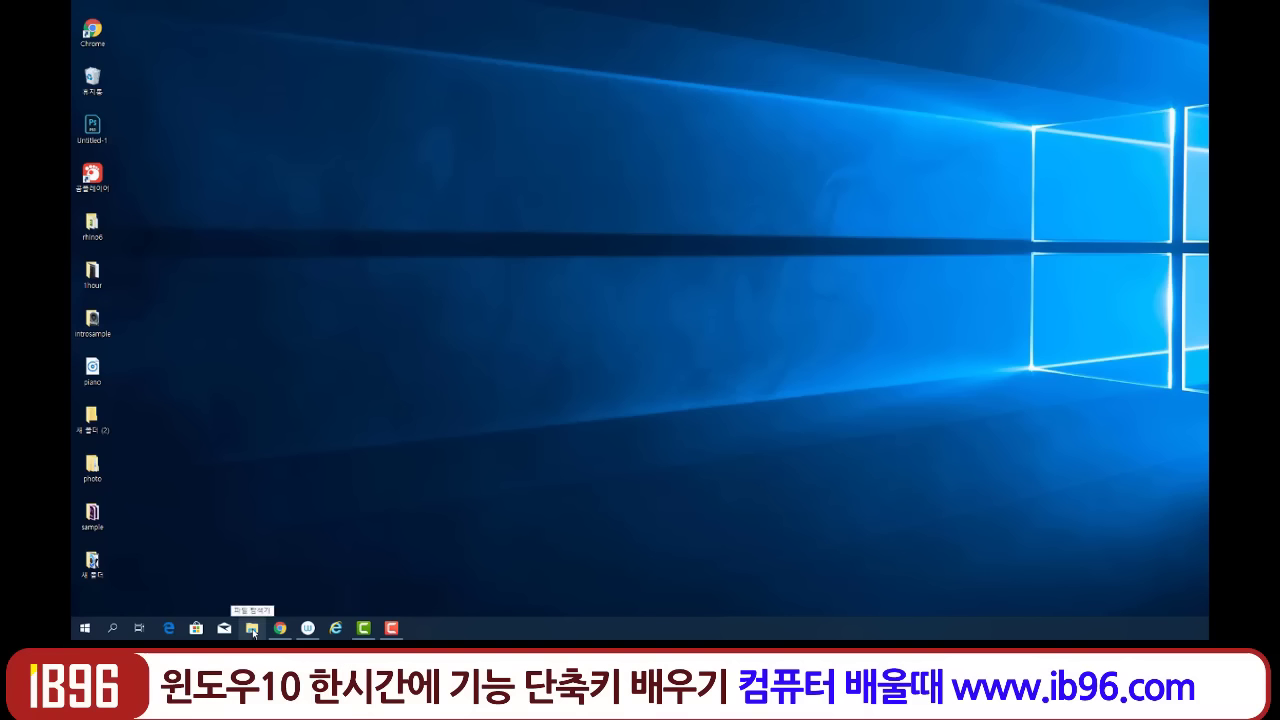
Open File Explorer, shrink its window and move it clear of the desktop's edges.
{"action": "left_click", "coordinate": [253, 629]}
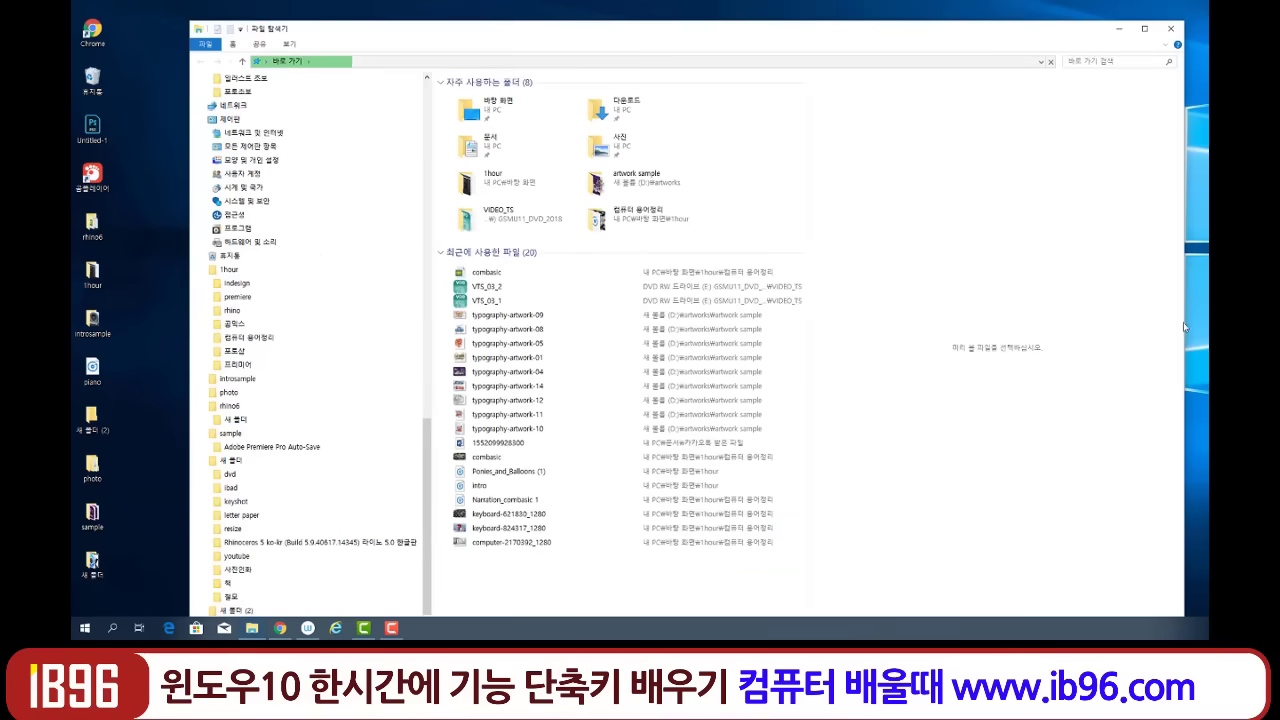
{"action": "left_click_drag", "start_coordinate": [1184, 320], "coordinate": [1000, 314]}
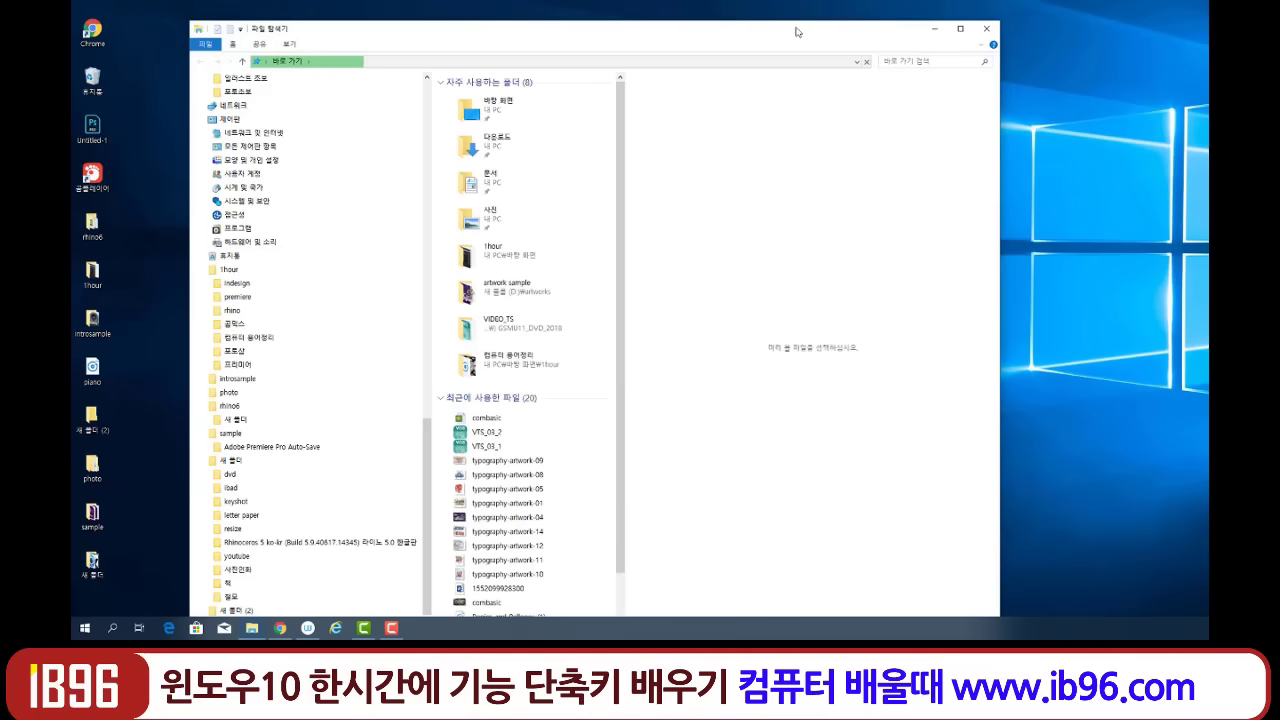
{"action": "left_click_drag", "start_coordinate": [797, 22], "coordinate": [783, 90]}
Collapse 내 PC, LUMIX (G:), 강좌녹화 (I:), 제어판, 1hour, rhino6, sample and 새 폴더 in the folder tree.
{"action": "scroll", "coordinate": [323, 288], "scroll_direction": "up", "scroll_amount": 7}
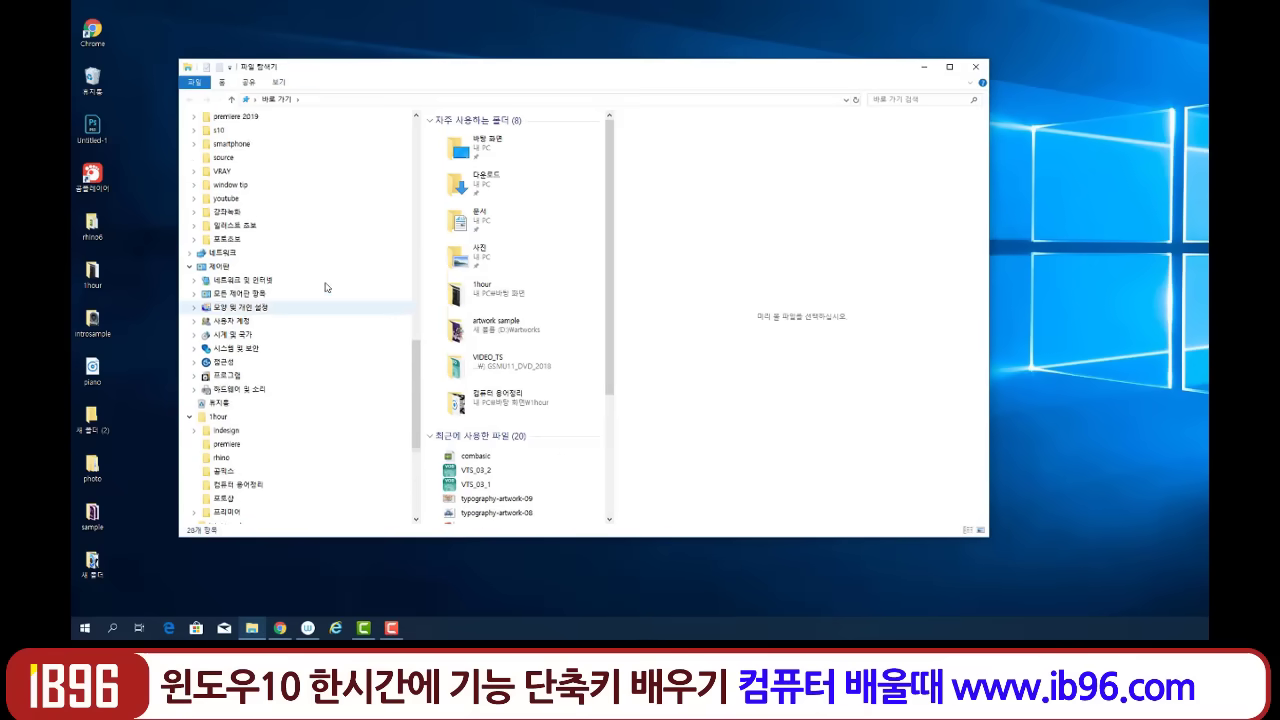
{"action": "scroll", "coordinate": [323, 288], "scroll_direction": "up", "scroll_amount": 6}
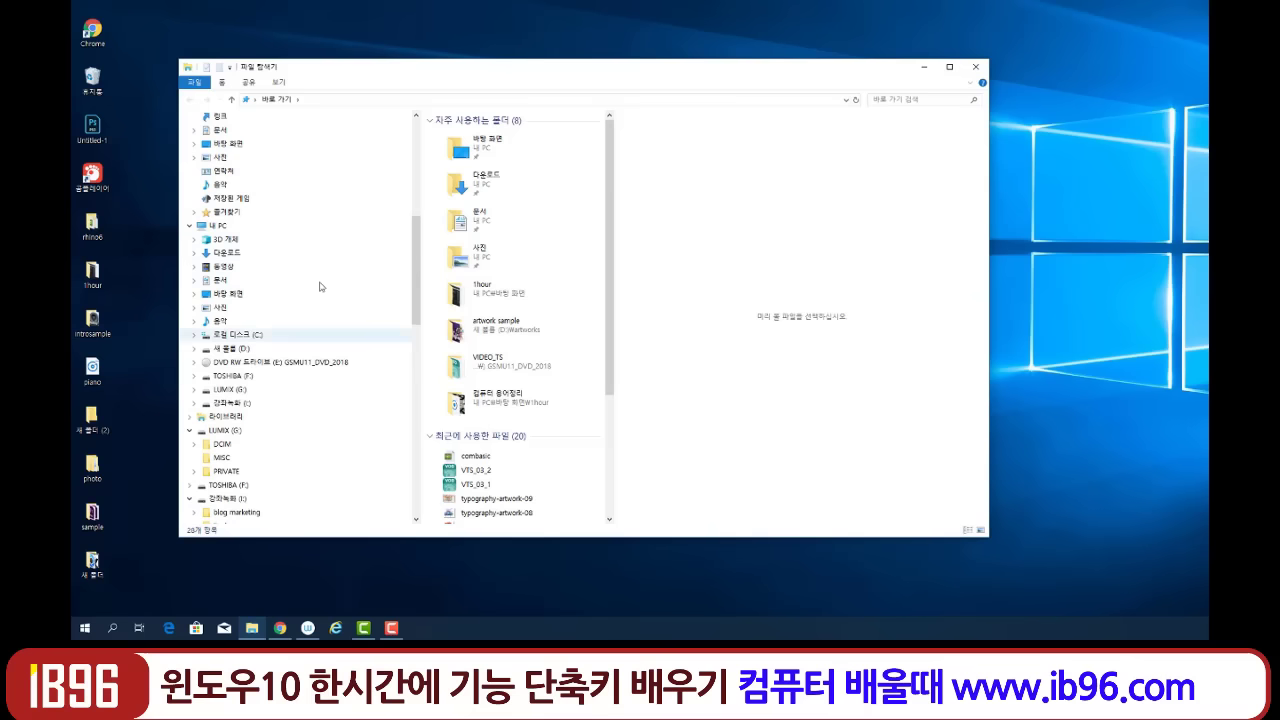
{"action": "left_click", "coordinate": [189, 226]}
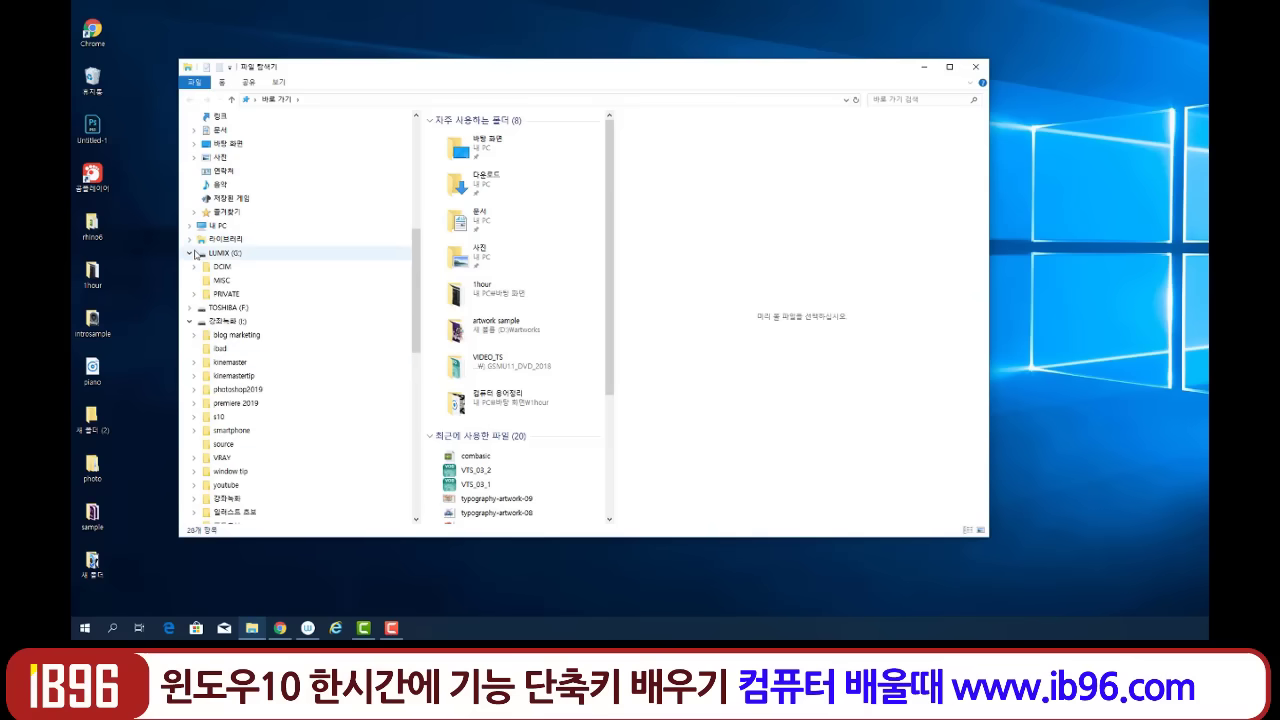
{"action": "left_click", "coordinate": [189, 253]}
{"action": "left_click", "coordinate": [189, 281]}
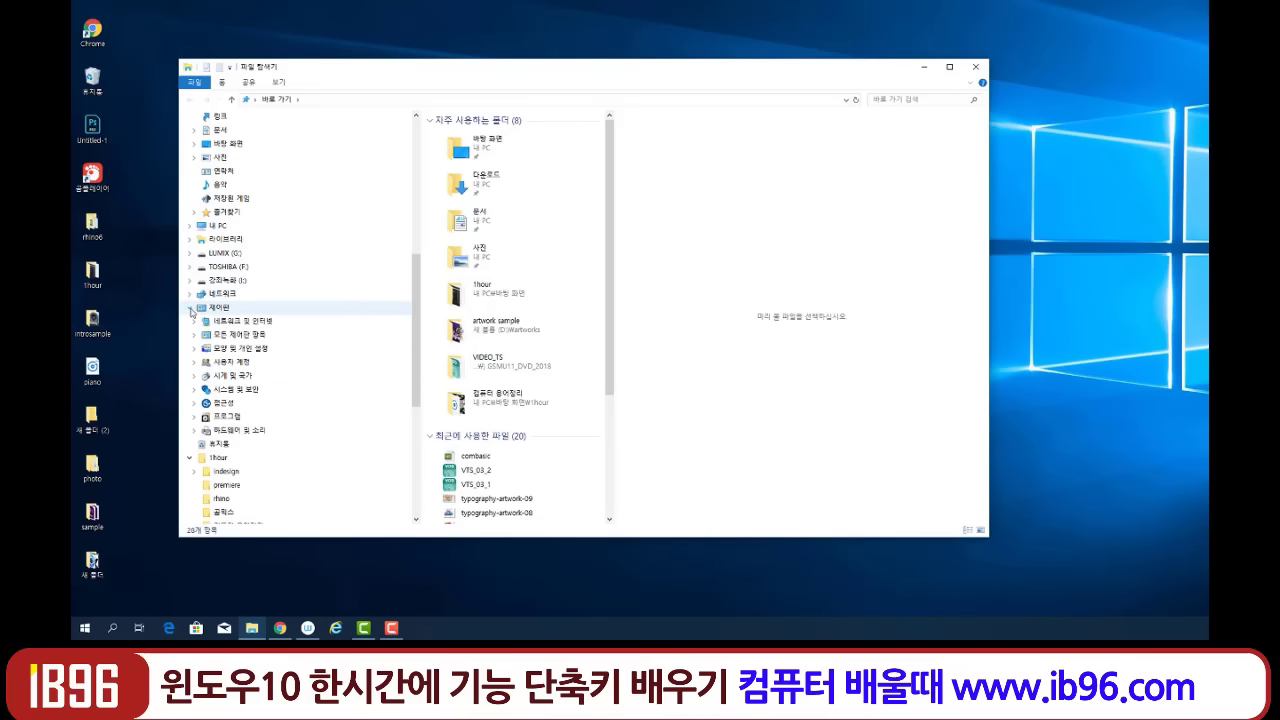
{"action": "left_click", "coordinate": [189, 309]}
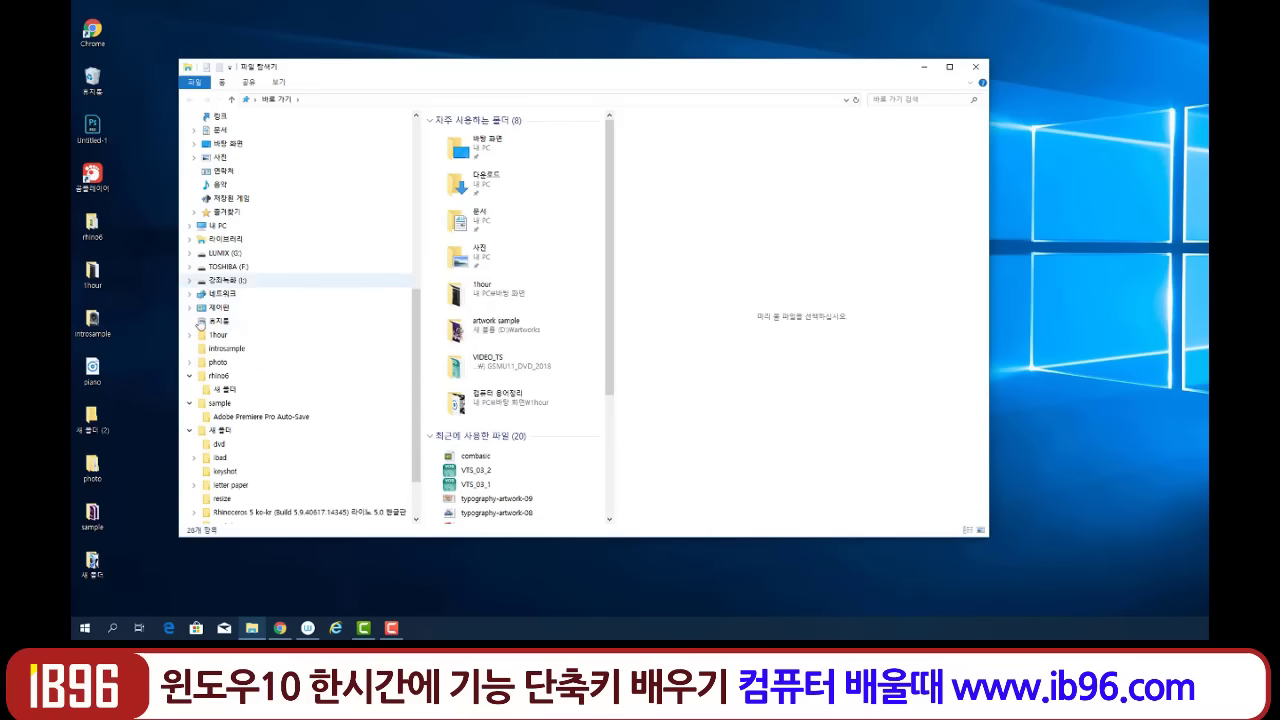
{"action": "left_click", "coordinate": [190, 378]}
{"action": "left_click", "coordinate": [189, 389]}
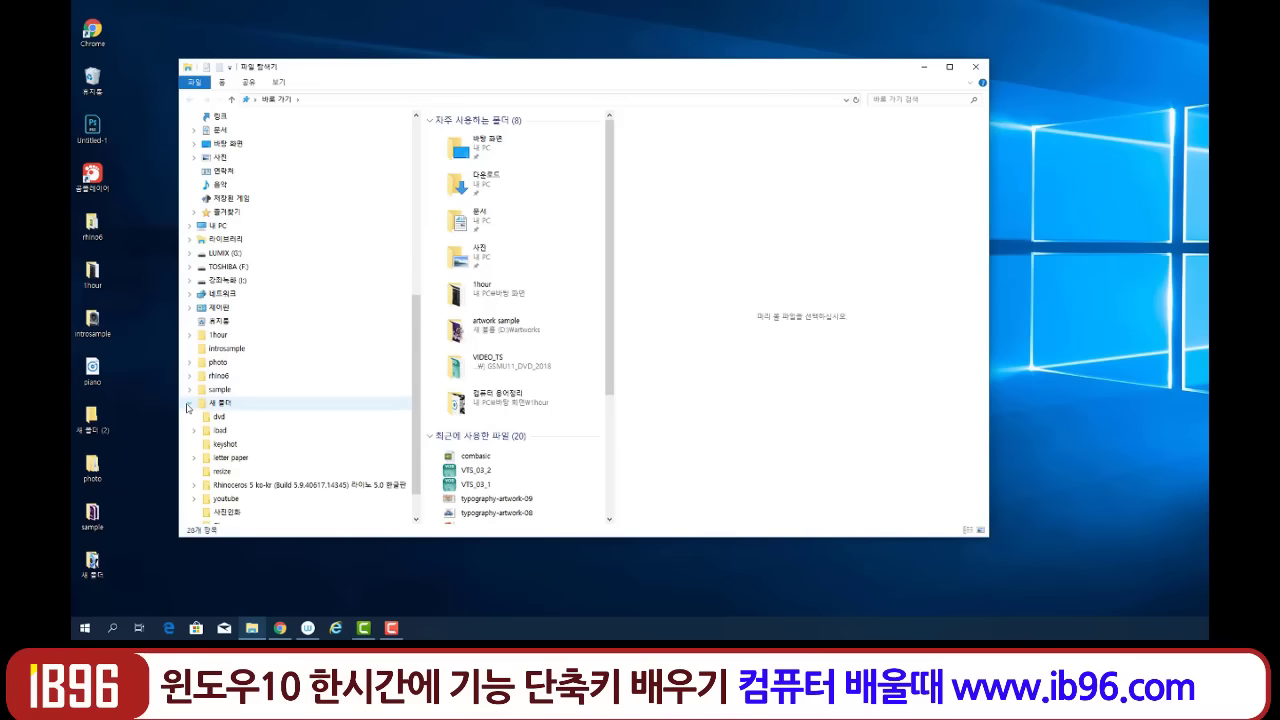
{"action": "left_click", "coordinate": [189, 403]}
Show the contents of 내 PC and widen the file list beside the preview area to fit two columns of drives.
{"action": "scroll", "coordinate": [222, 300], "scroll_direction": "up", "scroll_amount": 5}
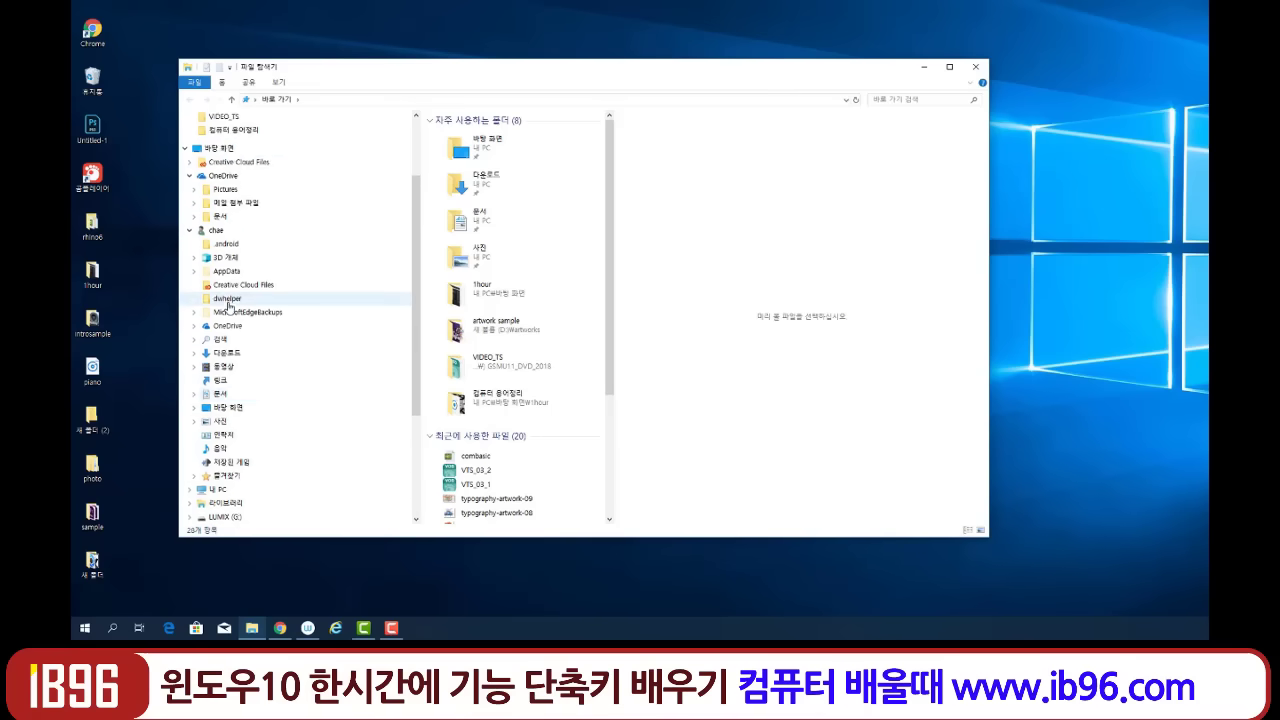
{"action": "scroll", "coordinate": [229, 220], "scroll_direction": "up", "scroll_amount": 1}
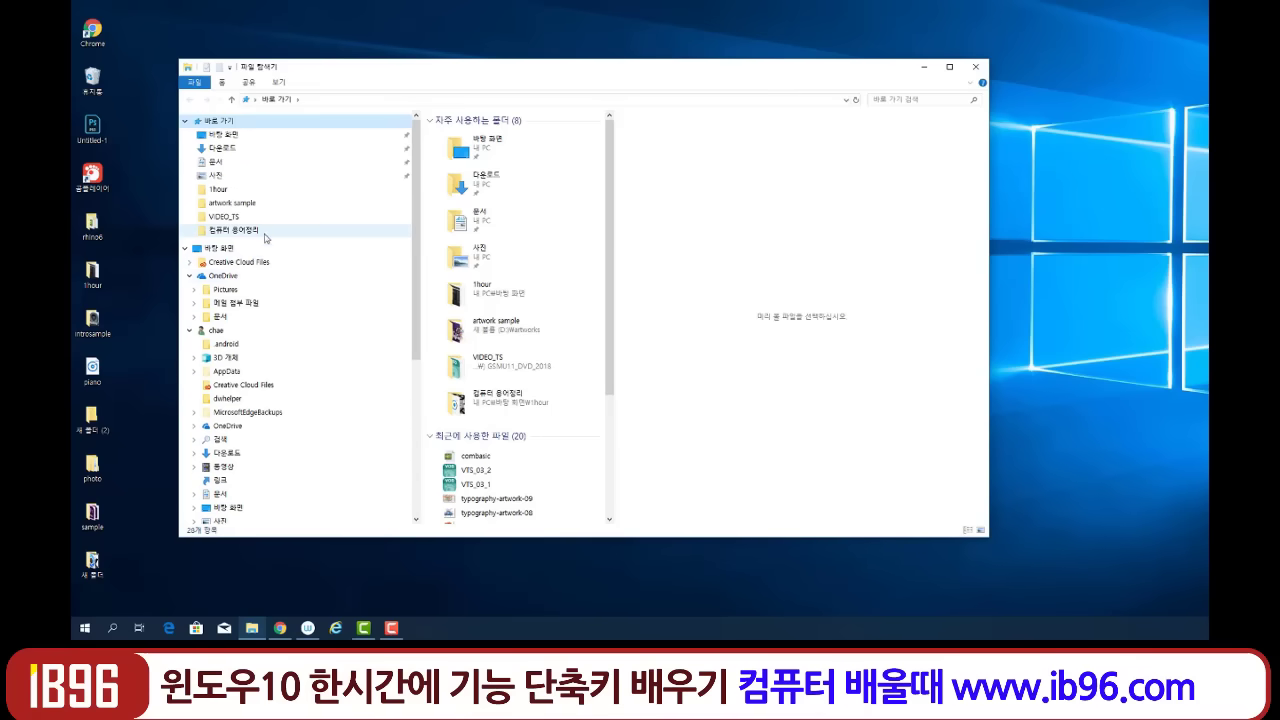
{"action": "scroll", "coordinate": [266, 278], "scroll_direction": "down", "scroll_amount": 5}
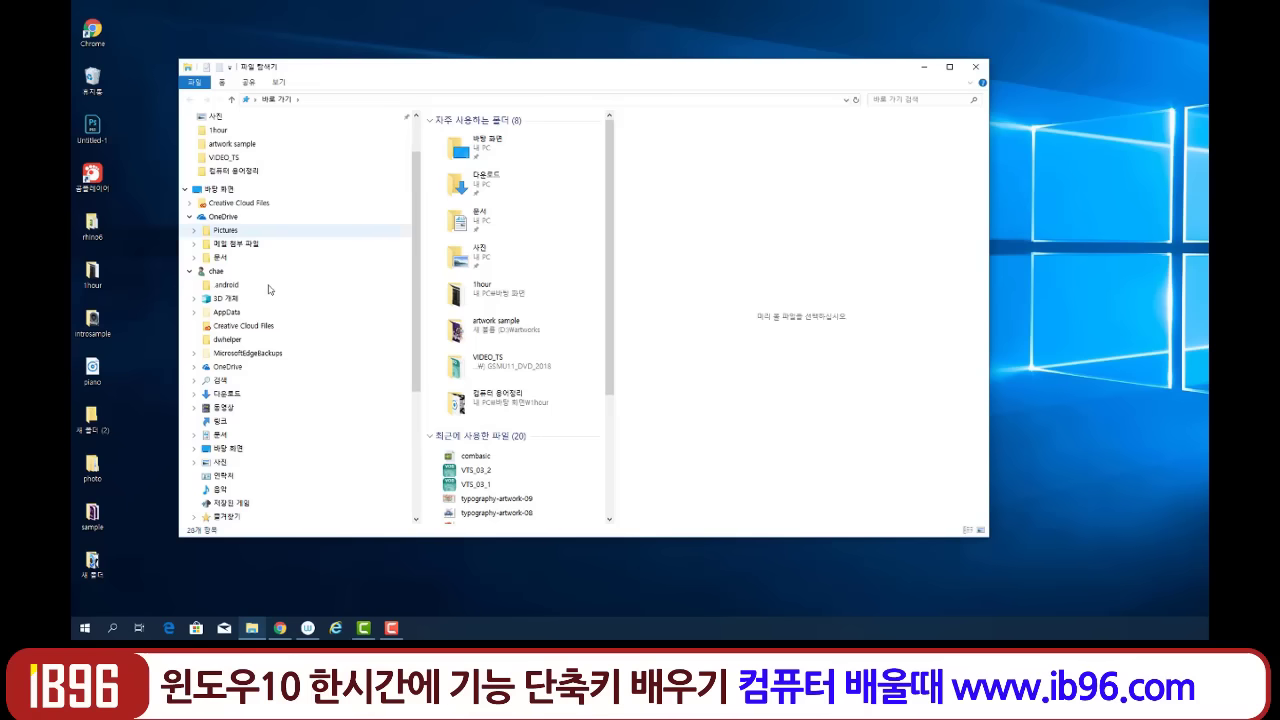
{"action": "scroll", "coordinate": [268, 290], "scroll_direction": "down", "scroll_amount": 1}
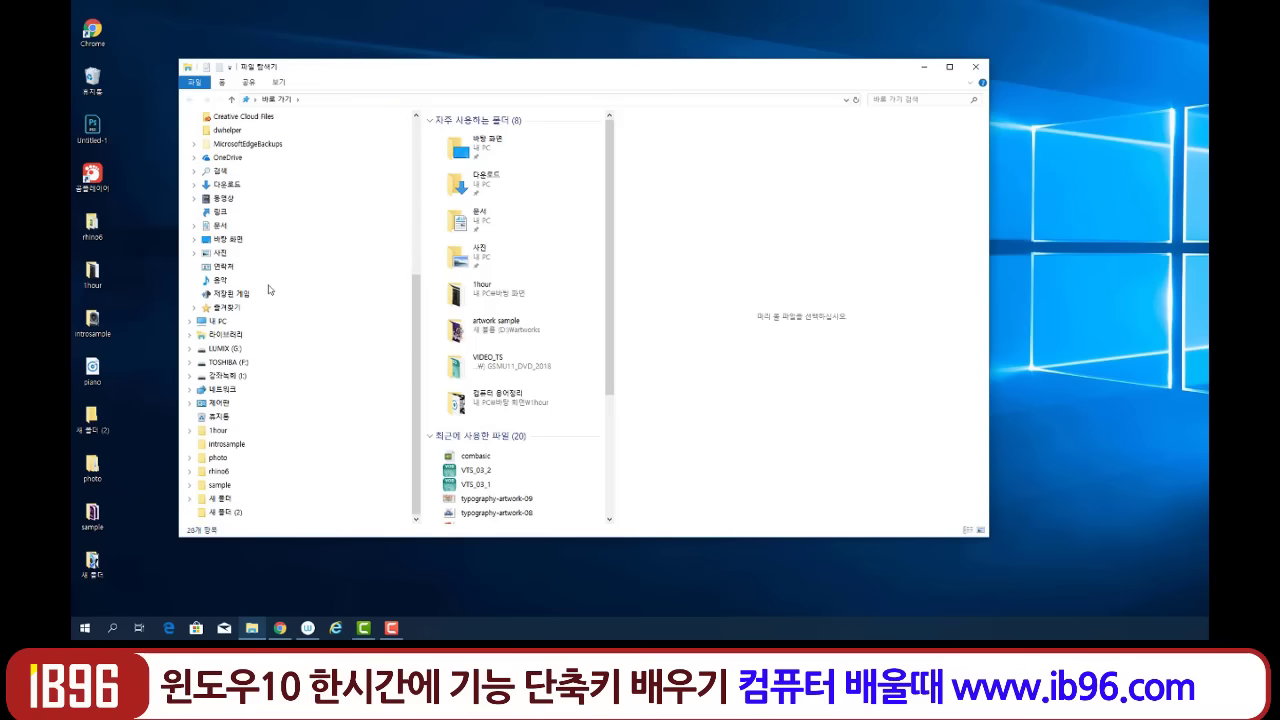
{"action": "left_click", "coordinate": [222, 324]}
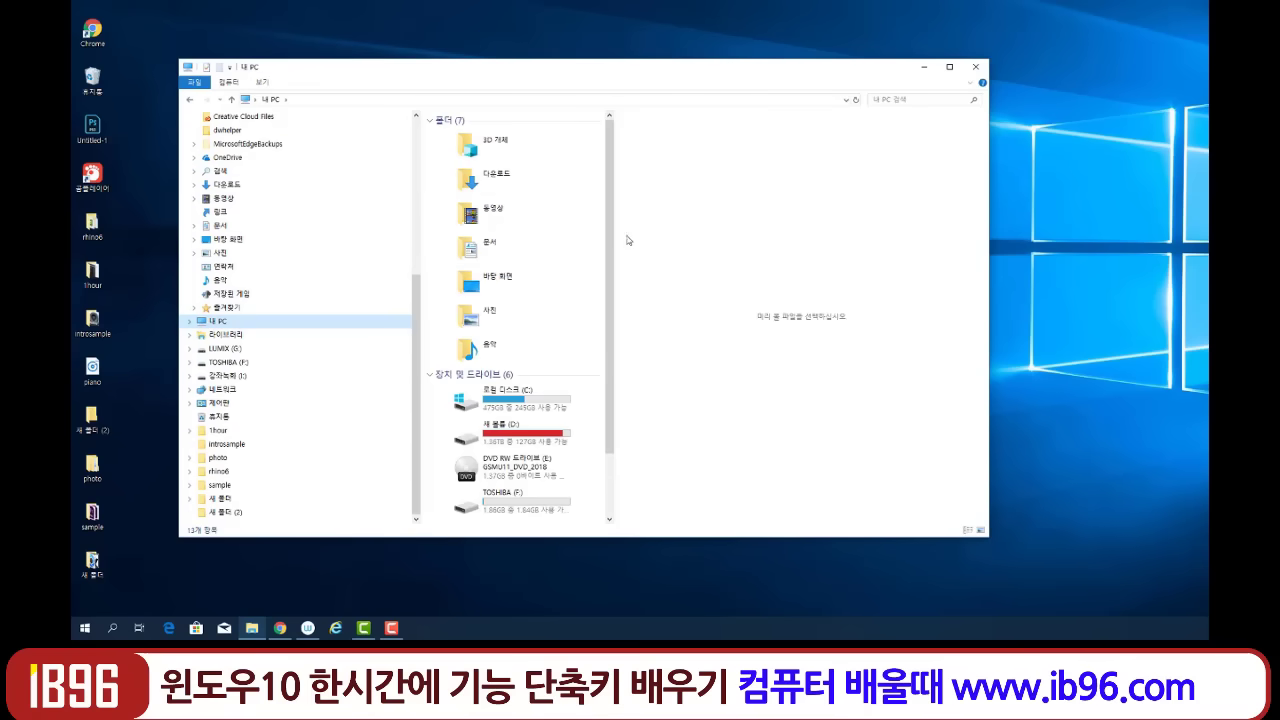
{"action": "left_click_drag", "start_coordinate": [732, 235], "coordinate": [815, 240]}
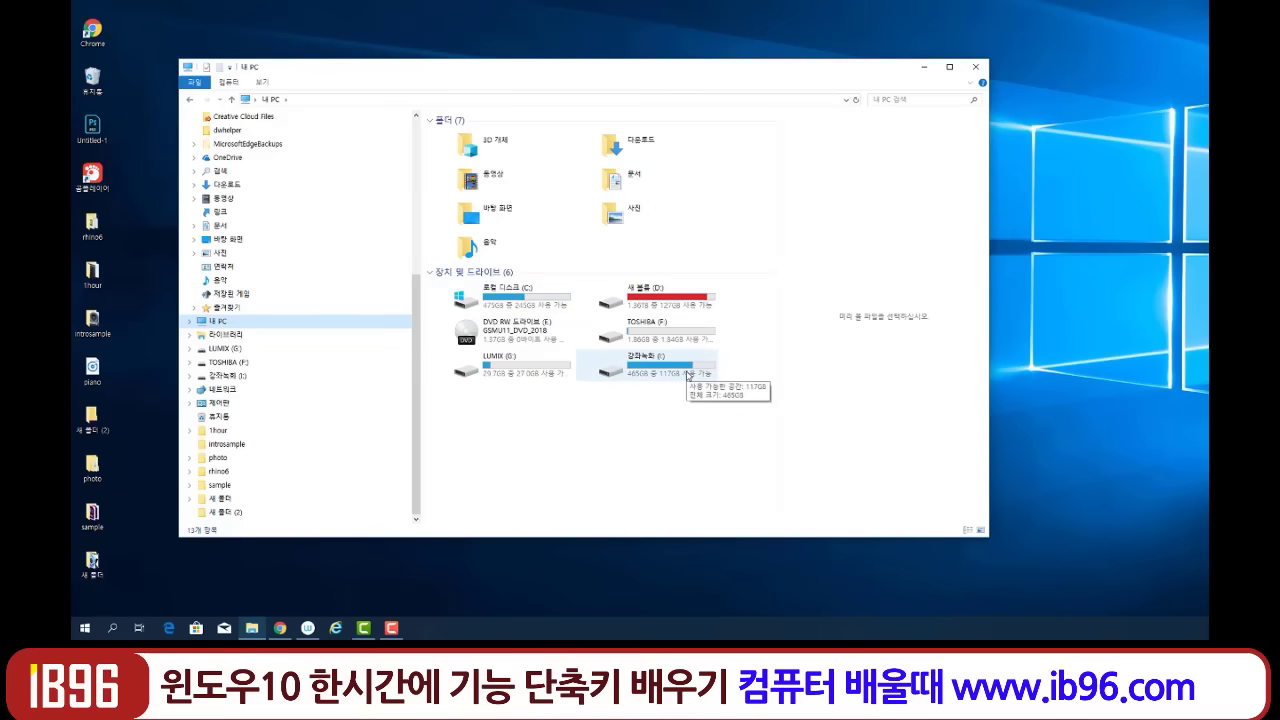
Open the 로컬 디스크 (C:) drive to show its folders.
{"action": "mouse_move", "coordinate": [506, 308]}
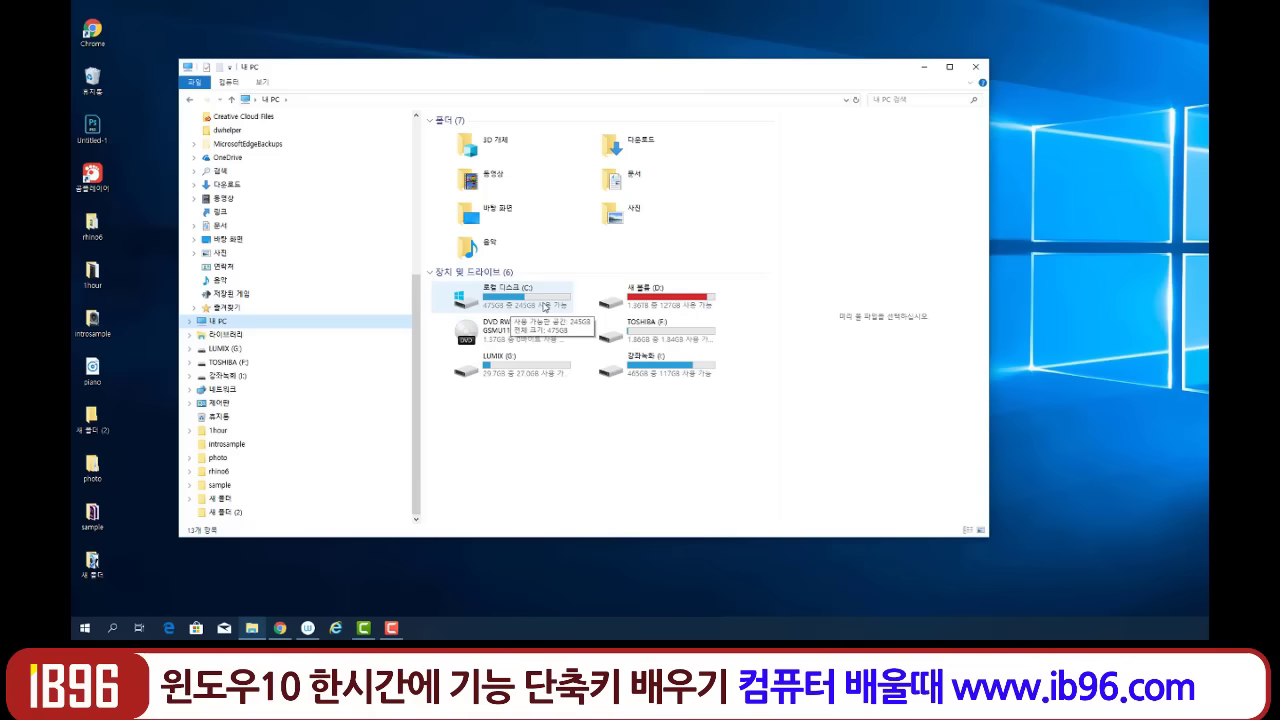
{"action": "double_click", "coordinate": [541, 305]}
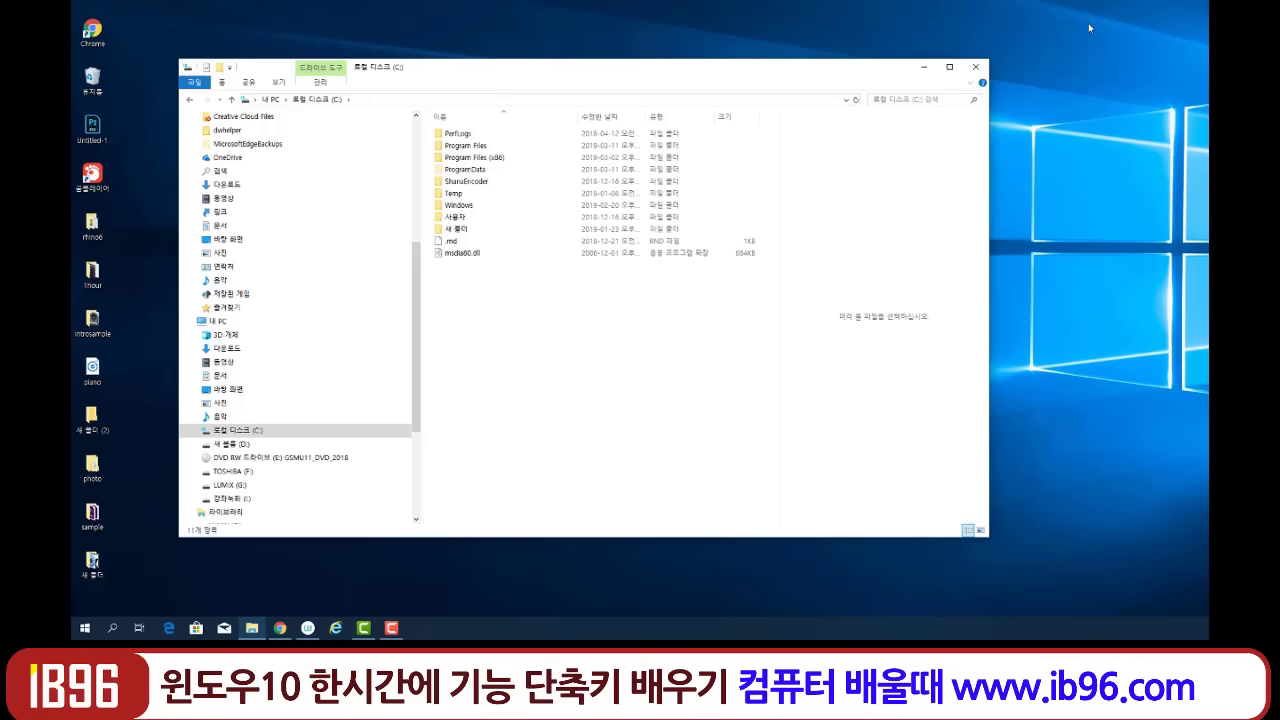
With the screen pen, write 32bit and 64bit below the file list and sketch linked circles and a box beside 32bit.
{"action": "key", "text": "alt+Tab"}
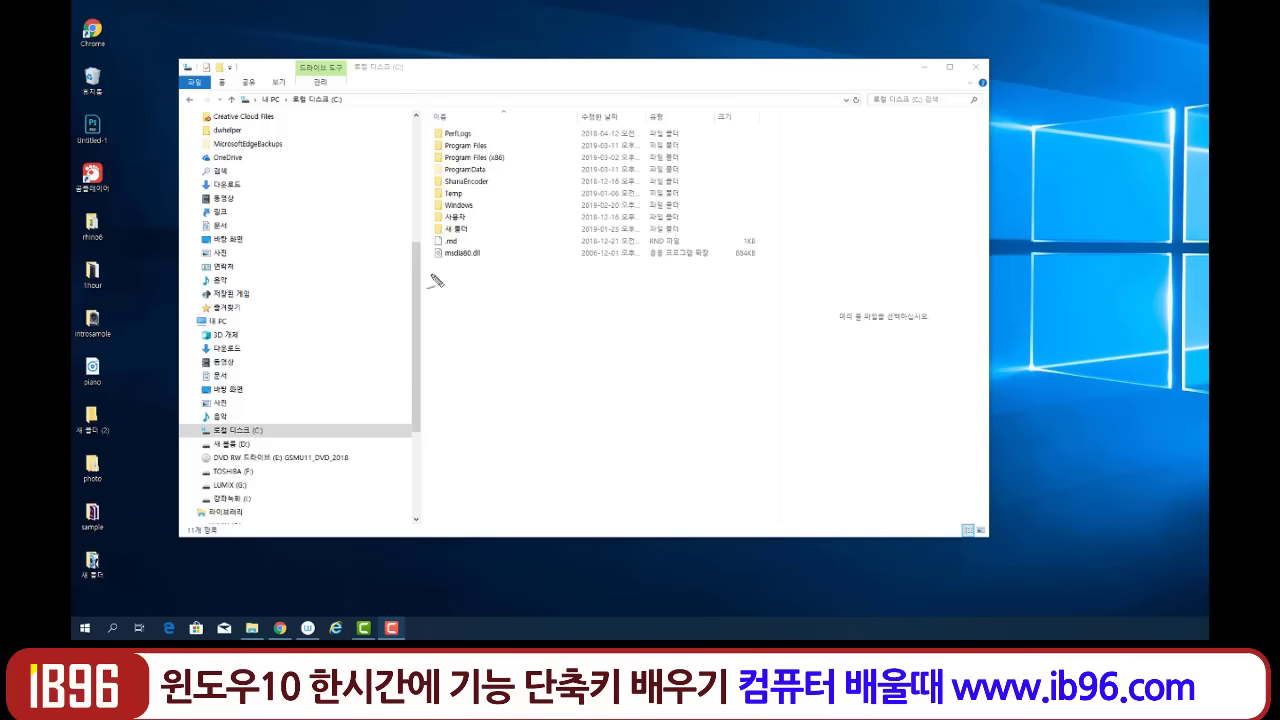
{"action": "left_click_drag", "start_coordinate": [502, 311], "coordinate": [585, 300]}
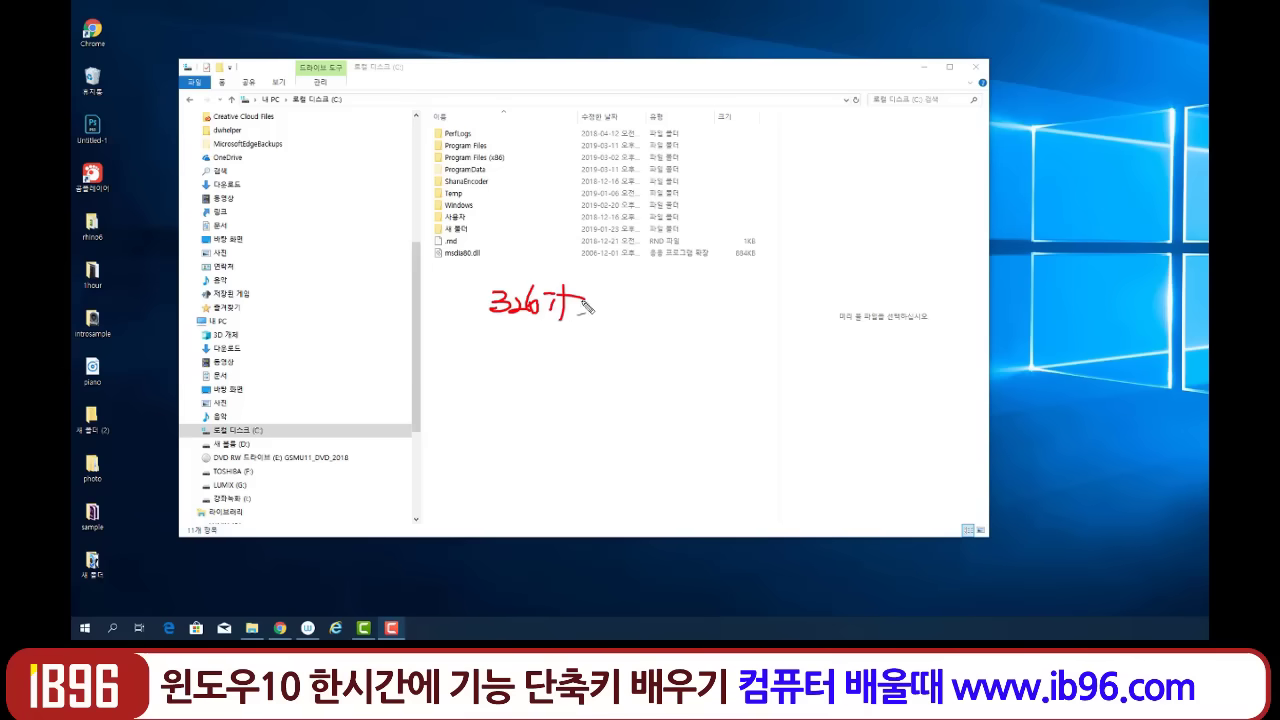
{"action": "mouse_move", "coordinate": [500, 405]}
{"action": "left_mouse_down"}
{"action": "mouse_move", "coordinate": [498, 428]}
{"action": "mouse_move", "coordinate": [516, 442]}
{"action": "mouse_move", "coordinate": [563, 432]}
{"action": "mouse_move", "coordinate": [730, 289]}
{"action": "left_mouse_up"}
{"action": "mouse_move", "coordinate": [690, 304]}
{"action": "left_mouse_down"}
{"action": "mouse_move", "coordinate": [730, 303]}
{"action": "mouse_move", "coordinate": [730, 317]}
{"action": "mouse_move", "coordinate": [664, 356]}
{"action": "left_mouse_up"}
{"action": "left_click_drag", "start_coordinate": [660, 328], "coordinate": [650, 358]}
{"action": "mouse_move", "coordinate": [632, 318]}
{"action": "left_mouse_down"}
{"action": "mouse_move", "coordinate": [676, 318]}
{"action": "mouse_move", "coordinate": [660, 308]}
{"action": "left_mouse_up"}
{"action": "mouse_move", "coordinate": [628, 300]}
{"action": "left_mouse_down"}
{"action": "mouse_move", "coordinate": [652, 298]}
{"action": "mouse_move", "coordinate": [625, 328]}
{"action": "mouse_move", "coordinate": [630, 300]}
{"action": "left_mouse_up"}
{"action": "left_click_drag", "start_coordinate": [652, 345], "coordinate": [682, 348]}
{"action": "mouse_move", "coordinate": [745, 320]}
{"action": "left_mouse_down"}
{"action": "mouse_move", "coordinate": [735, 334]}
{"action": "mouse_move", "coordinate": [738, 324]}
{"action": "left_mouse_up"}
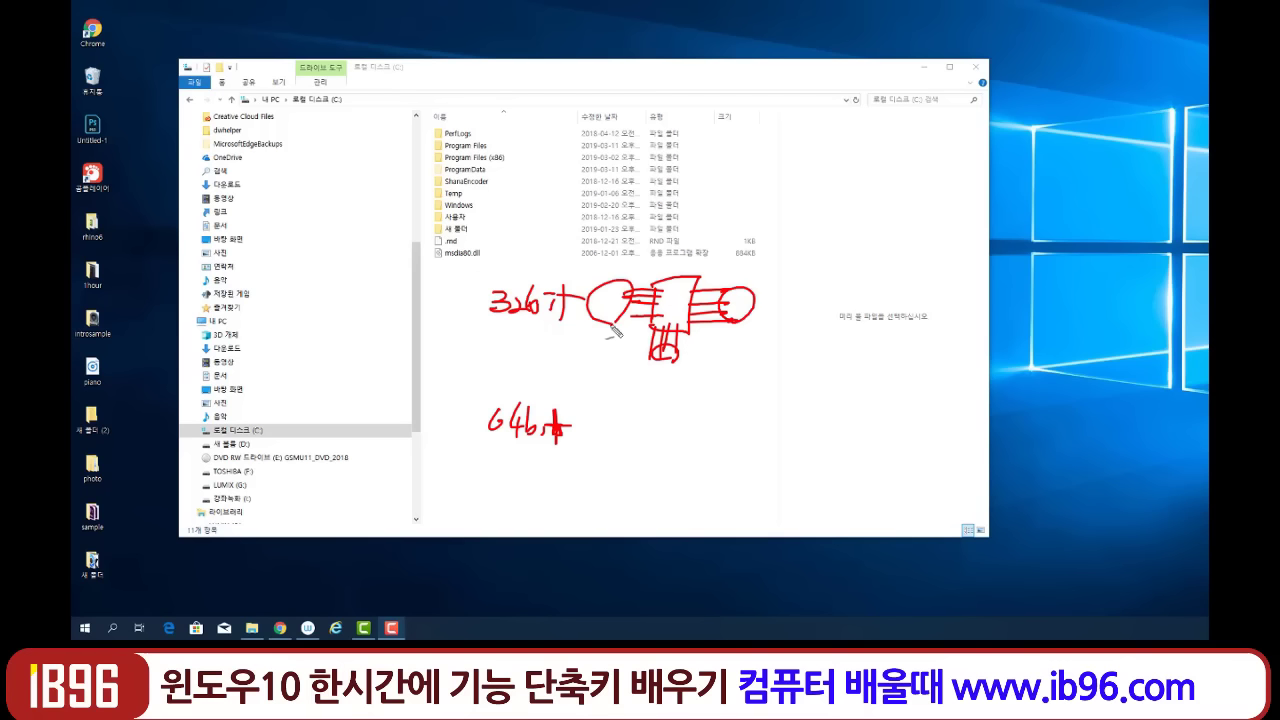
Underline 32bit and 64bit, circle the diagram's connecting lines, and draw a stack of horizontal lines before 32bit.
{"action": "left_click_drag", "start_coordinate": [470, 318], "coordinate": [545, 328]}
{"action": "left_click_drag", "start_coordinate": [637, 336], "coordinate": [660, 290]}
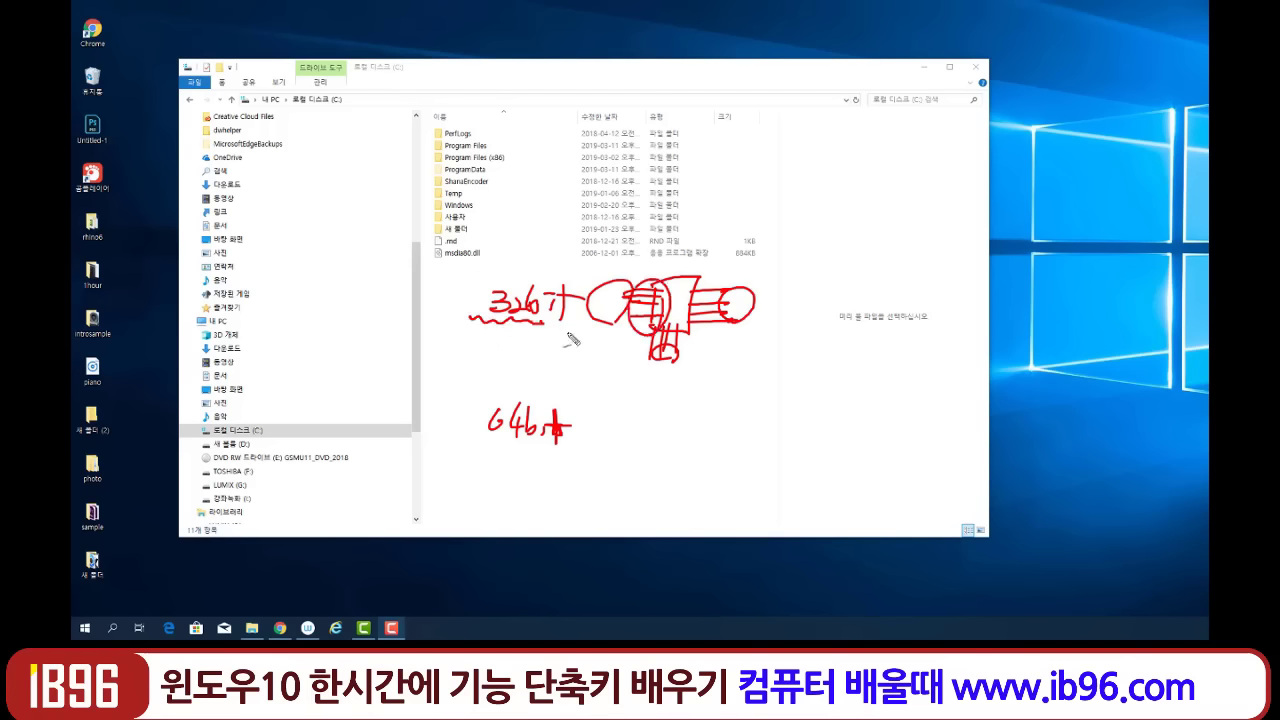
{"action": "left_click_drag", "start_coordinate": [488, 320], "coordinate": [552, 318]}
{"action": "mouse_move", "coordinate": [446, 280]}
{"action": "left_mouse_down"}
{"action": "mouse_move", "coordinate": [408, 281]}
{"action": "mouse_move", "coordinate": [442, 290]}
{"action": "left_mouse_up"}
{"action": "left_click_drag", "start_coordinate": [408, 298], "coordinate": [440, 299]}
{"action": "left_click_drag", "start_coordinate": [408, 306], "coordinate": [440, 313]}
{"action": "mouse_move", "coordinate": [408, 320]}
{"action": "left_mouse_down"}
{"action": "mouse_move", "coordinate": [442, 321]}
{"action": "mouse_move", "coordinate": [440, 336]}
{"action": "left_mouse_up"}
{"action": "left_click_drag", "start_coordinate": [420, 340], "coordinate": [440, 346]}
{"action": "left_click_drag", "start_coordinate": [463, 446], "coordinate": [570, 450]}
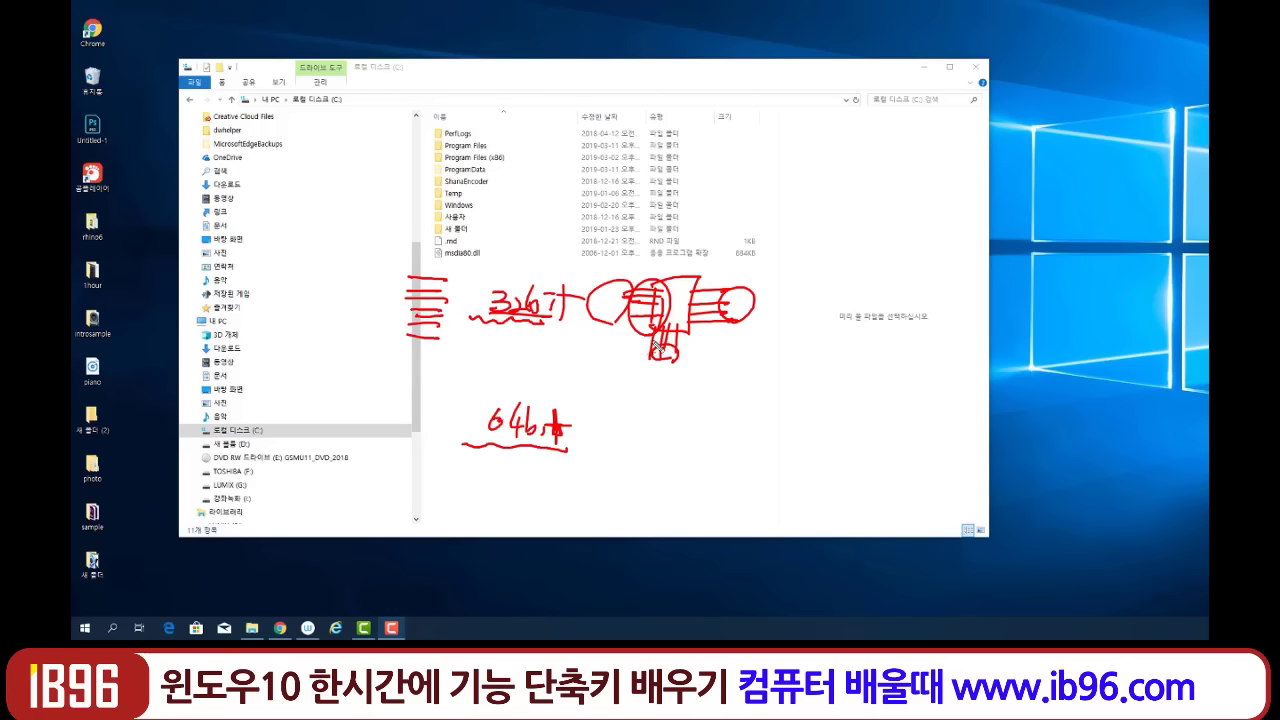
Draw stacked lines and an oval with arrows beside 64bit, and circle the line stack next to 32bit.
{"action": "left_click_drag", "start_coordinate": [628, 318], "coordinate": [695, 366]}
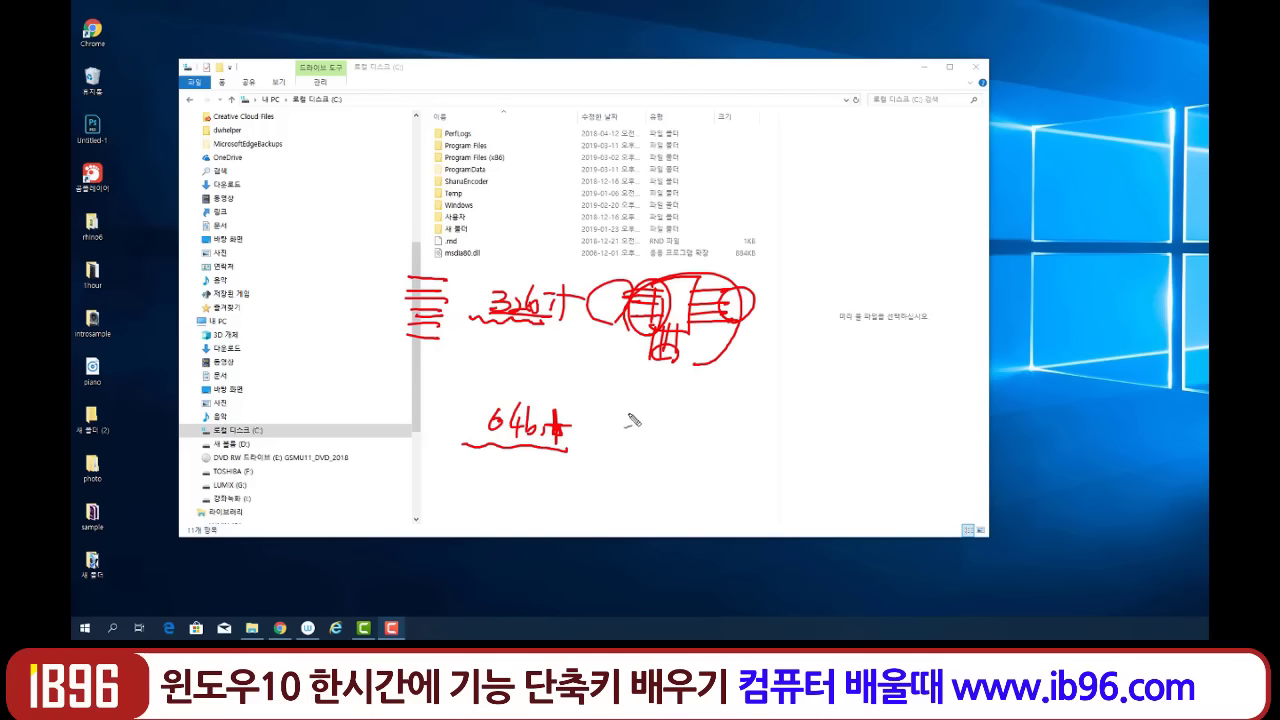
{"action": "left_click_drag", "start_coordinate": [604, 401], "coordinate": [638, 400]}
{"action": "mouse_move", "coordinate": [604, 411]}
{"action": "left_mouse_down"}
{"action": "mouse_move", "coordinate": [638, 410]}
{"action": "mouse_move", "coordinate": [624, 424]}
{"action": "mouse_move", "coordinate": [640, 460]}
{"action": "left_mouse_up"}
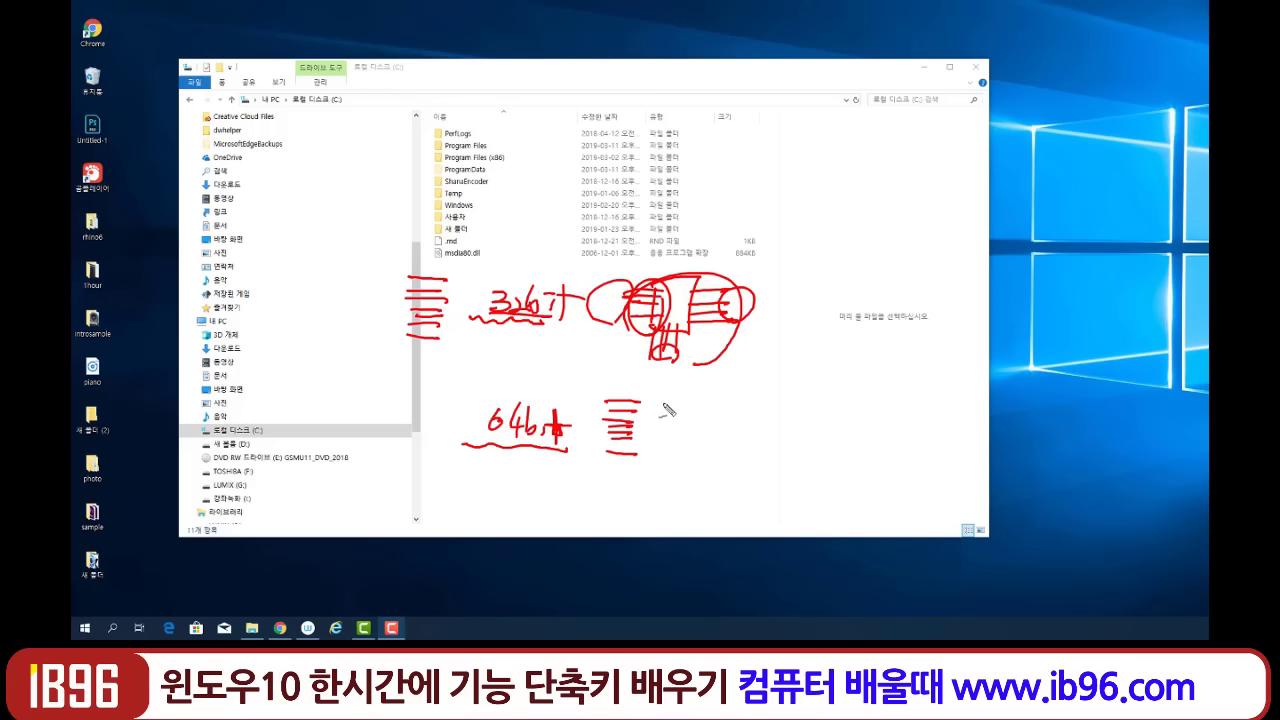
{"action": "mouse_move", "coordinate": [686, 392]}
{"action": "left_mouse_down"}
{"action": "mouse_move", "coordinate": [690, 470]}
{"action": "mouse_move", "coordinate": [686, 391]}
{"action": "left_mouse_up"}
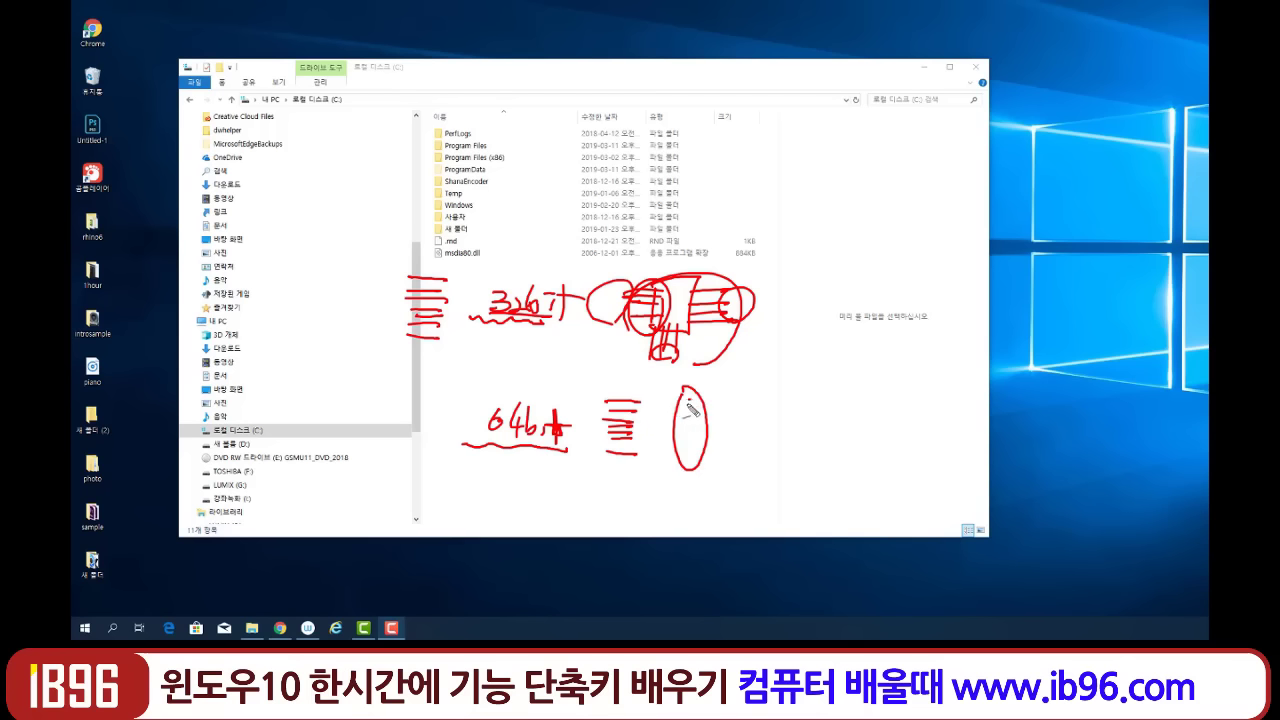
{"action": "mouse_move", "coordinate": [688, 392]}
{"action": "left_mouse_down"}
{"action": "mouse_move", "coordinate": [695, 478]}
{"action": "mouse_move", "coordinate": [686, 397]}
{"action": "mouse_move", "coordinate": [660, 415]}
{"action": "mouse_move", "coordinate": [690, 435]}
{"action": "mouse_move", "coordinate": [670, 452]}
{"action": "left_mouse_up"}
{"action": "mouse_move", "coordinate": [445, 283]}
{"action": "left_mouse_down"}
{"action": "mouse_move", "coordinate": [470, 290]}
{"action": "mouse_move", "coordinate": [440, 315]}
{"action": "mouse_move", "coordinate": [452, 340]}
{"action": "mouse_move", "coordinate": [520, 330]}
{"action": "left_mouse_up"}
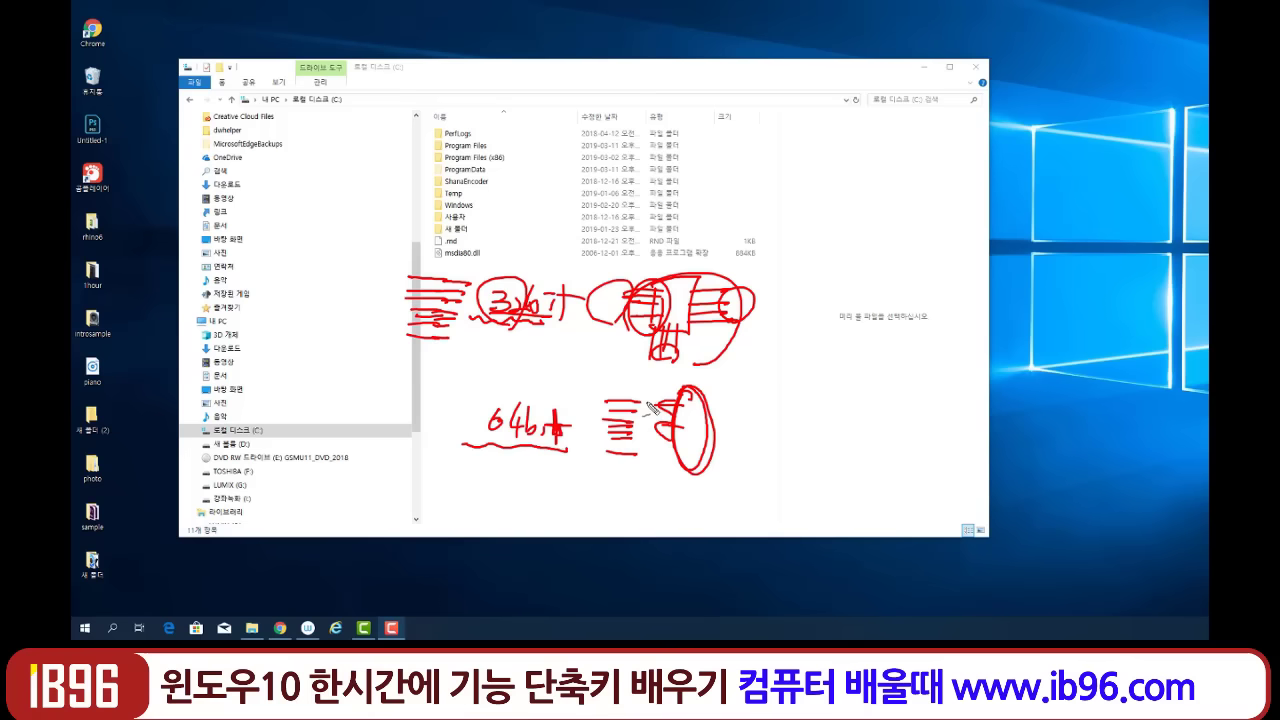
{"action": "mouse_move", "coordinate": [596, 399]}
{"action": "left_mouse_down"}
{"action": "mouse_move", "coordinate": [630, 401]}
{"action": "mouse_move", "coordinate": [624, 458]}
{"action": "mouse_move", "coordinate": [663, 463]}
{"action": "mouse_move", "coordinate": [578, 424]}
{"action": "mouse_move", "coordinate": [609, 433]}
{"action": "left_mouse_up"}
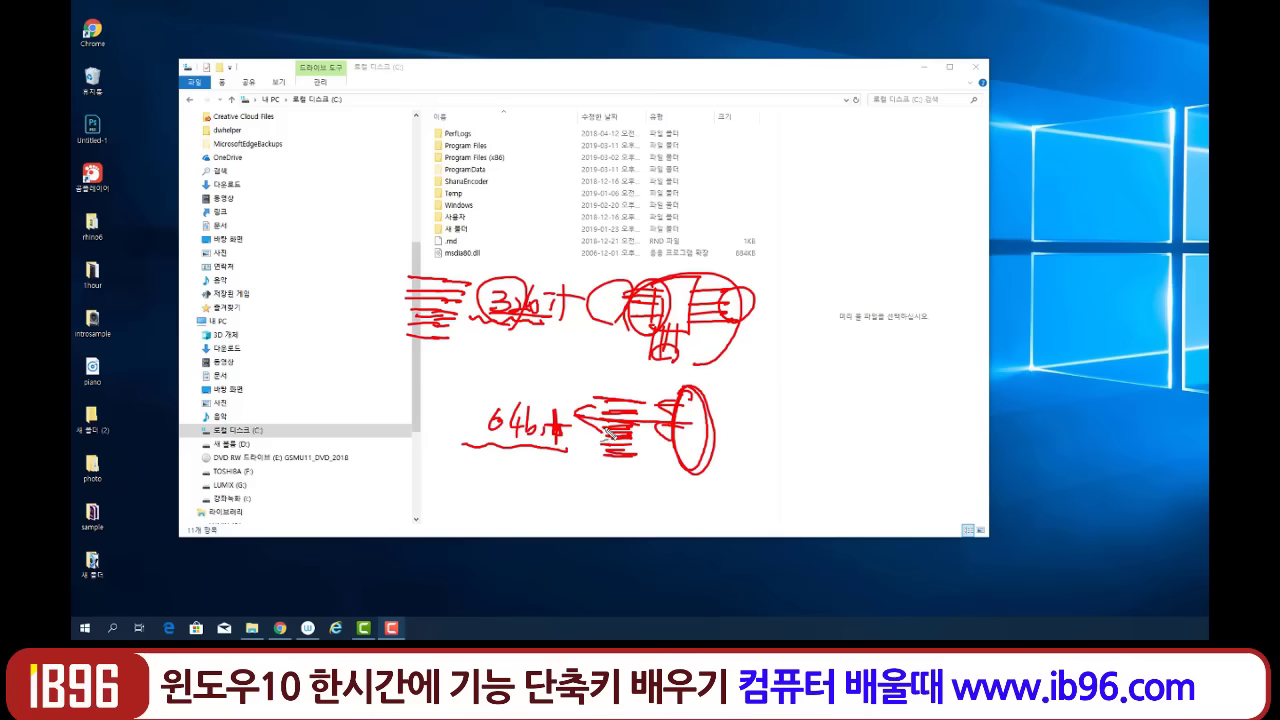
{"action": "mouse_move", "coordinate": [455, 335]}
{"action": "left_mouse_down"}
{"action": "mouse_move", "coordinate": [398, 318]}
{"action": "mouse_move", "coordinate": [470, 352]}
{"action": "left_mouse_up"}
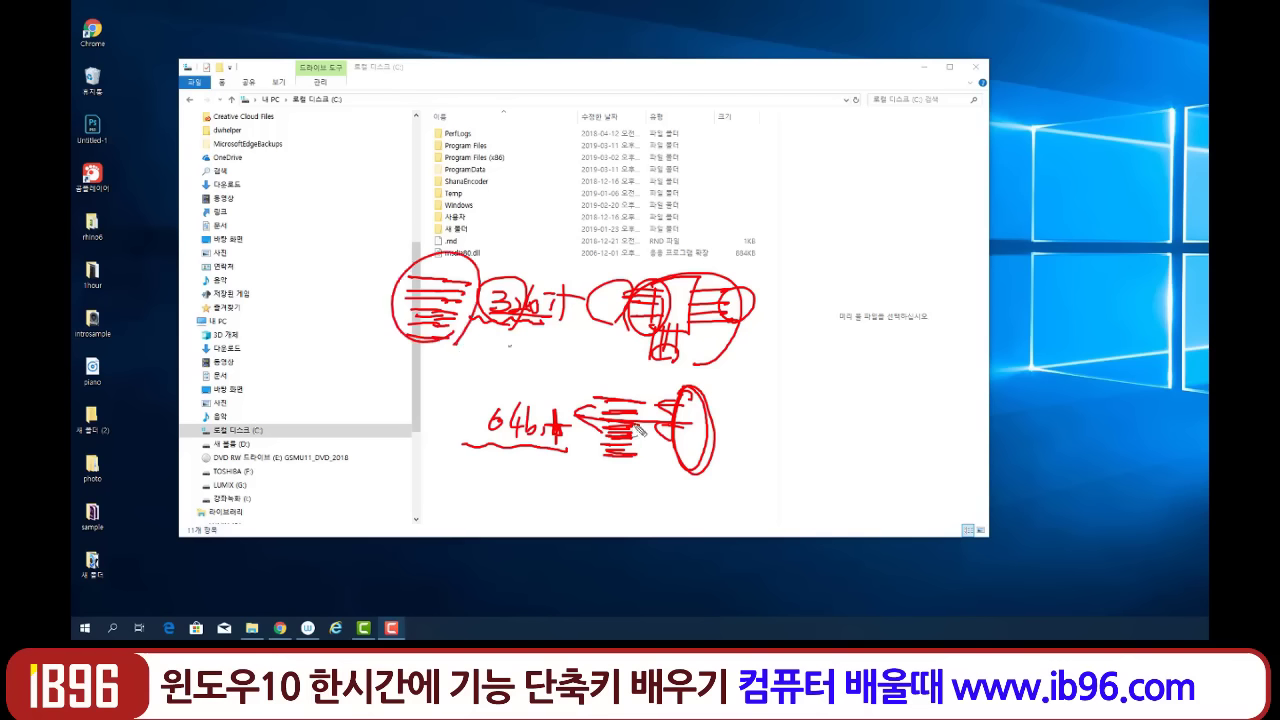
Write 64bit O/S above the sketches, circle 64bit, and add a circled X2 below 32bit.
{"action": "mouse_move", "coordinate": [470, 274]}
{"action": "left_mouse_down"}
{"action": "mouse_move", "coordinate": [458, 348]}
{"action": "mouse_move", "coordinate": [569, 341]}
{"action": "left_mouse_up"}
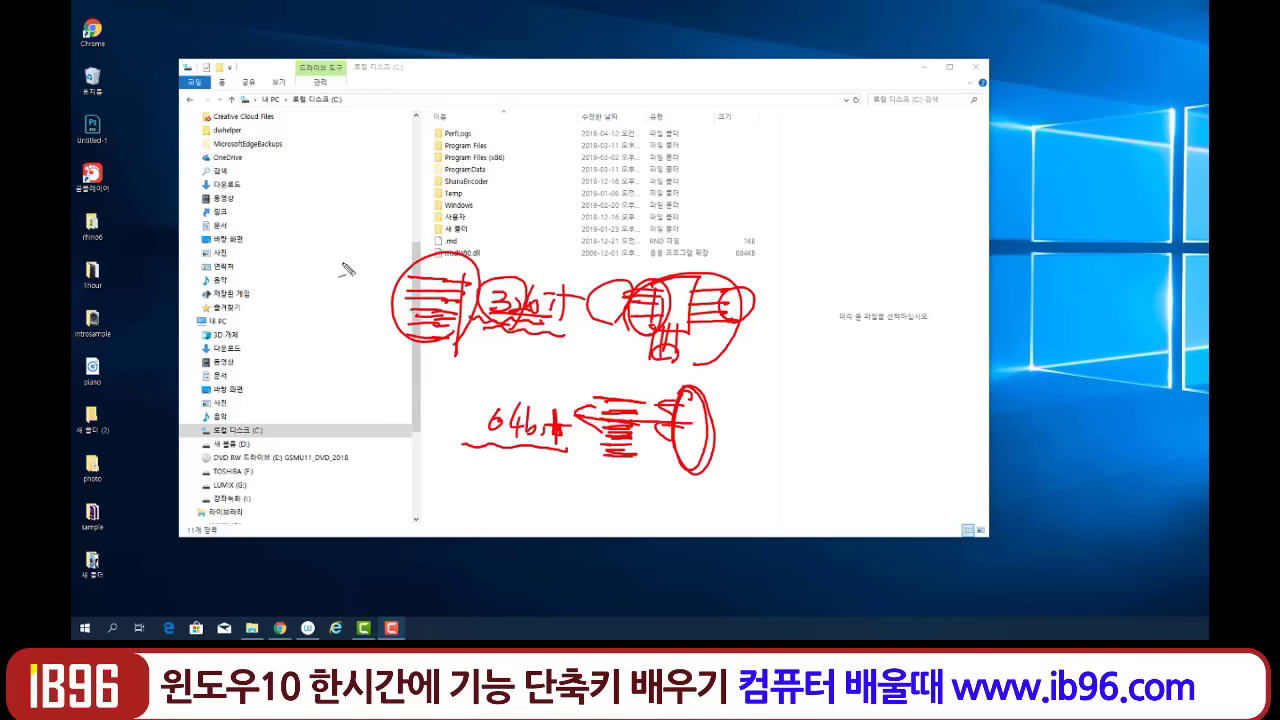
{"action": "mouse_move", "coordinate": [345, 228]}
{"action": "left_mouse_down"}
{"action": "mouse_move", "coordinate": [333, 258]}
{"action": "mouse_move", "coordinate": [382, 262]}
{"action": "mouse_move", "coordinate": [365, 296]}
{"action": "left_mouse_up"}
{"action": "mouse_move", "coordinate": [380, 222]}
{"action": "left_mouse_down"}
{"action": "mouse_move", "coordinate": [390, 268]}
{"action": "mouse_move", "coordinate": [512, 218]}
{"action": "mouse_move", "coordinate": [531, 270]}
{"action": "mouse_move", "coordinate": [503, 262]}
{"action": "left_mouse_up"}
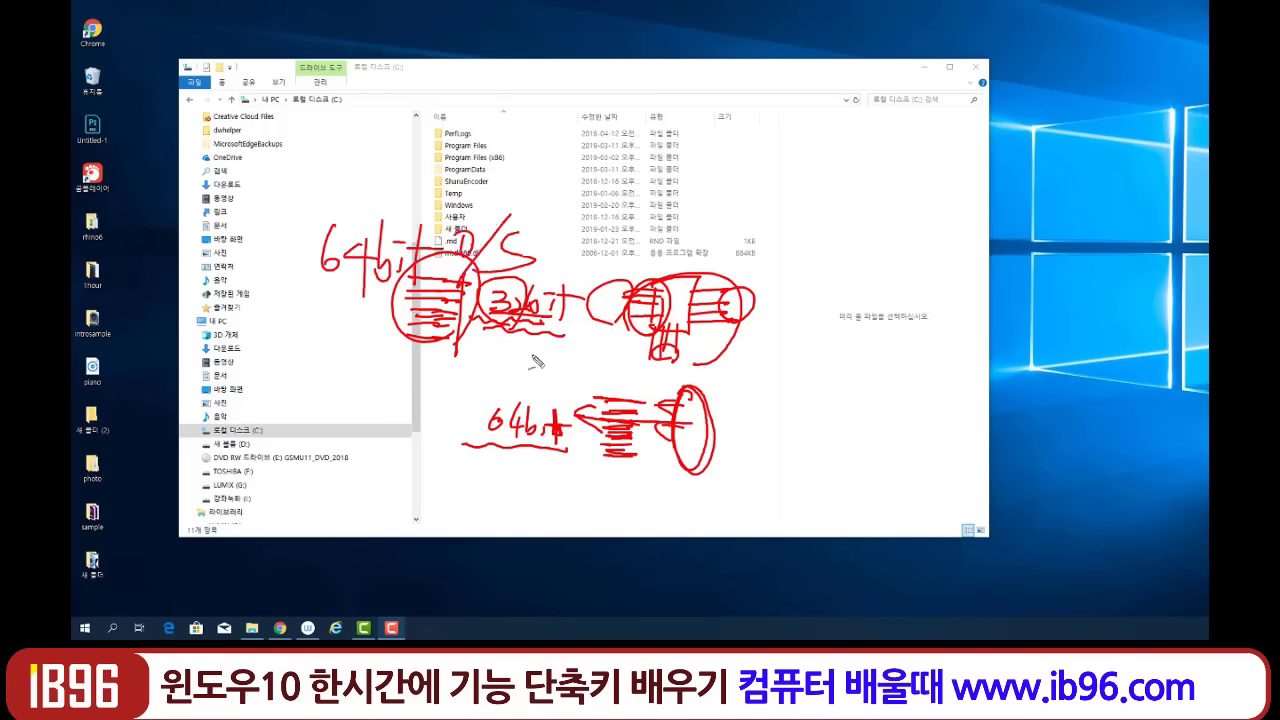
{"action": "left_click_drag", "start_coordinate": [518, 455], "coordinate": [512, 360]}
{"action": "left_click_drag", "start_coordinate": [590, 408], "coordinate": [545, 434]}
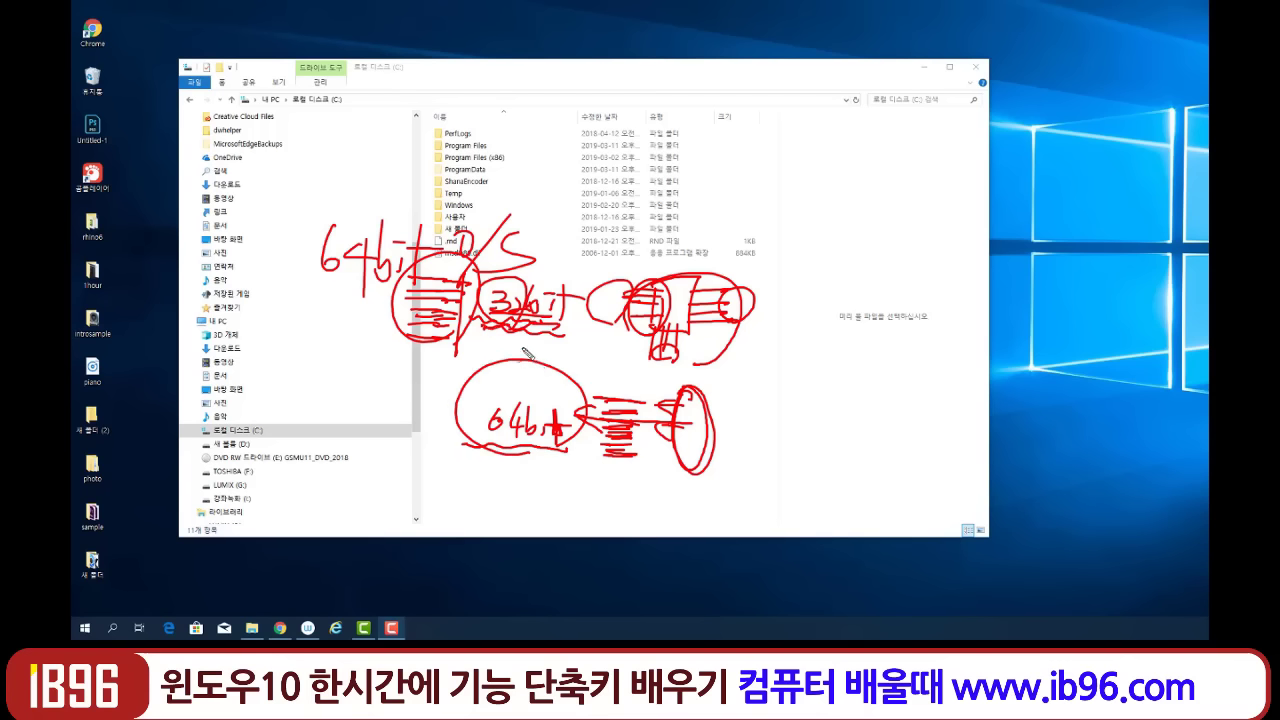
{"action": "mouse_move", "coordinate": [526, 343]}
{"action": "left_mouse_down"}
{"action": "mouse_move", "coordinate": [542, 361]}
{"action": "mouse_move", "coordinate": [526, 362]}
{"action": "mouse_move", "coordinate": [572, 360]}
{"action": "mouse_move", "coordinate": [533, 326]}
{"action": "left_mouse_up"}
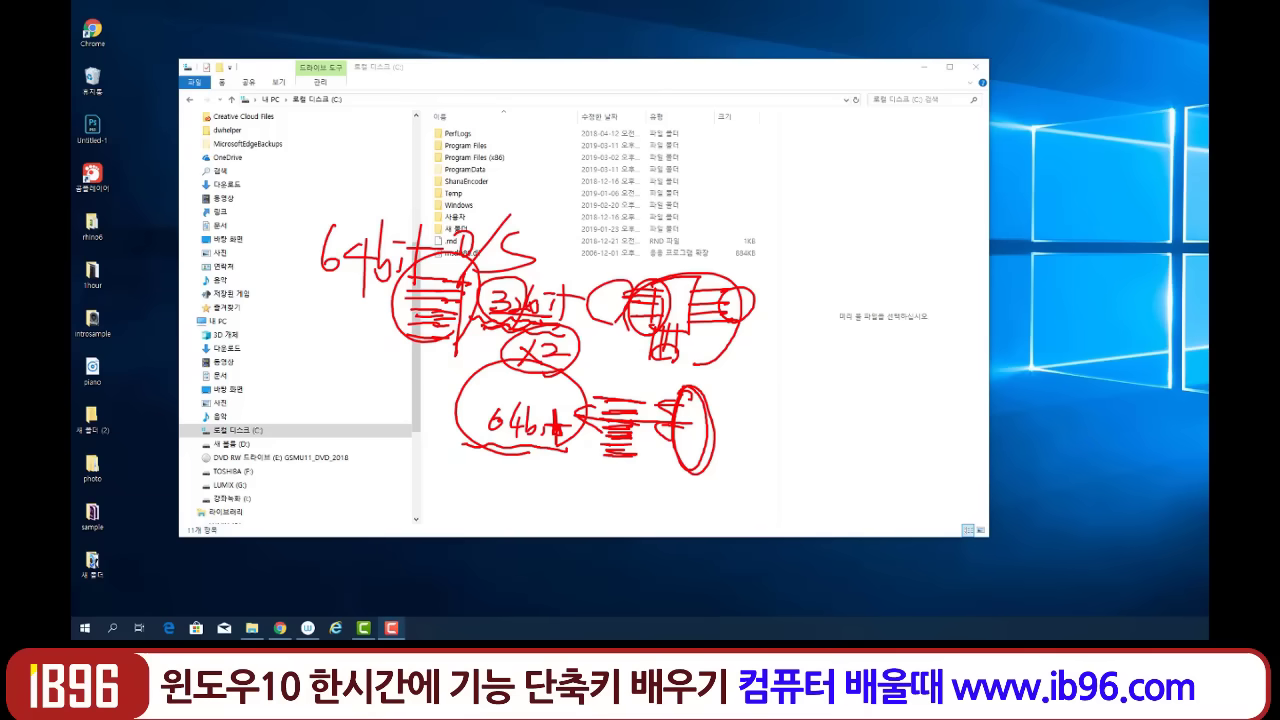
Erase the sketches, then mark the Windows folder and label Program Files as 64bit and Program Files (x86) as 32bit.
{"action": "key", "text": "Escape"}
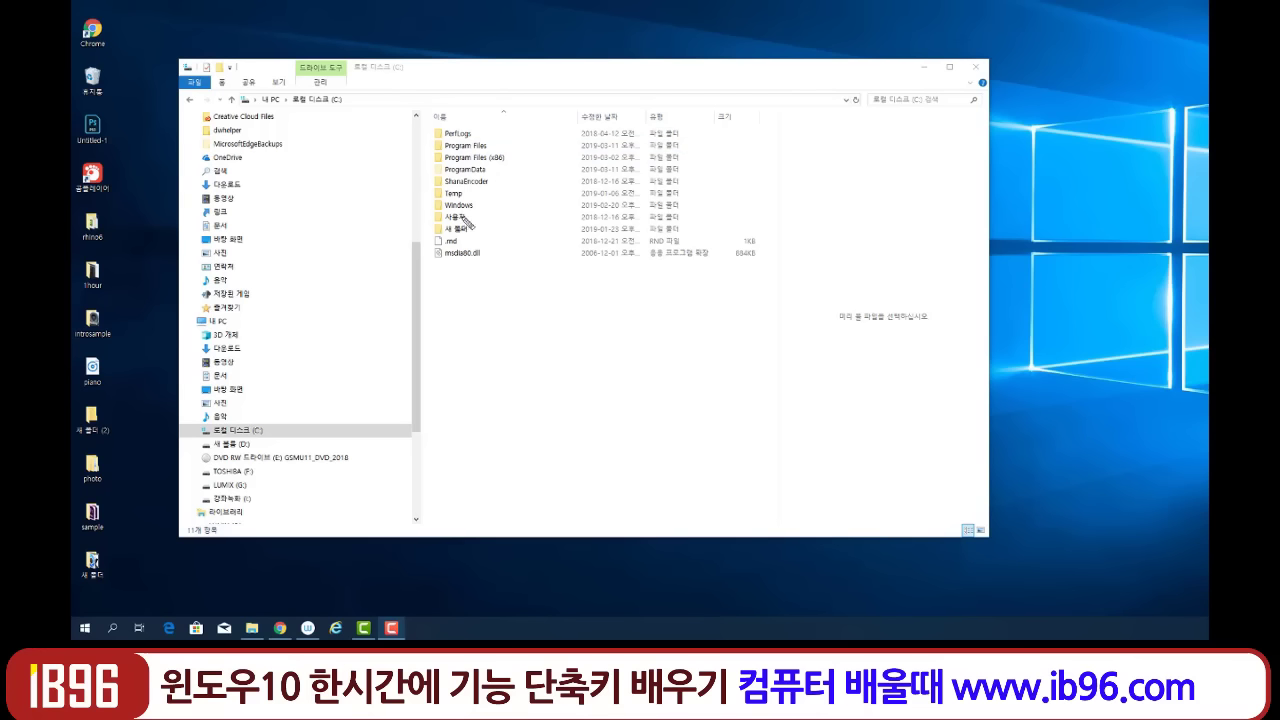
{"action": "mouse_move", "coordinate": [443, 207]}
{"action": "left_mouse_down"}
{"action": "mouse_move", "coordinate": [480, 207]}
{"action": "mouse_move", "coordinate": [424, 236]}
{"action": "left_mouse_up"}
{"action": "left_click_drag", "start_coordinate": [432, 131], "coordinate": [432, 158]}
{"action": "mouse_move", "coordinate": [440, 140]}
{"action": "left_mouse_down"}
{"action": "mouse_move", "coordinate": [428, 158]}
{"action": "mouse_move", "coordinate": [440, 172]}
{"action": "mouse_move", "coordinate": [540, 127]}
{"action": "mouse_move", "coordinate": [520, 178]}
{"action": "mouse_move", "coordinate": [598, 186]}
{"action": "left_mouse_up"}
{"action": "mouse_move", "coordinate": [543, 112]}
{"action": "left_mouse_down"}
{"action": "mouse_move", "coordinate": [556, 138]}
{"action": "mouse_move", "coordinate": [577, 137]}
{"action": "left_mouse_up"}
{"action": "left_click_drag", "start_coordinate": [565, 126], "coordinate": [592, 122]}
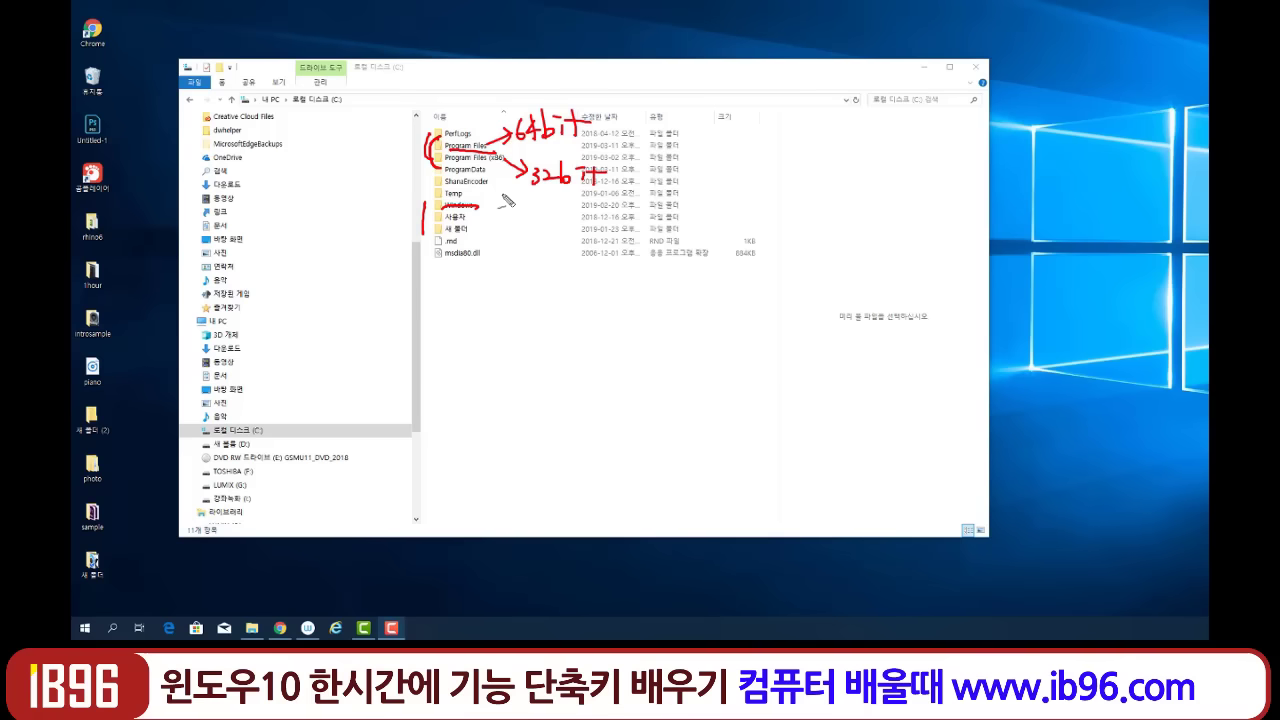
Write an underlined W10 with an arrow over the folder tree, leading to a bracketed 32 and 64.
{"action": "mouse_move", "coordinate": [332, 138]}
{"action": "left_mouse_down"}
{"action": "mouse_move", "coordinate": [366, 152]}
{"action": "mouse_move", "coordinate": [374, 142]}
{"action": "mouse_move", "coordinate": [295, 172]}
{"action": "mouse_move", "coordinate": [308, 180]}
{"action": "left_mouse_up"}
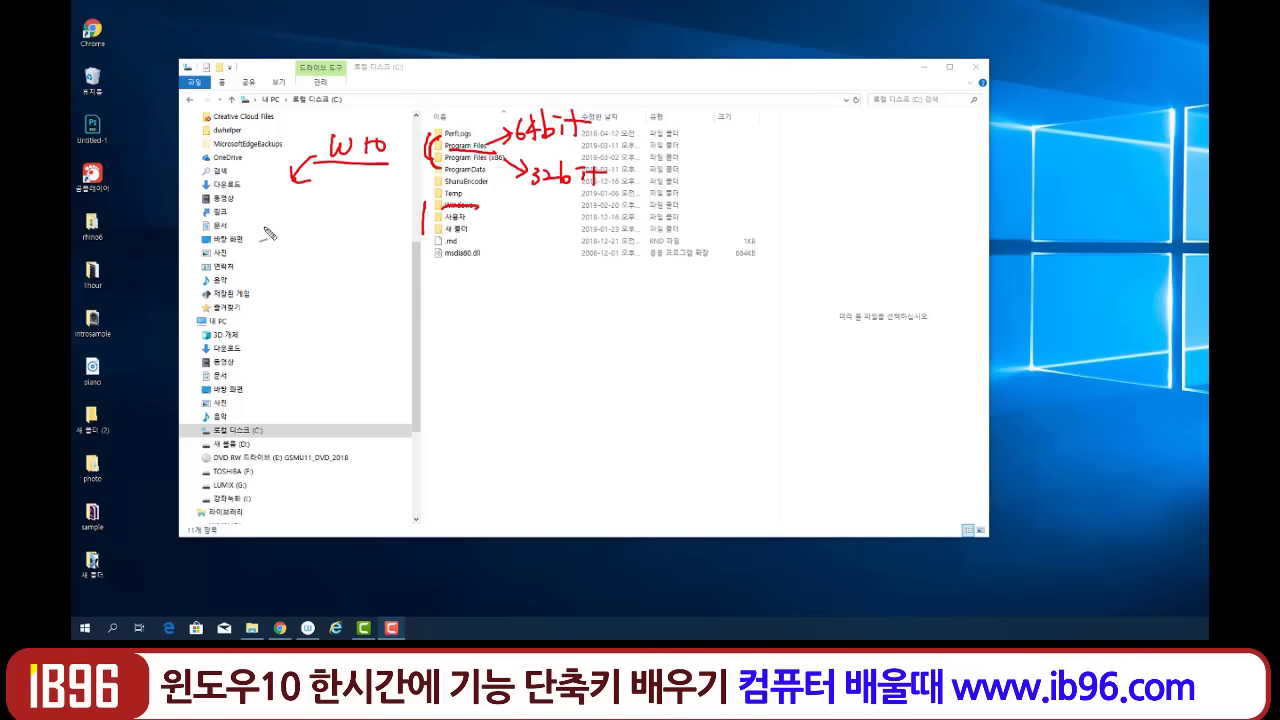
{"action": "mouse_move", "coordinate": [263, 221]}
{"action": "left_mouse_down"}
{"action": "mouse_move", "coordinate": [265, 234]}
{"action": "mouse_move", "coordinate": [298, 227]}
{"action": "mouse_move", "coordinate": [277, 280]}
{"action": "left_mouse_up"}
{"action": "left_click_drag", "start_coordinate": [288, 280], "coordinate": [302, 288]}
{"action": "mouse_move", "coordinate": [262, 238]}
{"action": "left_mouse_down"}
{"action": "mouse_move", "coordinate": [252, 278]}
{"action": "mouse_move", "coordinate": [264, 287]}
{"action": "left_mouse_up"}
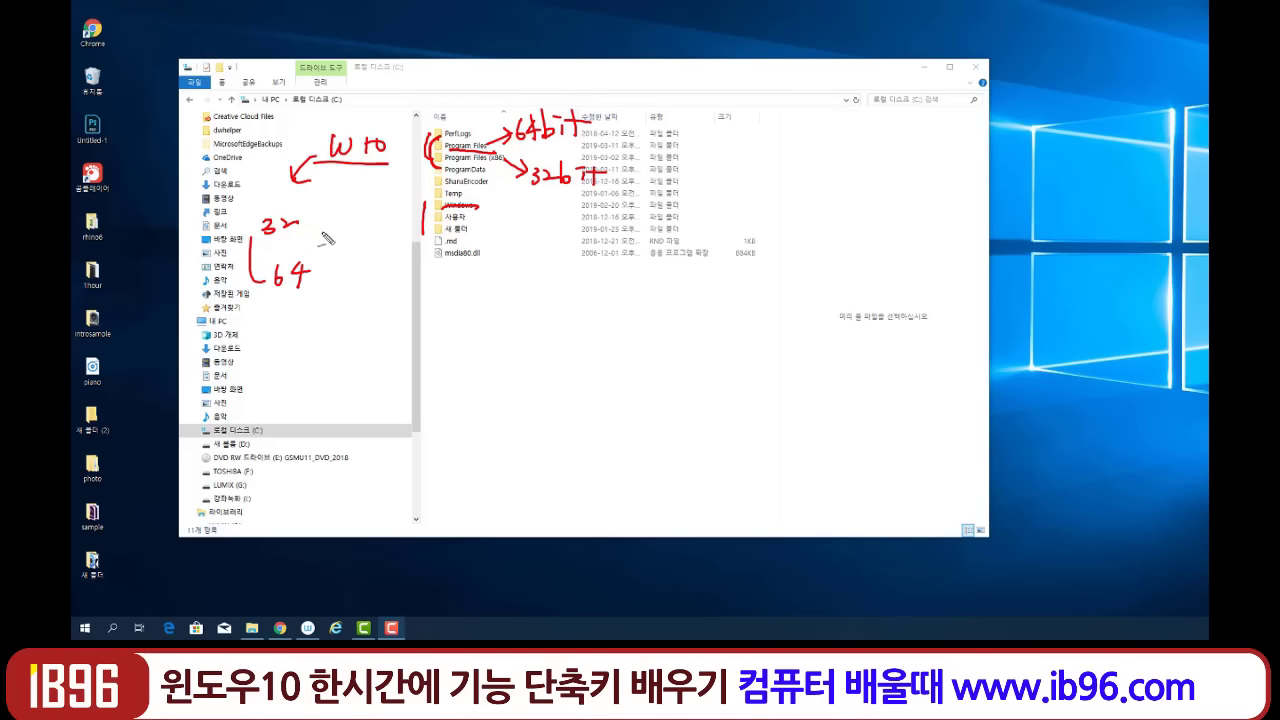
Circle the handwritten 32 and 64, box the Program Files folder, and underline the 64bit and 32bit labels.
{"action": "mouse_move", "coordinate": [262, 242]}
{"action": "left_mouse_down"}
{"action": "mouse_move", "coordinate": [331, 238]}
{"action": "mouse_move", "coordinate": [300, 208]}
{"action": "mouse_move", "coordinate": [297, 250]}
{"action": "left_mouse_up"}
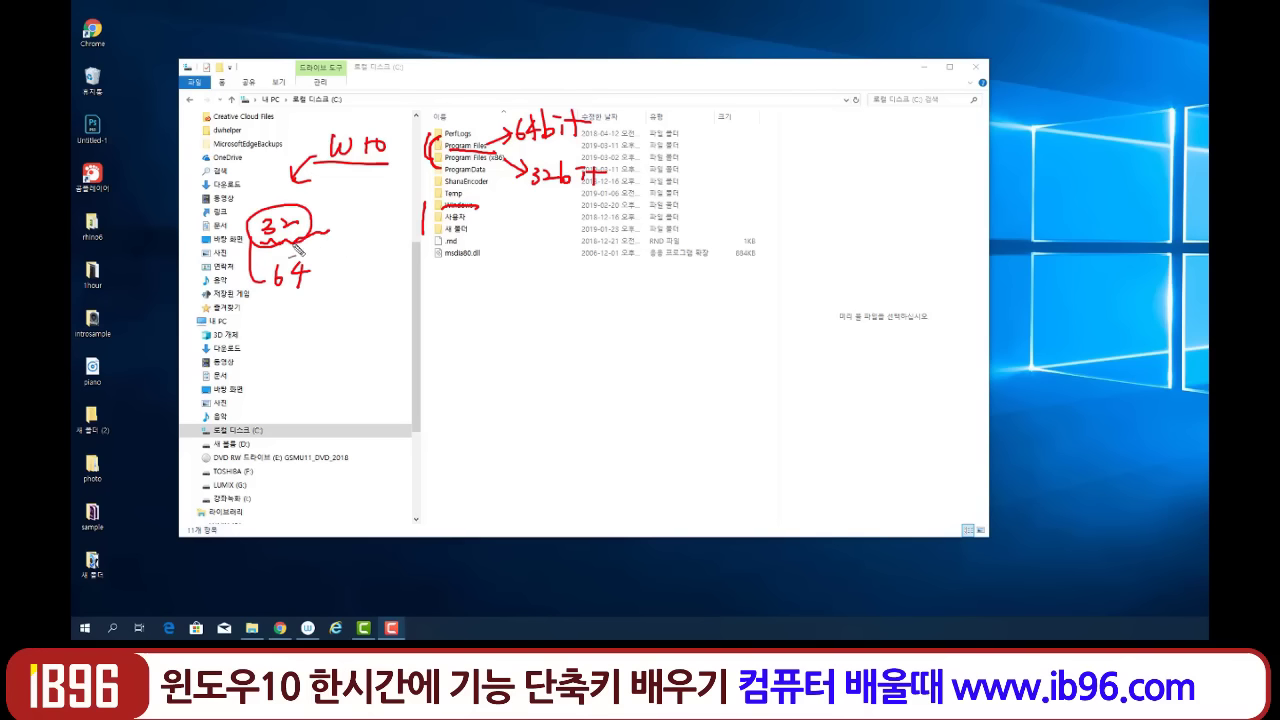
{"action": "mouse_move", "coordinate": [318, 304]}
{"action": "left_mouse_down"}
{"action": "mouse_move", "coordinate": [275, 262]}
{"action": "mouse_move", "coordinate": [325, 288]}
{"action": "mouse_move", "coordinate": [313, 303]}
{"action": "left_mouse_up"}
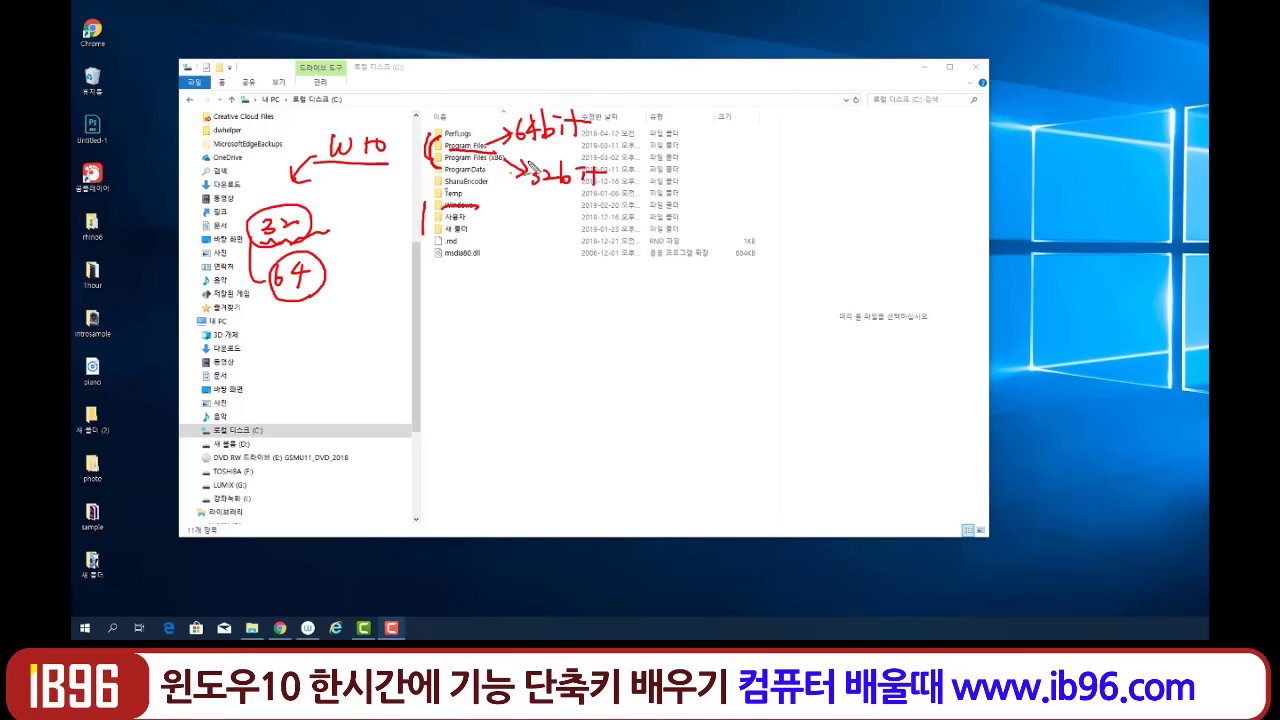
{"action": "left_click_drag", "start_coordinate": [534, 199], "coordinate": [604, 190]}
{"action": "left_click_drag", "start_coordinate": [522, 157], "coordinate": [568, 152]}
{"action": "mouse_move", "coordinate": [490, 162]}
{"action": "left_mouse_down"}
{"action": "mouse_move", "coordinate": [438, 150]}
{"action": "mouse_move", "coordinate": [505, 142]}
{"action": "mouse_move", "coordinate": [495, 157]}
{"action": "left_mouse_up"}
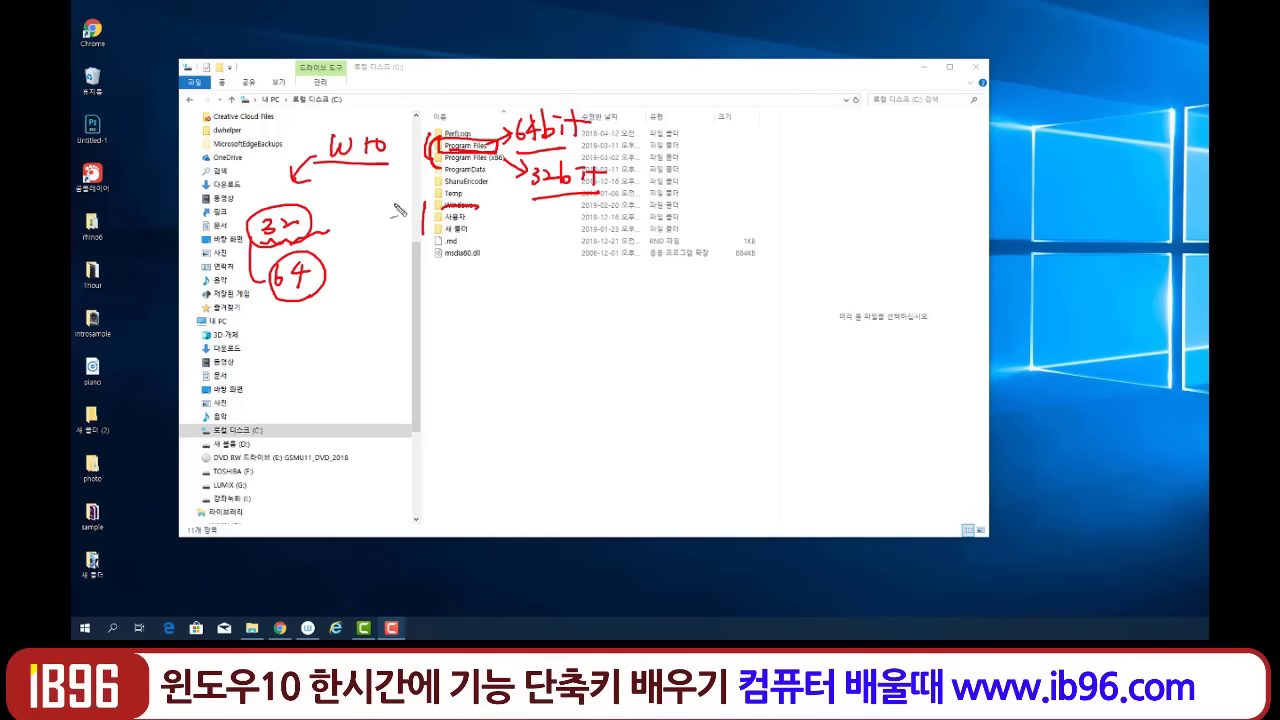
{"action": "mouse_move", "coordinate": [522, 199]}
{"action": "left_mouse_down"}
{"action": "mouse_move", "coordinate": [598, 193]}
{"action": "mouse_move", "coordinate": [568, 187]}
{"action": "left_mouse_up"}
Bracket the 64bit and 32bit labels with an arrow leading to the underlined words word and excel.
{"action": "mouse_move", "coordinate": [636, 124]}
{"action": "left_mouse_down"}
{"action": "mouse_move", "coordinate": [658, 183]}
{"action": "mouse_move", "coordinate": [630, 183]}
{"action": "mouse_move", "coordinate": [692, 157]}
{"action": "mouse_move", "coordinate": [740, 170]}
{"action": "mouse_move", "coordinate": [765, 145]}
{"action": "mouse_move", "coordinate": [770, 178]}
{"action": "left_mouse_up"}
{"action": "left_click_drag", "start_coordinate": [700, 212], "coordinate": [776, 198]}
{"action": "left_click_drag", "start_coordinate": [702, 178], "coordinate": [776, 176]}
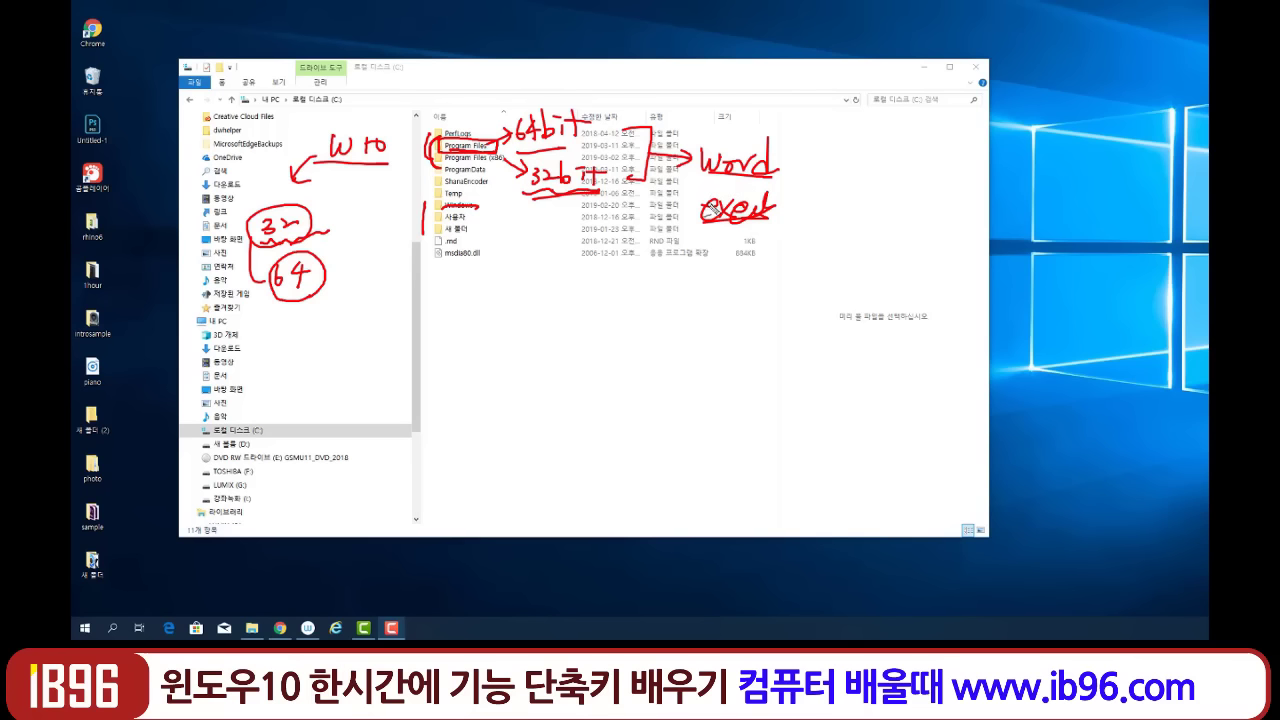
{"action": "left_click_drag", "start_coordinate": [702, 218], "coordinate": [775, 207]}
Cross out the 64bit label, mark the 32bit label below it, and clear all annotations.
{"action": "mouse_move", "coordinate": [580, 106]}
{"action": "left_mouse_down"}
{"action": "mouse_move", "coordinate": [562, 130]}
{"action": "mouse_move", "coordinate": [580, 126]}
{"action": "left_mouse_up"}
{"action": "mouse_move", "coordinate": [544, 112]}
{"action": "left_mouse_down"}
{"action": "mouse_move", "coordinate": [530, 160]}
{"action": "mouse_move", "coordinate": [574, 154]}
{"action": "left_mouse_up"}
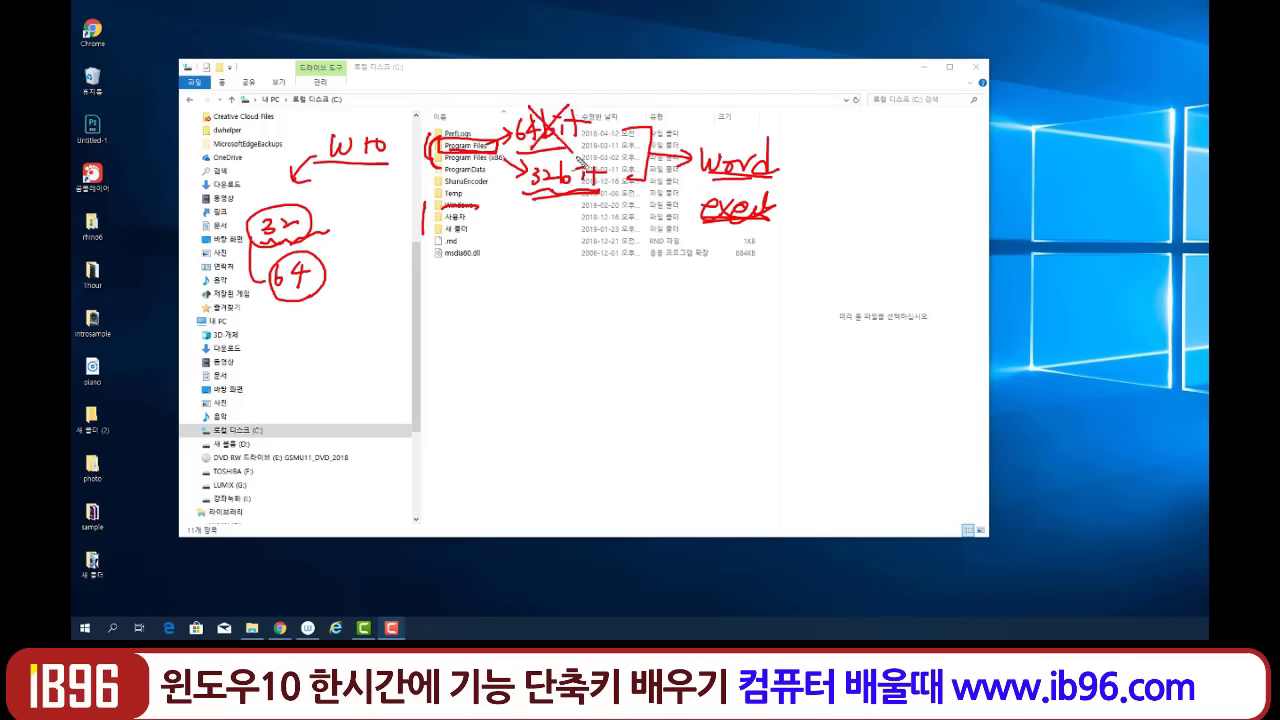
{"action": "mouse_move", "coordinate": [540, 206]}
{"action": "left_mouse_down"}
{"action": "mouse_move", "coordinate": [600, 190]}
{"action": "mouse_move", "coordinate": [566, 206]}
{"action": "left_mouse_up"}
{"action": "key", "text": "Escape"}
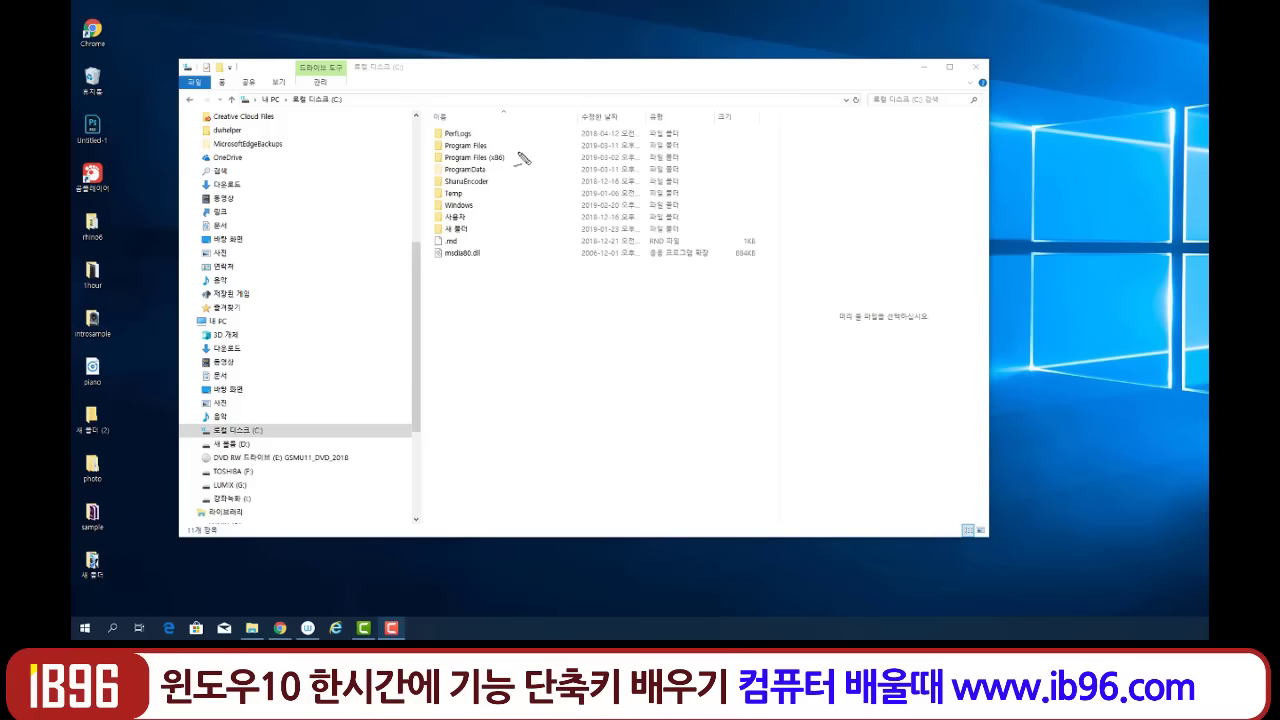
Mark the two Program Files folders and write an underlined W10, an underlined 64bit and a boxed 32bit beside them.
{"action": "mouse_move", "coordinate": [446, 158]}
{"action": "left_mouse_down"}
{"action": "mouse_move", "coordinate": [488, 158]}
{"action": "mouse_move", "coordinate": [422, 152]}
{"action": "mouse_move", "coordinate": [430, 162]}
{"action": "left_mouse_up"}
{"action": "mouse_move", "coordinate": [303, 160]}
{"action": "left_mouse_down"}
{"action": "mouse_move", "coordinate": [333, 160]}
{"action": "mouse_move", "coordinate": [341, 174]}
{"action": "mouse_move", "coordinate": [349, 158]}
{"action": "mouse_move", "coordinate": [368, 180]}
{"action": "left_mouse_up"}
{"action": "mouse_move", "coordinate": [352, 111]}
{"action": "left_mouse_down"}
{"action": "mouse_move", "coordinate": [346, 131]}
{"action": "mouse_move", "coordinate": [374, 128]}
{"action": "mouse_move", "coordinate": [366, 148]}
{"action": "mouse_move", "coordinate": [391, 132]}
{"action": "left_mouse_up"}
{"action": "mouse_move", "coordinate": [404, 106]}
{"action": "left_mouse_down"}
{"action": "mouse_move", "coordinate": [404, 136]}
{"action": "mouse_move", "coordinate": [416, 118]}
{"action": "left_mouse_up"}
{"action": "mouse_move", "coordinate": [336, 150]}
{"action": "left_mouse_down"}
{"action": "mouse_move", "coordinate": [414, 146]}
{"action": "mouse_move", "coordinate": [431, 160]}
{"action": "left_mouse_up"}
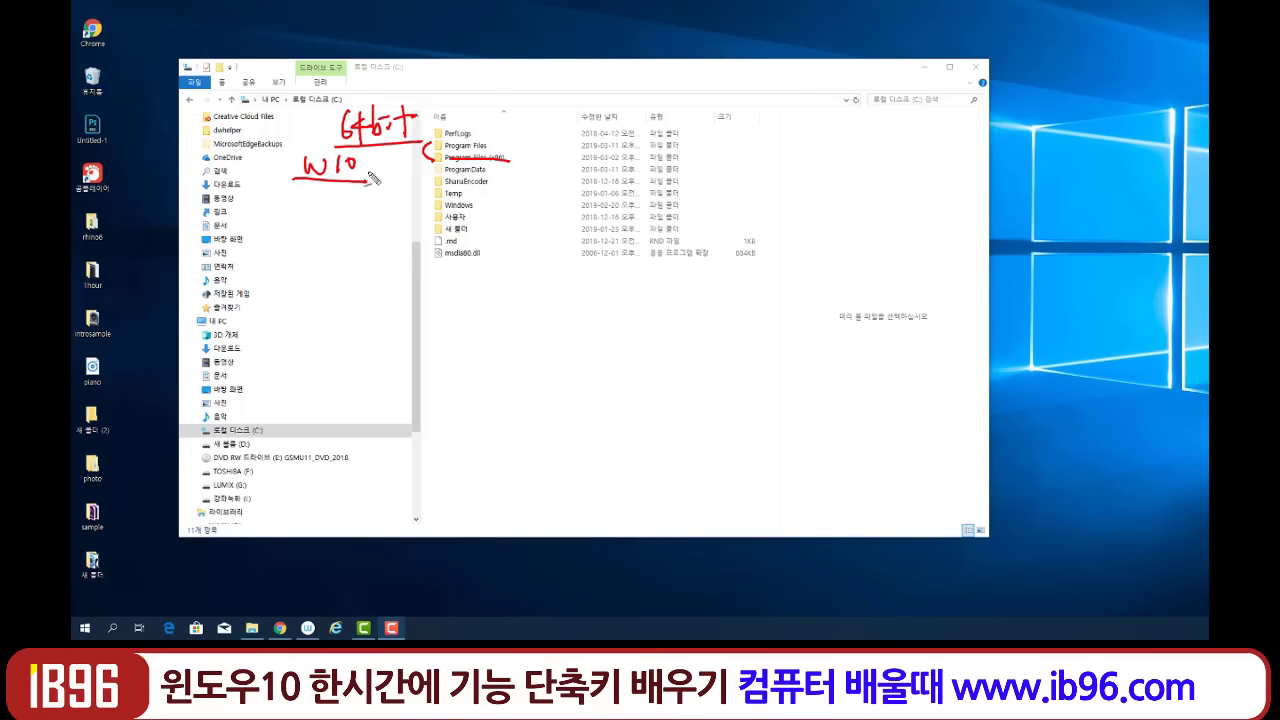
{"action": "mouse_move", "coordinate": [341, 215]}
{"action": "left_mouse_down"}
{"action": "mouse_move", "coordinate": [345, 231]}
{"action": "mouse_move", "coordinate": [392, 226]}
{"action": "left_mouse_up"}
{"action": "mouse_move", "coordinate": [398, 204]}
{"action": "left_mouse_down"}
{"action": "mouse_move", "coordinate": [399, 232]}
{"action": "mouse_move", "coordinate": [416, 242]}
{"action": "mouse_move", "coordinate": [330, 212]}
{"action": "mouse_move", "coordinate": [332, 246]}
{"action": "left_mouse_up"}
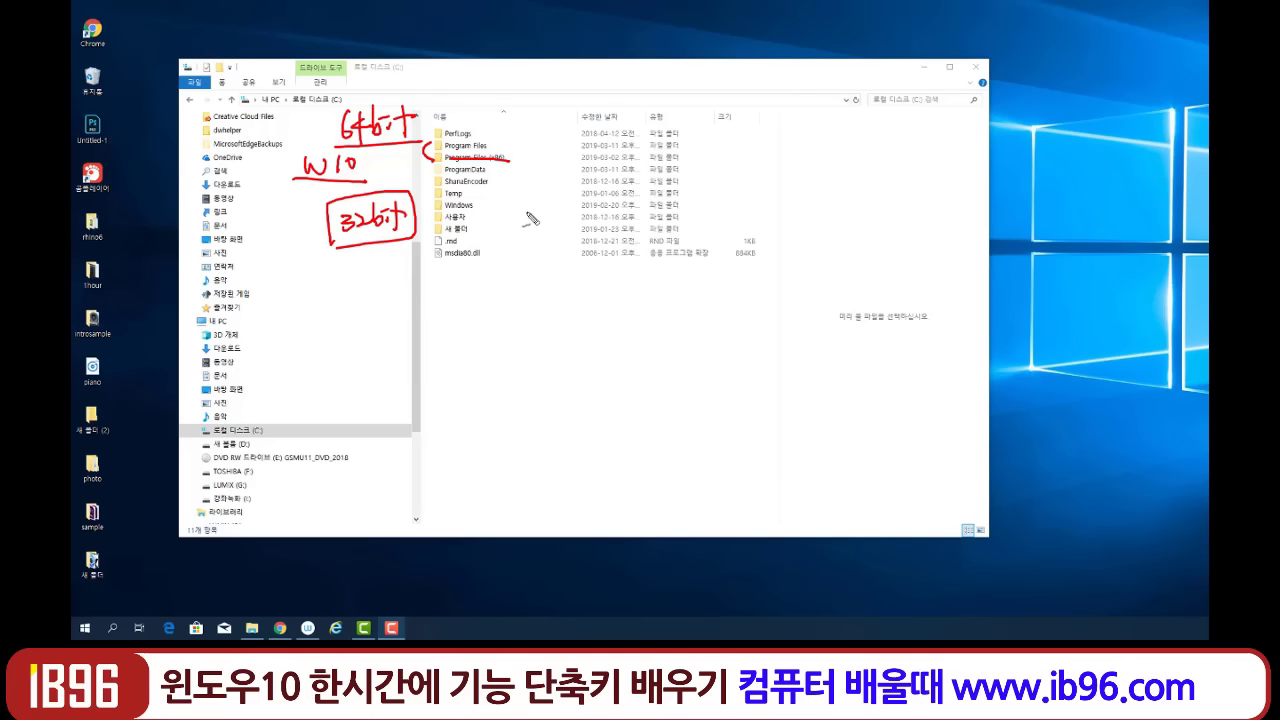
Circle the 64bit and 32bit notes, add a circled 64 and 32 below the folder list, and clear the annotations.
{"action": "mouse_move", "coordinate": [362, 150]}
{"action": "left_mouse_down"}
{"action": "mouse_move", "coordinate": [425, 140]}
{"action": "mouse_move", "coordinate": [400, 160]}
{"action": "left_mouse_up"}
{"action": "mouse_move", "coordinate": [383, 240]}
{"action": "left_mouse_down"}
{"action": "mouse_move", "coordinate": [380, 198]}
{"action": "mouse_move", "coordinate": [420, 236]}
{"action": "left_mouse_up"}
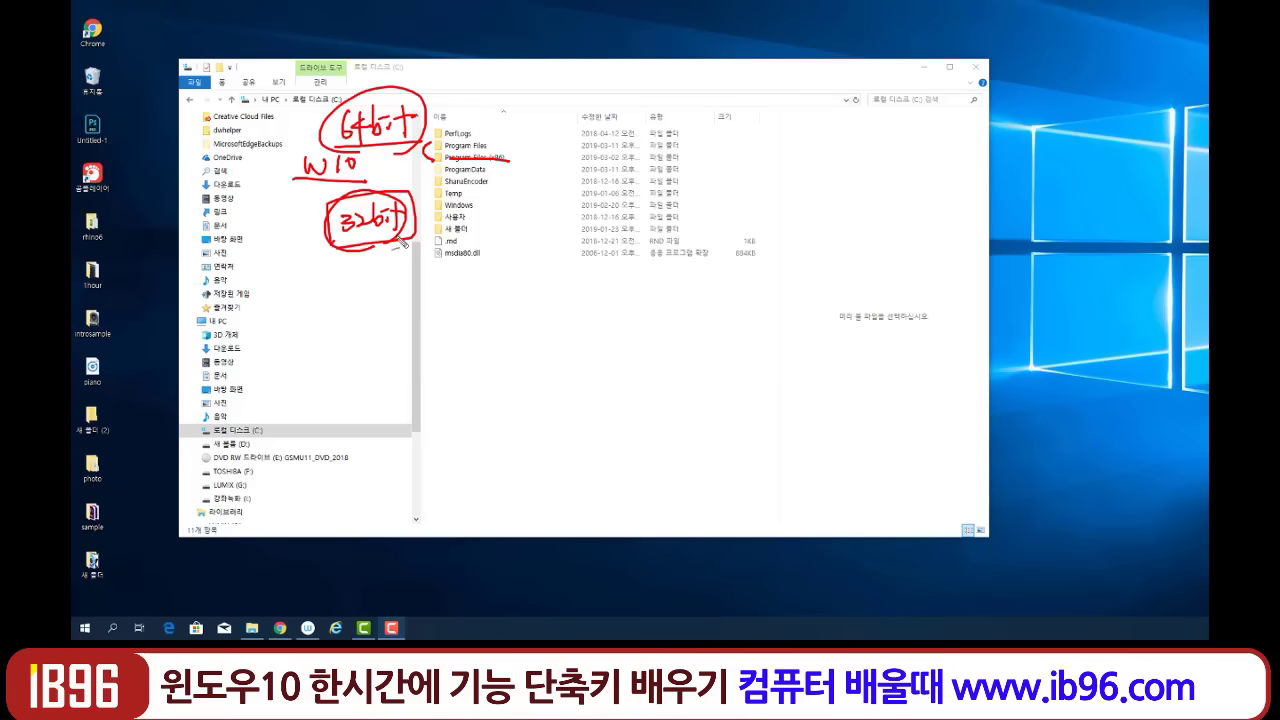
{"action": "mouse_move", "coordinate": [395, 246]}
{"action": "left_mouse_down"}
{"action": "mouse_move", "coordinate": [330, 238]}
{"action": "mouse_move", "coordinate": [408, 246]}
{"action": "left_mouse_up"}
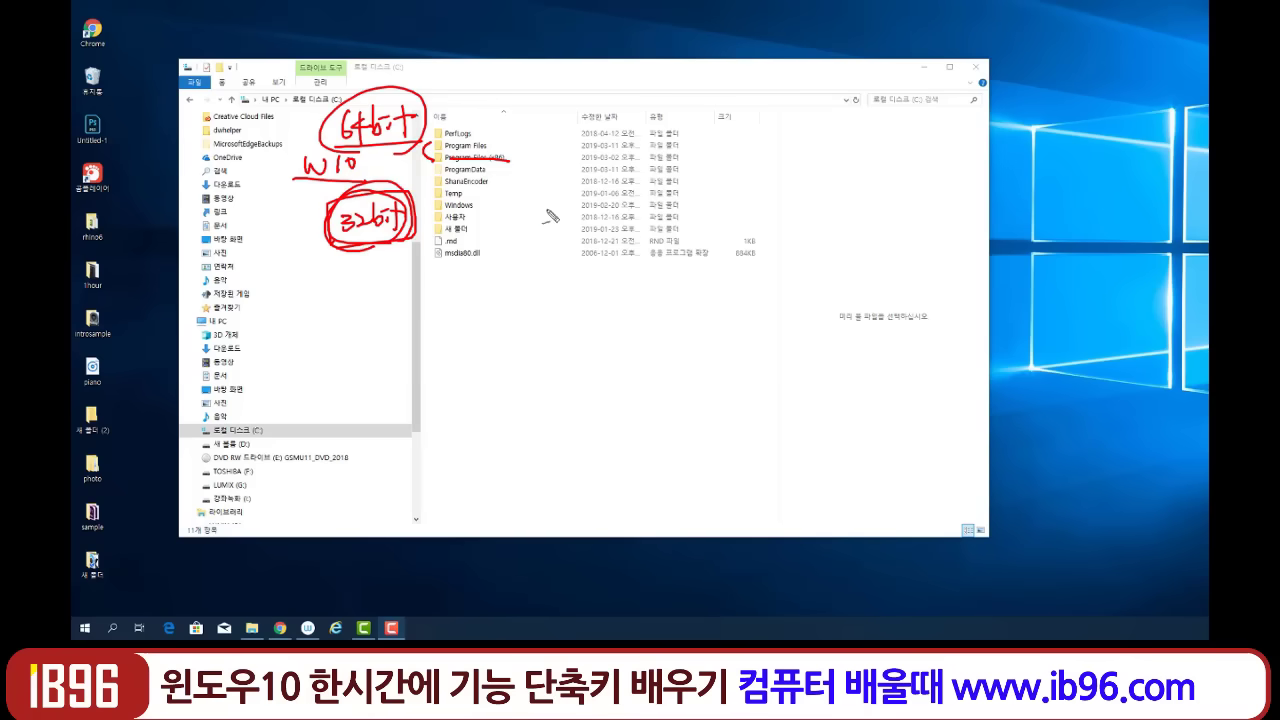
{"action": "mouse_move", "coordinate": [526, 203]}
{"action": "left_mouse_down"}
{"action": "mouse_move", "coordinate": [521, 228]}
{"action": "mouse_move", "coordinate": [547, 222]}
{"action": "mouse_move", "coordinate": [530, 290]}
{"action": "mouse_move", "coordinate": [546, 288]}
{"action": "mouse_move", "coordinate": [555, 220]}
{"action": "mouse_move", "coordinate": [518, 205]}
{"action": "left_mouse_up"}
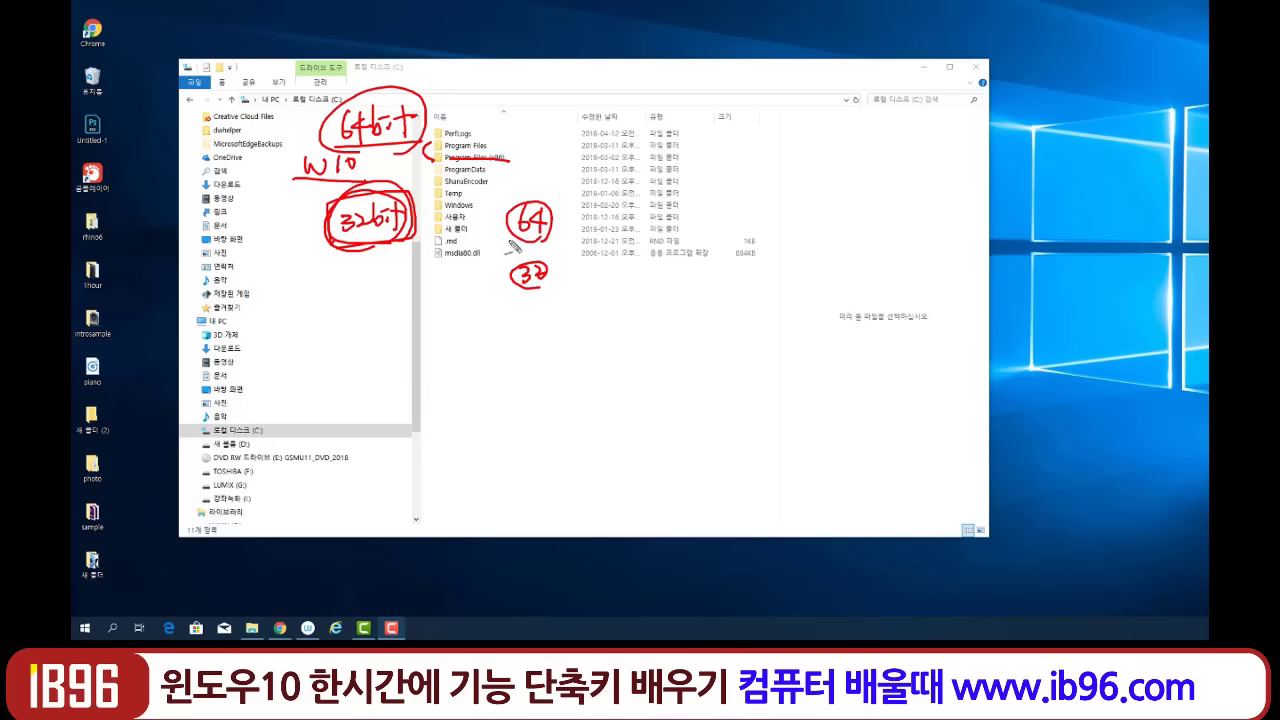
{"action": "left_click_drag", "start_coordinate": [504, 242], "coordinate": [588, 232]}
{"action": "key", "text": "Escape"}
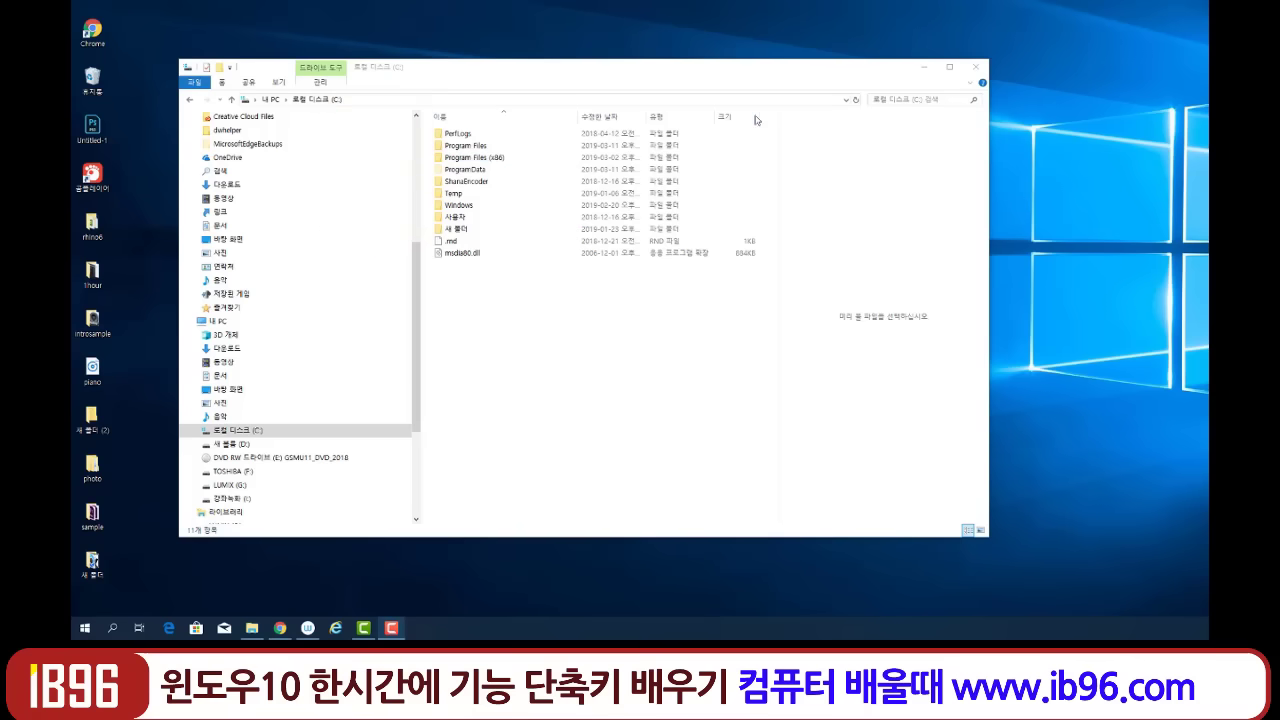
Look through the contents of Program Files and Program Files (x86), selecting the Kakao folder in the latter.
{"action": "double_click", "coordinate": [480, 147]}
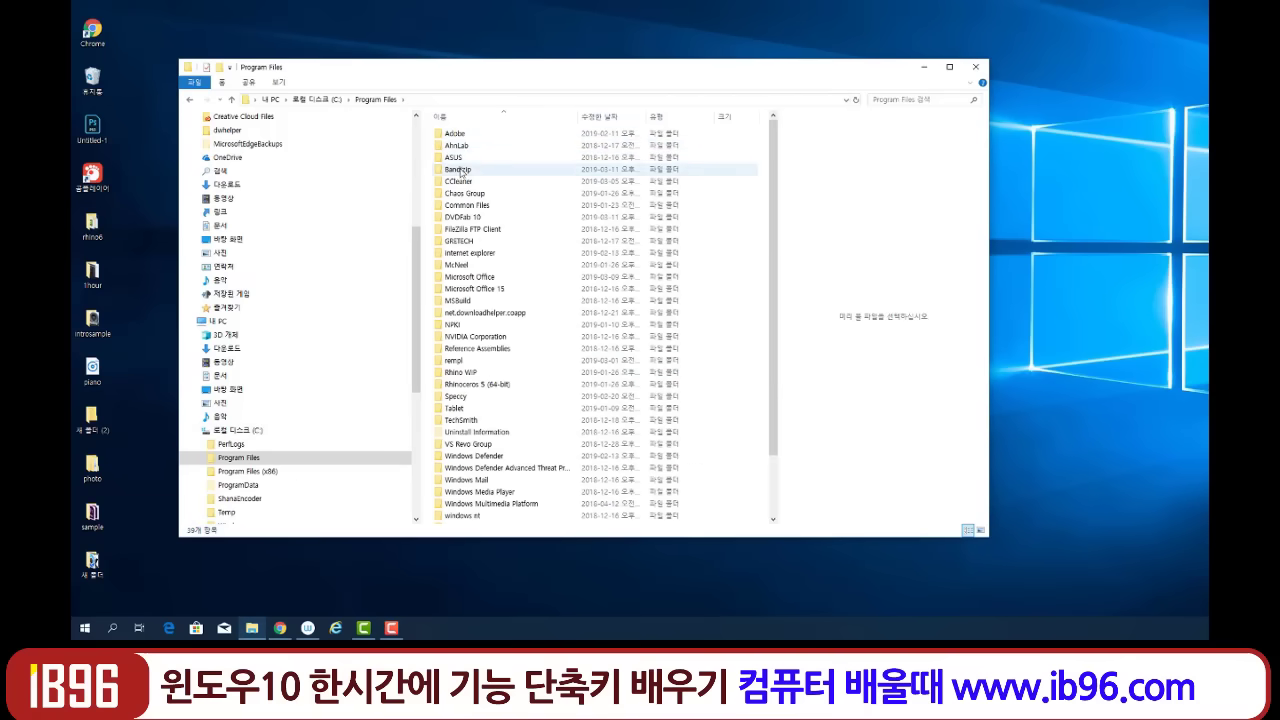
{"action": "scroll", "coordinate": [459, 334], "scroll_direction": "down", "scroll_amount": 2}
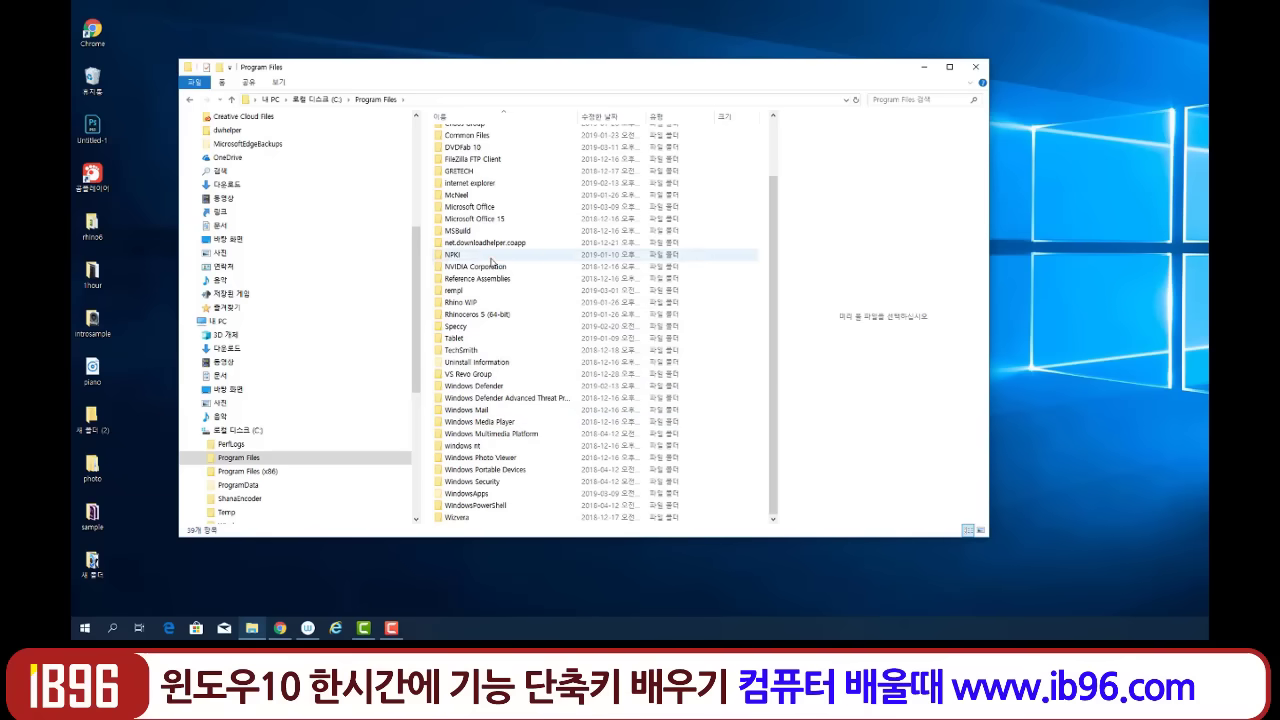
{"action": "key", "text": "alt+Left"}
{"action": "left_click", "coordinate": [474, 160]}
{"action": "double_click", "coordinate": [474, 160]}
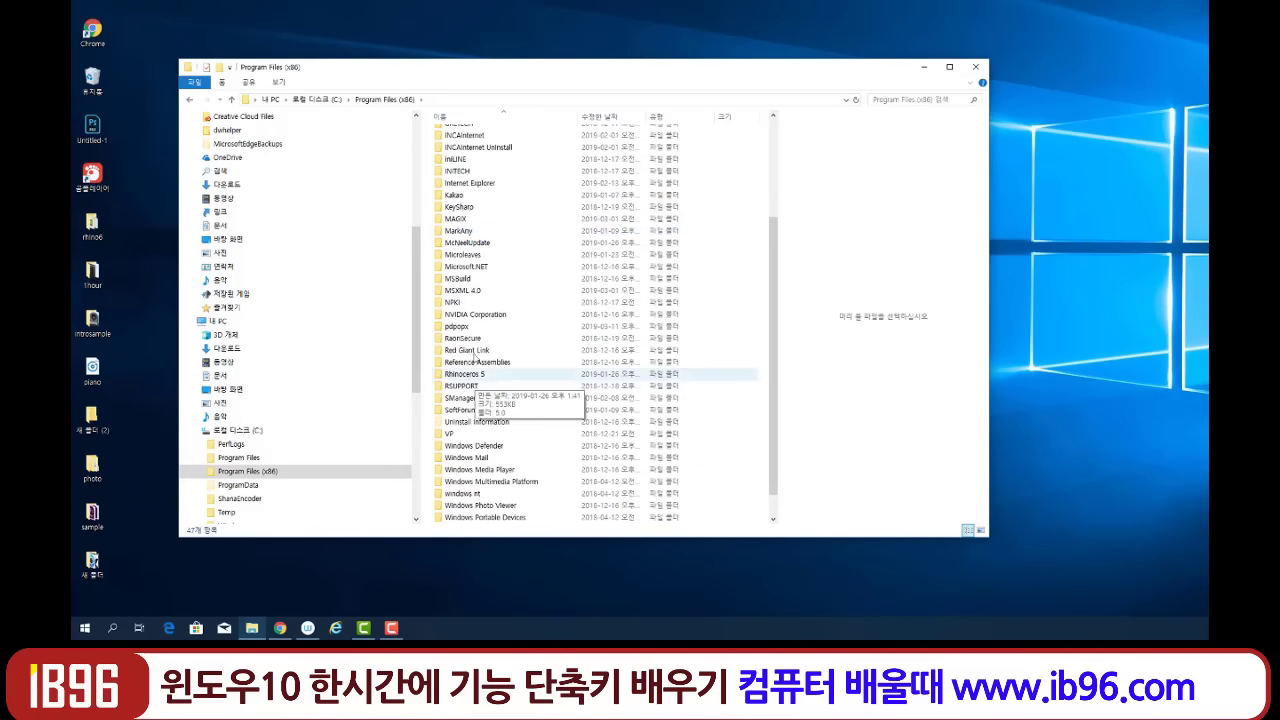
{"action": "scroll", "coordinate": [485, 349], "scroll_direction": "down", "scroll_amount": 2}
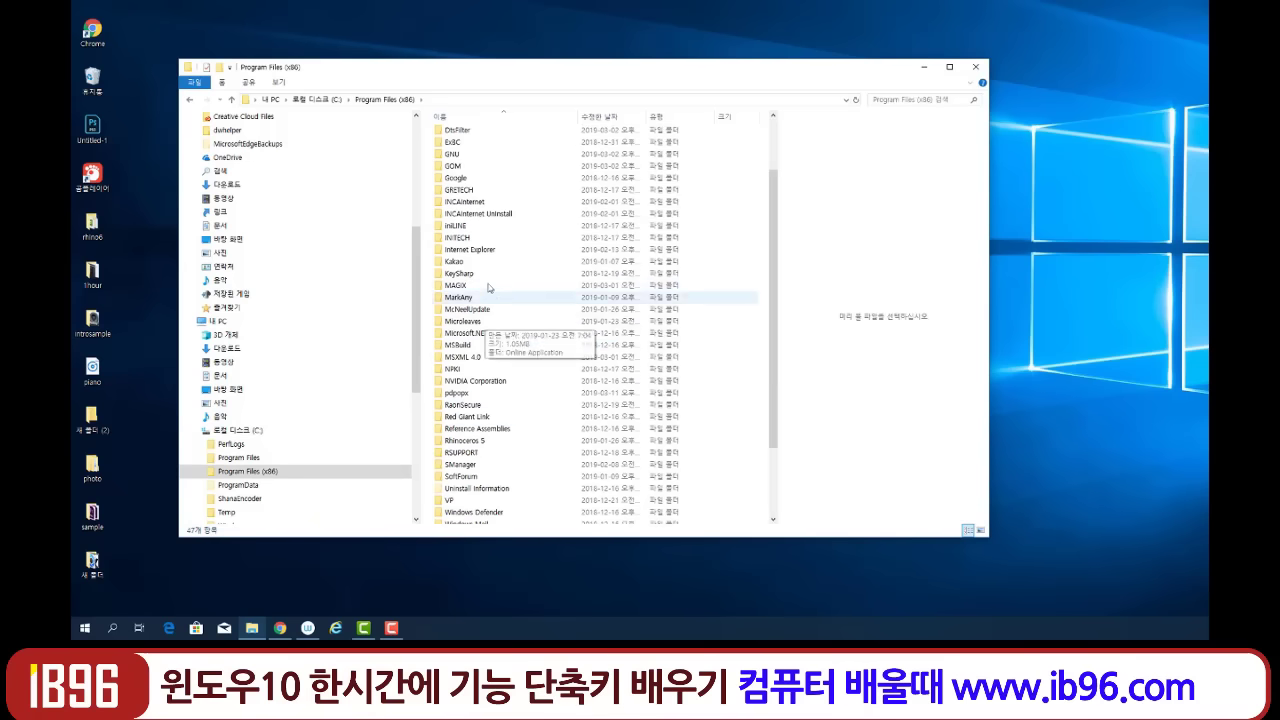
{"action": "left_click", "coordinate": [463, 264]}
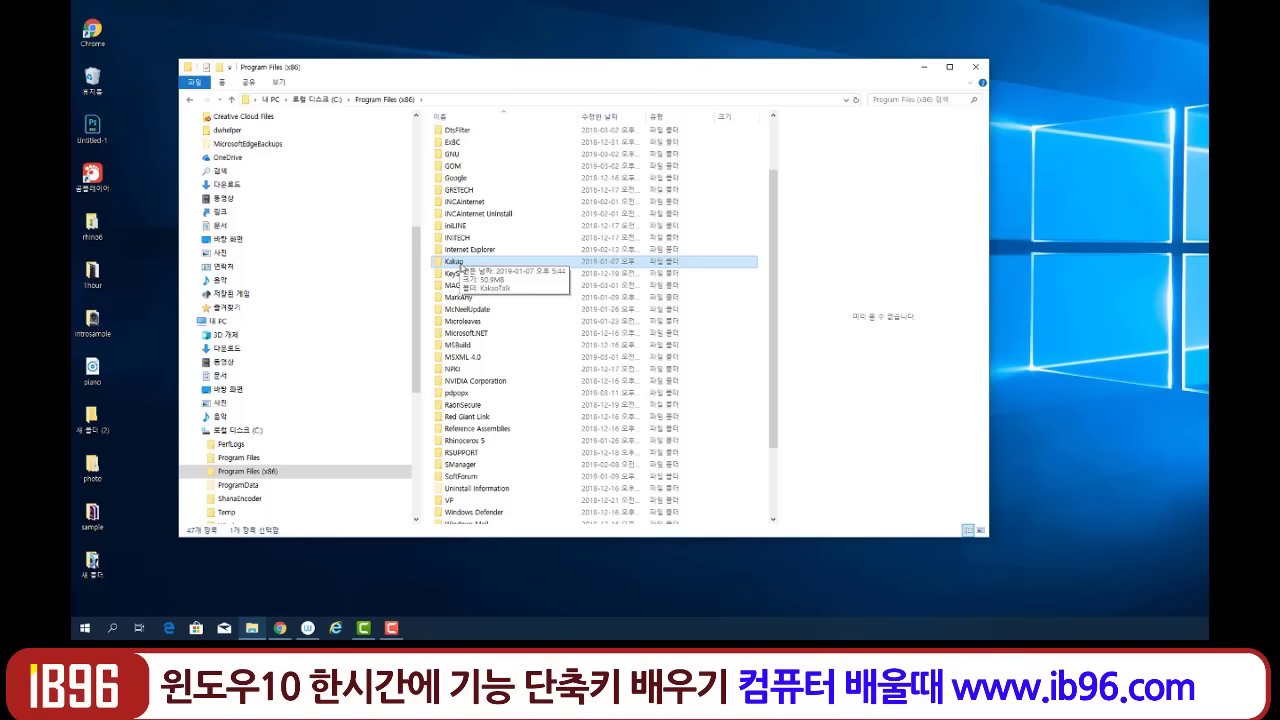
View the Program Files folder again and the Temp folder, returning to the C: drive after each.
{"action": "left_click", "coordinate": [187, 101]}
{"action": "double_click", "coordinate": [465, 145]}
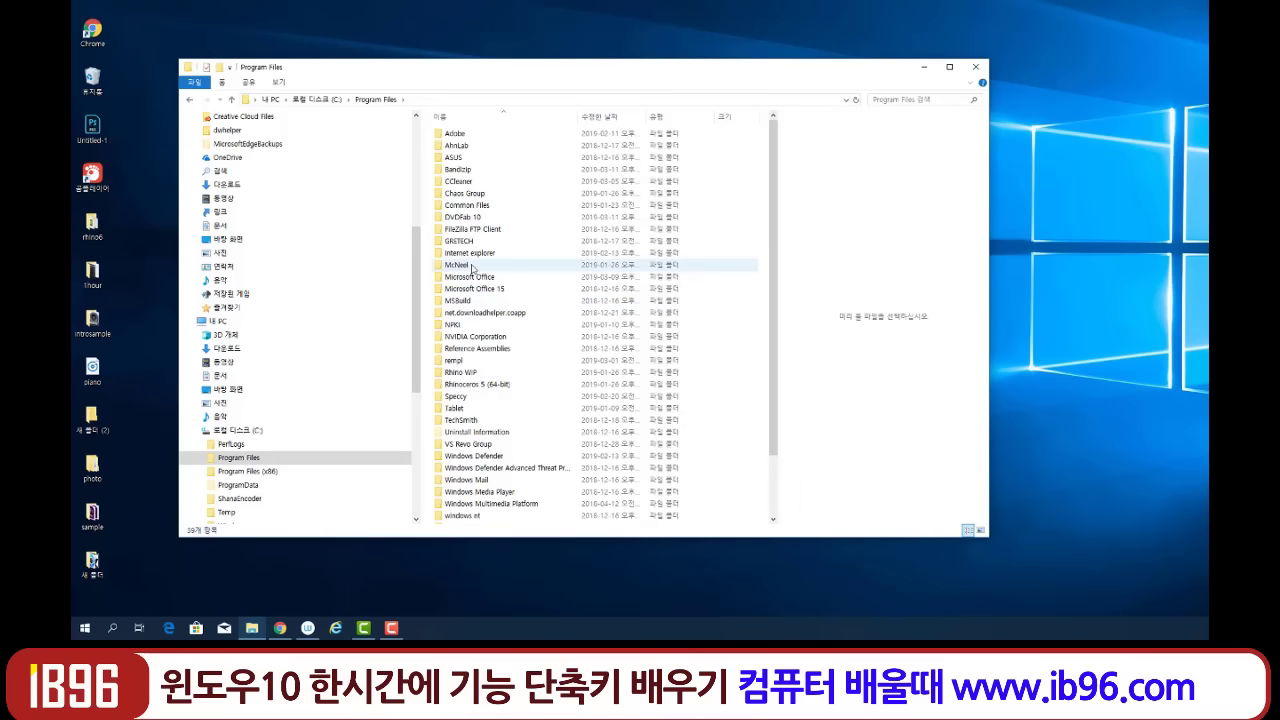
{"action": "key", "text": "alt+Up"}
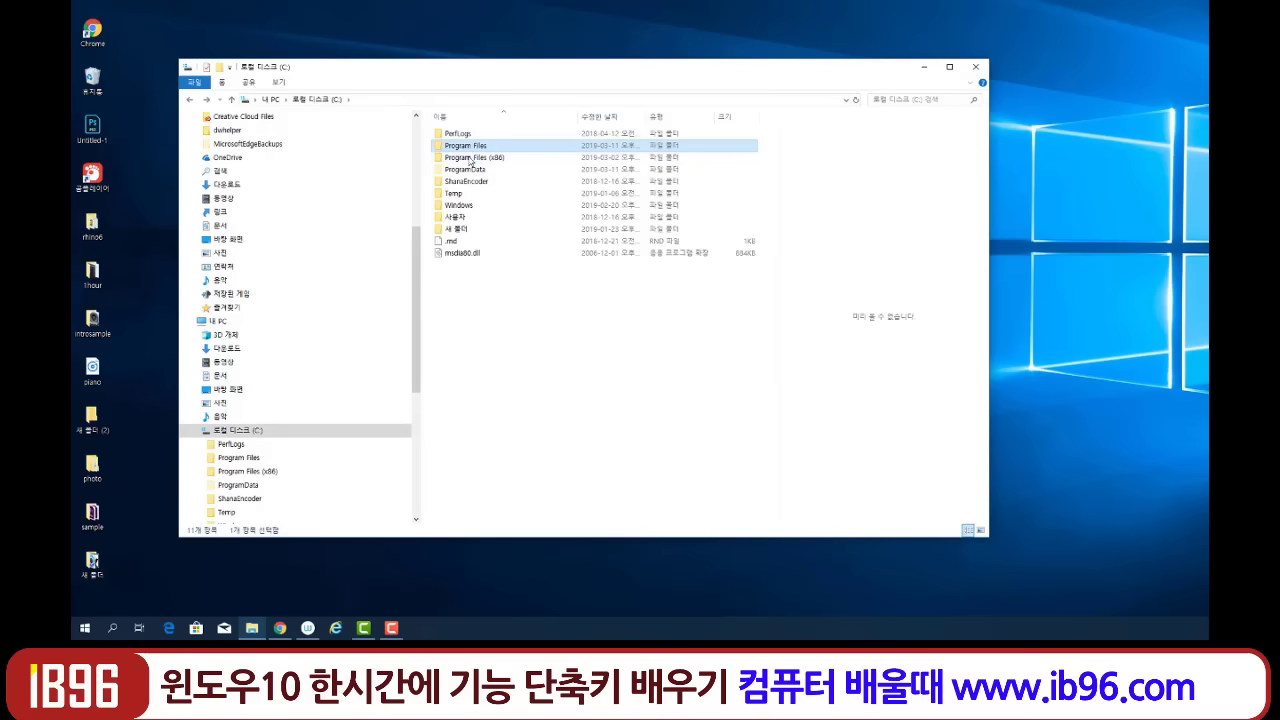
{"action": "double_click", "coordinate": [463, 196]}
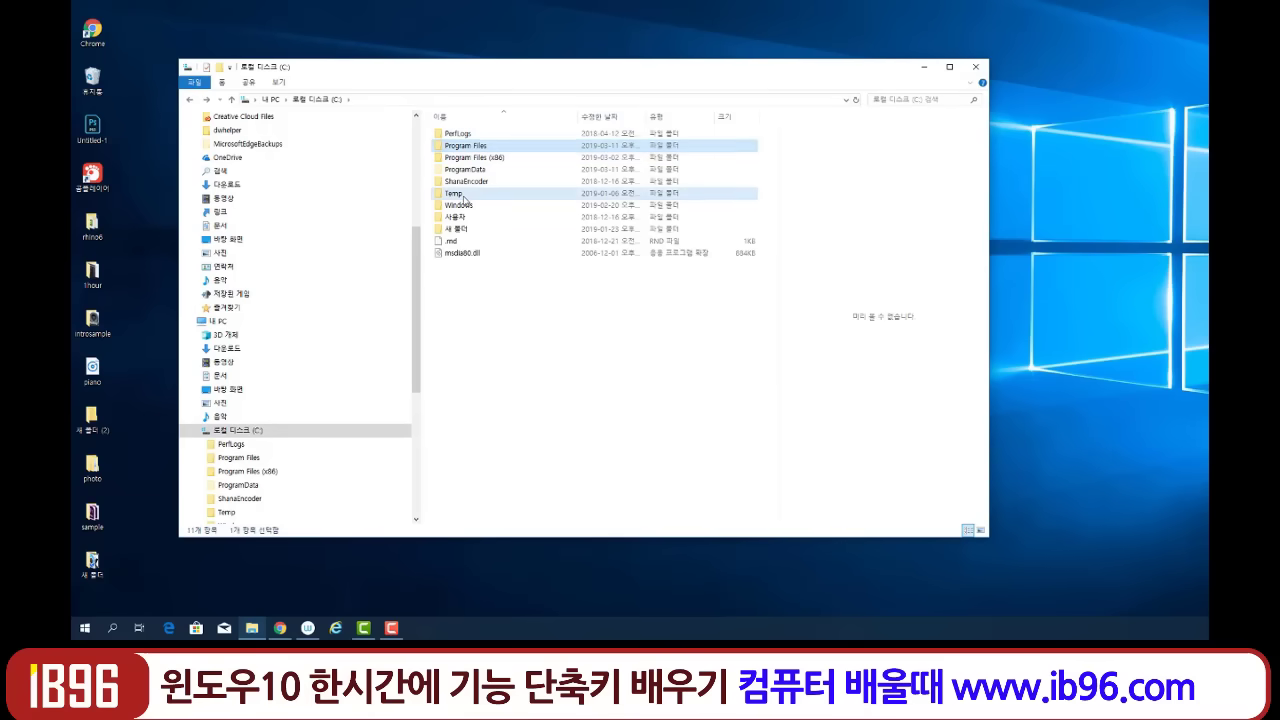
{"action": "key", "text": "alt+Left"}
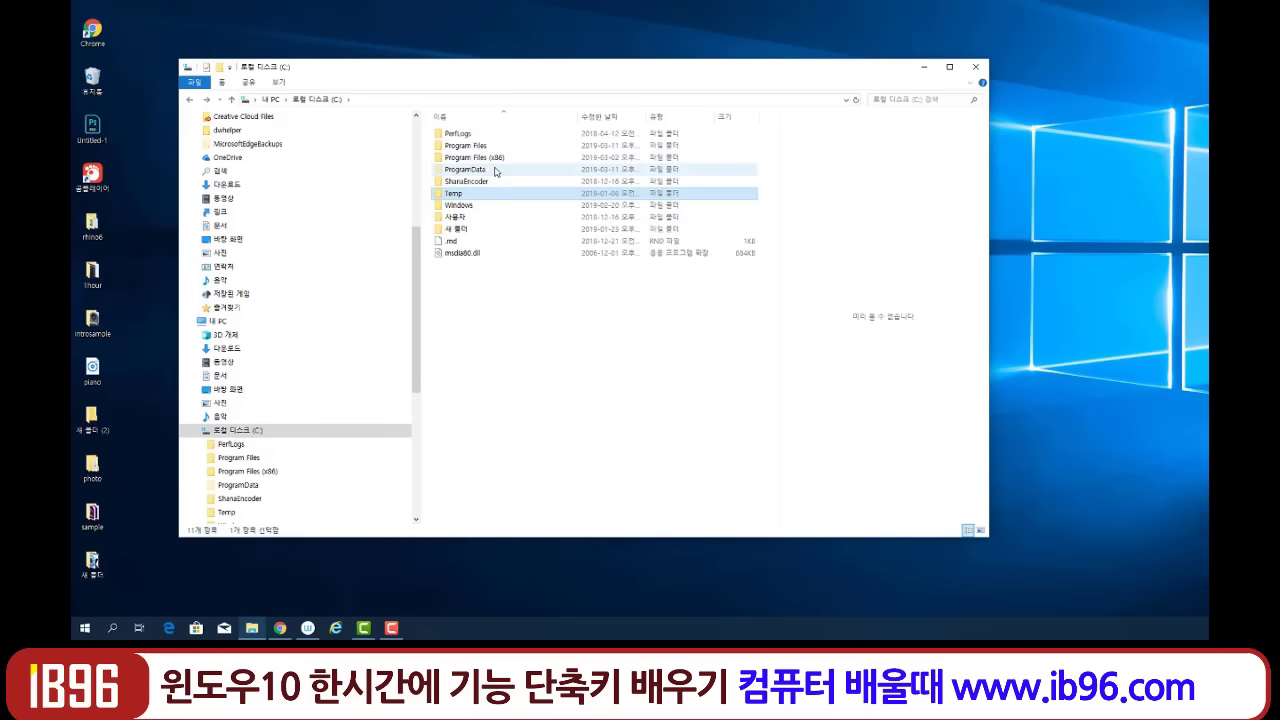
Write ex edge in red below the file list and sketch a browser window filled with lines and a circle.
{"action": "key", "text": "ctrl+shift+d"}
{"action": "mouse_move", "coordinate": [447, 283]}
{"action": "left_mouse_down"}
{"action": "mouse_move", "coordinate": [480, 293]}
{"action": "mouse_move", "coordinate": [463, 293]}
{"action": "mouse_move", "coordinate": [536, 265]}
{"action": "mouse_move", "coordinate": [544, 306]}
{"action": "mouse_move", "coordinate": [562, 280]}
{"action": "left_mouse_up"}
{"action": "mouse_move", "coordinate": [447, 430]}
{"action": "left_mouse_down"}
{"action": "mouse_move", "coordinate": [452, 337]}
{"action": "mouse_move", "coordinate": [582, 332]}
{"action": "mouse_move", "coordinate": [556, 435]}
{"action": "mouse_move", "coordinate": [435, 433]}
{"action": "left_mouse_up"}
{"action": "mouse_move", "coordinate": [456, 352]}
{"action": "left_mouse_down"}
{"action": "mouse_move", "coordinate": [558, 350]}
{"action": "mouse_move", "coordinate": [552, 372]}
{"action": "left_mouse_up"}
{"action": "mouse_move", "coordinate": [466, 392]}
{"action": "left_mouse_down"}
{"action": "mouse_move", "coordinate": [545, 395]}
{"action": "mouse_move", "coordinate": [554, 414]}
{"action": "left_mouse_up"}
{"action": "mouse_move", "coordinate": [480, 362]}
{"action": "left_mouse_down"}
{"action": "mouse_move", "coordinate": [484, 410]}
{"action": "mouse_move", "coordinate": [554, 396]}
{"action": "mouse_move", "coordinate": [555, 380]}
{"action": "mouse_move", "coordinate": [526, 420]}
{"action": "left_mouse_up"}
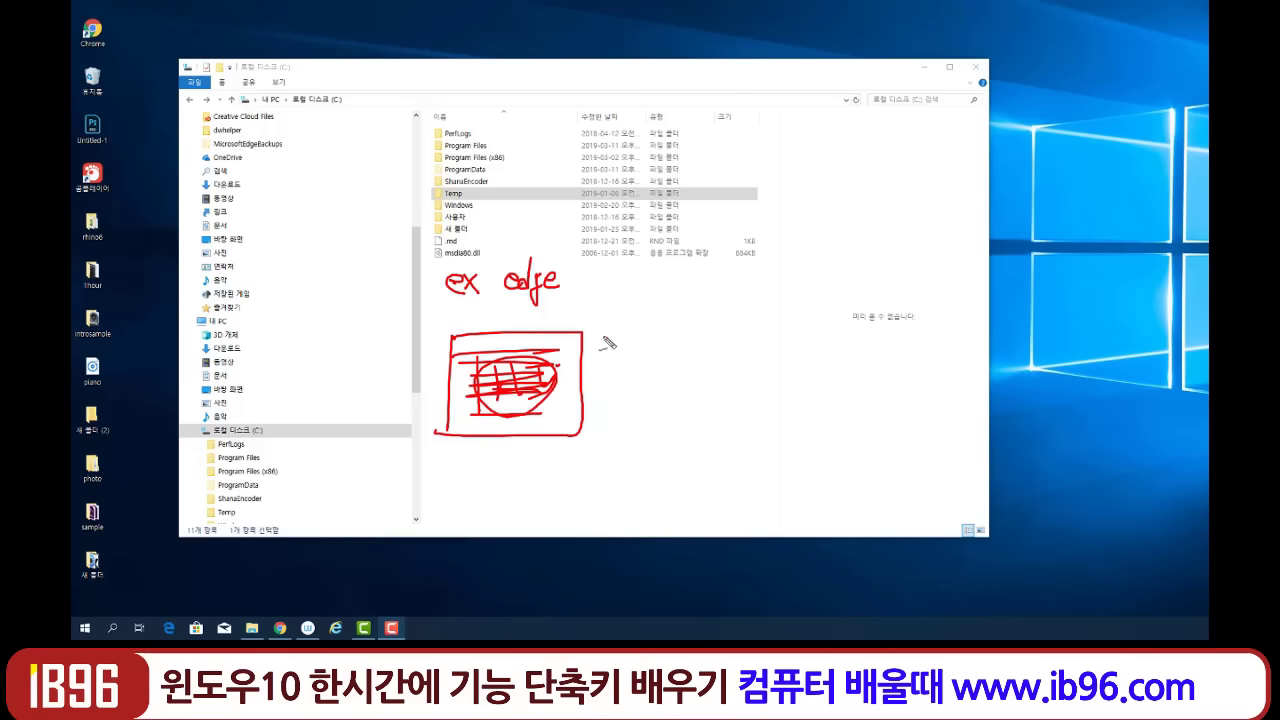
Draw arrows into the browser sketch and both ways between it and the circled Temp folder, then clear the annotations.
{"action": "mouse_move", "coordinate": [630, 316]}
{"action": "left_mouse_down"}
{"action": "mouse_move", "coordinate": [566, 360]}
{"action": "mouse_move", "coordinate": [576, 364]}
{"action": "mouse_move", "coordinate": [564, 384]}
{"action": "mouse_move", "coordinate": [582, 390]}
{"action": "mouse_move", "coordinate": [556, 404]}
{"action": "left_mouse_up"}
{"action": "mouse_move", "coordinate": [608, 422]}
{"action": "left_mouse_down"}
{"action": "mouse_move", "coordinate": [492, 428]}
{"action": "mouse_move", "coordinate": [512, 446]}
{"action": "mouse_move", "coordinate": [556, 424]}
{"action": "left_mouse_up"}
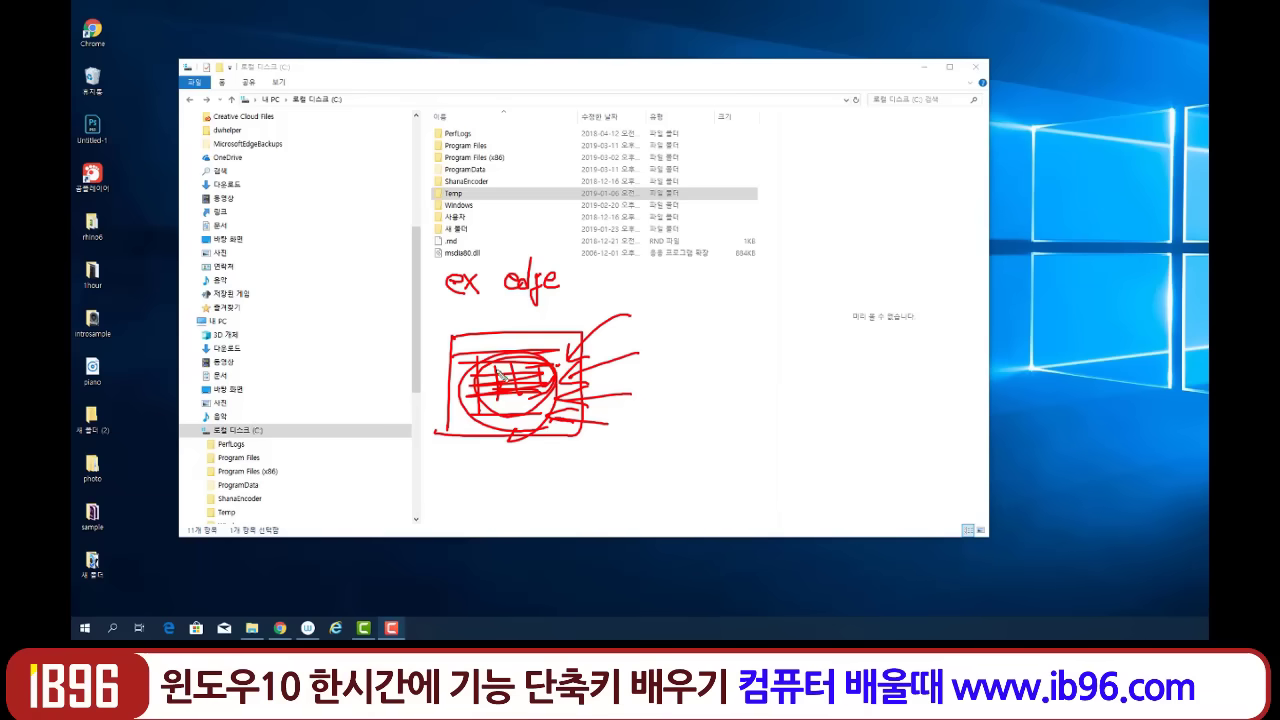
{"action": "mouse_move", "coordinate": [527, 410]}
{"action": "left_mouse_down"}
{"action": "mouse_move", "coordinate": [566, 236]}
{"action": "mouse_move", "coordinate": [486, 196]}
{"action": "mouse_move", "coordinate": [510, 202]}
{"action": "mouse_move", "coordinate": [467, 222]}
{"action": "left_mouse_up"}
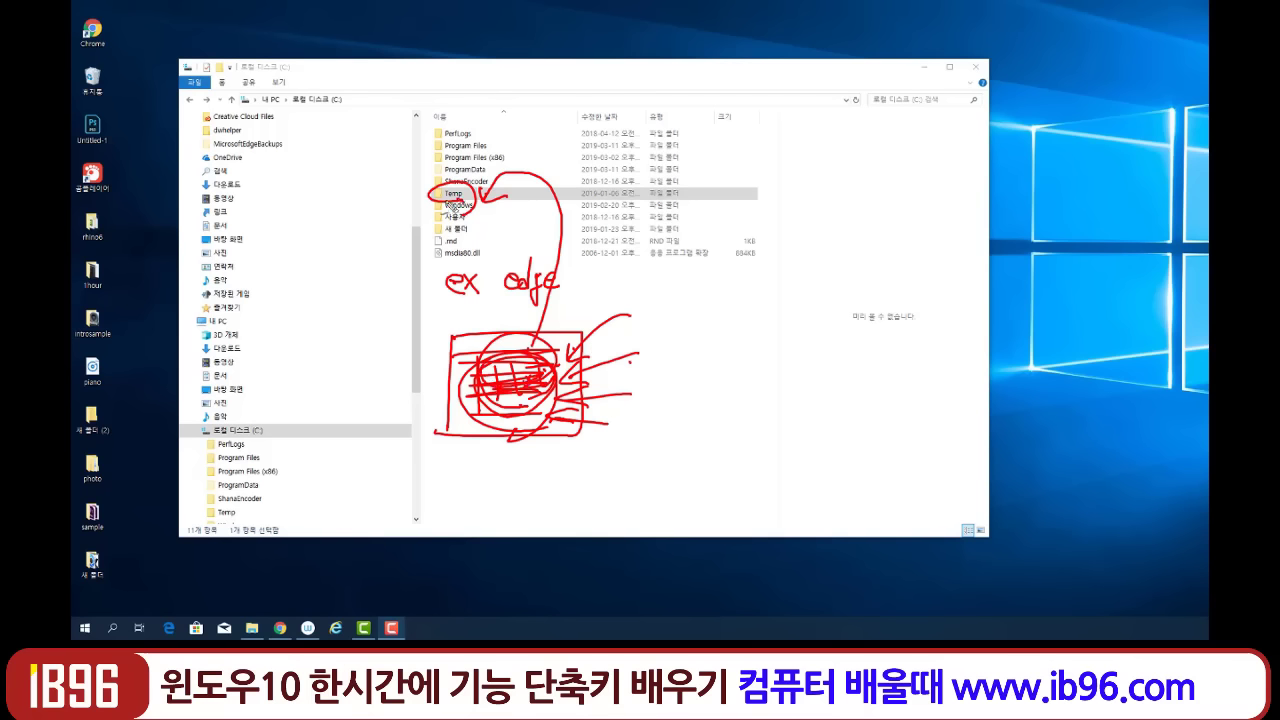
{"action": "mouse_move", "coordinate": [466, 200]}
{"action": "left_mouse_down"}
{"action": "mouse_move", "coordinate": [520, 364]}
{"action": "mouse_move", "coordinate": [532, 366]}
{"action": "left_mouse_up"}
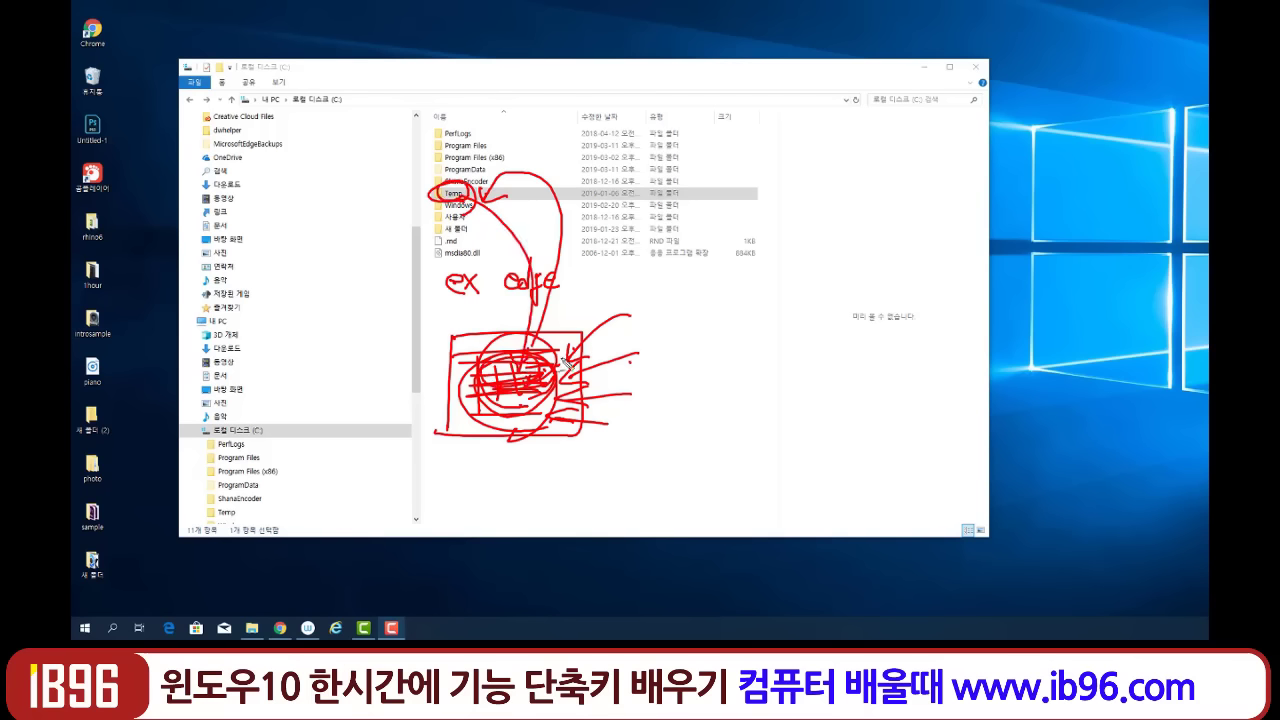
{"action": "left_click_drag", "start_coordinate": [651, 290], "coordinate": [568, 350]}
{"action": "left_click_drag", "start_coordinate": [634, 313], "coordinate": [562, 352]}
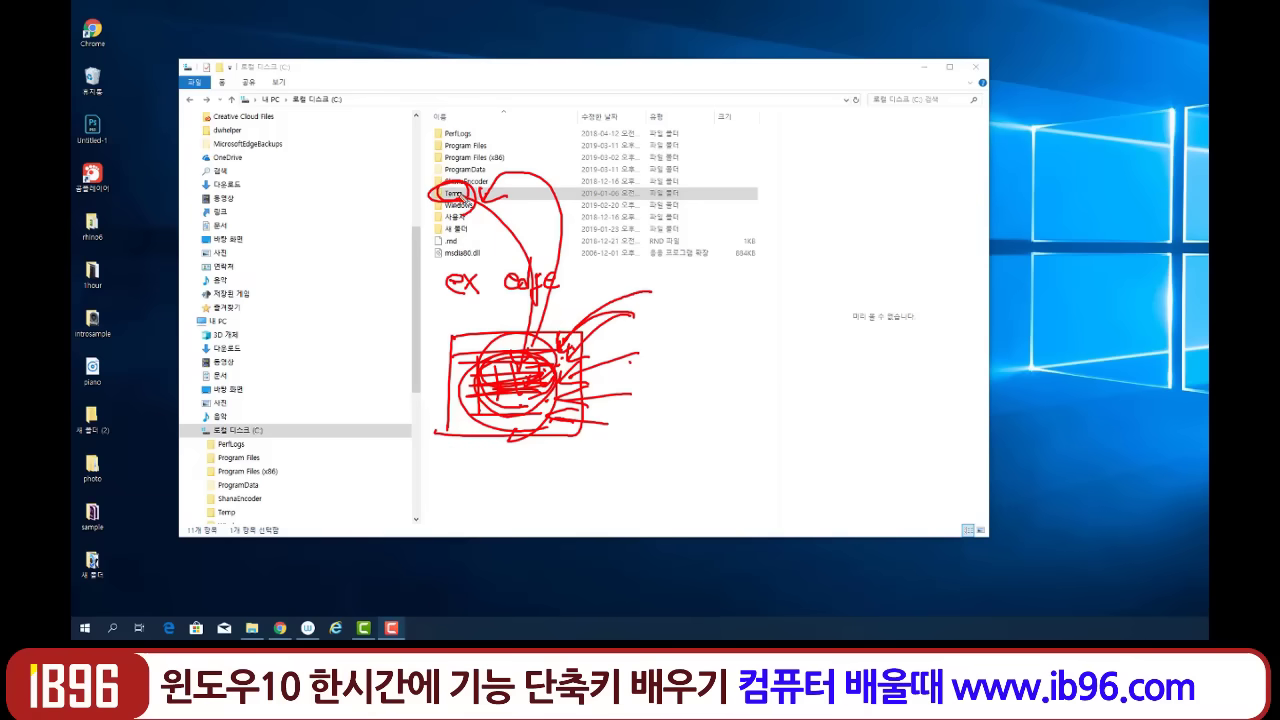
{"action": "key", "text": "Escape"}
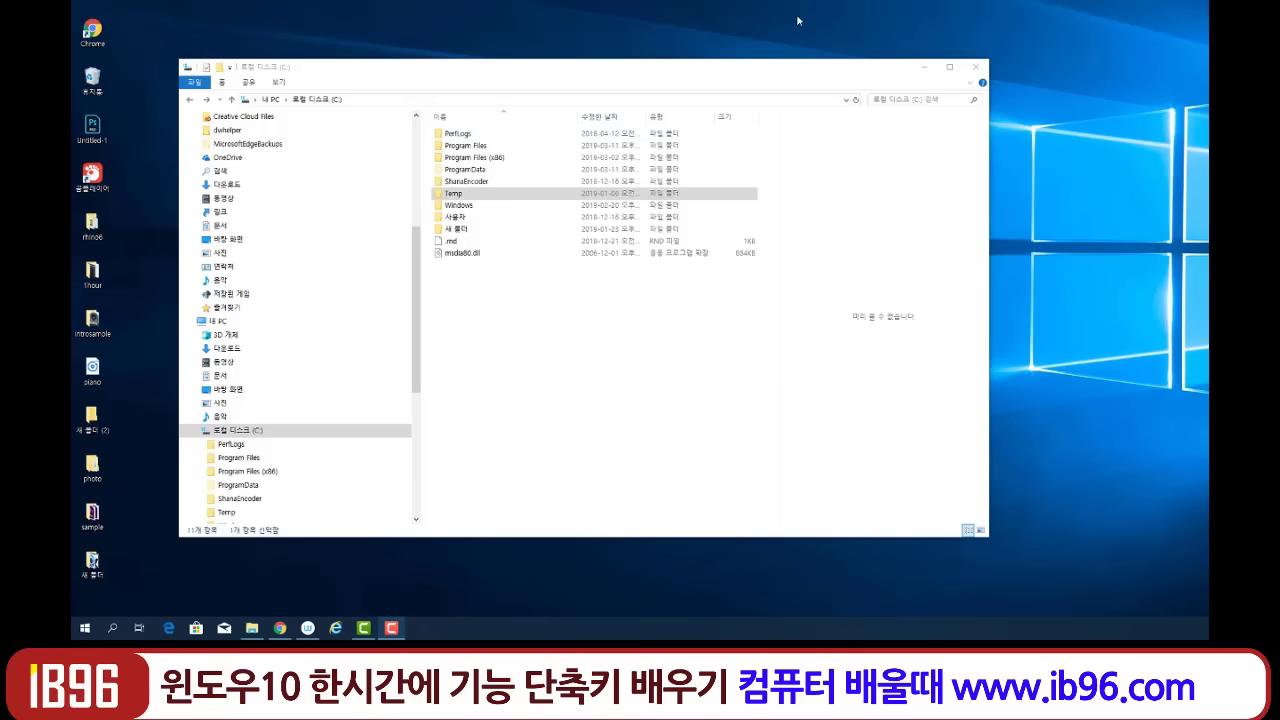
View the contents of the Windows folder, return to the C: drive, and close the File Explorer window.
{"action": "left_click", "coordinate": [463, 208]}
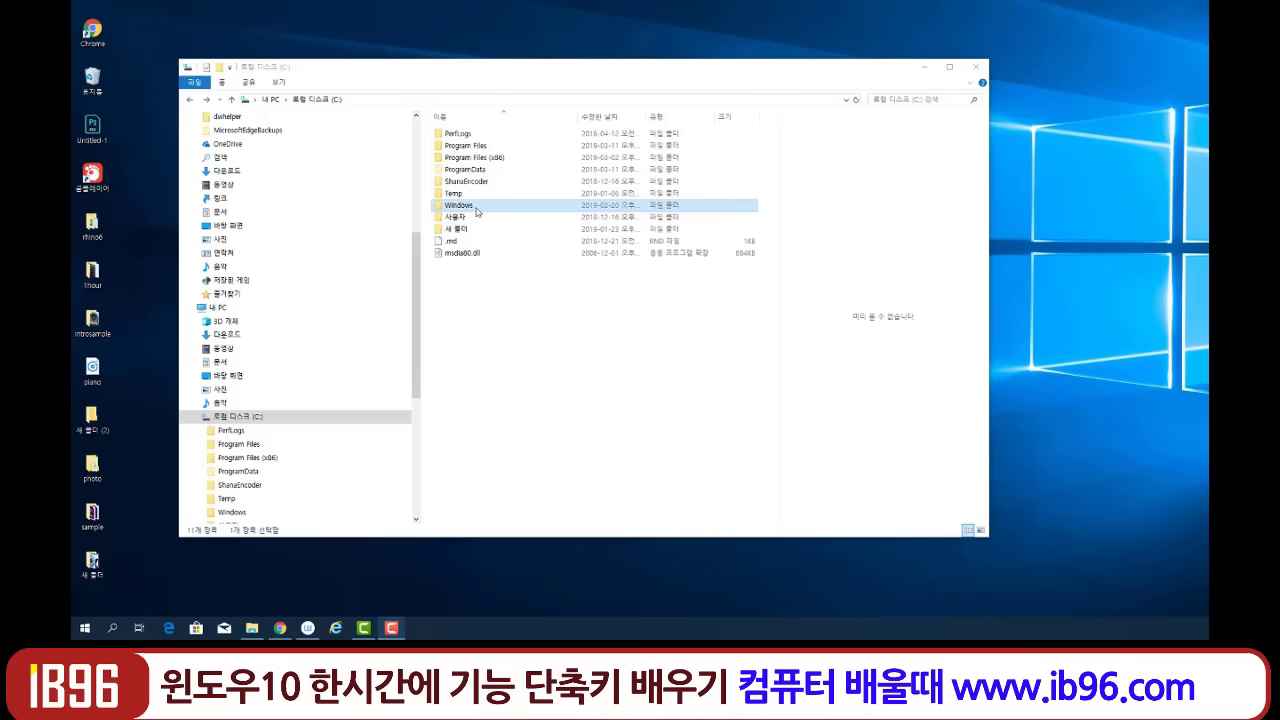
{"action": "double_click", "coordinate": [476, 208]}
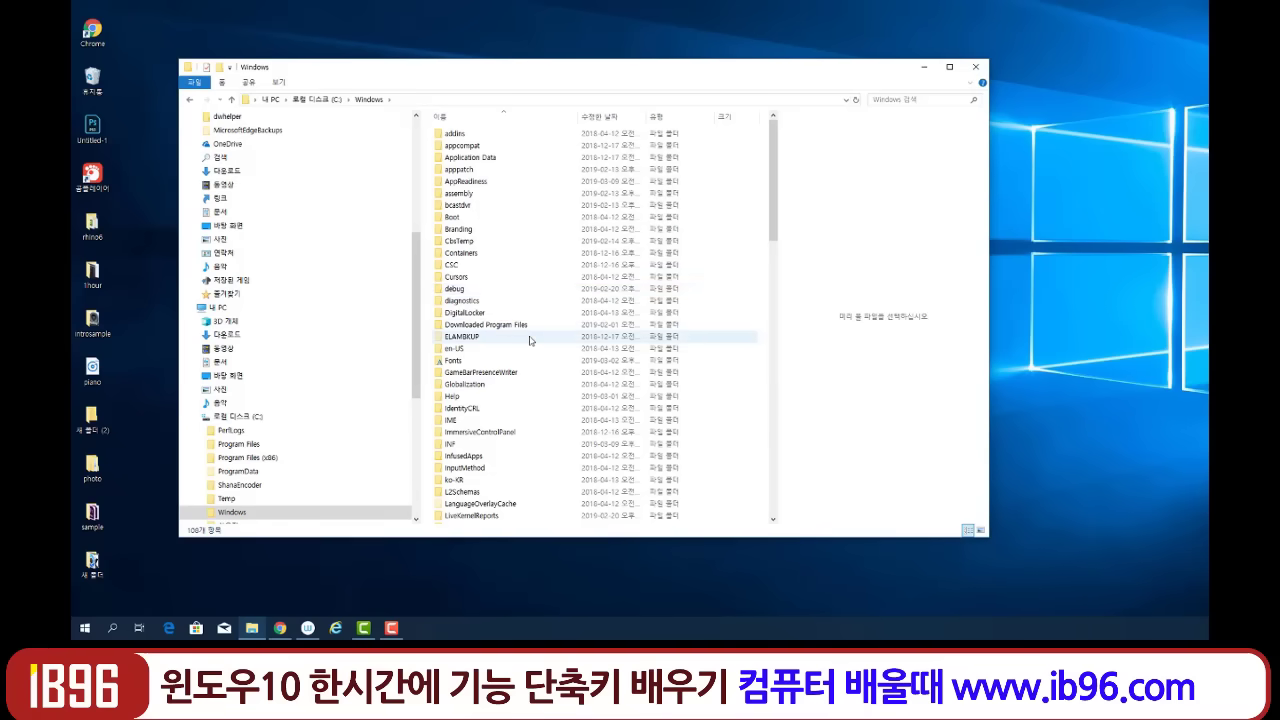
{"action": "key", "text": "alt+Up"}
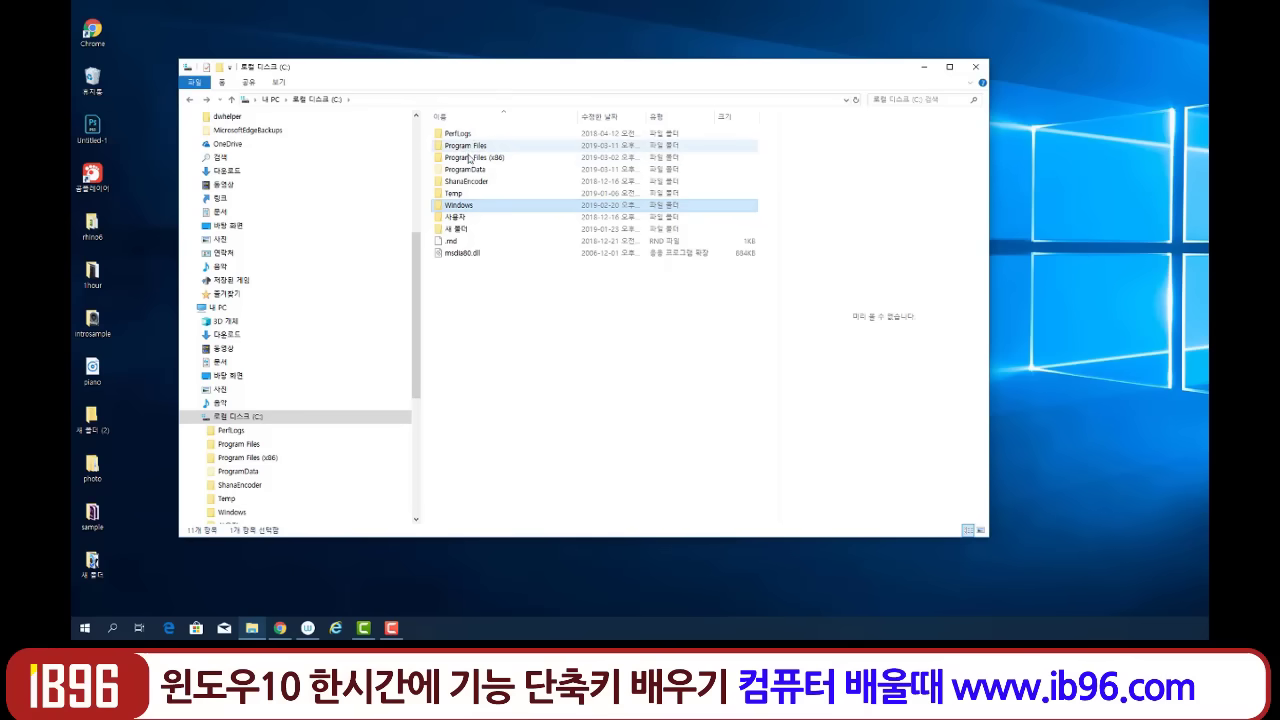
{"action": "left_click", "coordinate": [978, 68]}
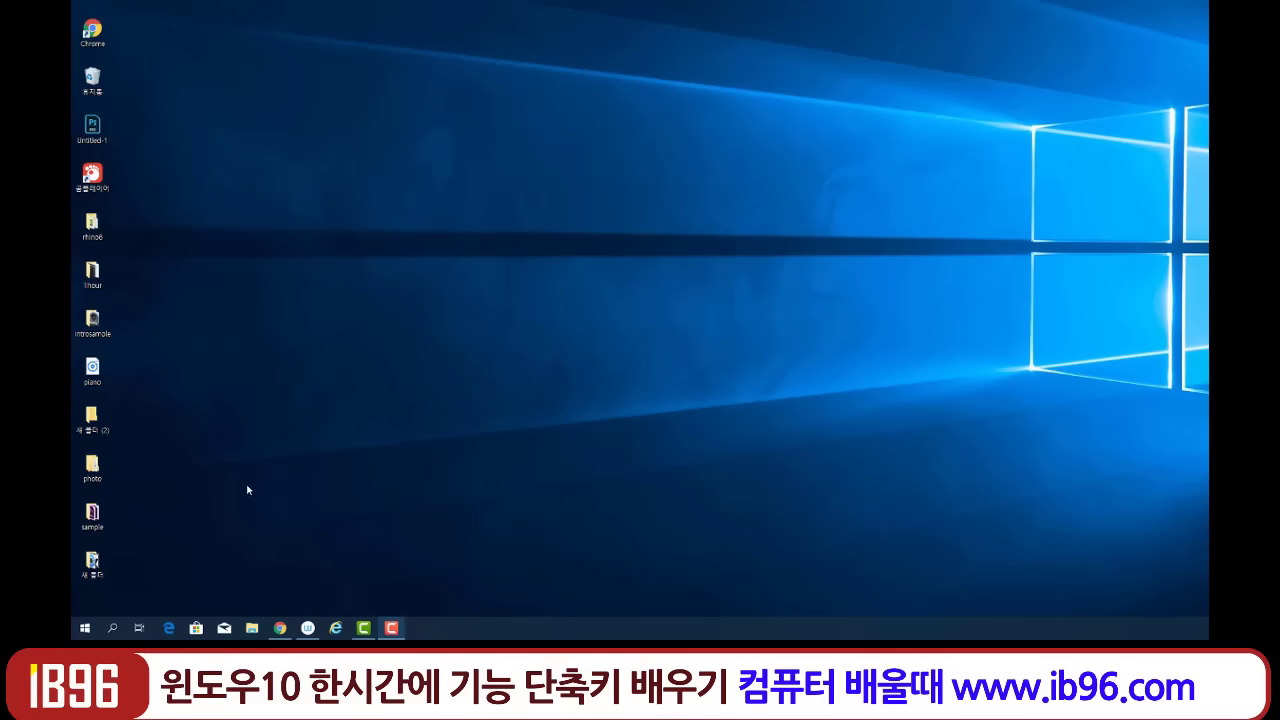
Open the Start menu, look through its app list, and extend the menu's height almost to the top of the desktop.
{"action": "left_click", "coordinate": [88, 628]}
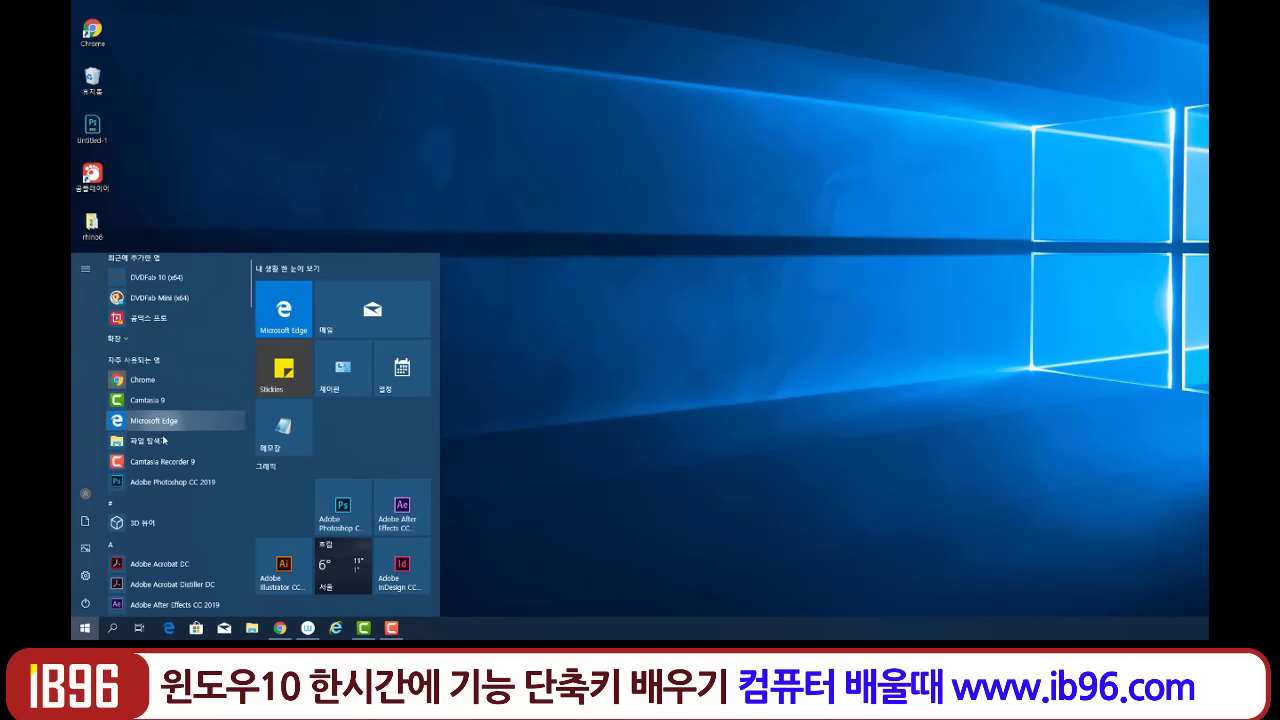
{"action": "scroll", "coordinate": [164, 440], "scroll_direction": "down", "scroll_amount": 15}
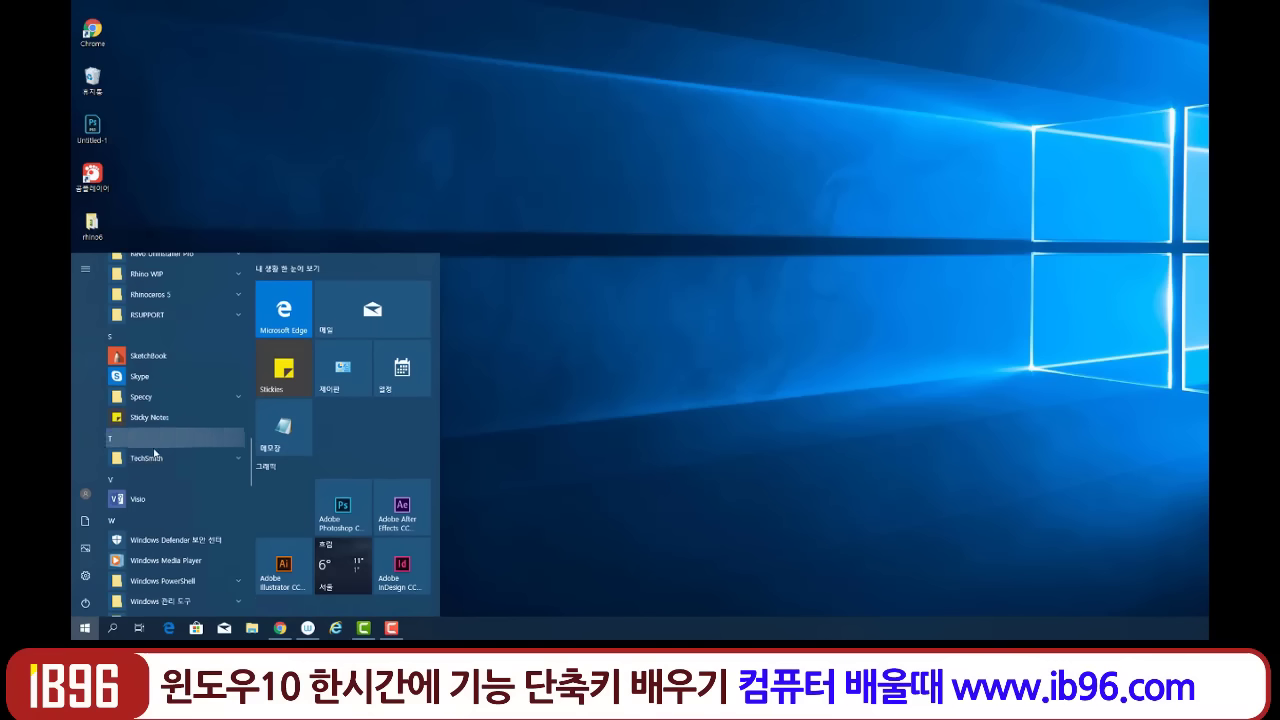
{"action": "scroll", "coordinate": [155, 453], "scroll_direction": "up", "scroll_amount": 15}
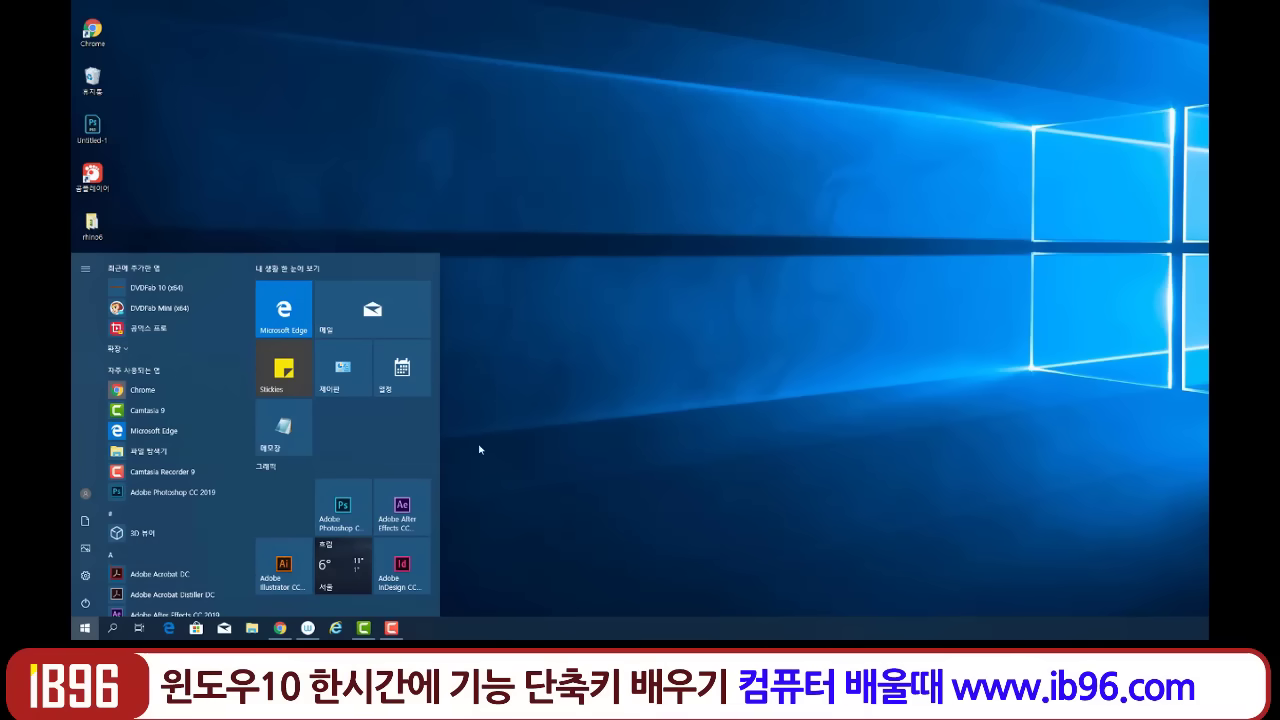
{"action": "mouse_move", "coordinate": [440, 434]}
{"action": "left_mouse_down"}
{"action": "mouse_move", "coordinate": [846, 436]}
{"action": "mouse_move", "coordinate": [440, 432]}
{"action": "left_mouse_up"}
{"action": "left_click_drag", "start_coordinate": [350, 256], "coordinate": [350, 80]}
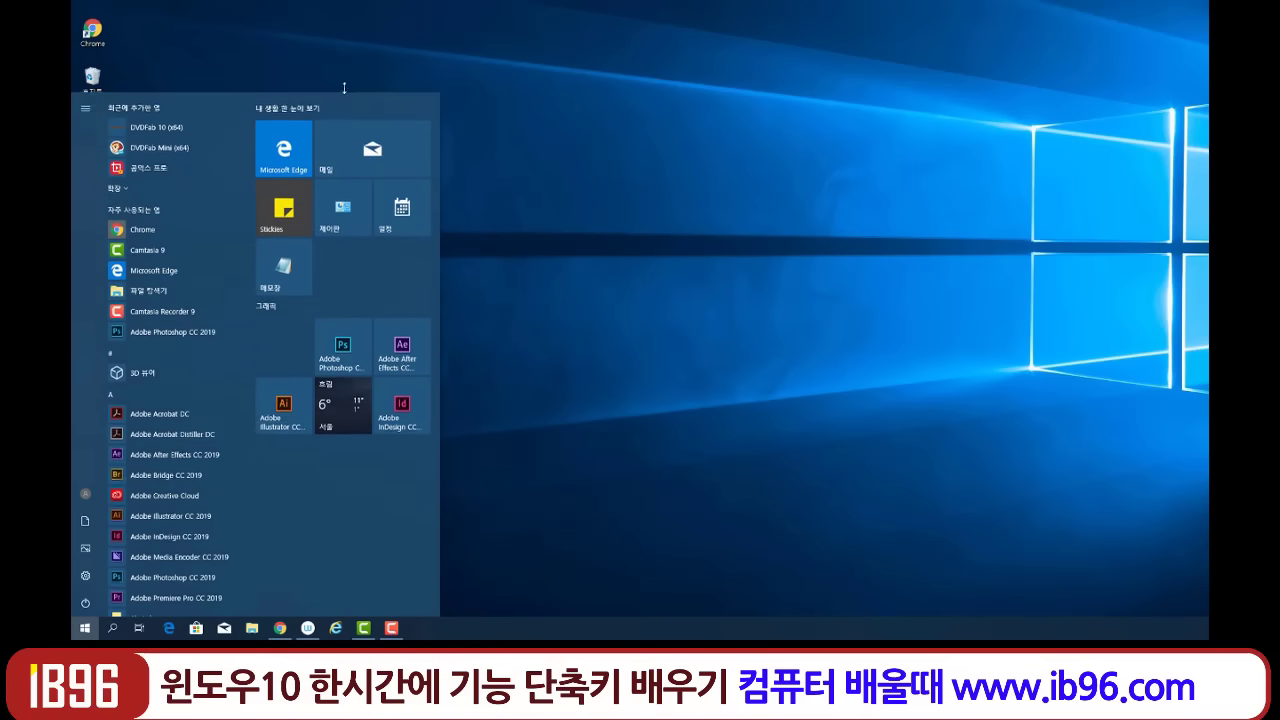
Pin Chrome from the Start menu's frequently used apps as a tile beside the 메모장 tile, and close the menu.
{"action": "mouse_move", "coordinate": [438, 268]}
{"action": "left_mouse_down"}
{"action": "mouse_move", "coordinate": [488, 265]}
{"action": "mouse_move", "coordinate": [440, 268]}
{"action": "left_mouse_up"}
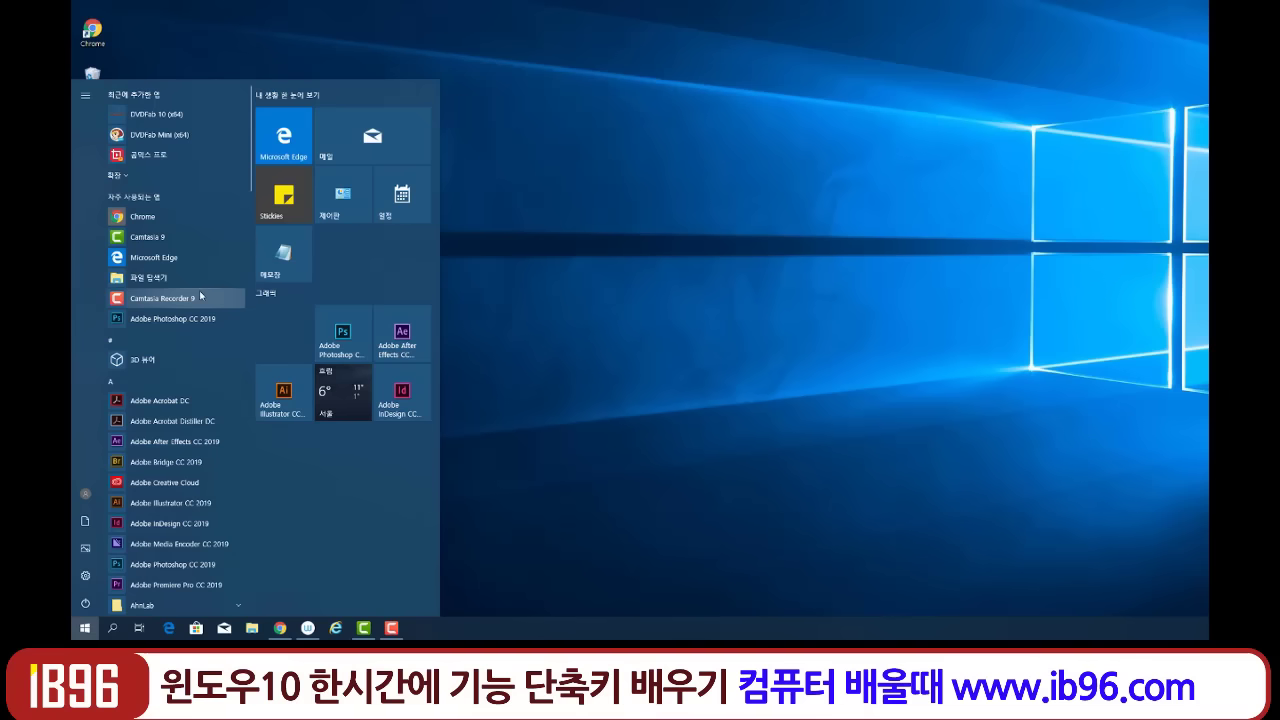
{"action": "scroll", "coordinate": [190, 300], "scroll_direction": "down", "scroll_amount": 20}
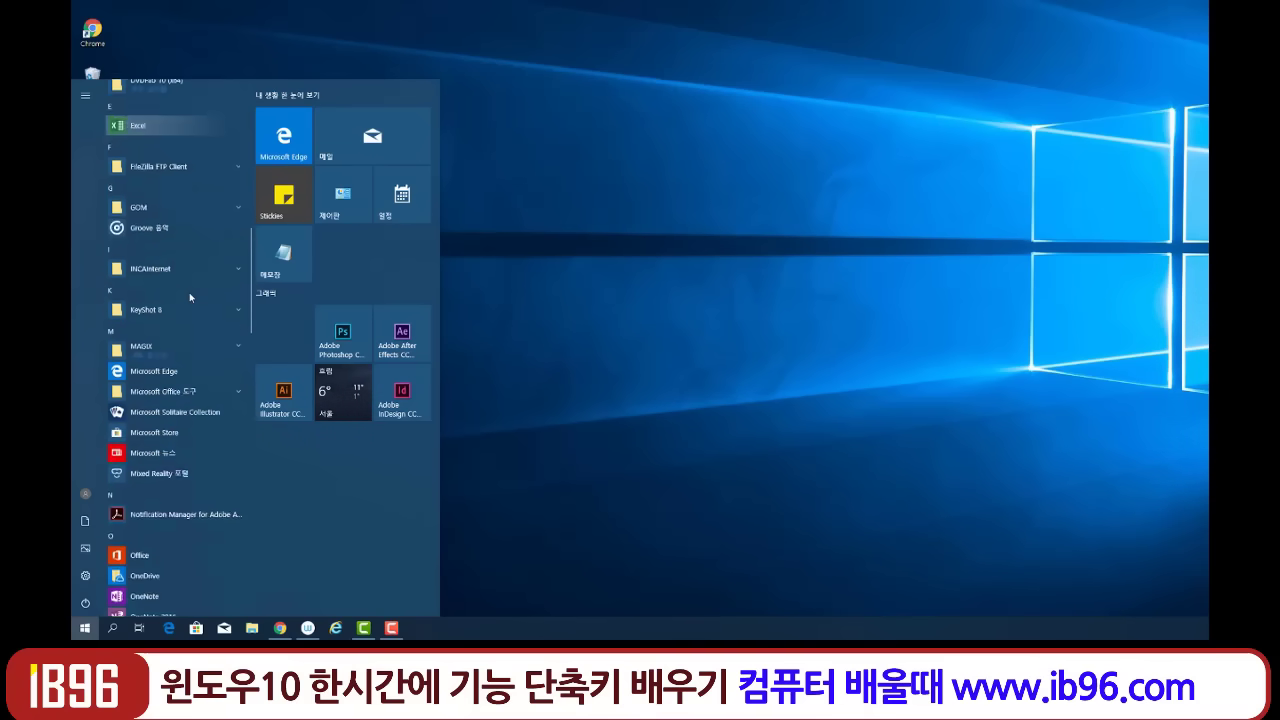
{"action": "scroll", "coordinate": [188, 298], "scroll_direction": "down", "scroll_amount": 3}
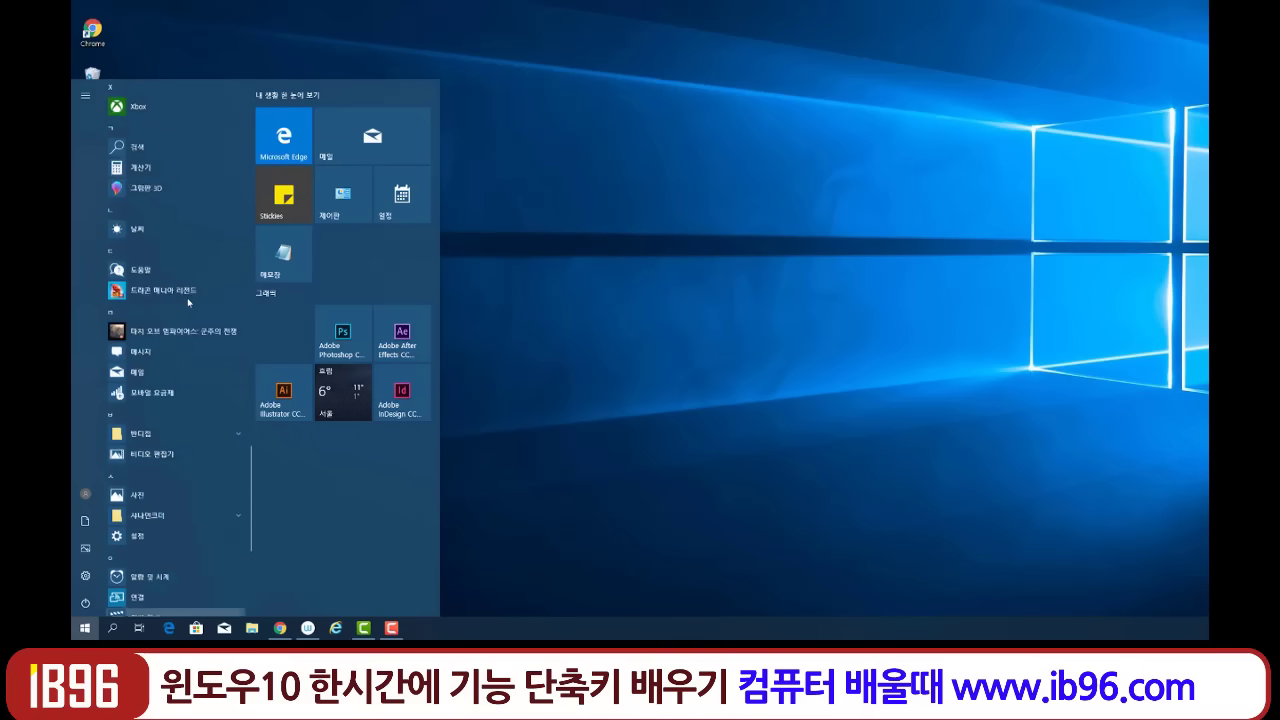
{"action": "scroll", "coordinate": [188, 300], "scroll_direction": "up", "scroll_amount": 15}
{"action": "scroll", "coordinate": [188, 300], "scroll_direction": "up", "scroll_amount": 10}
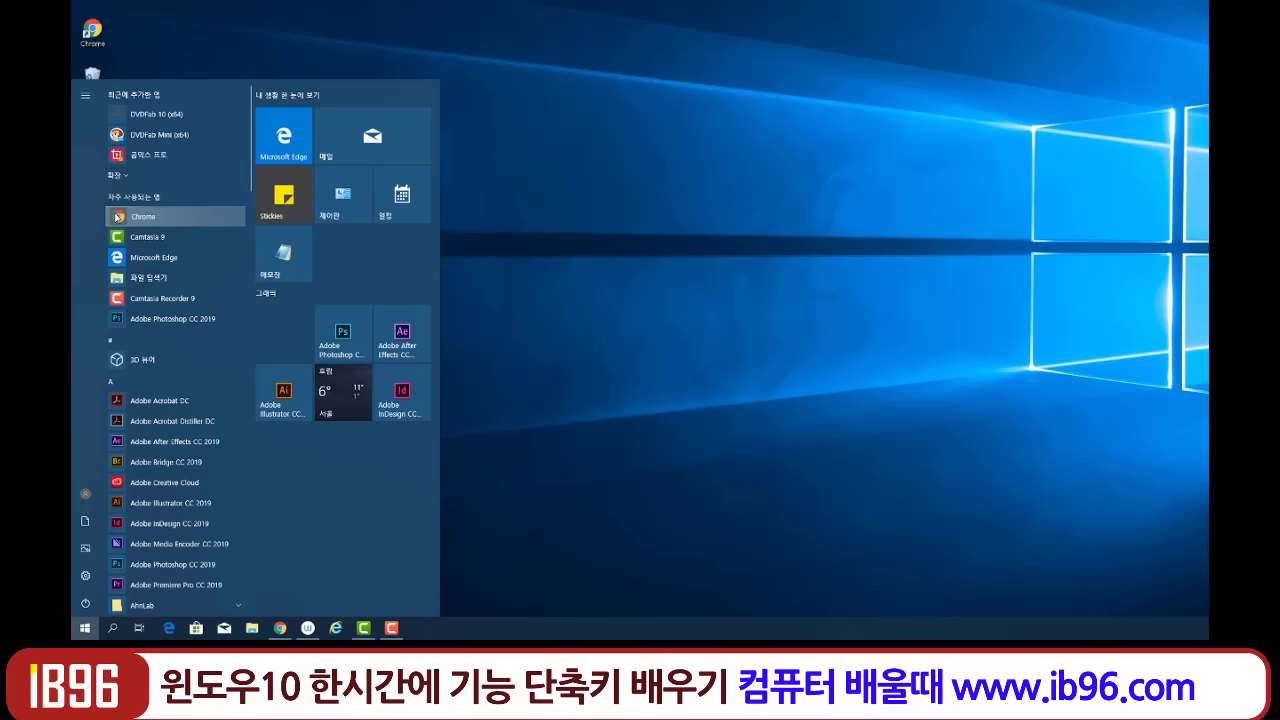
{"action": "left_click_drag", "start_coordinate": [117, 217], "coordinate": [348, 266]}
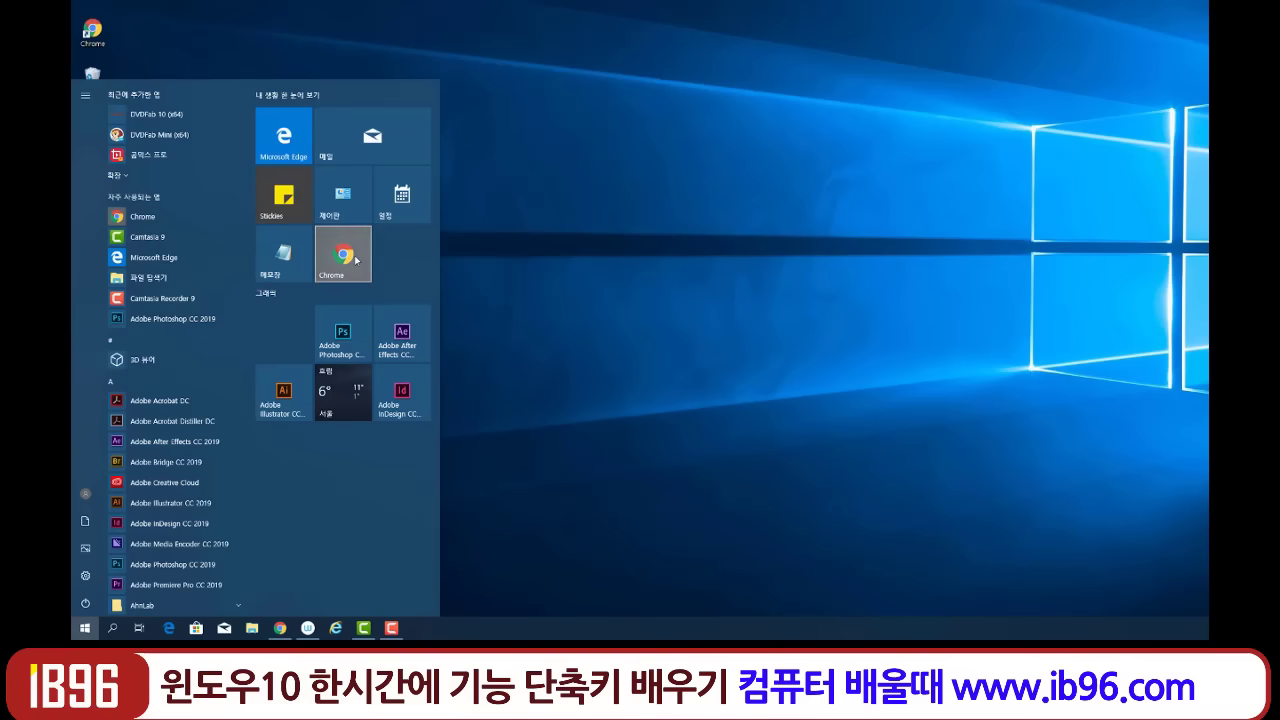
{"action": "left_click", "coordinate": [505, 270]}
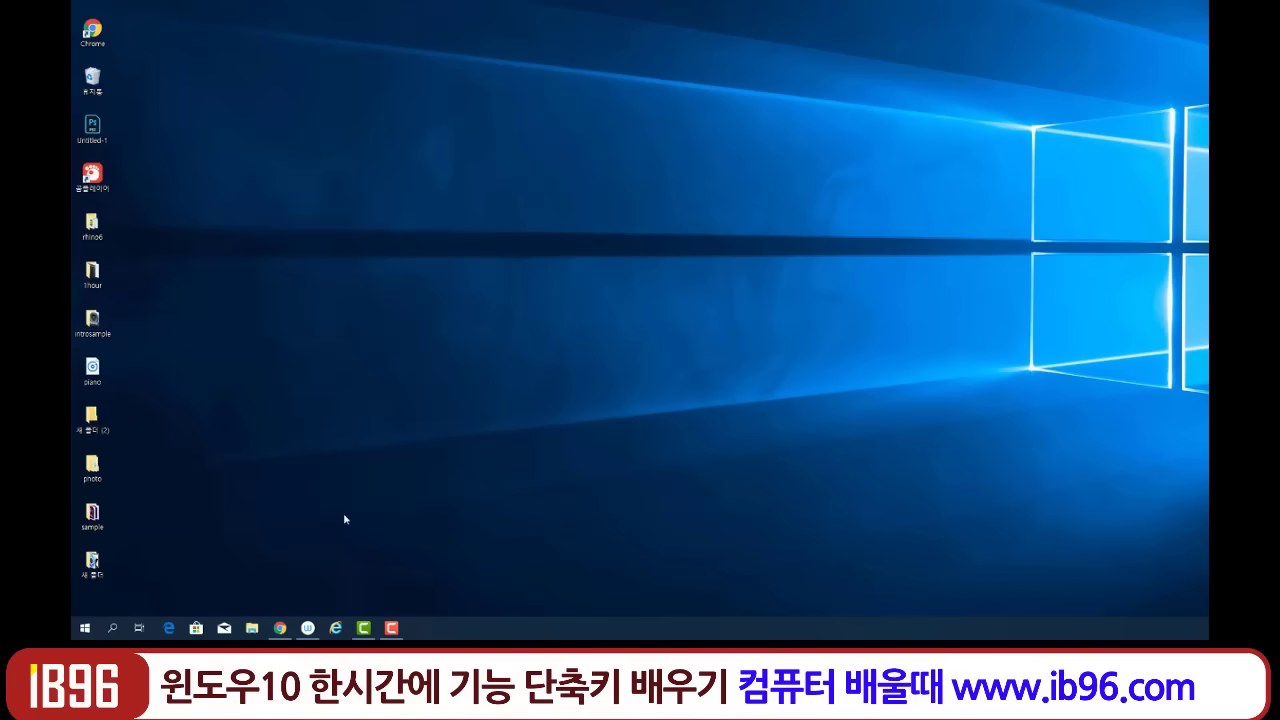
Open Program Files > TechSmith > Camtasia 9 on the C: drive in File Explorer and select the CamtasiaStudio application.
{"action": "left_click", "coordinate": [252, 629]}
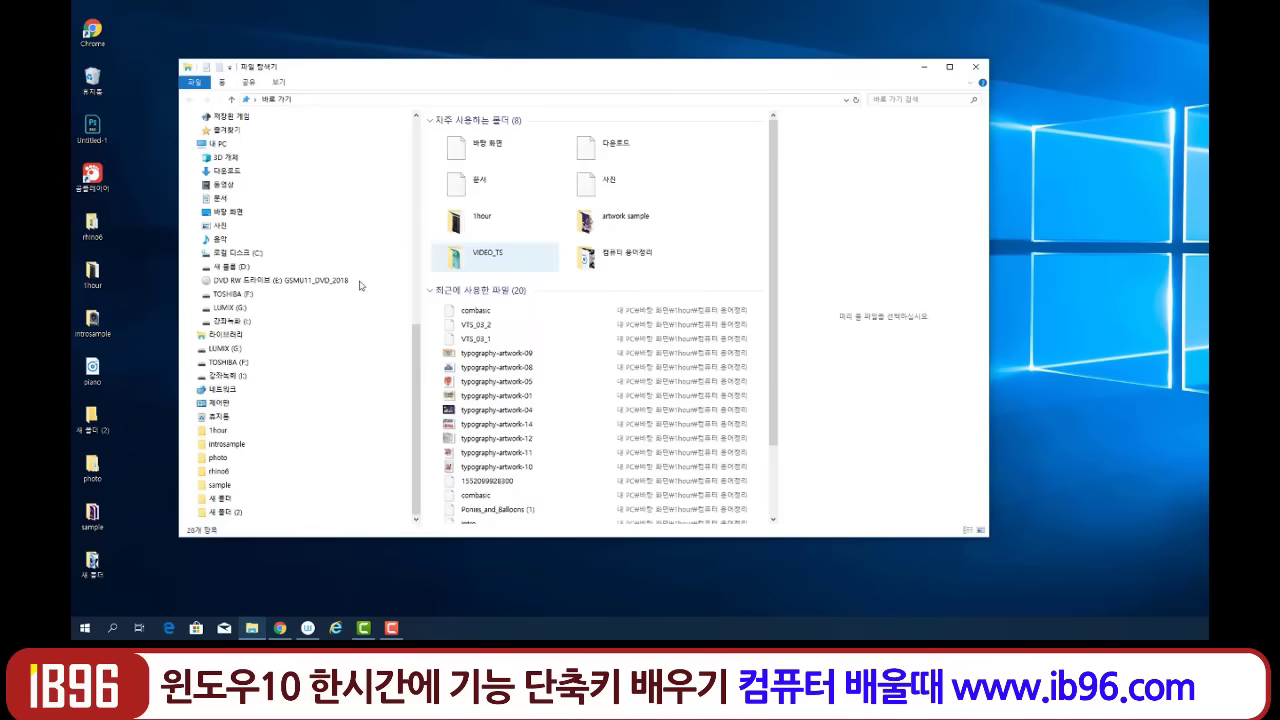
{"action": "left_click", "coordinate": [250, 255]}
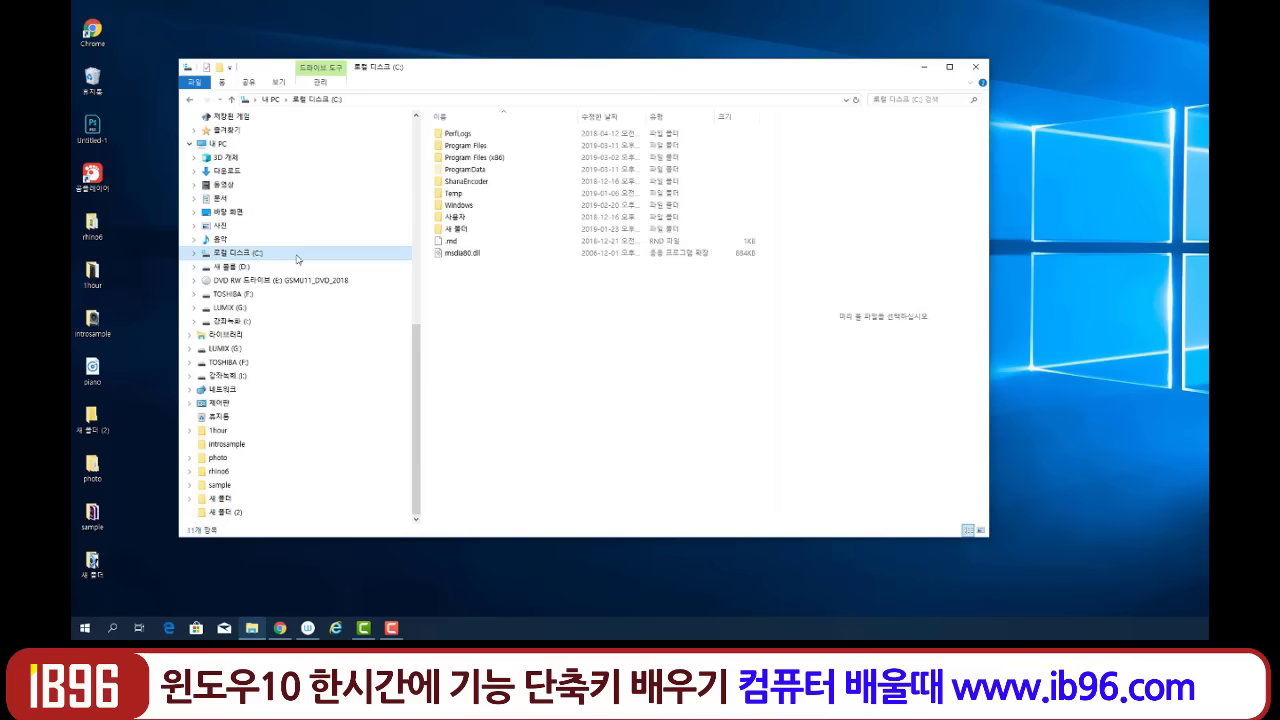
{"action": "double_click", "coordinate": [487, 146]}
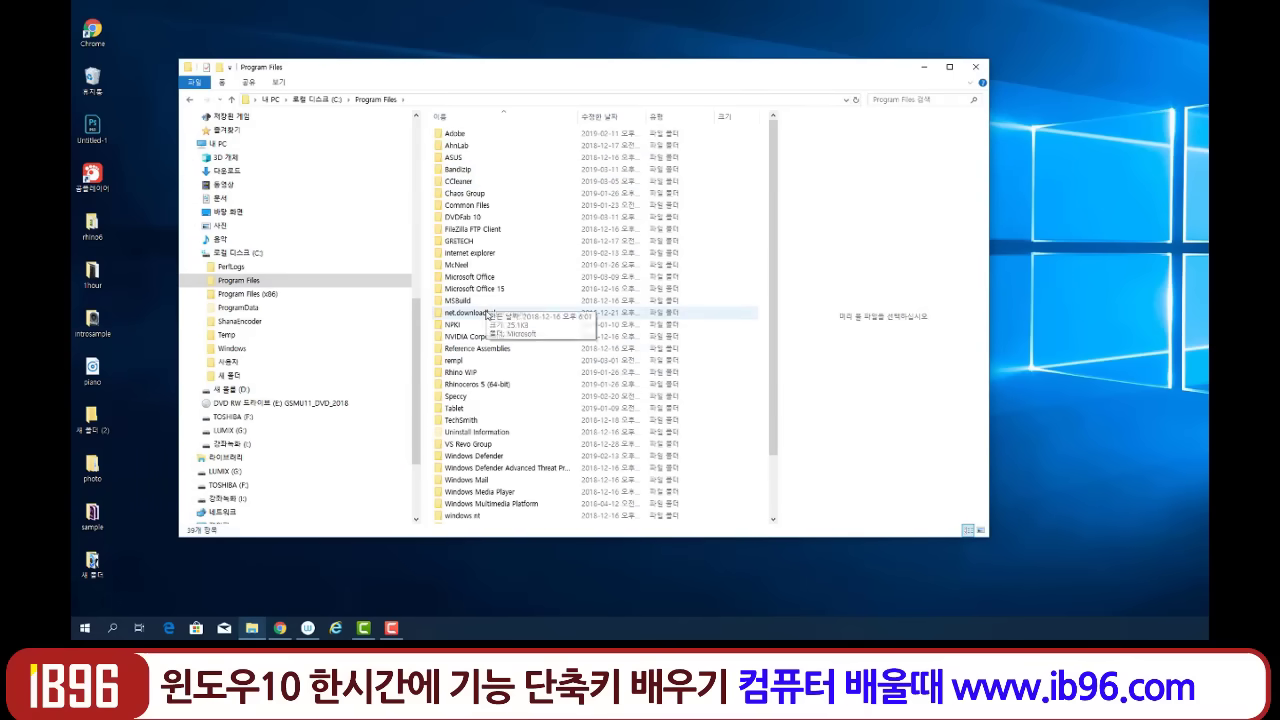
{"action": "double_click", "coordinate": [486, 421]}
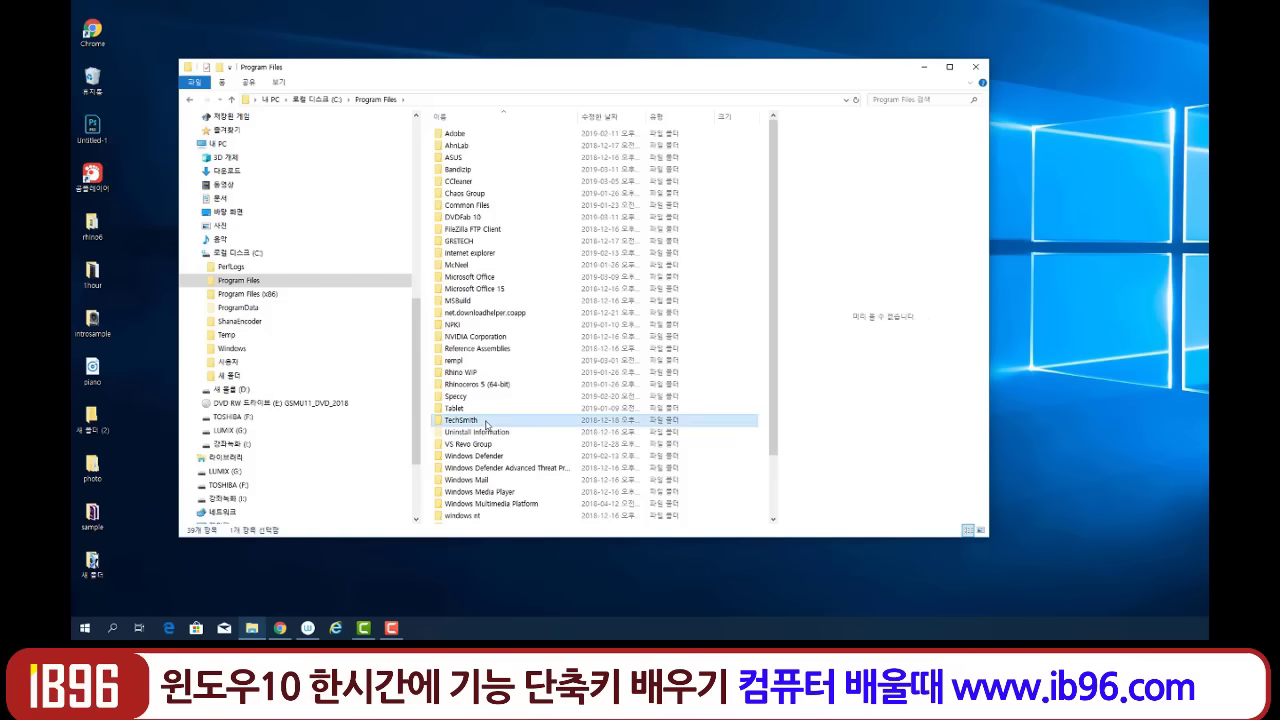
{"action": "double_click", "coordinate": [473, 134]}
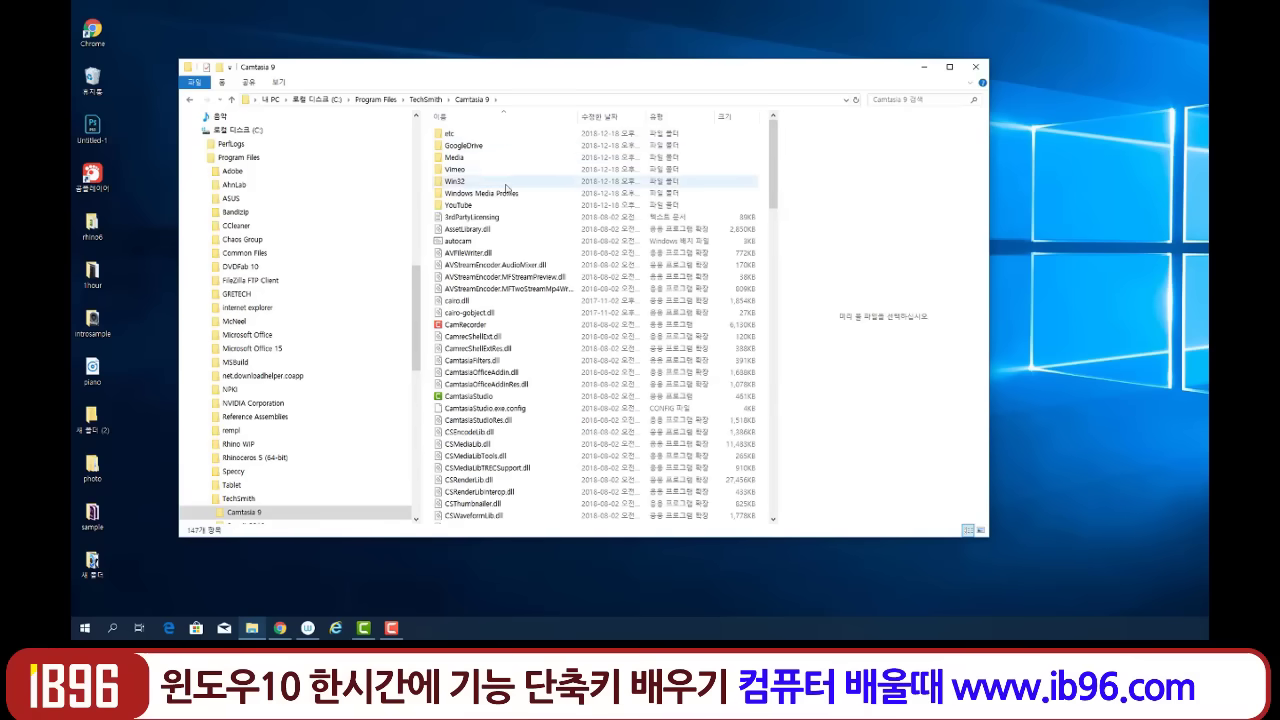
{"action": "scroll", "coordinate": [510, 302], "scroll_direction": "down", "scroll_amount": 2}
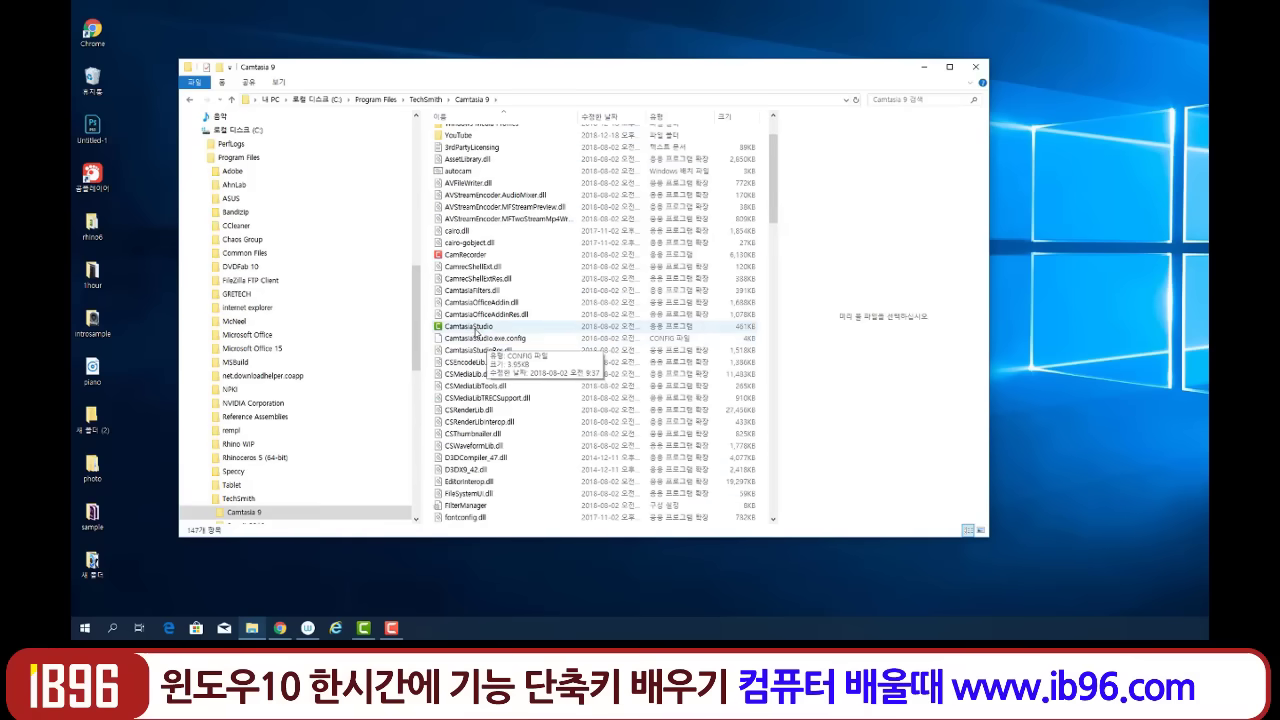
{"action": "left_click", "coordinate": [475, 328]}
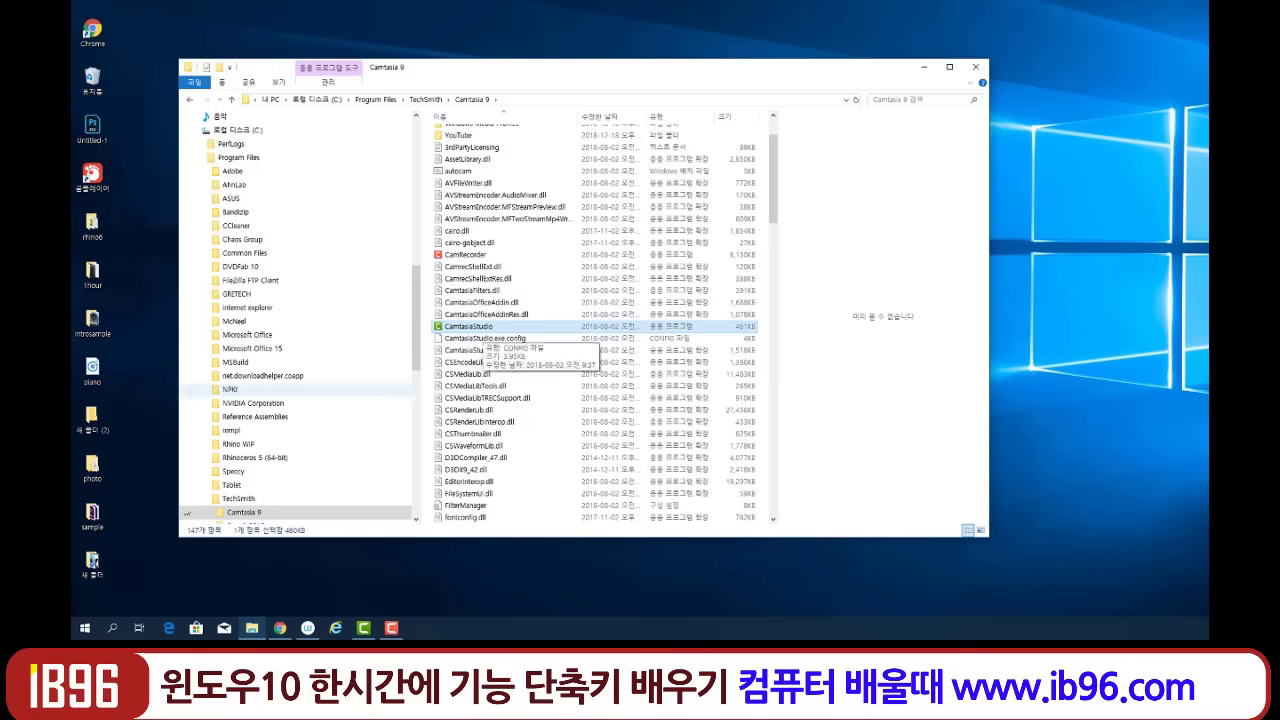
Move the File Explorer window clear of the Start menu and look through the Start menu's app list beside it.
{"action": "left_click", "coordinate": [84, 627]}
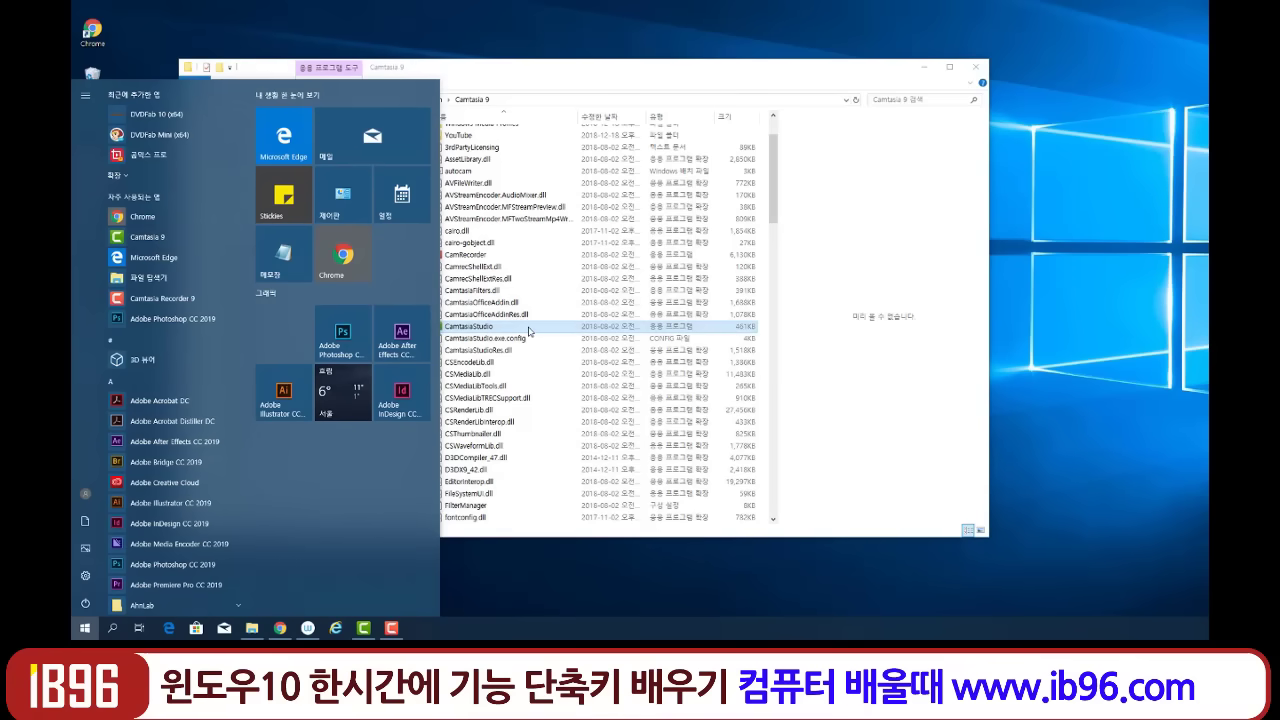
{"action": "left_click", "coordinate": [530, 331]}
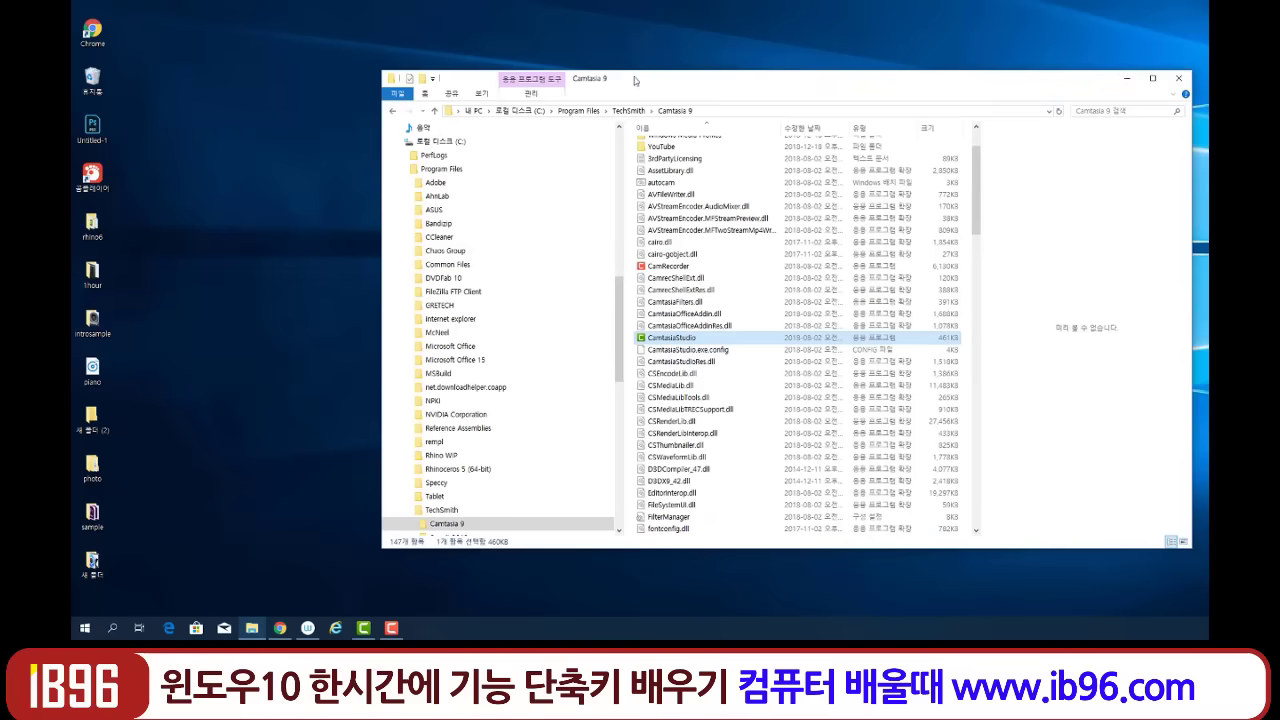
{"action": "left_click_drag", "start_coordinate": [432, 68], "coordinate": [638, 80]}
{"action": "left_click", "coordinate": [84, 627]}
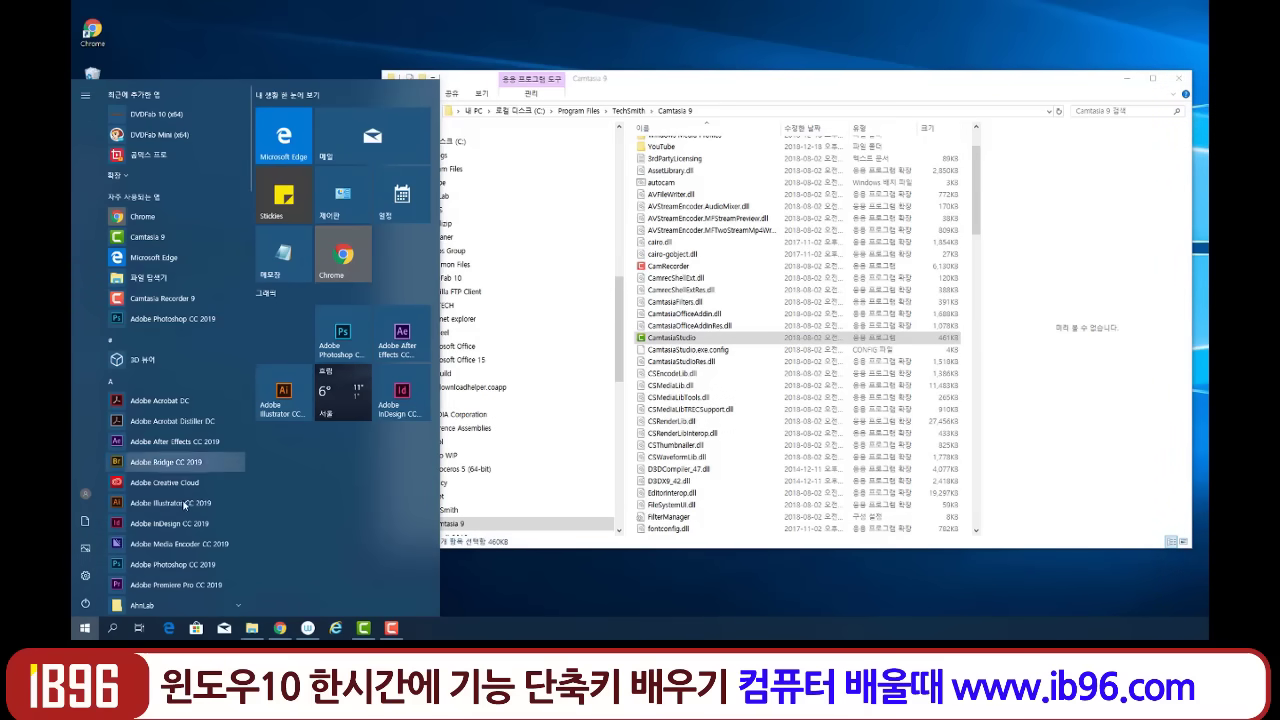
{"action": "scroll", "coordinate": [183, 511], "scroll_direction": "down", "scroll_amount": 10}
{"action": "scroll", "coordinate": [183, 511], "scroll_direction": "up", "scroll_amount": 10}
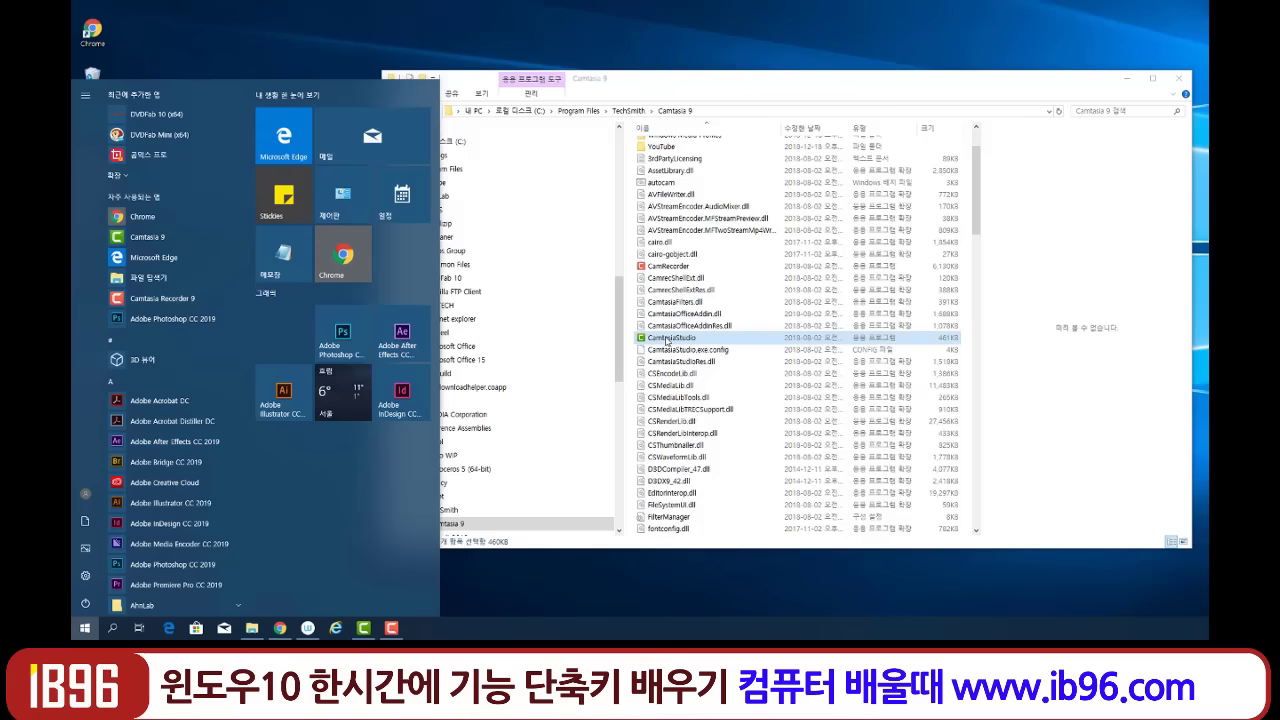
{"action": "key", "text": "super"}
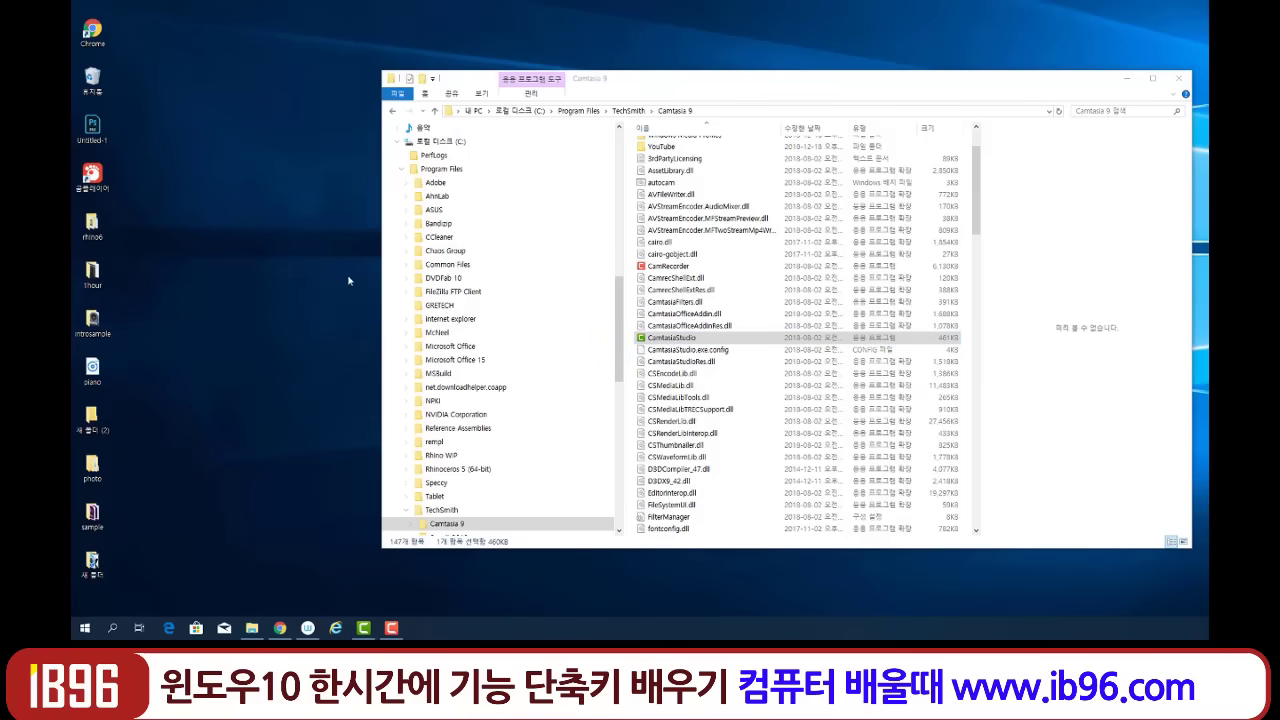
Reopen File Explorer, view the Microsoft Office folder in Program Files on the C: drive, and close the window.
{"action": "left_click", "coordinate": [1180, 78]}
{"action": "left_click", "coordinate": [251, 628]}
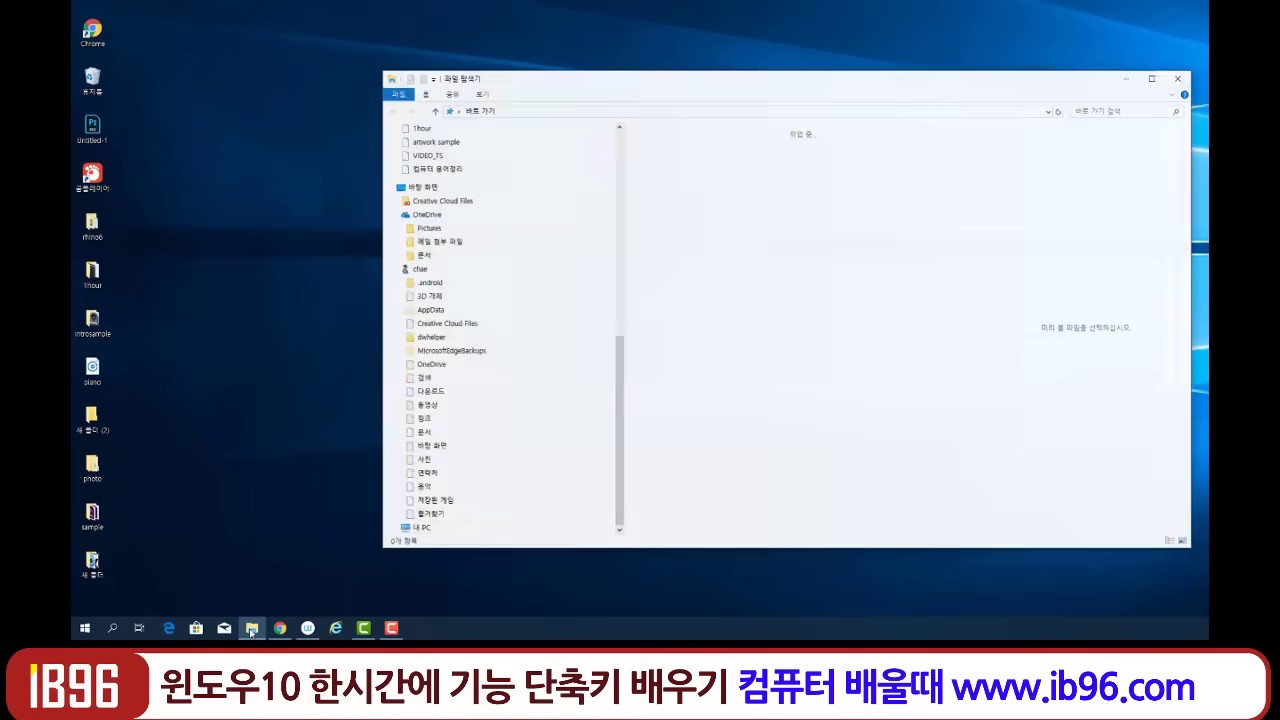
{"action": "left_click", "coordinate": [441, 265]}
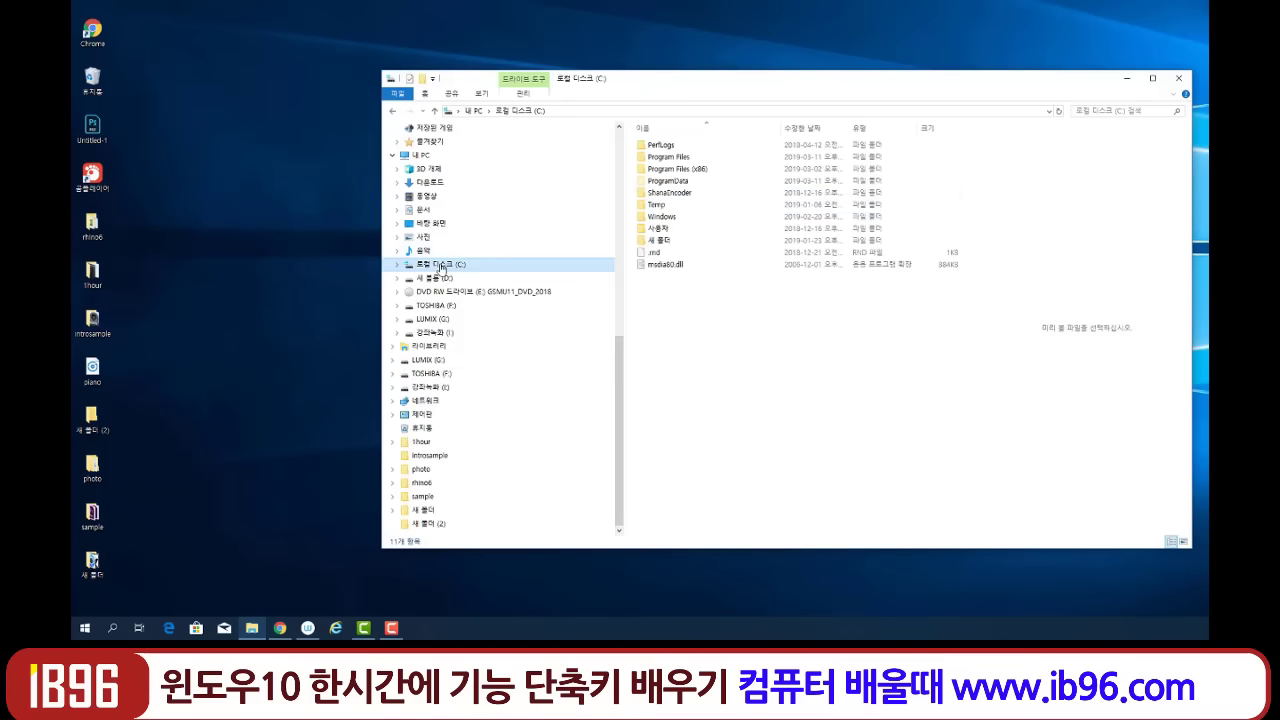
{"action": "double_click", "coordinate": [668, 157]}
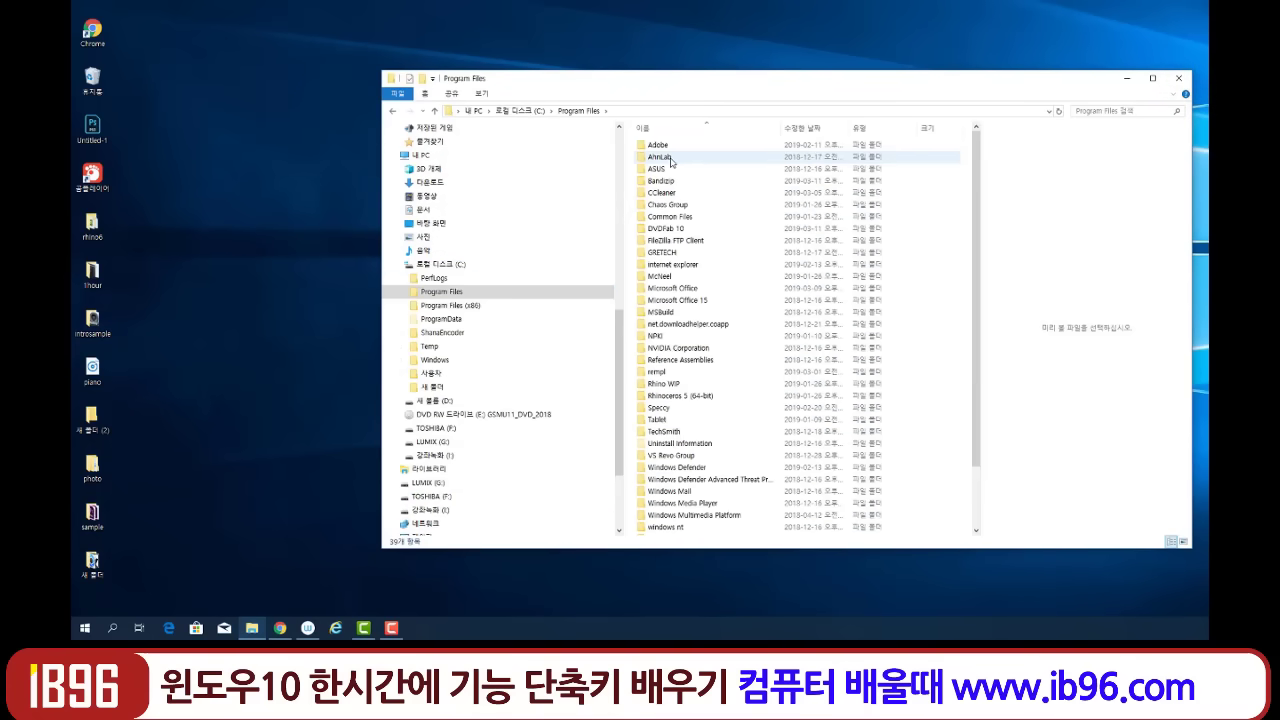
{"action": "double_click", "coordinate": [674, 289]}
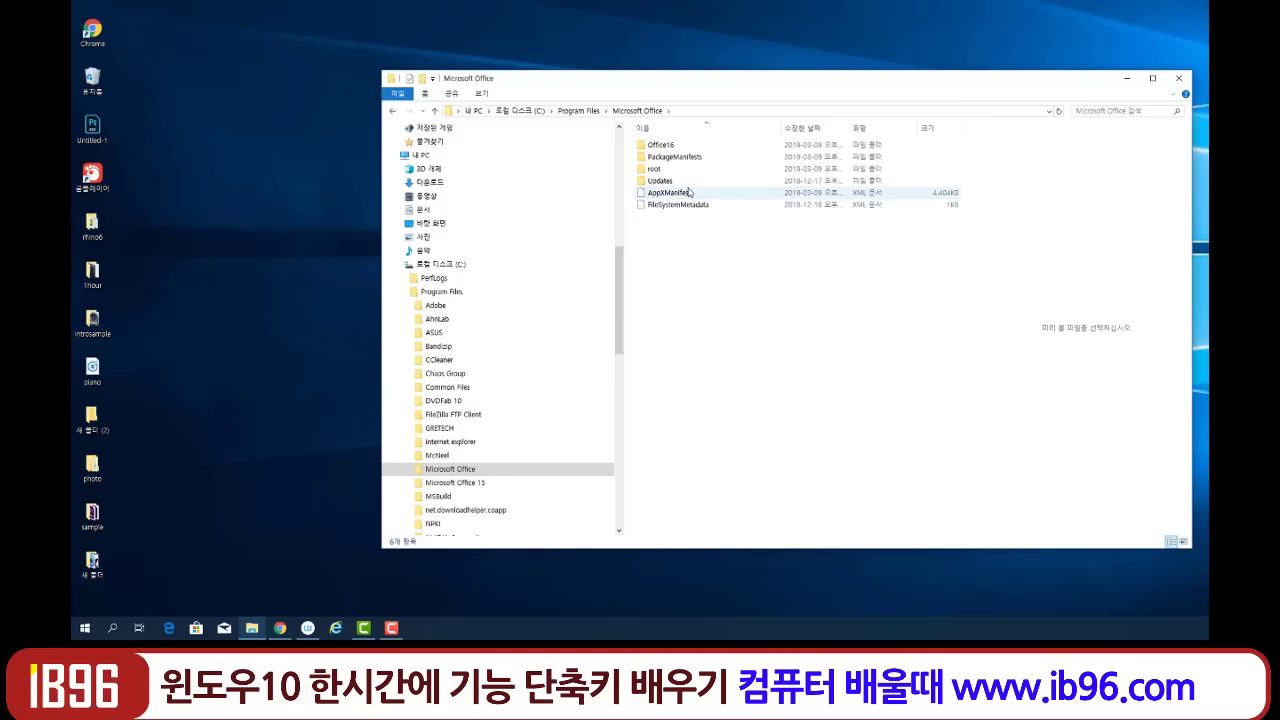
{"action": "left_click", "coordinate": [1178, 79]}
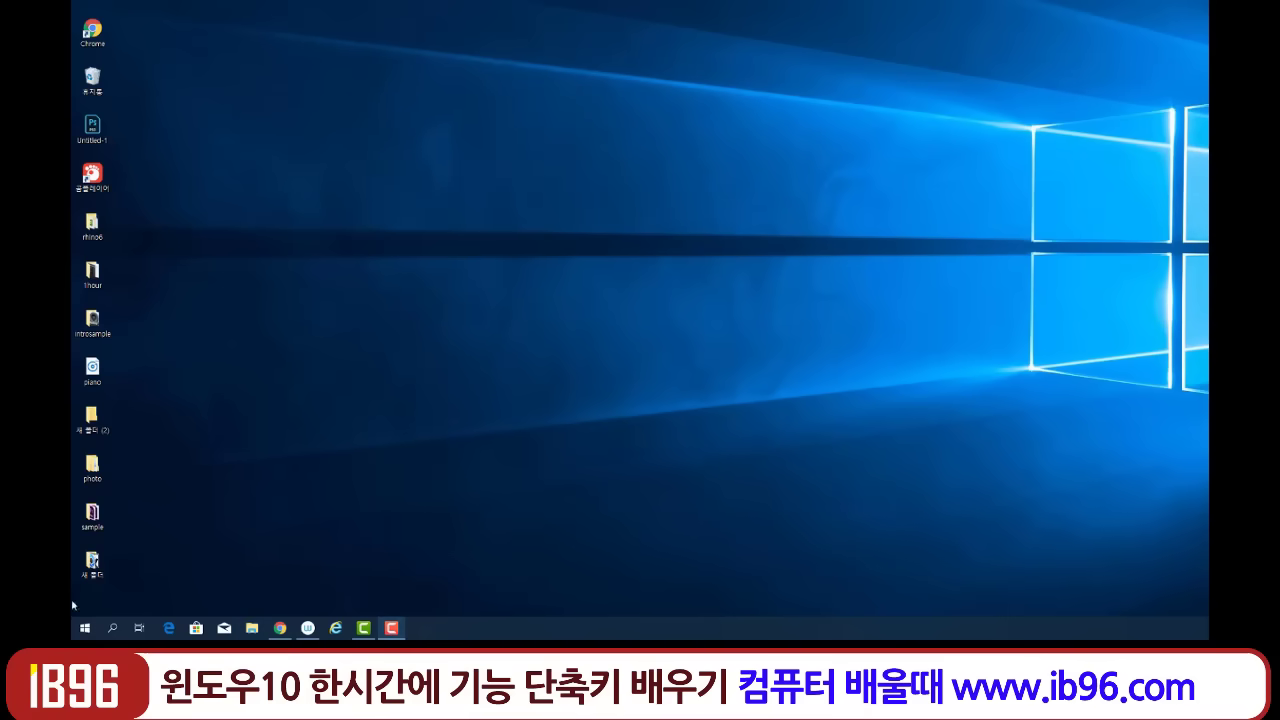
Place an Adobe Photoshop CC 2019 shortcut on the empty desktop area from its Start menu tile.
{"action": "left_click", "coordinate": [84, 627]}
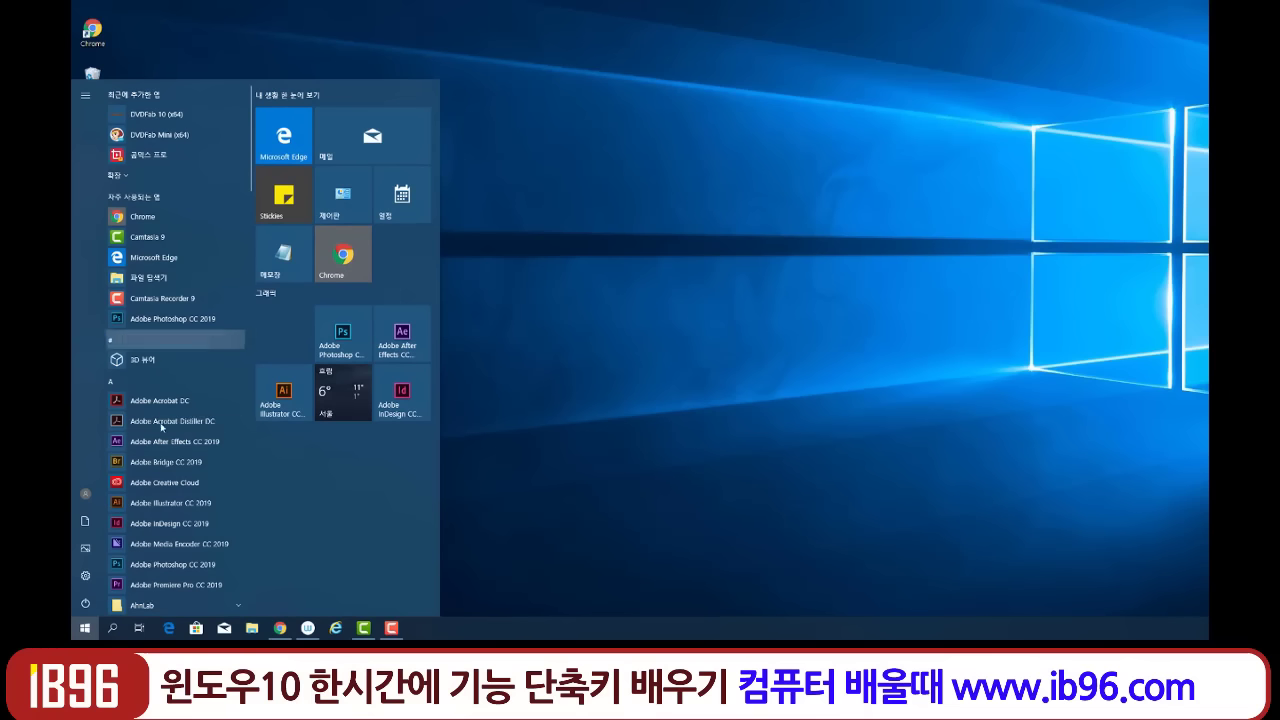
{"action": "scroll", "coordinate": [150, 476], "scroll_direction": "down", "scroll_amount": 8}
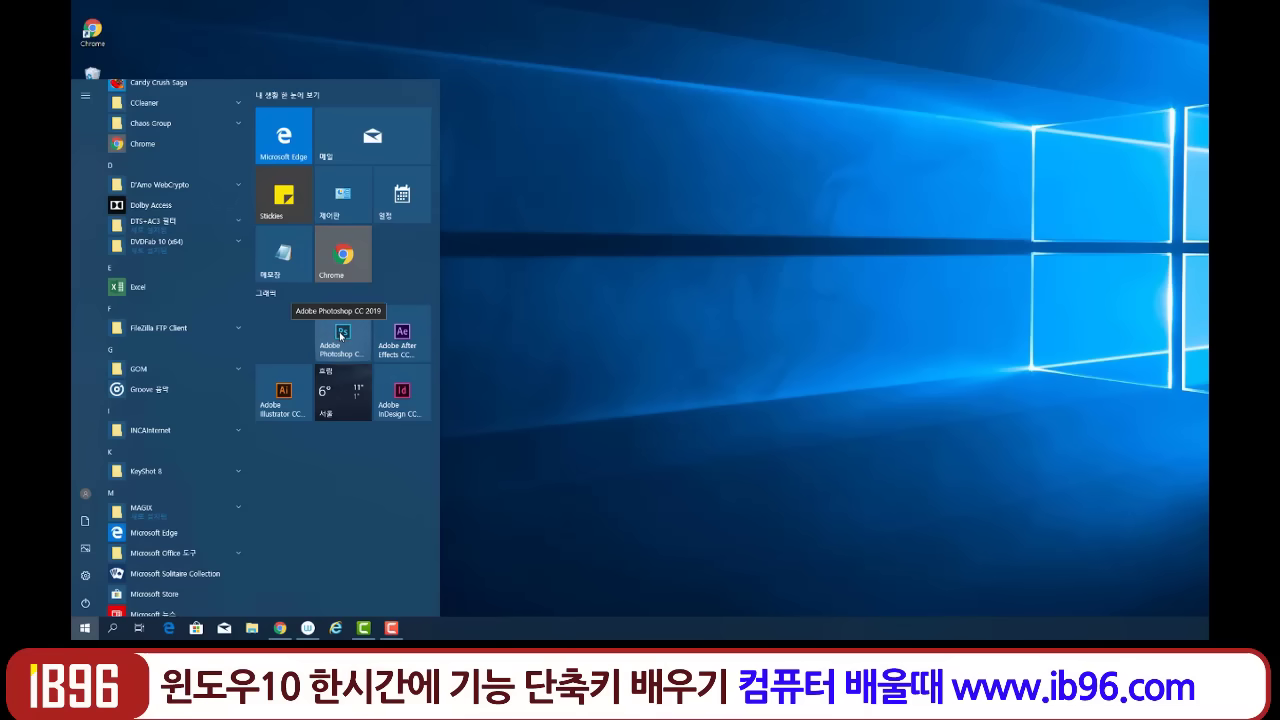
{"action": "left_click_drag", "start_coordinate": [341, 336], "coordinate": [588, 312]}
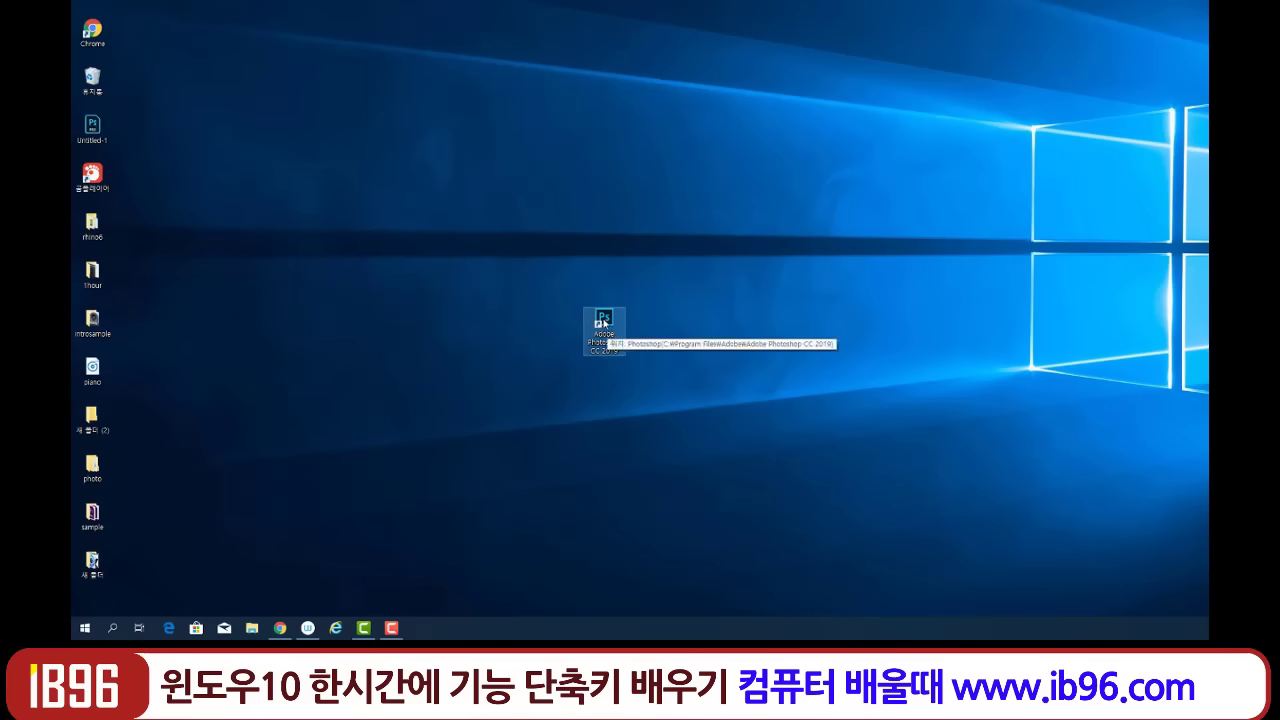
{"action": "left_click_drag", "start_coordinate": [596, 342], "coordinate": [502, 285]}
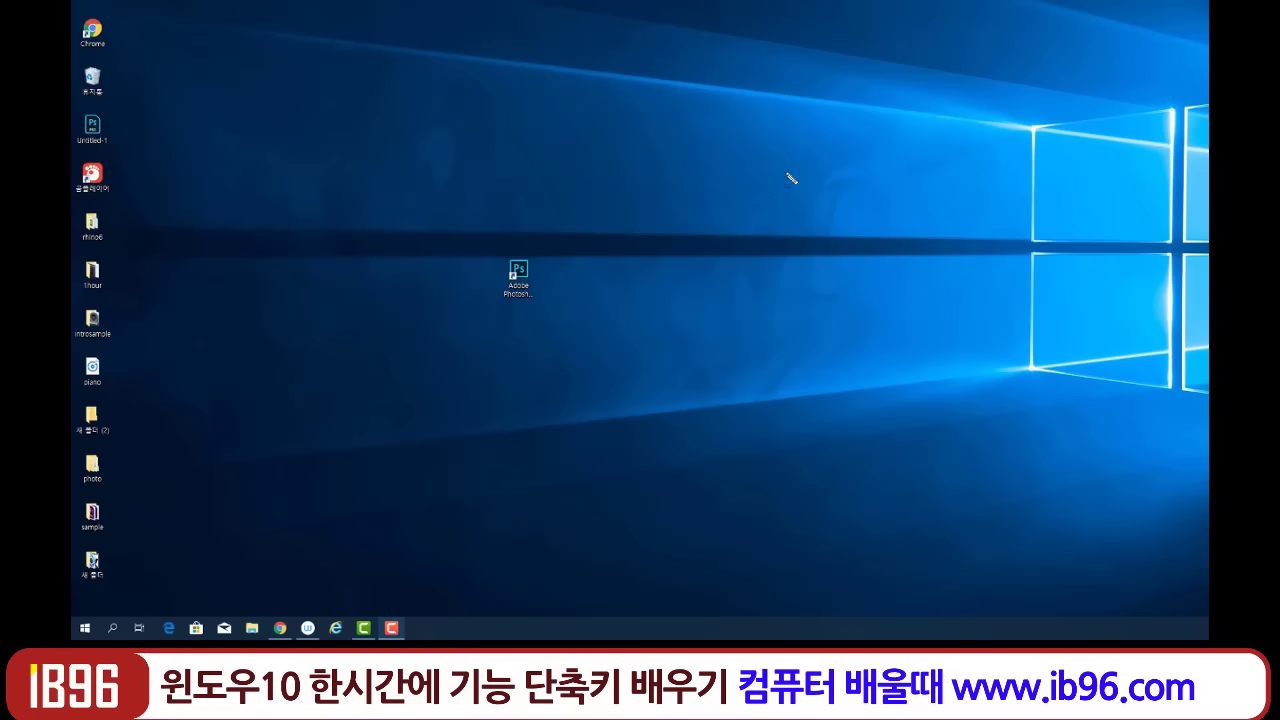
Draw a blue rectangle with a red file sketch inside, circle the Photoshop shortcut in red, and link it to the sketch.
{"action": "mouse_move", "coordinate": [757, 91]}
{"action": "left_mouse_down"}
{"action": "mouse_move", "coordinate": [913, 280]}
{"action": "mouse_move", "coordinate": [905, 302]}
{"action": "left_mouse_up"}
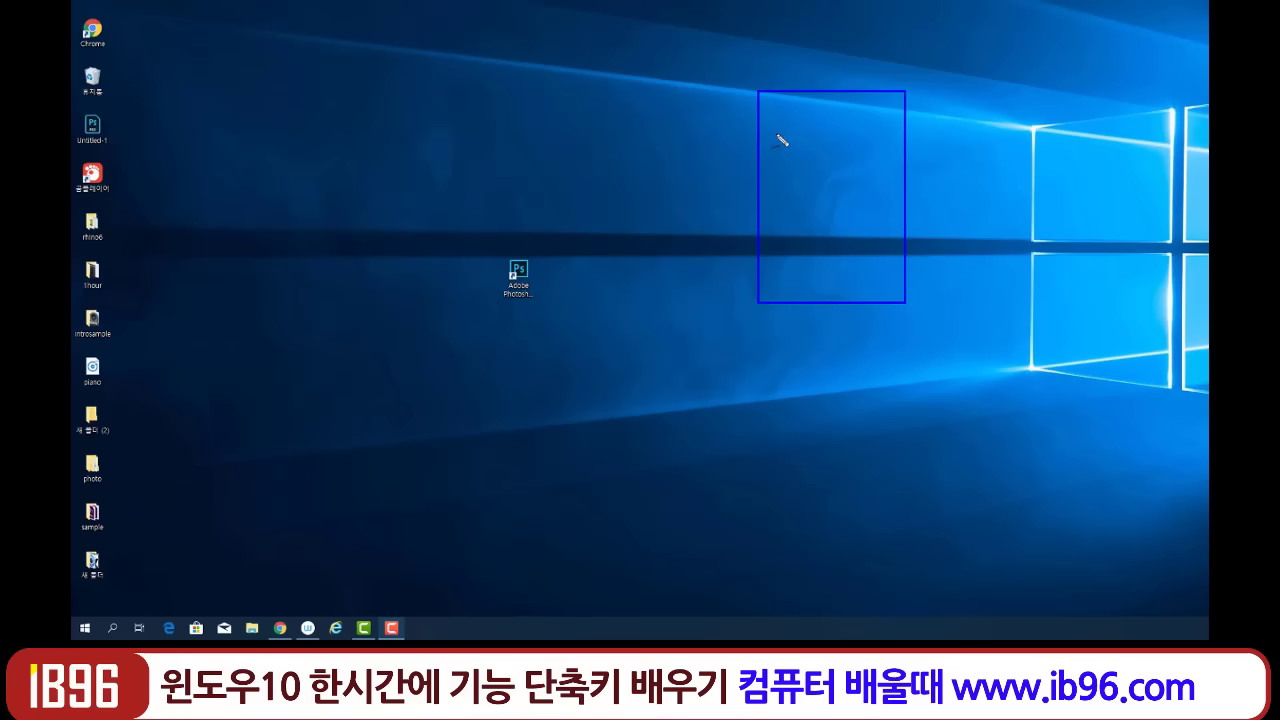
{"action": "mouse_move", "coordinate": [778, 122]}
{"action": "left_mouse_down"}
{"action": "mouse_move", "coordinate": [870, 134]}
{"action": "mouse_move", "coordinate": [882, 150]}
{"action": "mouse_move", "coordinate": [784, 141]}
{"action": "mouse_move", "coordinate": [782, 124]}
{"action": "left_mouse_up"}
{"action": "left_click_drag", "start_coordinate": [541, 300], "coordinate": [526, 305]}
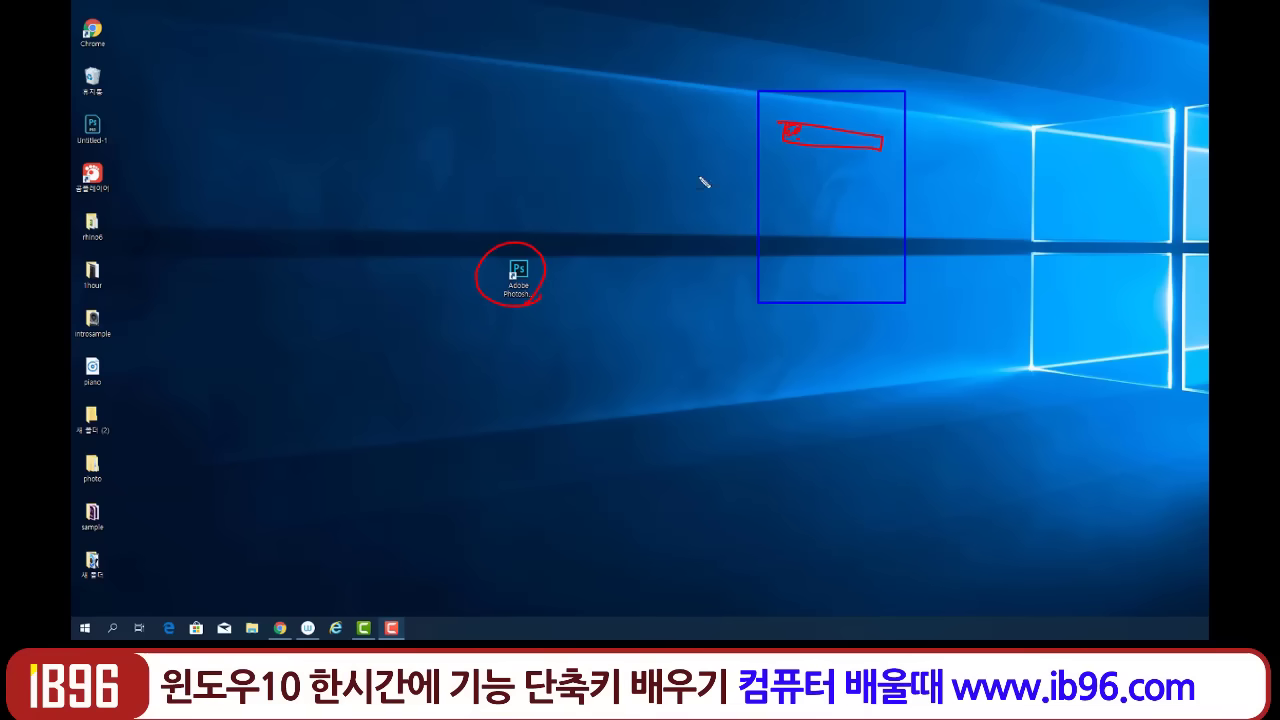
{"action": "mouse_move", "coordinate": [530, 303]}
{"action": "left_mouse_down"}
{"action": "mouse_move", "coordinate": [503, 271]}
{"action": "mouse_move", "coordinate": [538, 300]}
{"action": "left_mouse_up"}
{"action": "mouse_move", "coordinate": [538, 282]}
{"action": "left_mouse_down"}
{"action": "mouse_move", "coordinate": [526, 300]}
{"action": "mouse_move", "coordinate": [508, 270]}
{"action": "mouse_move", "coordinate": [534, 300]}
{"action": "mouse_move", "coordinate": [534, 277]}
{"action": "mouse_move", "coordinate": [600, 217]}
{"action": "mouse_move", "coordinate": [810, 126]}
{"action": "mouse_move", "coordinate": [618, 76]}
{"action": "mouse_move", "coordinate": [640, 85]}
{"action": "left_mouse_up"}
{"action": "mouse_move", "coordinate": [531, 297]}
{"action": "left_mouse_down"}
{"action": "mouse_move", "coordinate": [543, 277]}
{"action": "mouse_move", "coordinate": [546, 293]}
{"action": "left_mouse_up"}
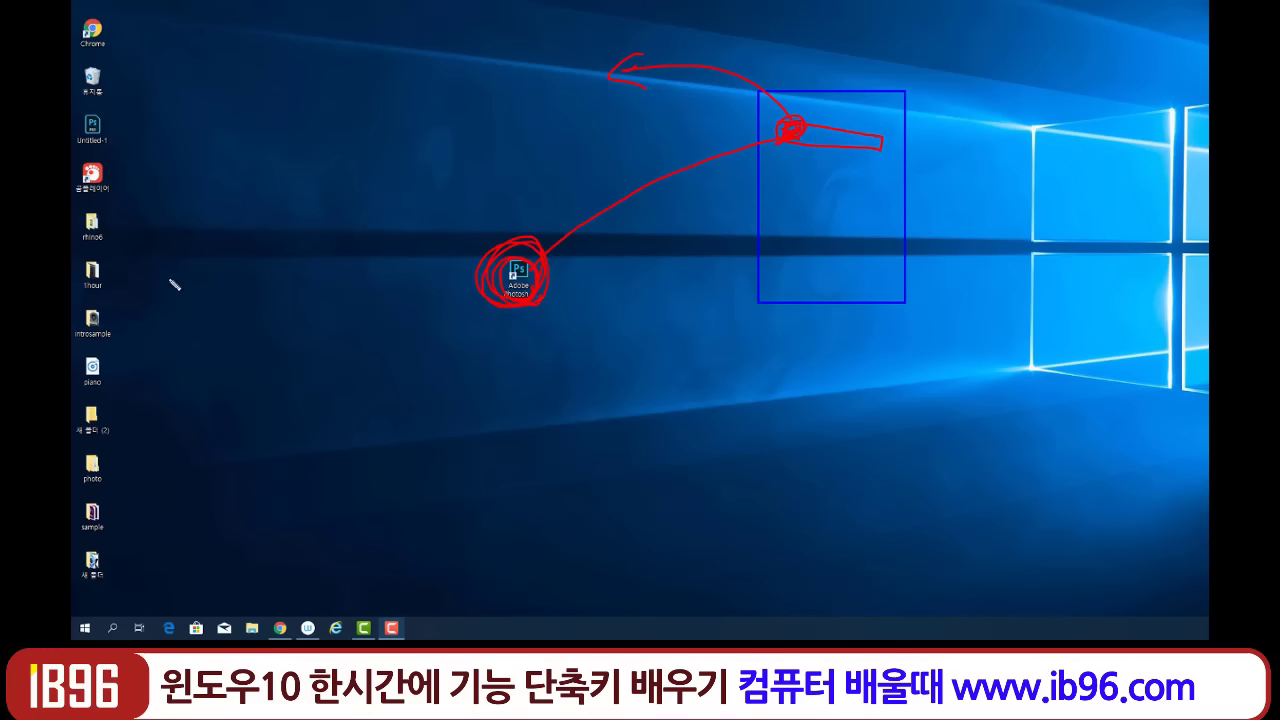
Circle a blank spot beside the desktop icons and the Start button in red, and clear all annotations.
{"action": "left_click_drag", "start_coordinate": [176, 318], "coordinate": [180, 320]}
{"action": "left_click_drag", "start_coordinate": [88, 636], "coordinate": [122, 630]}
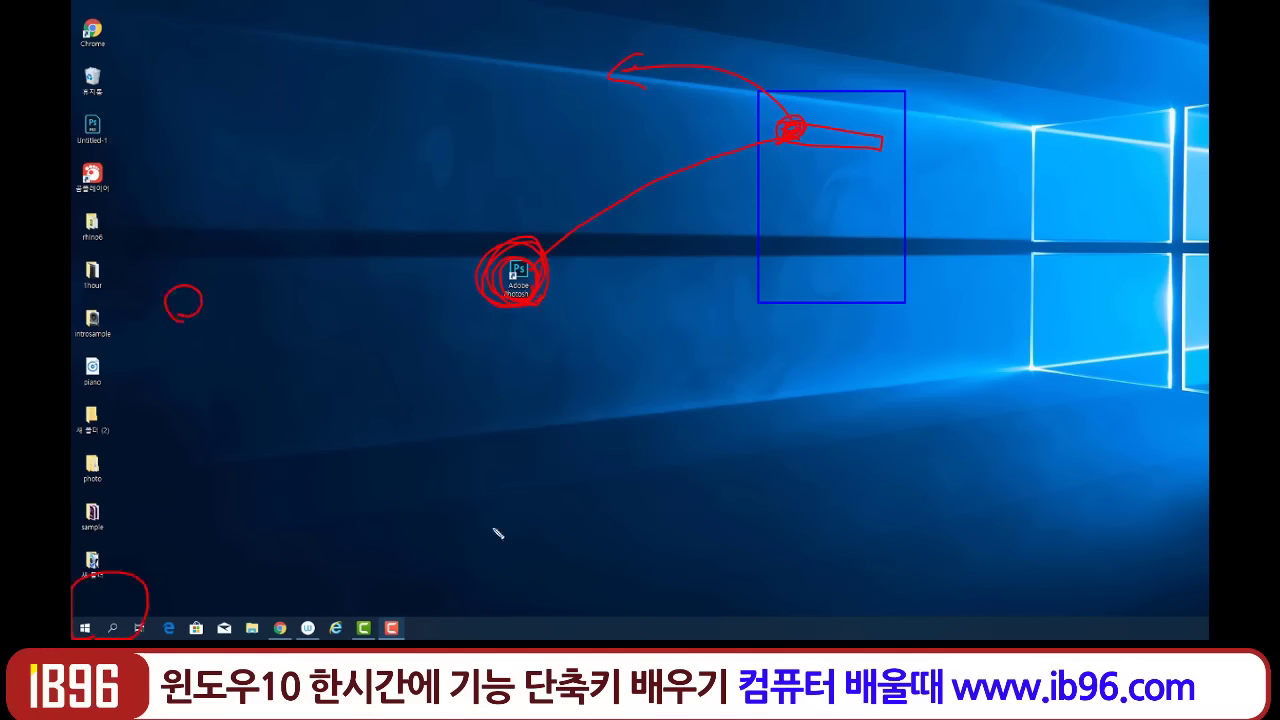
{"action": "key", "text": "Escape"}
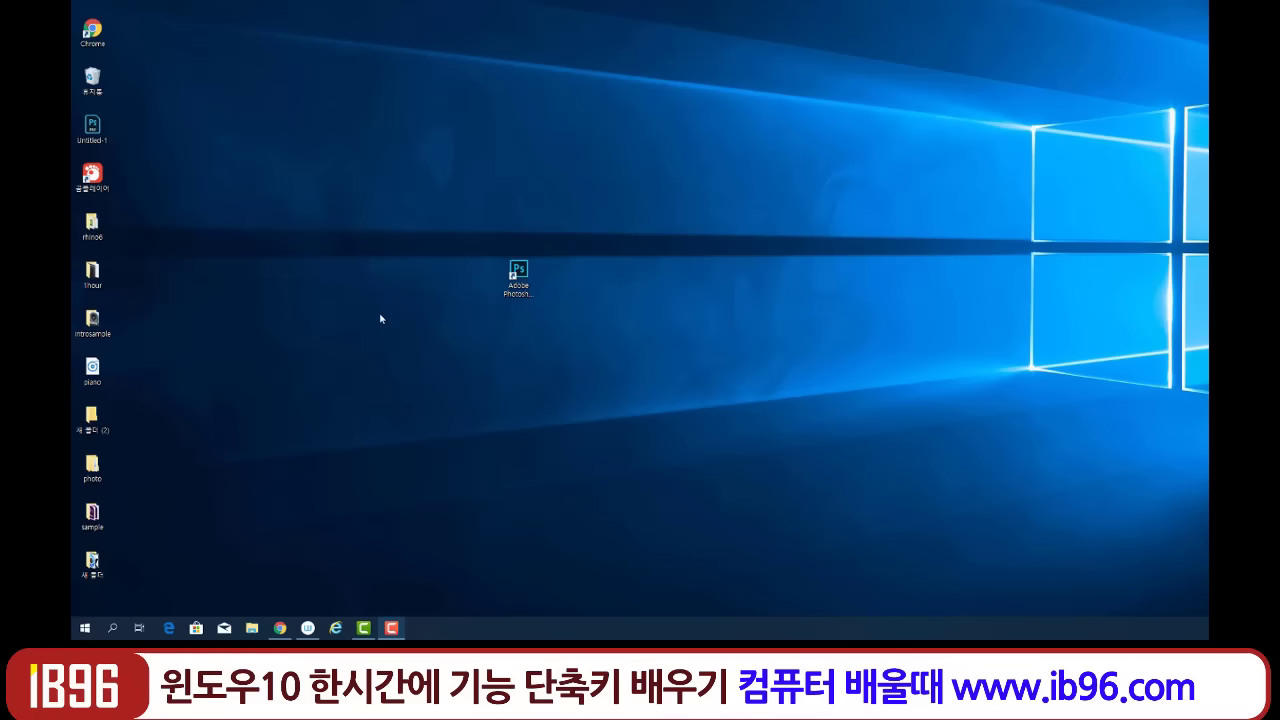
Show the Start menu again, close it, and move the Photoshop shortcut from the desktop to the Recycle Bin.
{"action": "key", "text": "super"}
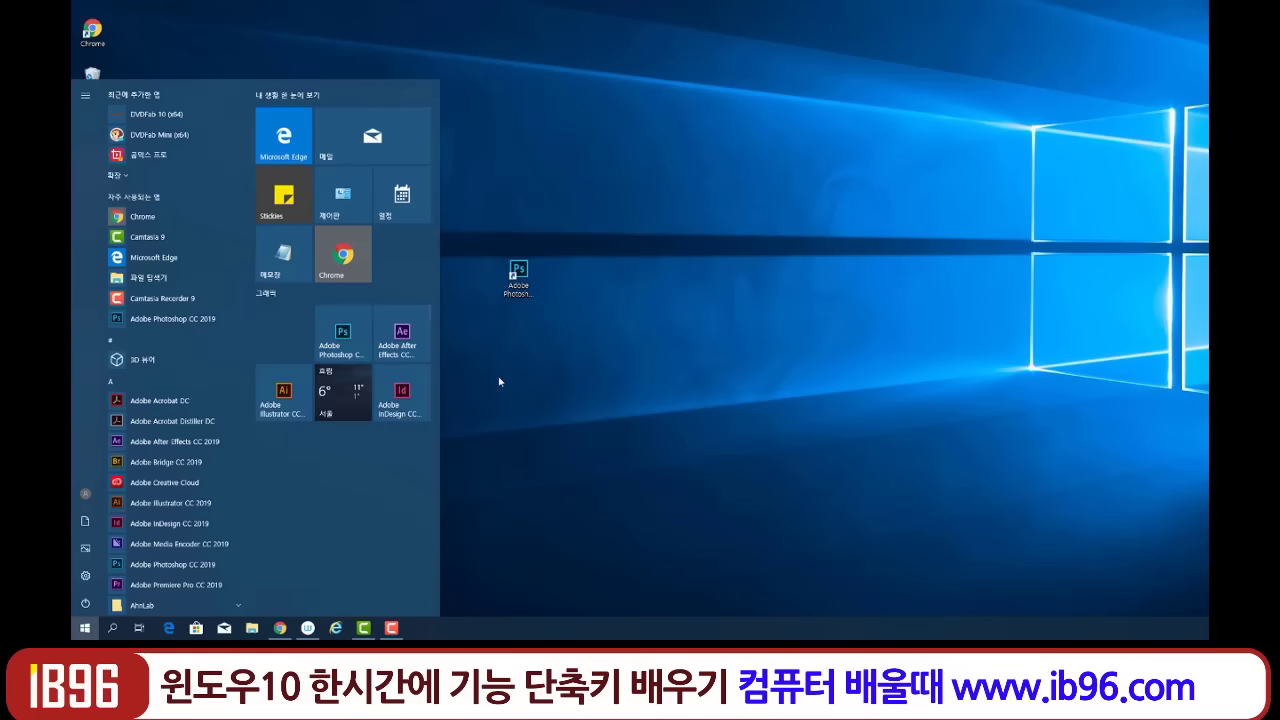
{"action": "left_click", "coordinate": [524, 283]}
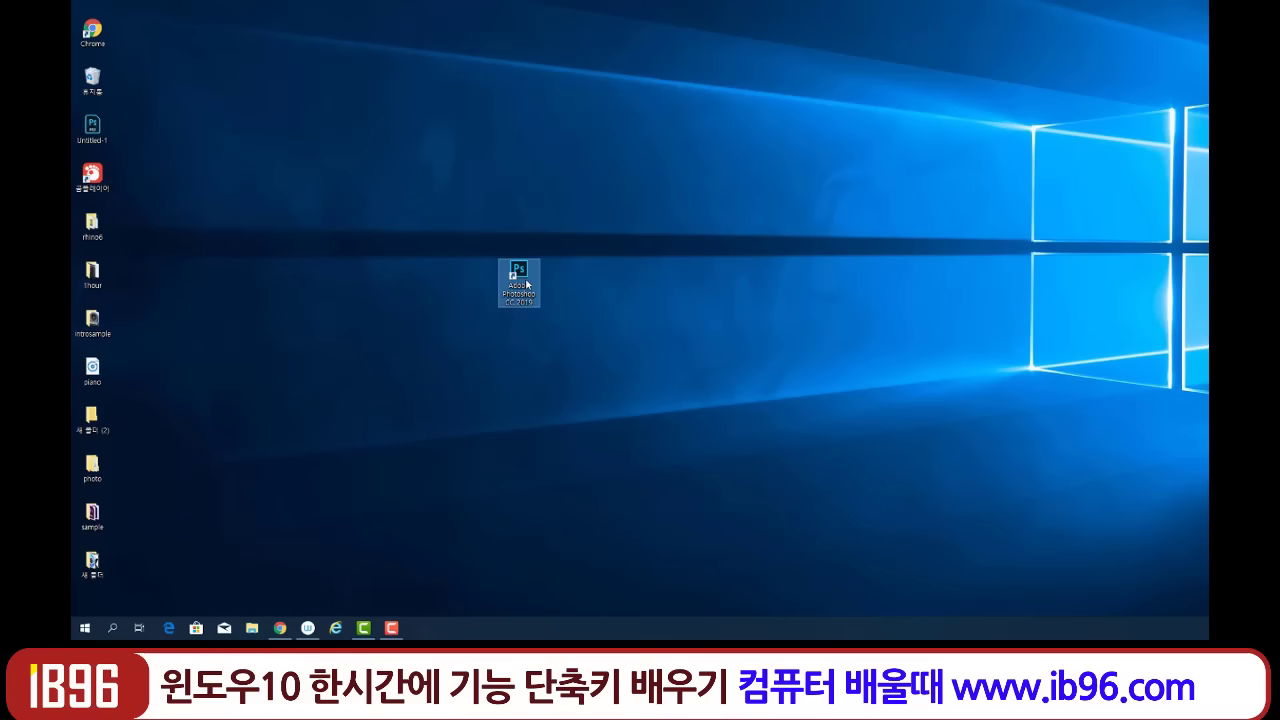
{"action": "left_click_drag", "start_coordinate": [521, 272], "coordinate": [93, 80]}
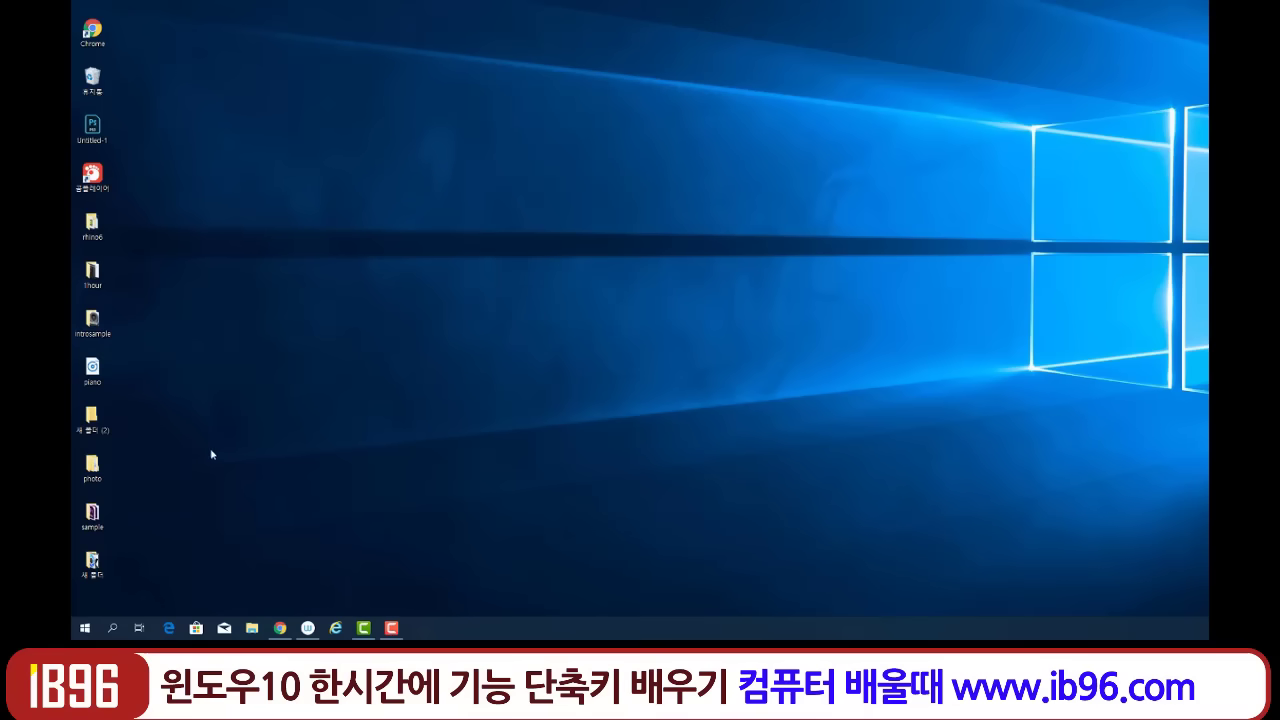
Widen the Start menu to two columns of tile groups and rearrange tiles: weather beside Chrome, Adobe Illustrator below Photoshop.
{"action": "left_click", "coordinate": [84, 627]}
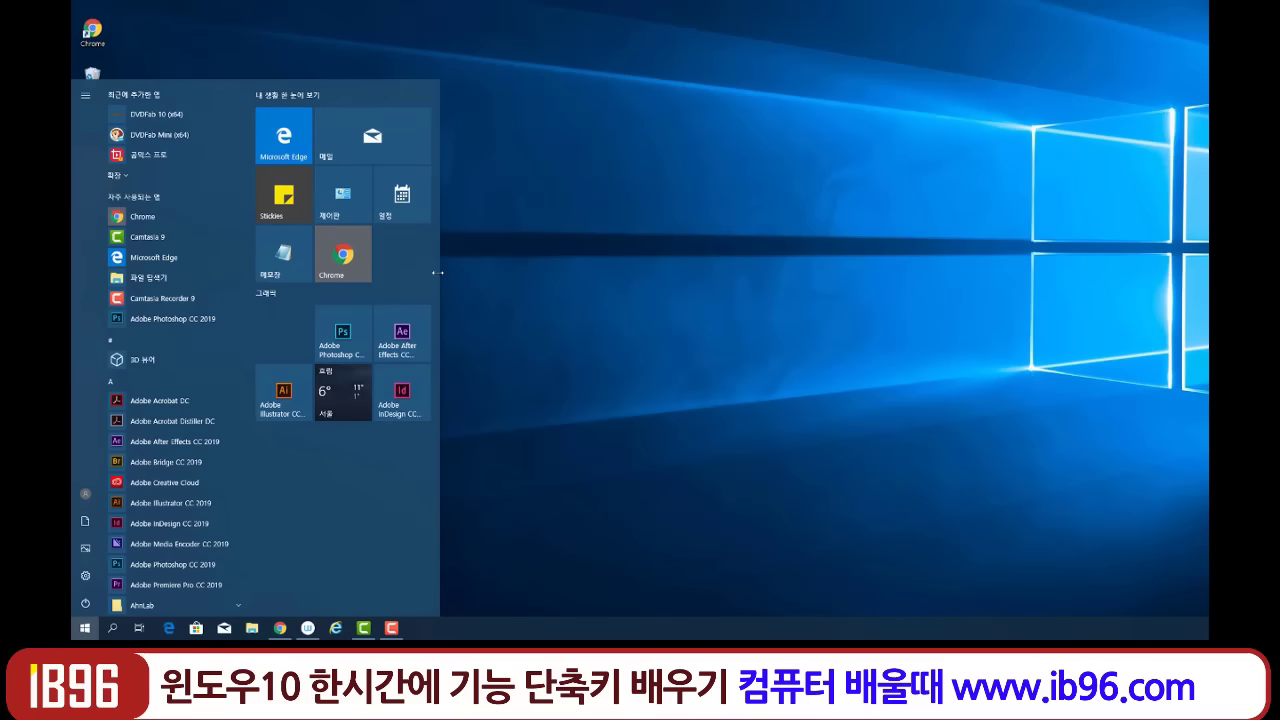
{"action": "left_click_drag", "start_coordinate": [439, 269], "coordinate": [606, 270]}
{"action": "left_click_drag", "start_coordinate": [439, 273], "coordinate": [712, 273]}
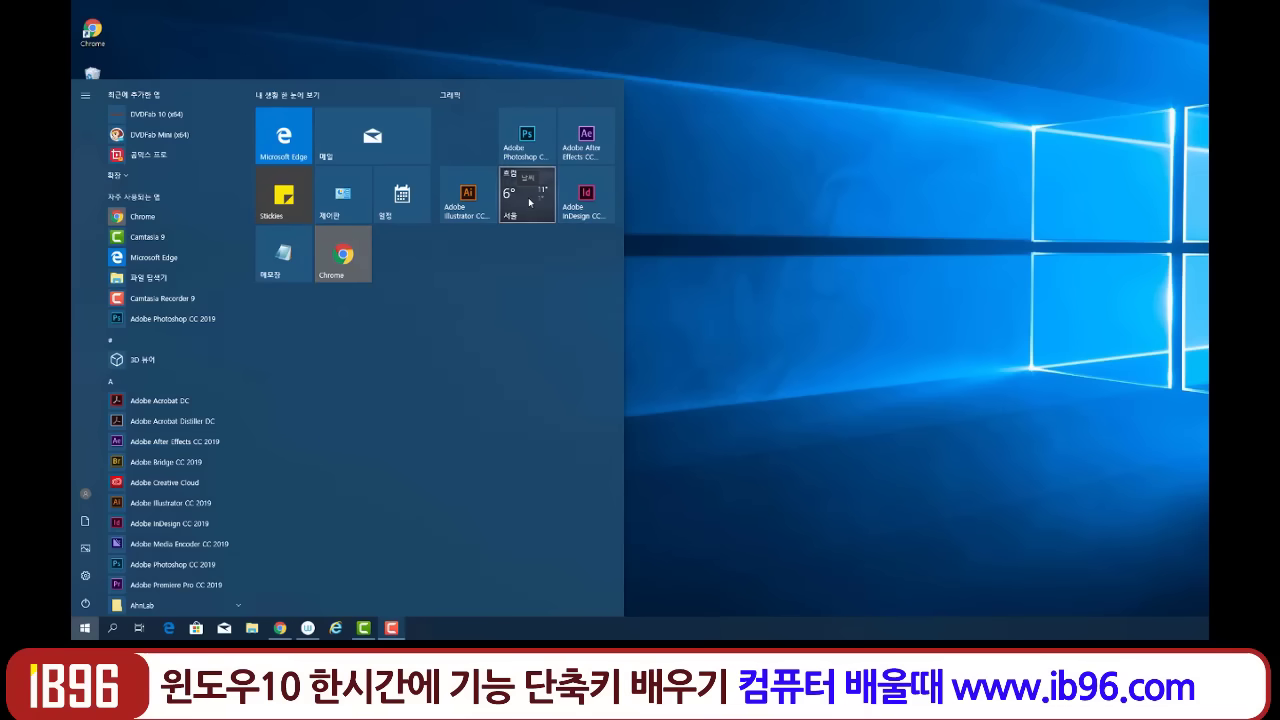
{"action": "left_click_drag", "start_coordinate": [529, 202], "coordinate": [427, 312]}
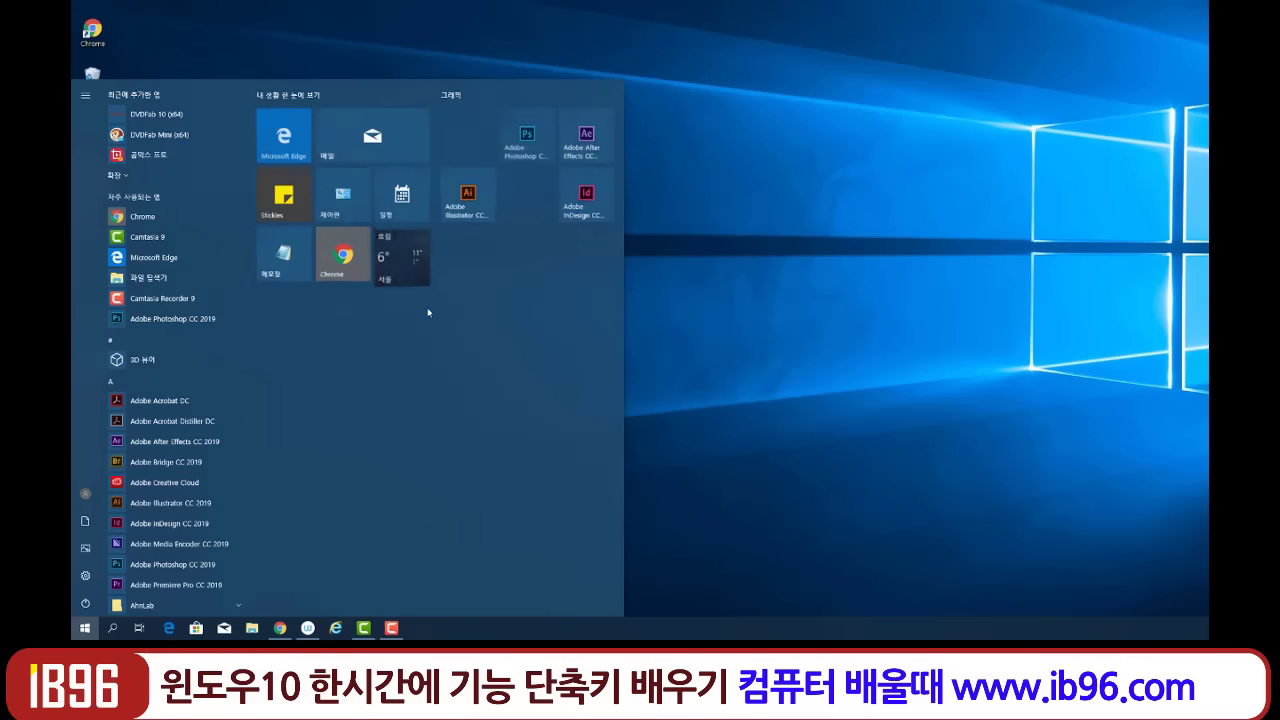
{"action": "left_click_drag", "start_coordinate": [470, 205], "coordinate": [524, 214]}
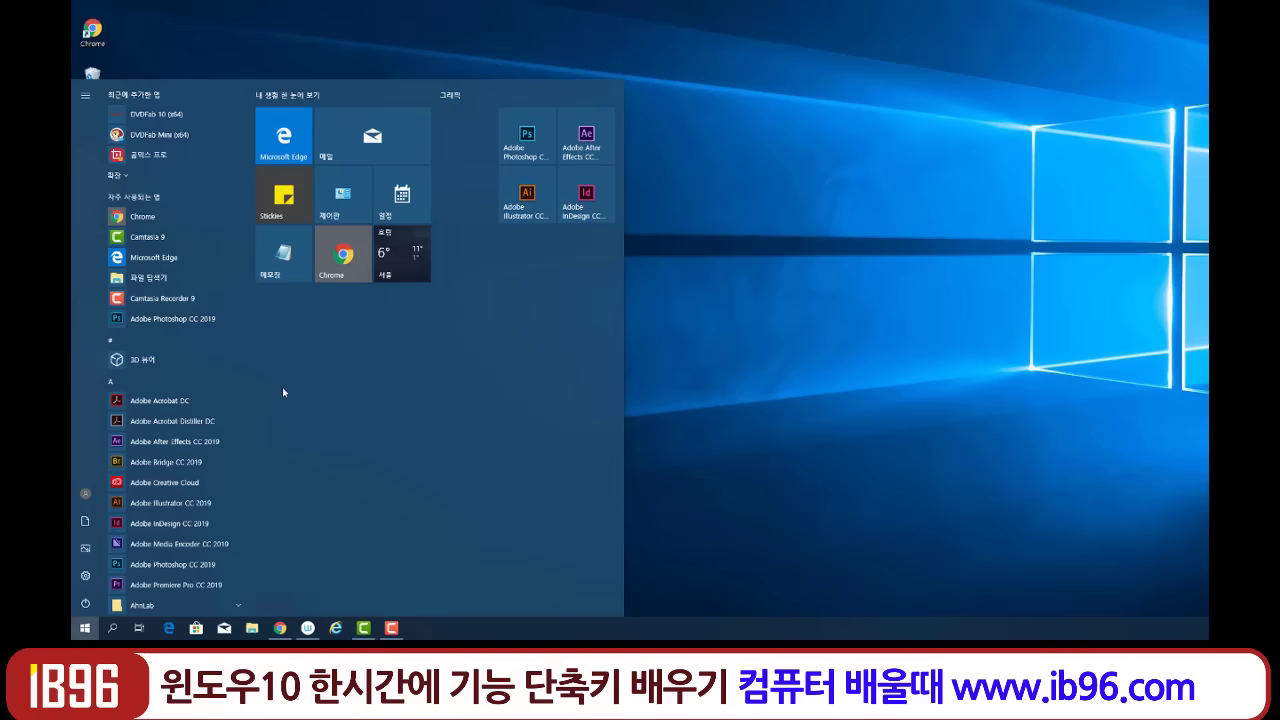
Pin Excel as a tile in a new Start menu group named 오피스, placed in the group's first slot.
{"action": "scroll", "coordinate": [228, 367], "scroll_direction": "down", "scroll_amount": 10}
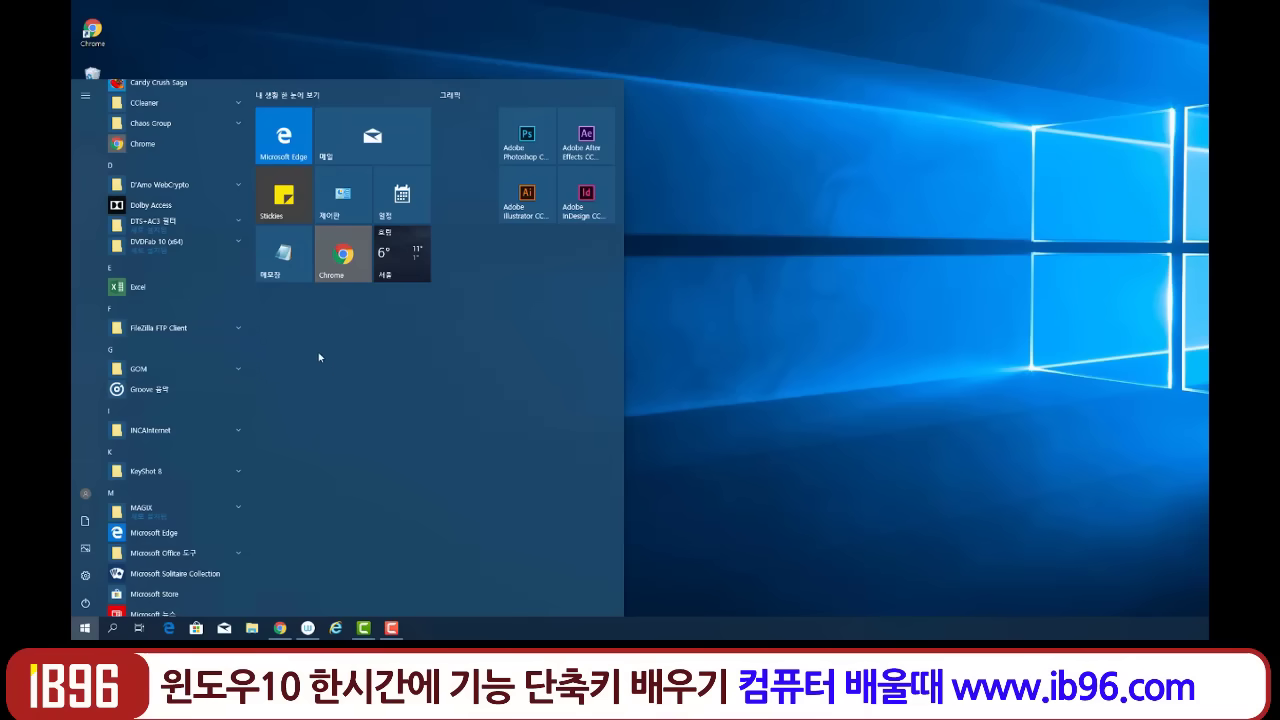
{"action": "left_click", "coordinate": [121, 290]}
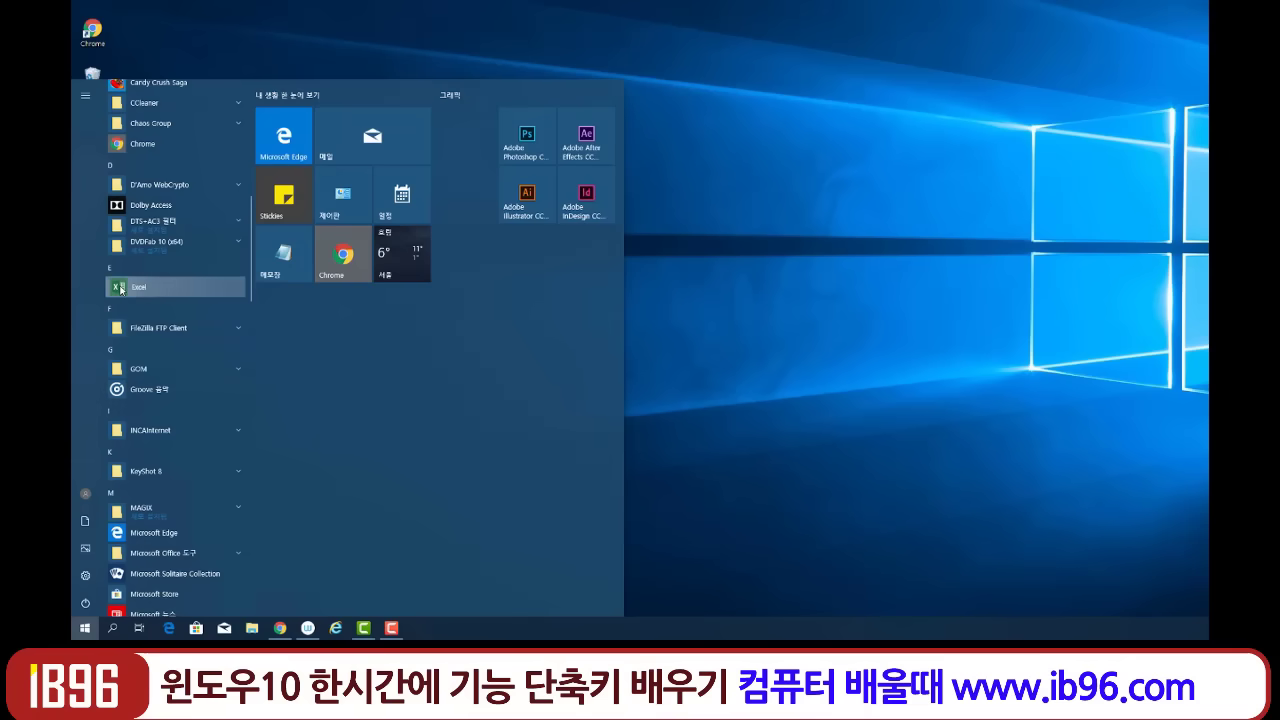
{"action": "left_click_drag", "start_coordinate": [121, 290], "coordinate": [338, 366]}
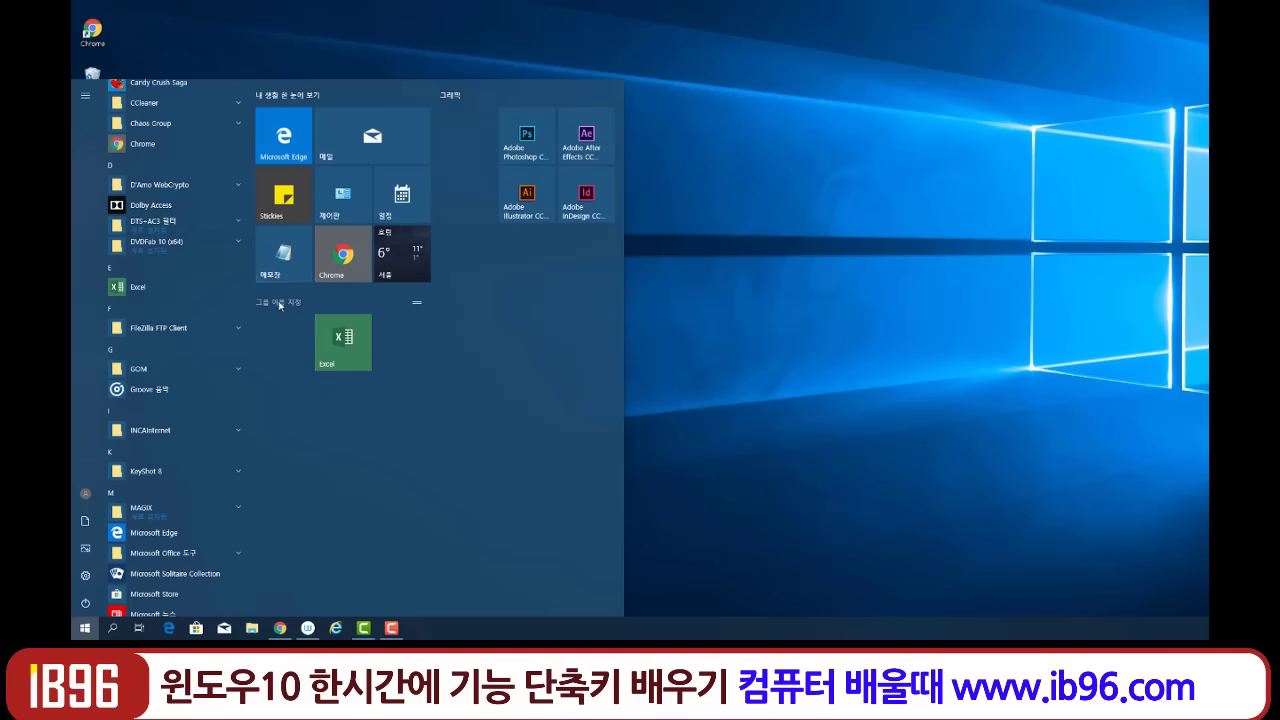
{"action": "left_click", "coordinate": [301, 303]}
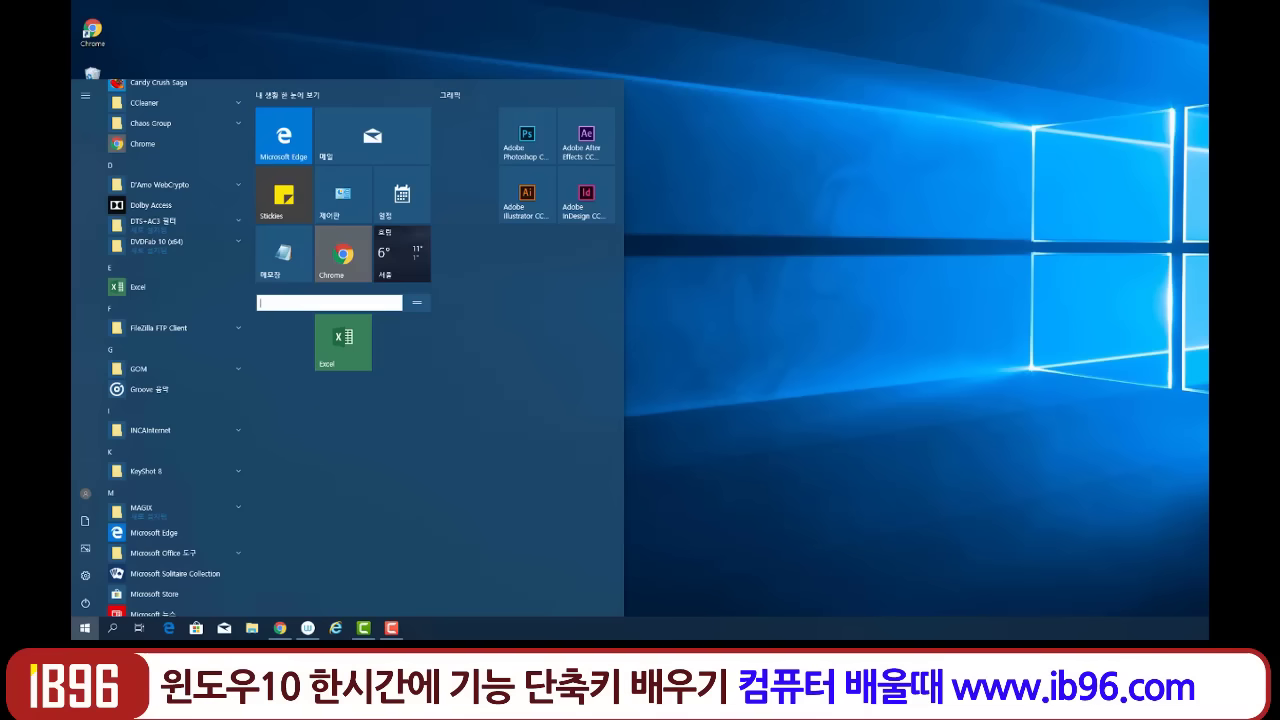
{"action": "type", "text": "오피스"}
{"action": "left_click", "coordinate": [455, 466]}
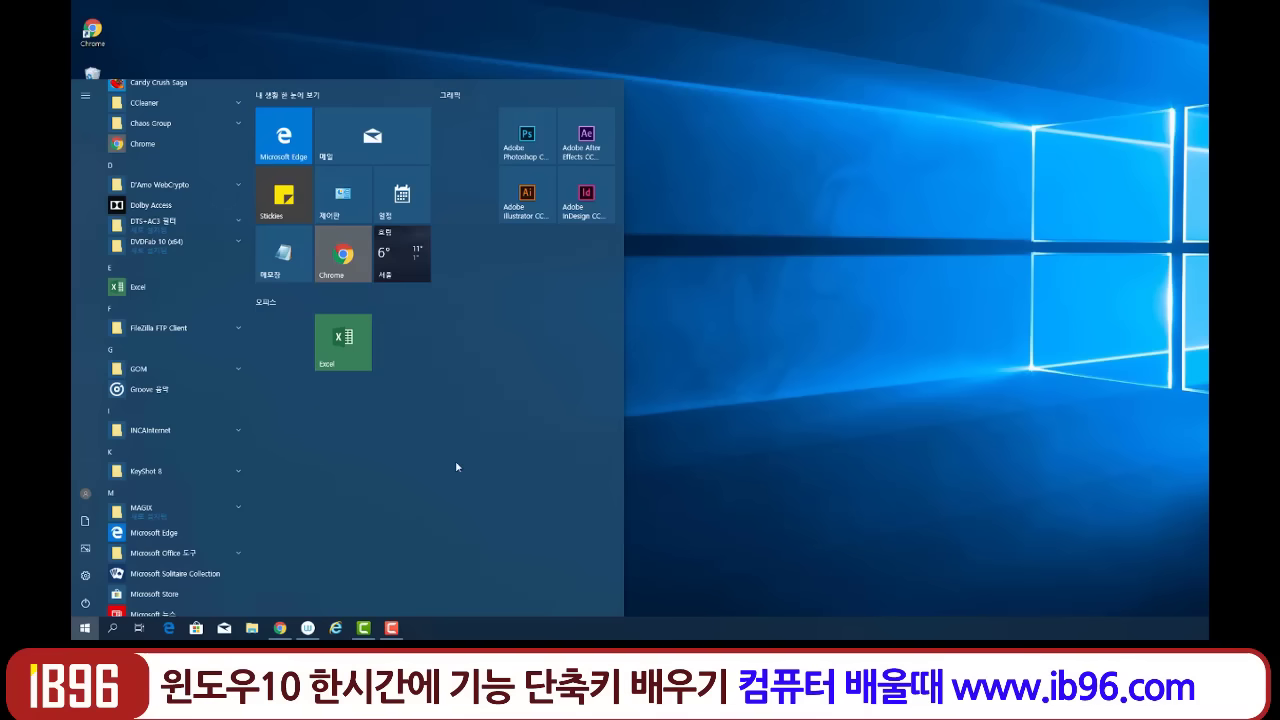
{"action": "left_click_drag", "start_coordinate": [335, 350], "coordinate": [276, 350]}
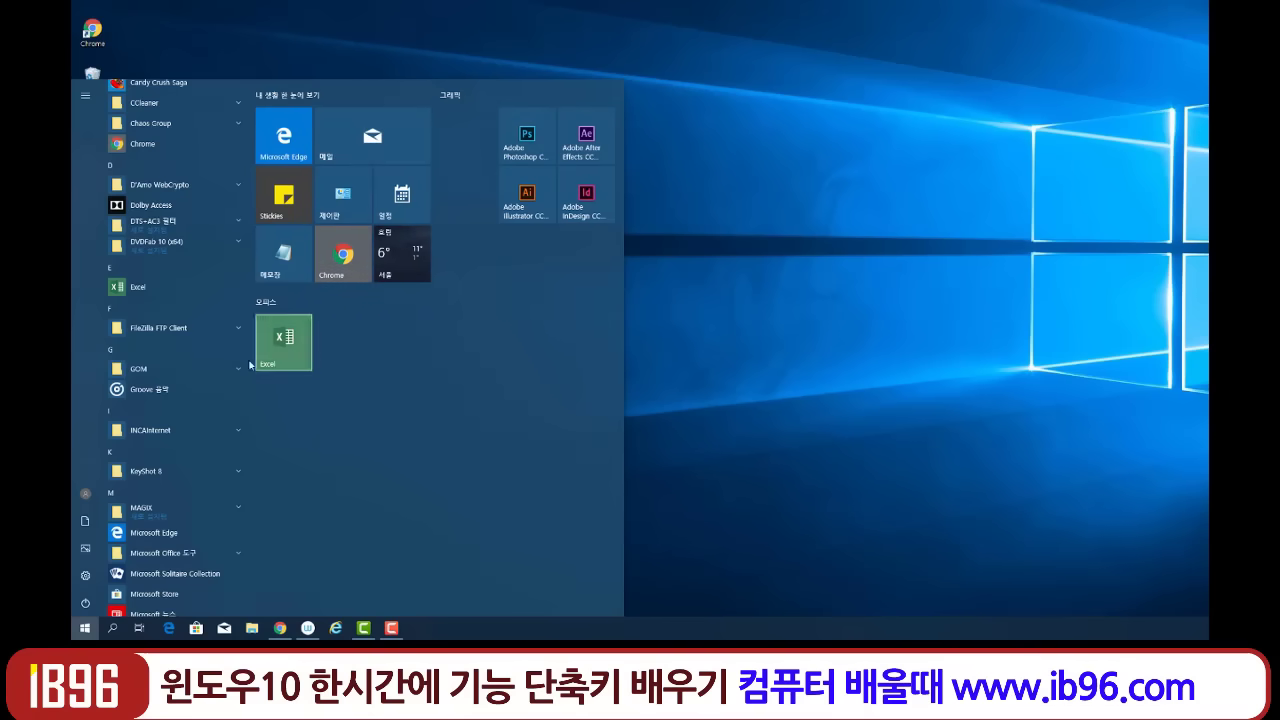
Pin Word and PowerPoint from the app list beside the Excel tile in the 오피스 group.
{"action": "scroll", "coordinate": [210, 388], "scroll_direction": "down", "scroll_amount": 4}
{"action": "scroll", "coordinate": [210, 388], "scroll_direction": "down", "scroll_amount": 4}
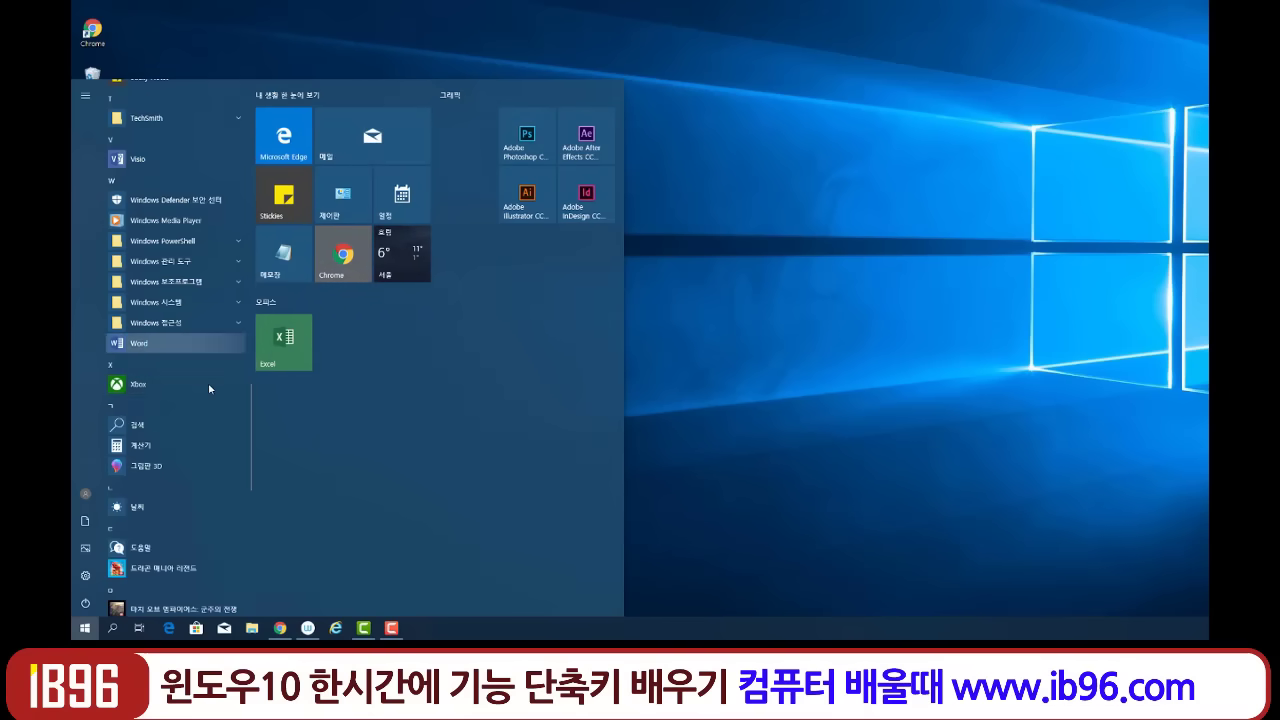
{"action": "left_click_drag", "start_coordinate": [120, 346], "coordinate": [348, 374]}
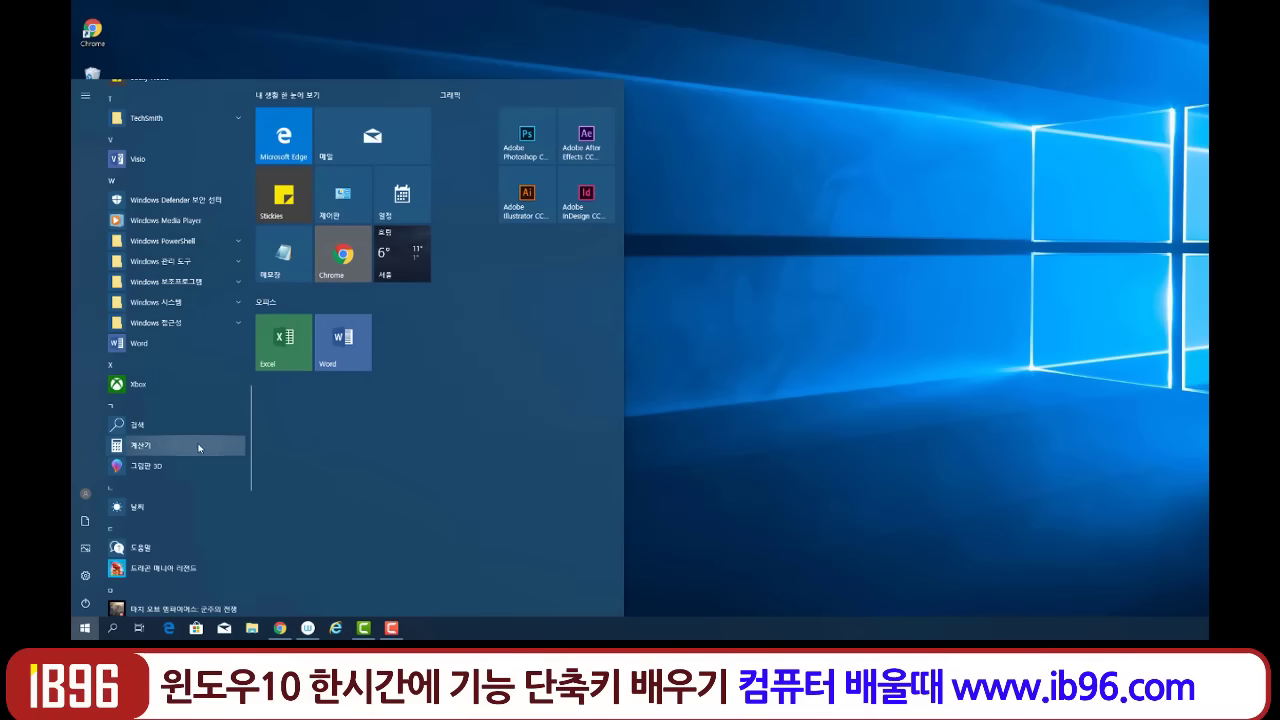
{"action": "scroll", "coordinate": [194, 440], "scroll_direction": "up", "scroll_amount": 5}
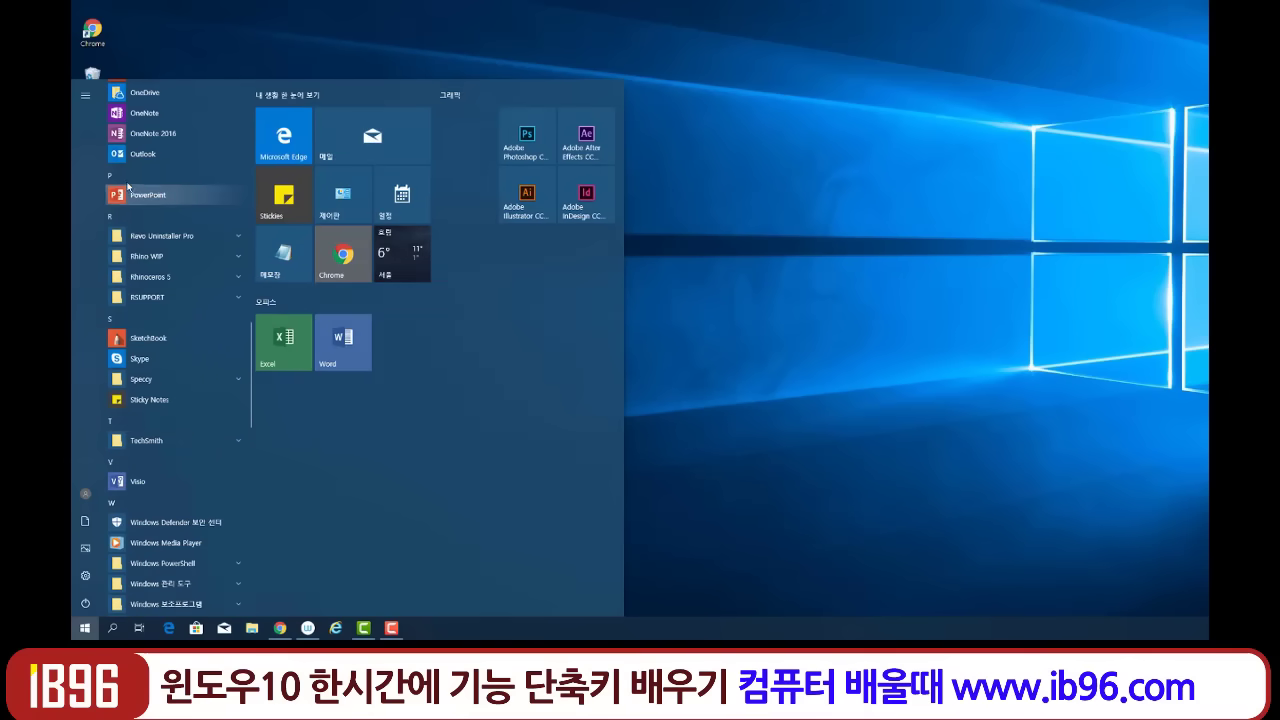
{"action": "left_click_drag", "start_coordinate": [148, 194], "coordinate": [400, 338]}
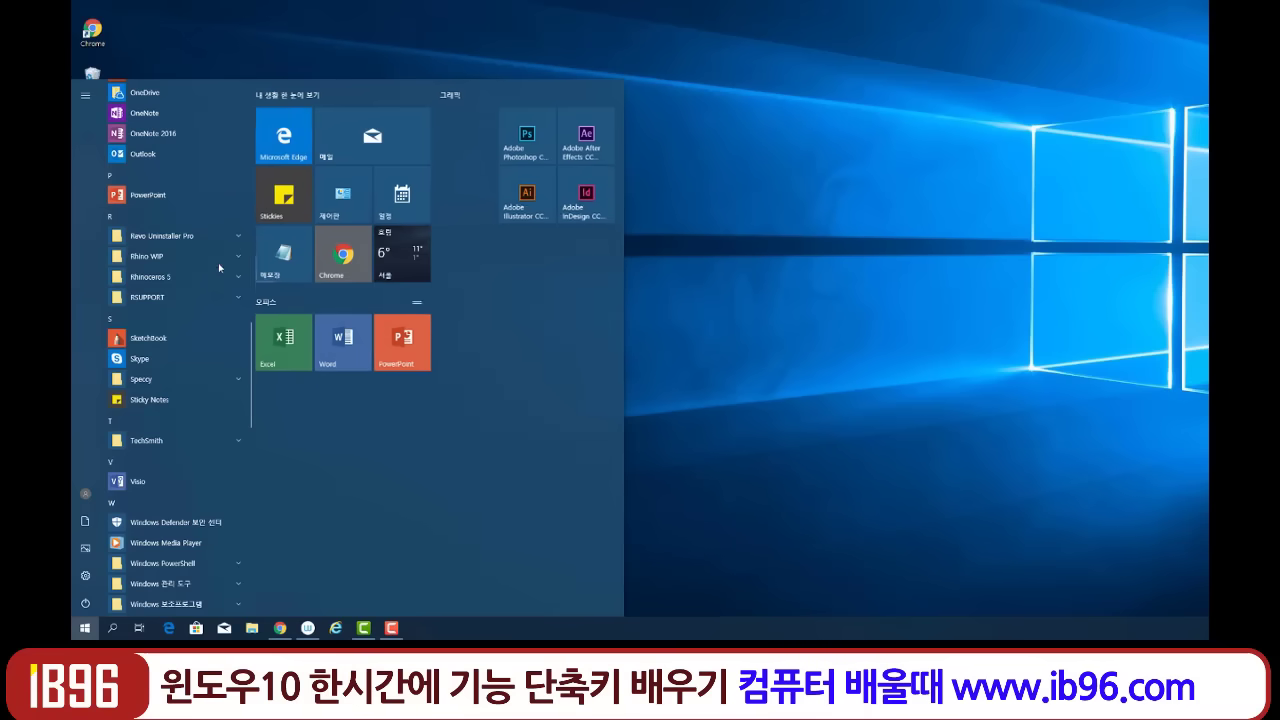
Pin Office and Outlook from the app list as a second row of tiles in the 오피스 group.
{"action": "scroll", "coordinate": [225, 265], "scroll_direction": "up", "scroll_amount": 4}
{"action": "scroll", "coordinate": [204, 312], "scroll_direction": "down", "scroll_amount": 1}
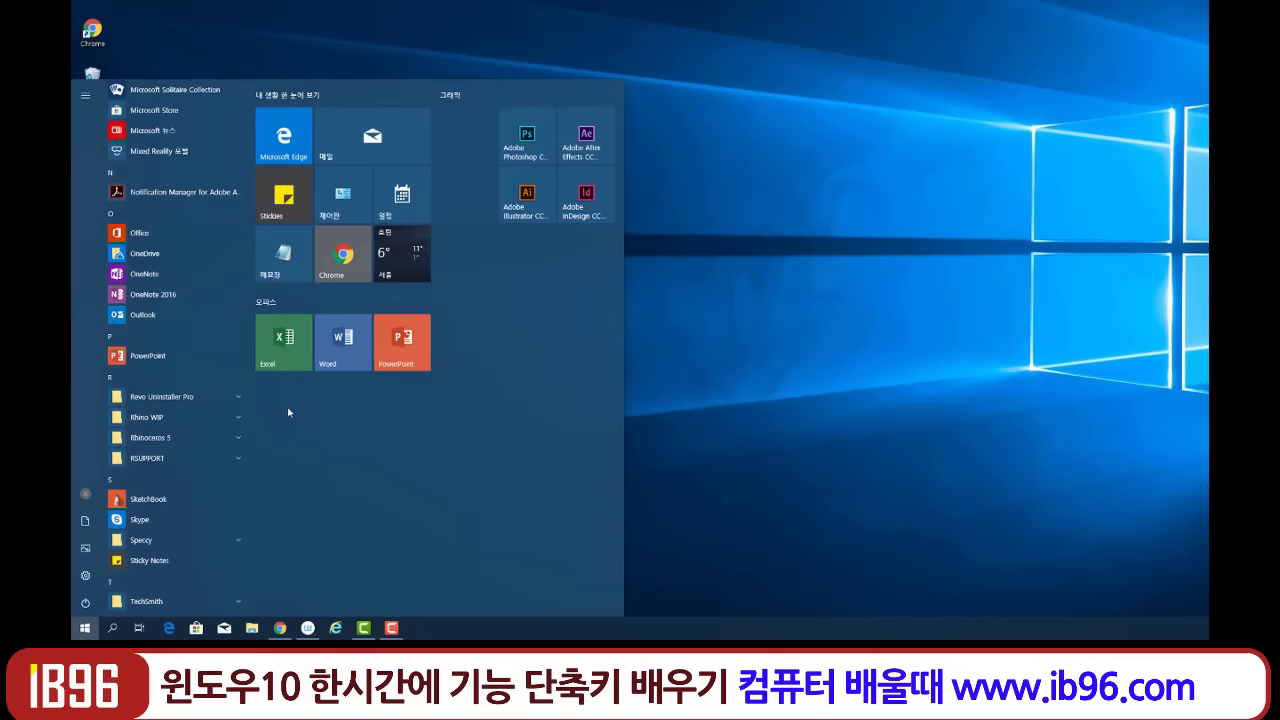
{"action": "left_click_drag", "start_coordinate": [139, 232], "coordinate": [284, 400]}
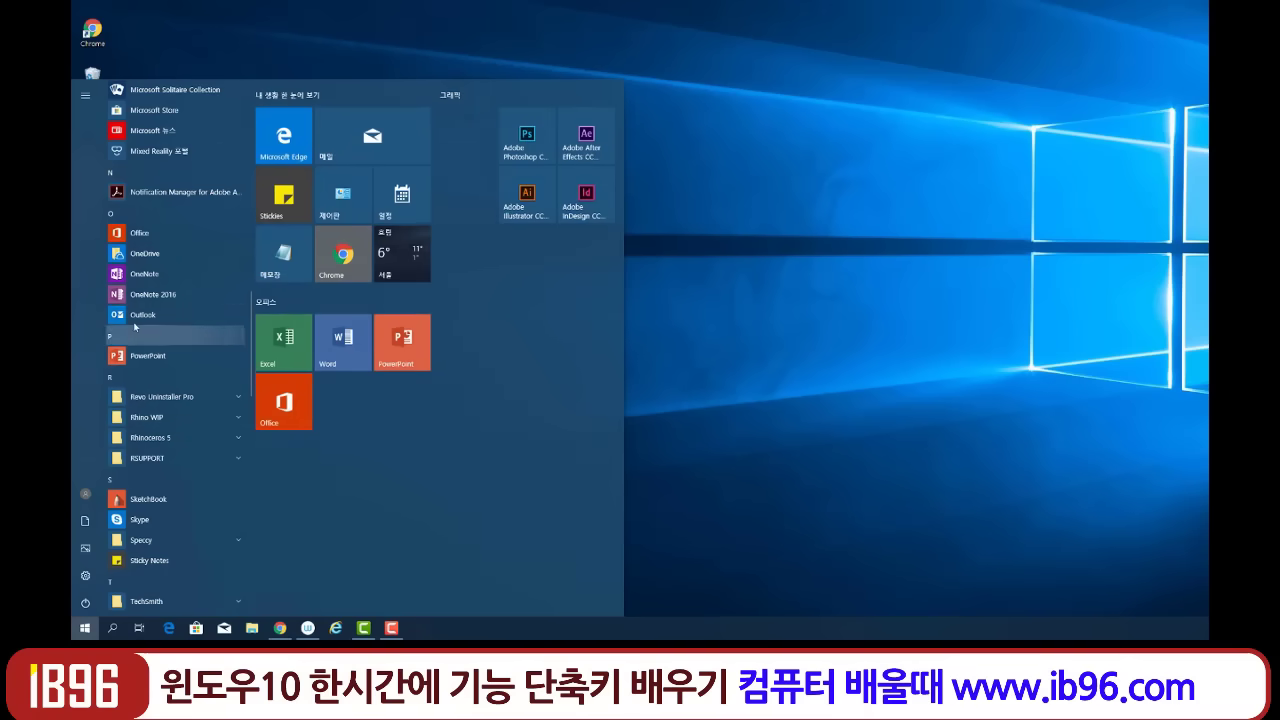
{"action": "left_click_drag", "start_coordinate": [128, 316], "coordinate": [340, 400]}
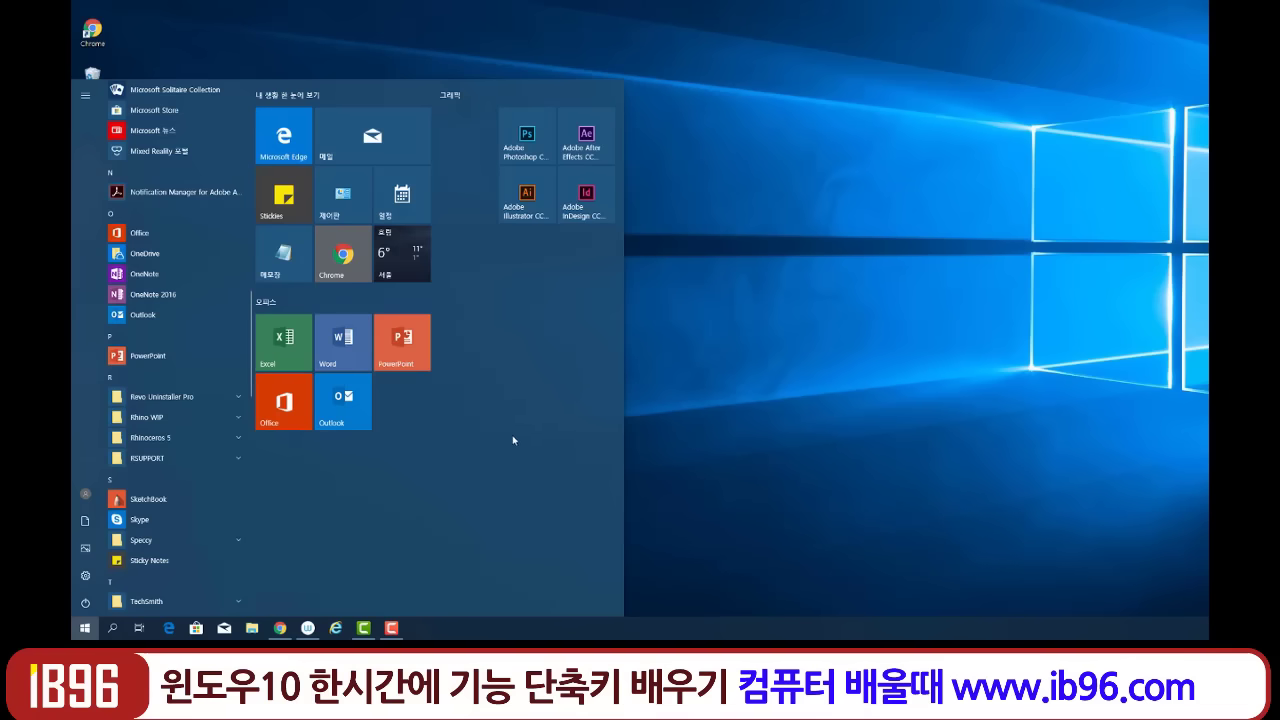
Narrow the Start menu to one column of tile groups and widen it back to two columns.
{"action": "left_click_drag", "start_coordinate": [622, 327], "coordinate": [624, 370]}
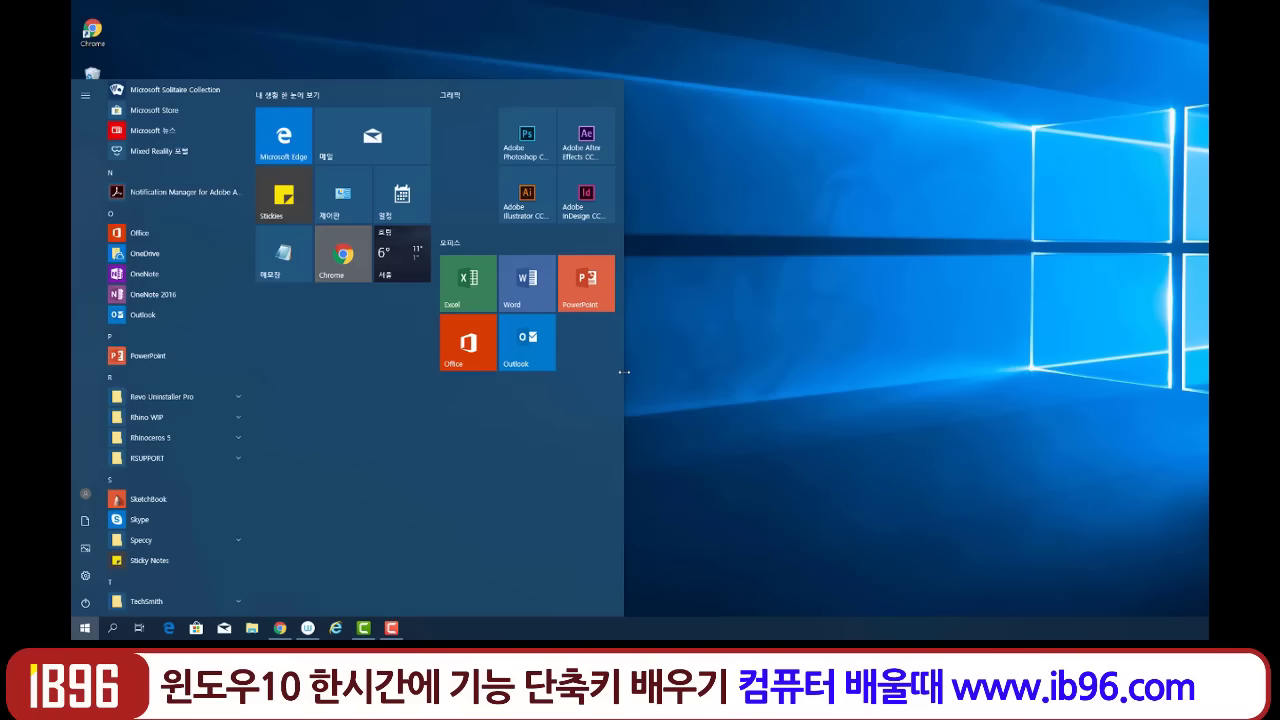
{"action": "left_click_drag", "start_coordinate": [624, 372], "coordinate": [440, 372]}
{"action": "scroll", "coordinate": [229, 301], "scroll_direction": "up", "scroll_amount": 10}
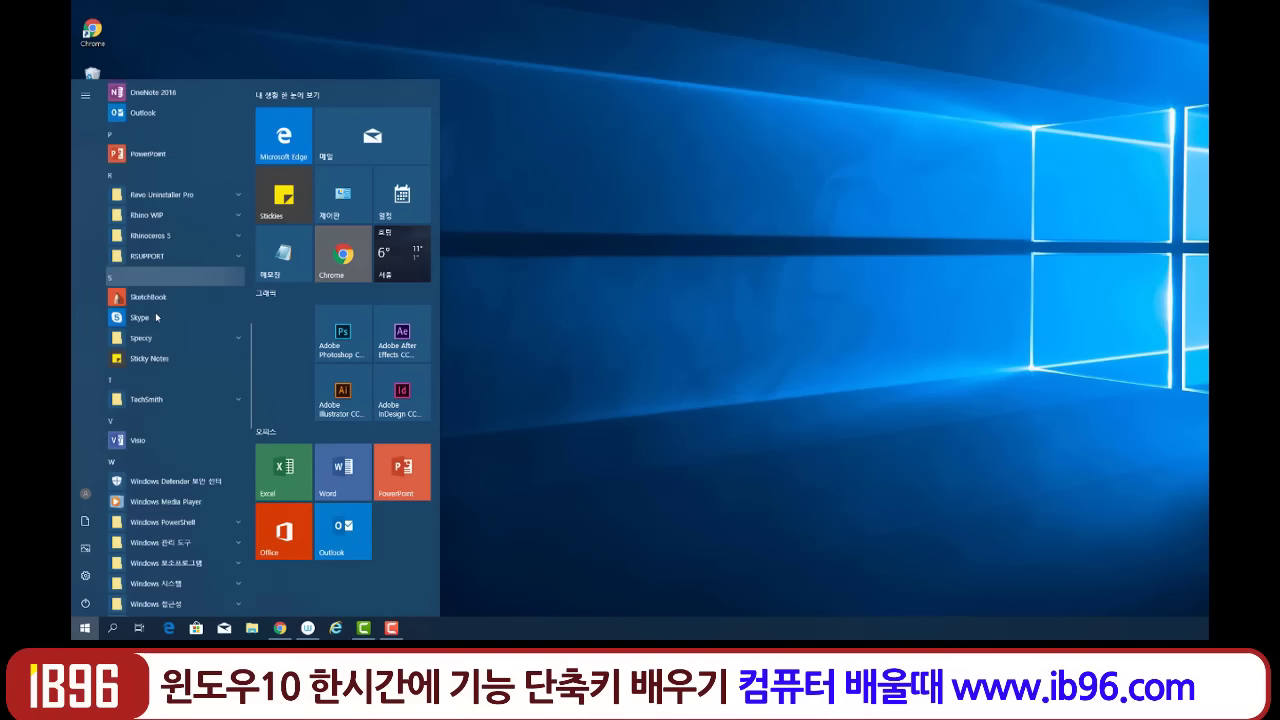
{"action": "scroll", "coordinate": [151, 354], "scroll_direction": "up", "scroll_amount": 5}
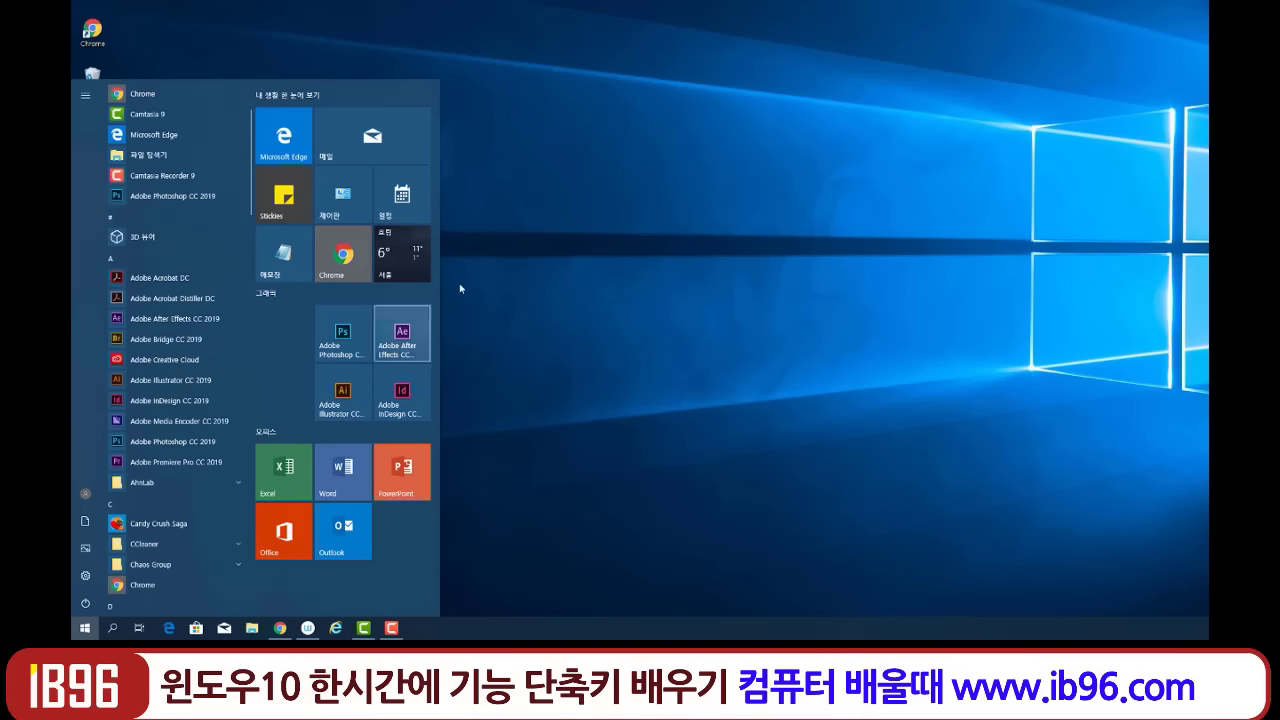
{"action": "left_click_drag", "start_coordinate": [502, 286], "coordinate": [634, 286]}
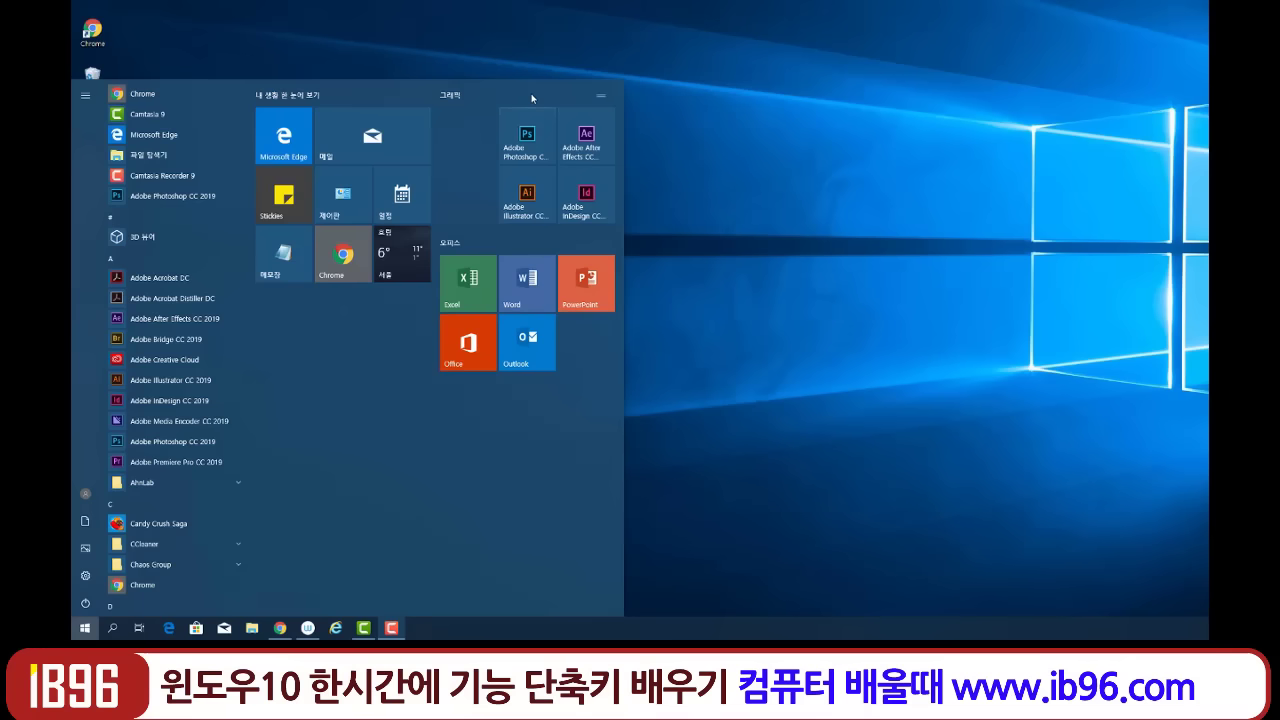
Move the 그래픽 tile group below the first group and the 오피스 group to the top of the second column.
{"action": "left_click_drag", "start_coordinate": [530, 96], "coordinate": [335, 303]}
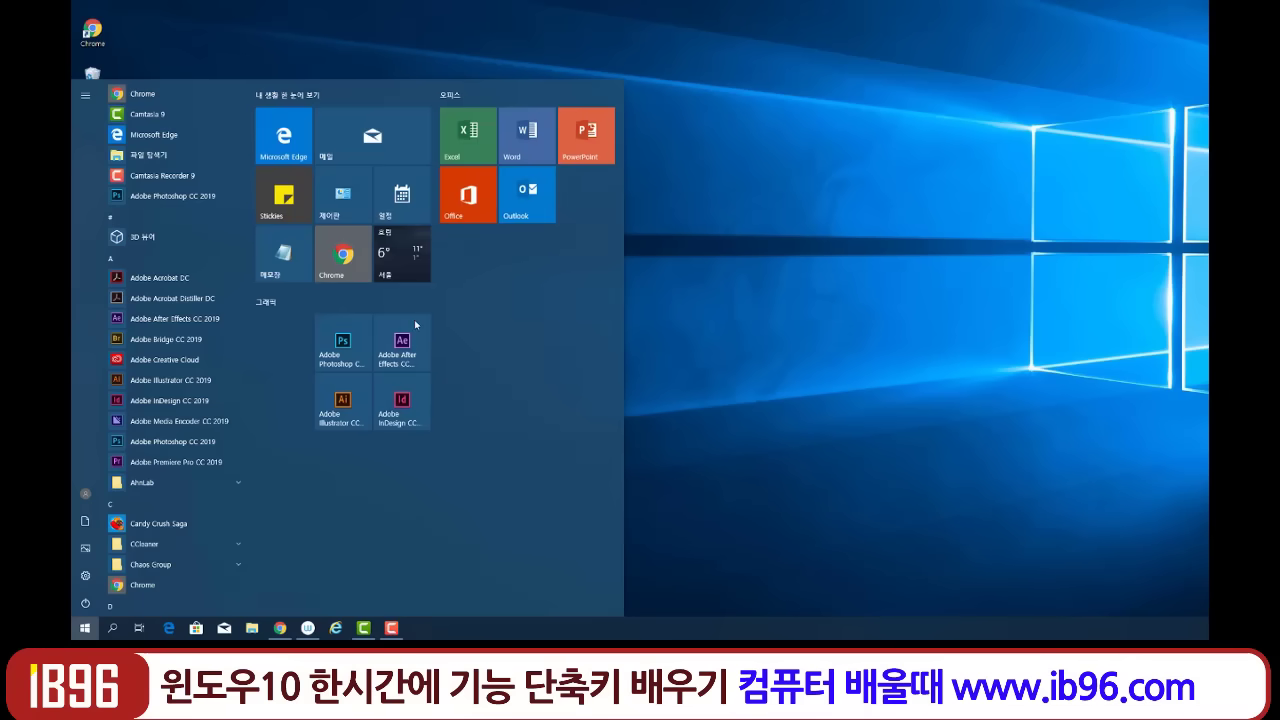
{"action": "left_click_drag", "start_coordinate": [521, 100], "coordinate": [366, 477]}
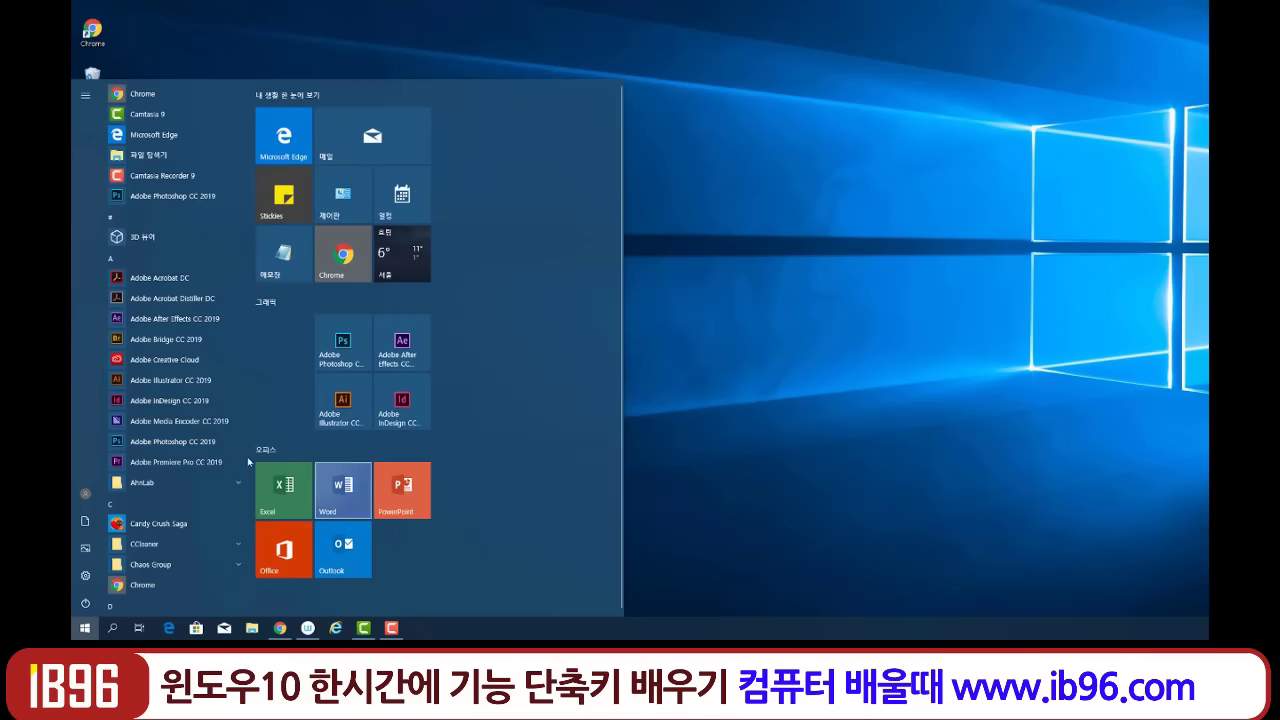
{"action": "left_click_drag", "start_coordinate": [268, 450], "coordinate": [496, 114]}
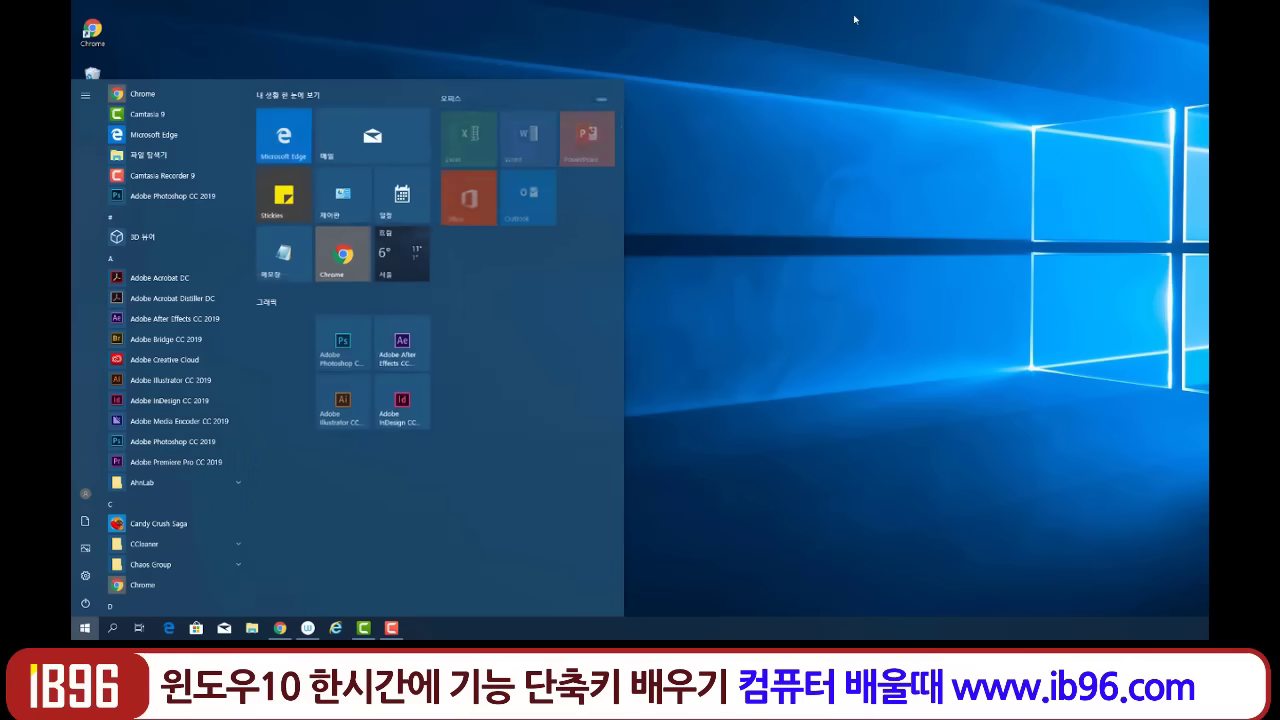
{"action": "key", "text": "super"}
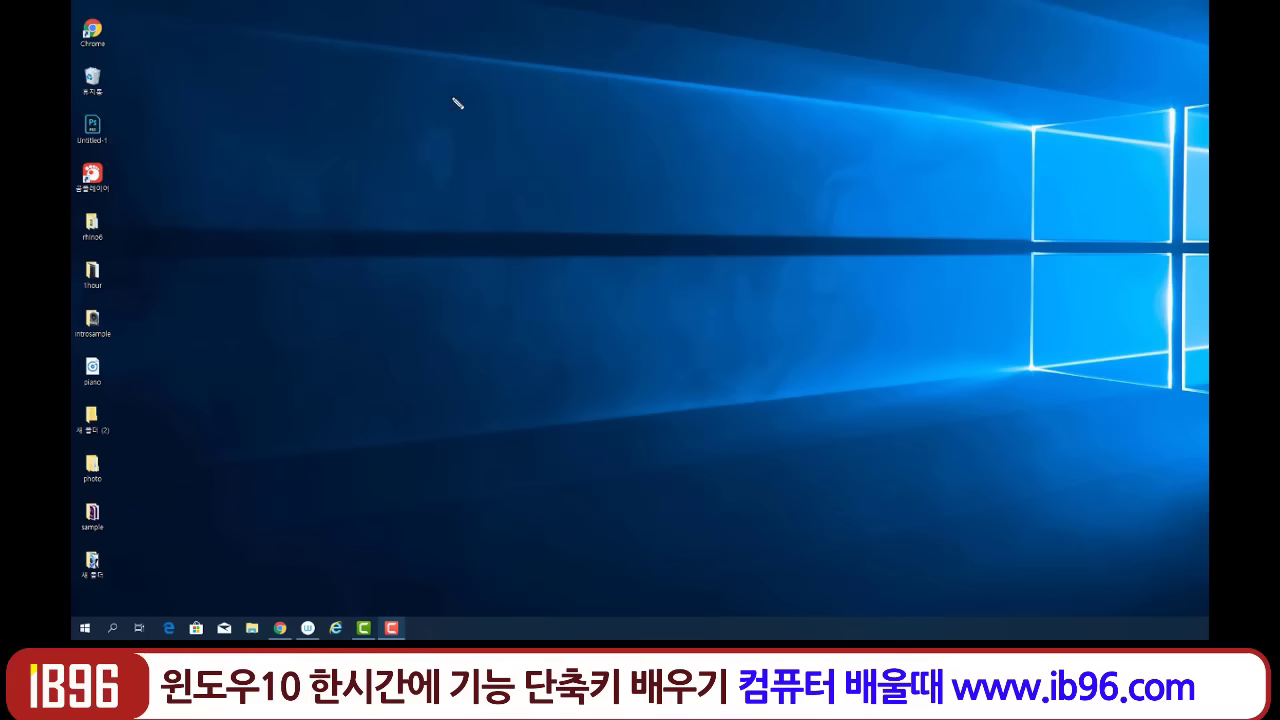
Handwrite the list 문서, 사진, 그림, 영상, 인터넷 in red on the desktop and bracket its left side.
{"action": "mouse_move", "coordinate": [463, 89]}
{"action": "left_mouse_down"}
{"action": "mouse_move", "coordinate": [486, 94]}
{"action": "mouse_move", "coordinate": [480, 123]}
{"action": "mouse_move", "coordinate": [508, 105]}
{"action": "left_mouse_up"}
{"action": "left_click_drag", "start_coordinate": [510, 96], "coordinate": [512, 119]}
{"action": "left_click", "coordinate": [530, 116]}
{"action": "mouse_move", "coordinate": [458, 158]}
{"action": "left_mouse_down"}
{"action": "mouse_move", "coordinate": [506, 194]}
{"action": "mouse_move", "coordinate": [543, 163]}
{"action": "mouse_move", "coordinate": [551, 189]}
{"action": "mouse_move", "coordinate": [566, 186]}
{"action": "left_mouse_up"}
{"action": "left_click", "coordinate": [567, 178]}
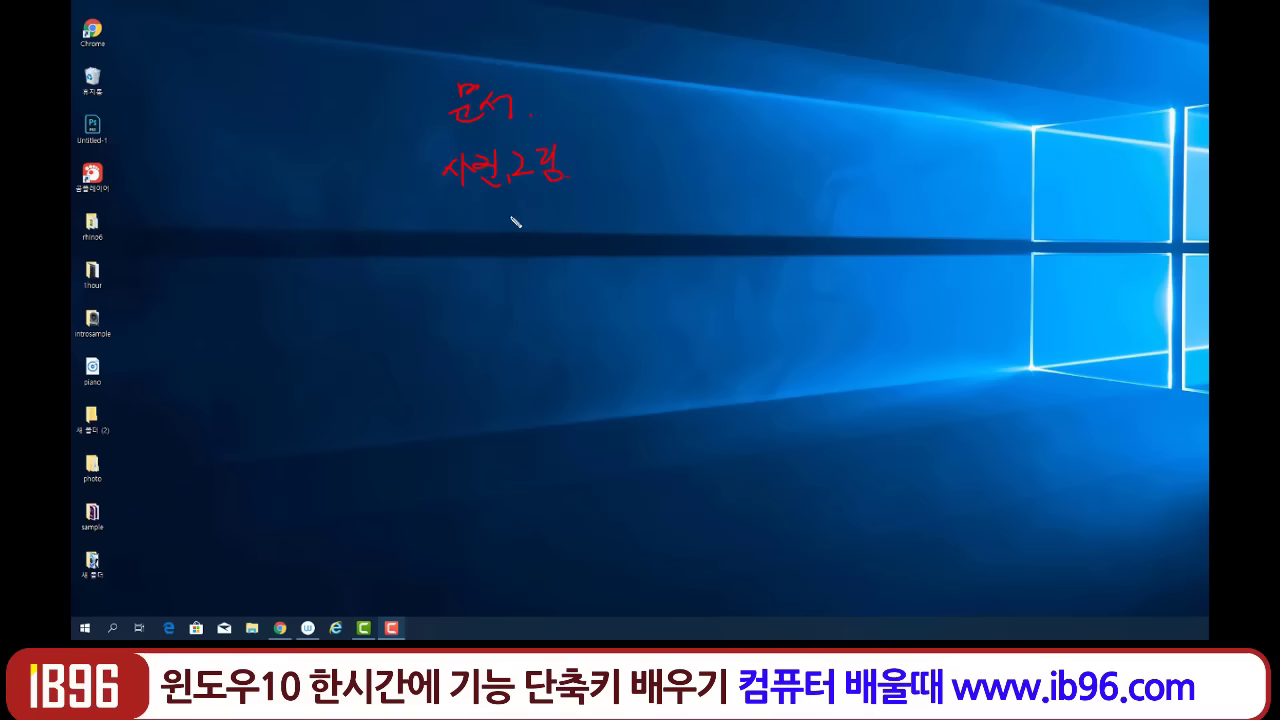
{"action": "mouse_move", "coordinate": [474, 237]}
{"action": "left_mouse_down"}
{"action": "mouse_move", "coordinate": [540, 243]}
{"action": "mouse_move", "coordinate": [535, 262]}
{"action": "left_mouse_up"}
{"action": "left_click", "coordinate": [565, 257]}
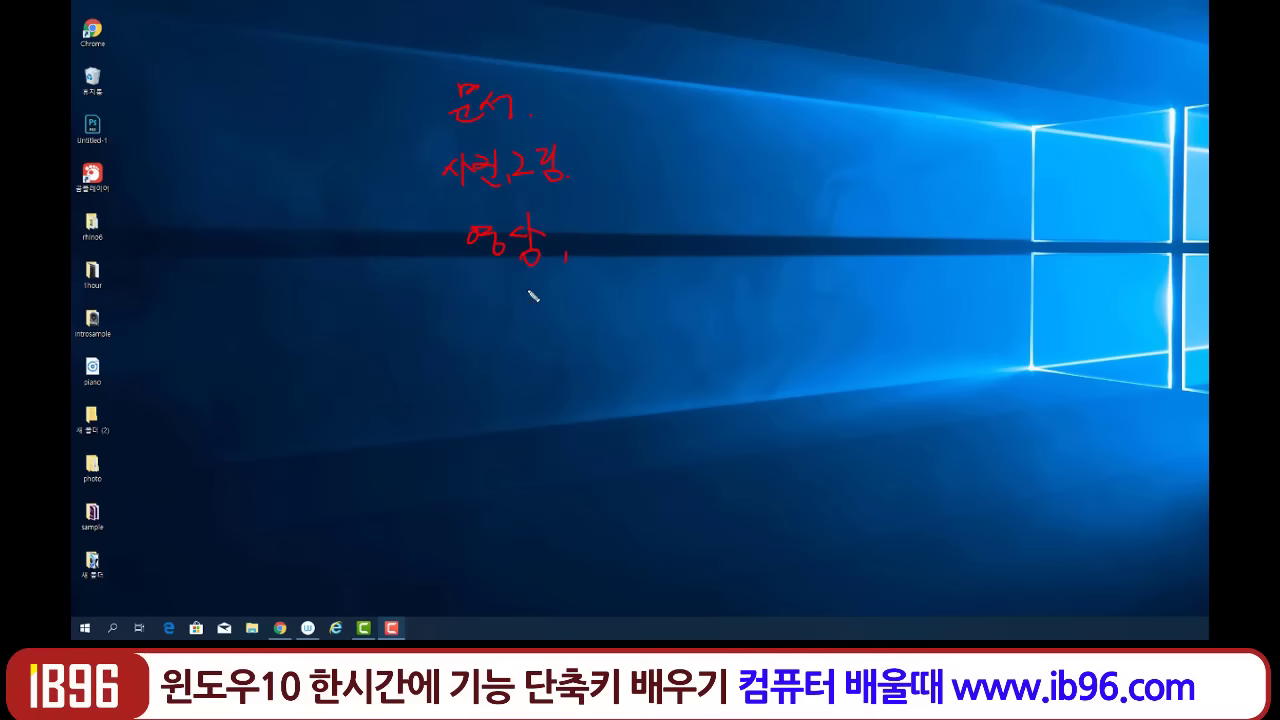
{"action": "mouse_move", "coordinate": [468, 296]}
{"action": "left_mouse_down"}
{"action": "mouse_move", "coordinate": [529, 329]}
{"action": "mouse_move", "coordinate": [563, 314]}
{"action": "mouse_move", "coordinate": [540, 333]}
{"action": "left_mouse_up"}
{"action": "left_click_drag", "start_coordinate": [550, 323], "coordinate": [566, 331]}
{"action": "left_click", "coordinate": [573, 326]}
{"action": "left_click_drag", "start_coordinate": [434, 120], "coordinate": [428, 325]}
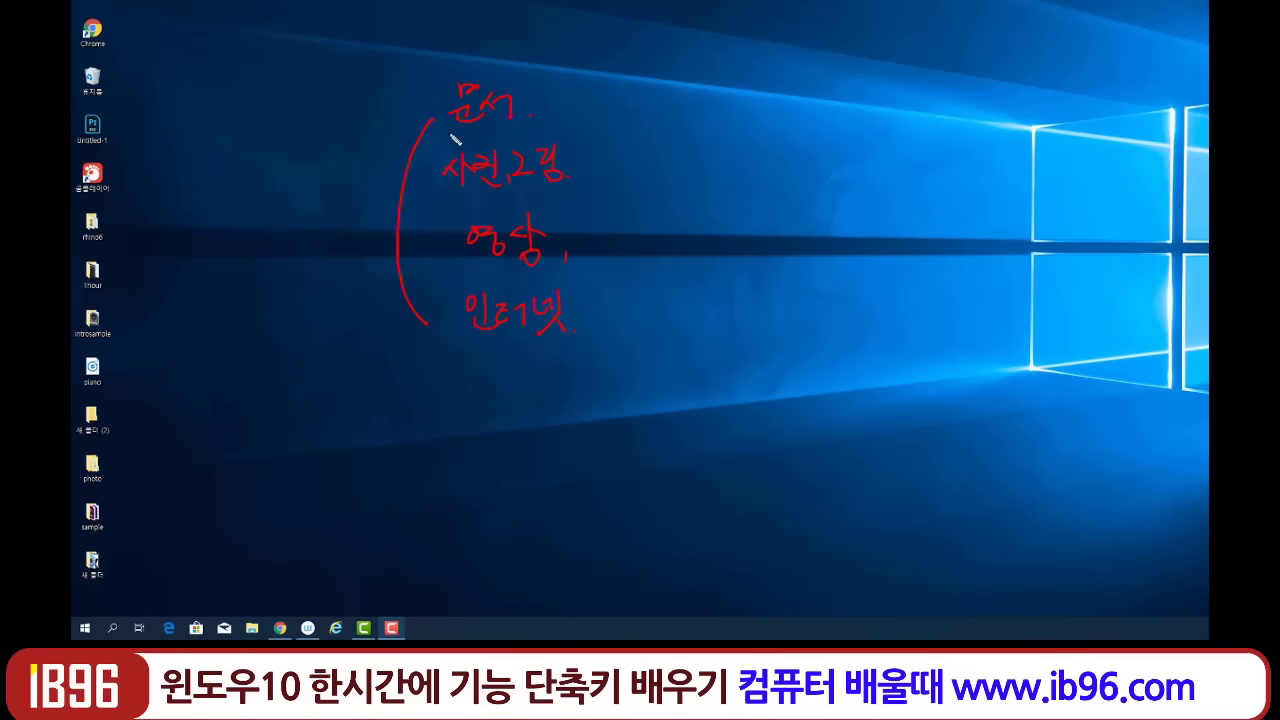
Underline the first three list lines and write 메모장, 워드패드, 그림판 (3D) and media player beside them in red.
{"action": "left_click_drag", "start_coordinate": [452, 131], "coordinate": [772, 146]}
{"action": "left_click_drag", "start_coordinate": [476, 200], "coordinate": [716, 189]}
{"action": "mouse_move", "coordinate": [540, 80]}
{"action": "left_mouse_down"}
{"action": "mouse_move", "coordinate": [548, 132]}
{"action": "mouse_move", "coordinate": [580, 131]}
{"action": "mouse_move", "coordinate": [566, 114]}
{"action": "mouse_move", "coordinate": [618, 103]}
{"action": "mouse_move", "coordinate": [619, 118]}
{"action": "mouse_move", "coordinate": [667, 95]}
{"action": "mouse_move", "coordinate": [668, 112]}
{"action": "left_mouse_up"}
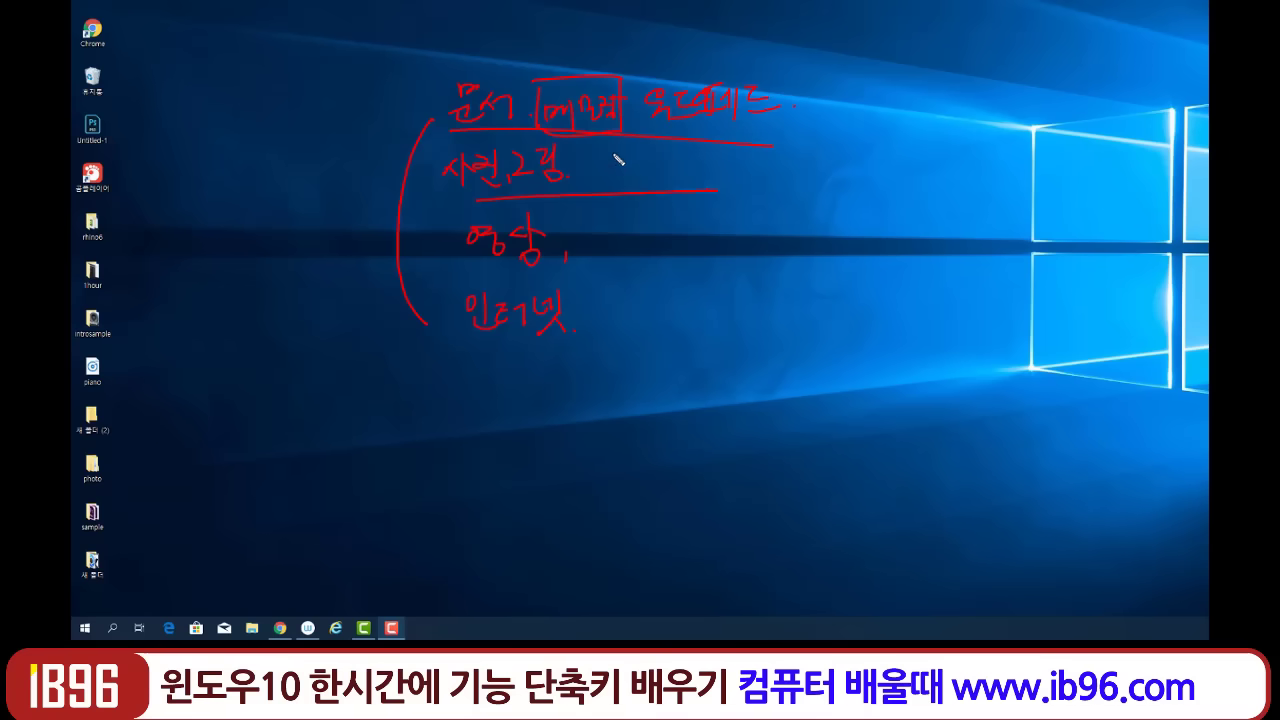
{"action": "mouse_move", "coordinate": [616, 158]}
{"action": "left_mouse_down"}
{"action": "mouse_move", "coordinate": [665, 186]}
{"action": "mouse_move", "coordinate": [681, 163]}
{"action": "mouse_move", "coordinate": [707, 162]}
{"action": "mouse_move", "coordinate": [760, 183]}
{"action": "left_mouse_up"}
{"action": "left_click_drag", "start_coordinate": [472, 278], "coordinate": [544, 276]}
{"action": "mouse_move", "coordinate": [603, 234]}
{"action": "left_mouse_down"}
{"action": "mouse_move", "coordinate": [651, 256]}
{"action": "mouse_move", "coordinate": [727, 254]}
{"action": "mouse_move", "coordinate": [866, 227]}
{"action": "left_mouse_up"}
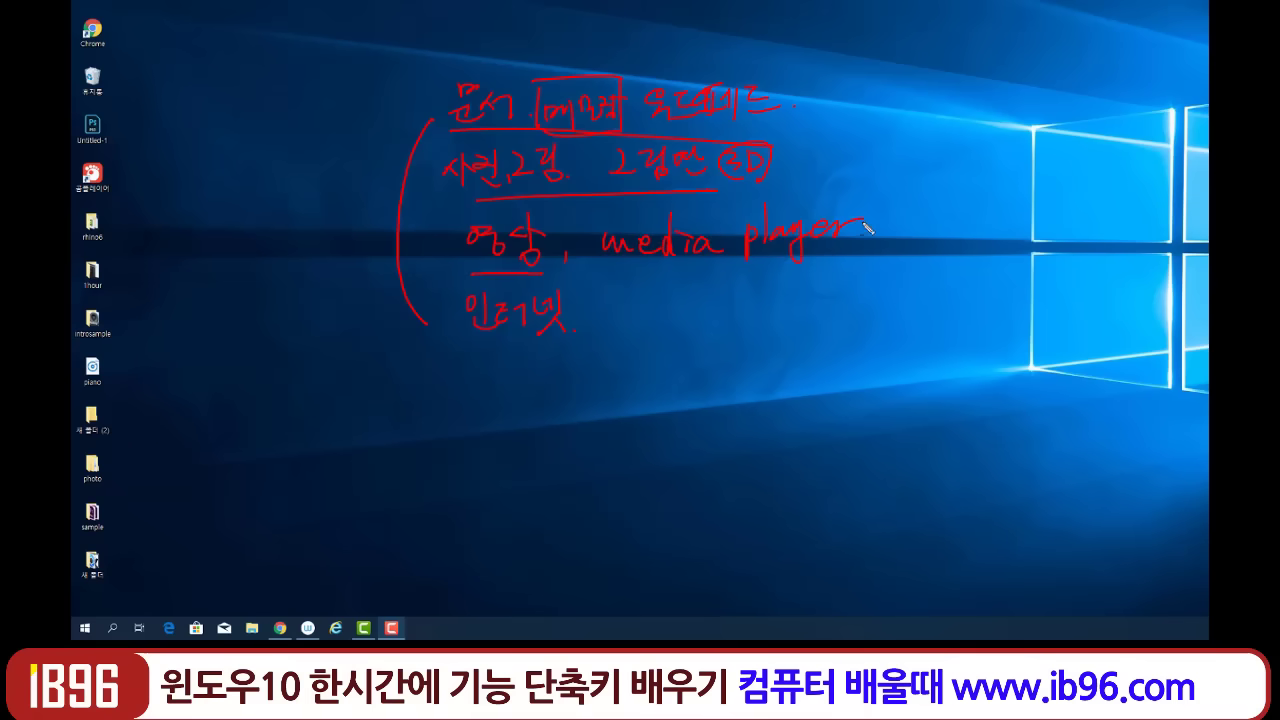
Underline 인터넷, add red handwritten notes beside it, and clear all annotations from the desktop.
{"action": "left_click_drag", "start_coordinate": [468, 348], "coordinate": [573, 351]}
{"action": "left_click_drag", "start_coordinate": [624, 309], "coordinate": [701, 312]}
{"action": "left_click_drag", "start_coordinate": [622, 334], "coordinate": [722, 329]}
{"action": "left_click_drag", "start_coordinate": [746, 320], "coordinate": [801, 310]}
{"action": "mouse_move", "coordinate": [802, 296]}
{"action": "left_mouse_down"}
{"action": "mouse_move", "coordinate": [788, 310]}
{"action": "mouse_move", "coordinate": [886, 304]}
{"action": "mouse_move", "coordinate": [902, 284]}
{"action": "left_mouse_up"}
{"action": "left_click", "coordinate": [907, 294]}
{"action": "key", "text": "Escape"}
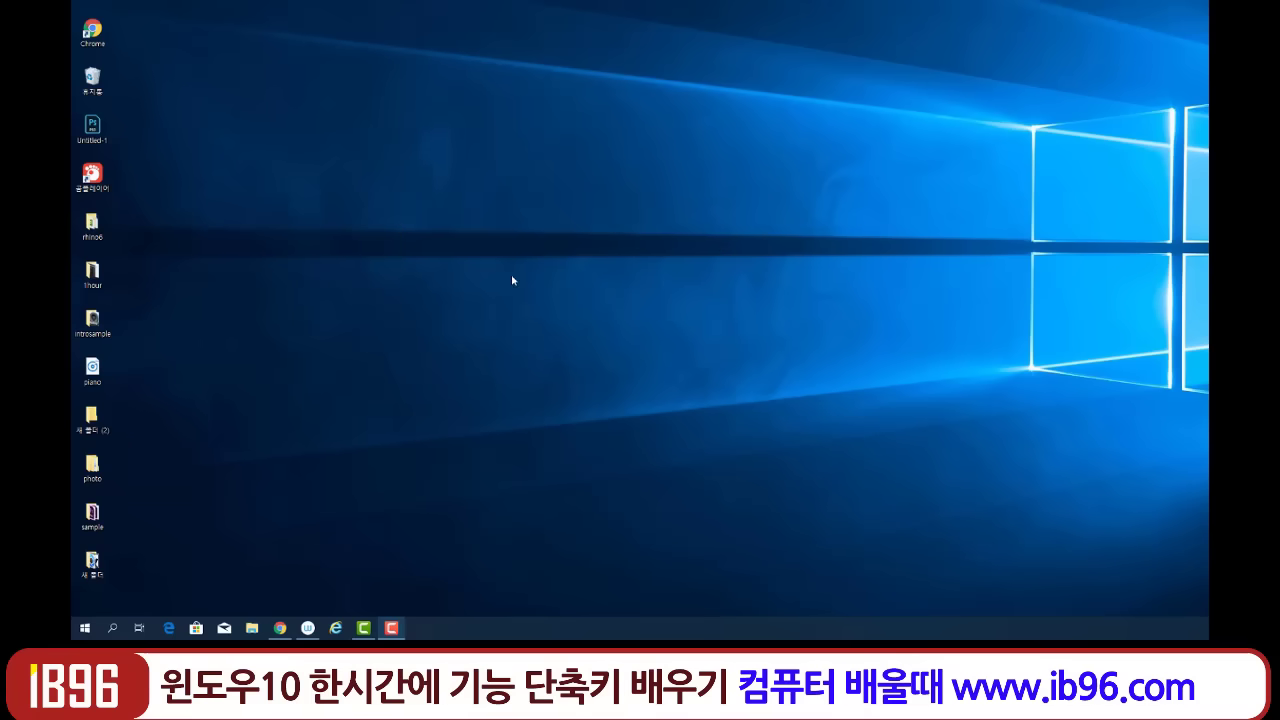
Expand the Windows 보조프로그램 folder in the Start menu's app list.
{"action": "left_click", "coordinate": [85, 628]}
{"action": "scroll", "coordinate": [168, 443], "scroll_direction": "down", "scroll_amount": 10}
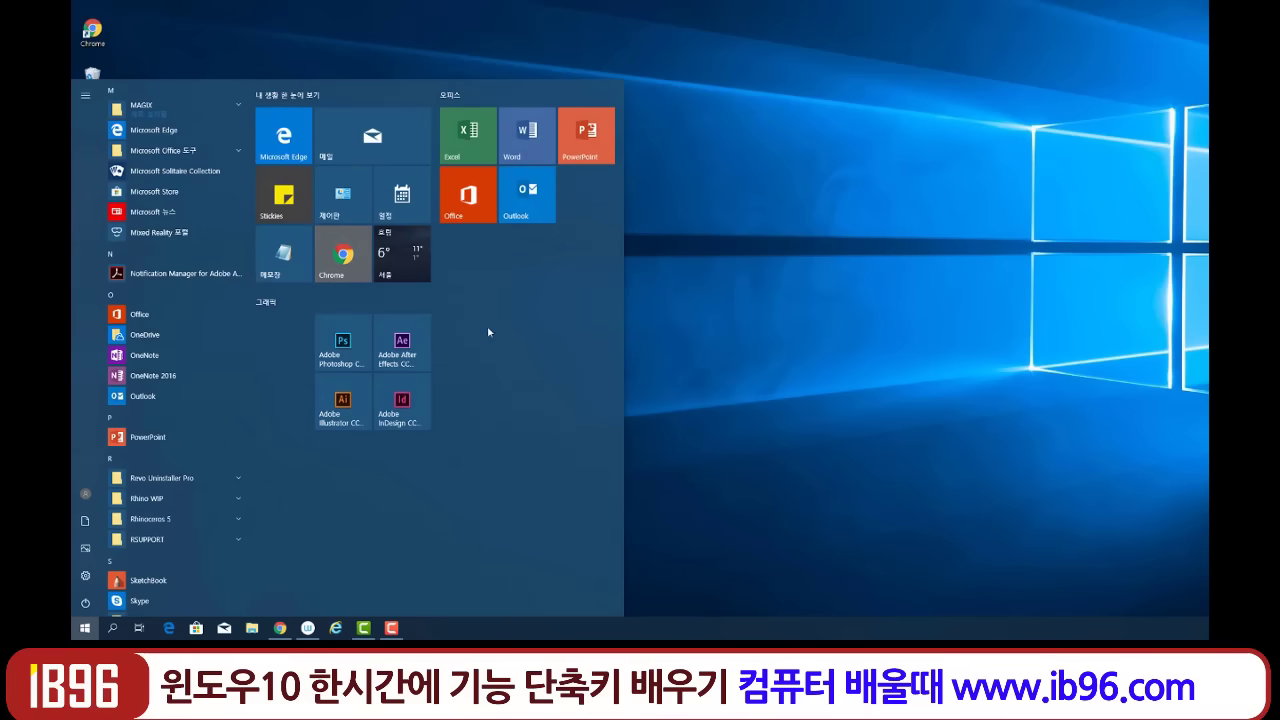
{"action": "scroll", "coordinate": [163, 470], "scroll_direction": "down", "scroll_amount": 4}
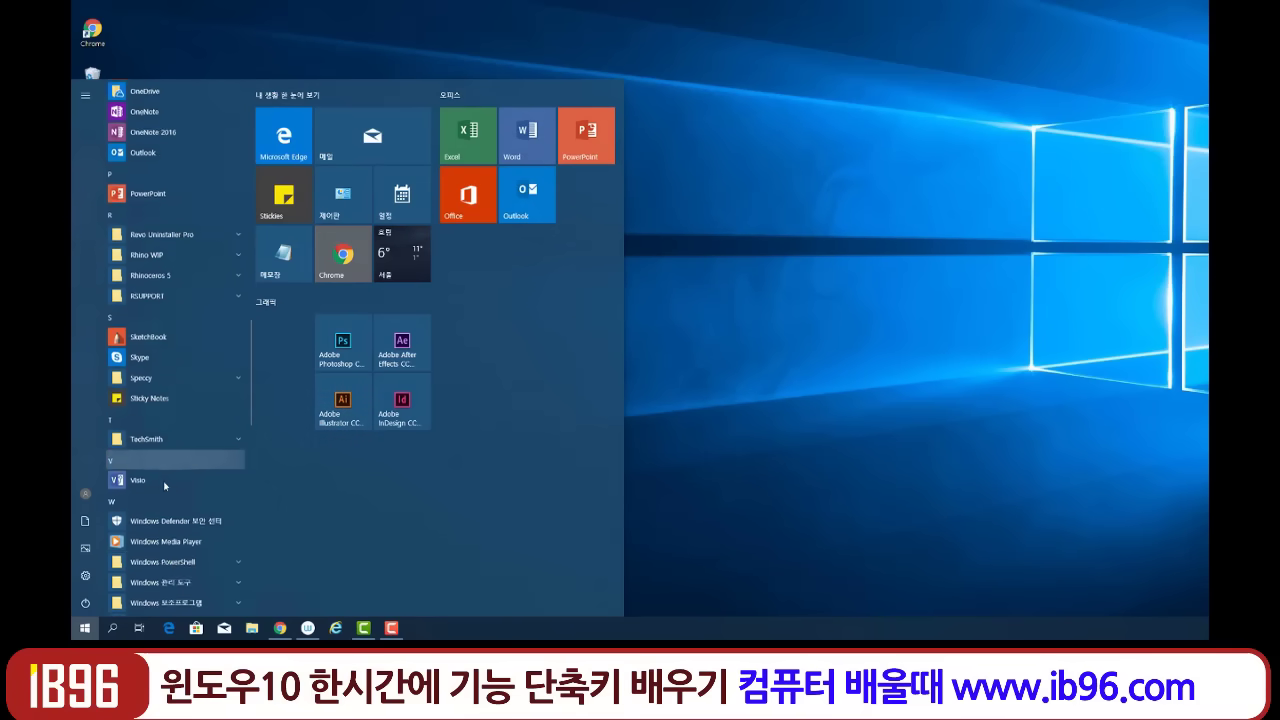
{"action": "scroll", "coordinate": [165, 486], "scroll_direction": "down", "scroll_amount": 3}
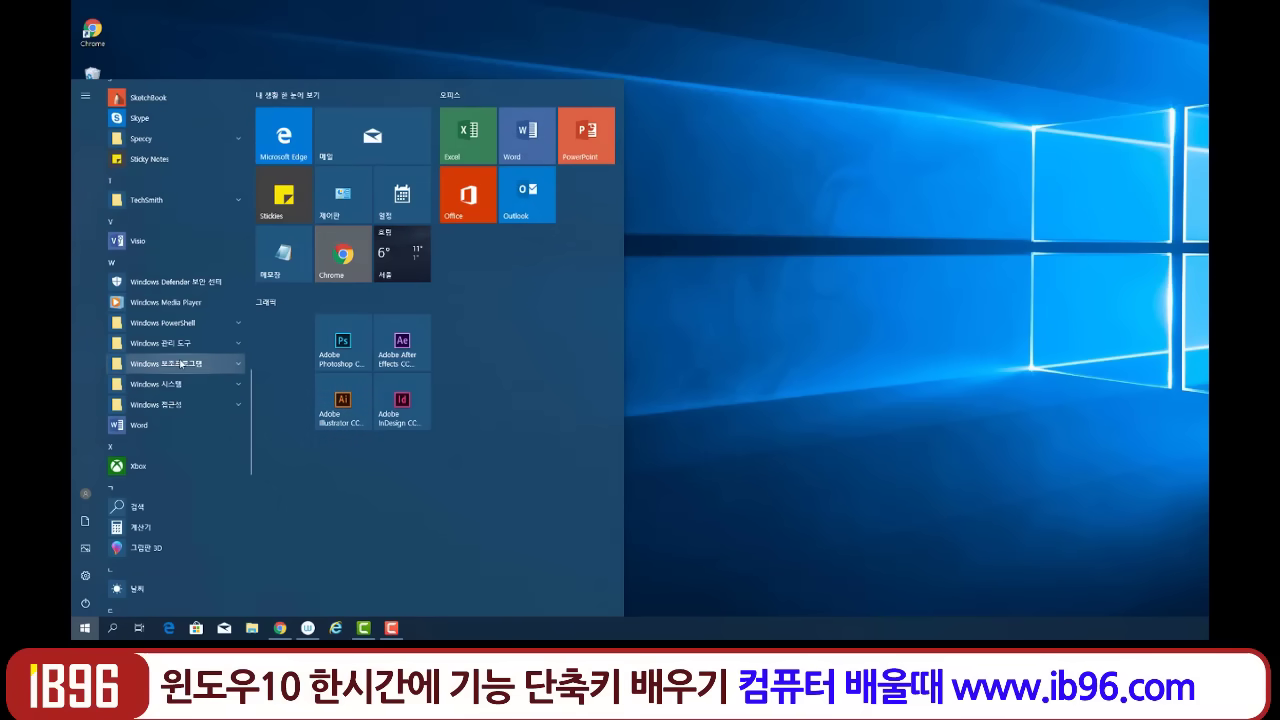
{"action": "left_click", "coordinate": [181, 364]}
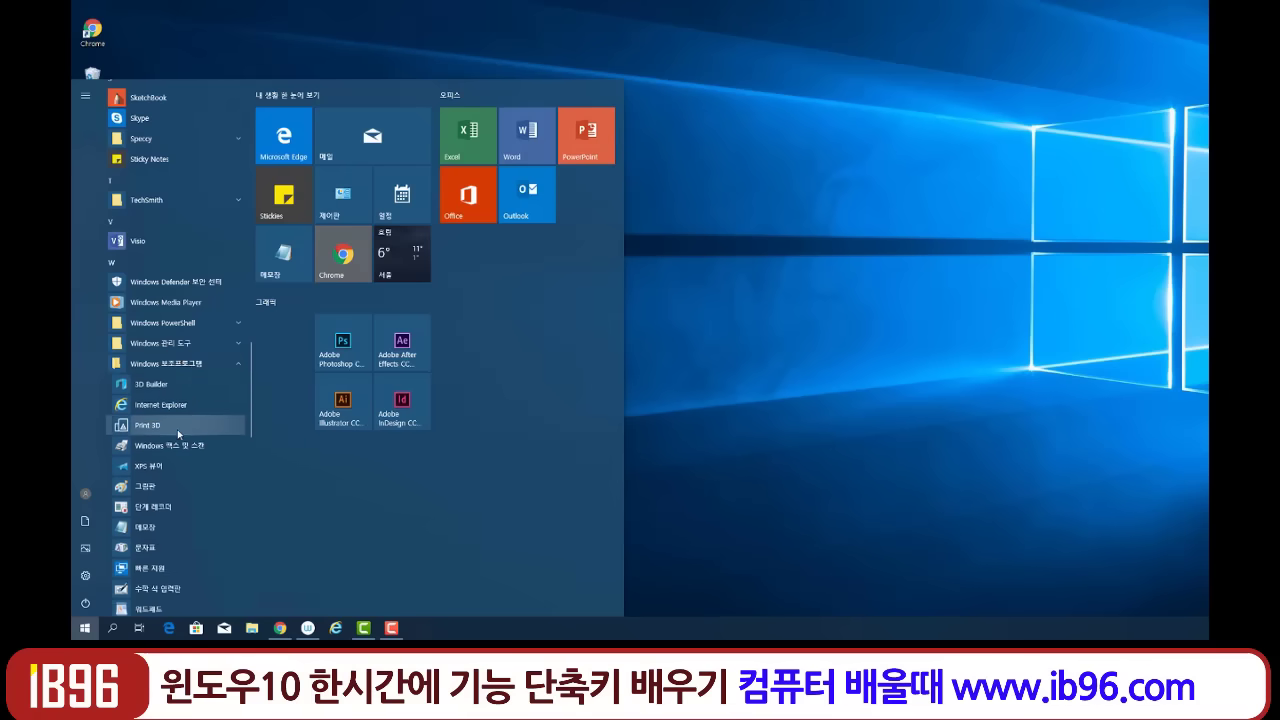
Launch 메모장 from the Windows 보조프로그램 folder and move its window to the middle of the desktop.
{"action": "scroll", "coordinate": [178, 430], "scroll_direction": "down", "scroll_amount": 3}
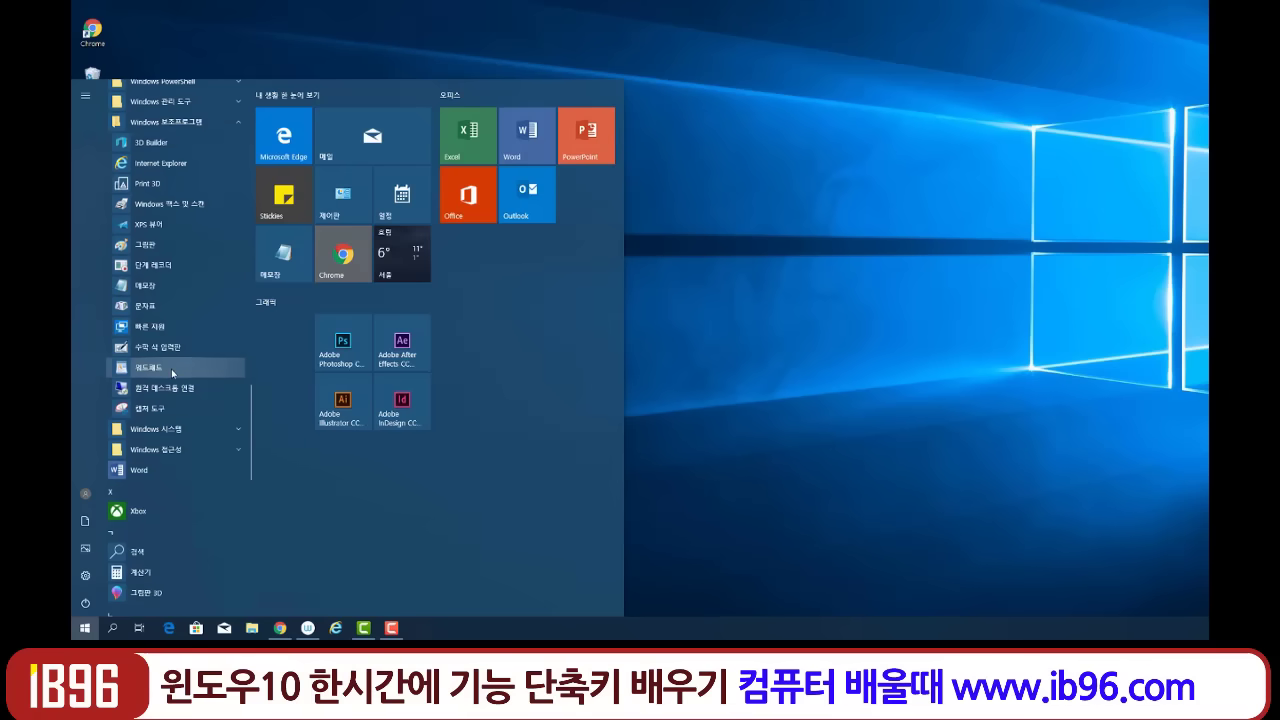
{"action": "left_click", "coordinate": [158, 287]}
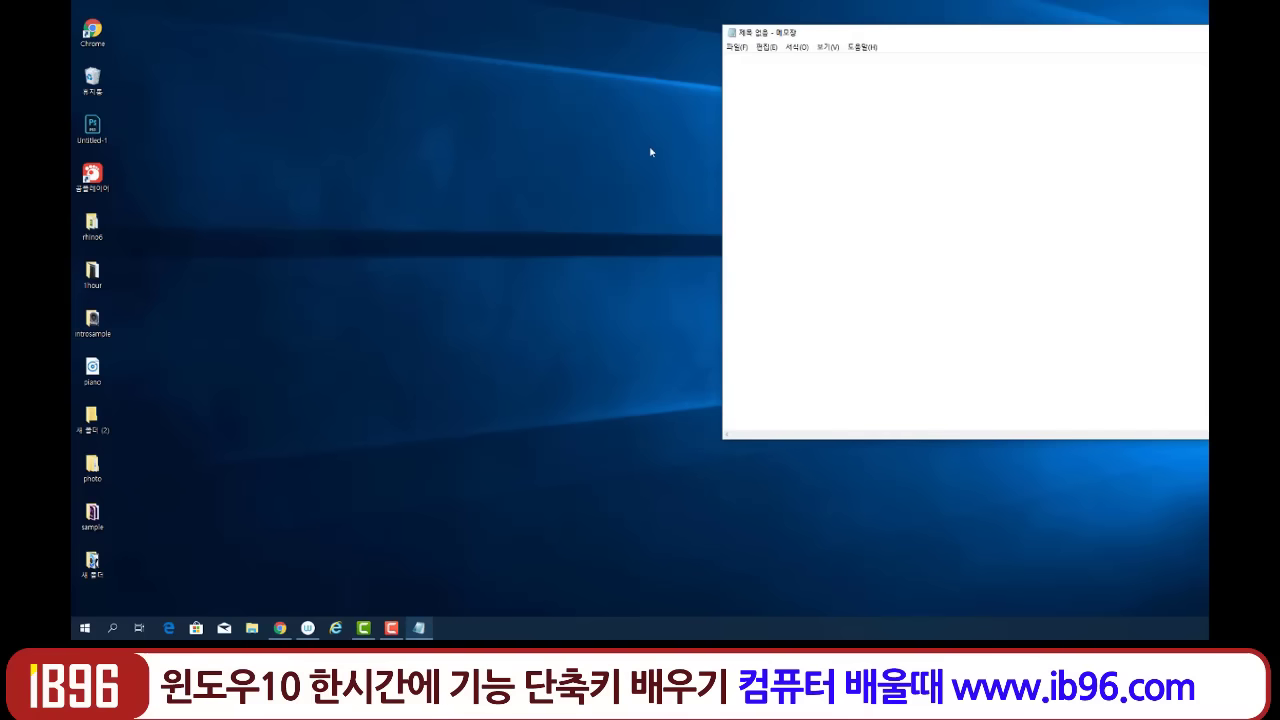
{"action": "left_click_drag", "start_coordinate": [824, 34], "coordinate": [450, 57]}
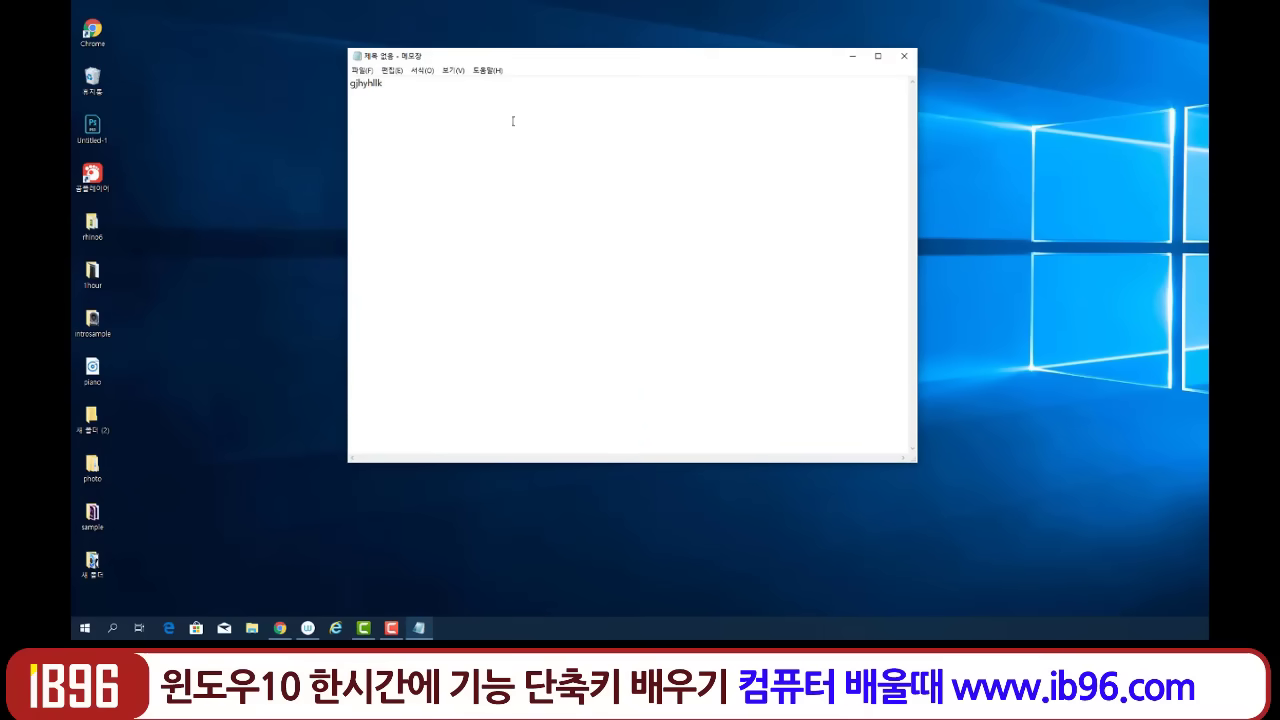
Enter the sample lines gjhyhllk, fgjfghj and ghjnfg in the blank note and select all the text.
{"action": "left_click", "coordinate": [422, 70]}
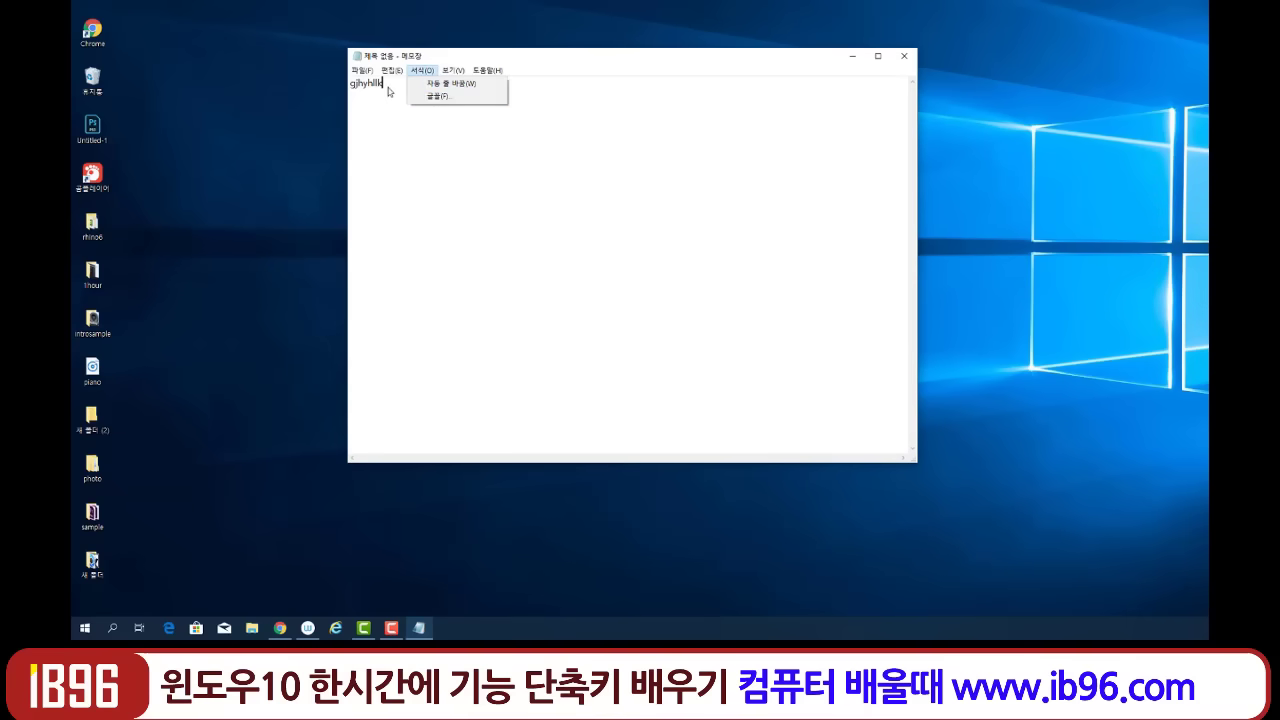
{"action": "left_click", "coordinate": [421, 110]}
{"action": "type", "text": "fgjfghj"}
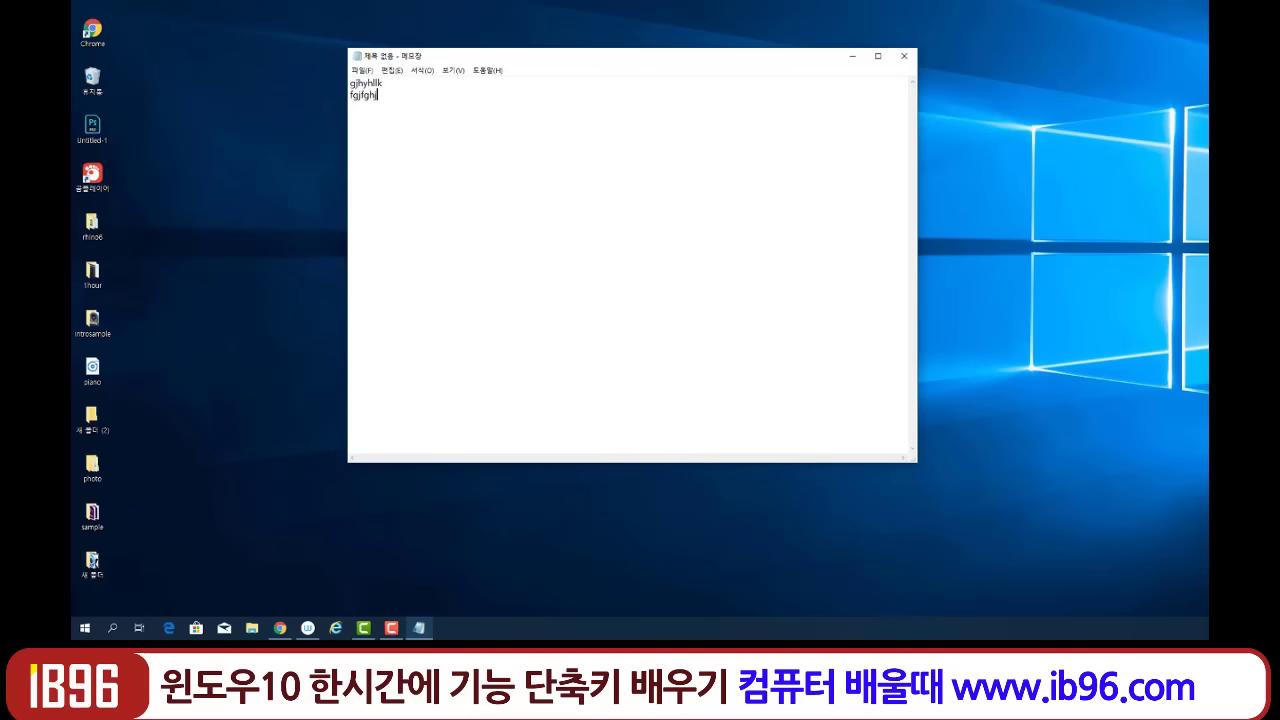
{"action": "key", "text": "Return"}
{"action": "type", "text": "ghjnfg"}
{"action": "key", "text": "ctrl+a"}
Look over the note's editing commands and open the Save As dialog for the untitled note.
{"action": "key", "text": "alt+e"}
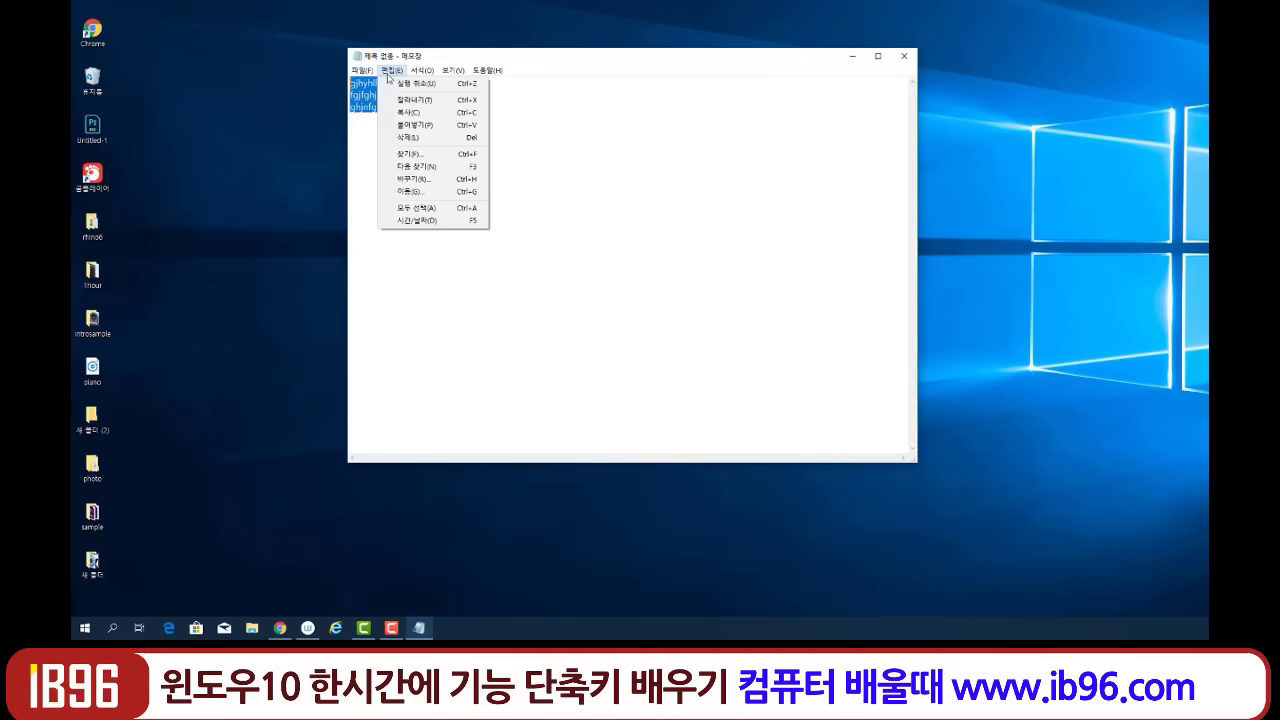
{"action": "left_click", "coordinate": [365, 71]}
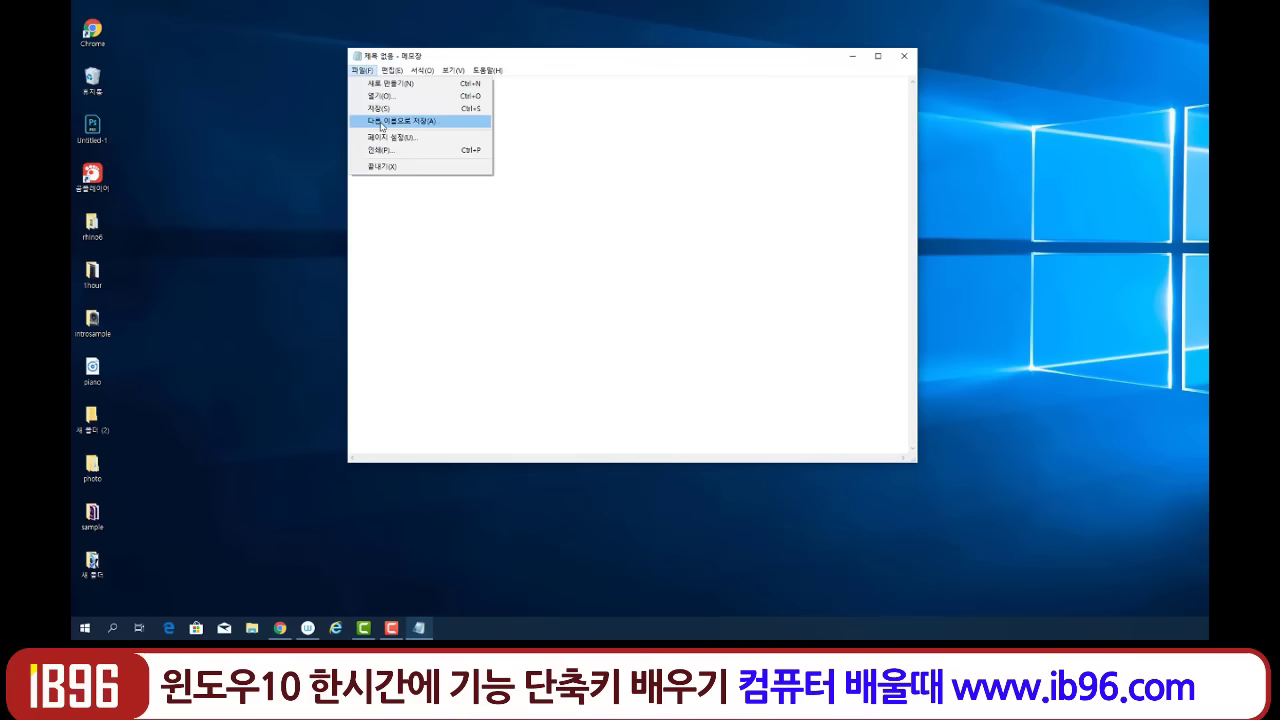
{"action": "left_click", "coordinate": [381, 122]}
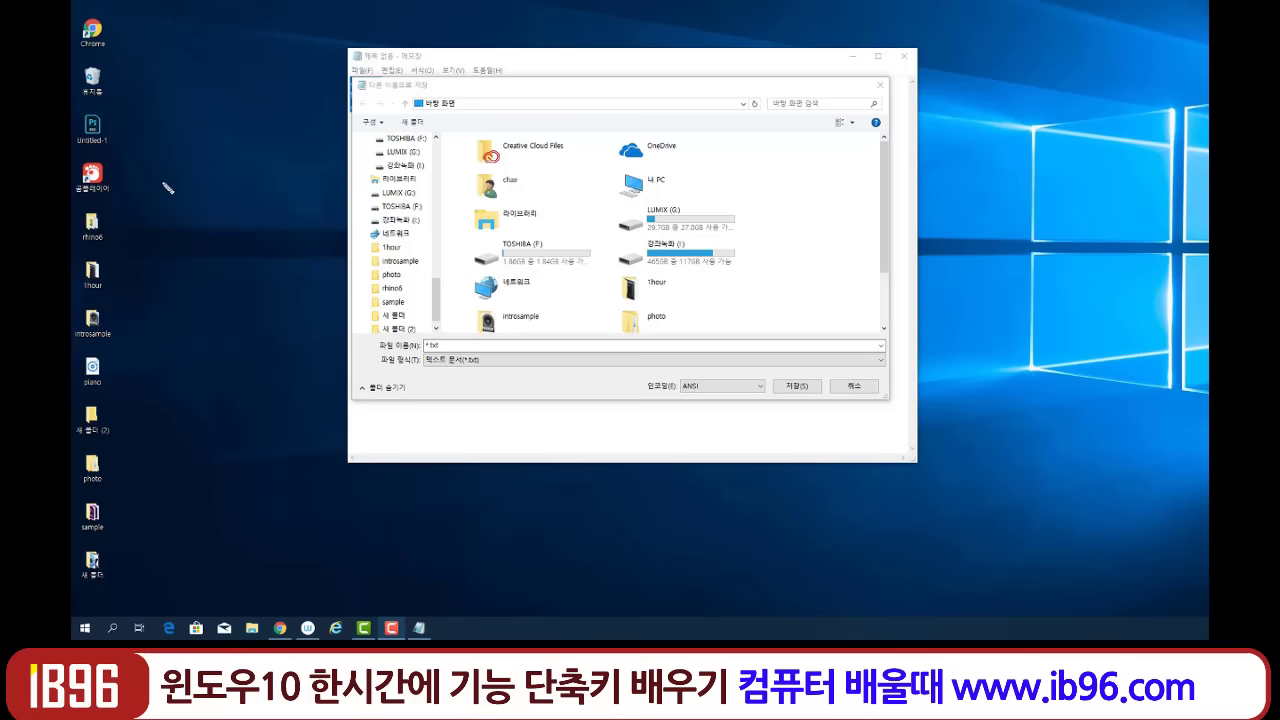
Handwrite .txt, a rectangle, and the words word and HWP in red on the desktop, underlining and circling the two words.
{"action": "mouse_move", "coordinate": [162, 183]}
{"action": "left_mouse_down"}
{"action": "mouse_move", "coordinate": [251, 180]}
{"action": "mouse_move", "coordinate": [268, 166]}
{"action": "mouse_move", "coordinate": [260, 190]}
{"action": "mouse_move", "coordinate": [273, 183]}
{"action": "left_mouse_up"}
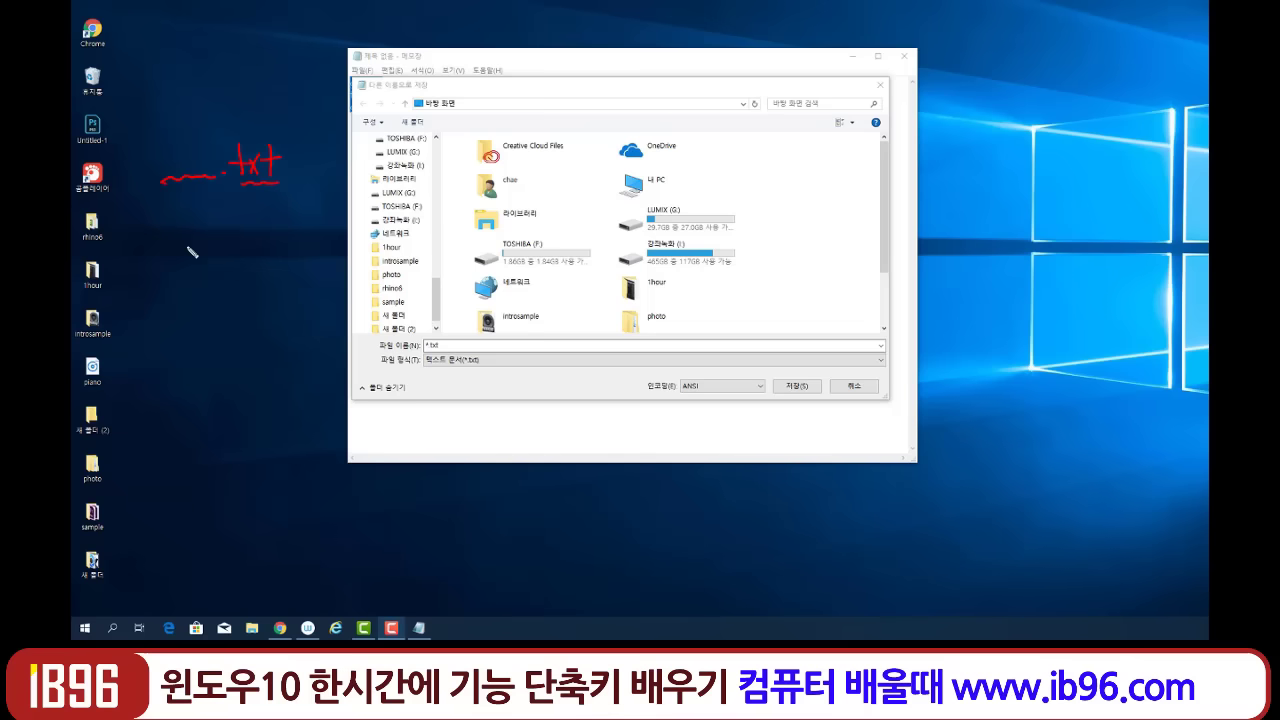
{"action": "left_click", "coordinate": [212, 237]}
{"action": "left_click_drag", "start_coordinate": [190, 238], "coordinate": [266, 270]}
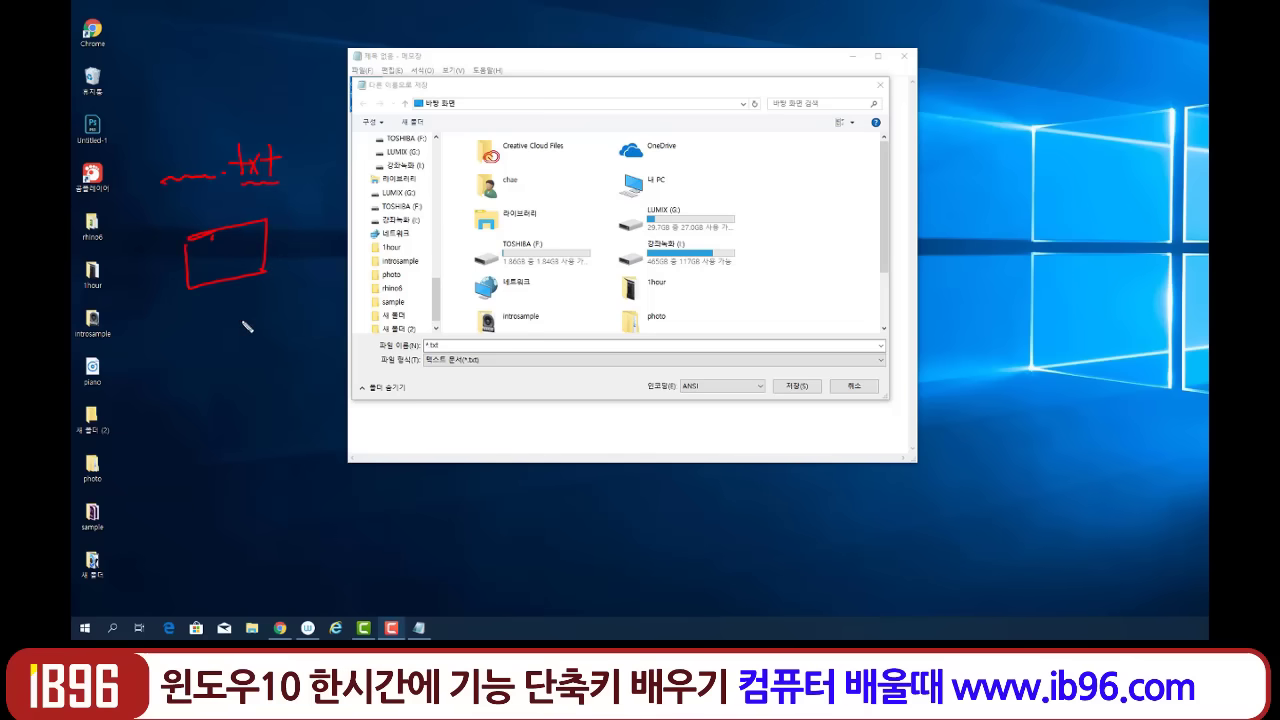
{"action": "left_click_drag", "start_coordinate": [206, 327], "coordinate": [274, 334]}
{"action": "mouse_move", "coordinate": [220, 376]}
{"action": "left_mouse_down"}
{"action": "mouse_move", "coordinate": [226, 392]}
{"action": "mouse_move", "coordinate": [250, 380]}
{"action": "mouse_move", "coordinate": [272, 398]}
{"action": "mouse_move", "coordinate": [294, 382]}
{"action": "left_mouse_up"}
{"action": "mouse_move", "coordinate": [272, 318]}
{"action": "left_mouse_down"}
{"action": "mouse_move", "coordinate": [284, 314]}
{"action": "mouse_move", "coordinate": [296, 352]}
{"action": "left_mouse_up"}
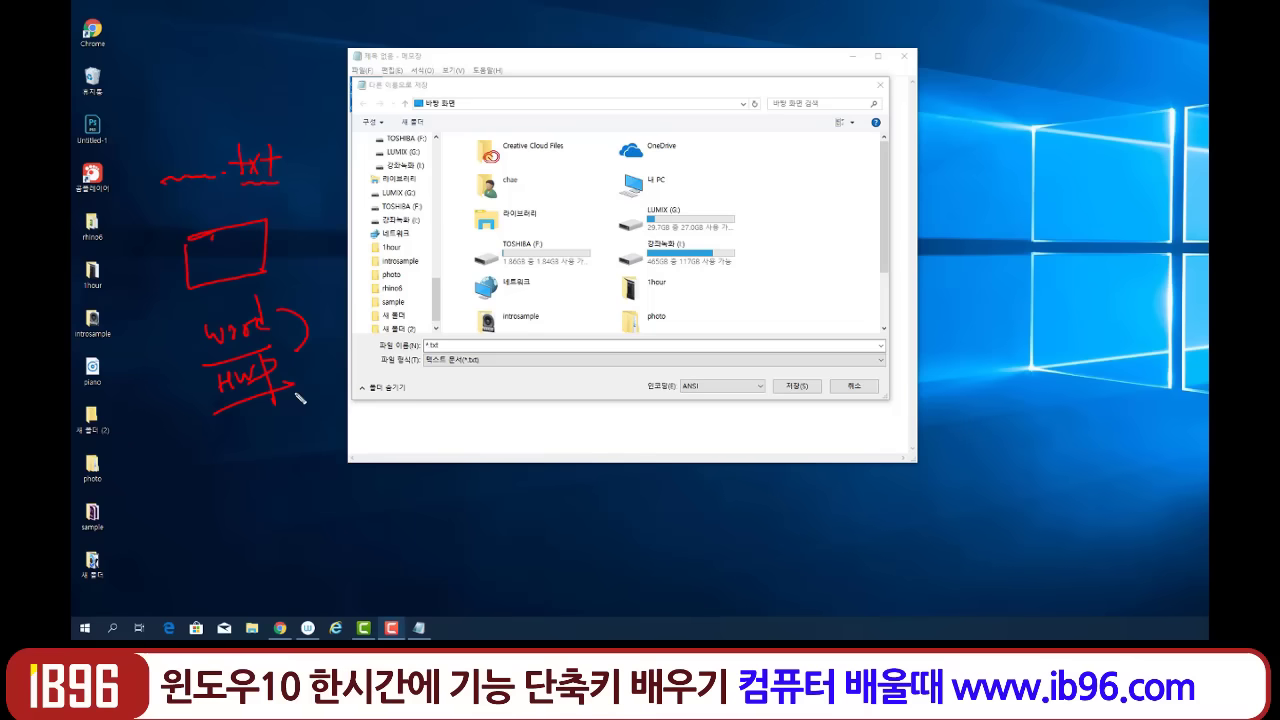
{"action": "mouse_move", "coordinate": [298, 398]}
{"action": "left_mouse_down"}
{"action": "mouse_move", "coordinate": [234, 296]}
{"action": "mouse_move", "coordinate": [285, 417]}
{"action": "left_mouse_up"}
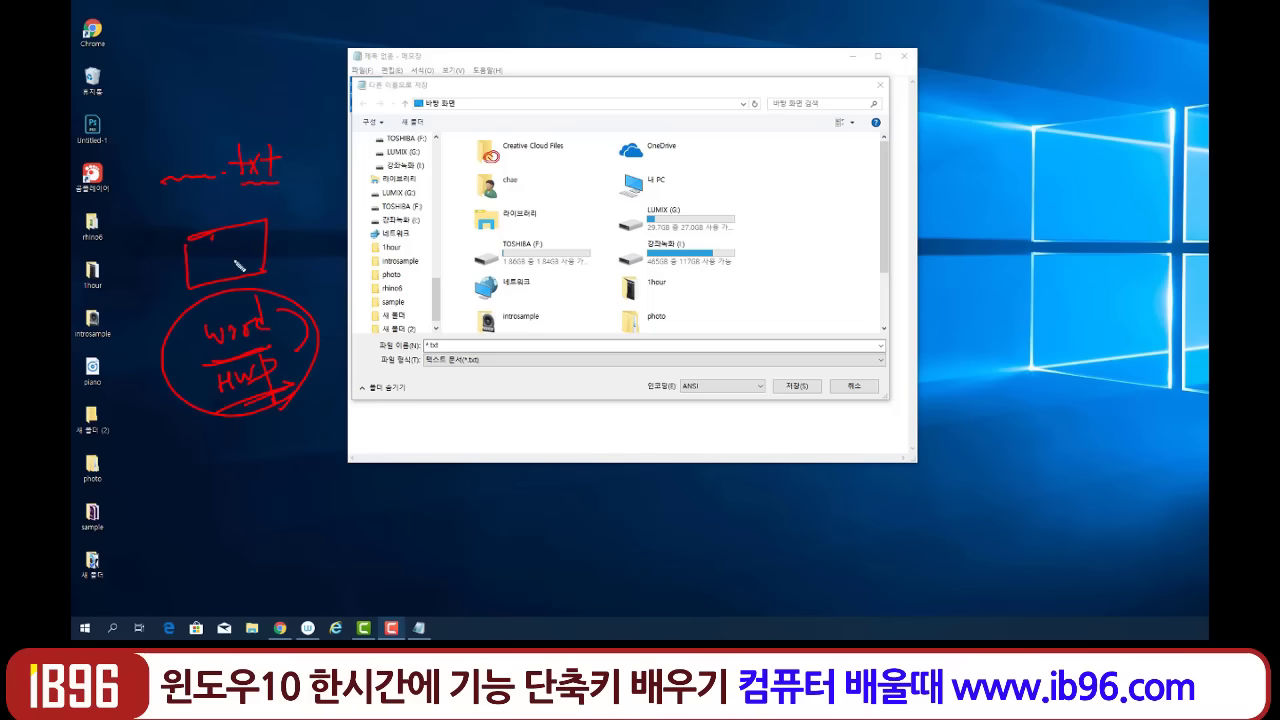
Circle the handwritten txt in red, draw extra marks beside it, and clear all annotations from the screen.
{"action": "mouse_move", "coordinate": [270, 190]}
{"action": "left_mouse_down"}
{"action": "mouse_move", "coordinate": [222, 160]}
{"action": "mouse_move", "coordinate": [266, 205]}
{"action": "left_mouse_up"}
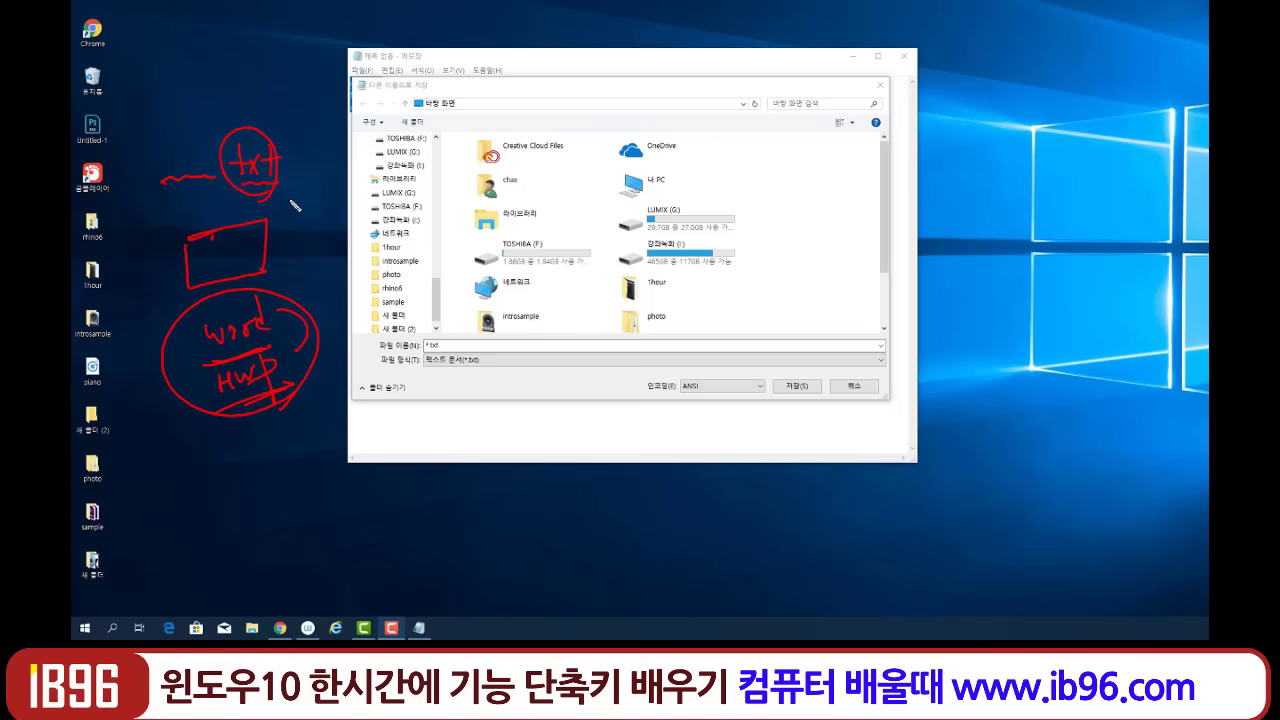
{"action": "left_click_drag", "start_coordinate": [310, 158], "coordinate": [345, 140]}
{"action": "left_click_drag", "start_coordinate": [310, 182], "coordinate": [330, 200]}
{"action": "left_click_drag", "start_coordinate": [330, 182], "coordinate": [310, 200]}
{"action": "key", "text": "Escape"}
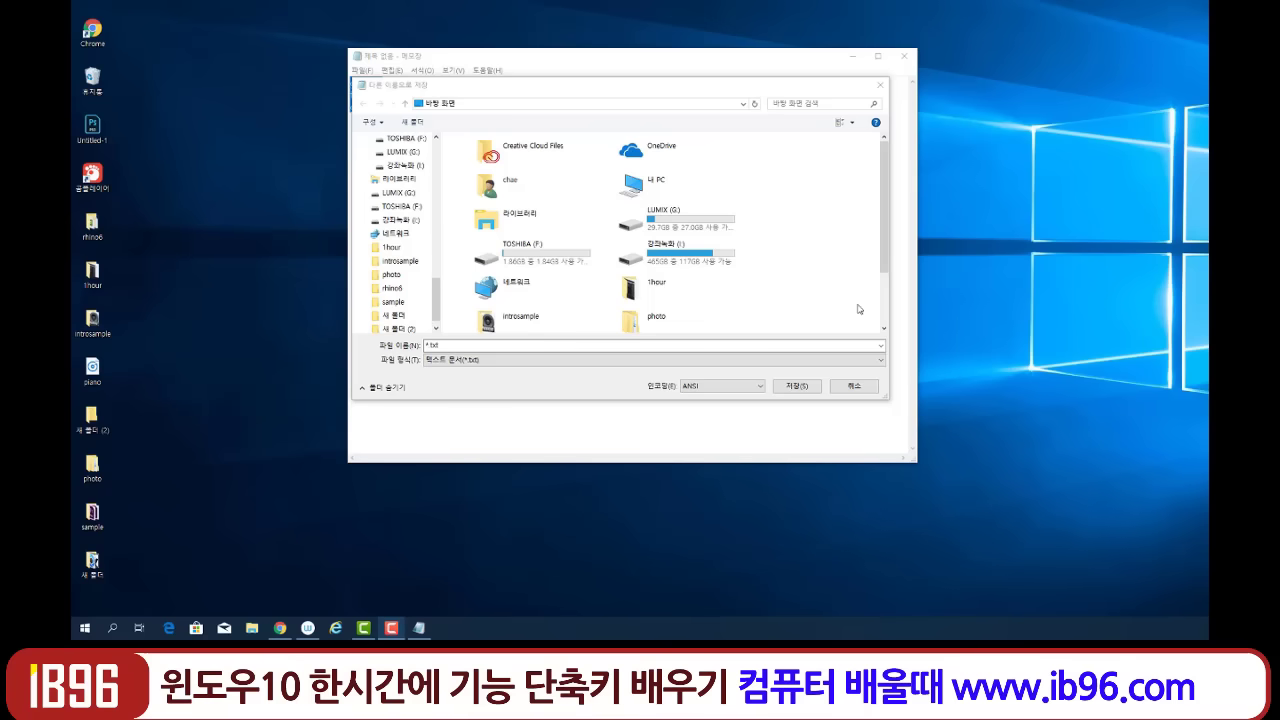
Save the note as test.txt on the desktop (바탕 화면) and close 메모장.
{"action": "left_click", "coordinate": [632, 375]}
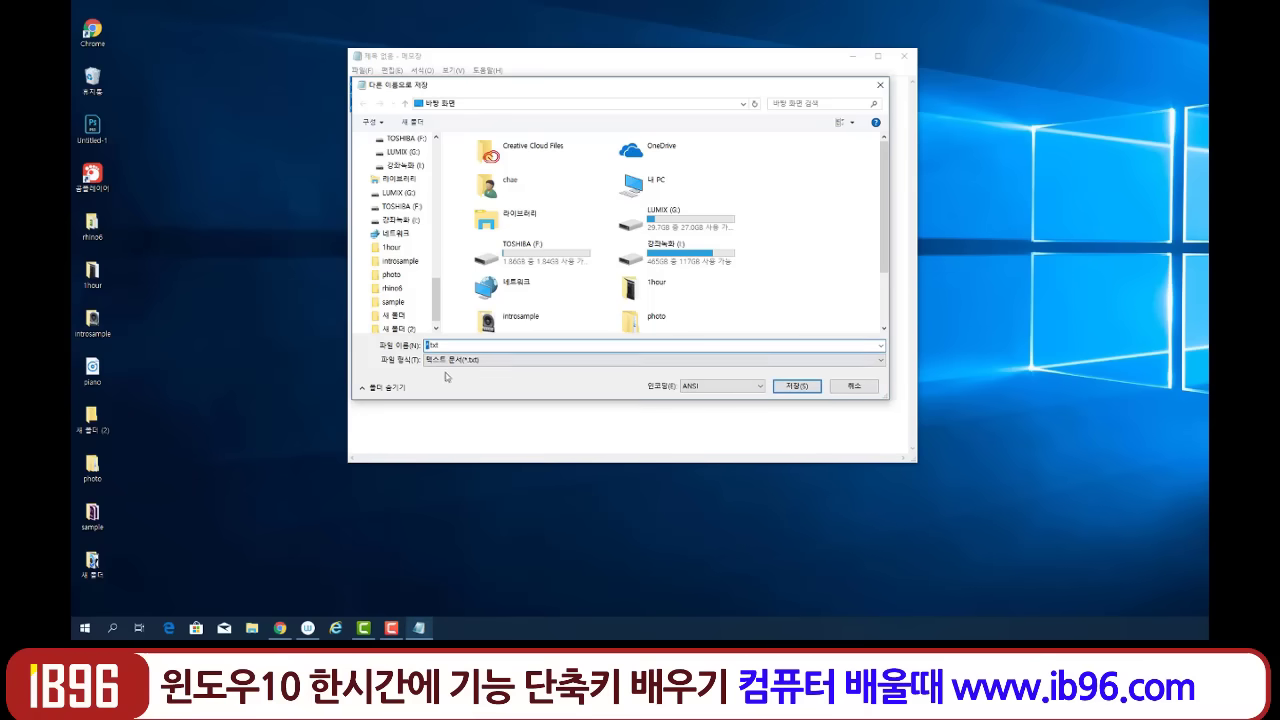
{"action": "type", "text": "test"}
{"action": "scroll", "coordinate": [440, 264], "scroll_direction": "up", "scroll_amount": 1}
{"action": "scroll", "coordinate": [440, 264], "scroll_direction": "up", "scroll_amount": 5}
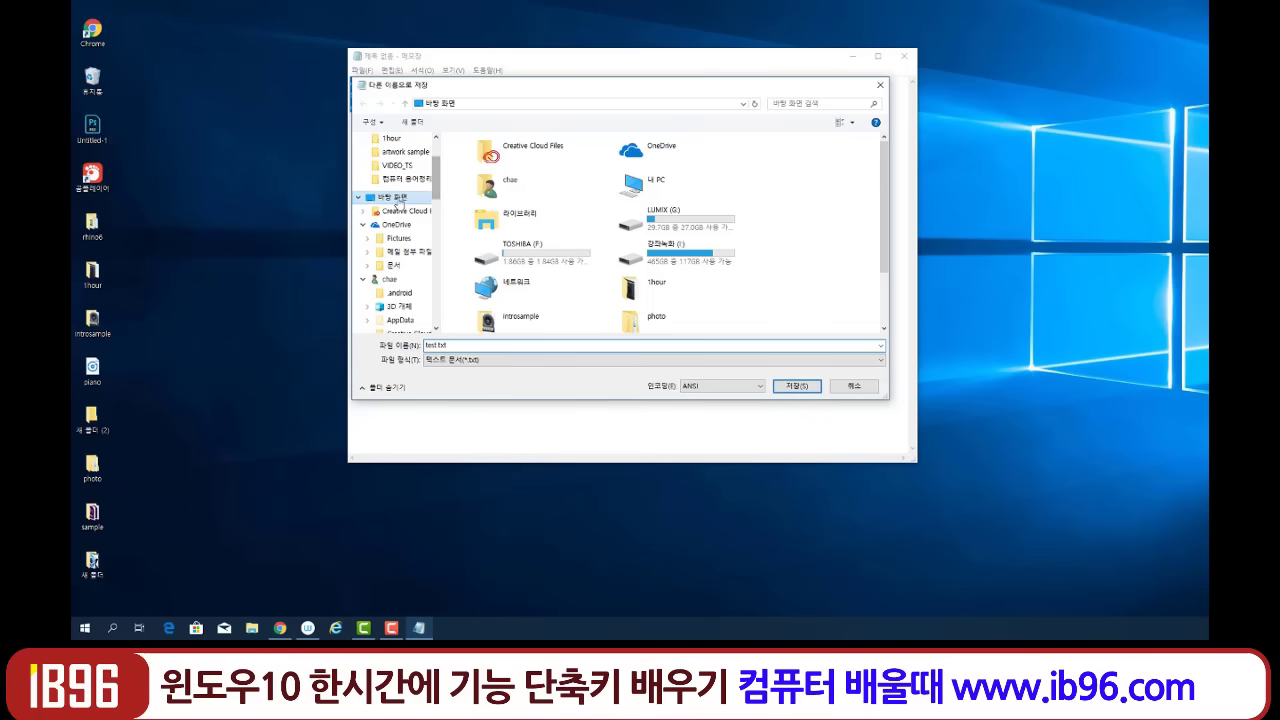
{"action": "left_click", "coordinate": [782, 385]}
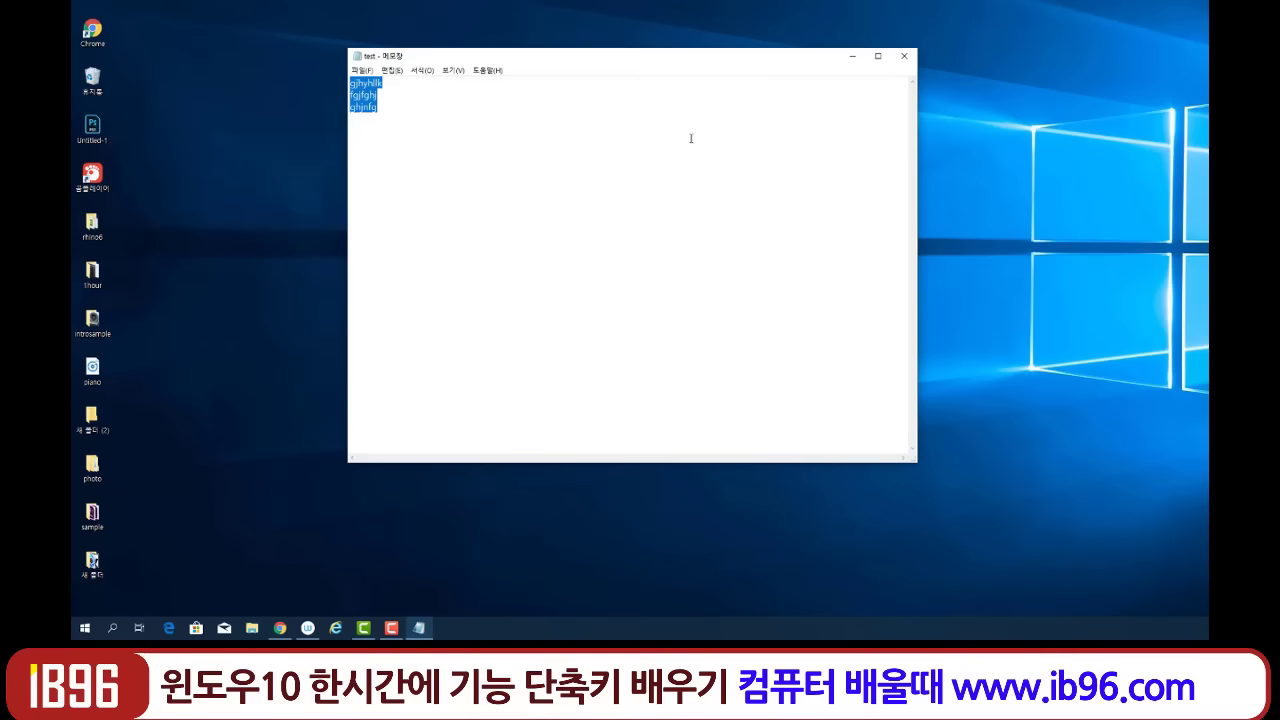
{"action": "left_click", "coordinate": [904, 56]}
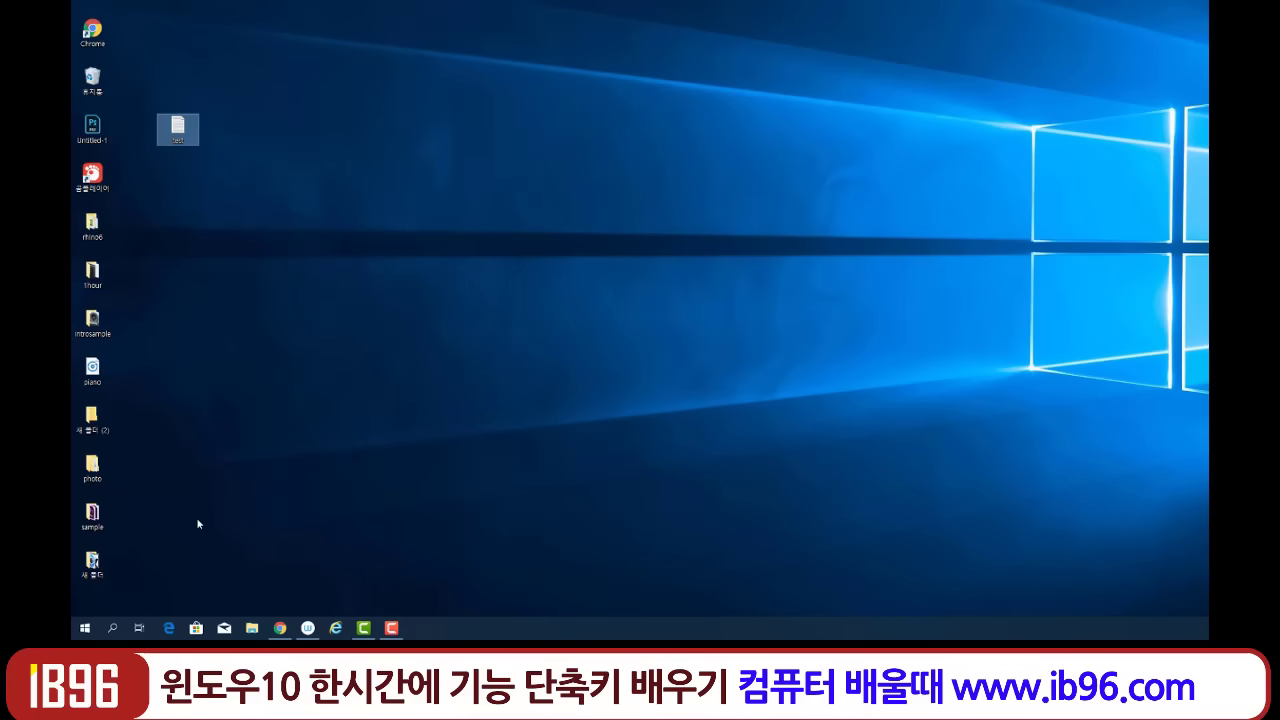
View the desktop's test text file in Chrome, close the browser, and move the file to the Recycle Bin.
{"action": "key", "text": "super+5"}
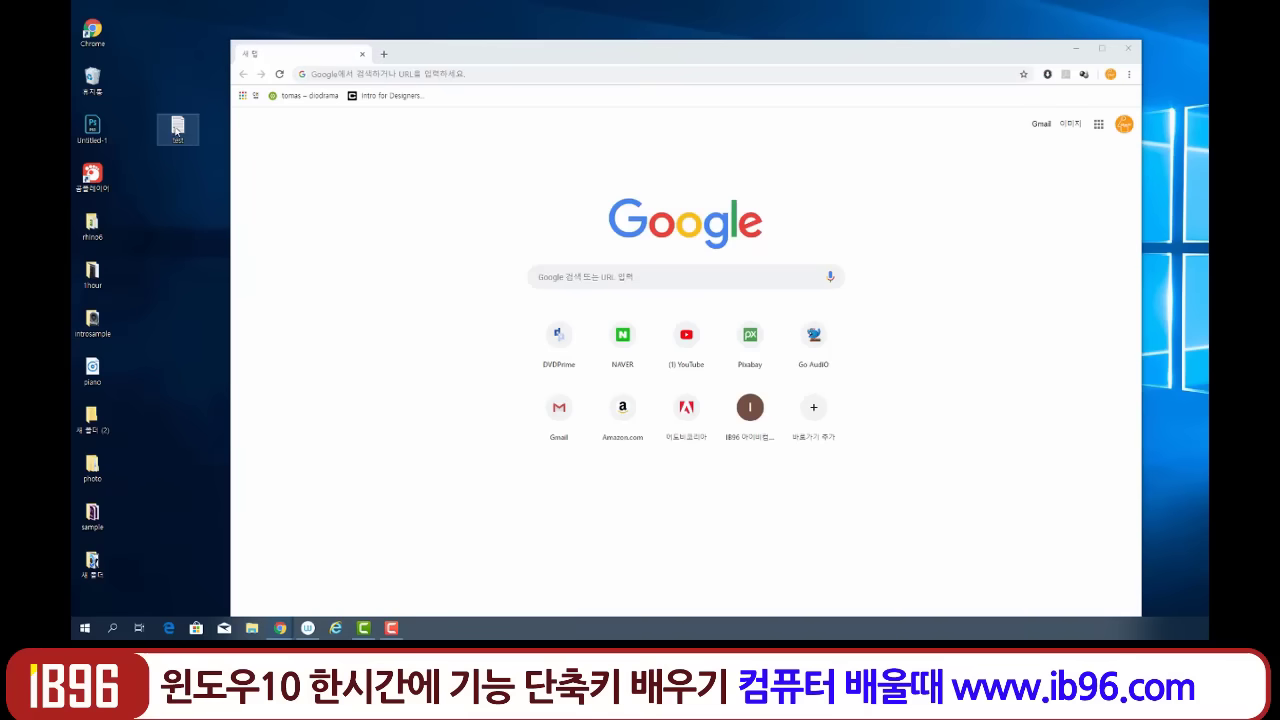
{"action": "left_click_drag", "start_coordinate": [175, 130], "coordinate": [400, 178]}
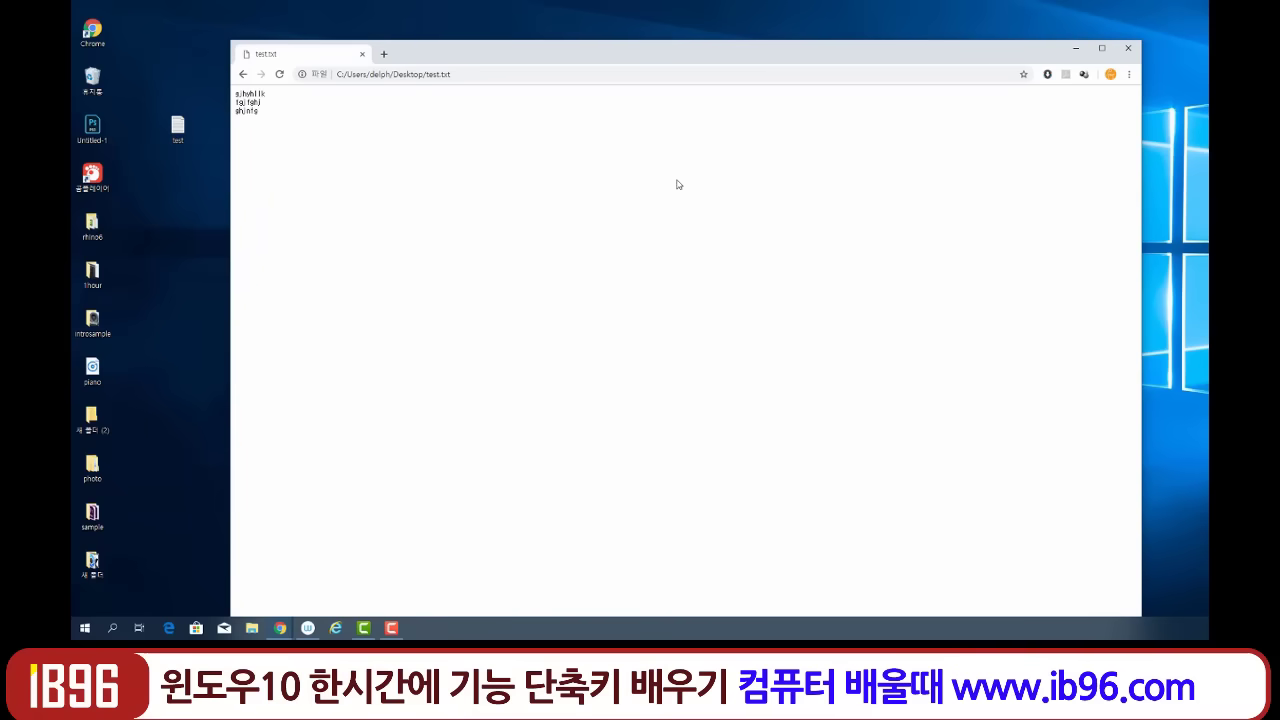
{"action": "key", "text": "alt+Left"}
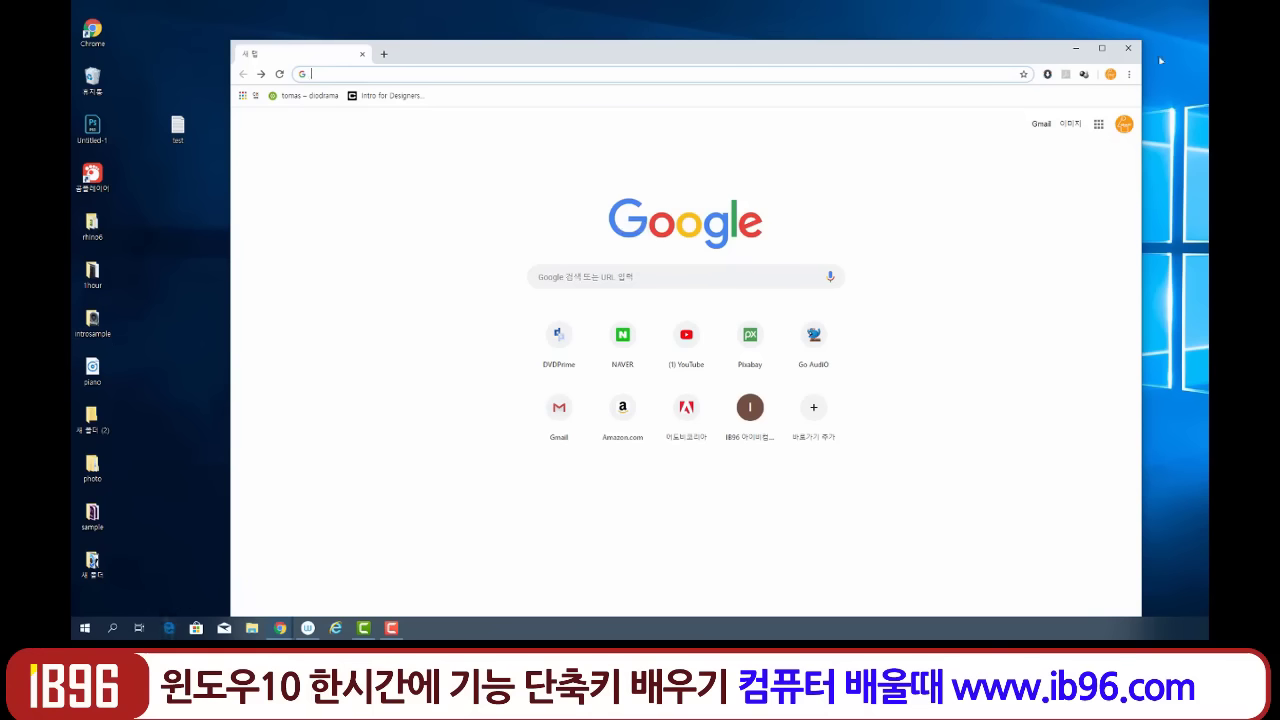
{"action": "left_click", "coordinate": [1129, 49]}
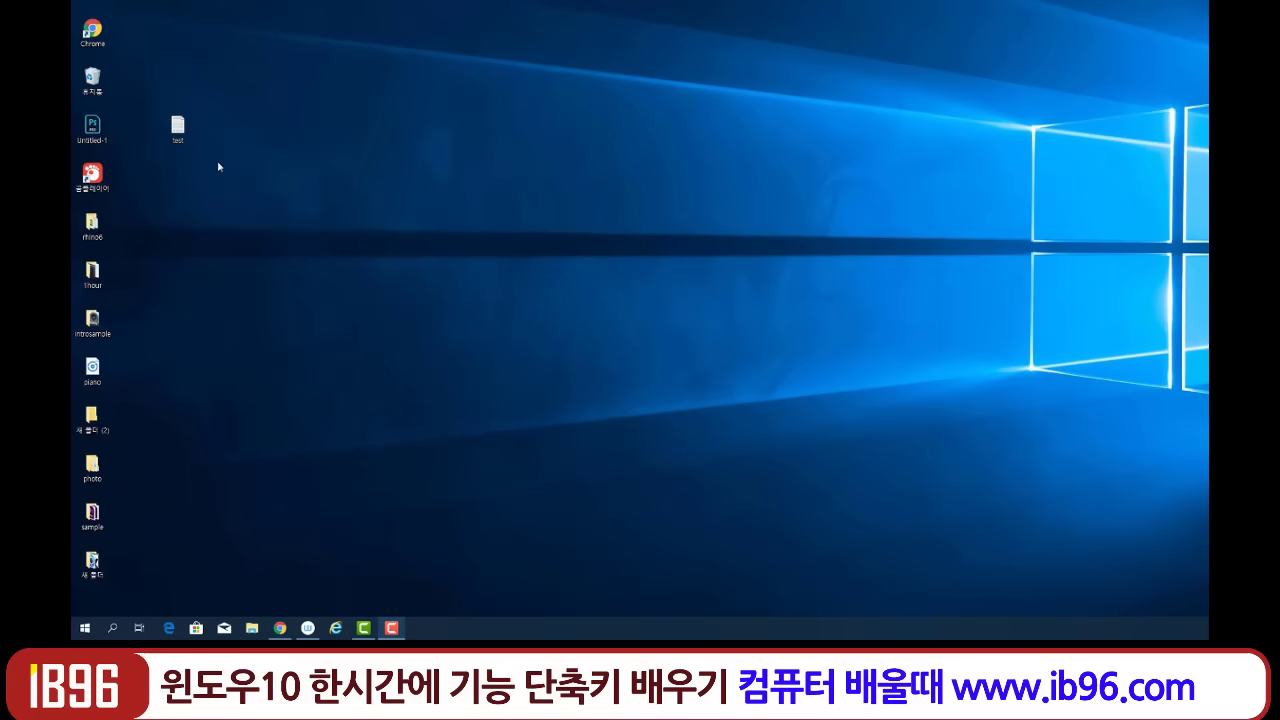
{"action": "left_click_drag", "start_coordinate": [177, 127], "coordinate": [92, 78]}
Launch 워드패드 from the Windows 보조프로그램 folder and move its window to the middle of the desktop.
{"action": "left_click", "coordinate": [85, 628]}
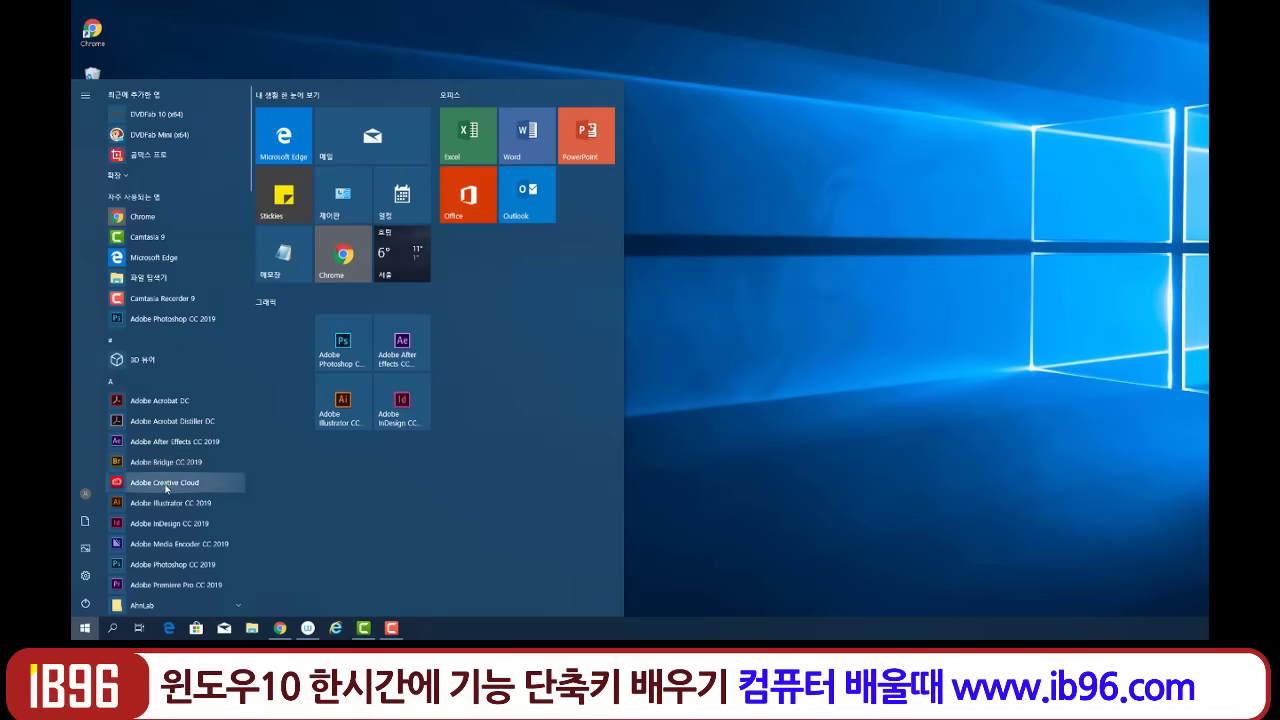
{"action": "scroll", "coordinate": [166, 488], "scroll_direction": "down", "scroll_amount": 20}
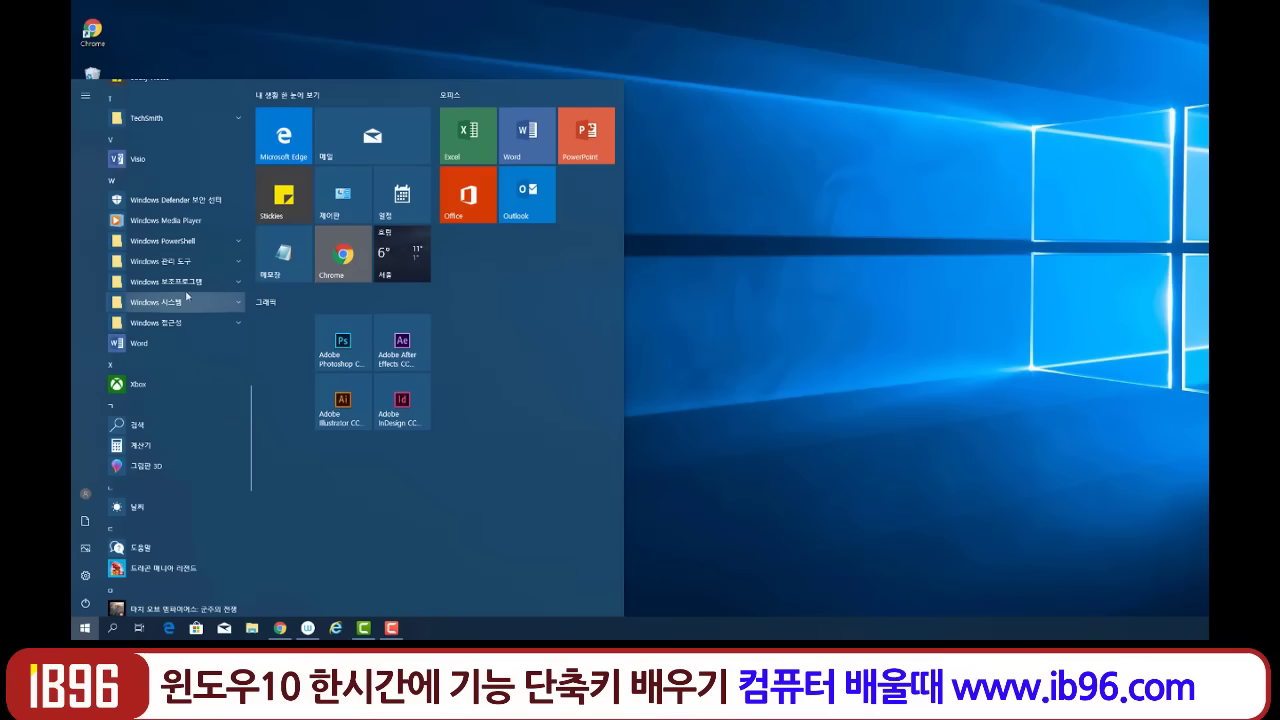
{"action": "left_click", "coordinate": [180, 281]}
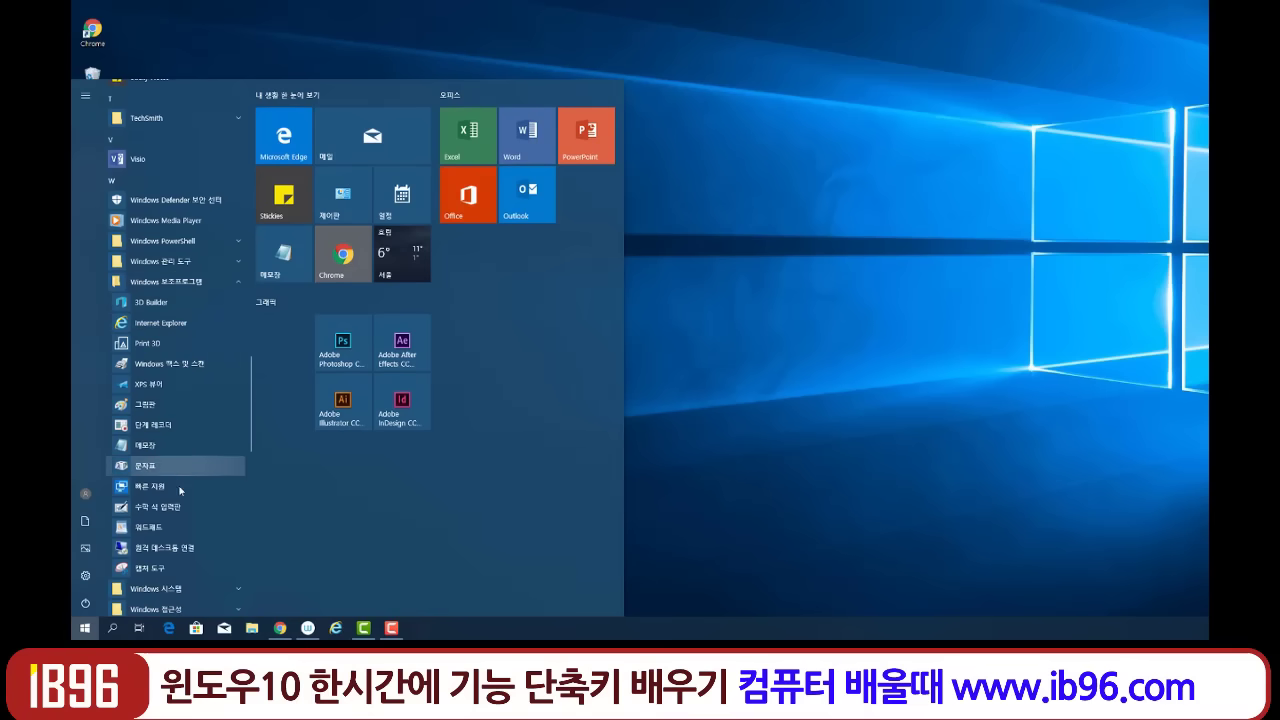
{"action": "left_click", "coordinate": [177, 527]}
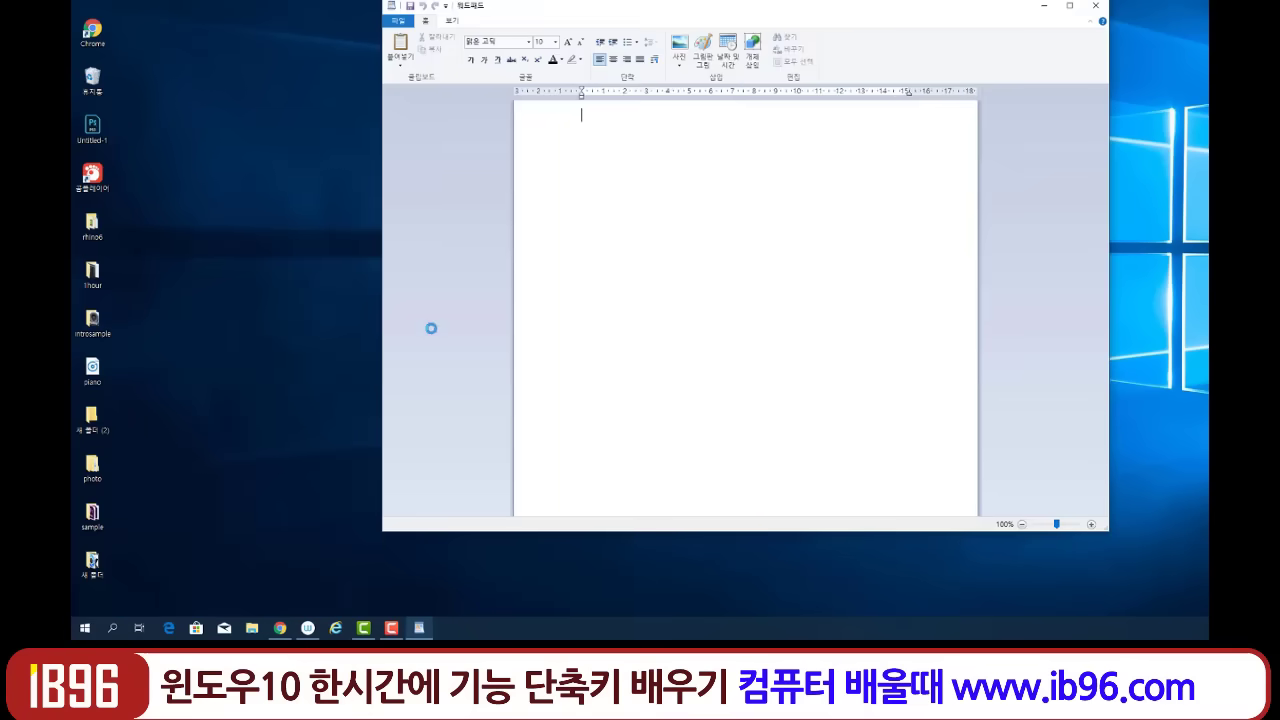
{"action": "left_click_drag", "start_coordinate": [602, 10], "coordinate": [512, 46]}
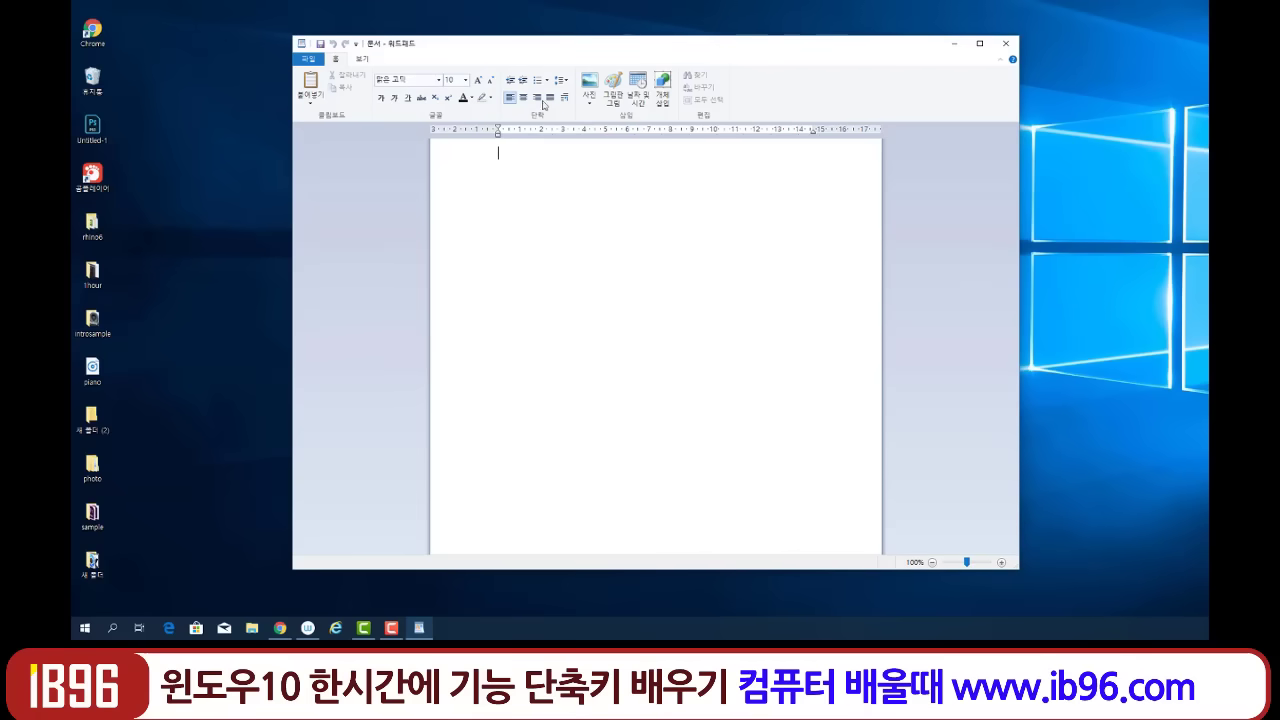
Examine the picture insertion options in 워드패드 and close the program without adding content.
{"action": "left_click", "coordinate": [591, 102]}
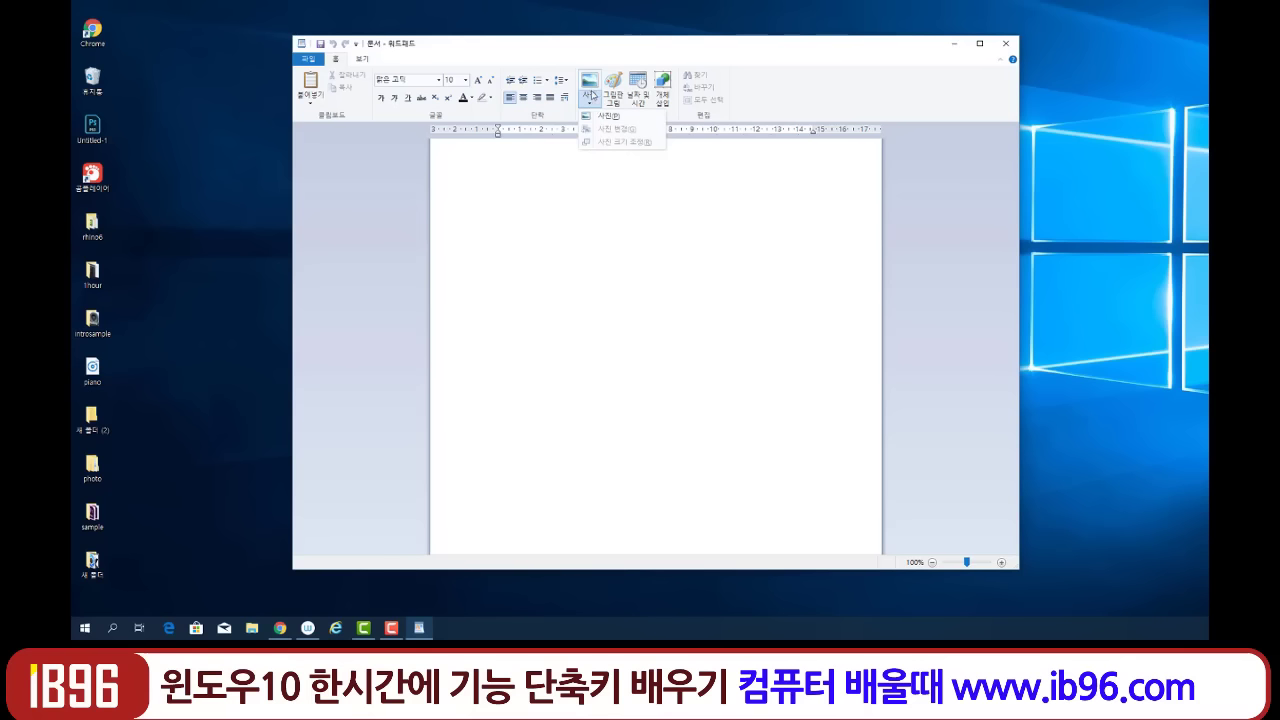
{"action": "left_click", "coordinate": [804, 97]}
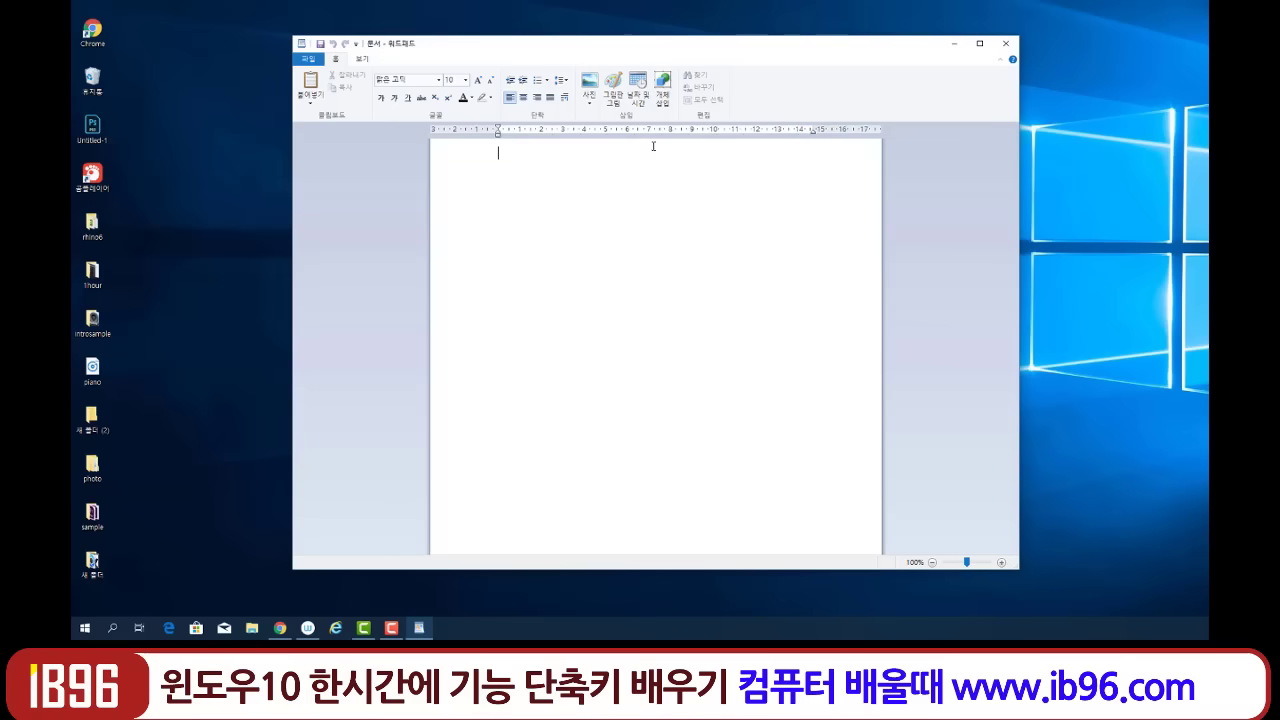
{"action": "left_click", "coordinate": [1007, 45]}
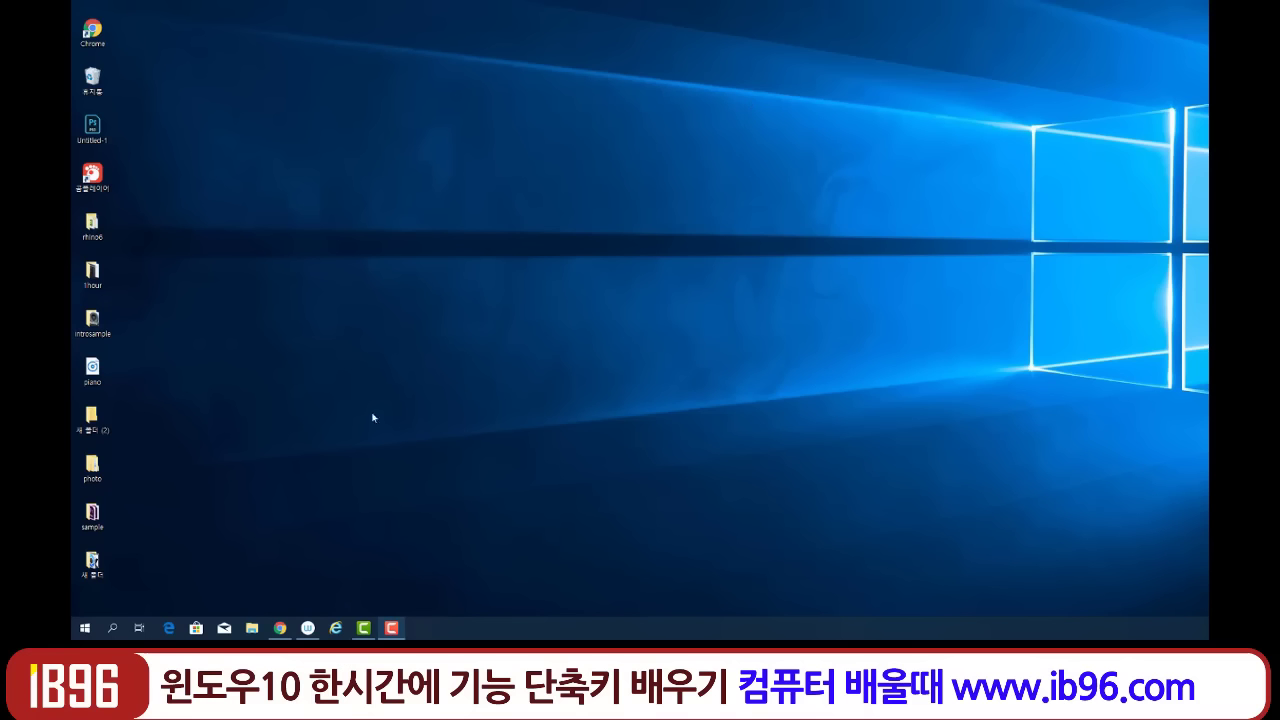
Launch 그림판 from the Windows 보조프로그램 folder.
{"action": "left_click", "coordinate": [82, 630]}
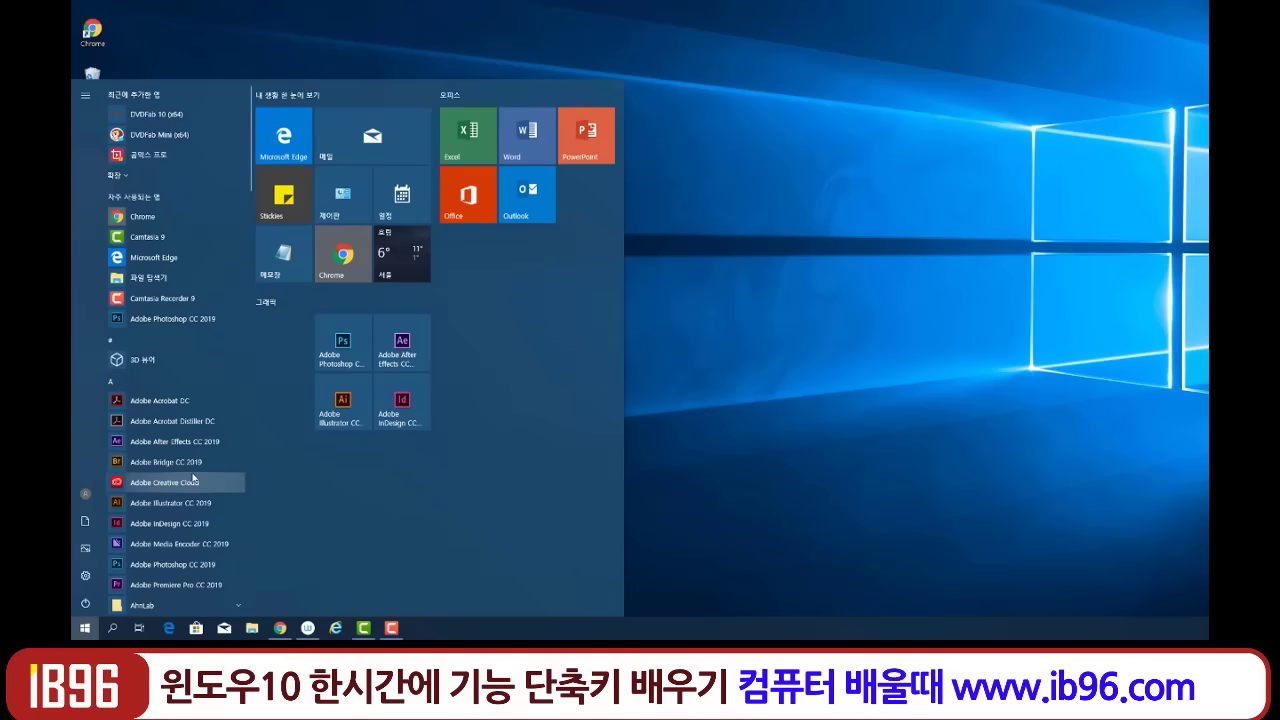
{"action": "scroll", "coordinate": [196, 479], "scroll_direction": "down", "scroll_amount": 10}
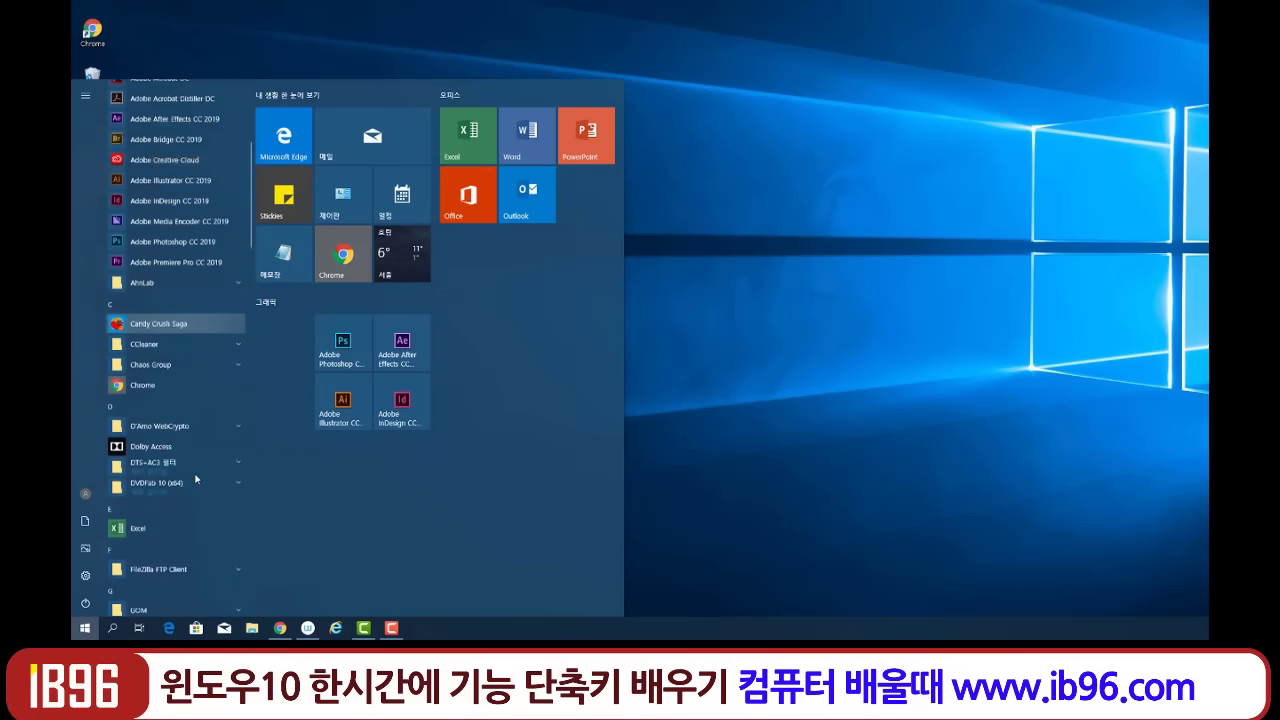
{"action": "scroll", "coordinate": [196, 479], "scroll_direction": "down", "scroll_amount": 5}
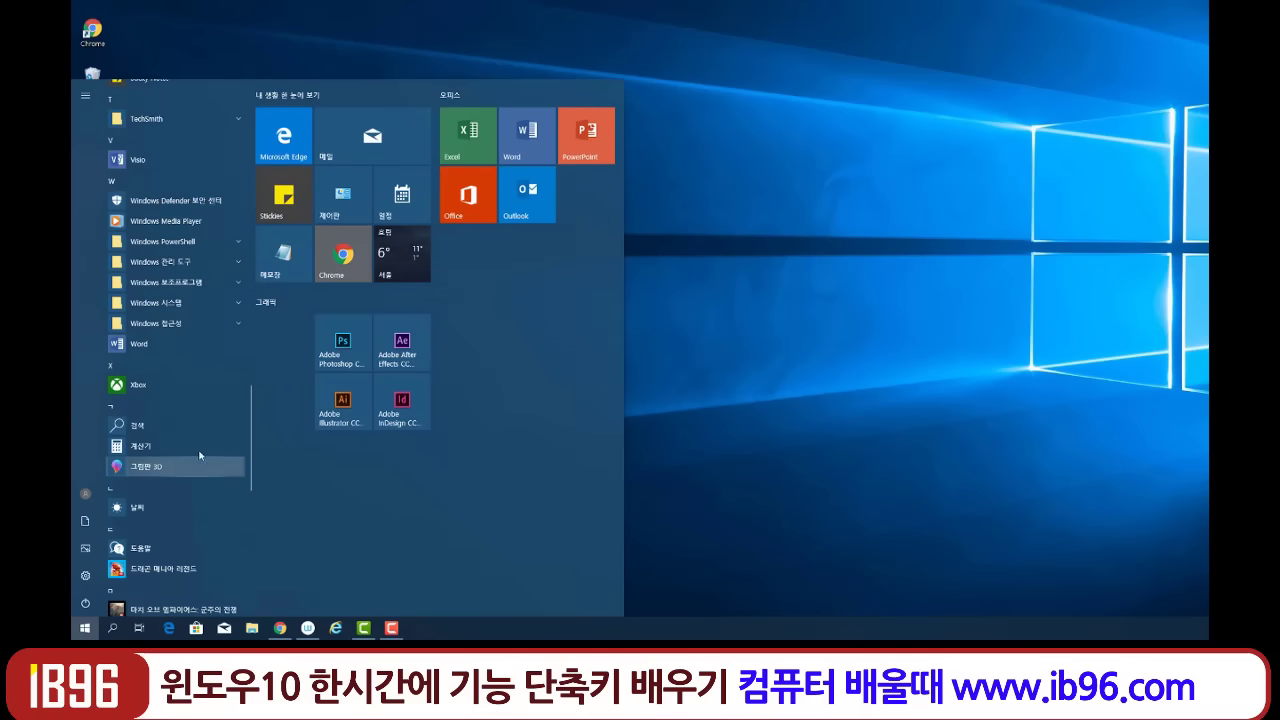
{"action": "left_click", "coordinate": [224, 284]}
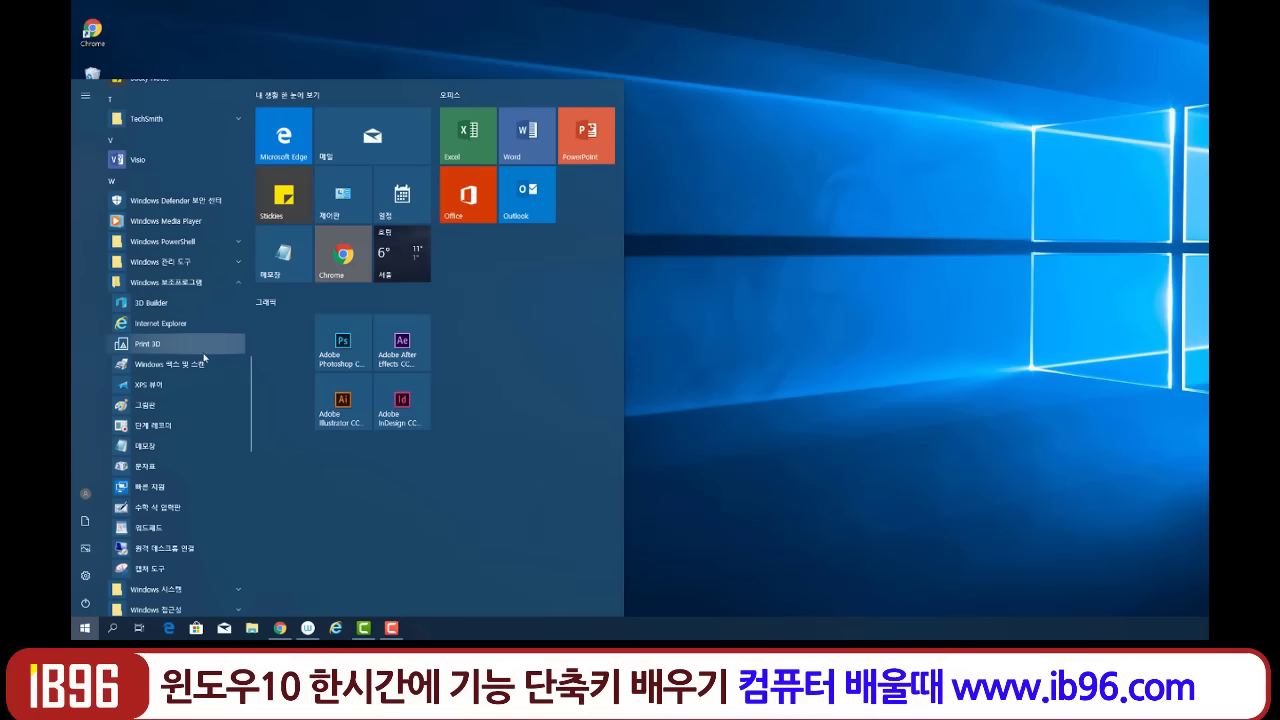
{"action": "scroll", "coordinate": [196, 387], "scroll_direction": "down", "scroll_amount": 2}
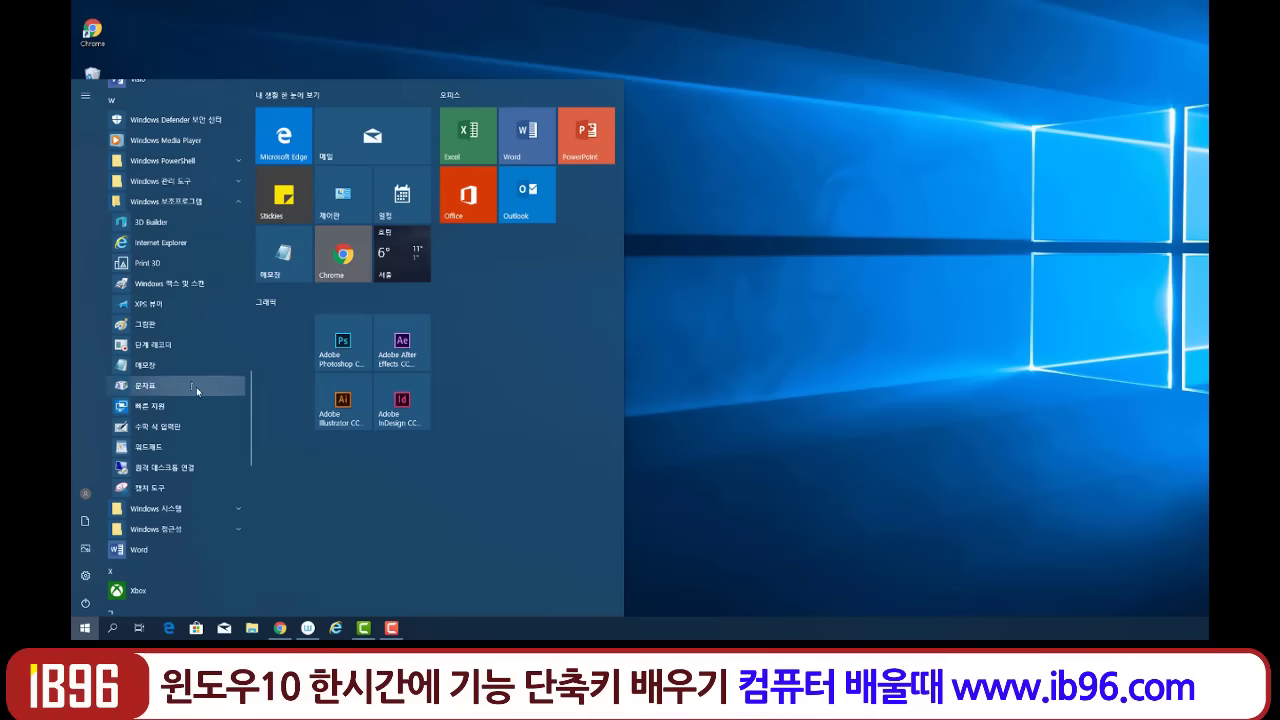
{"action": "left_click", "coordinate": [173, 321]}
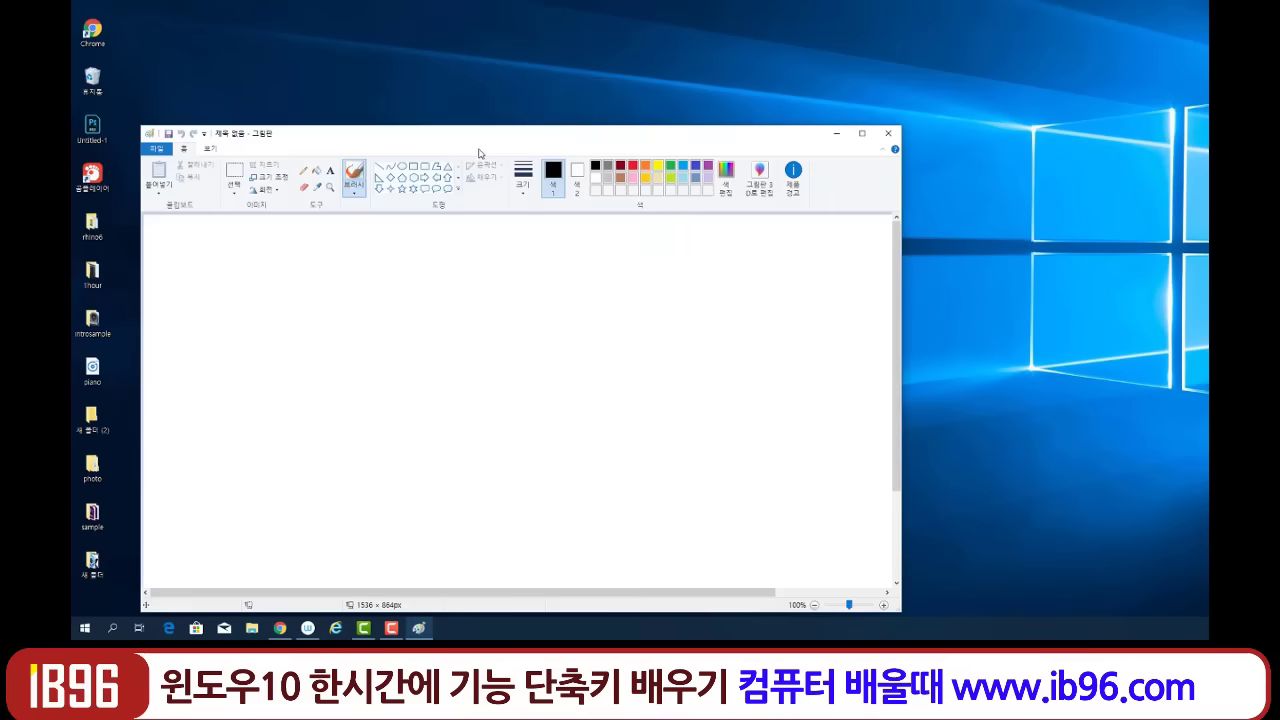
Reposition the 그림판 window around the middle of the desktop and close it without drawing anything.
{"action": "left_click_drag", "start_coordinate": [479, 153], "coordinate": [533, 60]}
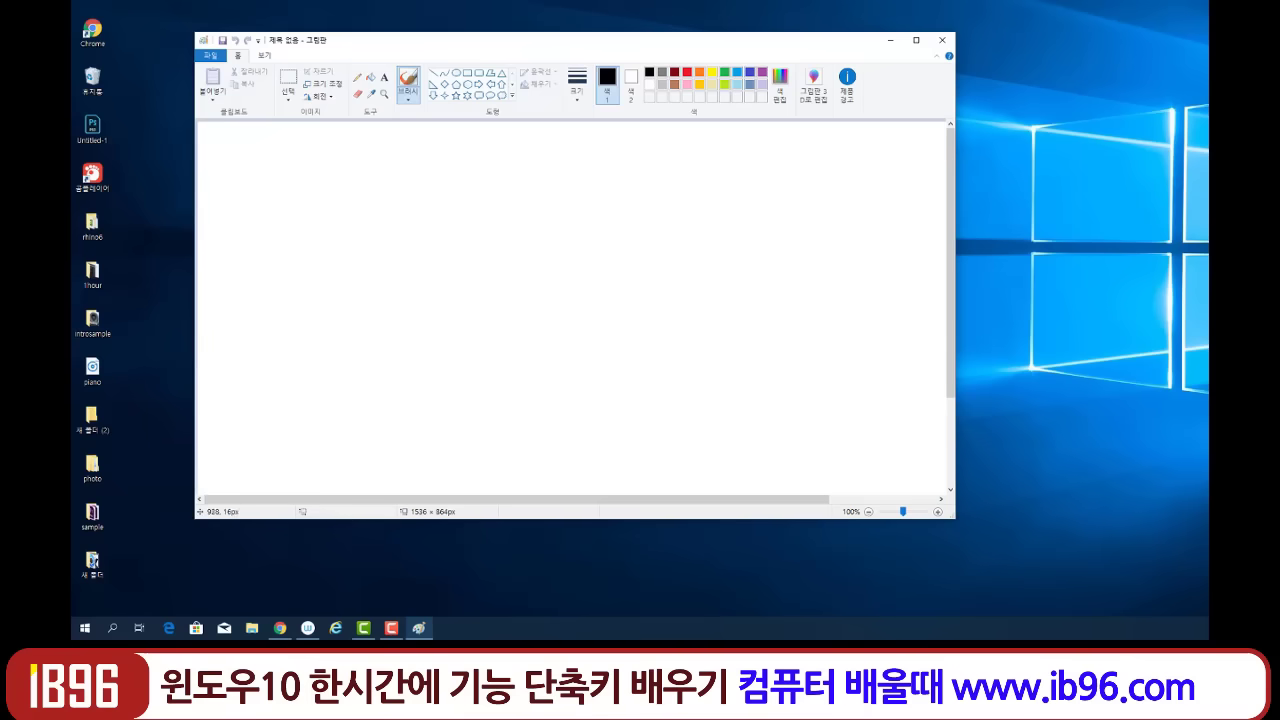
{"action": "left_click_drag", "start_coordinate": [651, 42], "coordinate": [648, 91]}
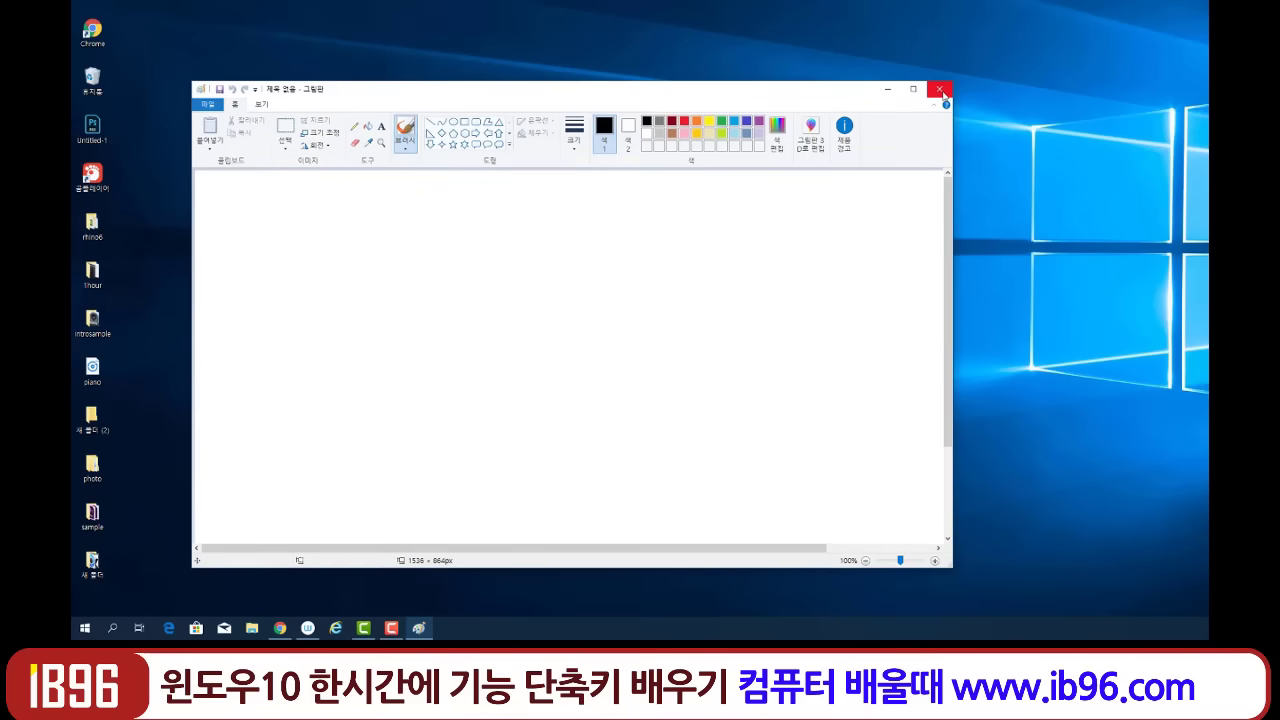
{"action": "left_click", "coordinate": [940, 90]}
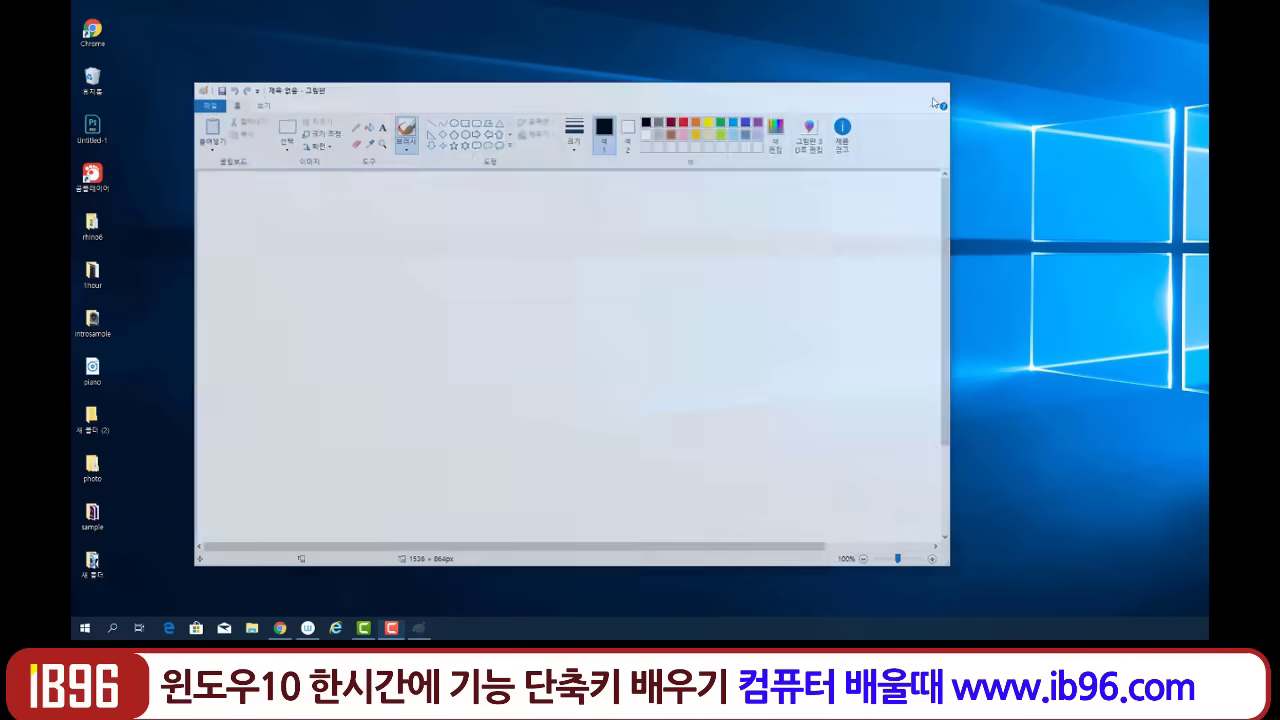
Search the installed programs for 그림판, open 그림판 3D, and create a new blank canvas.
{"action": "key", "text": "super"}
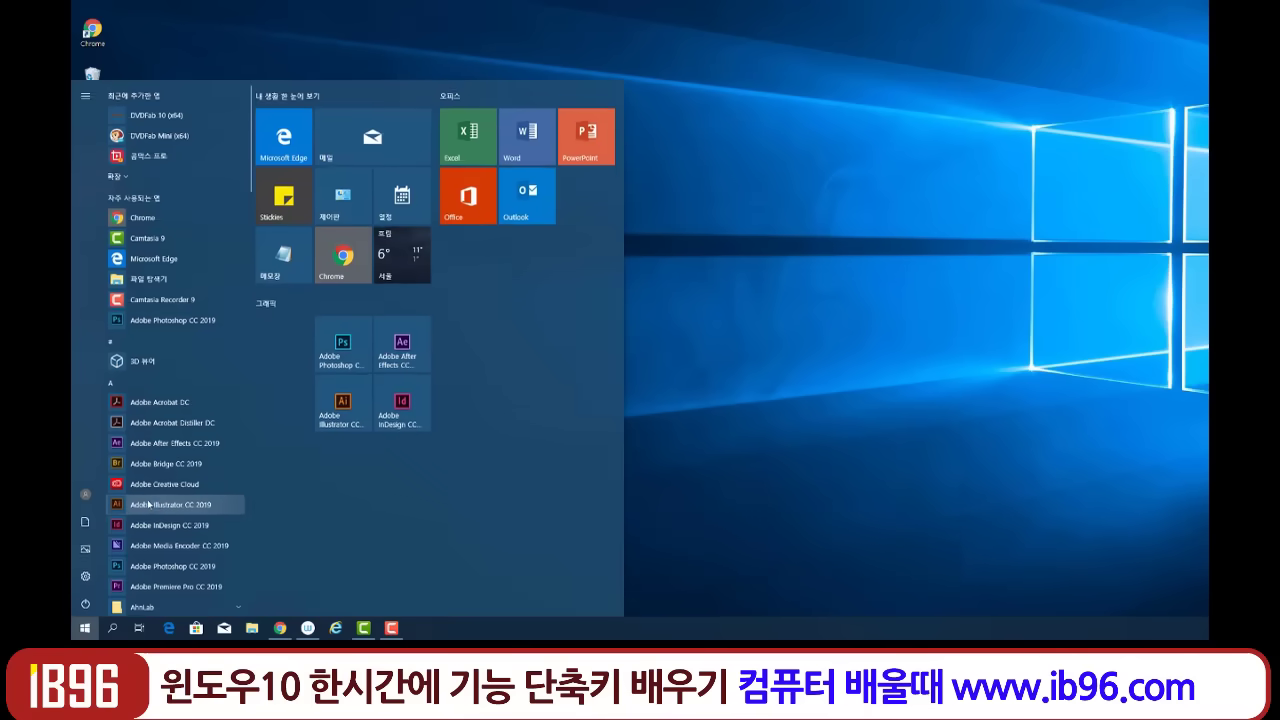
{"action": "scroll", "coordinate": [157, 500], "scroll_direction": "down", "scroll_amount": 3}
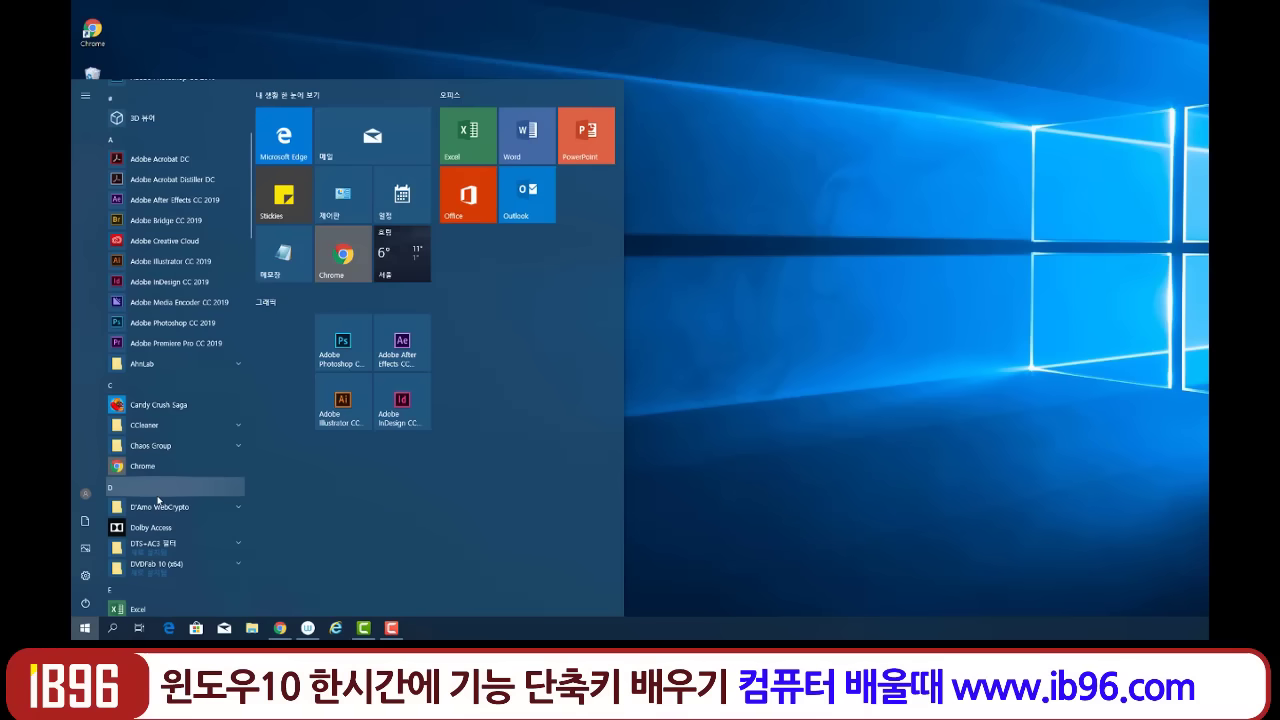
{"action": "scroll", "coordinate": [157, 500], "scroll_direction": "down", "scroll_amount": 5}
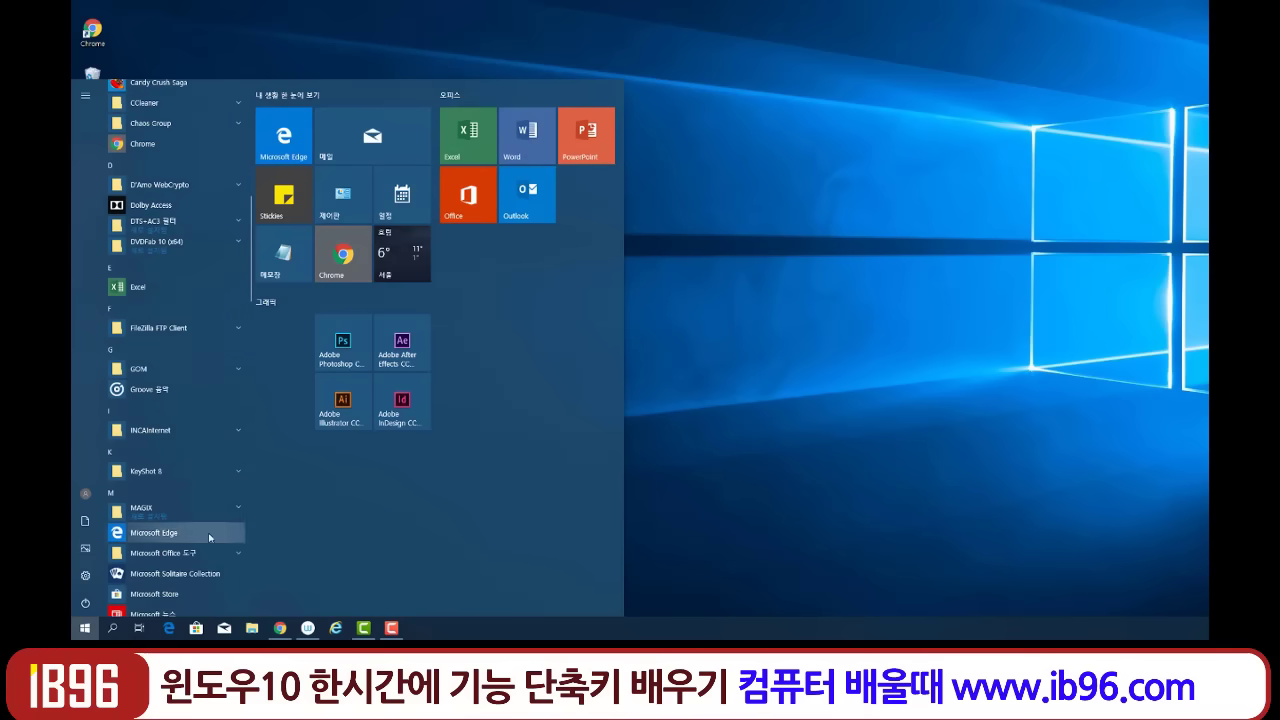
{"action": "key", "text": "super"}
{"action": "key", "text": "super"}
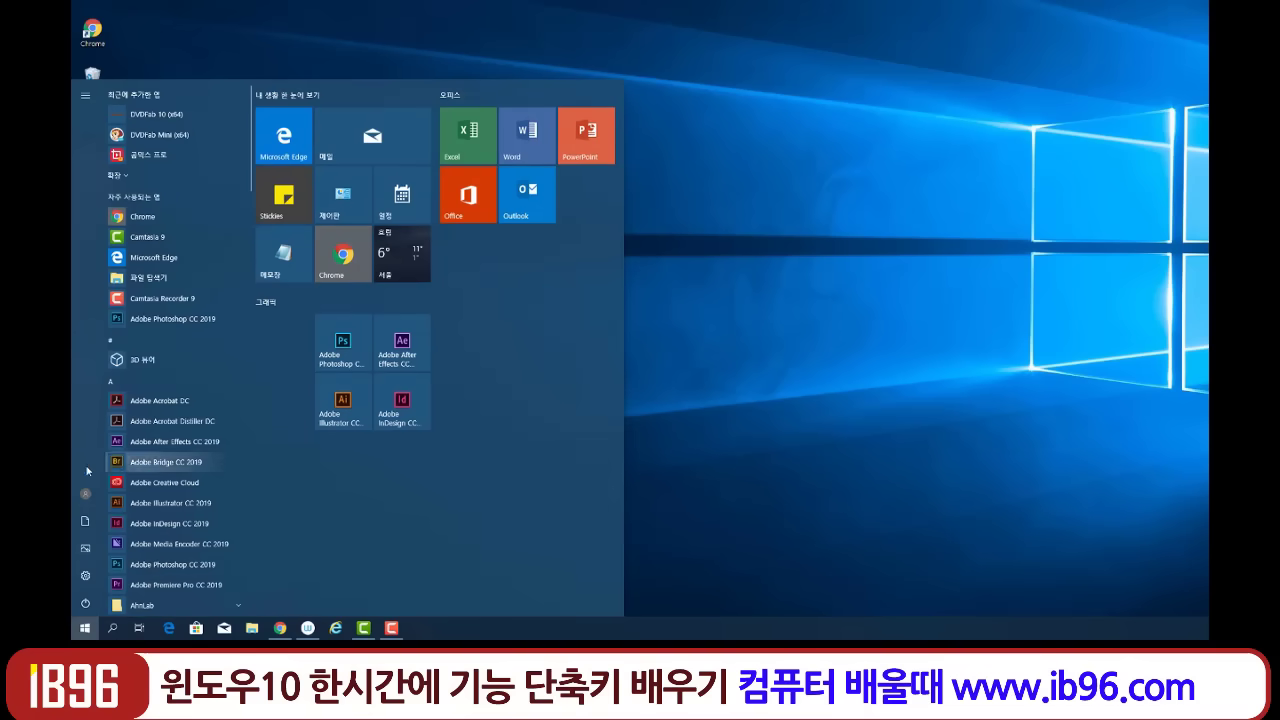
{"action": "type", "text": "rm"}
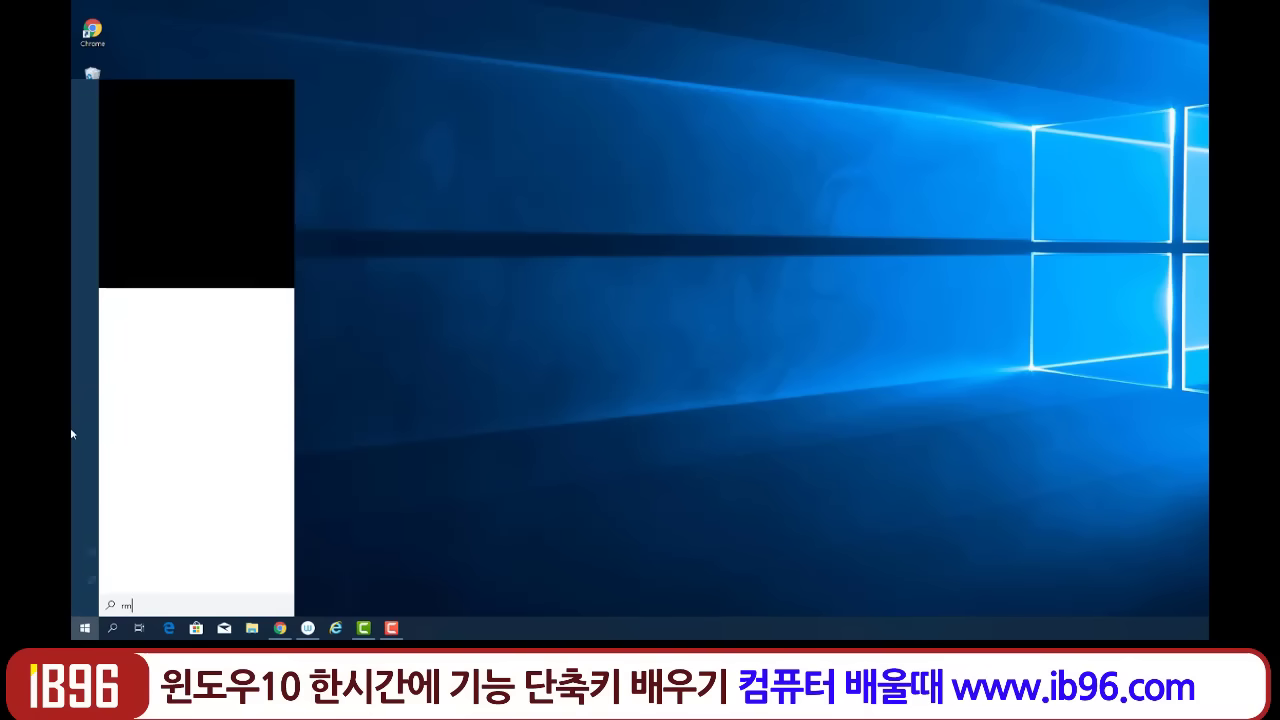
{"action": "key", "text": "BackSpace"}
{"action": "key", "text": "BackSpace"}
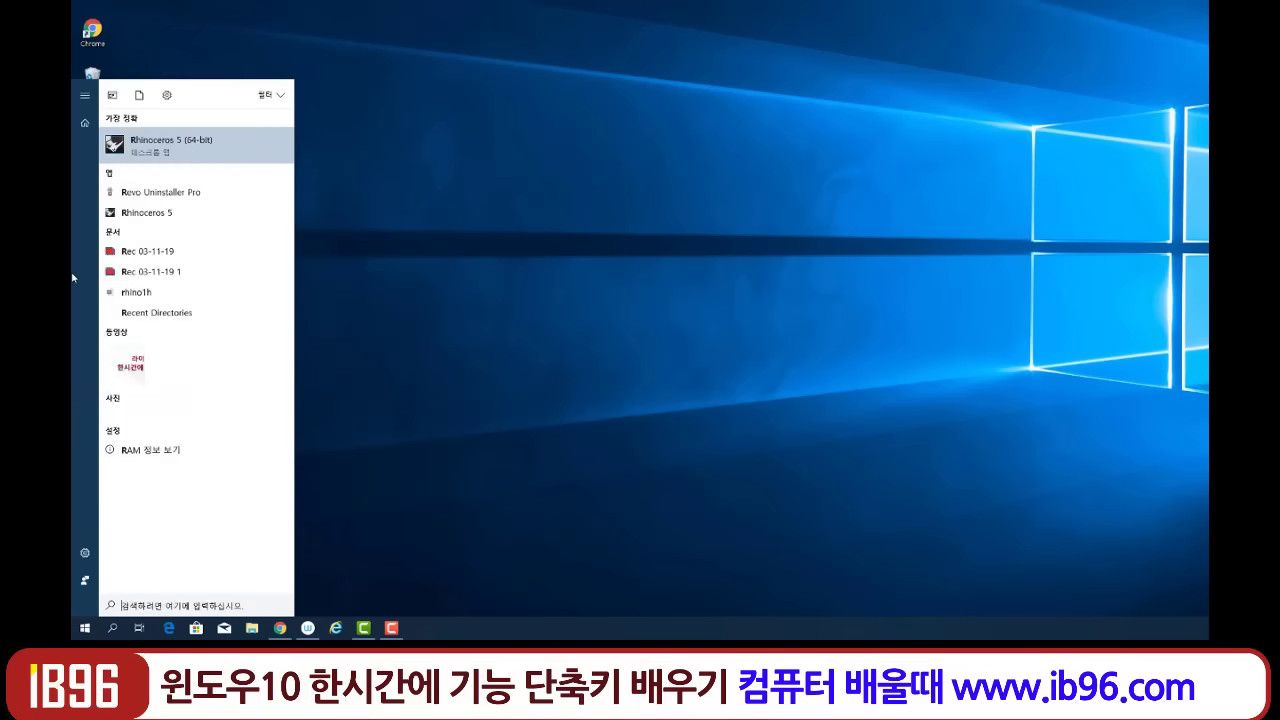
{"action": "type", "text": "ㄱ"}
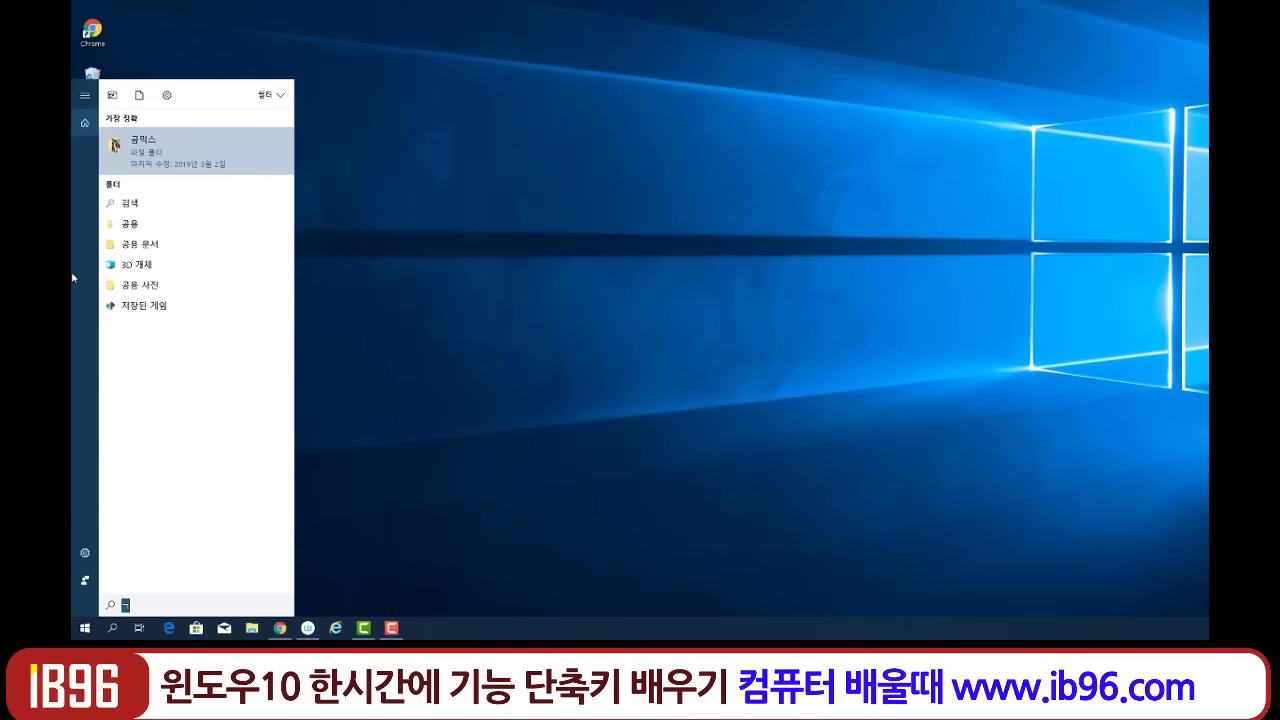
{"action": "type", "text": "ㅡ림판"}
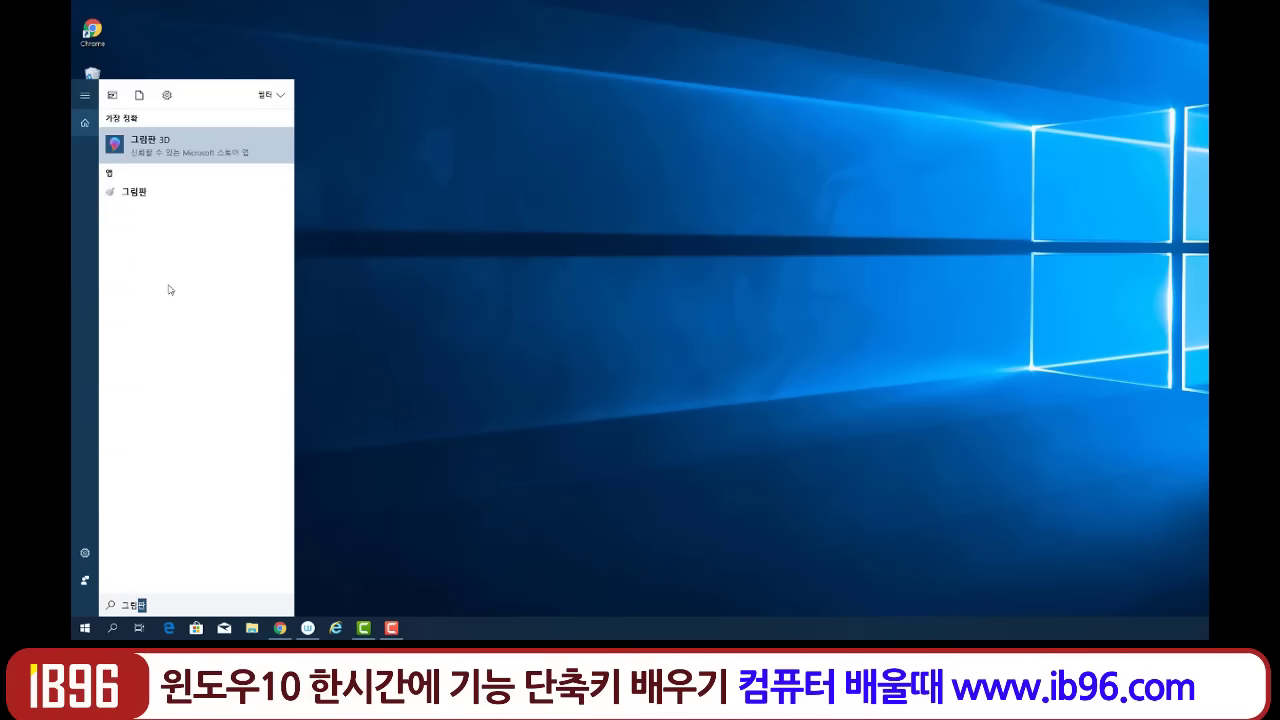
{"action": "left_click", "coordinate": [160, 150]}
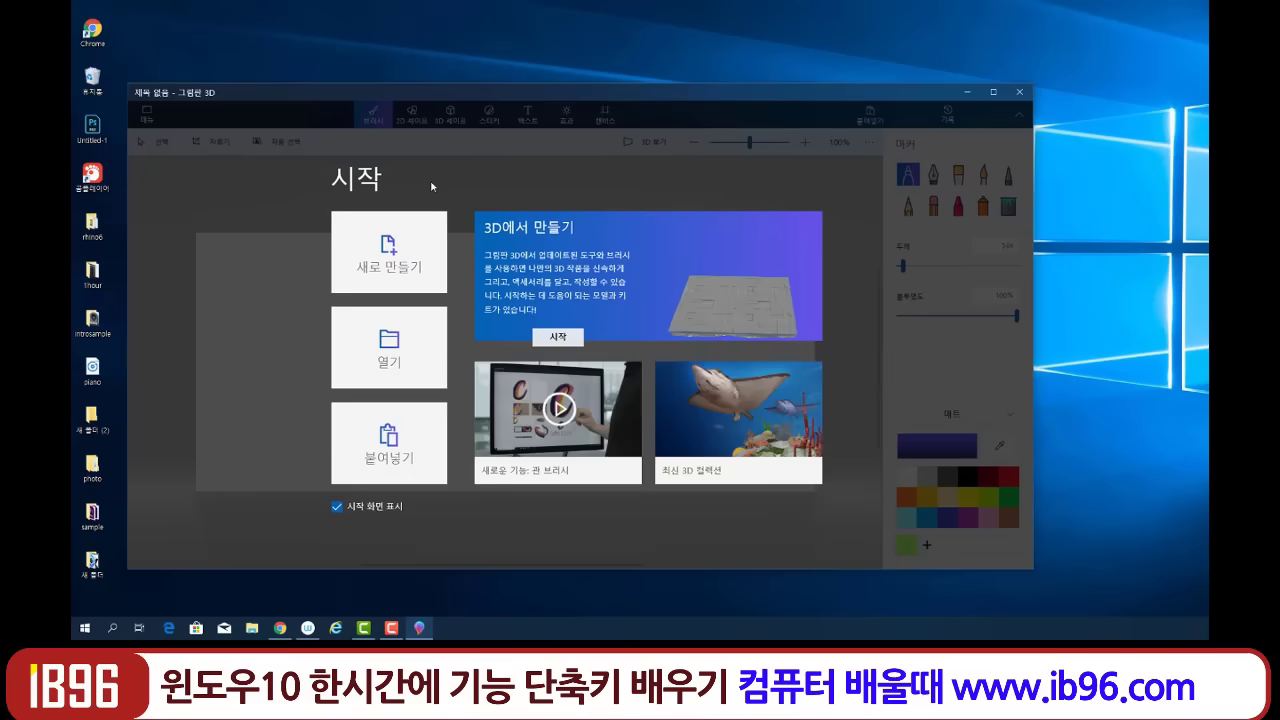
{"action": "left_click", "coordinate": [411, 257]}
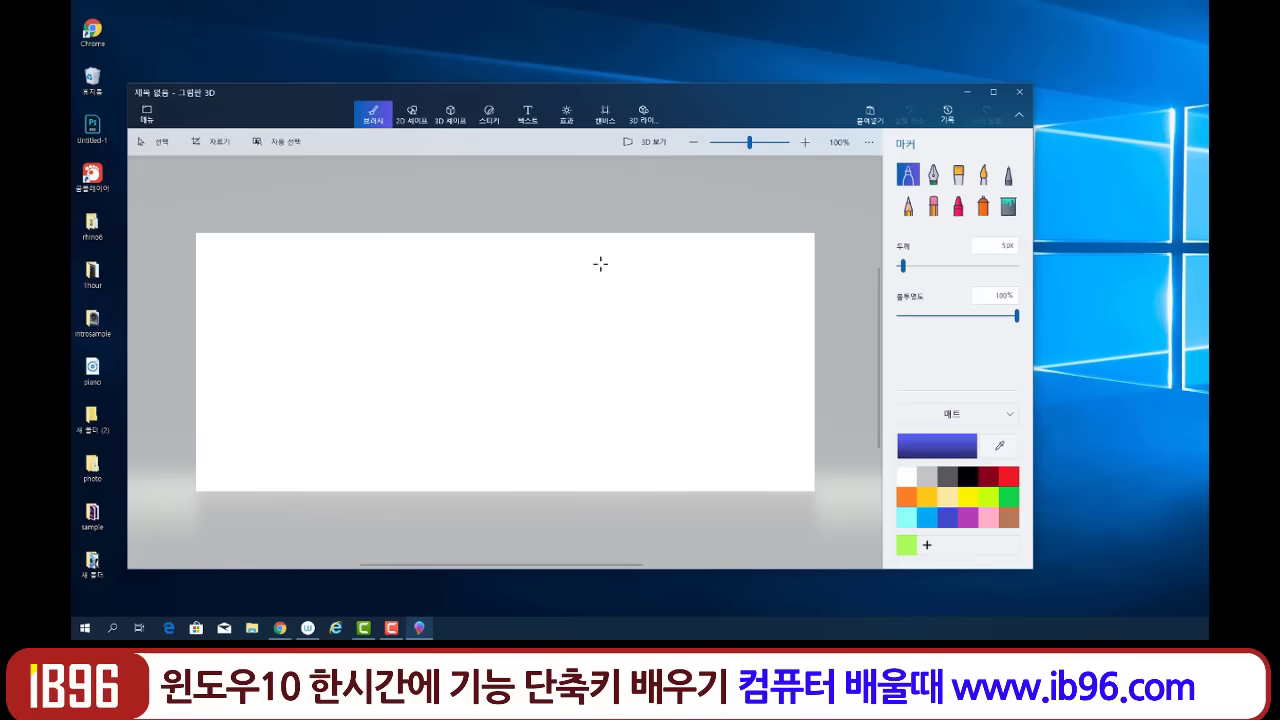
Try drawing a 3D sphere in the middle of the canvas and undo it.
{"action": "left_click", "coordinate": [452, 116]}
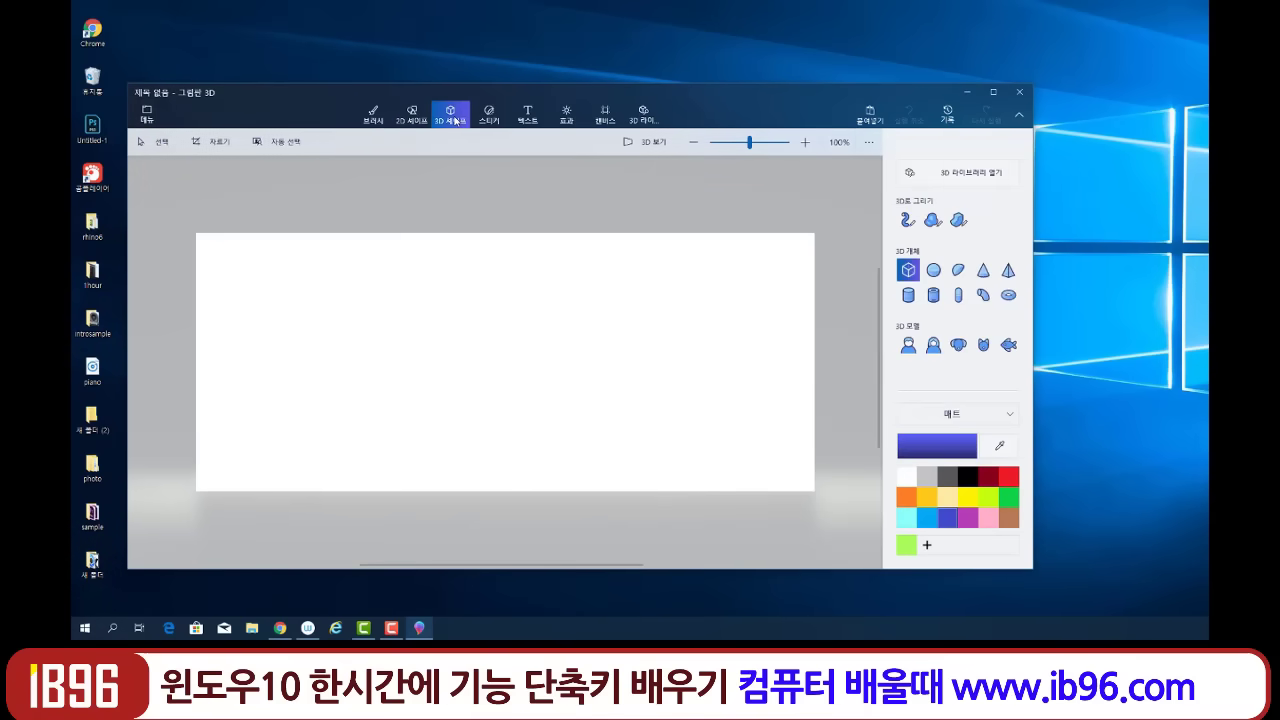
{"action": "left_click", "coordinate": [931, 270]}
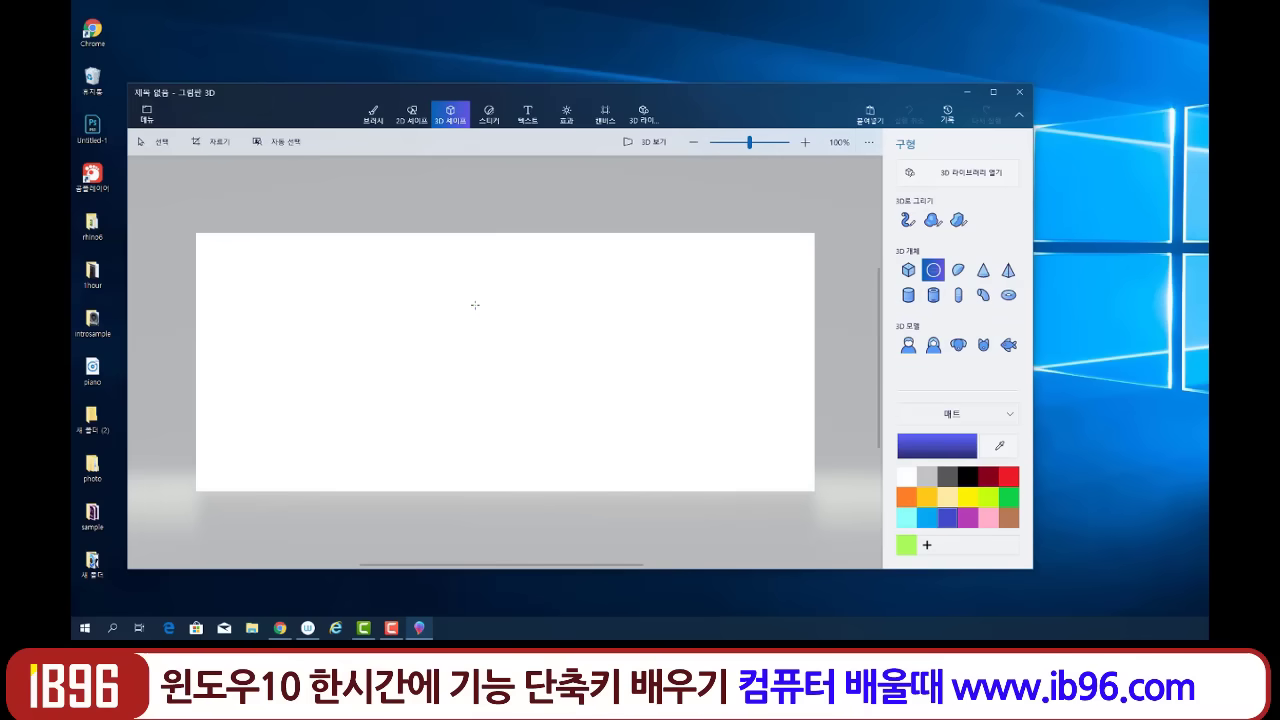
{"action": "left_click_drag", "start_coordinate": [475, 305], "coordinate": [625, 450]}
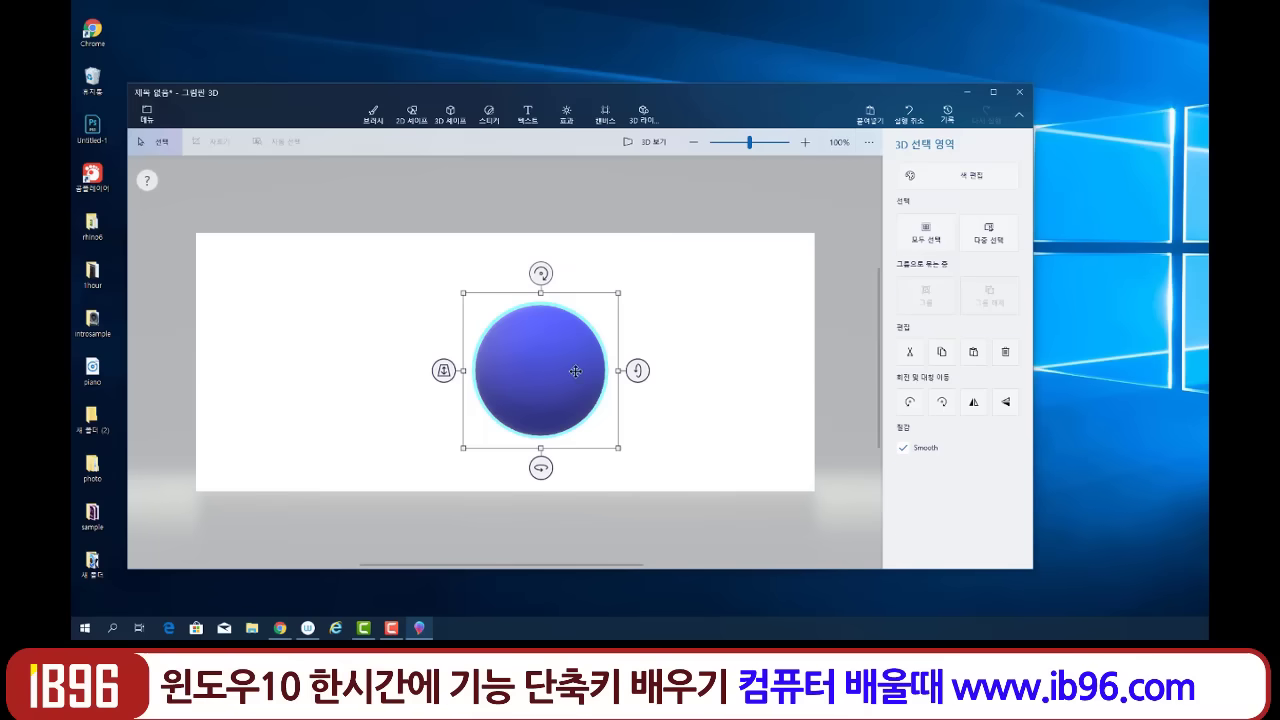
{"action": "key", "text": "ctrl+z"}
Draw a 3D cube rotated so its top and side faces show, and close 그림판 3D without saving.
{"action": "left_click", "coordinate": [908, 270]}
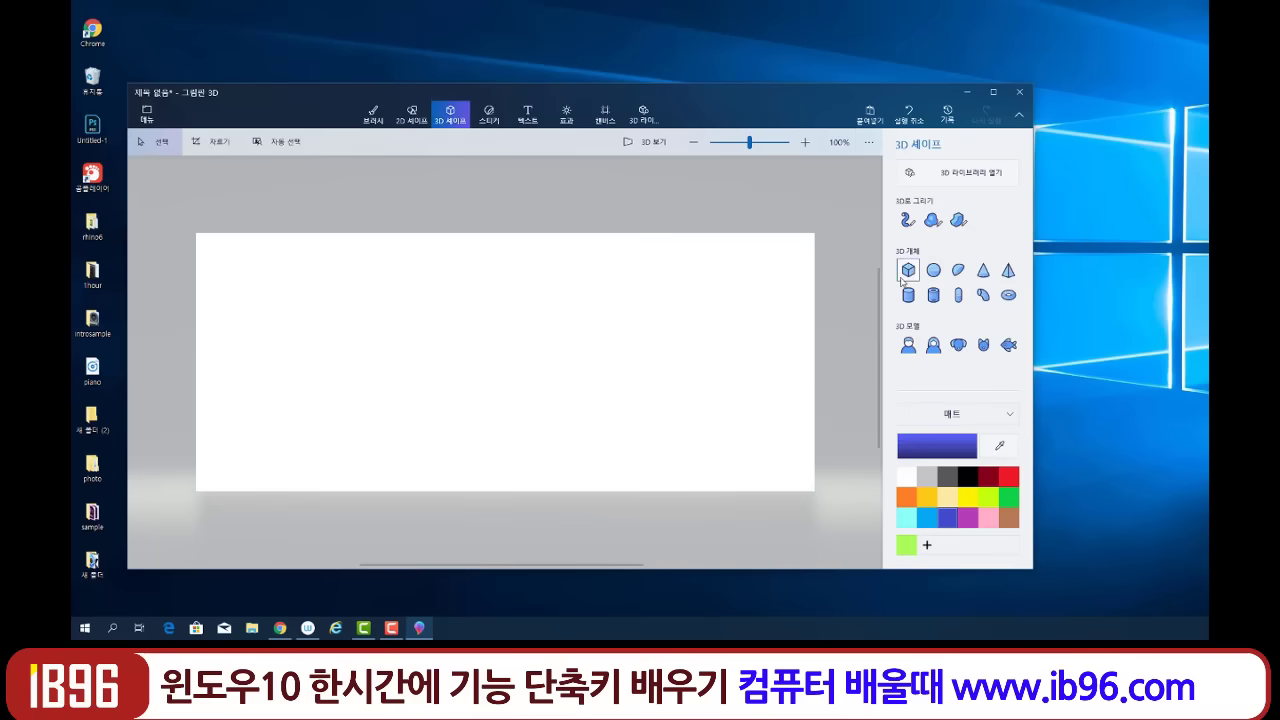
{"action": "left_click_drag", "start_coordinate": [459, 294], "coordinate": [615, 443]}
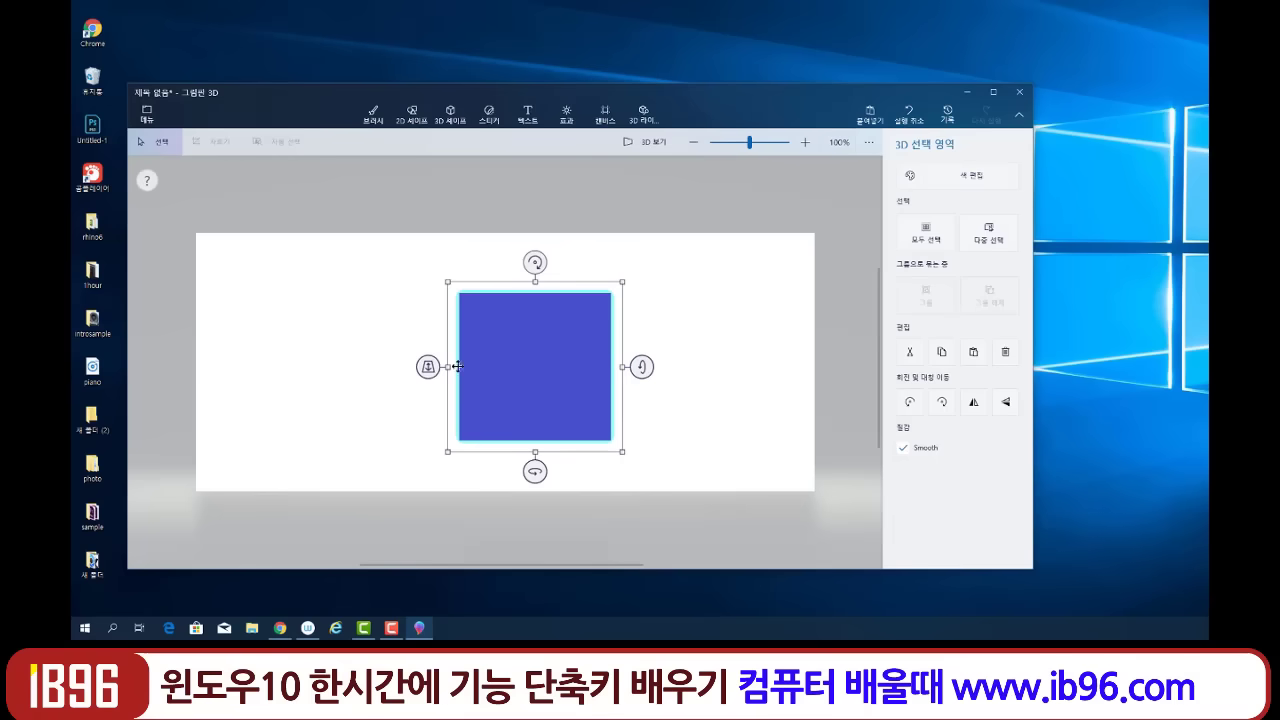
{"action": "left_click_drag", "start_coordinate": [536, 472], "coordinate": [588, 466]}
{"action": "left_click_drag", "start_coordinate": [660, 366], "coordinate": [663, 373]}
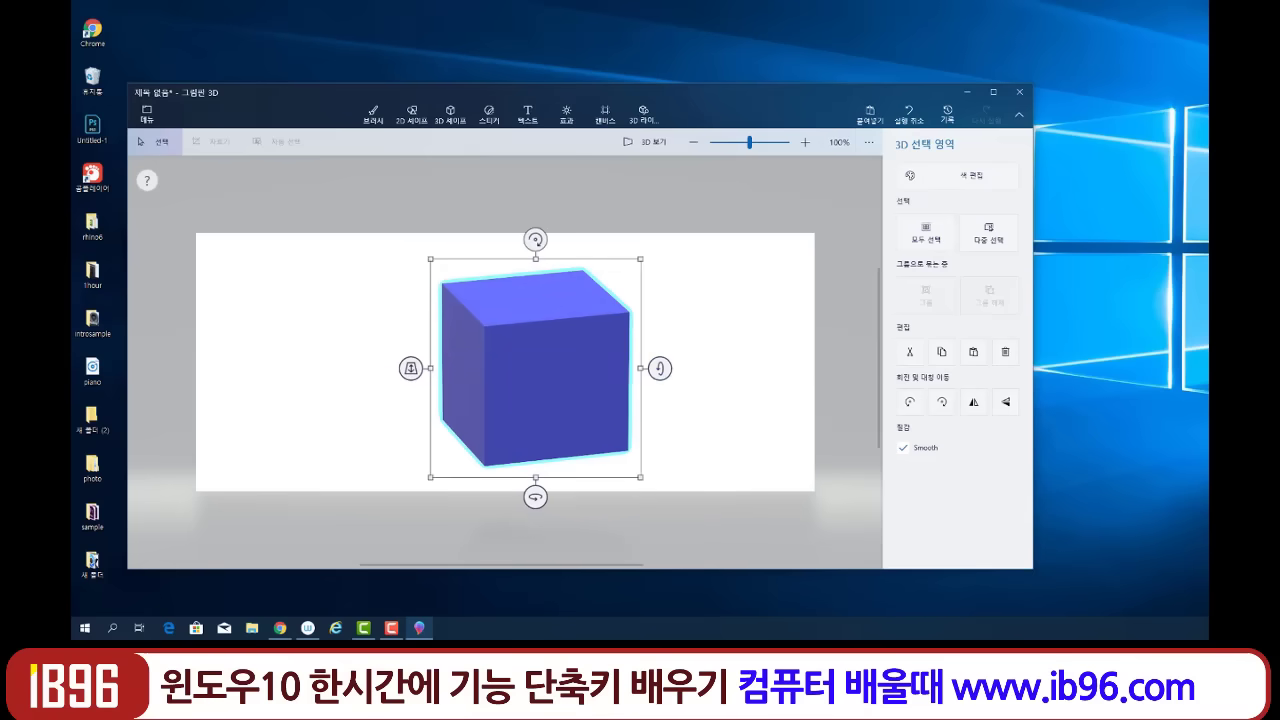
{"action": "left_click", "coordinate": [1017, 95]}
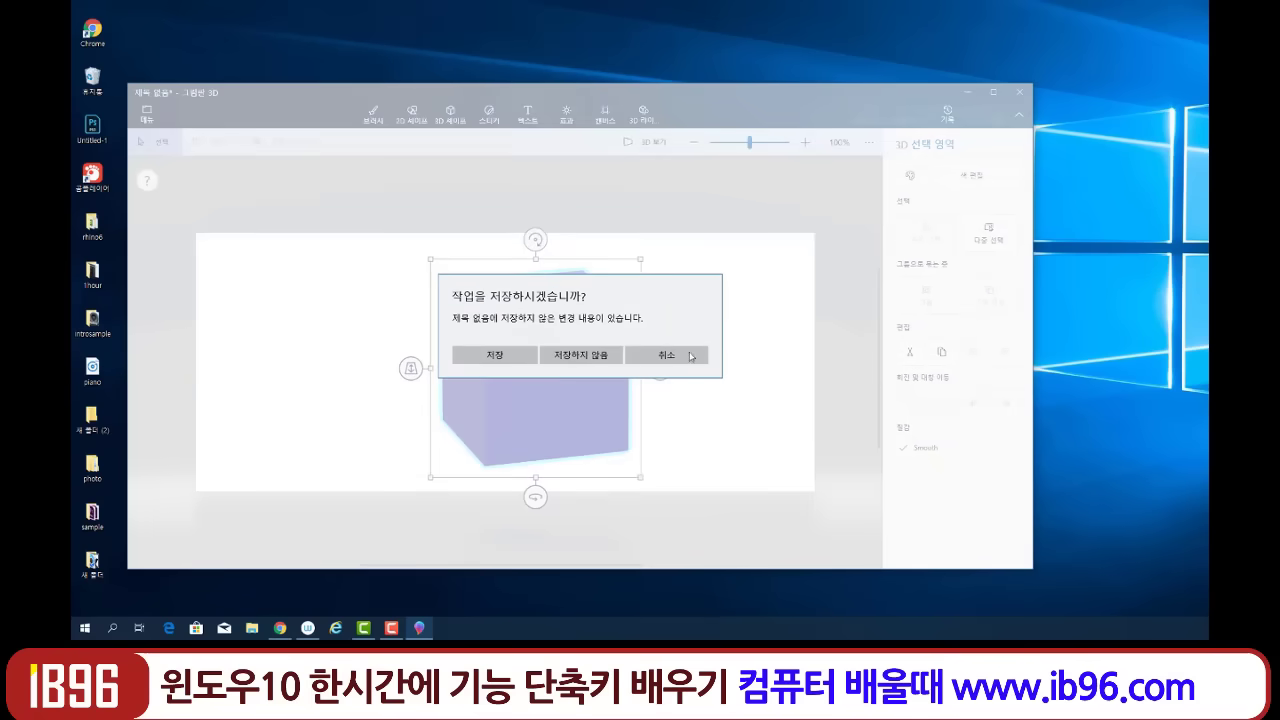
{"action": "left_click", "coordinate": [581, 355]}
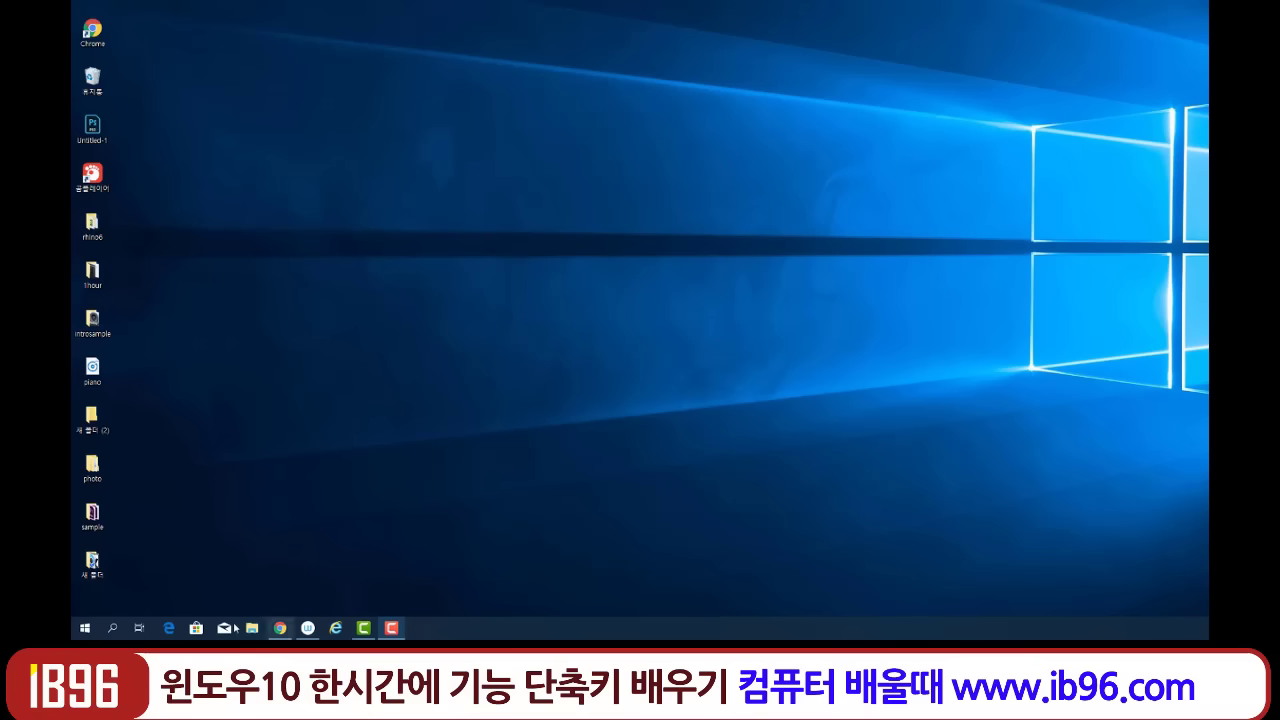
View the initial setup options of Windows Media Player and close its window without choosing a setting.
{"action": "left_click", "coordinate": [85, 627]}
{"action": "scroll", "coordinate": [140, 568], "scroll_direction": "down", "scroll_amount": 4}
{"action": "scroll", "coordinate": [140, 568], "scroll_direction": "down", "scroll_amount": 15}
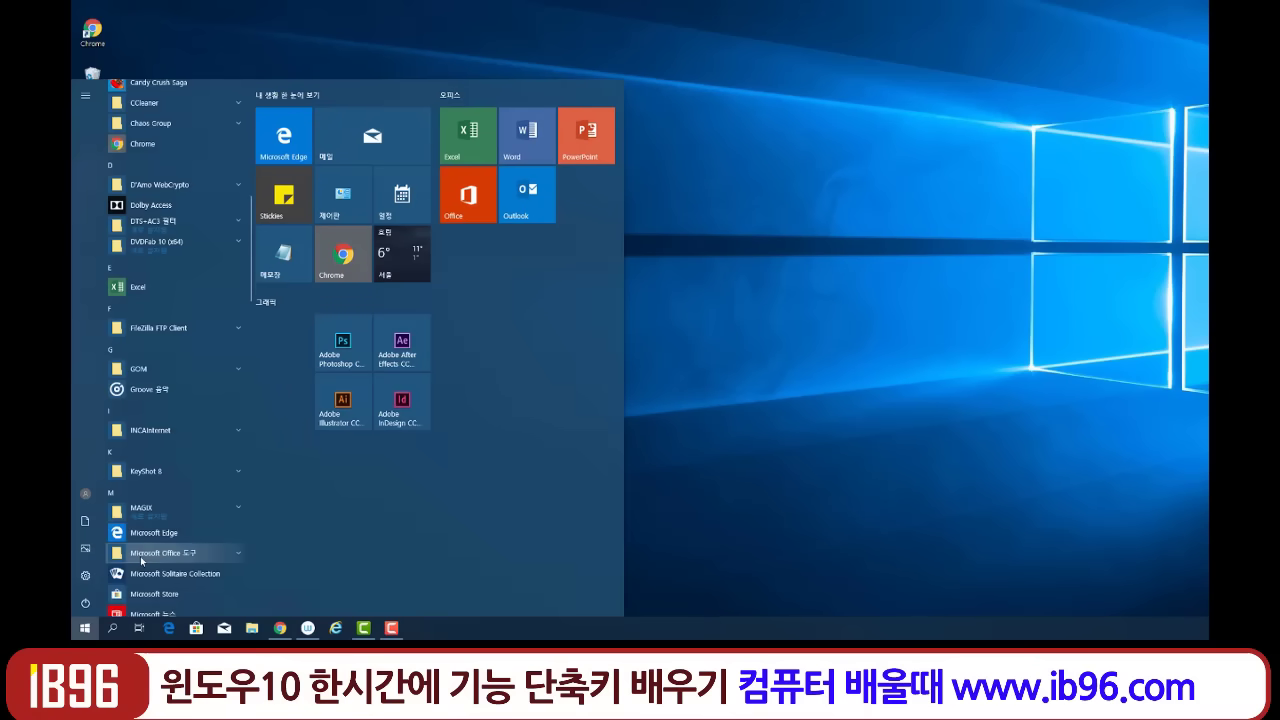
{"action": "scroll", "coordinate": [166, 538], "scroll_direction": "up", "scroll_amount": 2}
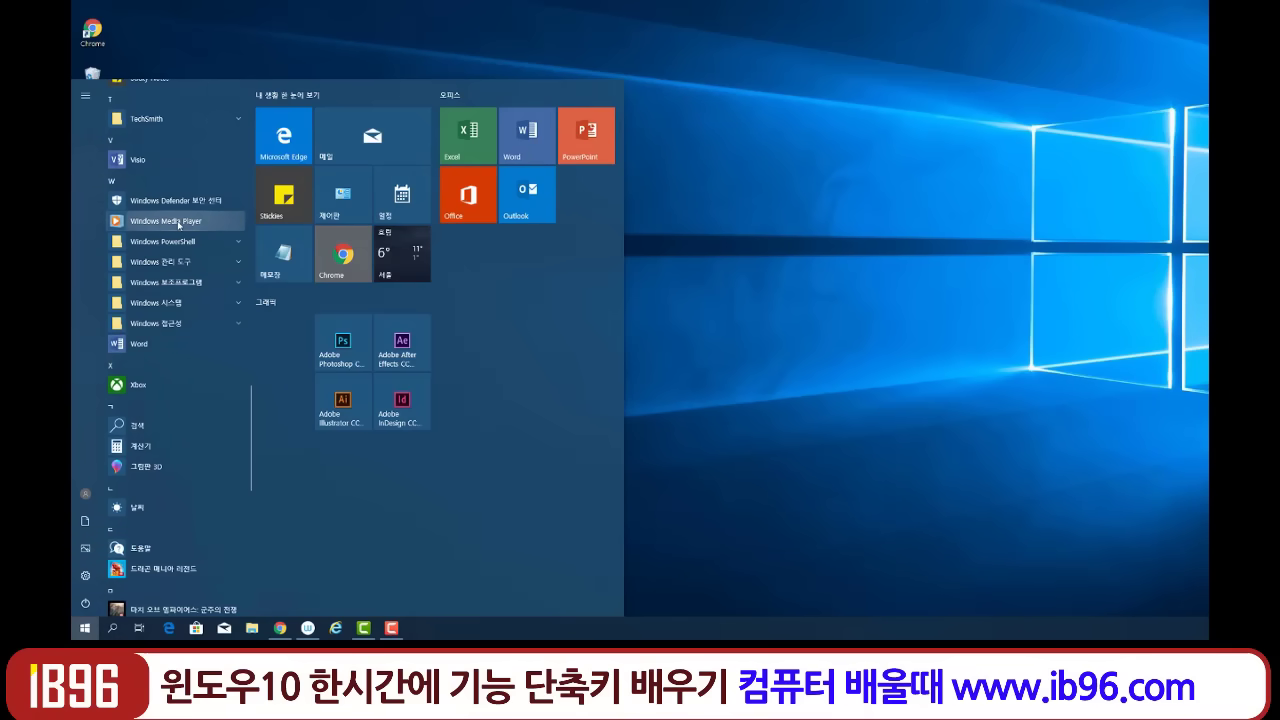
{"action": "left_click", "coordinate": [179, 222]}
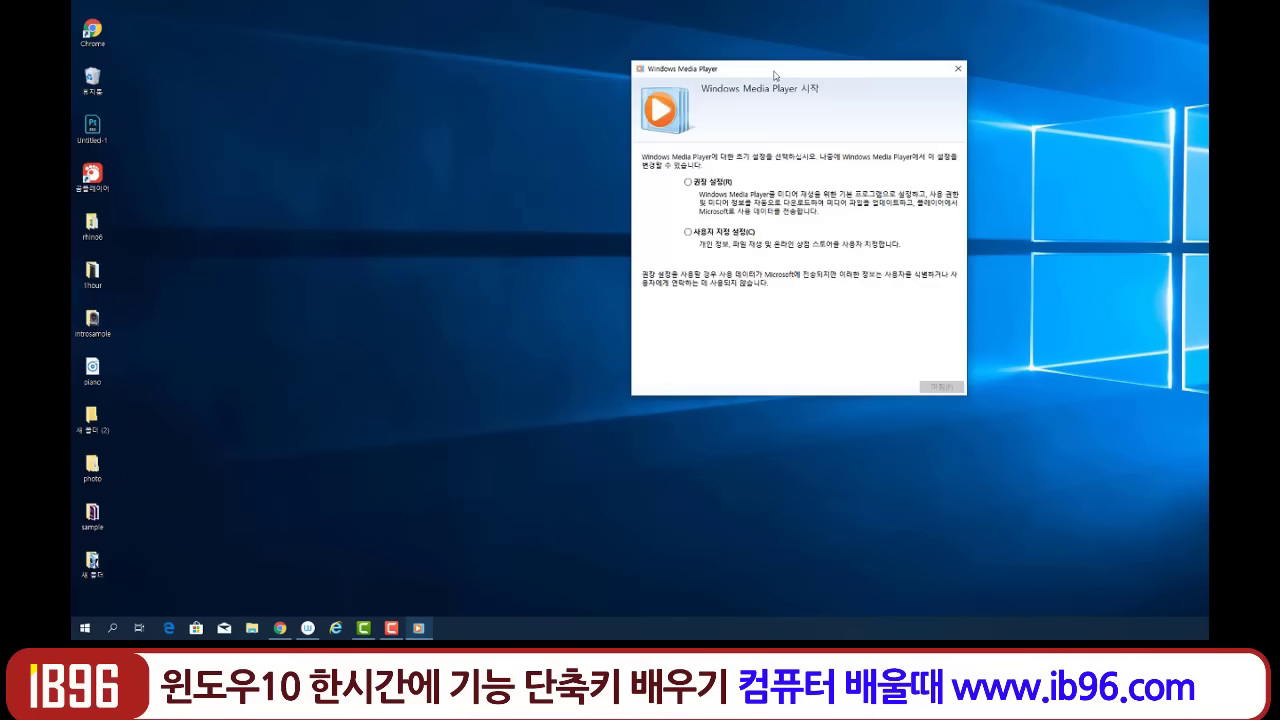
{"action": "left_click_drag", "start_coordinate": [773, 75], "coordinate": [507, 67]}
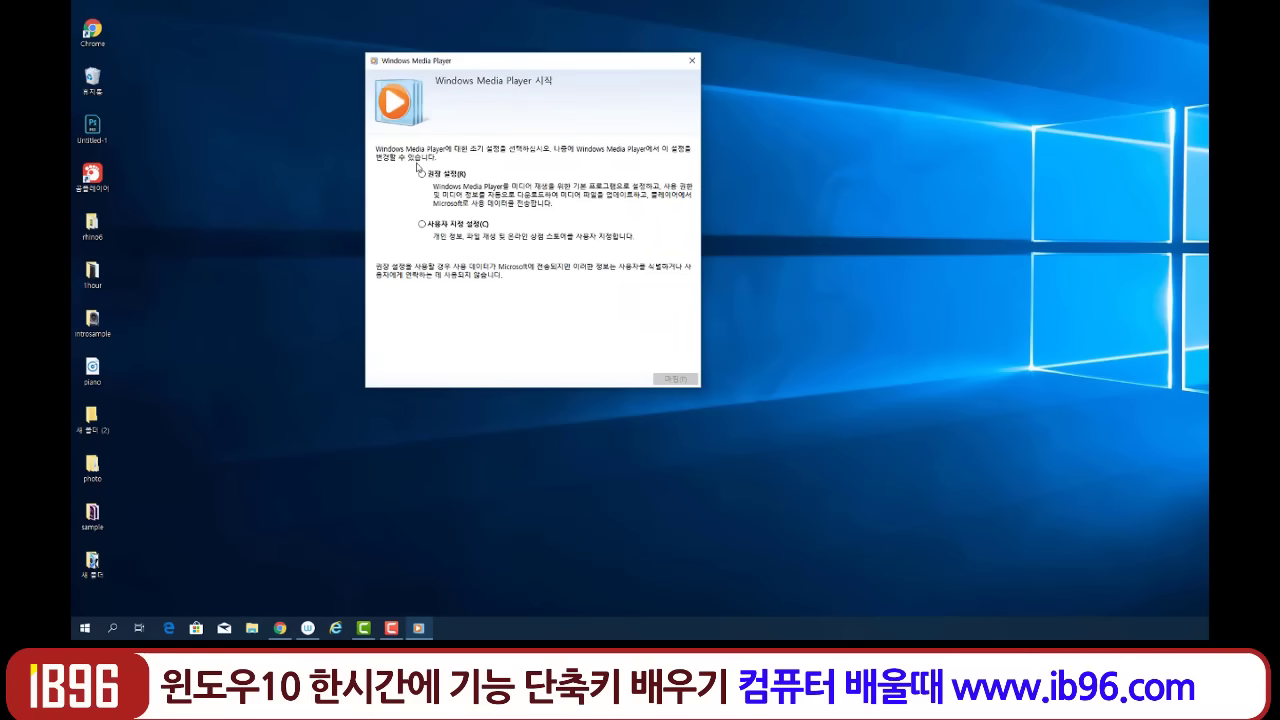
{"action": "left_click", "coordinate": [691, 60]}
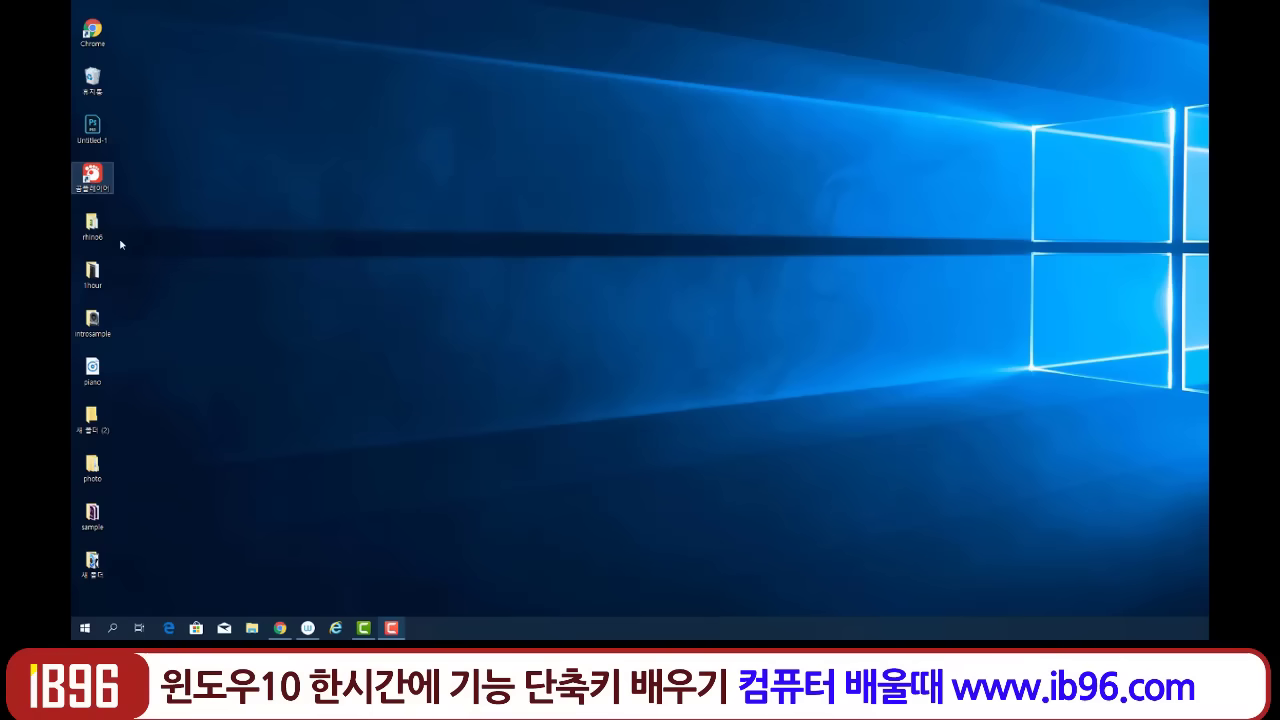
Launch Microsoft Edge and move its window so it sits fully within the desktop.
{"action": "left_click", "coordinate": [85, 628]}
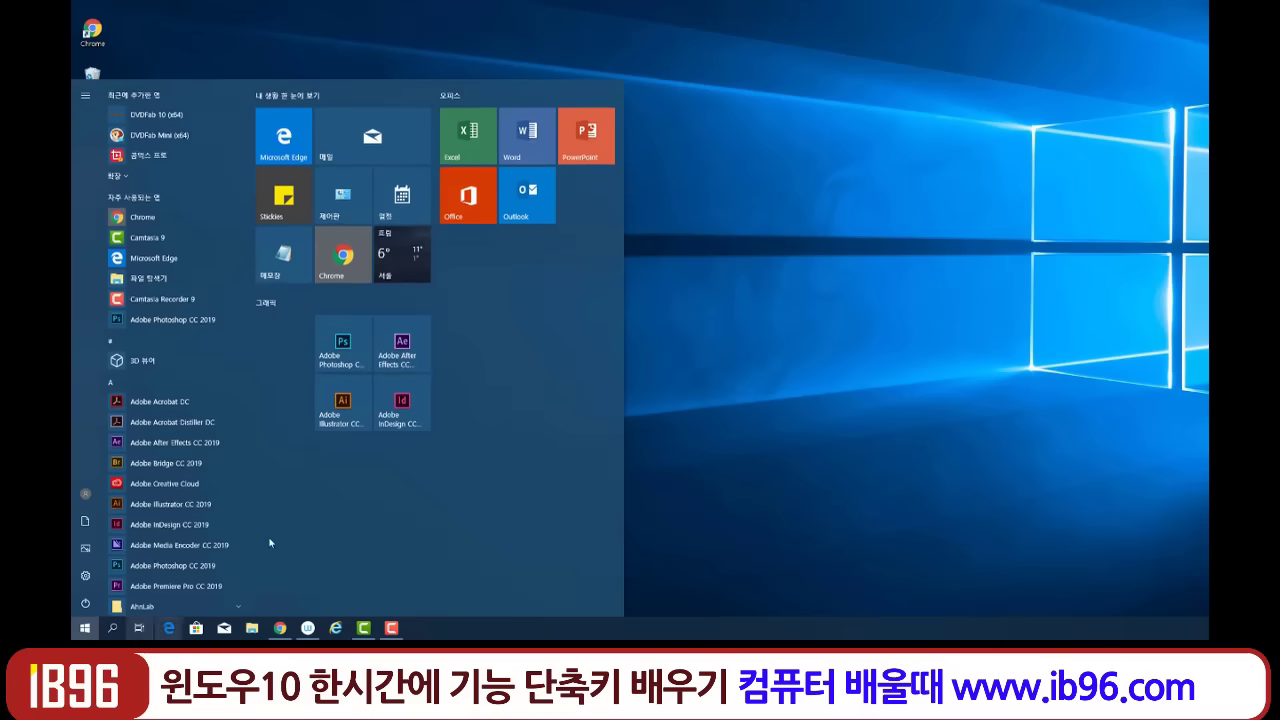
{"action": "left_click", "coordinate": [284, 135]}
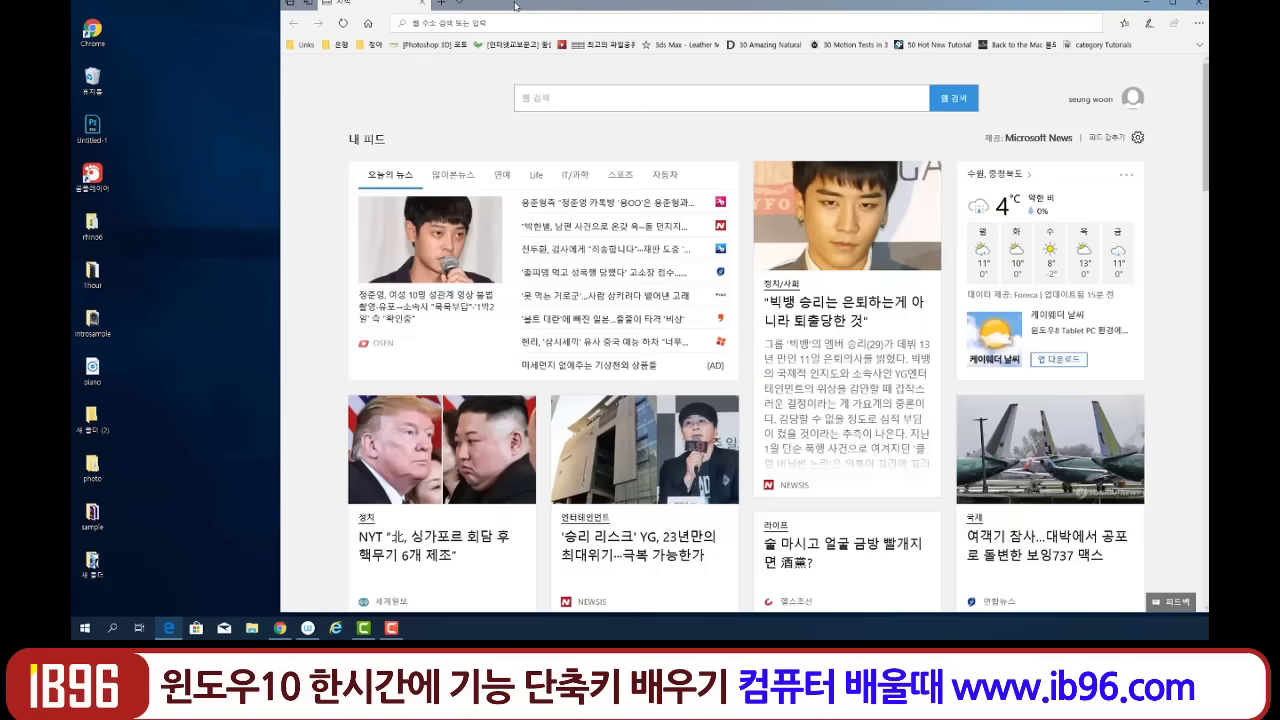
{"action": "left_click_drag", "start_coordinate": [514, 6], "coordinate": [437, 33]}
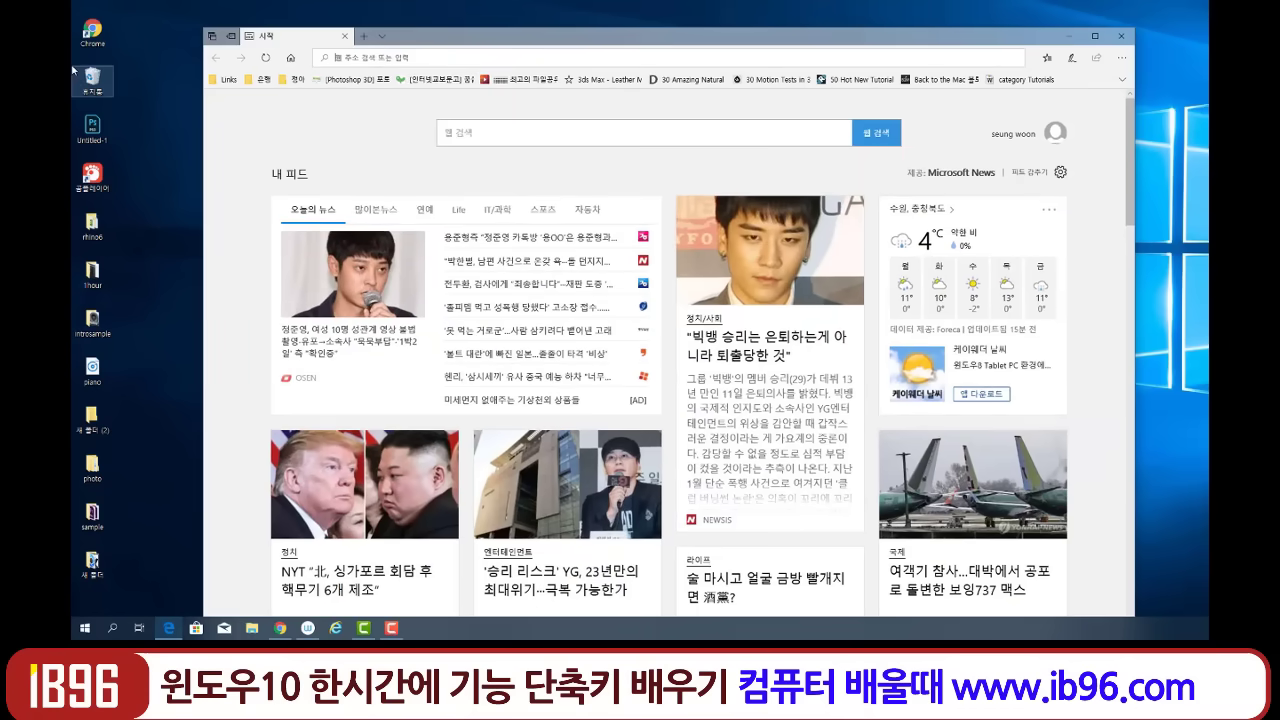
{"action": "key", "text": "ctrl+l"}
{"action": "type", "text": "www.naver."}
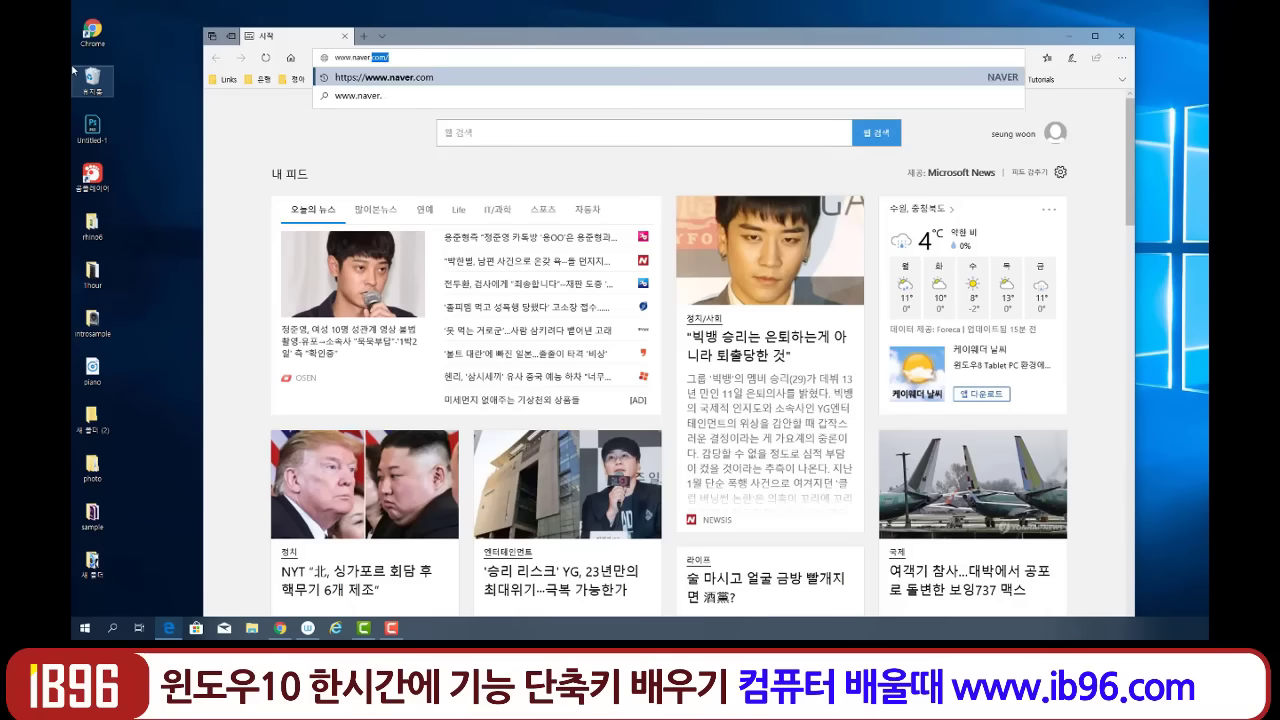
{"action": "key", "text": "Return"}
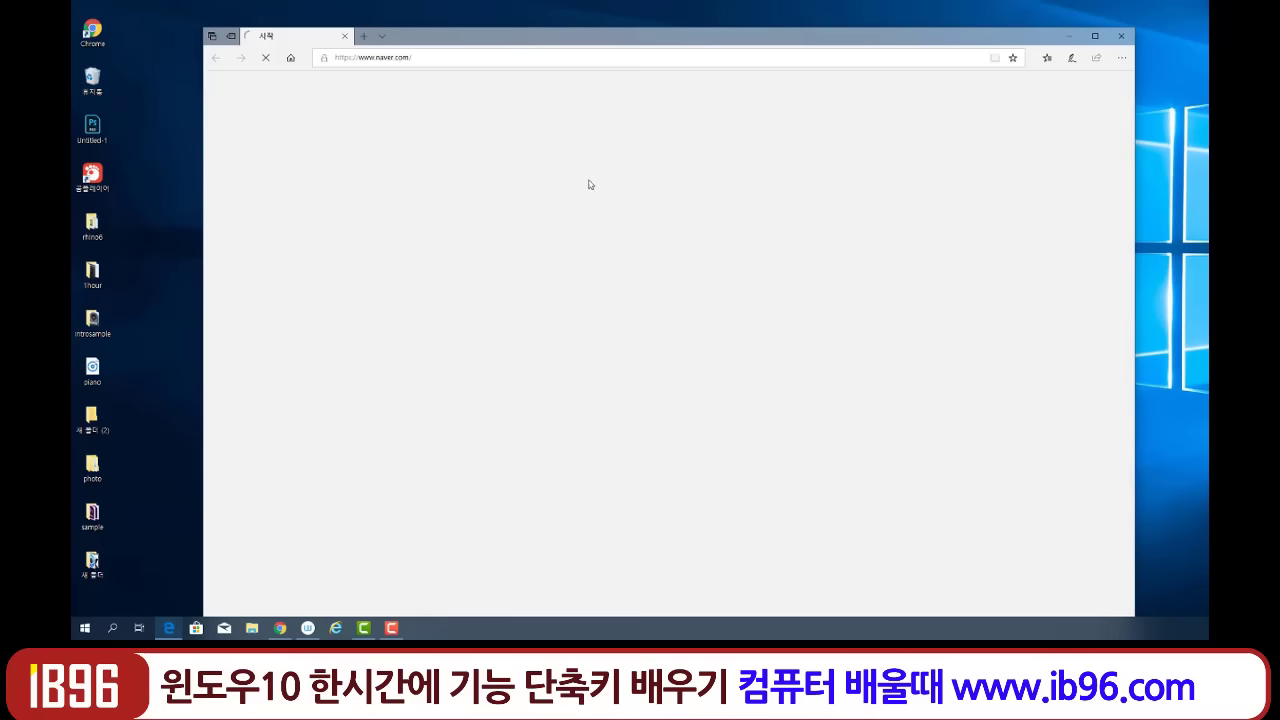
{"action": "type", "text": "r"}
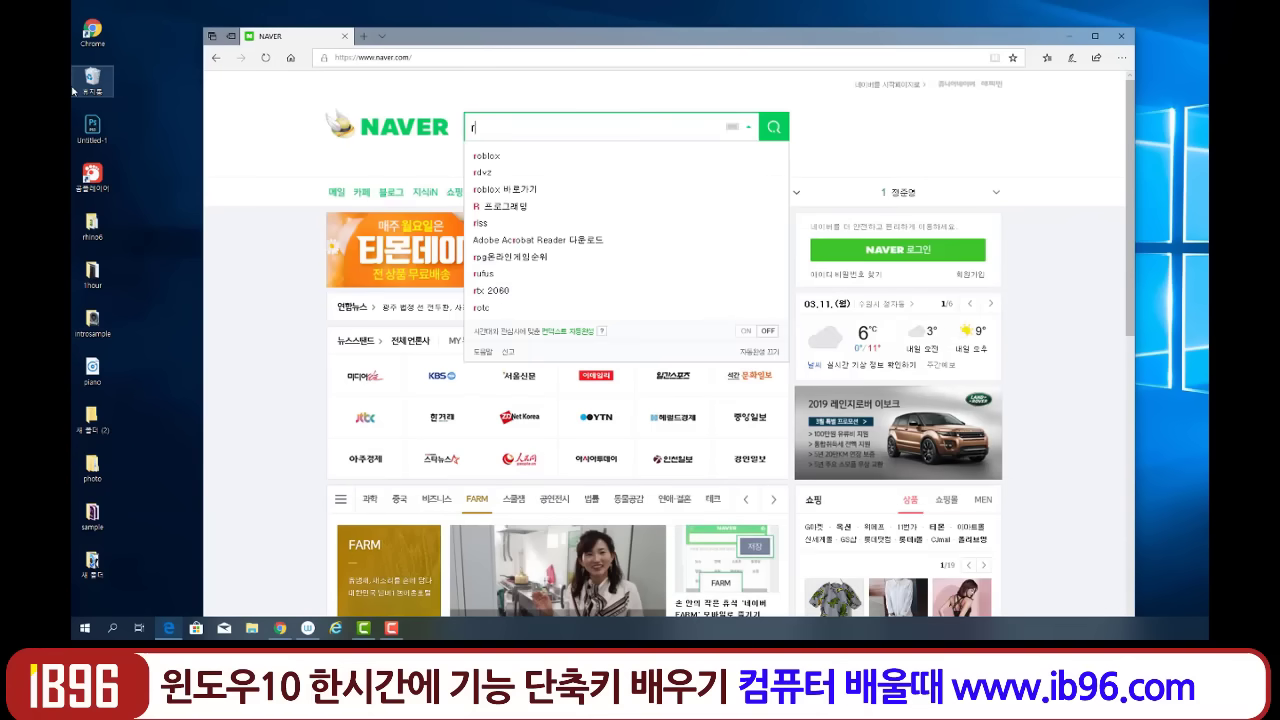
{"action": "type", "text": "havmffpd"}
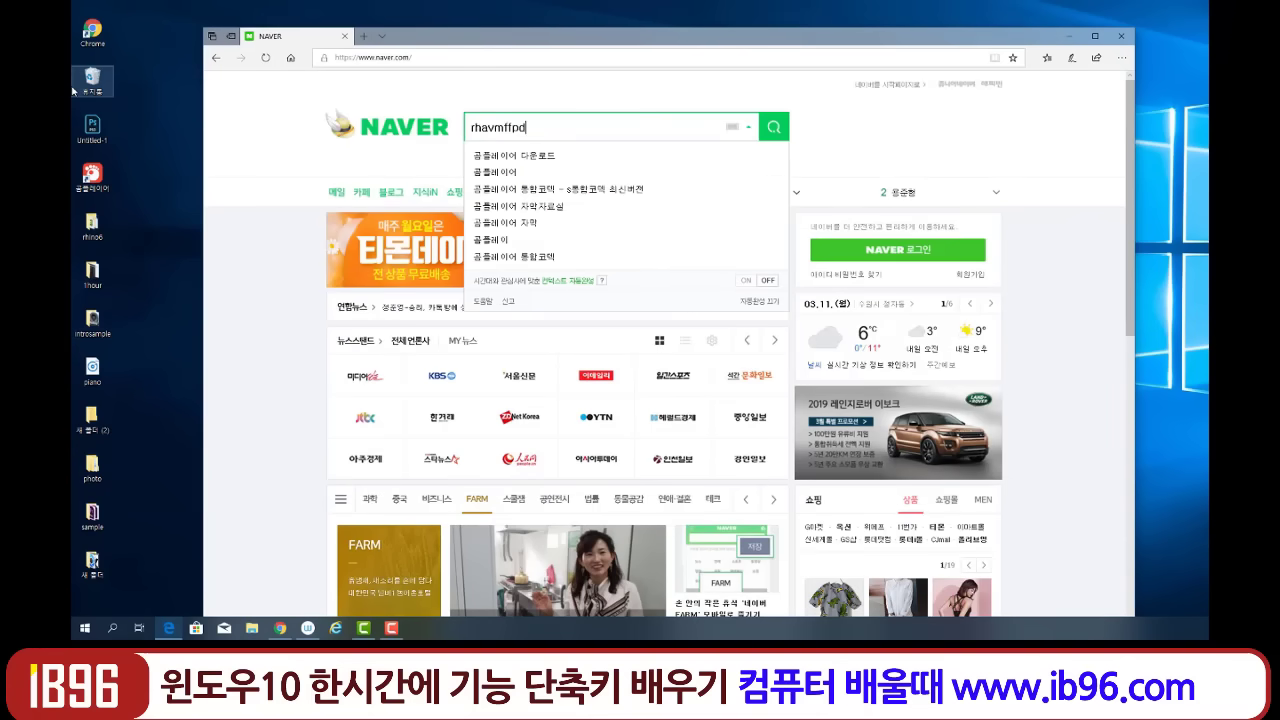
{"action": "type", "text": "ldj"}
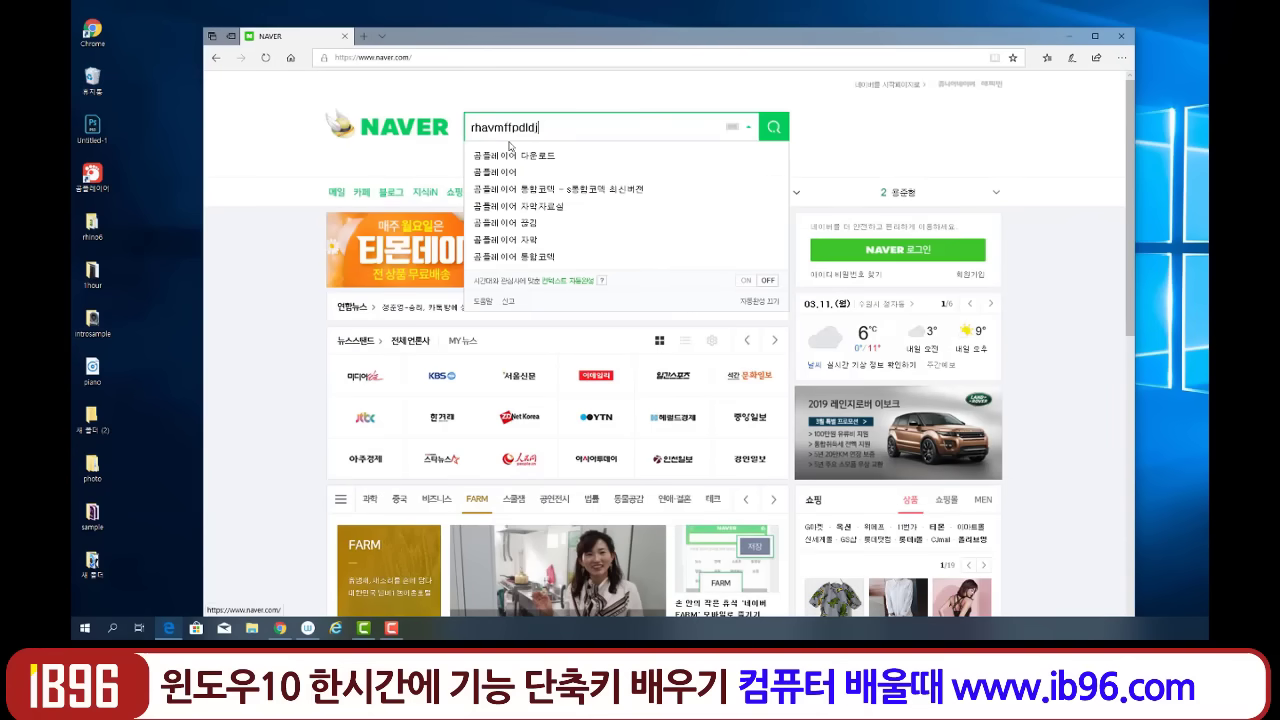
{"action": "left_click", "coordinate": [528, 173]}
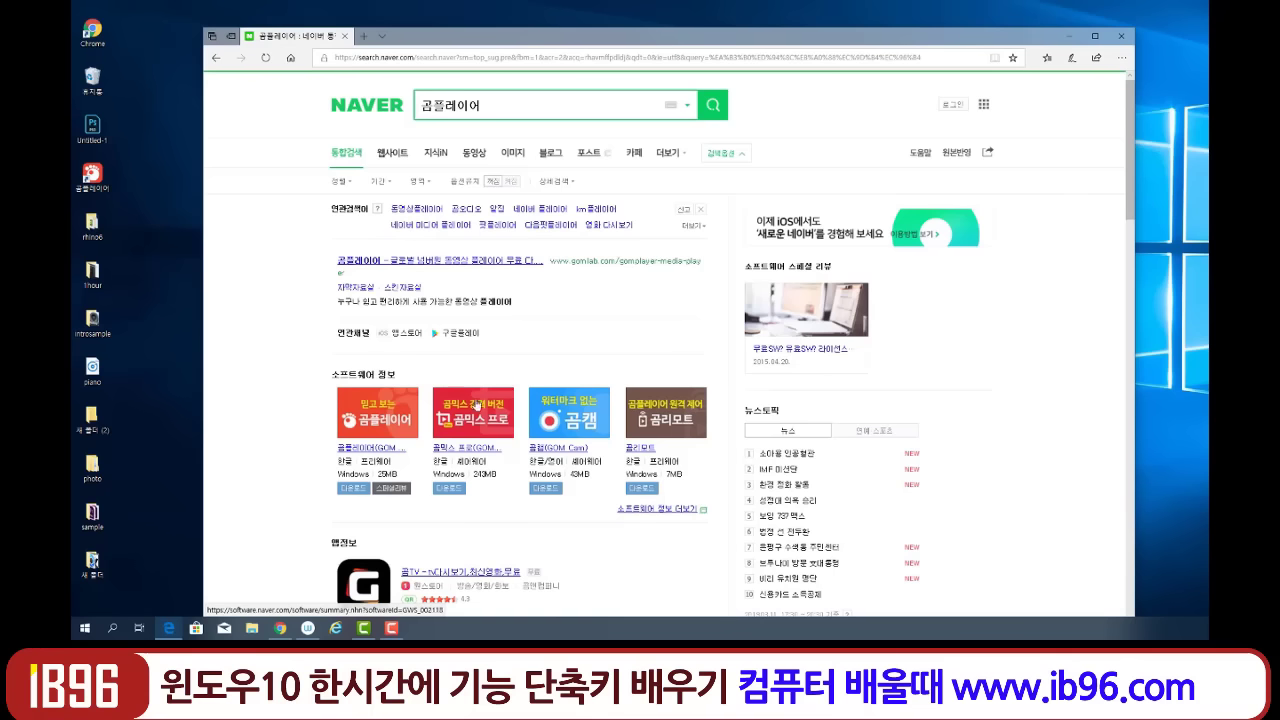
View the GOM Player site from the search results and close the browser with all its tabs.
{"action": "left_click", "coordinate": [597, 262]}
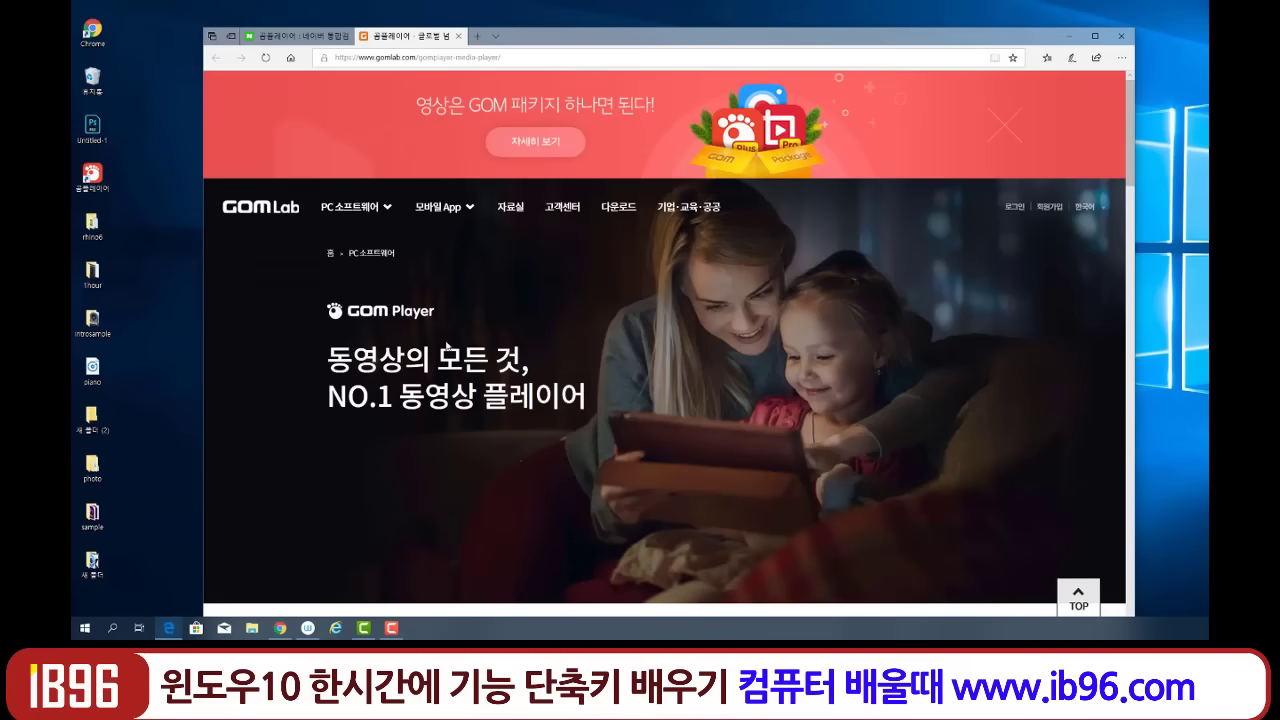
{"action": "left_click", "coordinate": [1121, 36]}
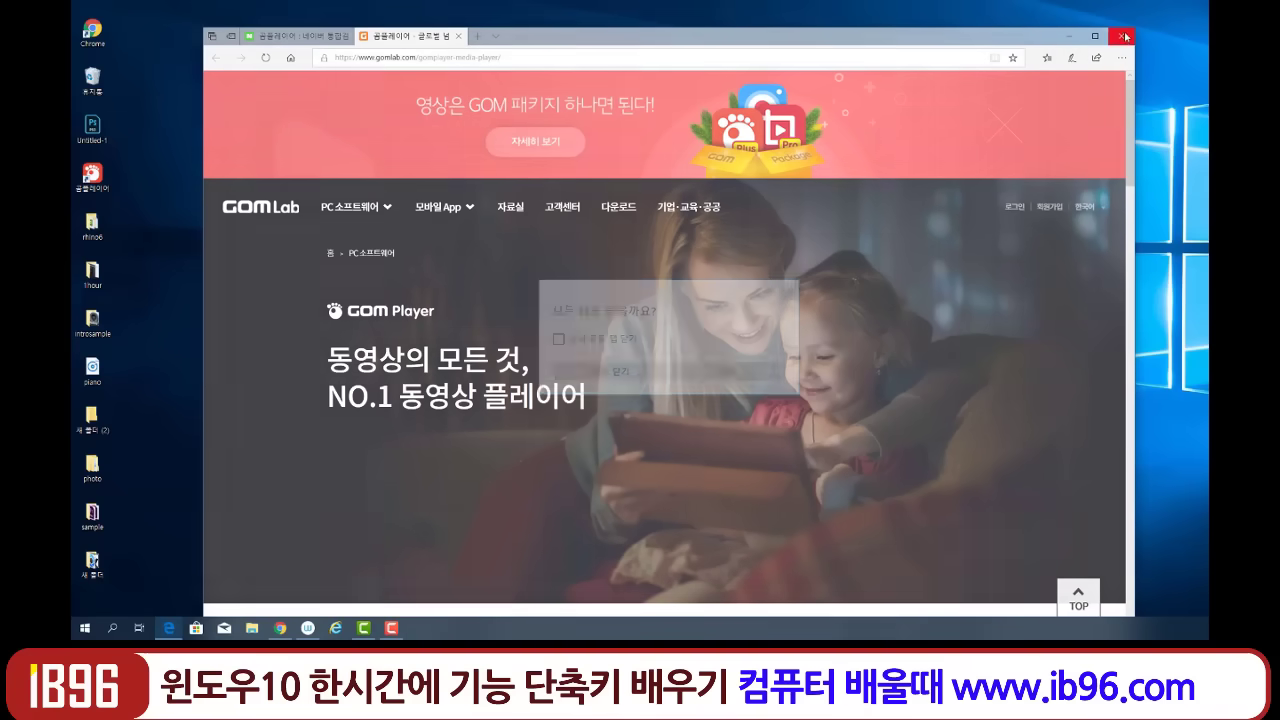
{"action": "left_click", "coordinate": [645, 368]}
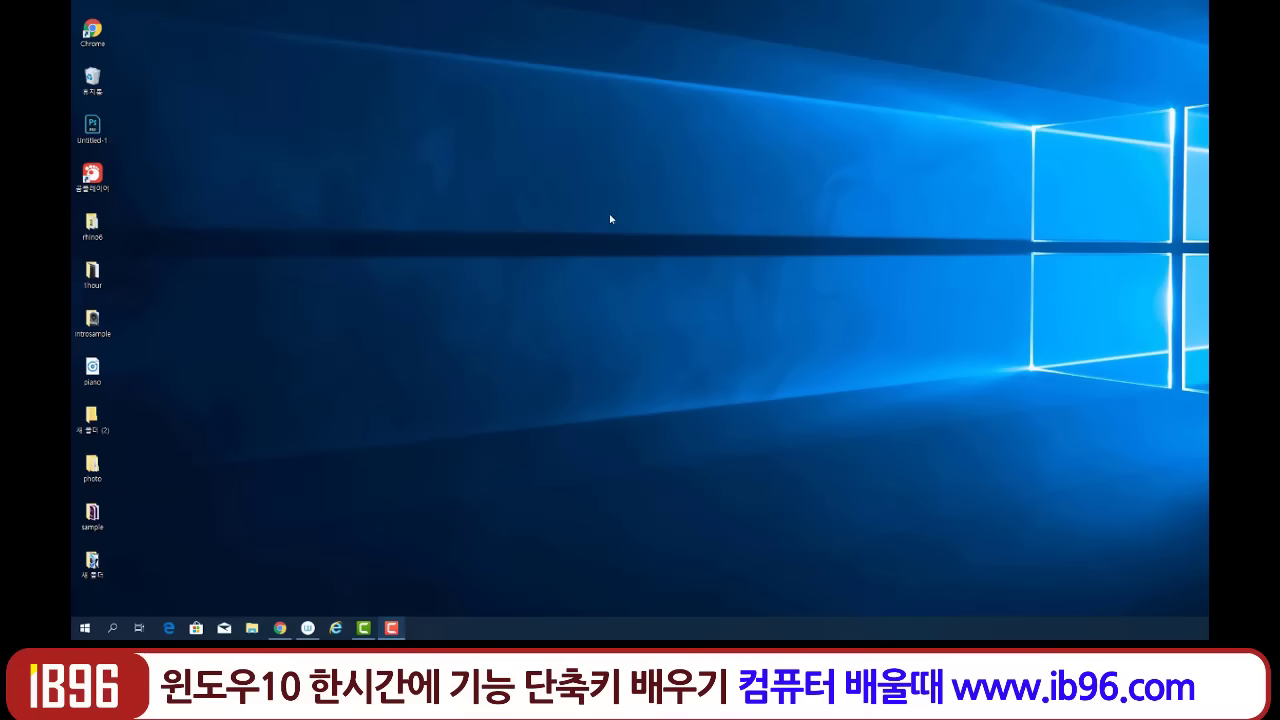
Open the internet explorer folder inside Program Files on the C: drive in File Explorer.
{"action": "left_click", "coordinate": [86, 626]}
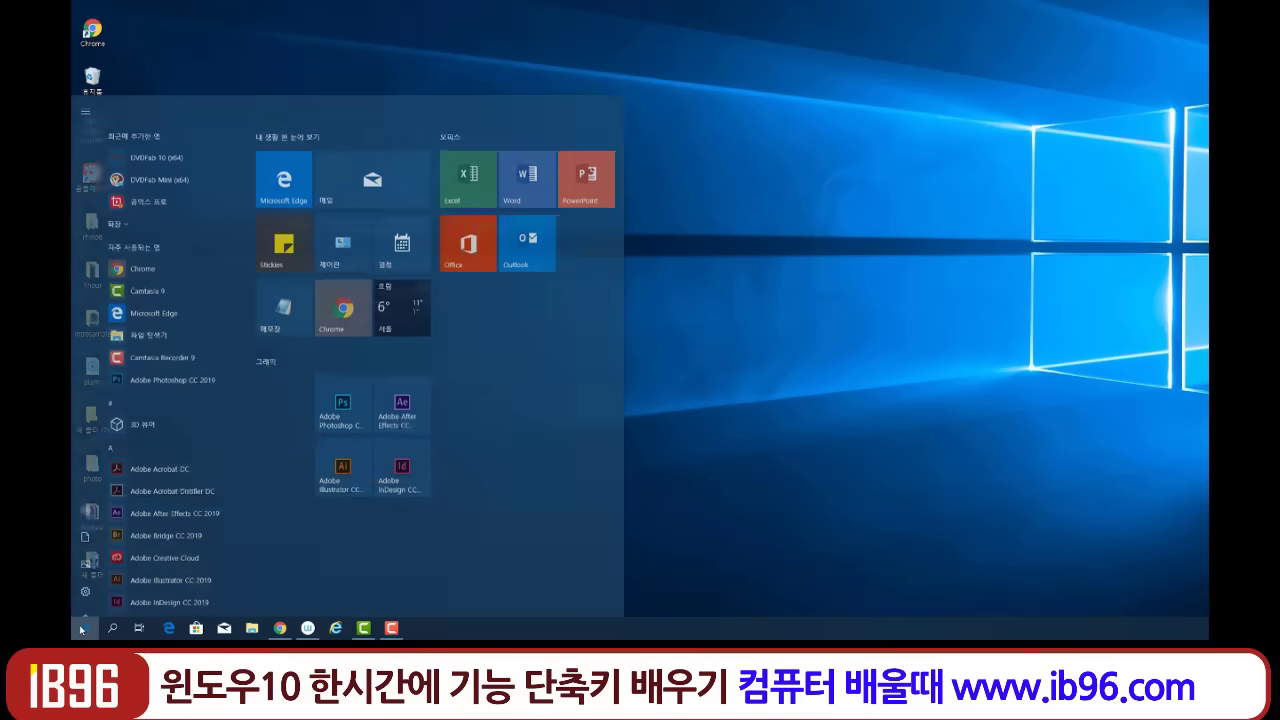
{"action": "left_click", "coordinate": [775, 355]}
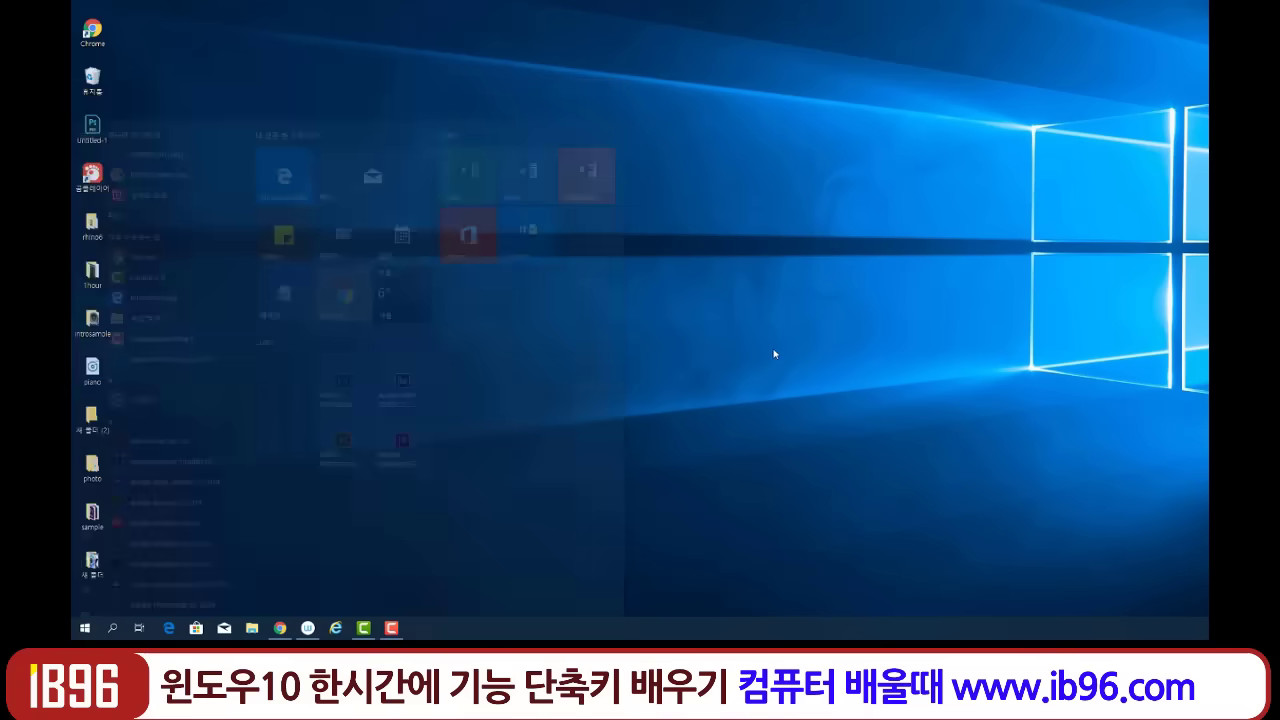
{"action": "left_click", "coordinate": [252, 627]}
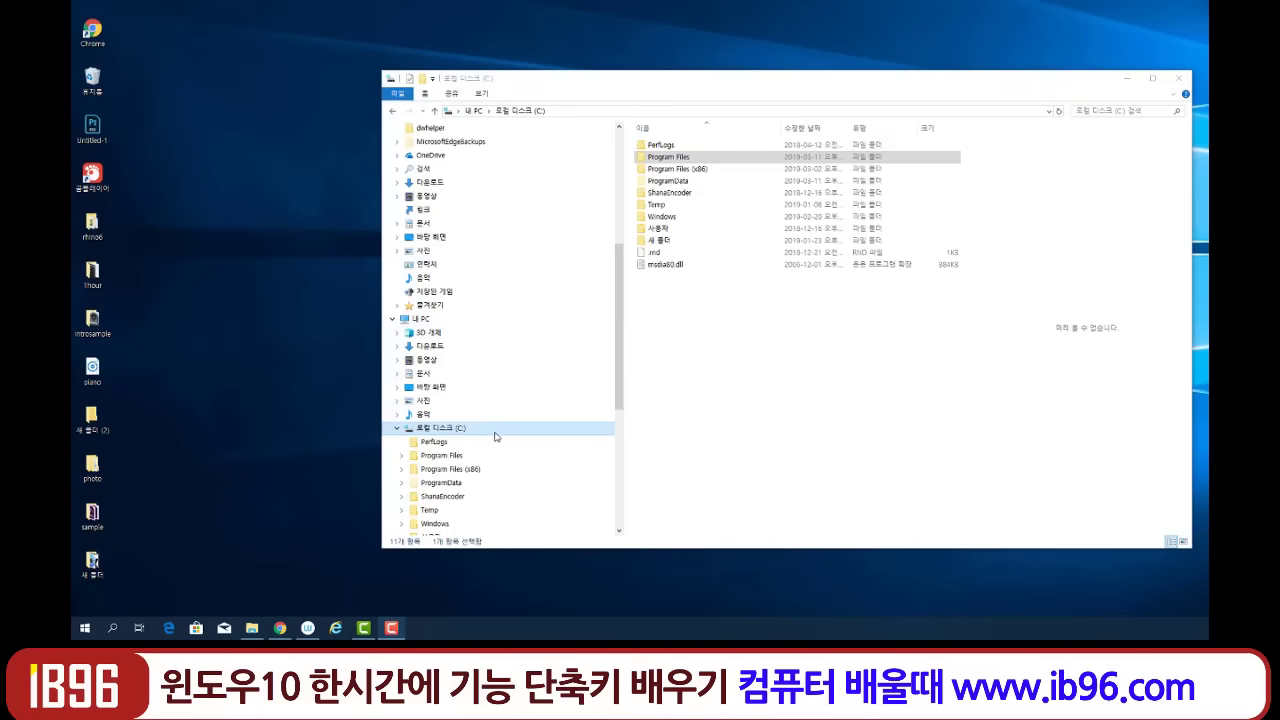
{"action": "left_click", "coordinate": [683, 158]}
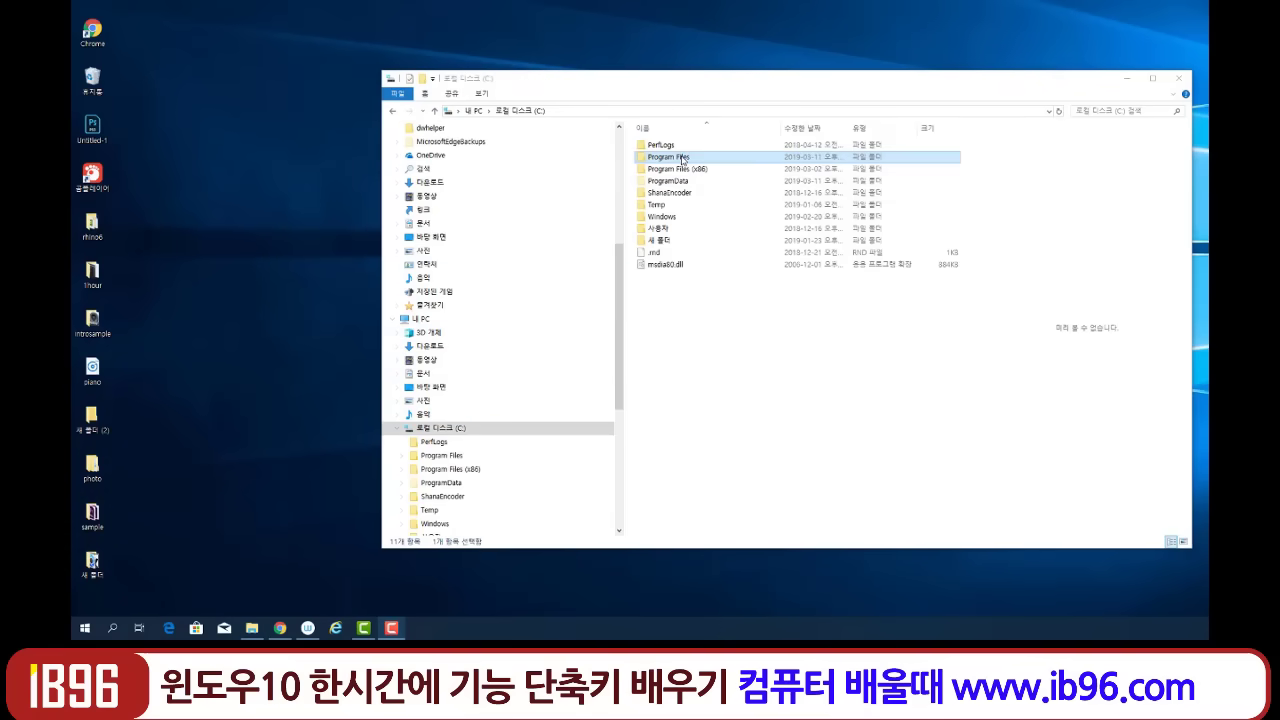
{"action": "double_click", "coordinate": [677, 160]}
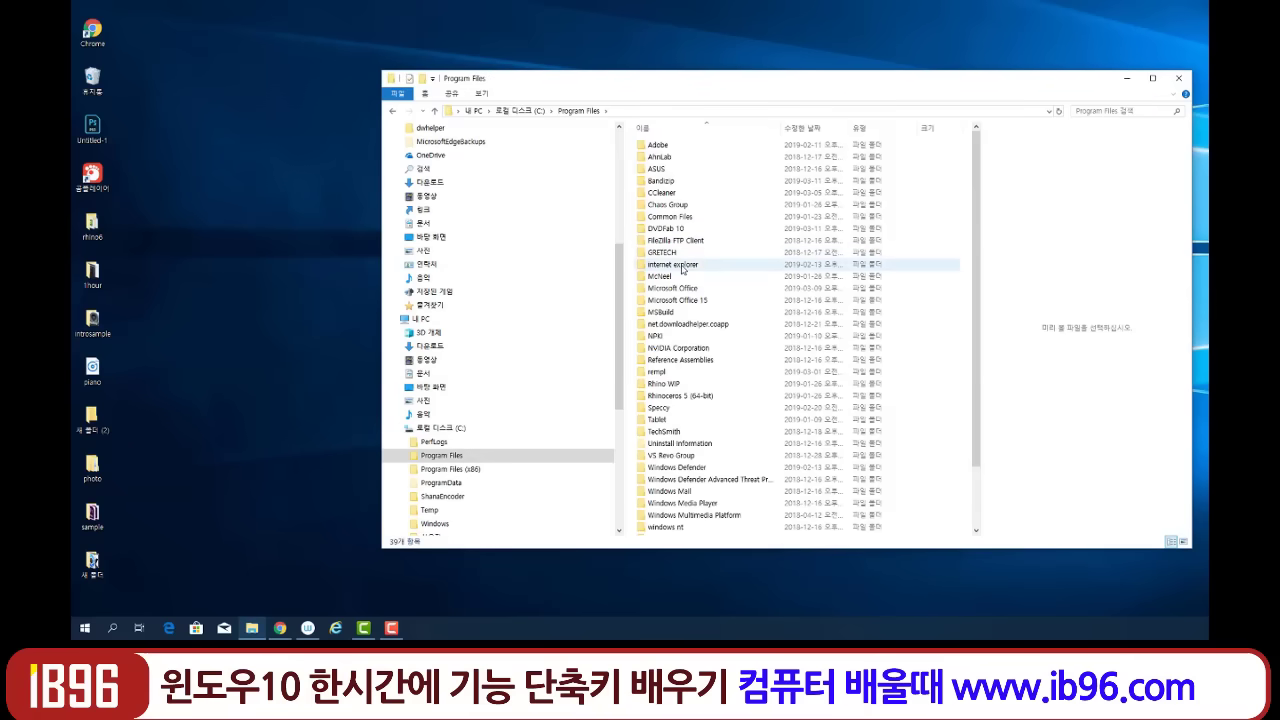
{"action": "double_click", "coordinate": [683, 266]}
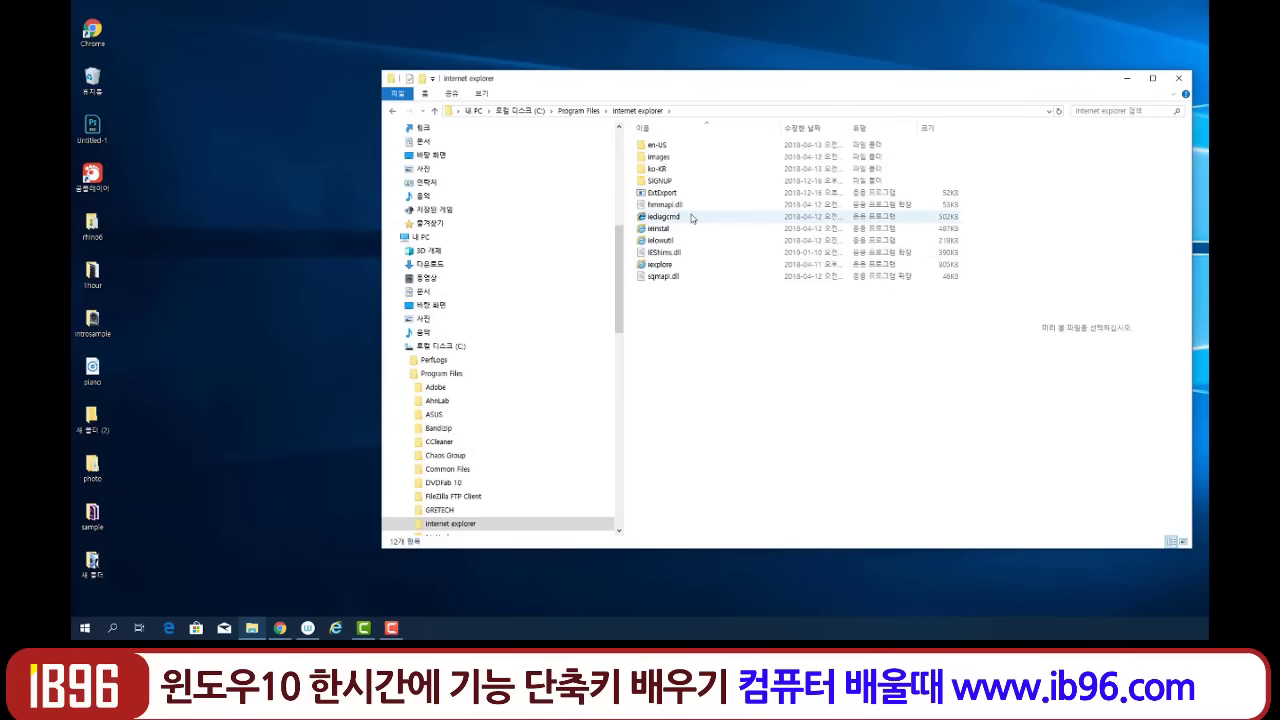
{"action": "left_click", "coordinate": [85, 628]}
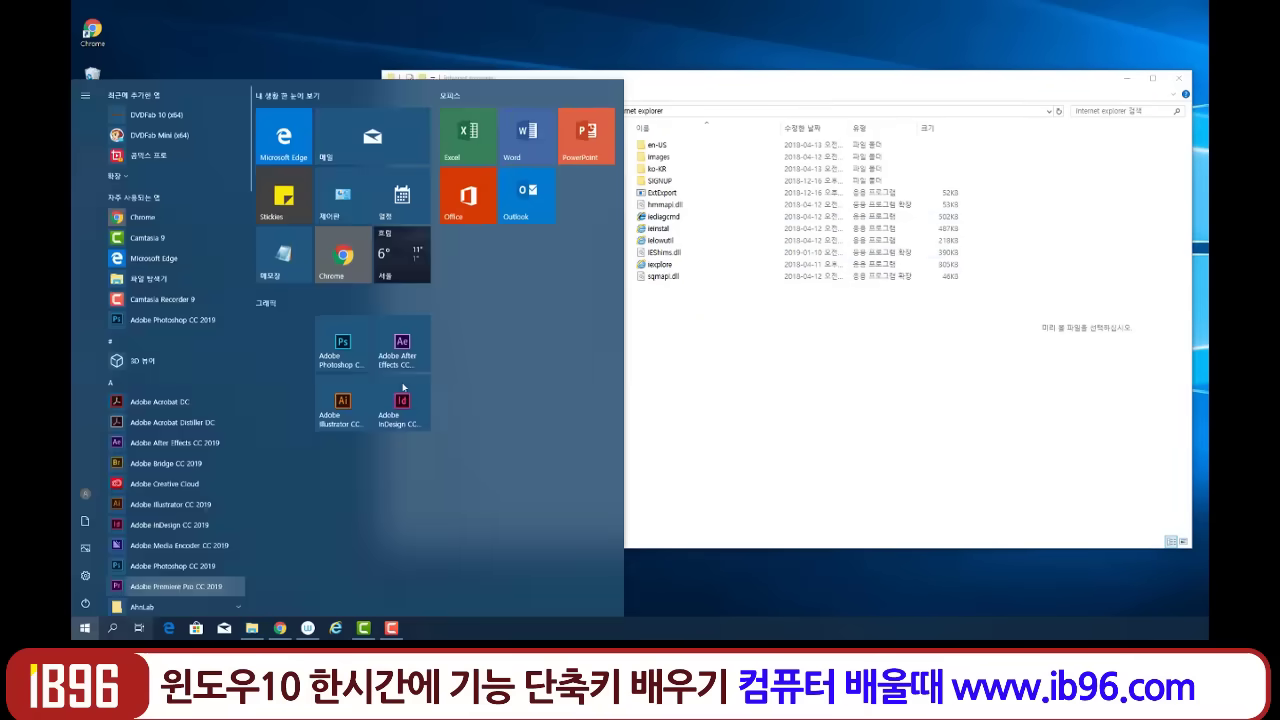
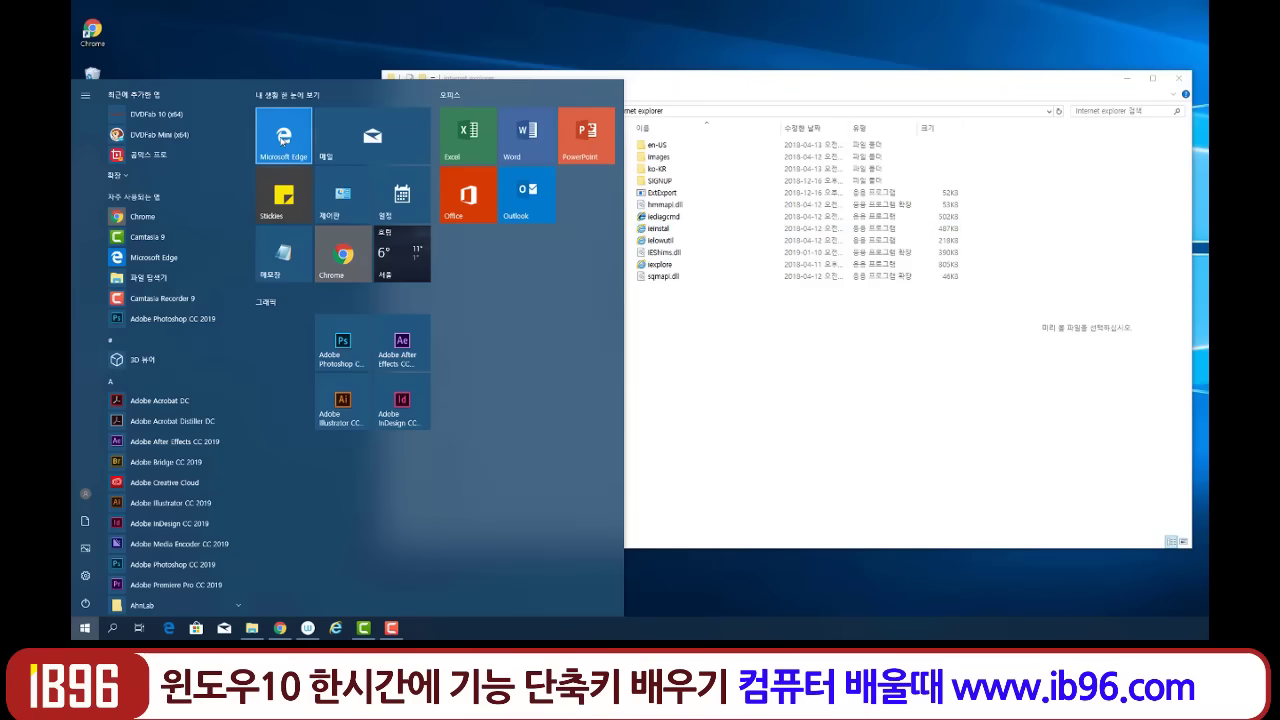
{"action": "left_click", "coordinate": [283, 138]}
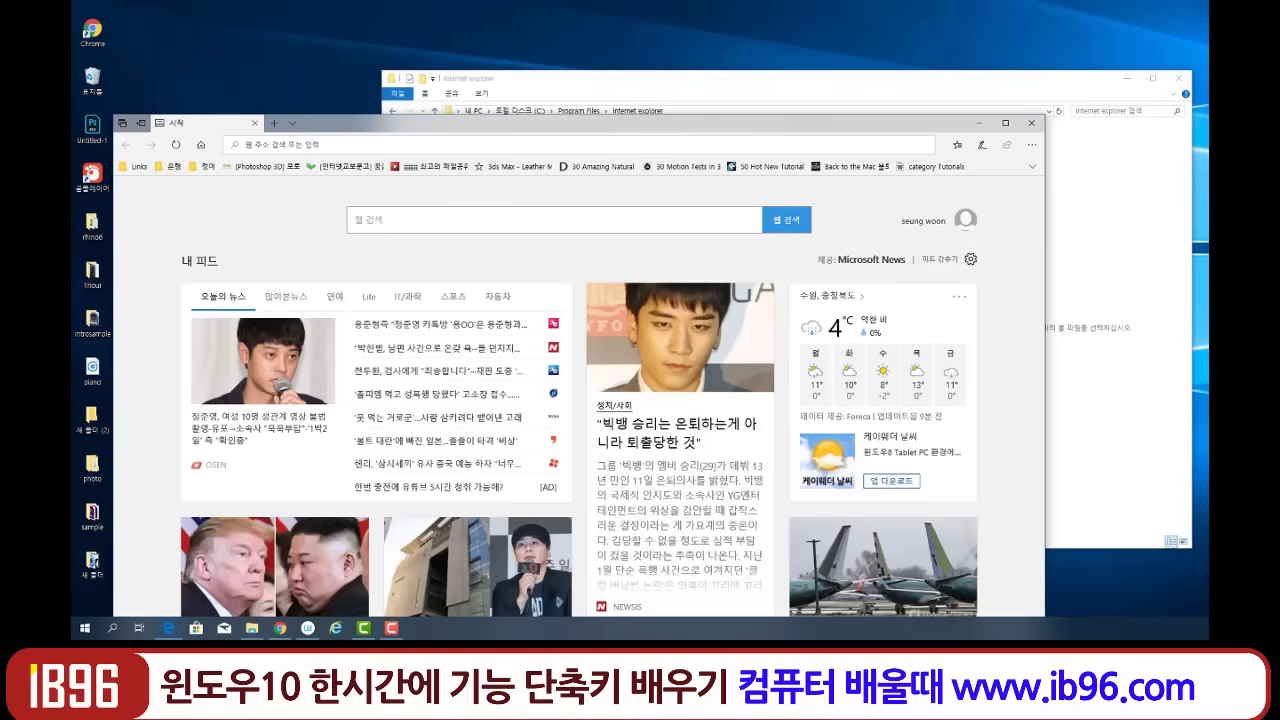
{"action": "type", "text": "www.k"}
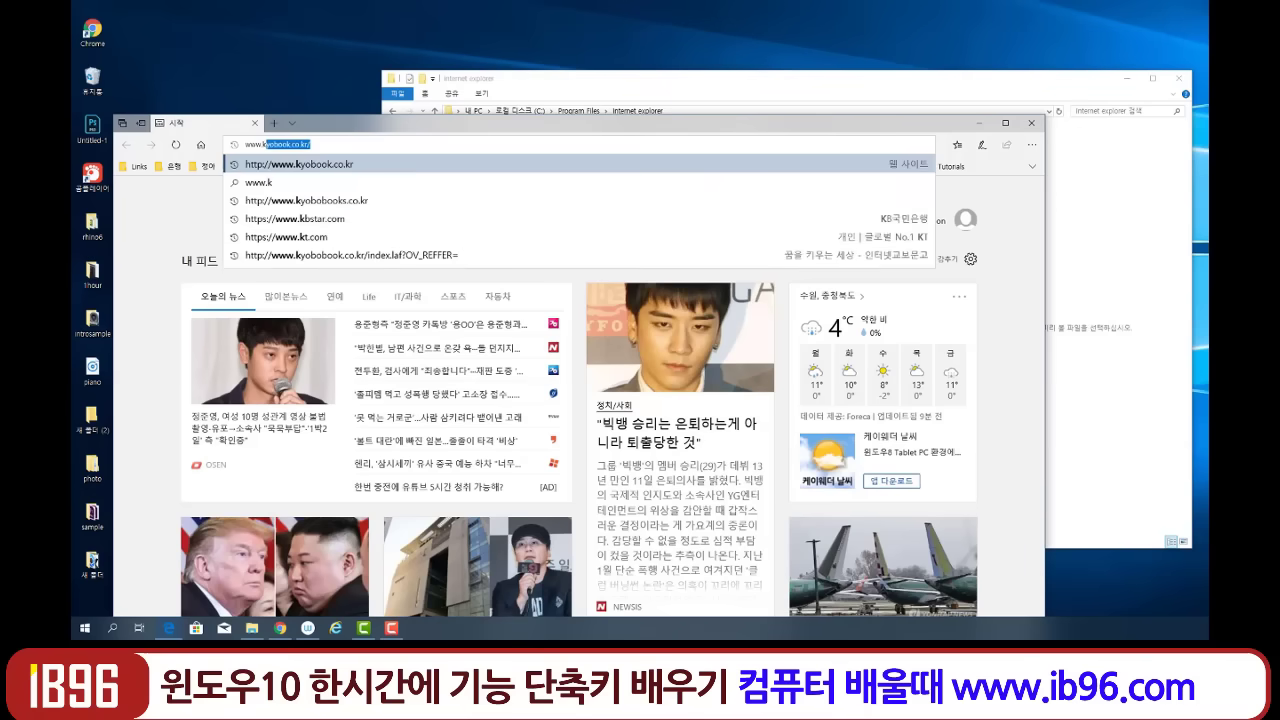
{"action": "type", "text": "yoboboo"}
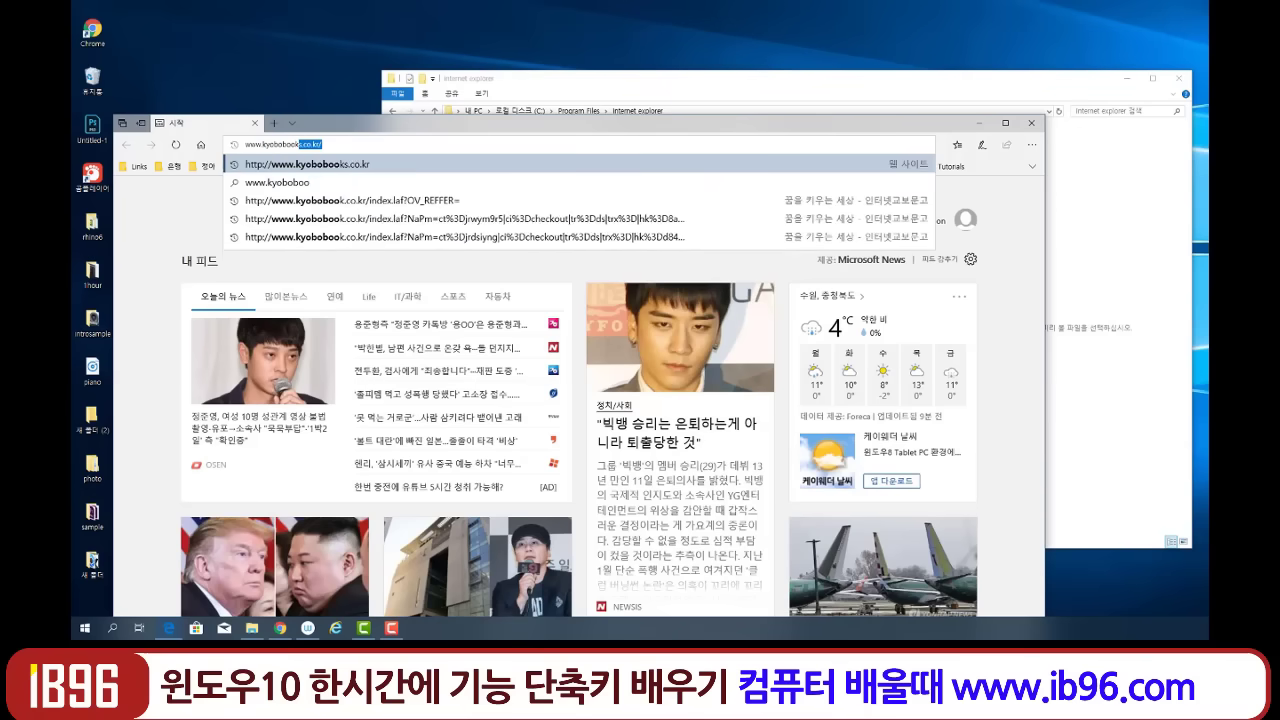
{"action": "type", "text": "k.co.k"}
{"action": "key", "text": "Return"}
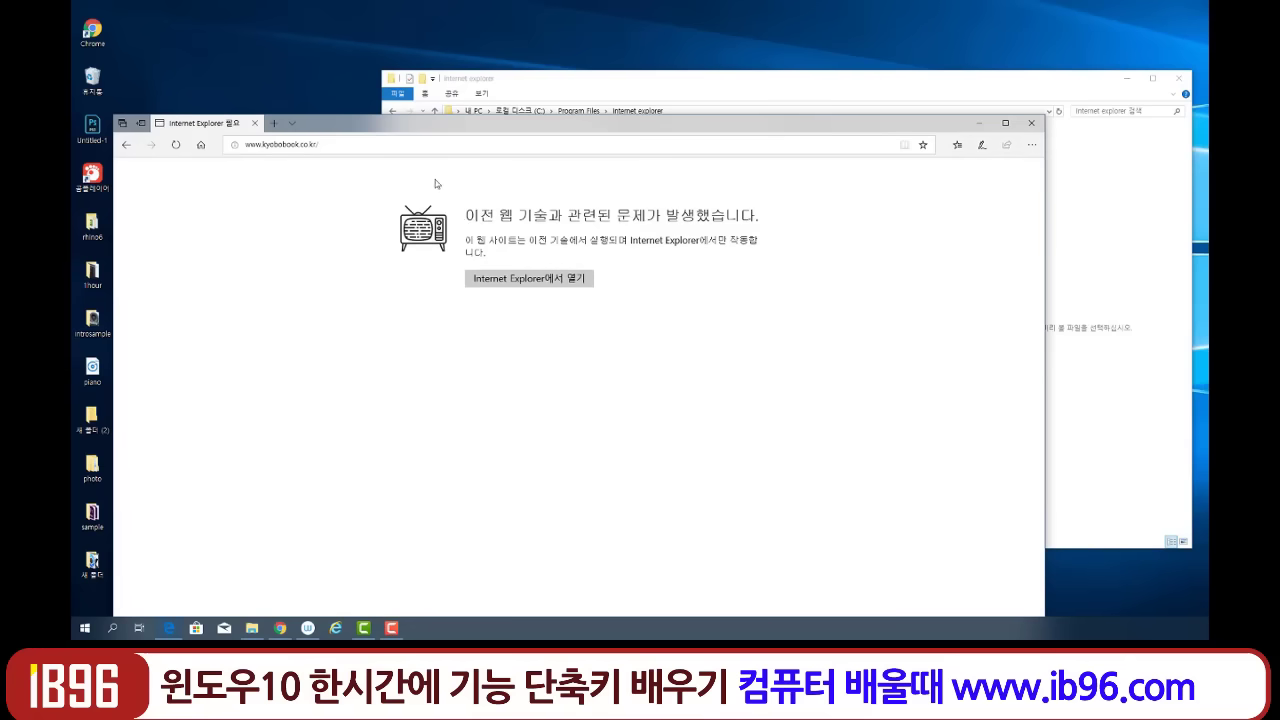
Open the Kyobo bookstore site in Internet Explorer instead and close the Edge window.
{"action": "left_click", "coordinate": [569, 281]}
{"action": "left_click", "coordinate": [535, 284]}
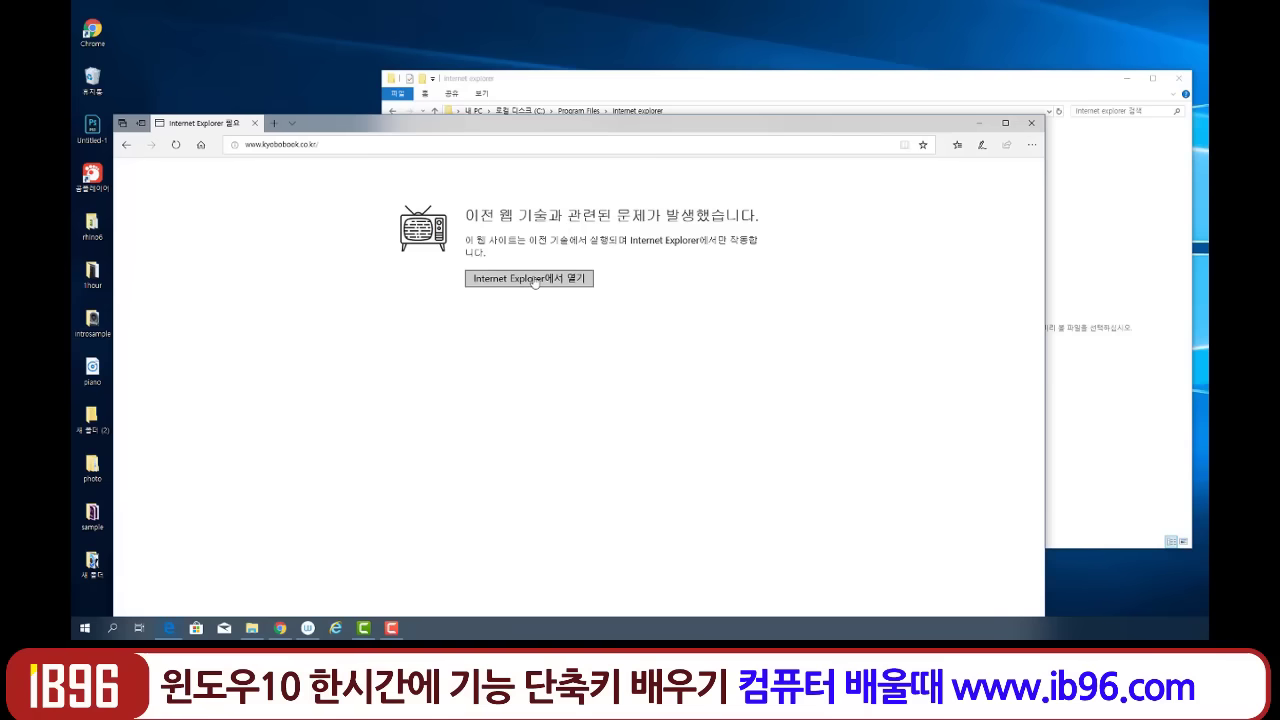
{"action": "left_click", "coordinate": [532, 284]}
{"action": "left_click", "coordinate": [529, 286]}
{"action": "left_click", "coordinate": [527, 286]}
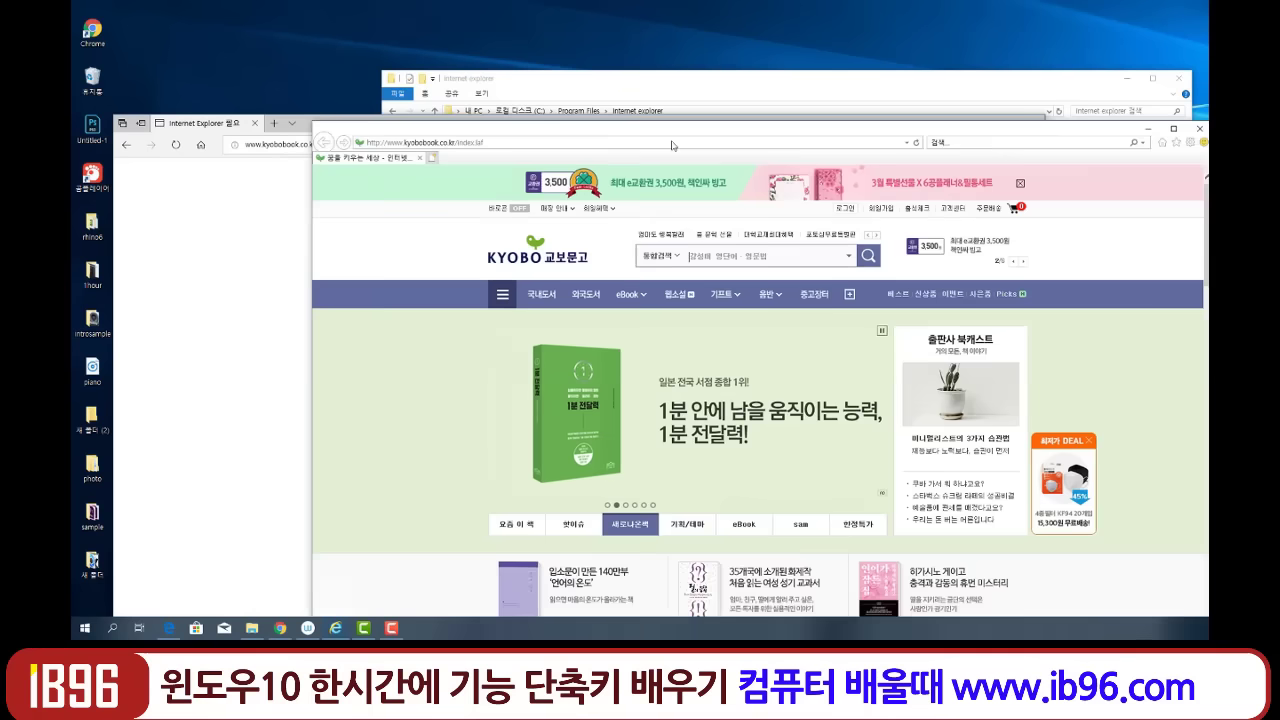
{"action": "left_click_drag", "start_coordinate": [508, 171], "coordinate": [620, 165]}
{"action": "left_click", "coordinate": [455, 136]}
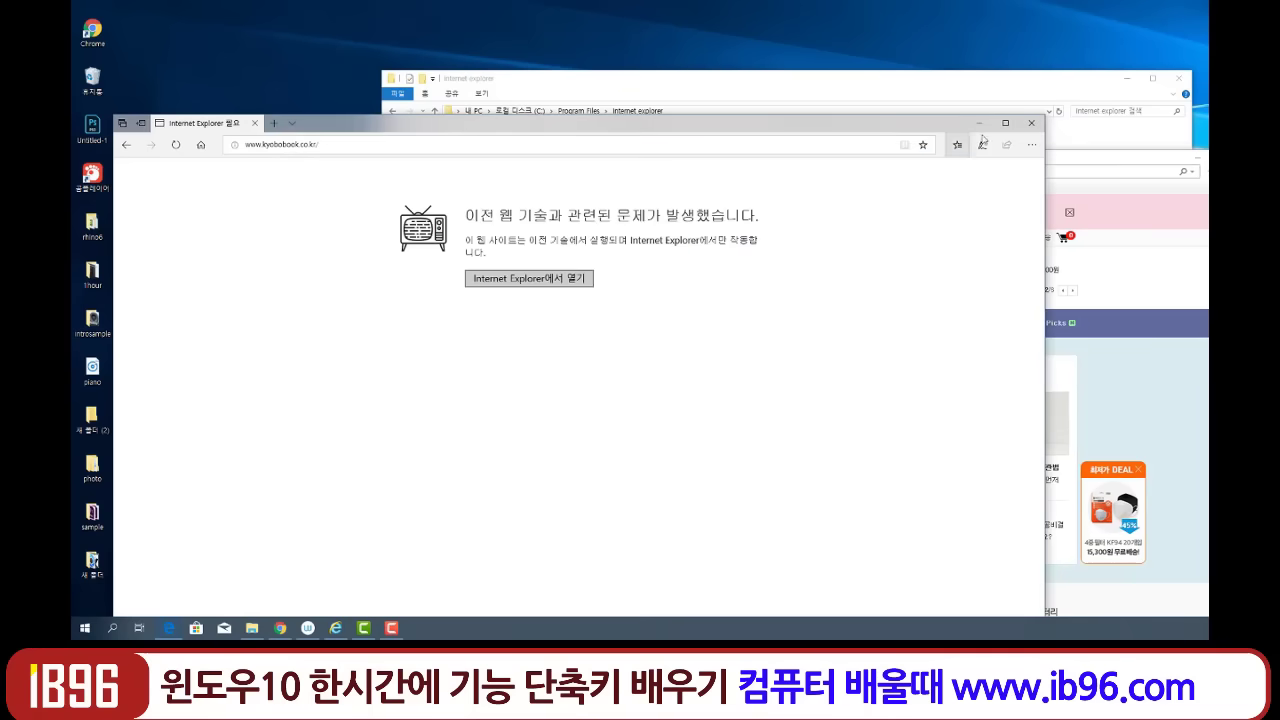
{"action": "left_click", "coordinate": [1032, 124]}
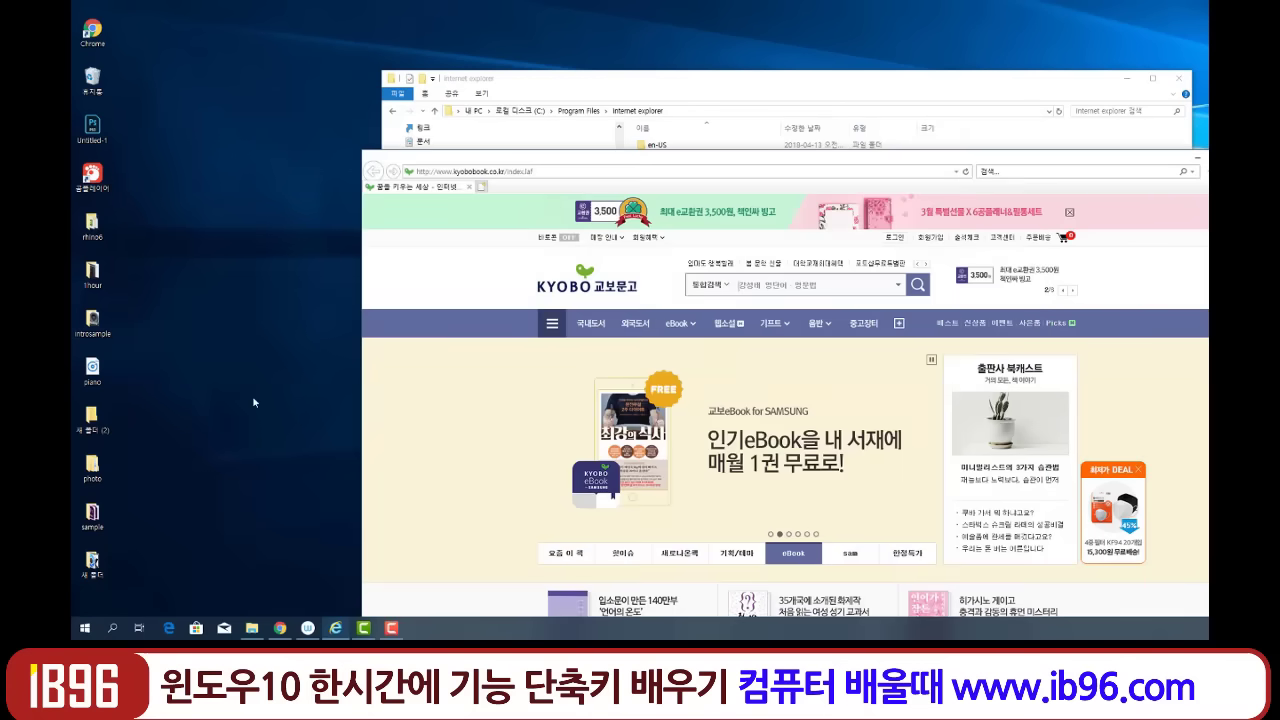
Bring the Internet Explorer window to the front and move it so it sits fully within the desktop.
{"action": "left_click", "coordinate": [85, 628]}
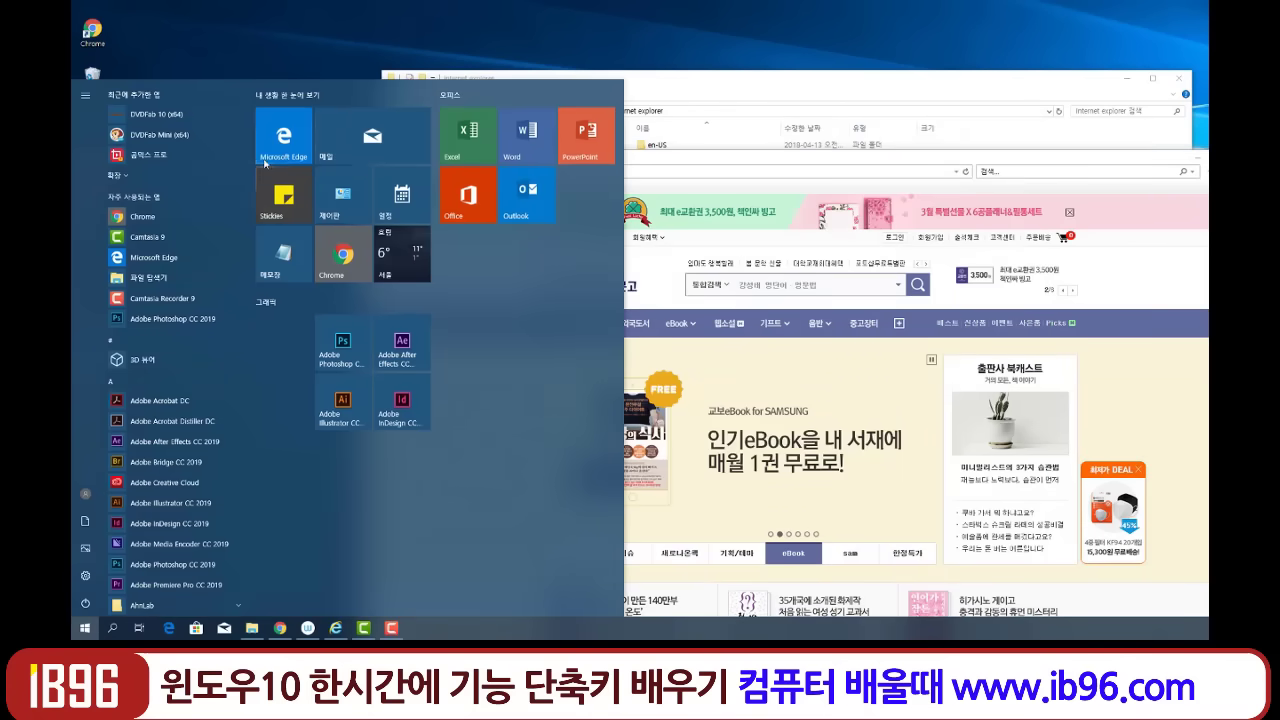
{"action": "left_click", "coordinate": [713, 95]}
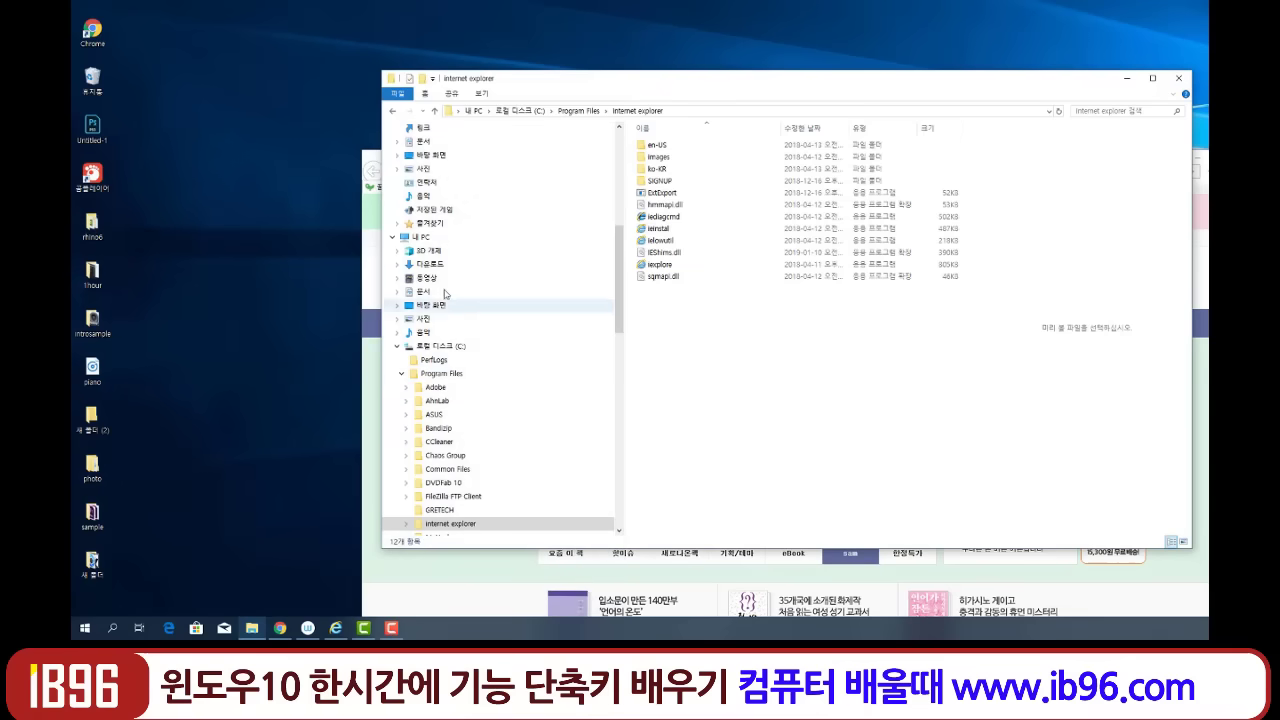
{"action": "left_click", "coordinate": [362, 265]}
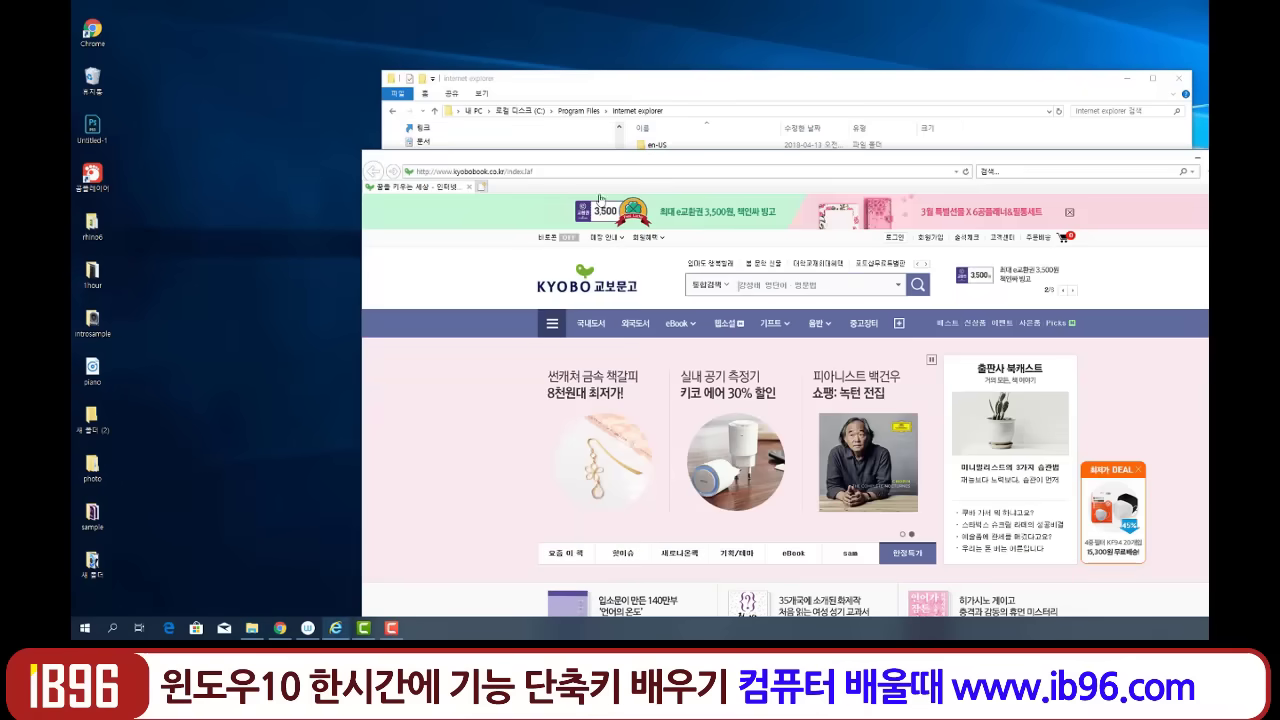
{"action": "left_click_drag", "start_coordinate": [576, 166], "coordinate": [495, 88]}
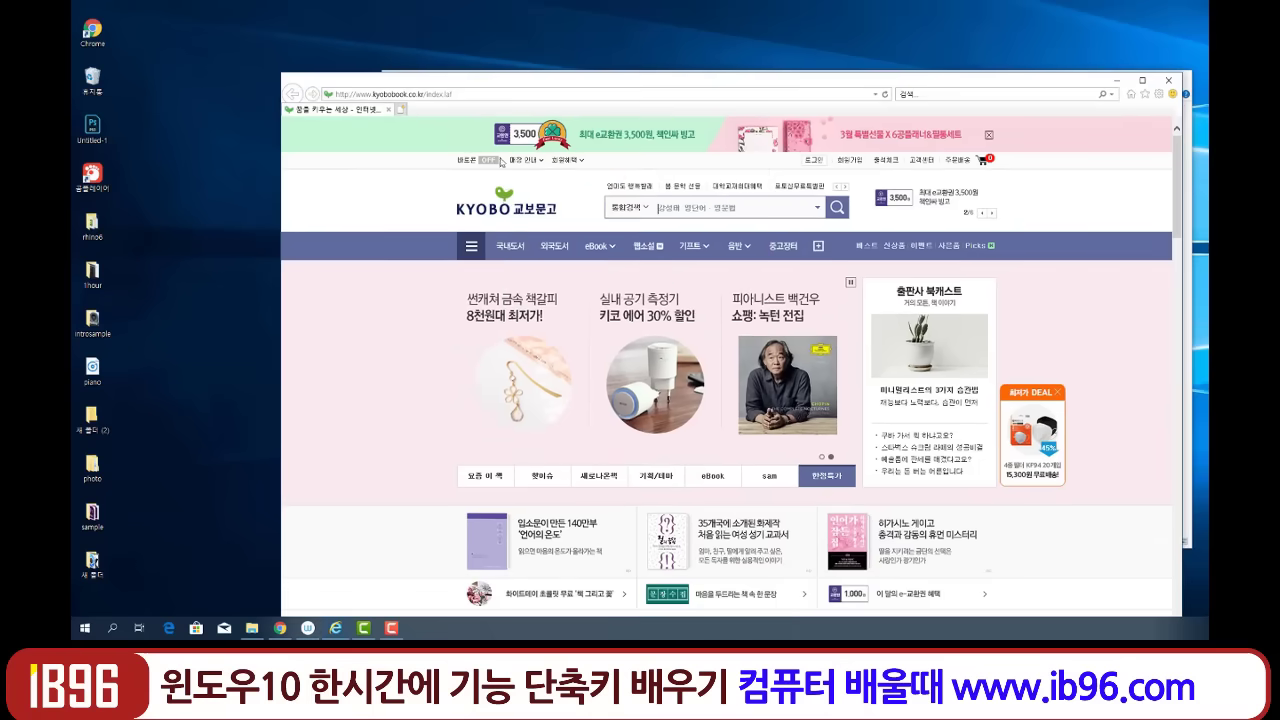
Move the Internet Explorer window down out of the way and bring the File Explorer window forward to the upper middle of the desktop.
{"action": "mouse_move", "coordinate": [525, 160]}
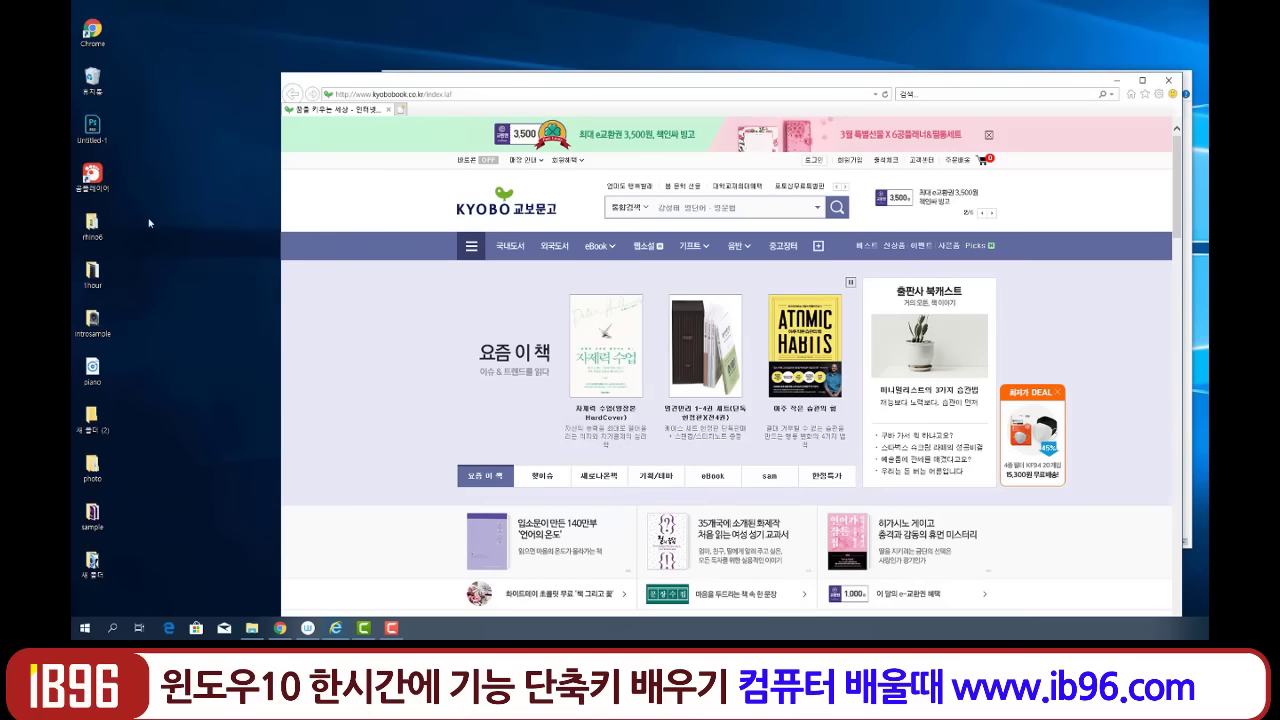
{"action": "left_click_drag", "start_coordinate": [476, 101], "coordinate": [563, 135]}
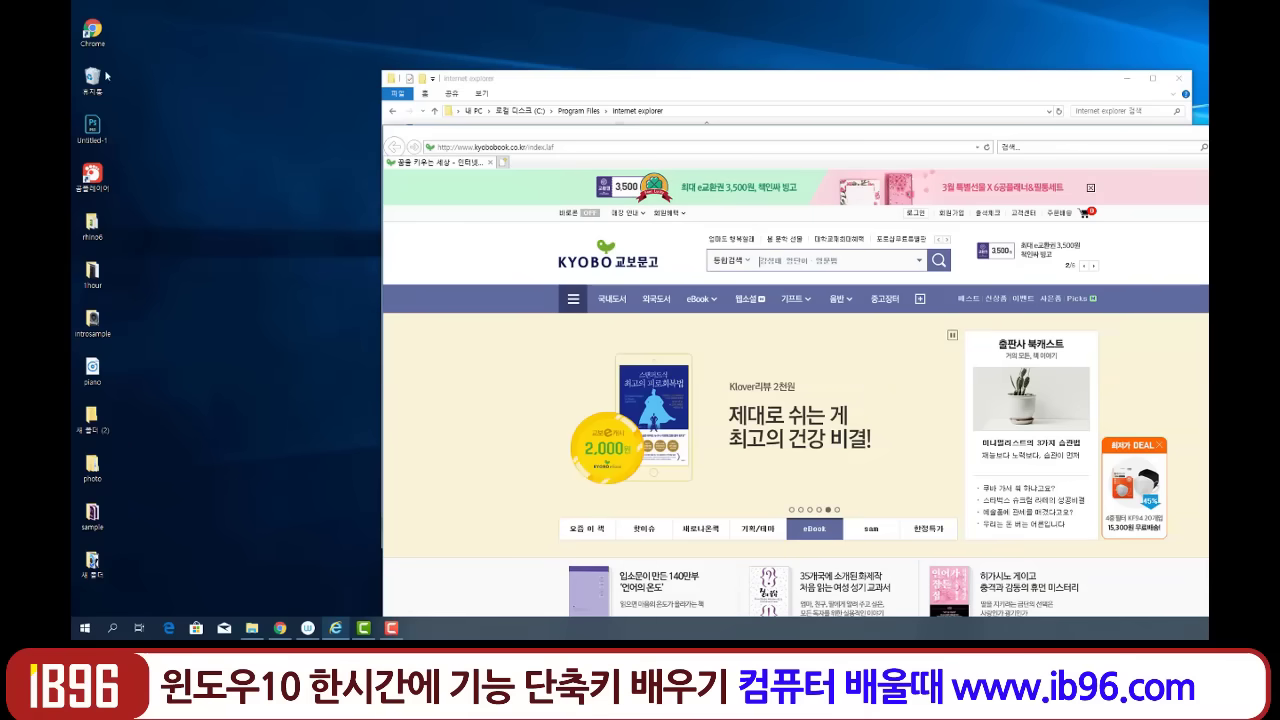
{"action": "left_click", "coordinate": [92, 32]}
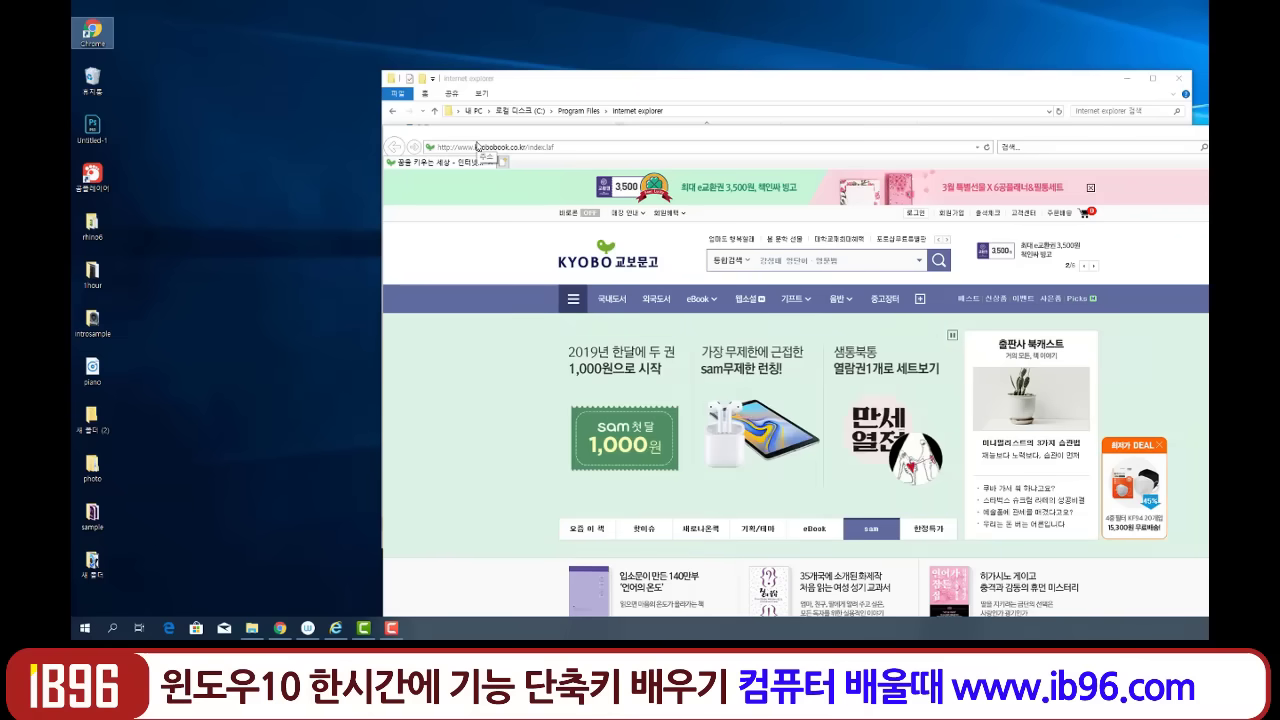
{"action": "left_click_drag", "start_coordinate": [495, 137], "coordinate": [511, 297]}
{"action": "left_click_drag", "start_coordinate": [596, 84], "coordinate": [528, 68]}
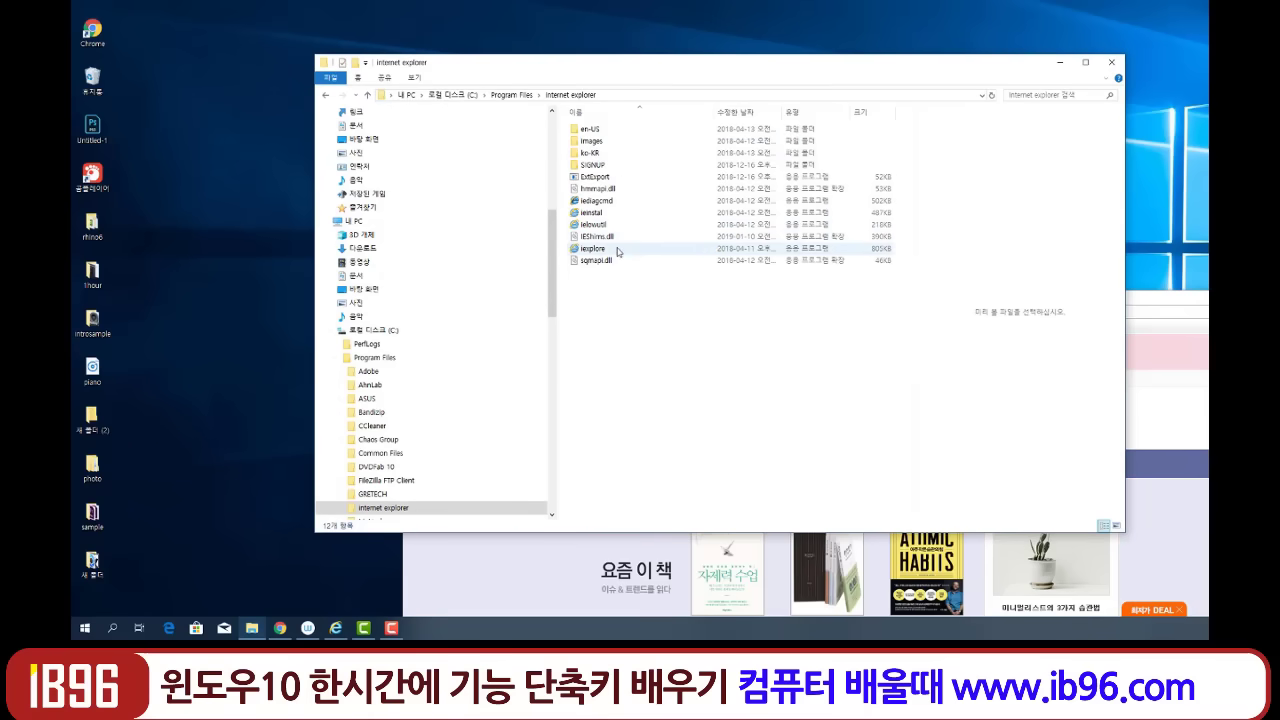
Pin the iexplore program from the internet explorer folder in Program Files to the Start screen and view its tile.
{"action": "key", "text": "alt+Up"}
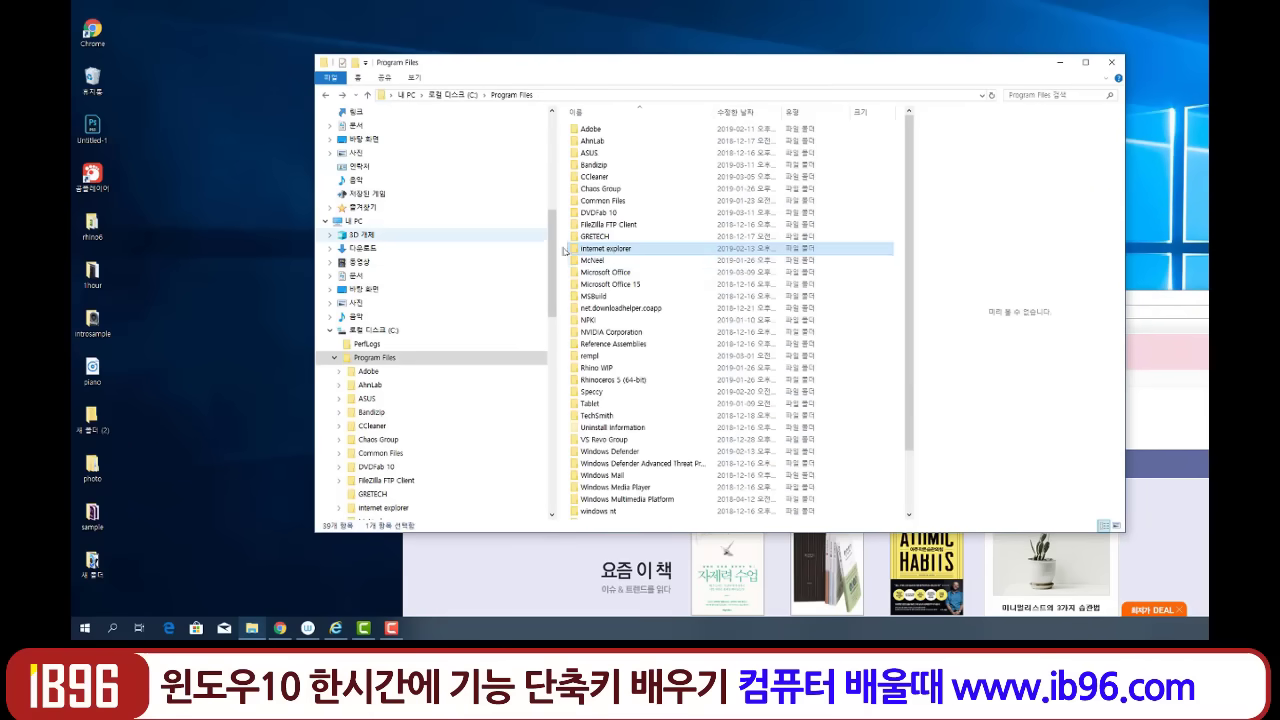
{"action": "double_click", "coordinate": [608, 250]}
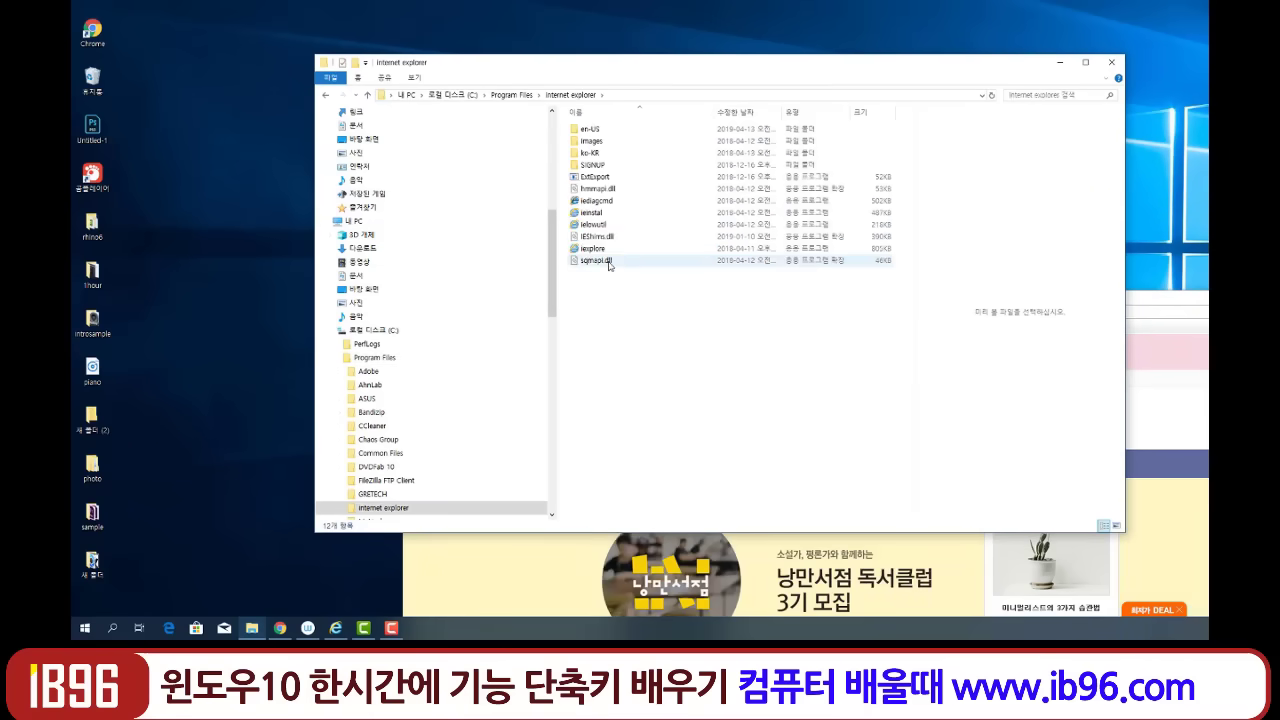
{"action": "left_click", "coordinate": [595, 250]}
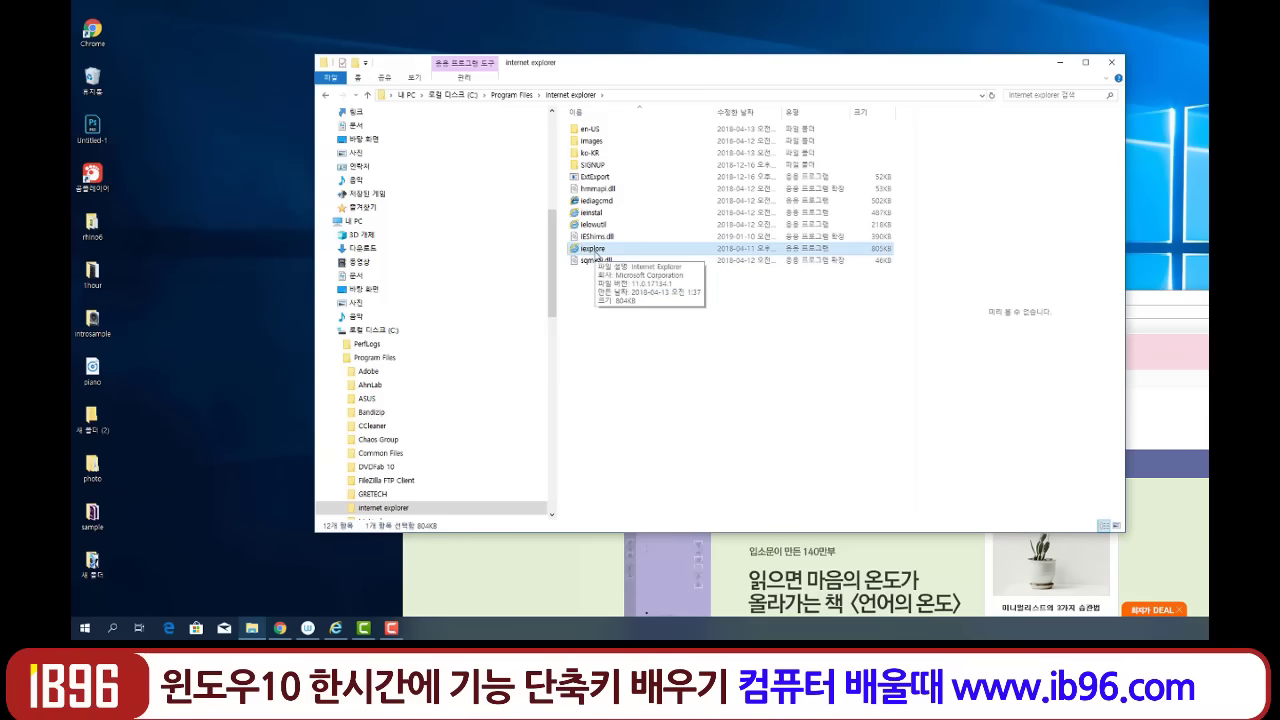
{"action": "right_click", "coordinate": [596, 254]}
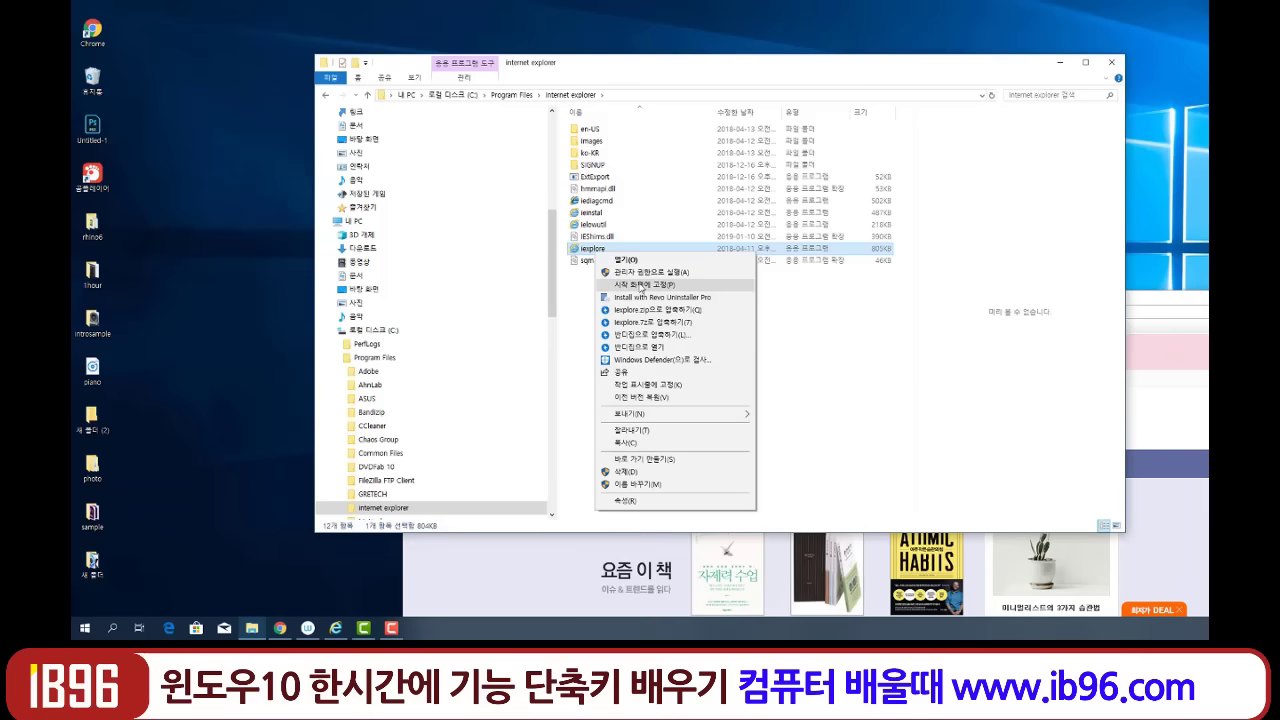
{"action": "left_click", "coordinate": [641, 286]}
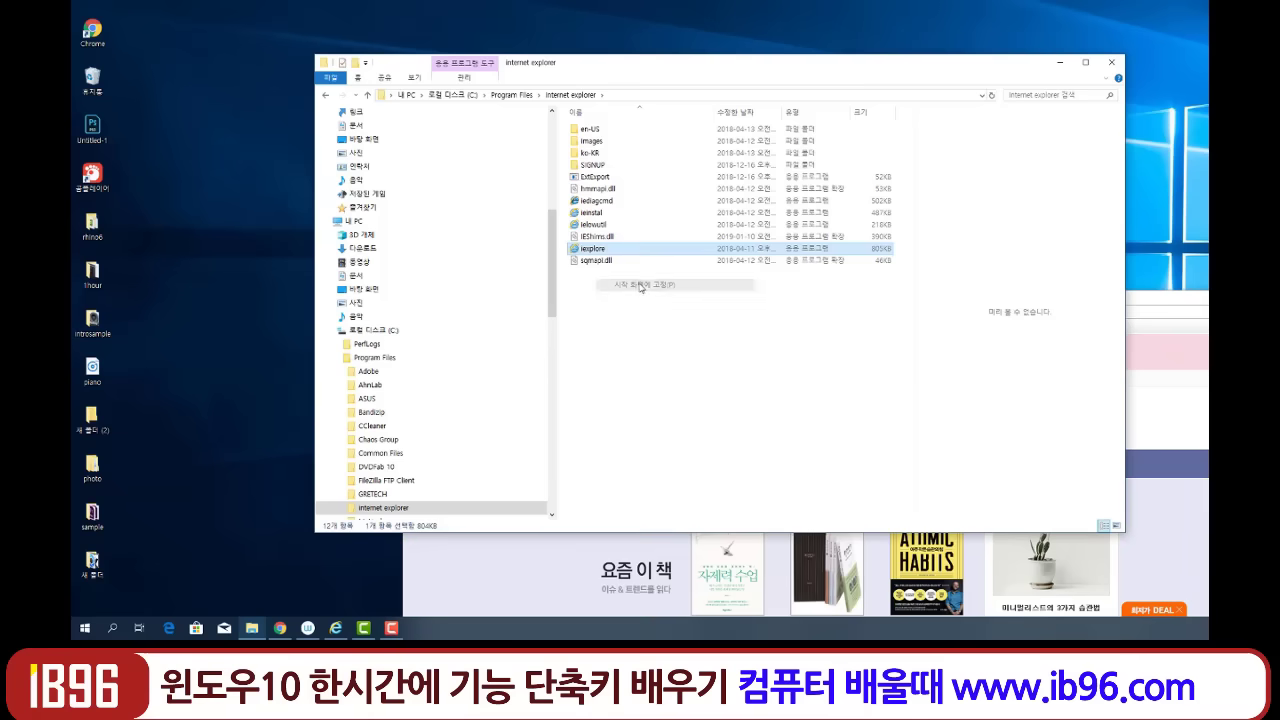
{"action": "left_click", "coordinate": [85, 630]}
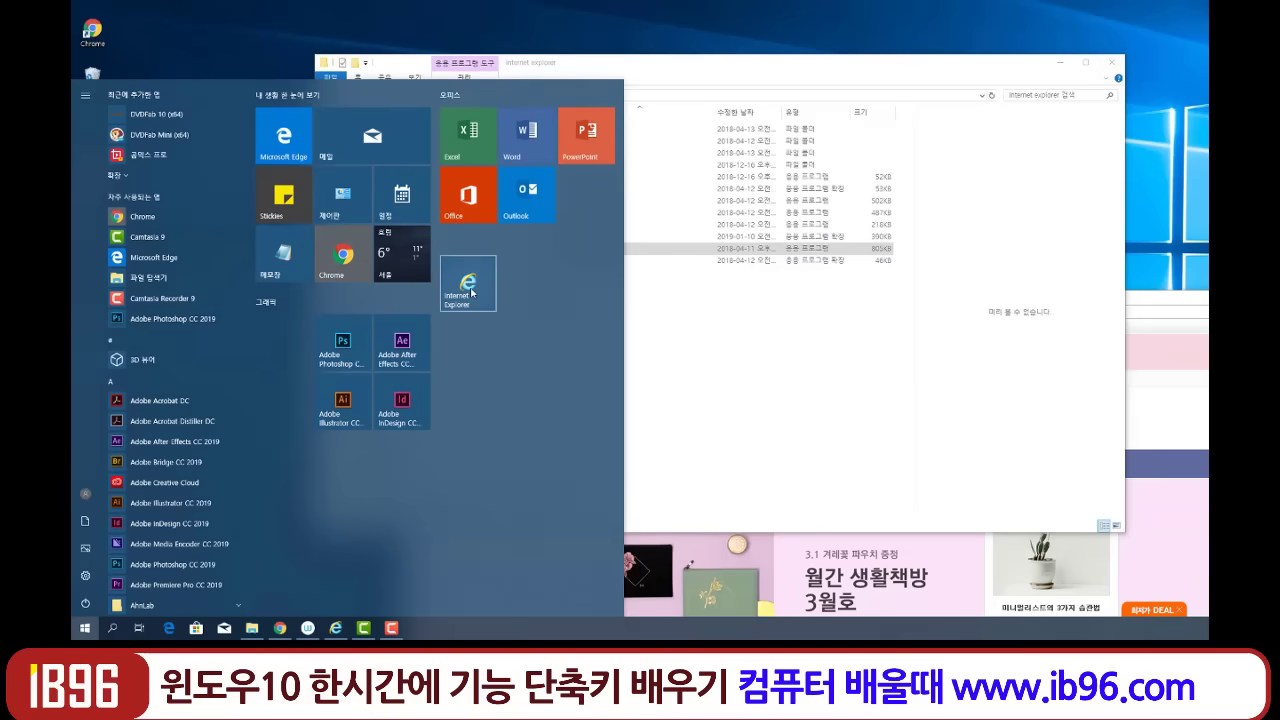
Create a desktop shortcut for iexplore from the Internet Explorer program folder and close the folder window.
{"action": "left_click", "coordinate": [636, 250]}
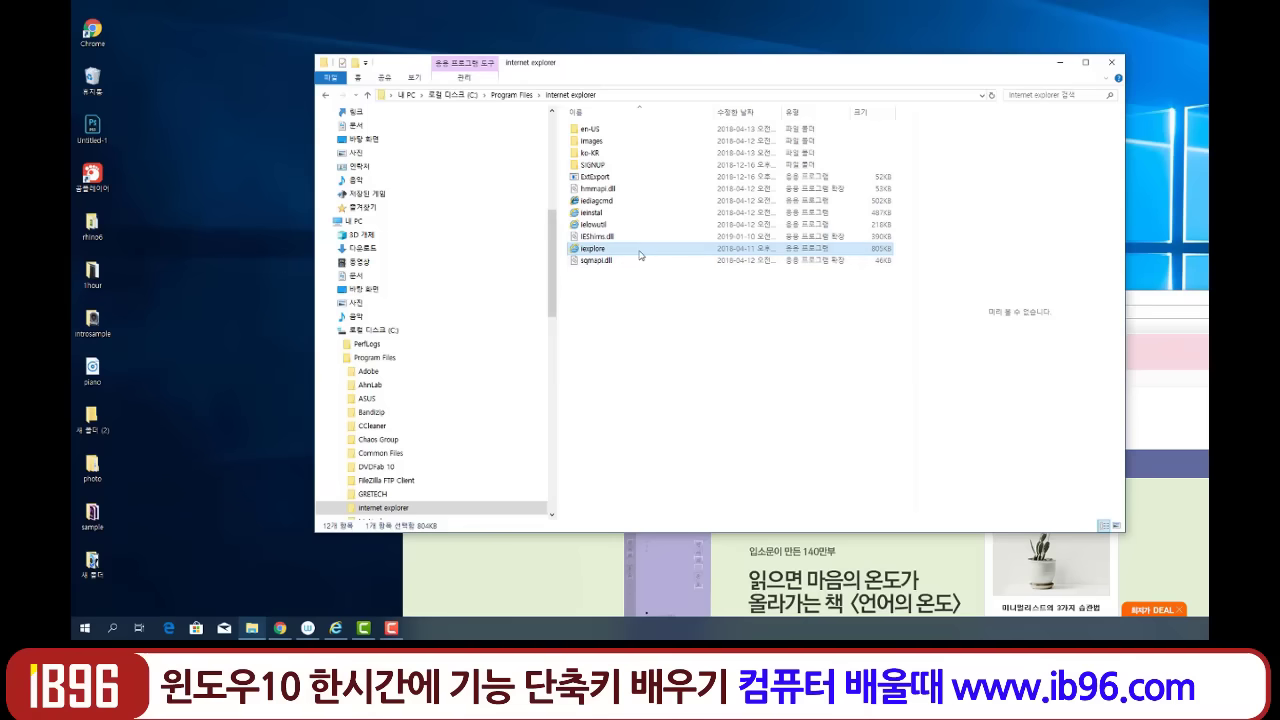
{"action": "right_click", "coordinate": [639, 255]}
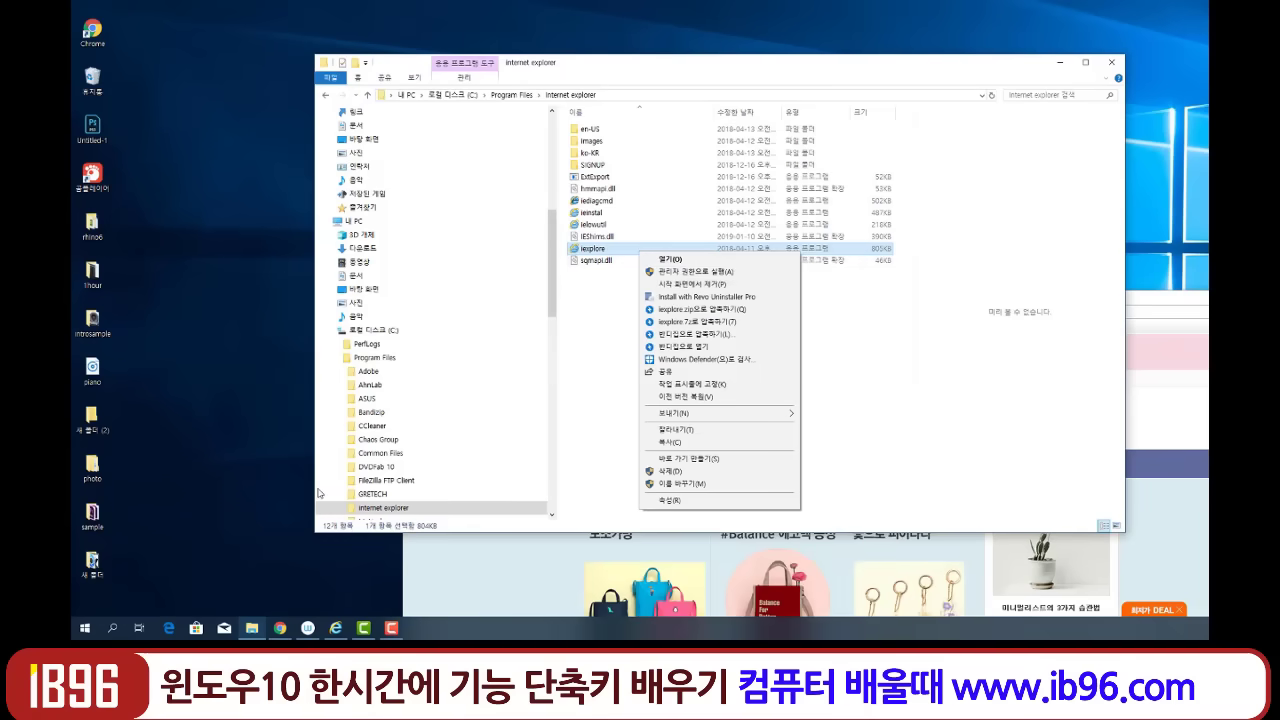
{"action": "left_click", "coordinate": [84, 627]}
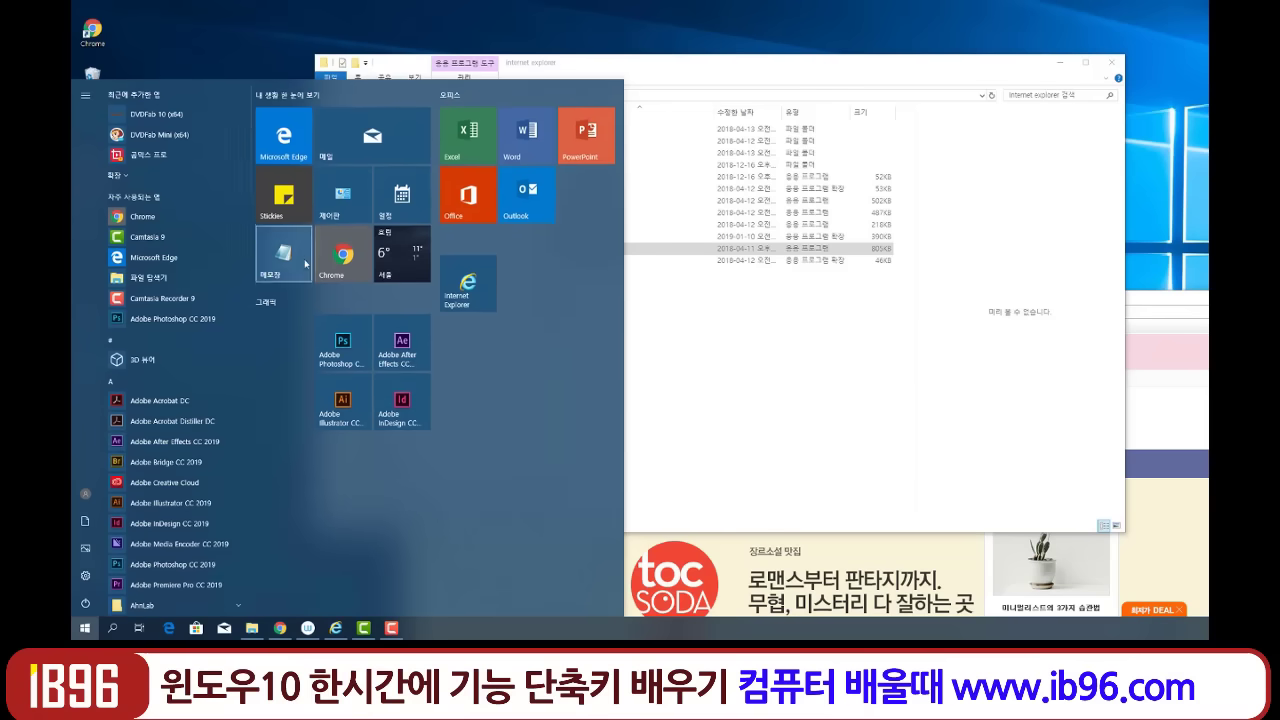
{"action": "left_click", "coordinate": [665, 250]}
{"action": "right_click", "coordinate": [665, 250]}
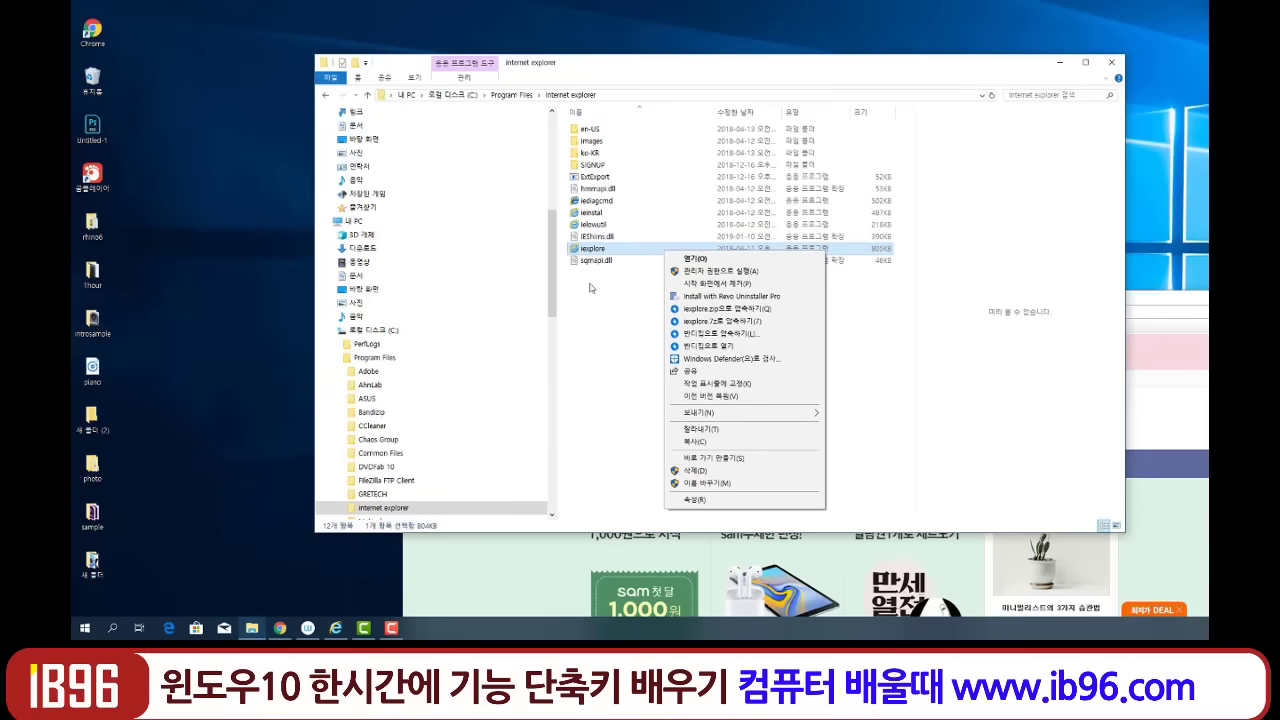
{"action": "left_click", "coordinate": [737, 458]}
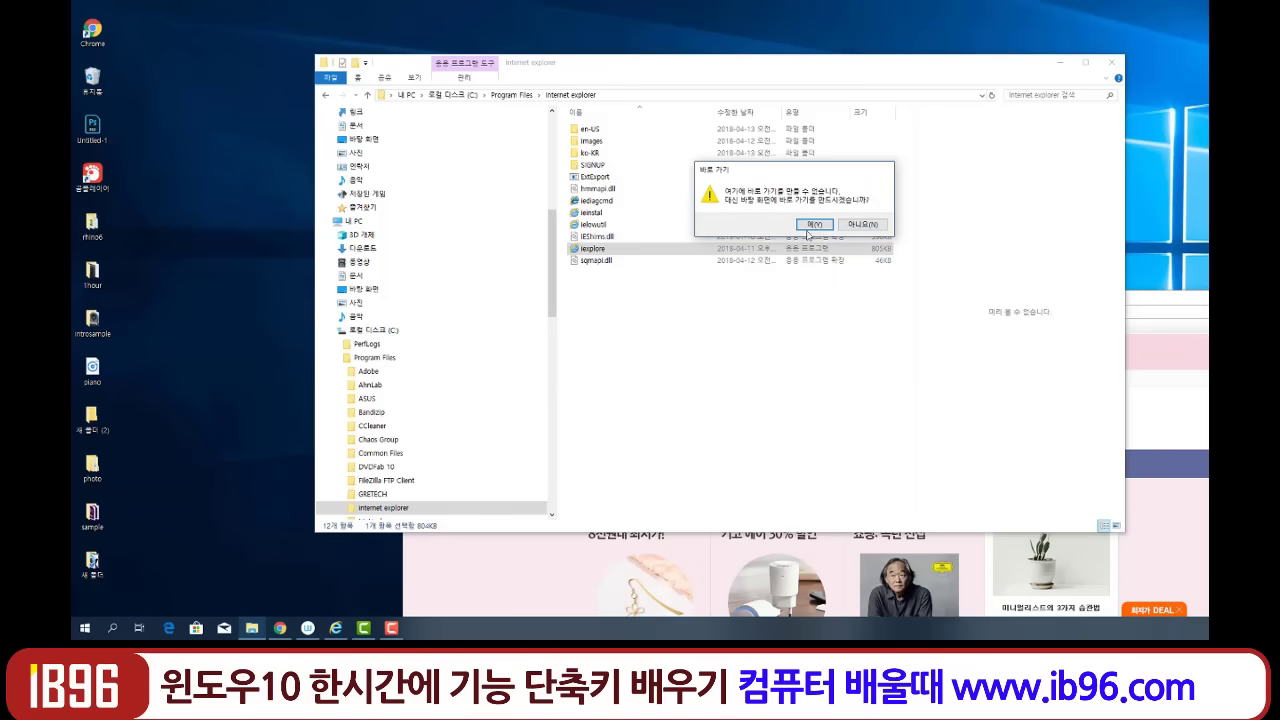
{"action": "left_click", "coordinate": [810, 225]}
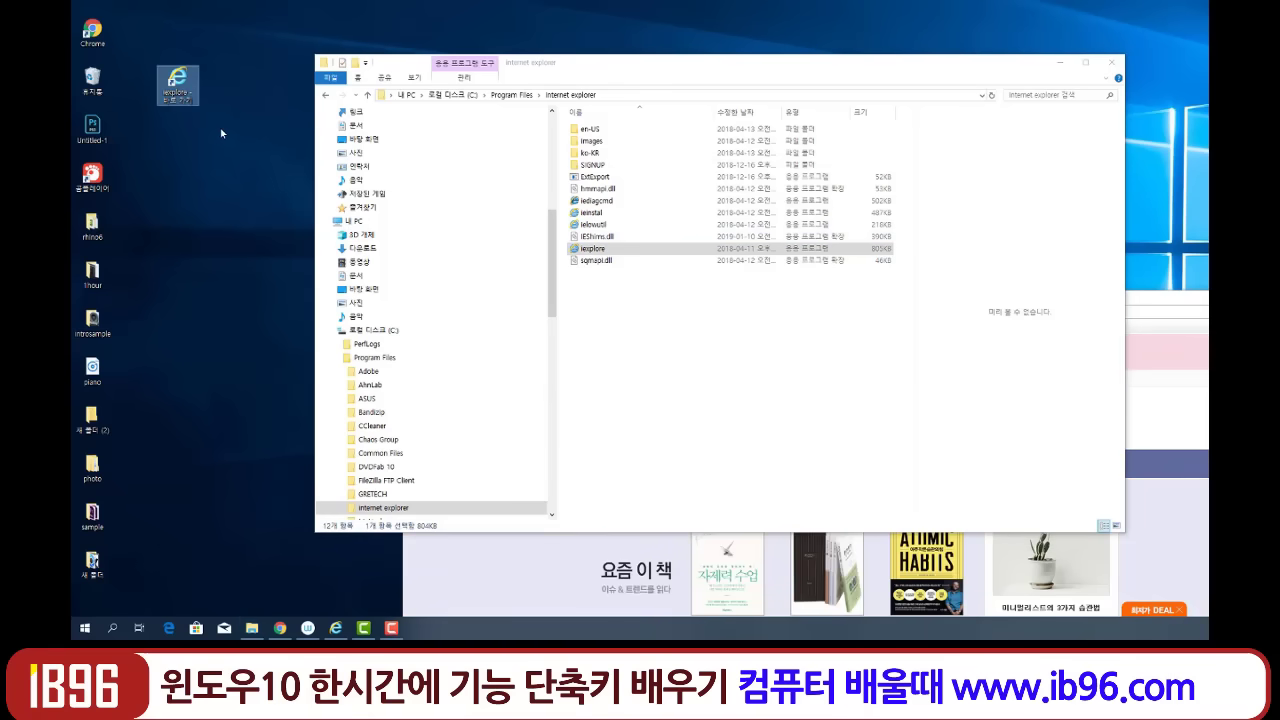
{"action": "left_click", "coordinate": [1112, 62]}
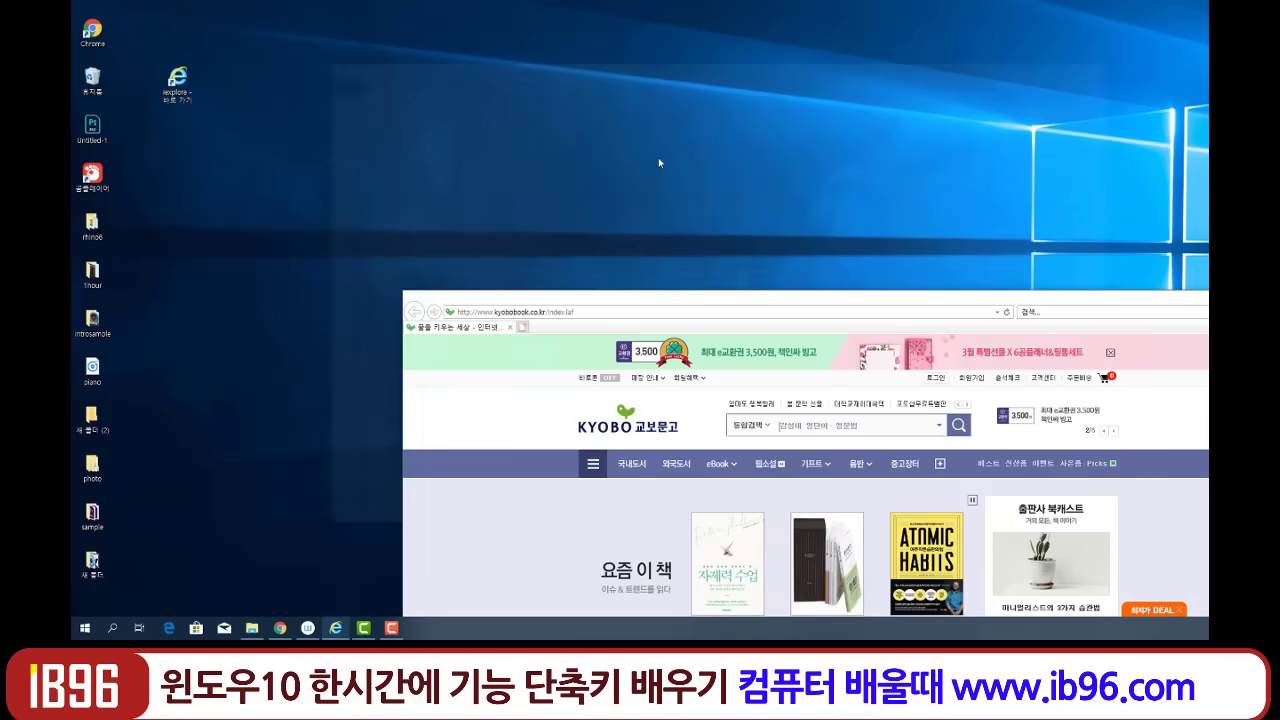
Move the iexplore shortcut beside the Untitled-1 icon on the desktop.
{"action": "left_click_drag", "start_coordinate": [180, 88], "coordinate": [165, 174]}
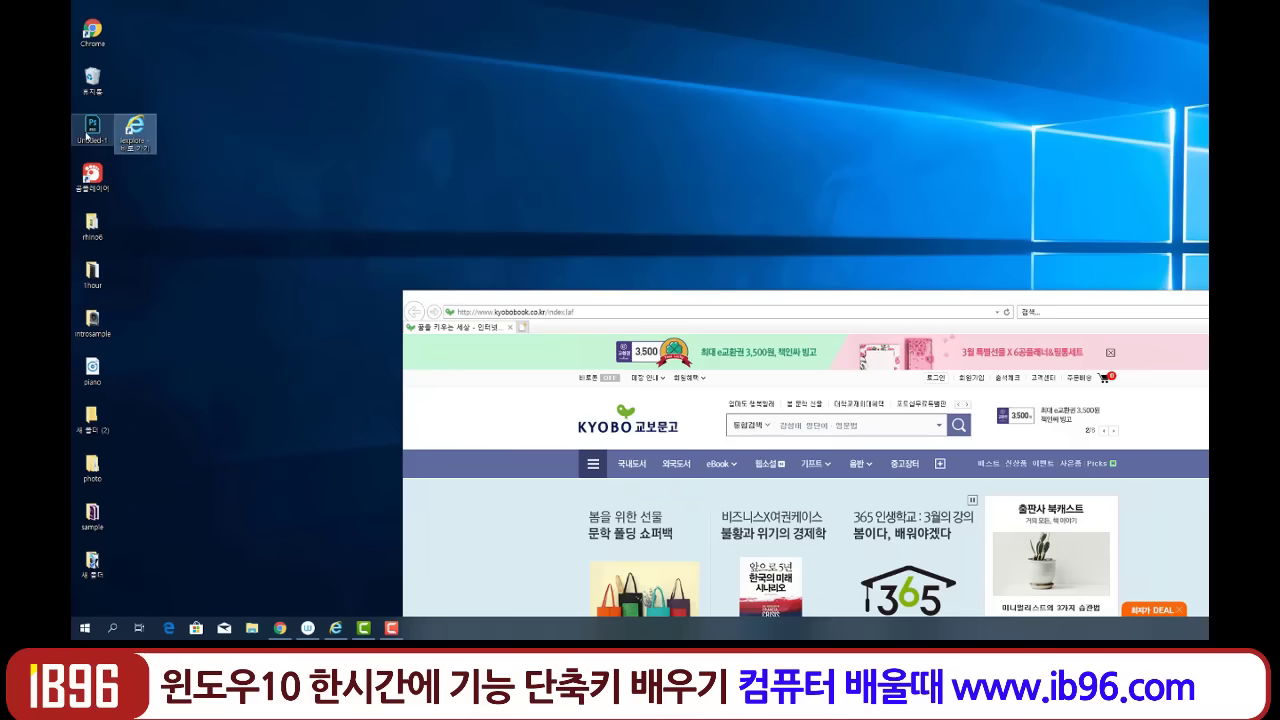
{"action": "left_click", "coordinate": [91, 32]}
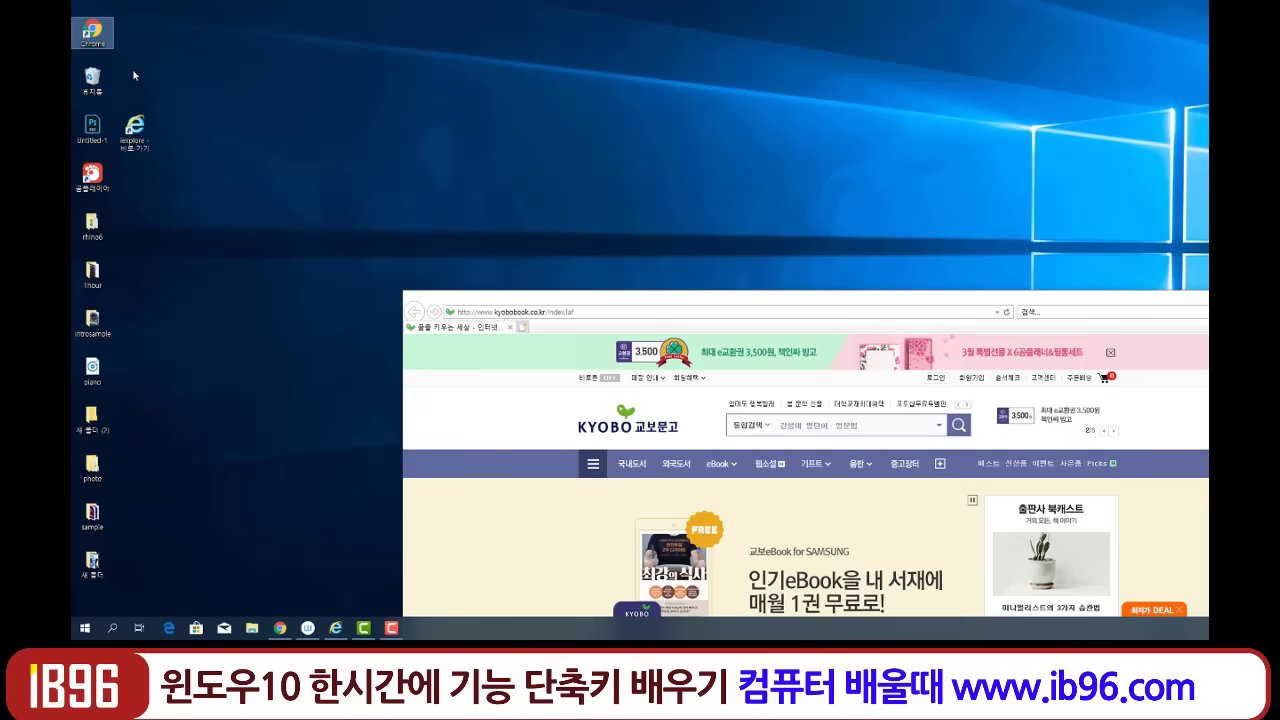
{"action": "left_click", "coordinate": [142, 146]}
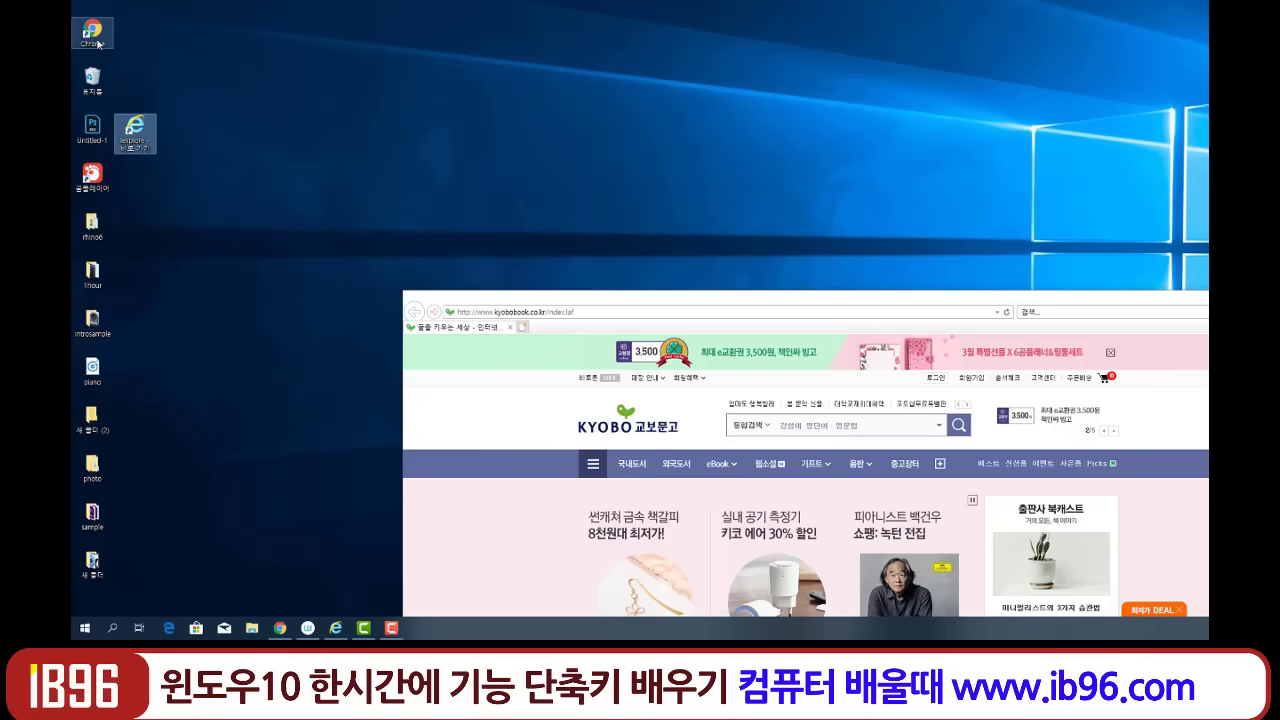
{"action": "left_click", "coordinate": [598, 311]}
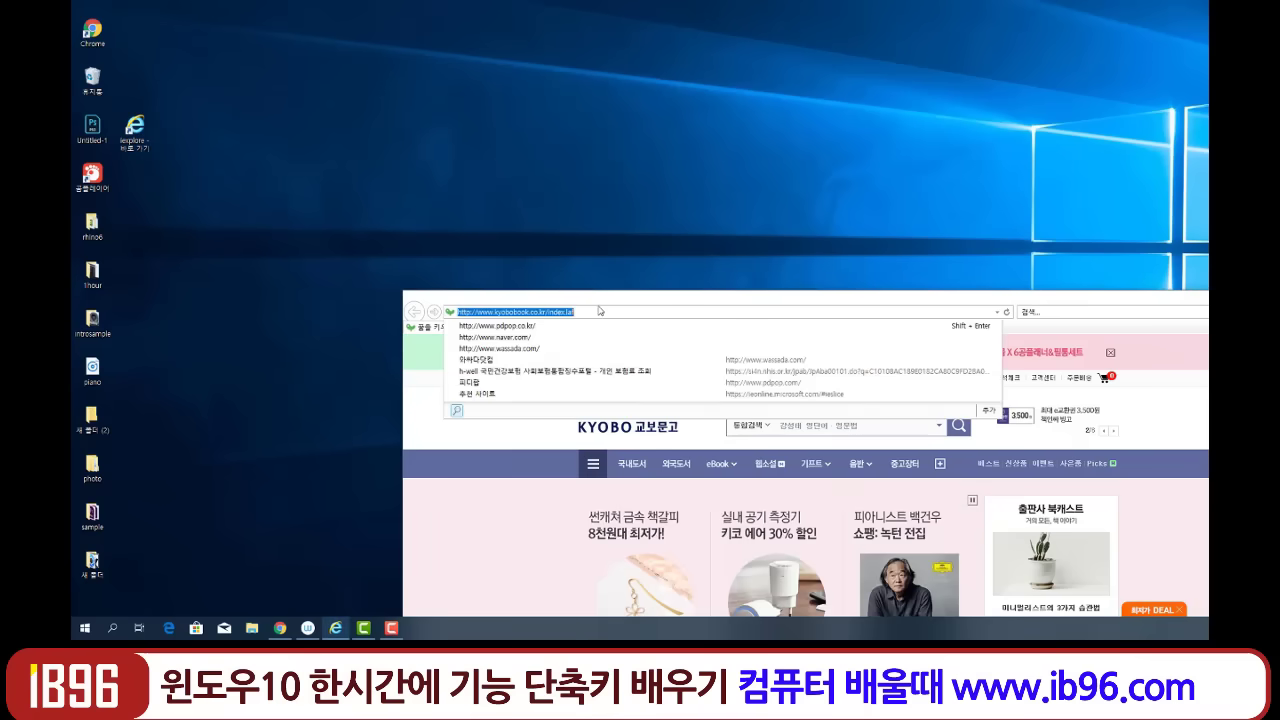
{"action": "left_click_drag", "start_coordinate": [598, 306], "coordinate": [446, 125]}
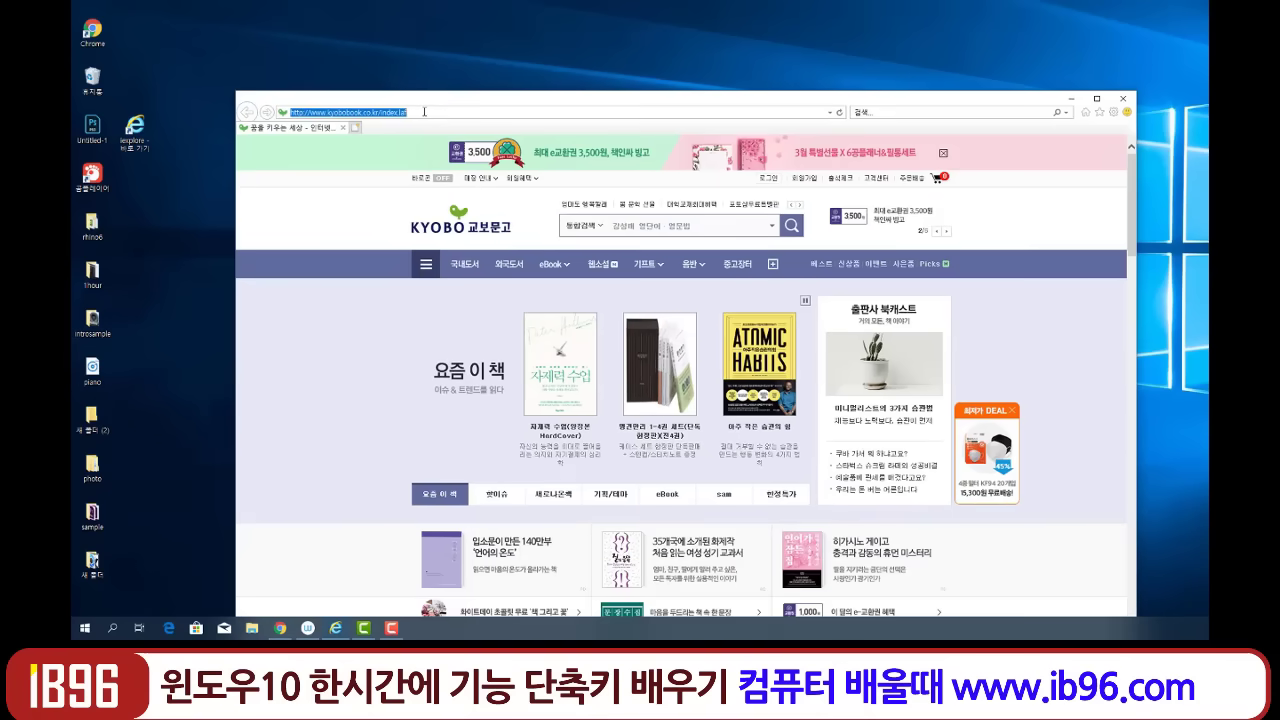
{"action": "type", "text": "www.g"}
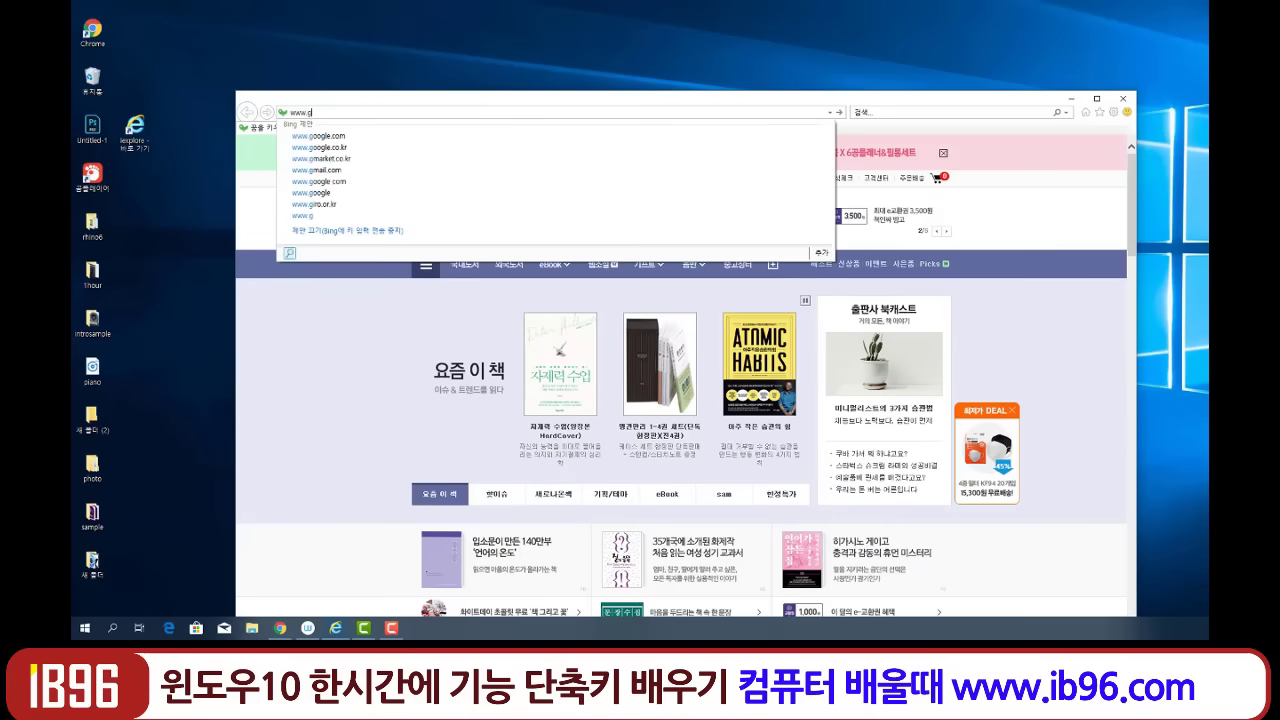
{"action": "type", "text": "oogle.com"}
{"action": "key", "text": "Return"}
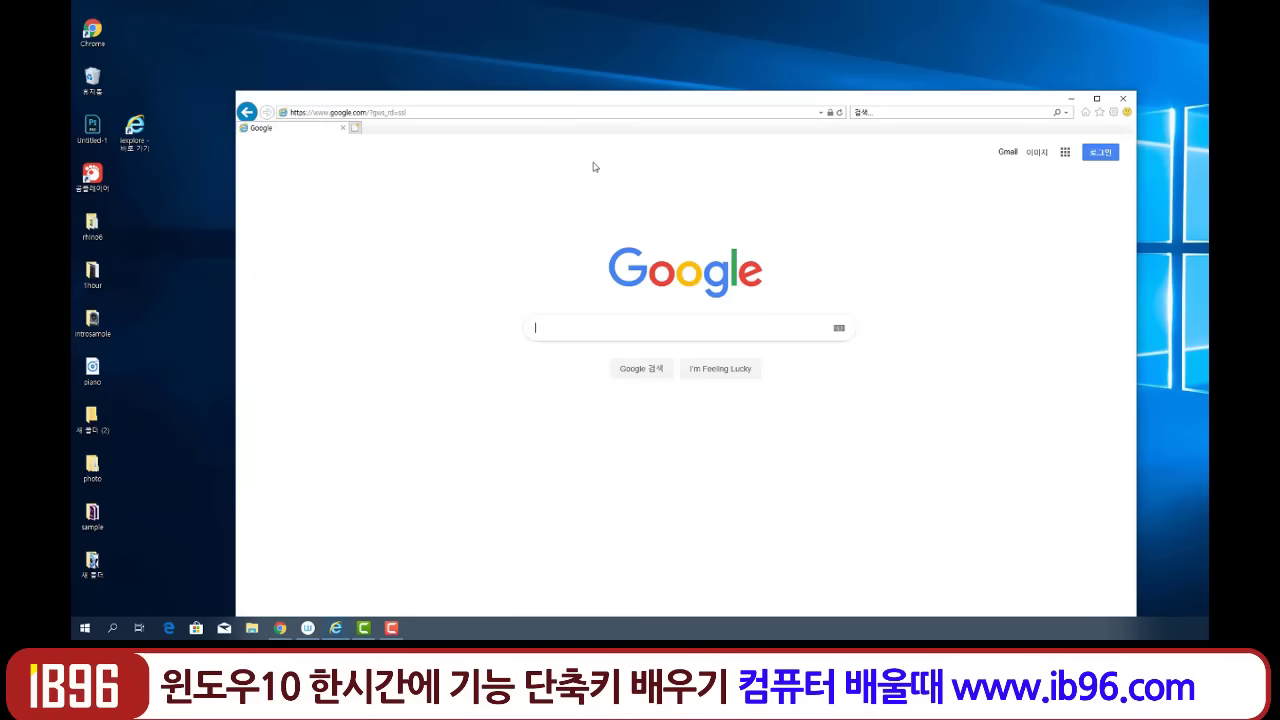
{"action": "left_click_drag", "start_coordinate": [579, 99], "coordinate": [524, 65]}
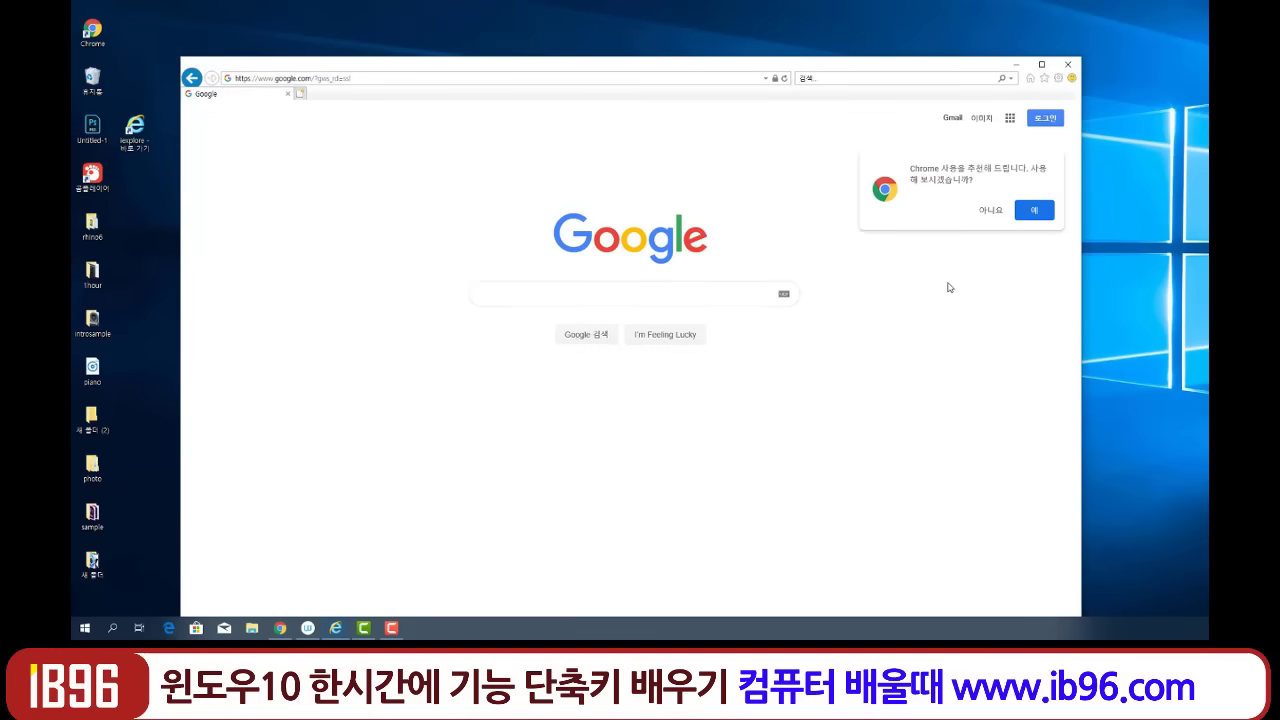
Expand the list of Google apps and open the page presenting all Google products.
{"action": "left_click", "coordinate": [1012, 118]}
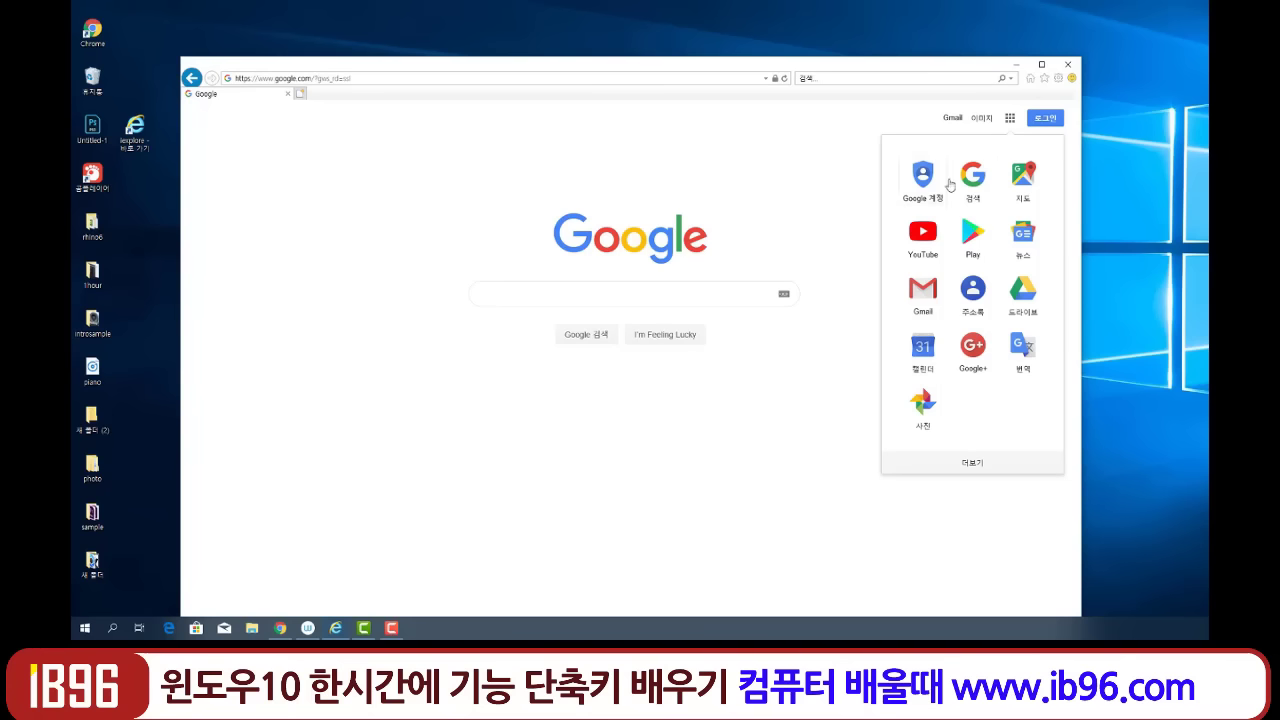
{"action": "left_click", "coordinate": [973, 464]}
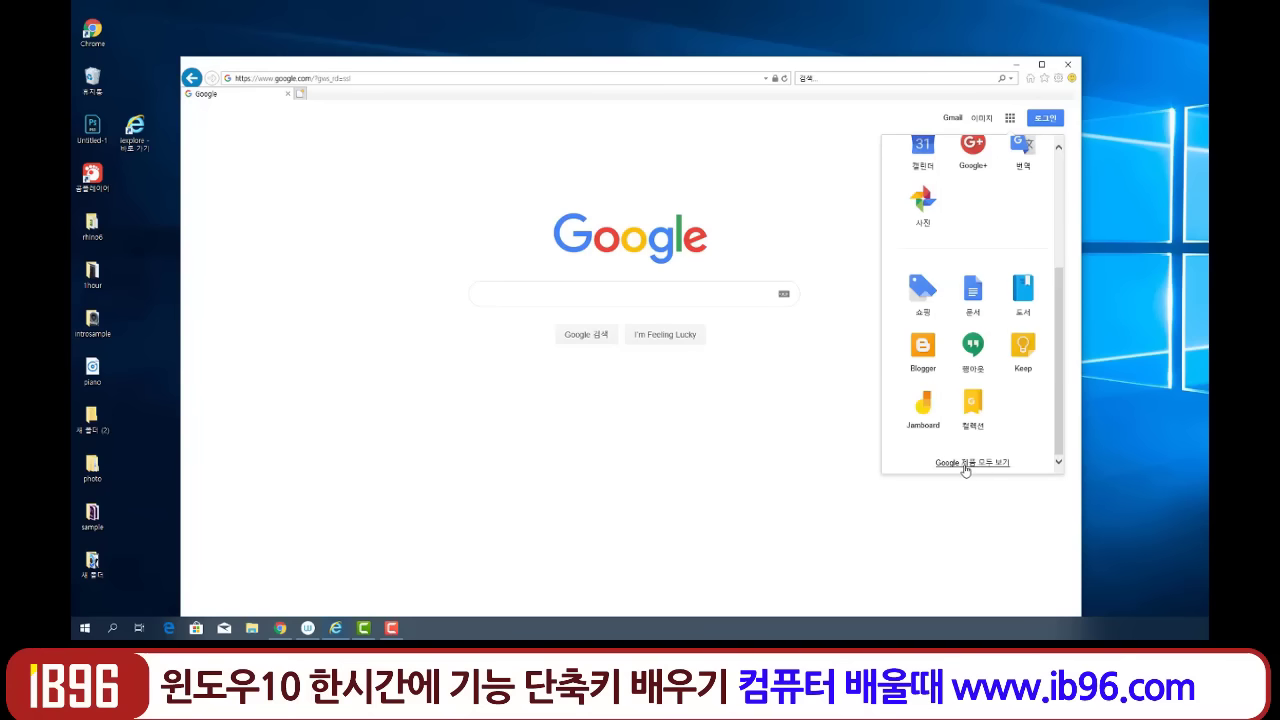
{"action": "left_click", "coordinate": [955, 463]}
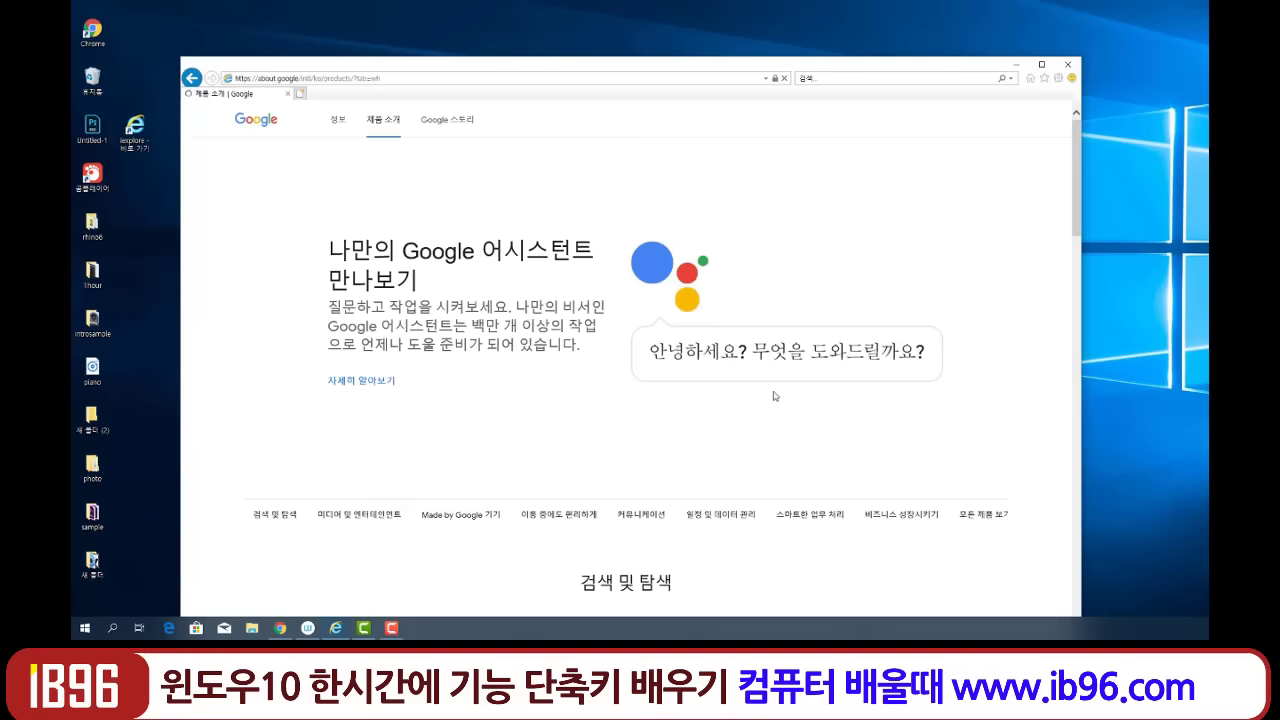
Open the Chrome download page from the list of all Google products, and close the browser window.
{"action": "scroll", "coordinate": [786, 405], "scroll_direction": "down", "scroll_amount": 10}
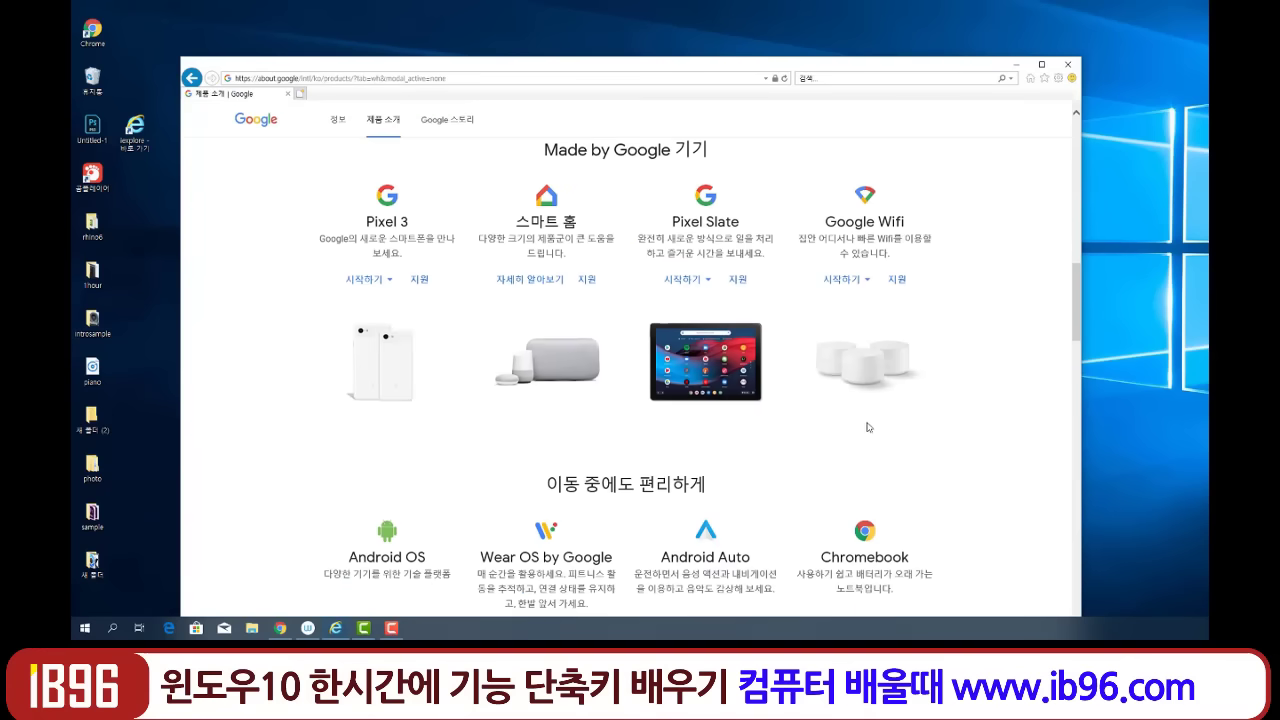
{"action": "scroll", "coordinate": [871, 428], "scroll_direction": "down", "scroll_amount": 3}
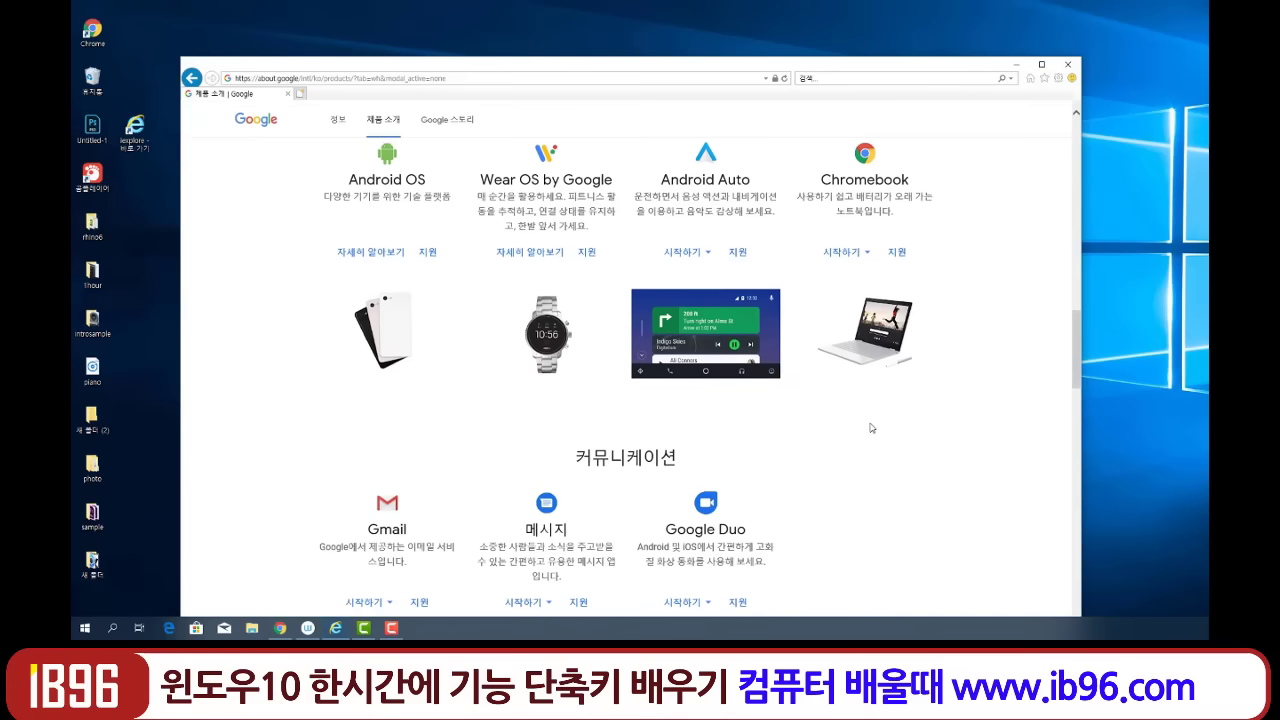
{"action": "scroll", "coordinate": [871, 428], "scroll_direction": "down", "scroll_amount": 5}
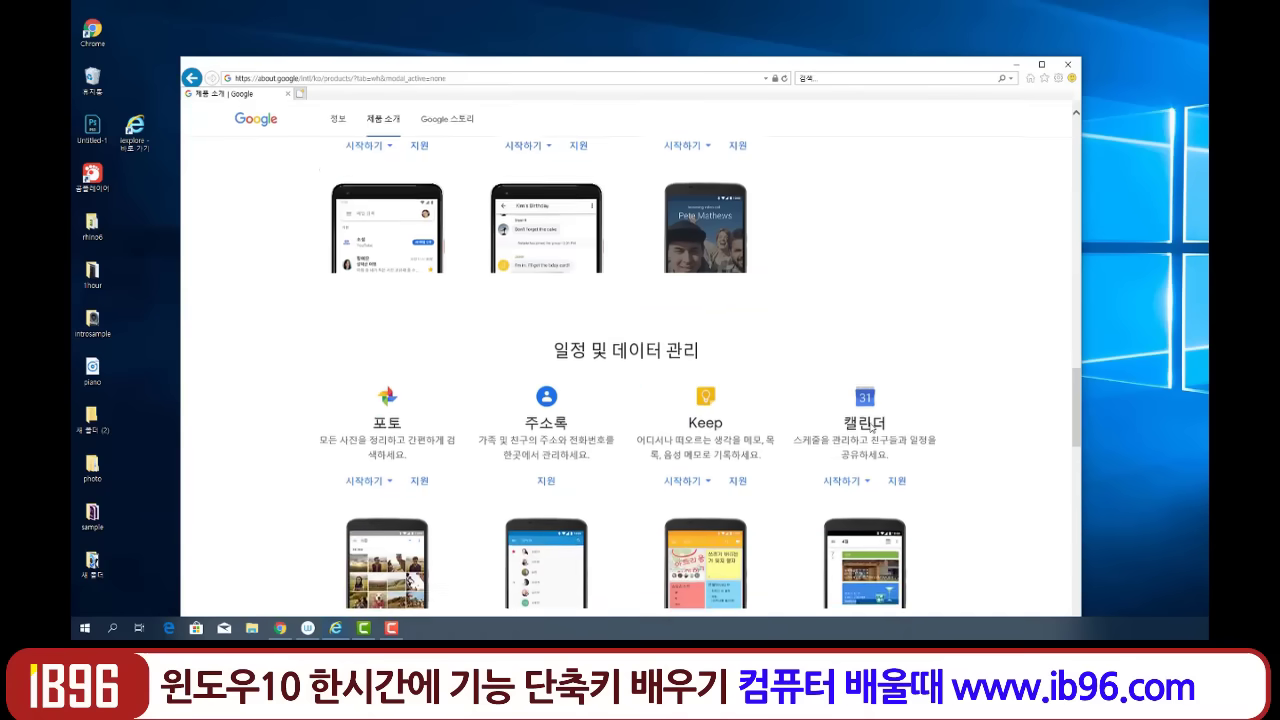
{"action": "scroll", "coordinate": [871, 428], "scroll_direction": "down", "scroll_amount": 3}
{"action": "scroll", "coordinate": [751, 374], "scroll_direction": "down", "scroll_amount": 8}
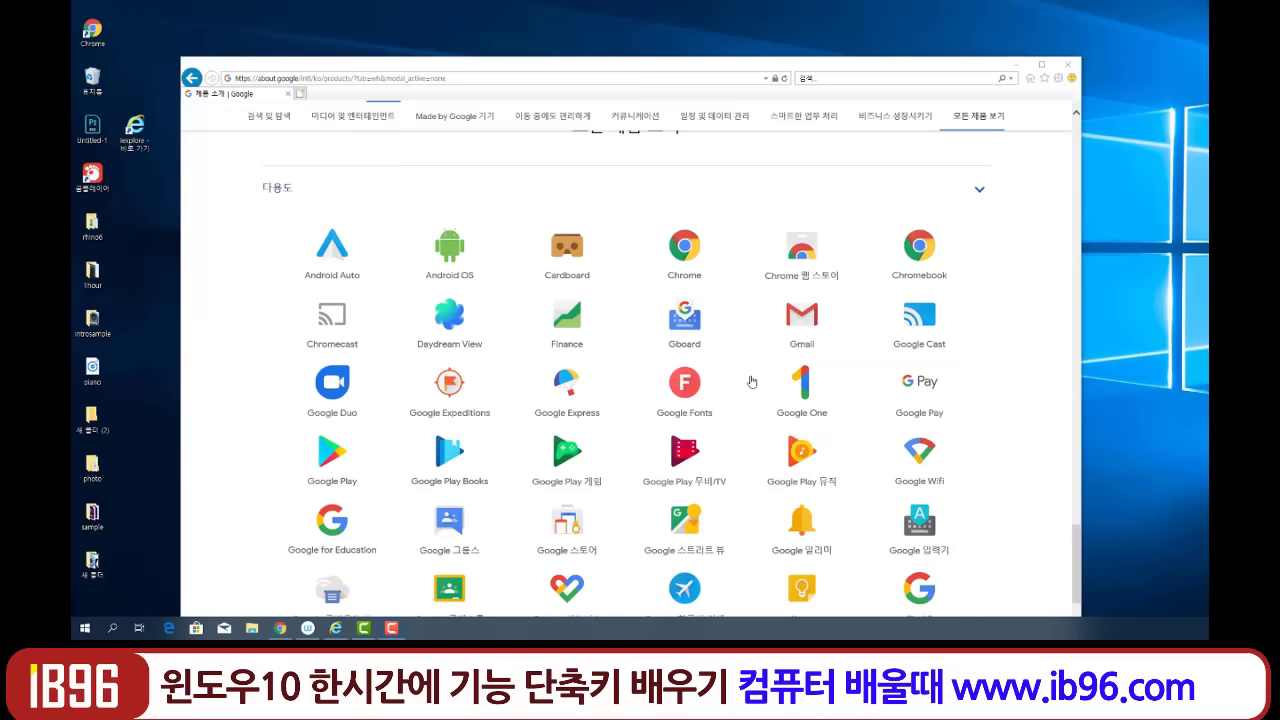
{"action": "left_click", "coordinate": [688, 260]}
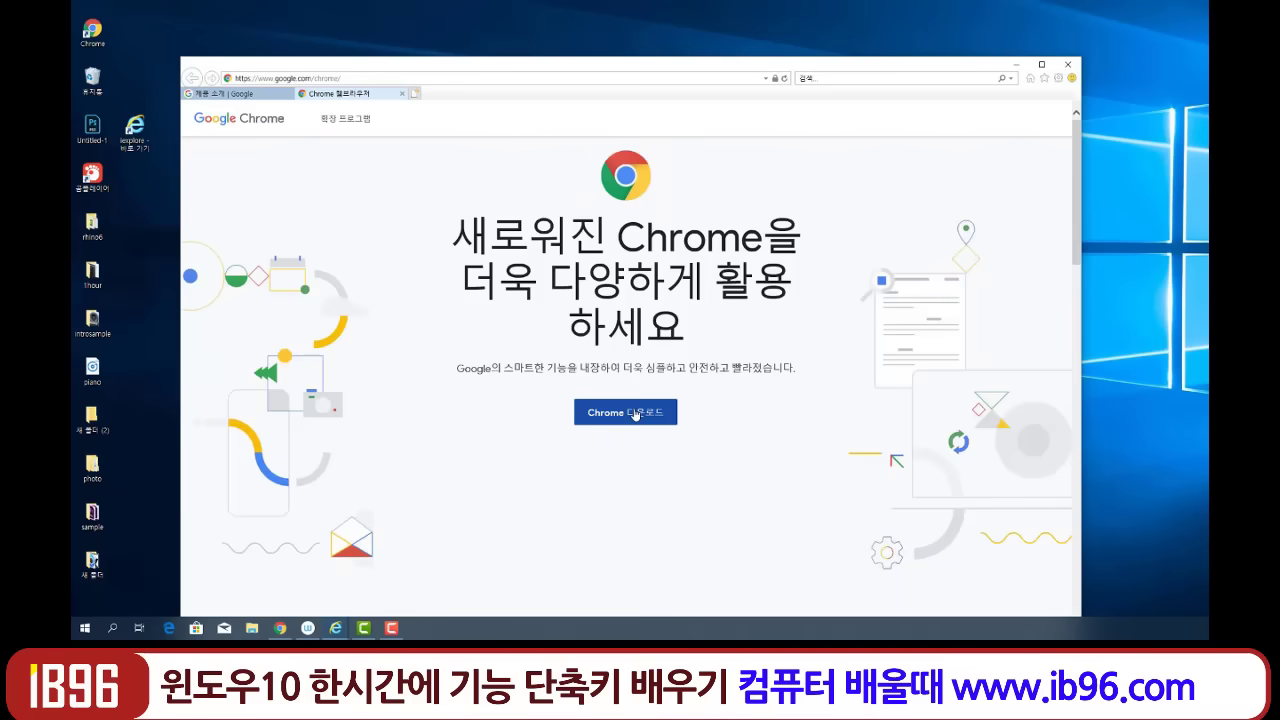
{"action": "left_click", "coordinate": [1068, 64]}
{"action": "left_click", "coordinate": [606, 404]}
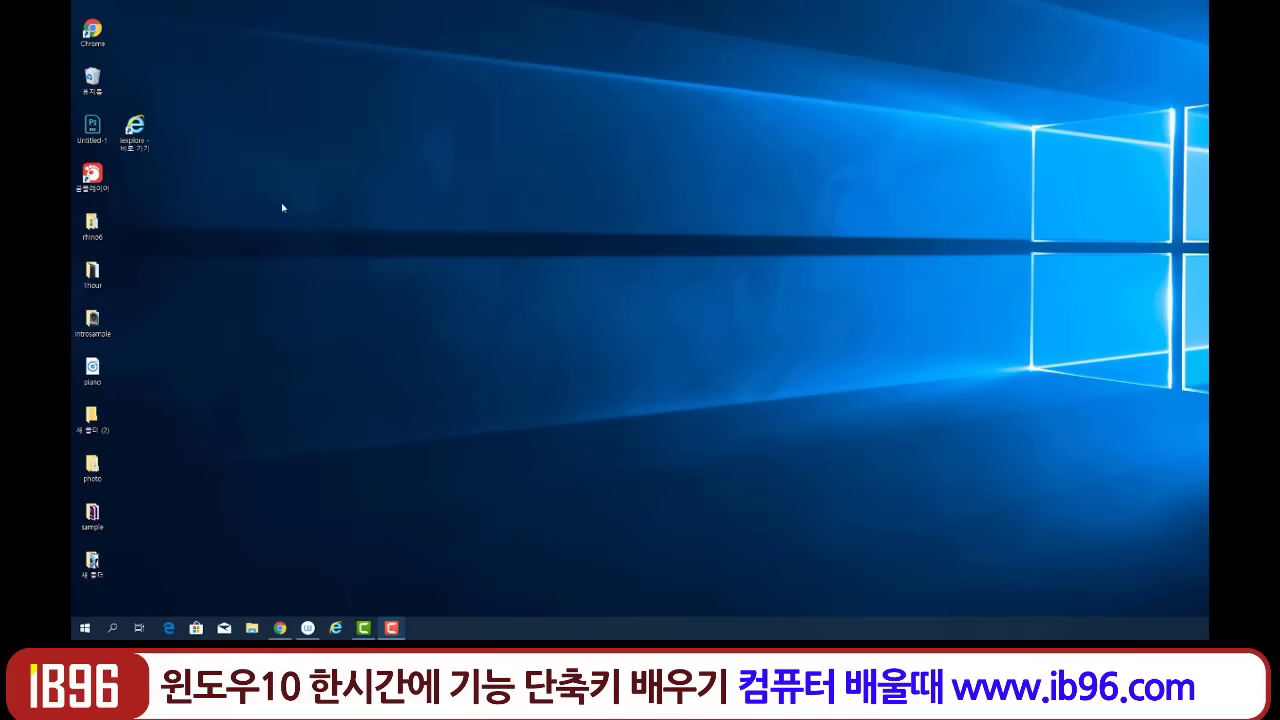
Line up the Chrome and iexplore shortcuts away from the other desktop icons and add a Microsoft Edge shortcut below them.
{"action": "left_click_drag", "start_coordinate": [93, 33], "coordinate": [266, 84]}
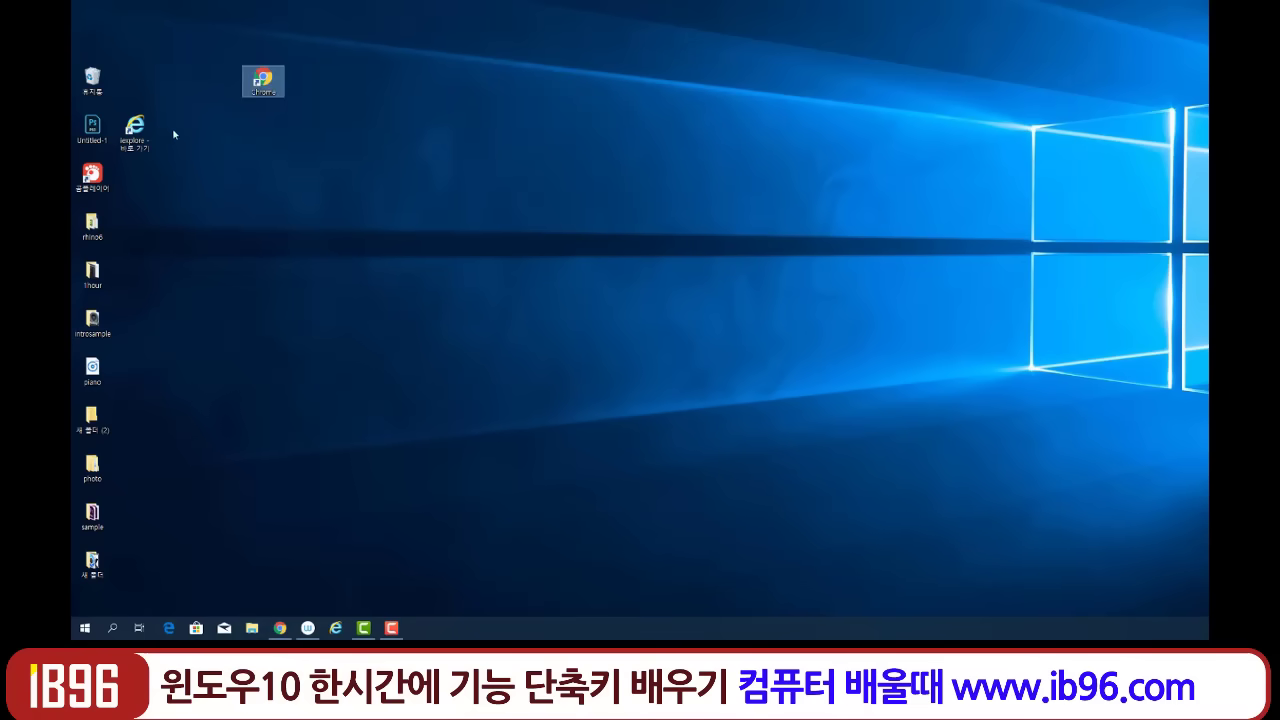
{"action": "left_click_drag", "start_coordinate": [144, 137], "coordinate": [272, 137]}
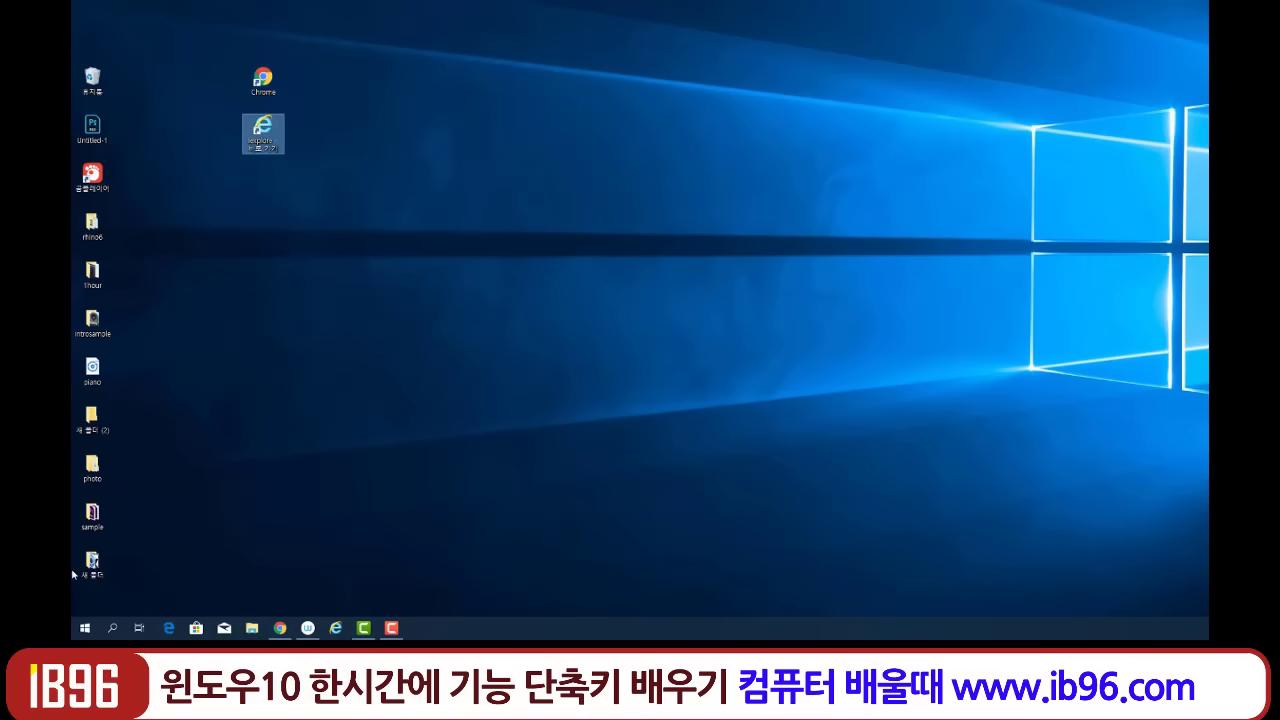
{"action": "left_click", "coordinate": [85, 628]}
{"action": "left_click", "coordinate": [85, 628]}
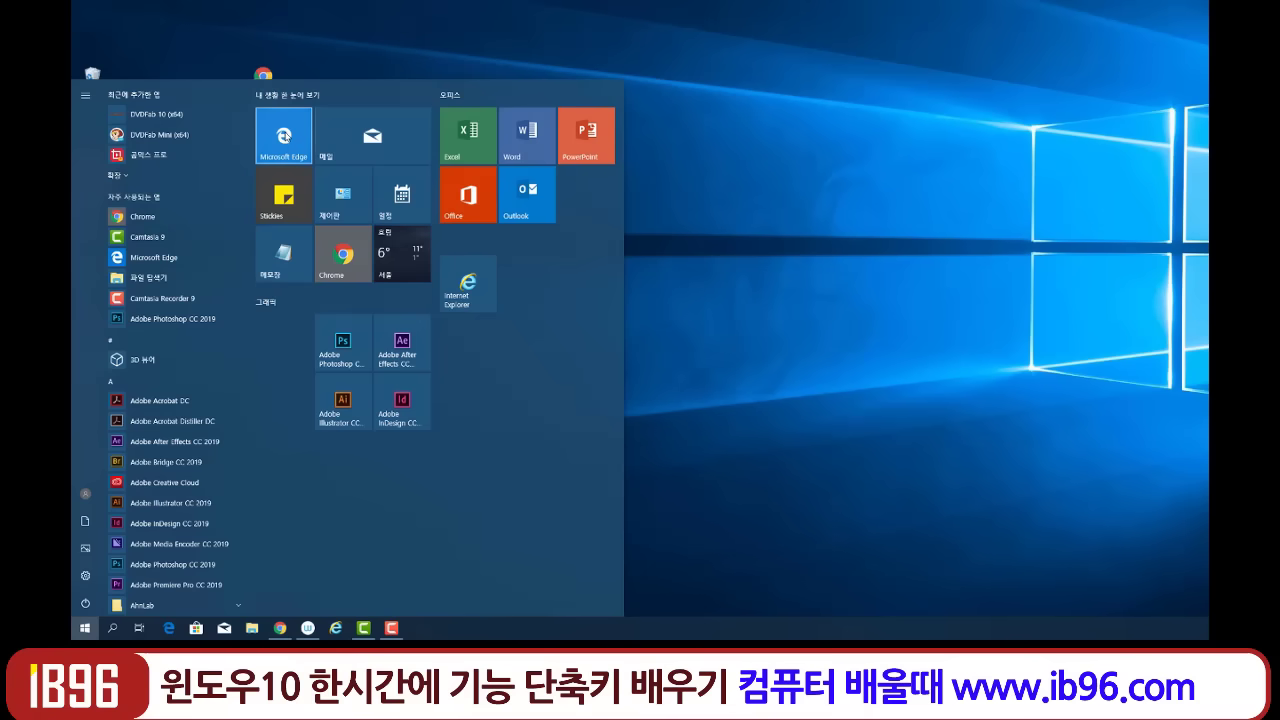
{"action": "left_click_drag", "start_coordinate": [284, 135], "coordinate": [280, 234]}
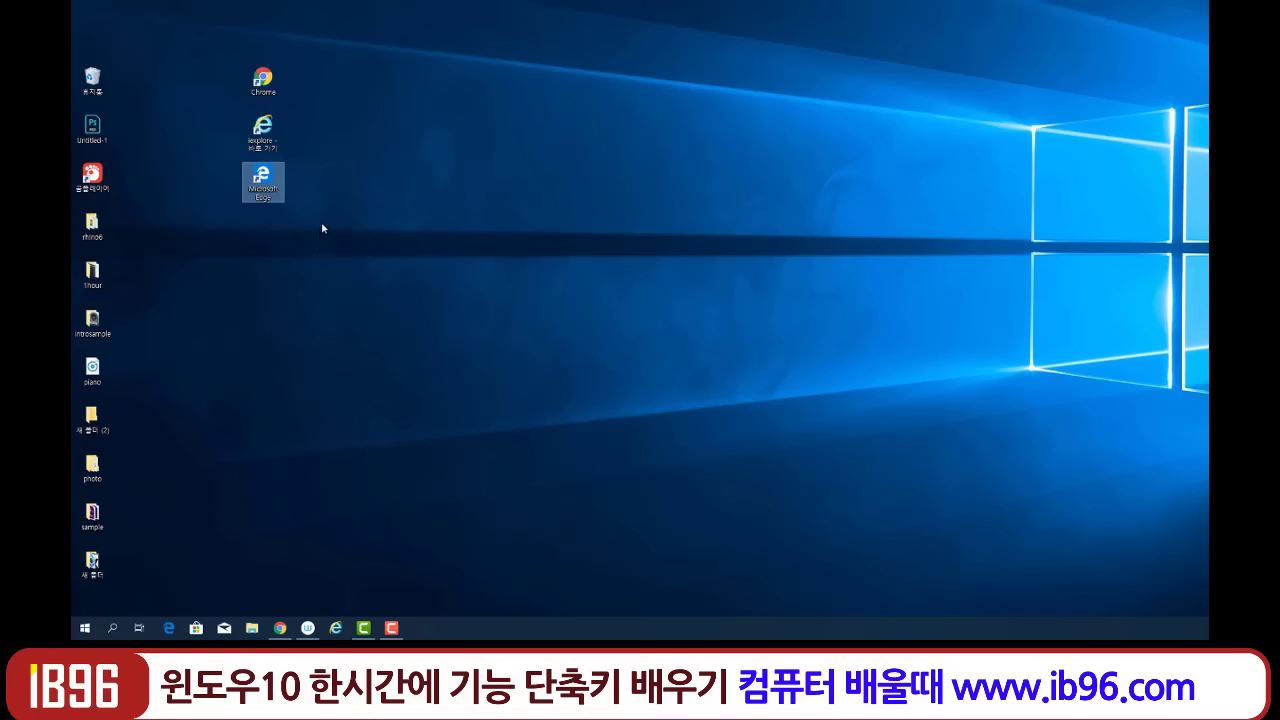
{"action": "left_click", "coordinate": [265, 132]}
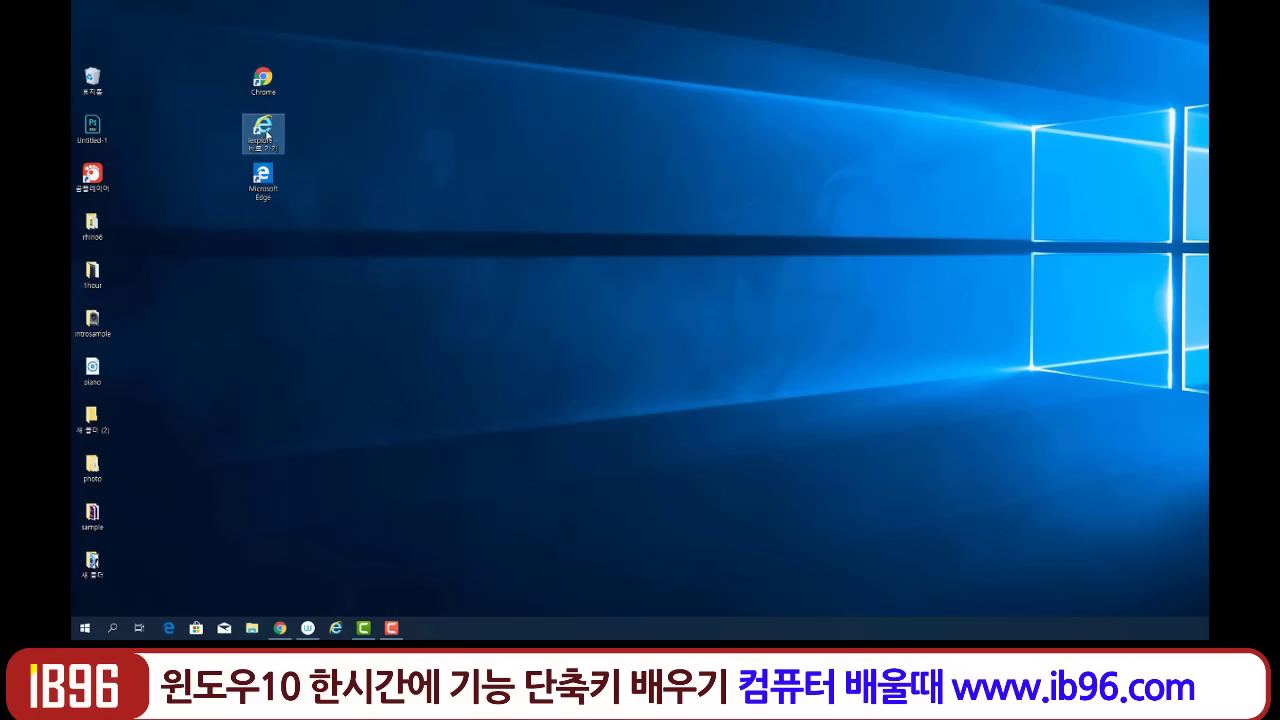
{"action": "left_click", "coordinate": [256, 176]}
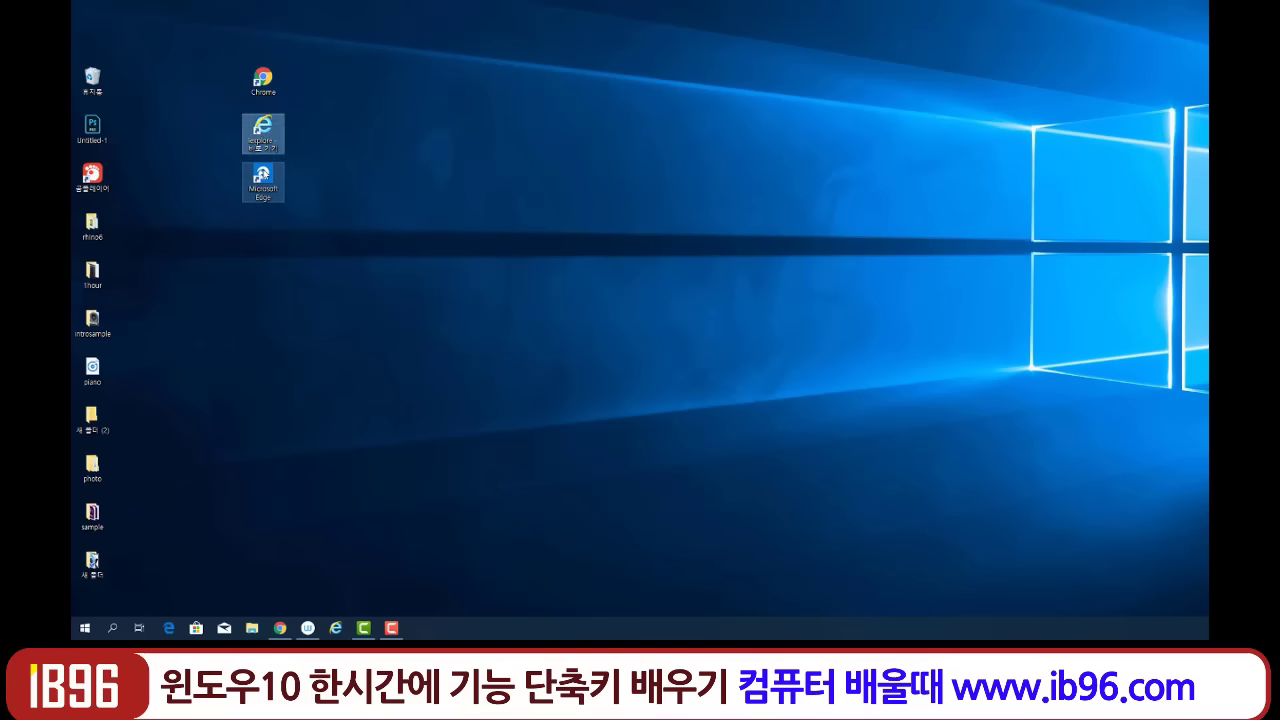
{"action": "left_click", "coordinate": [261, 137]}
{"action": "left_click", "coordinate": [263, 77]}
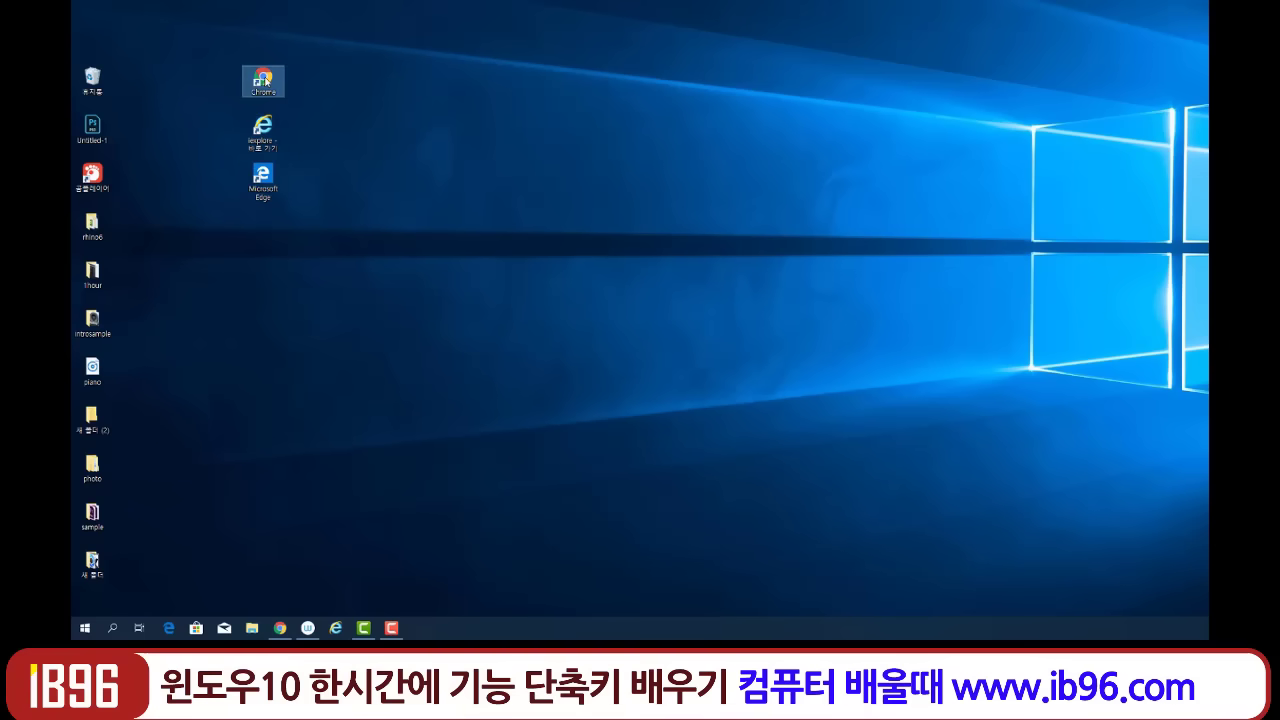
Select the Chrome, iexplore and Microsoft Edge shortcuts together and undo the latest desktop shortcut changes.
{"action": "left_click_drag", "start_coordinate": [216, 70], "coordinate": [341, 214]}
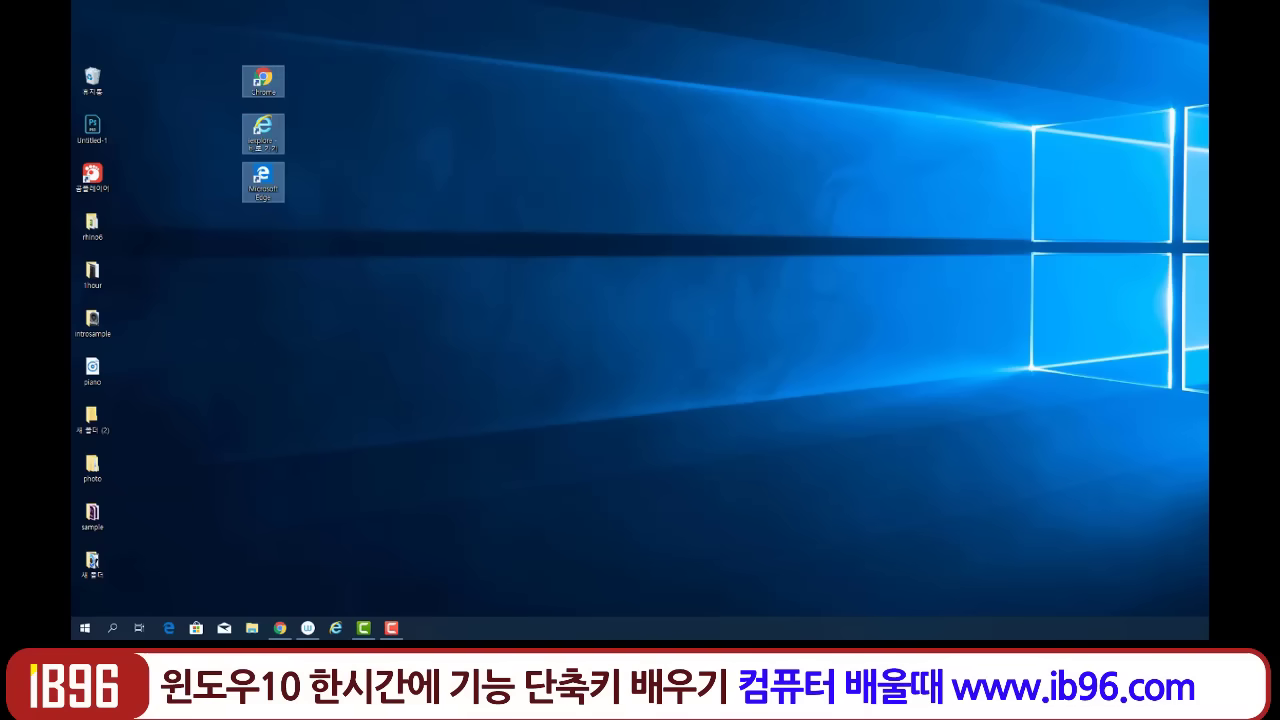
{"action": "key", "text": "ctrl+z"}
{"action": "key", "text": "ctrl+z"}
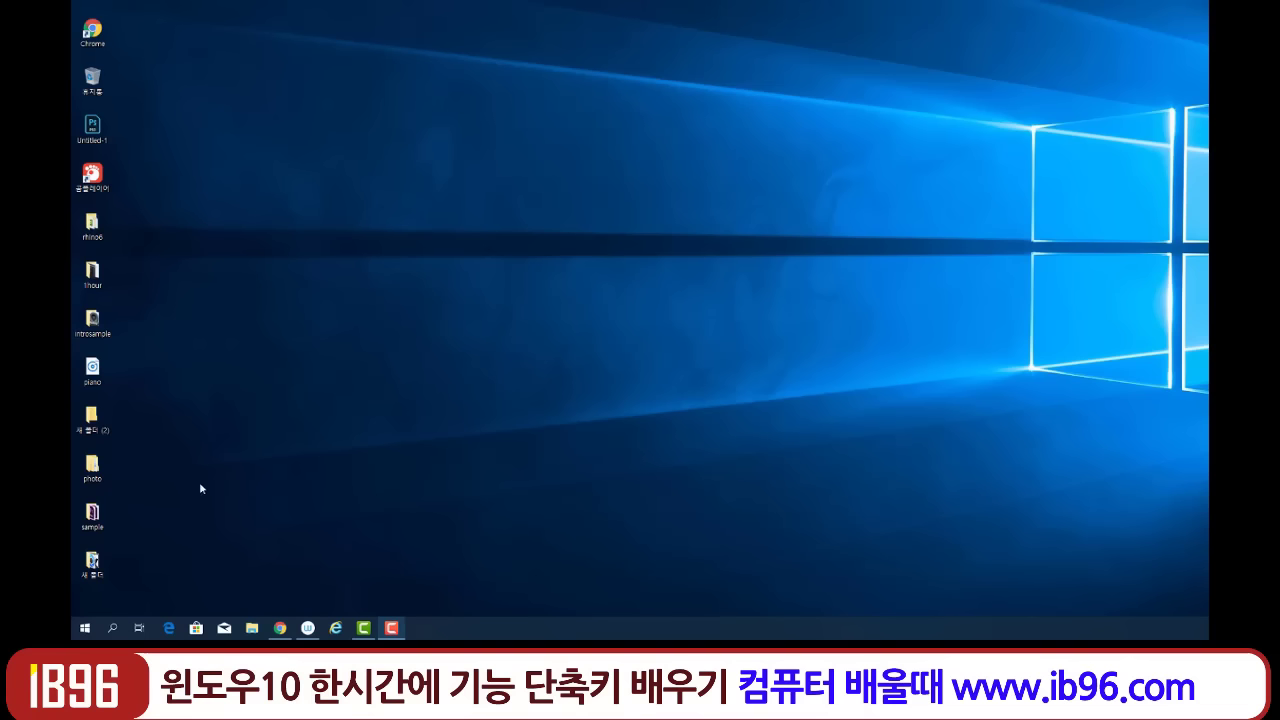
Expand the Windows 시스템 app group in Start, open the Control Panel (제어판) and move its window closer to the desktop's upper edge.
{"action": "left_click", "coordinate": [85, 627]}
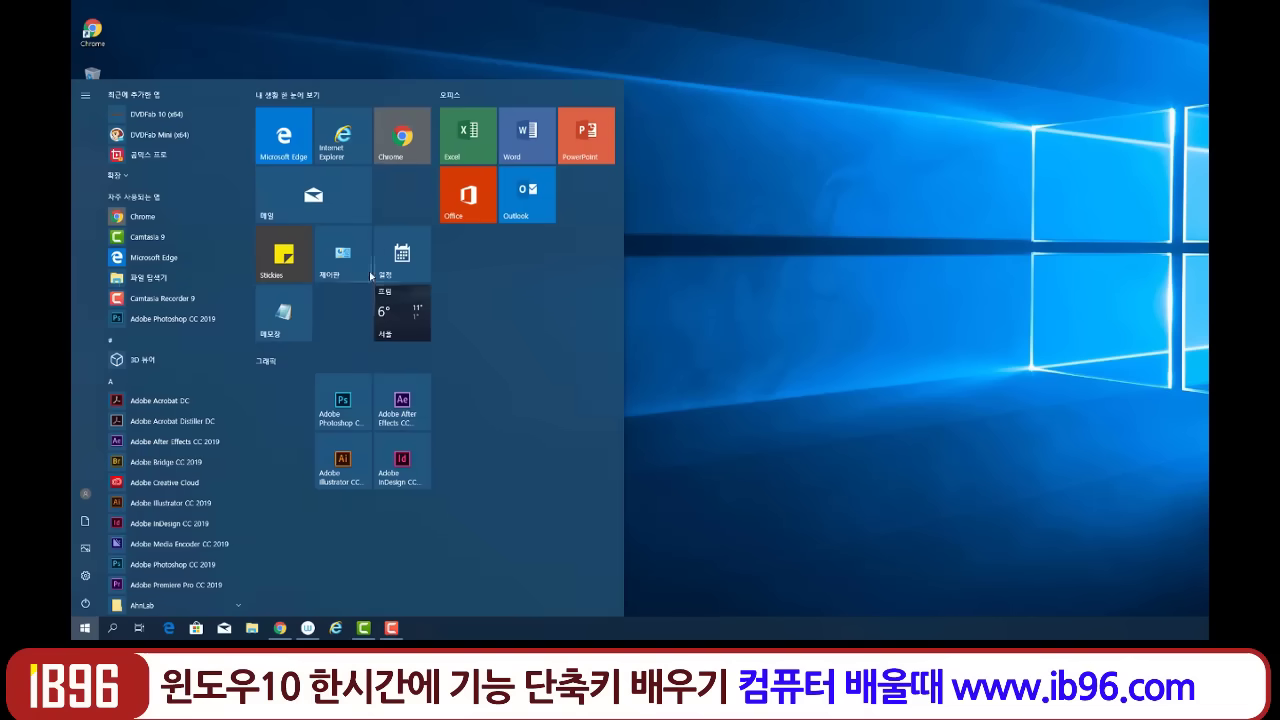
{"action": "scroll", "coordinate": [179, 470], "scroll_direction": "down", "scroll_amount": 10}
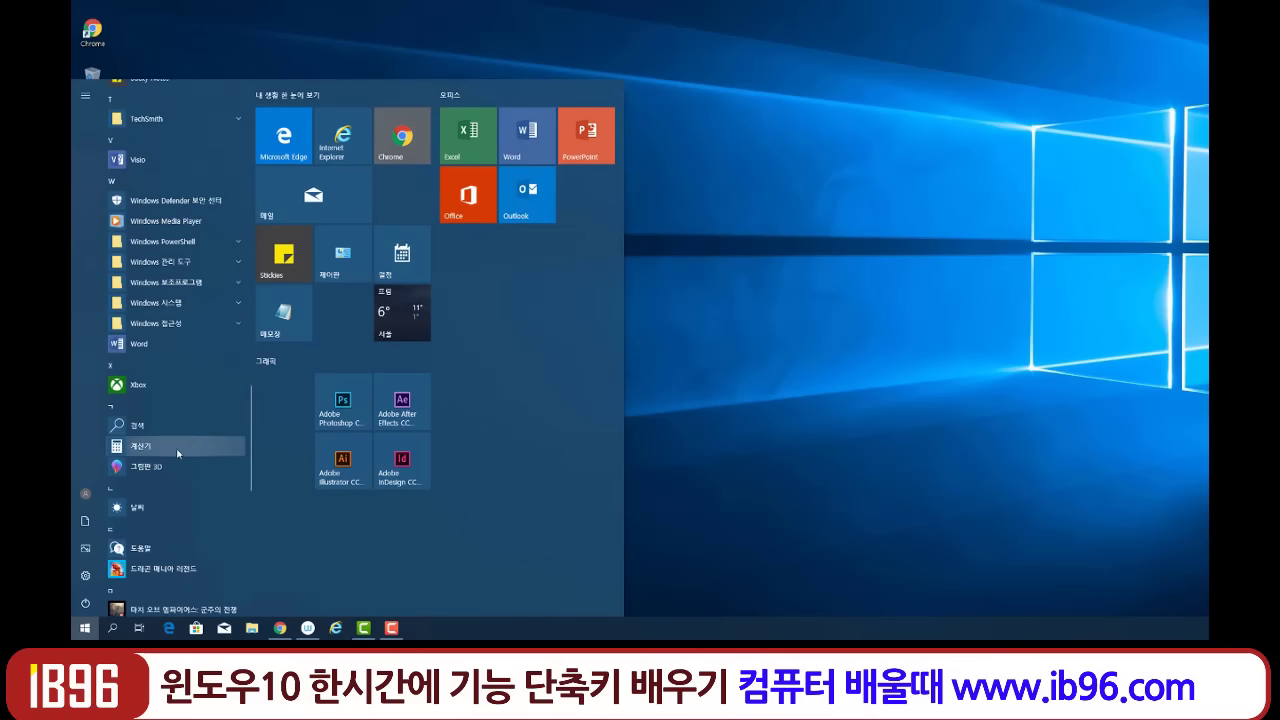
{"action": "left_click", "coordinate": [196, 305]}
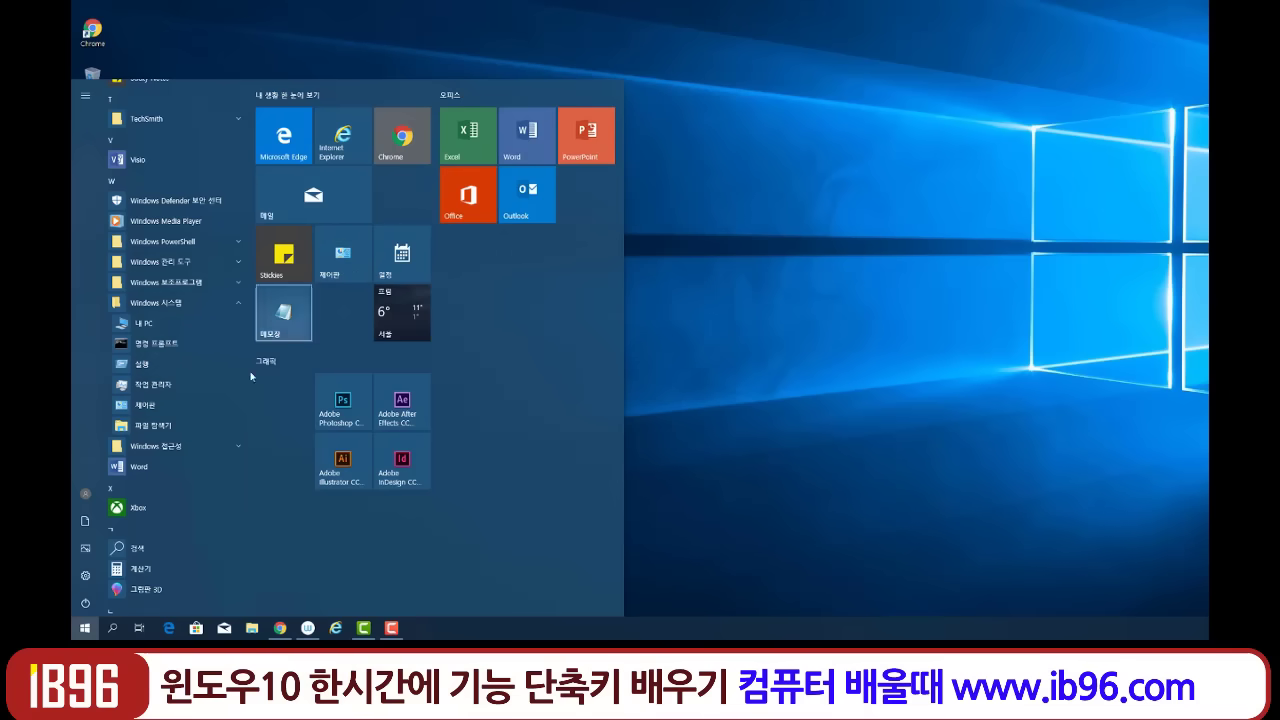
{"action": "key", "text": "super"}
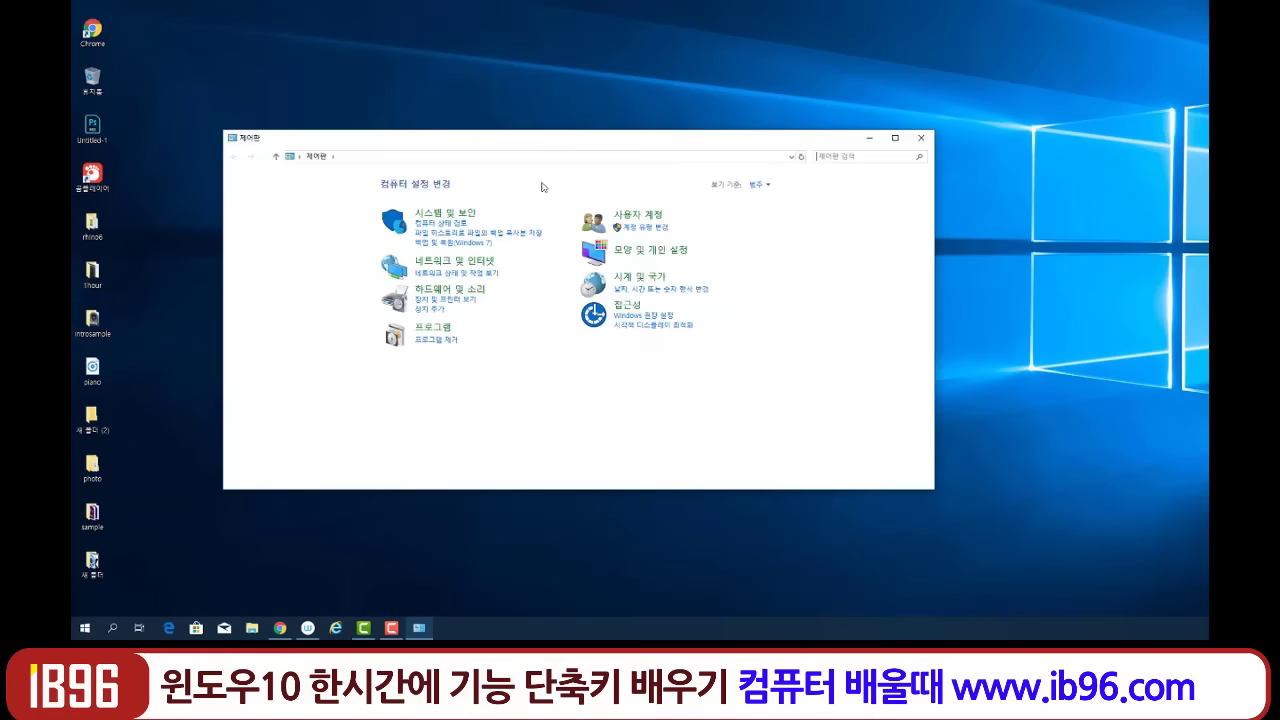
{"action": "left_click_drag", "start_coordinate": [543, 144], "coordinate": [472, 97]}
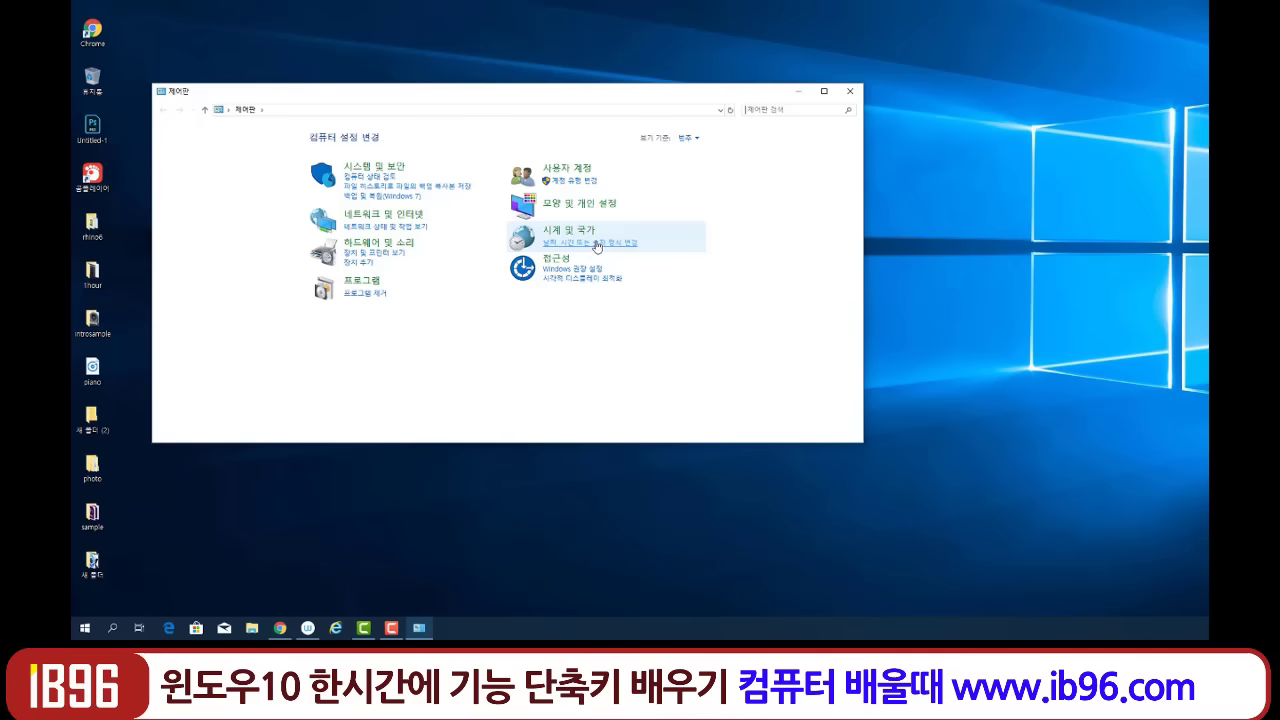
Open the program removal list (프로그램 제거) and stretch its window vertically to nearly the full height of the desktop.
{"action": "left_click", "coordinate": [366, 296]}
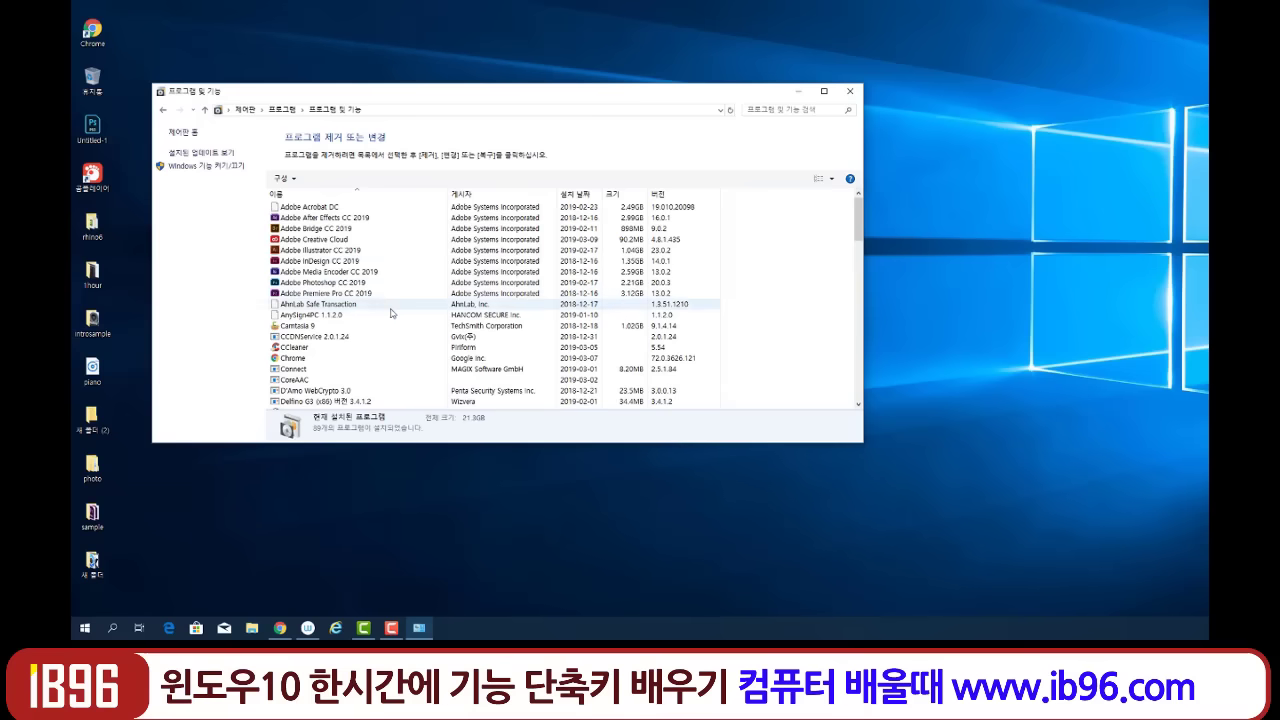
{"action": "left_click_drag", "start_coordinate": [477, 442], "coordinate": [443, 615]}
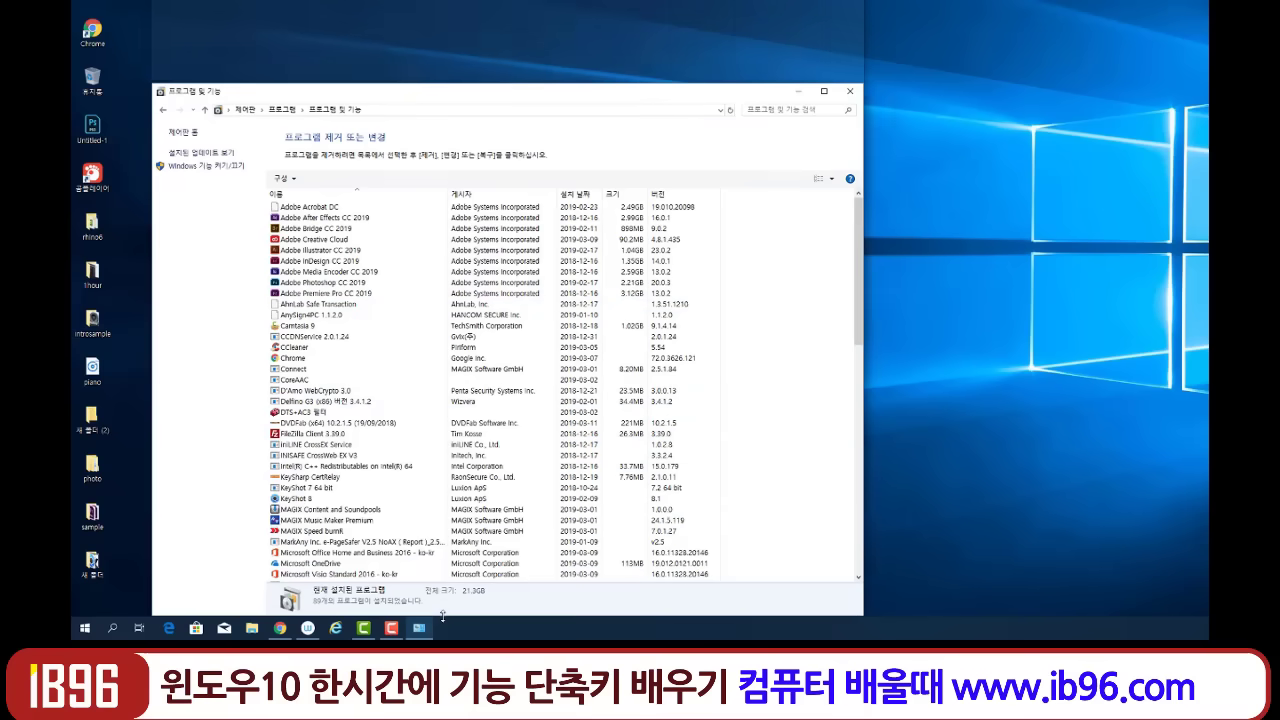
{"action": "left_click_drag", "start_coordinate": [587, 83], "coordinate": [587, 22]}
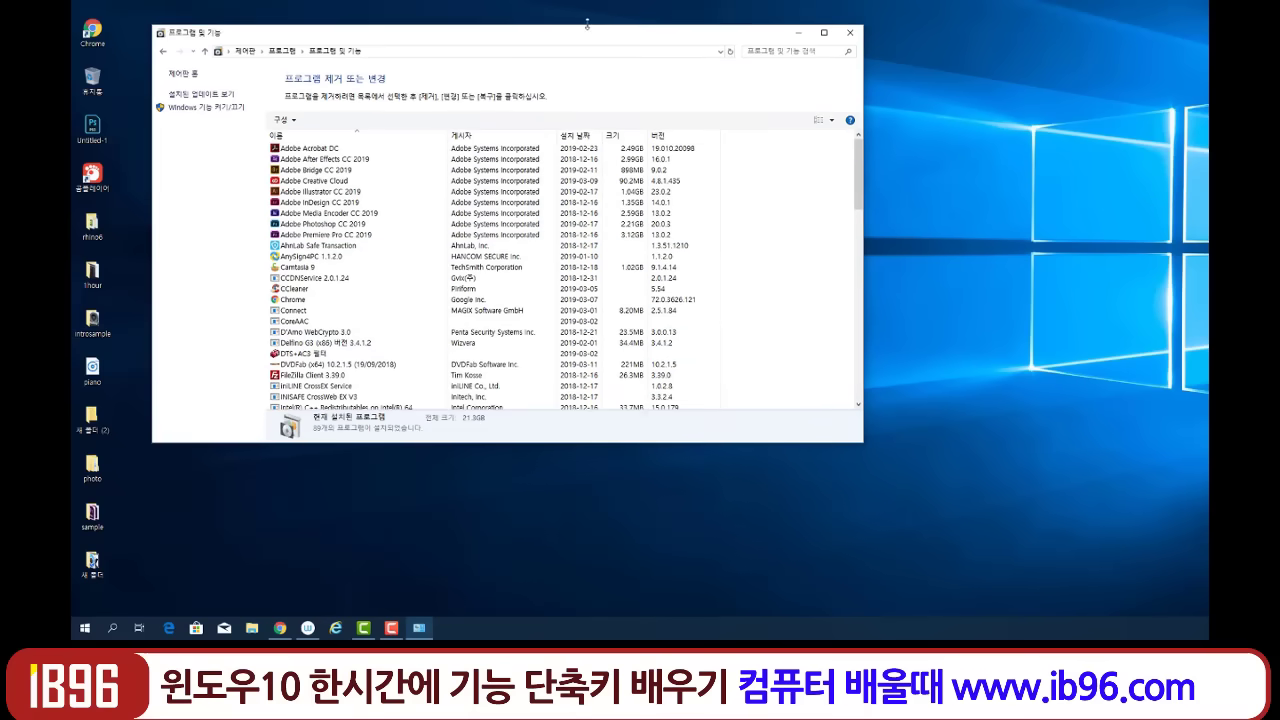
{"action": "left_click_drag", "start_coordinate": [572, 442], "coordinate": [571, 601]}
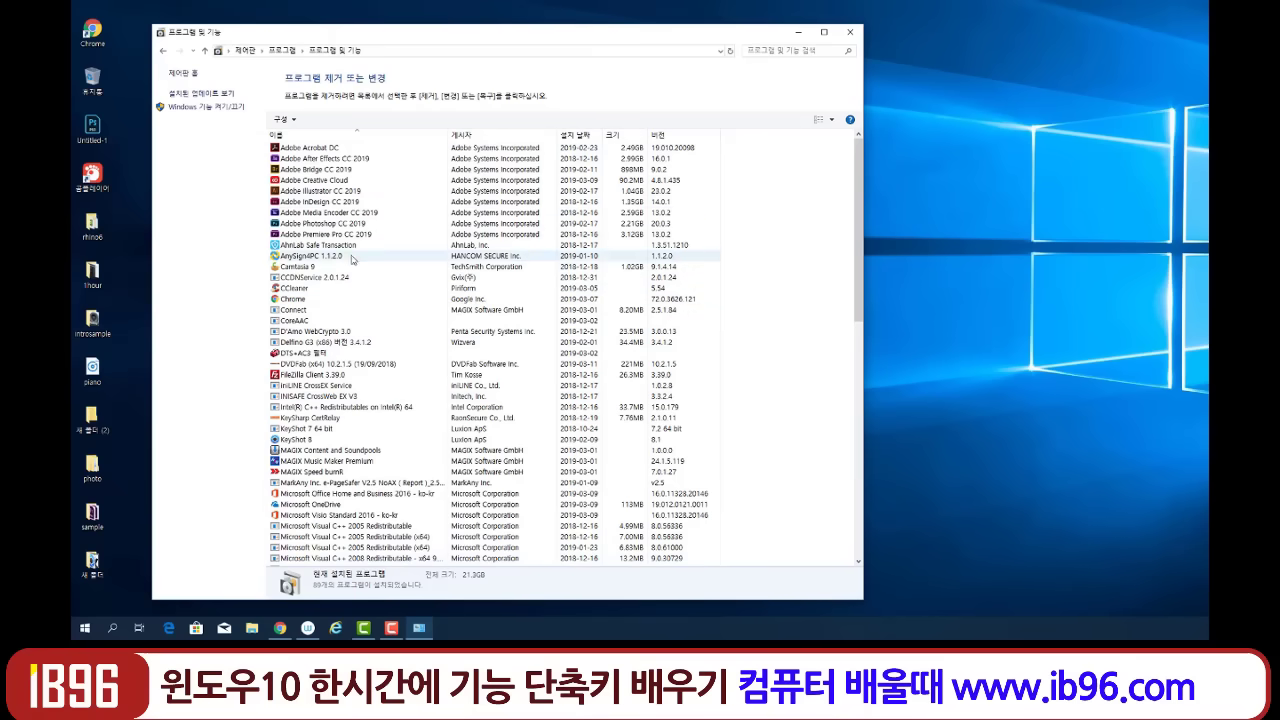
Look at the AhnLab Safe Transaction and AnySign4PC entries in the list of installed programs.
{"action": "scroll", "coordinate": [352, 259], "scroll_direction": "down", "scroll_amount": 1}
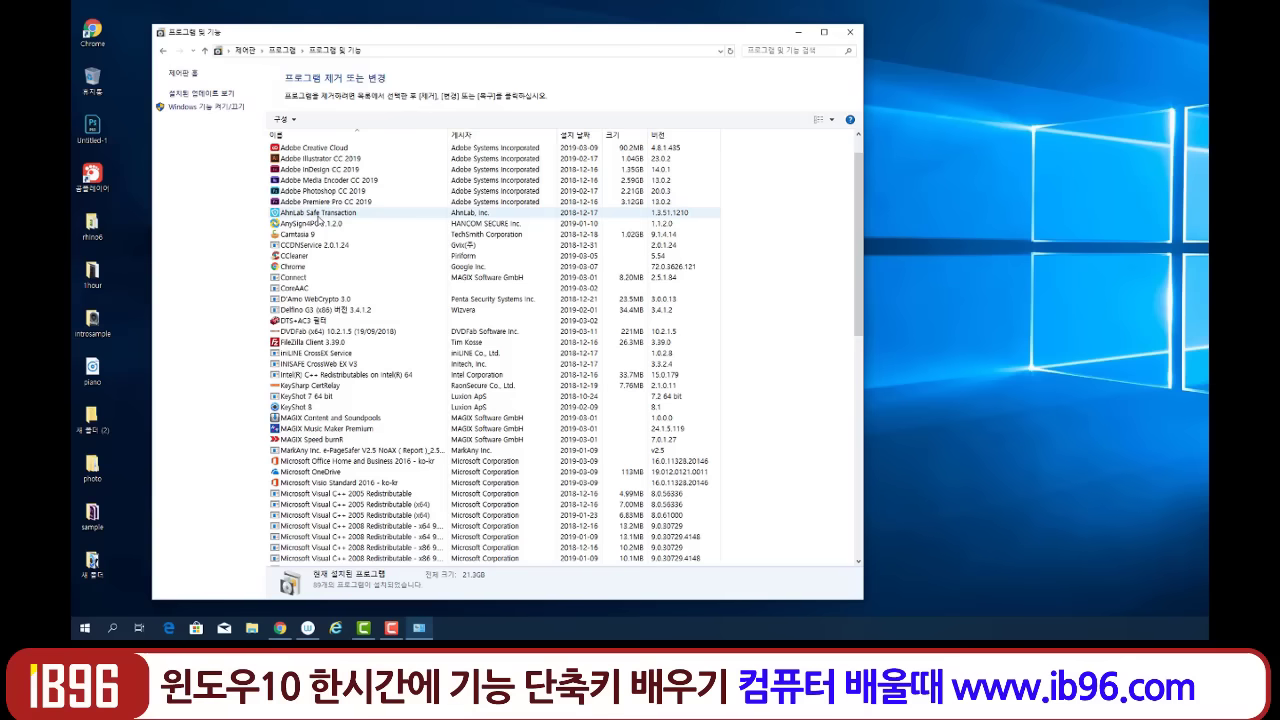
{"action": "left_click", "coordinate": [318, 214]}
{"action": "left_click", "coordinate": [318, 225]}
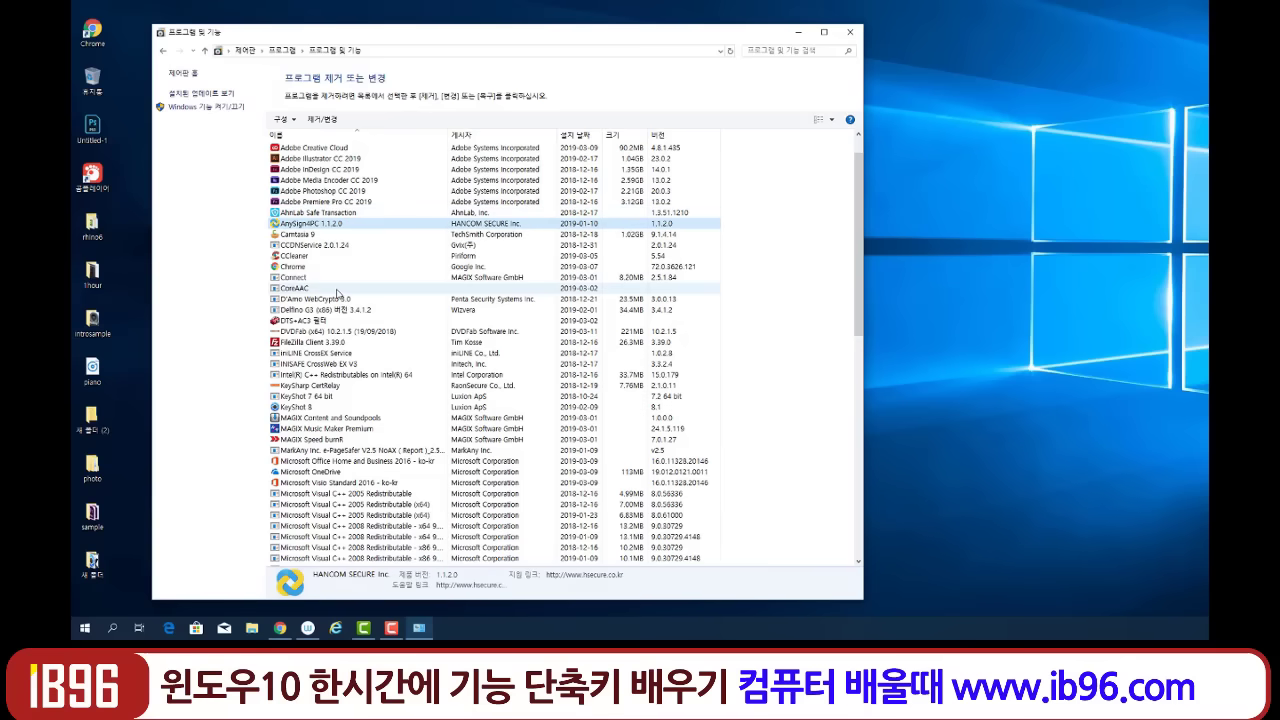
Look through the rest of the installed programs for security add-ons, selecting the MarkAny e-PageSafer, nProtect Online Security and Veraport entries.
{"action": "scroll", "coordinate": [337, 293], "scroll_direction": "down", "scroll_amount": 4}
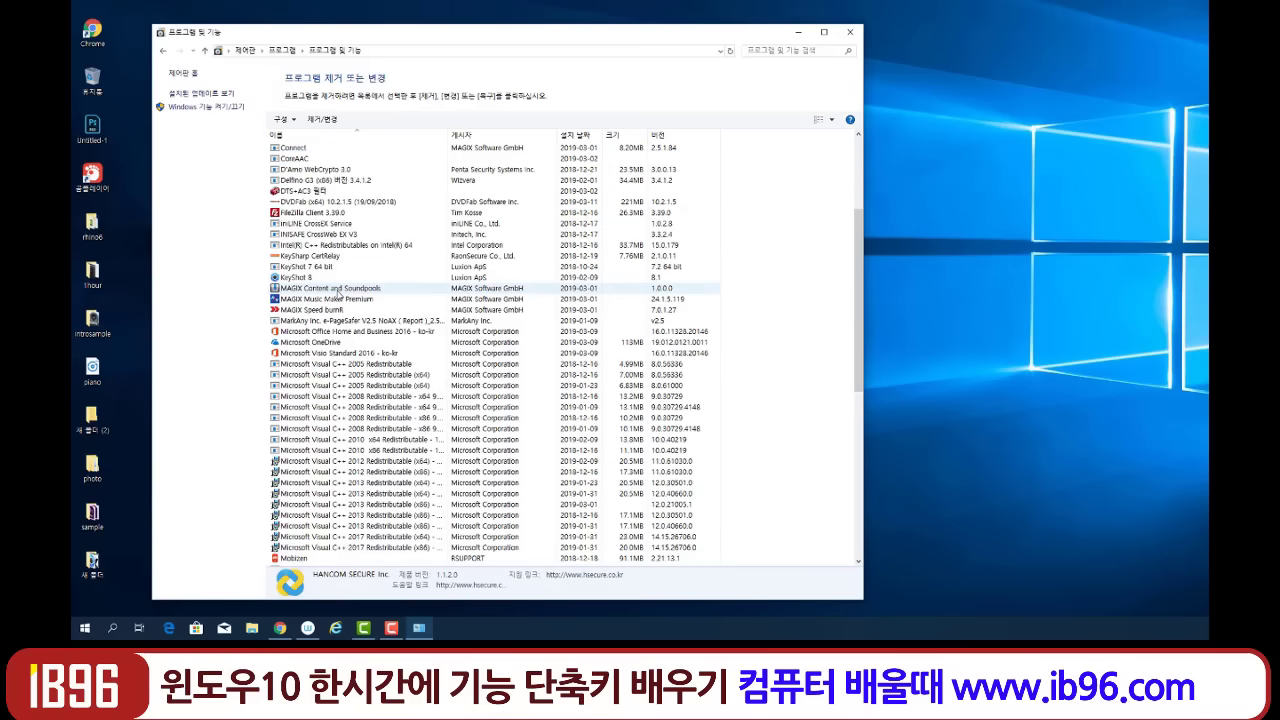
{"action": "scroll", "coordinate": [337, 293], "scroll_direction": "down", "scroll_amount": 4}
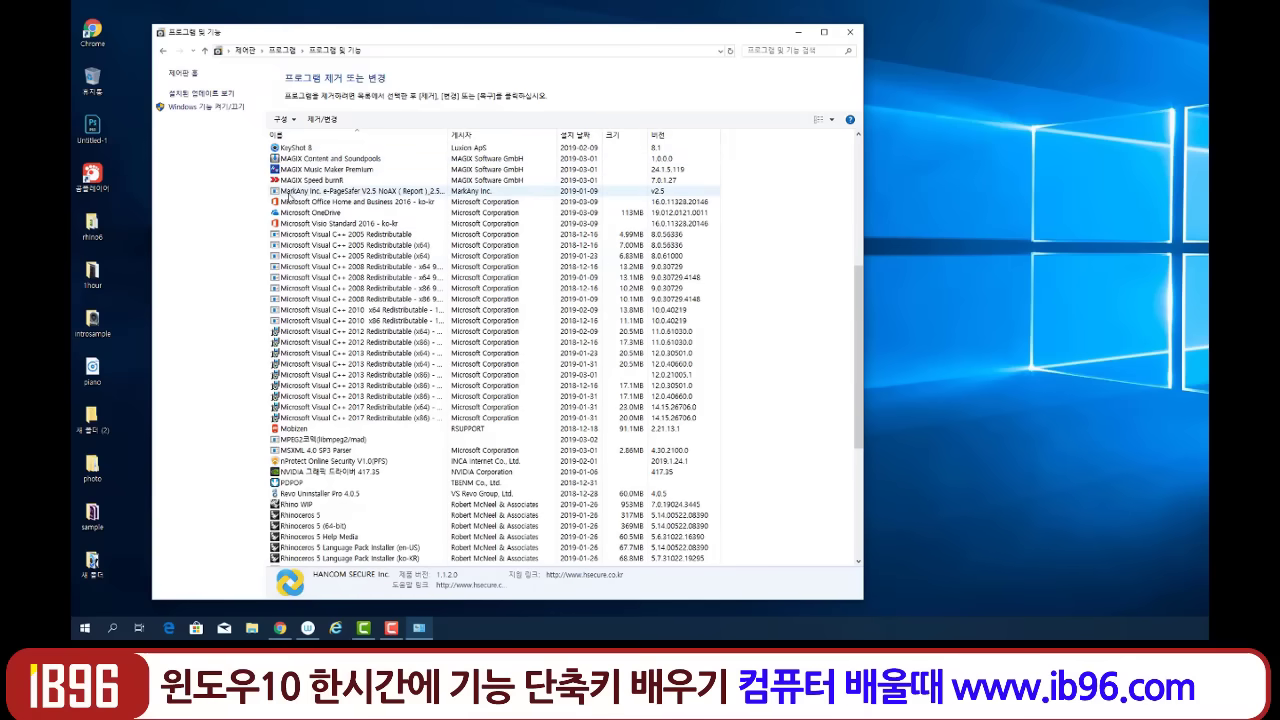
{"action": "left_click", "coordinate": [316, 197]}
{"action": "scroll", "coordinate": [372, 333], "scroll_direction": "down", "scroll_amount": 3}
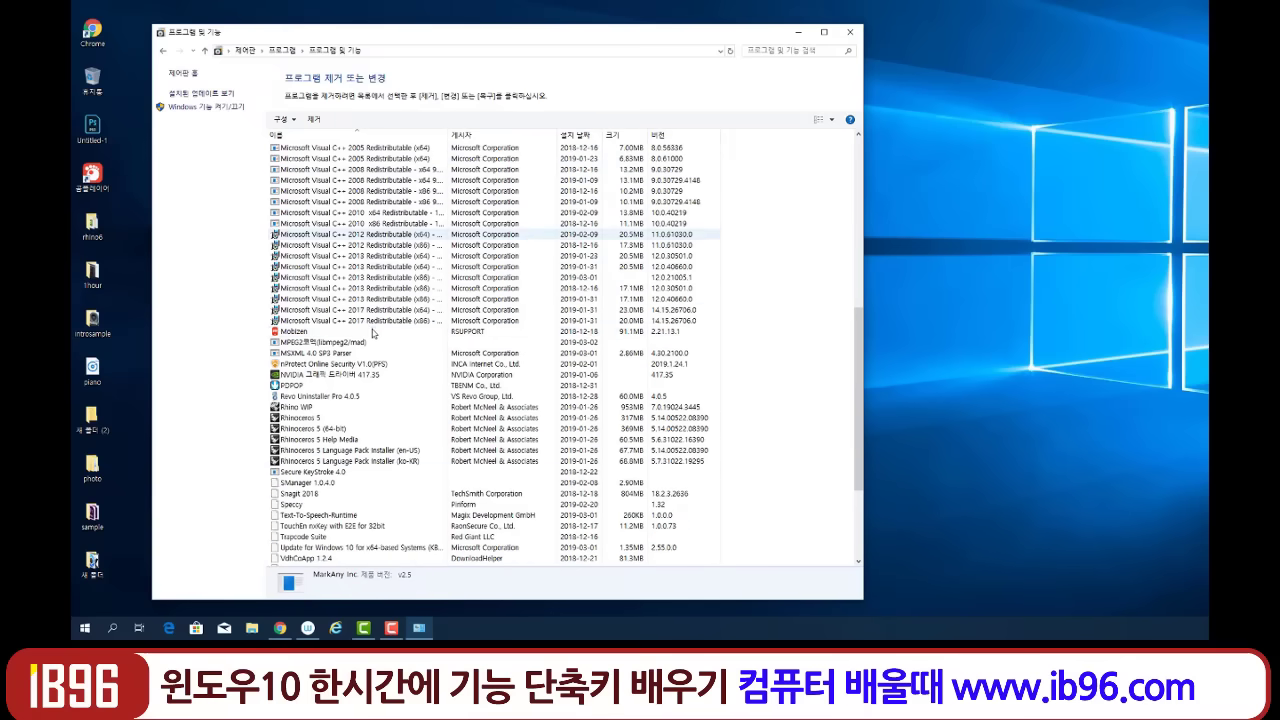
{"action": "left_click", "coordinate": [342, 366]}
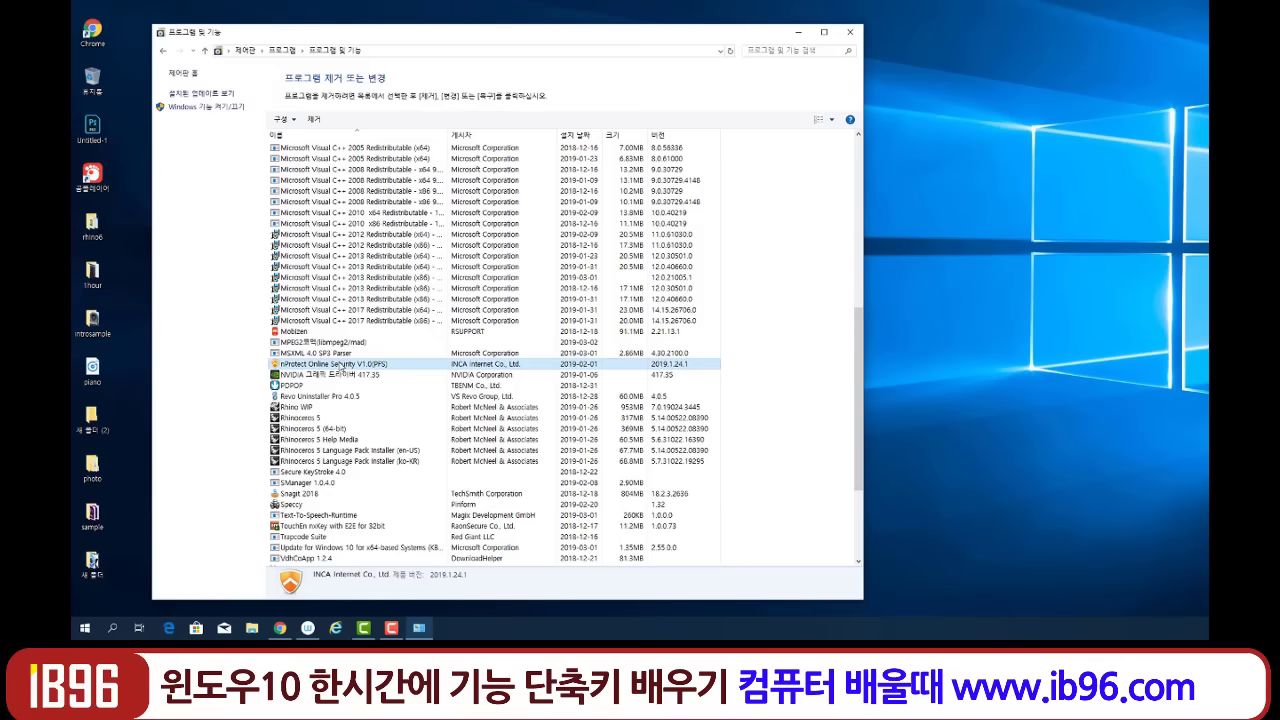
{"action": "scroll", "coordinate": [363, 396], "scroll_direction": "down", "scroll_amount": 3}
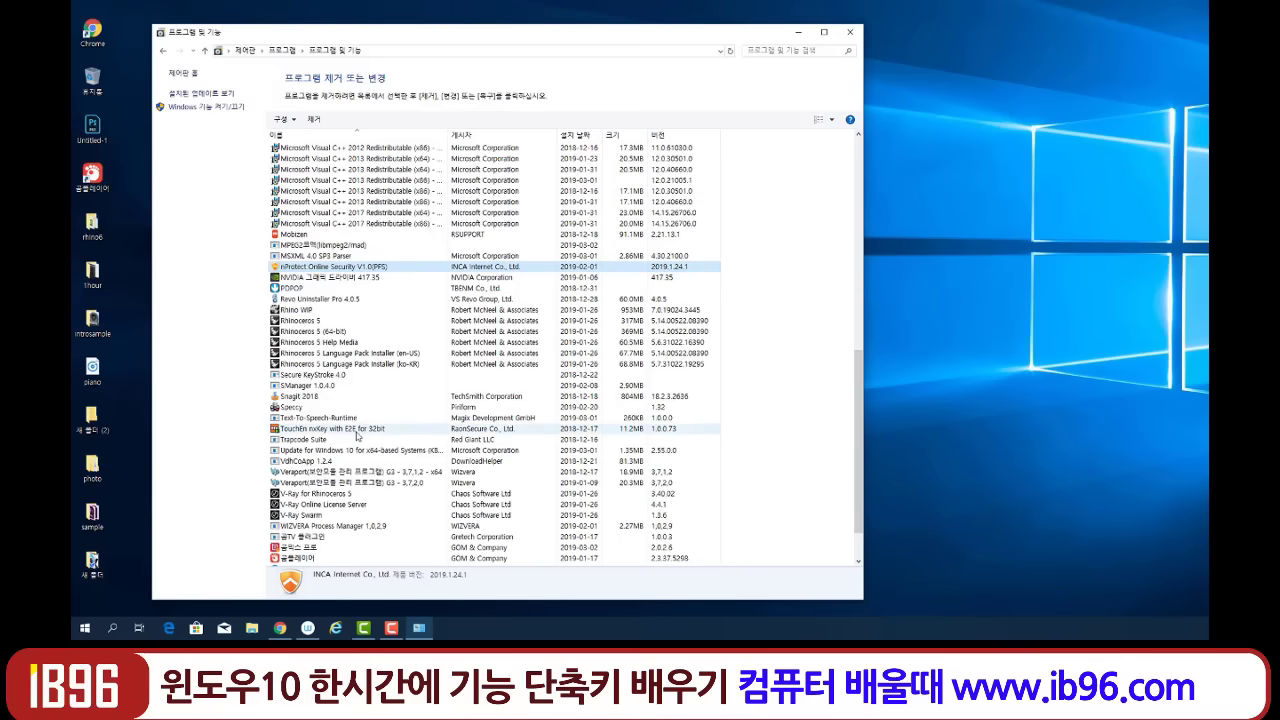
{"action": "left_click", "coordinate": [328, 483]}
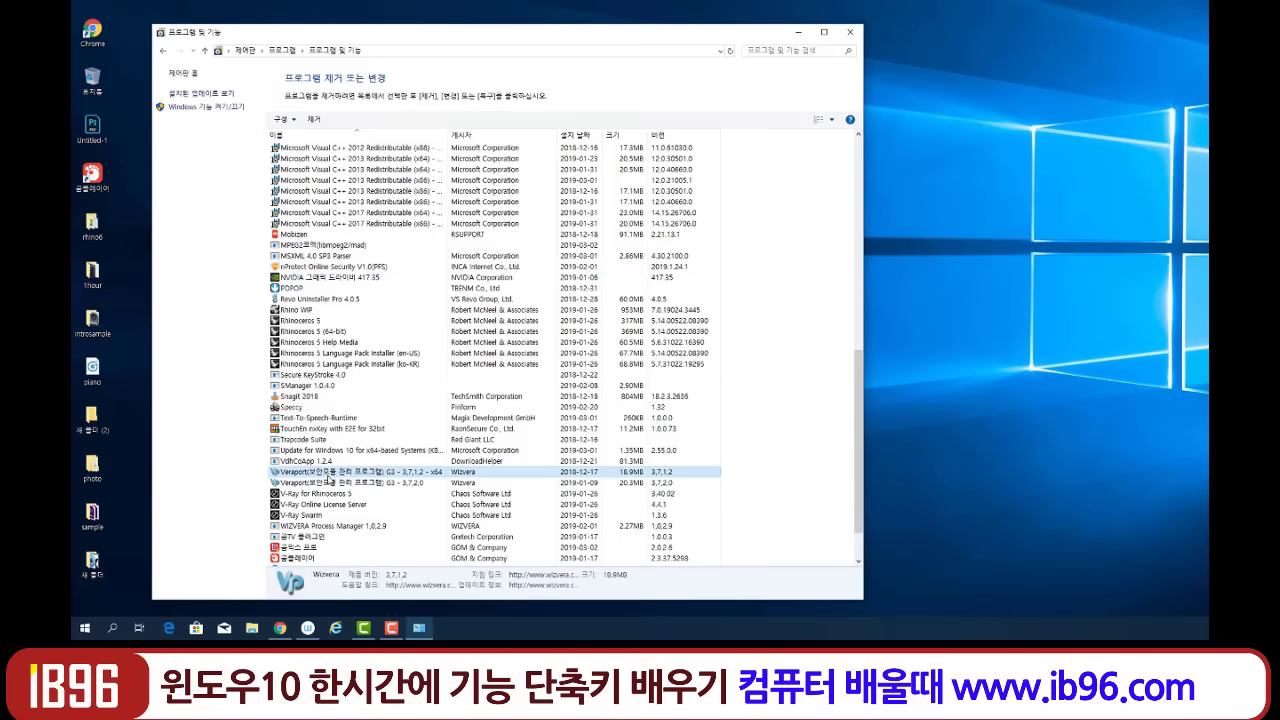
{"action": "scroll", "coordinate": [333, 485], "scroll_direction": "down", "scroll_amount": 2}
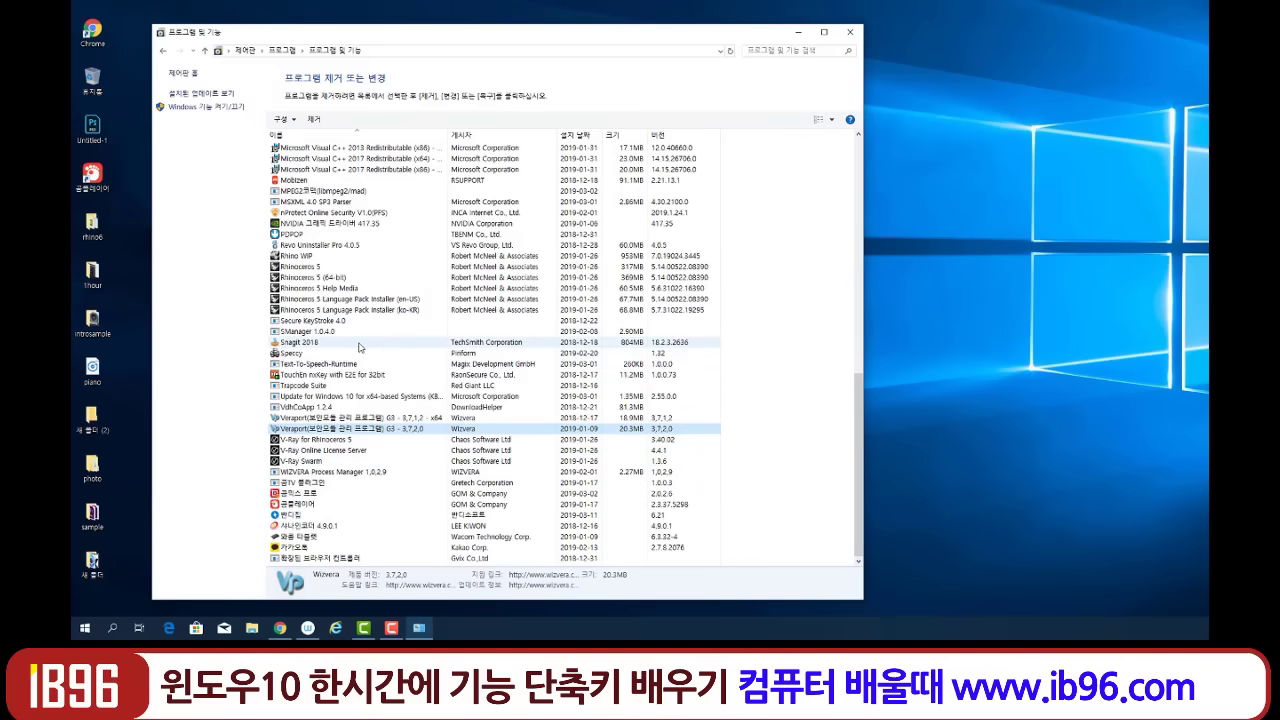
{"action": "scroll", "coordinate": [350, 347], "scroll_direction": "up", "scroll_amount": 2}
{"action": "scroll", "coordinate": [346, 344], "scroll_direction": "up", "scroll_amount": 15}
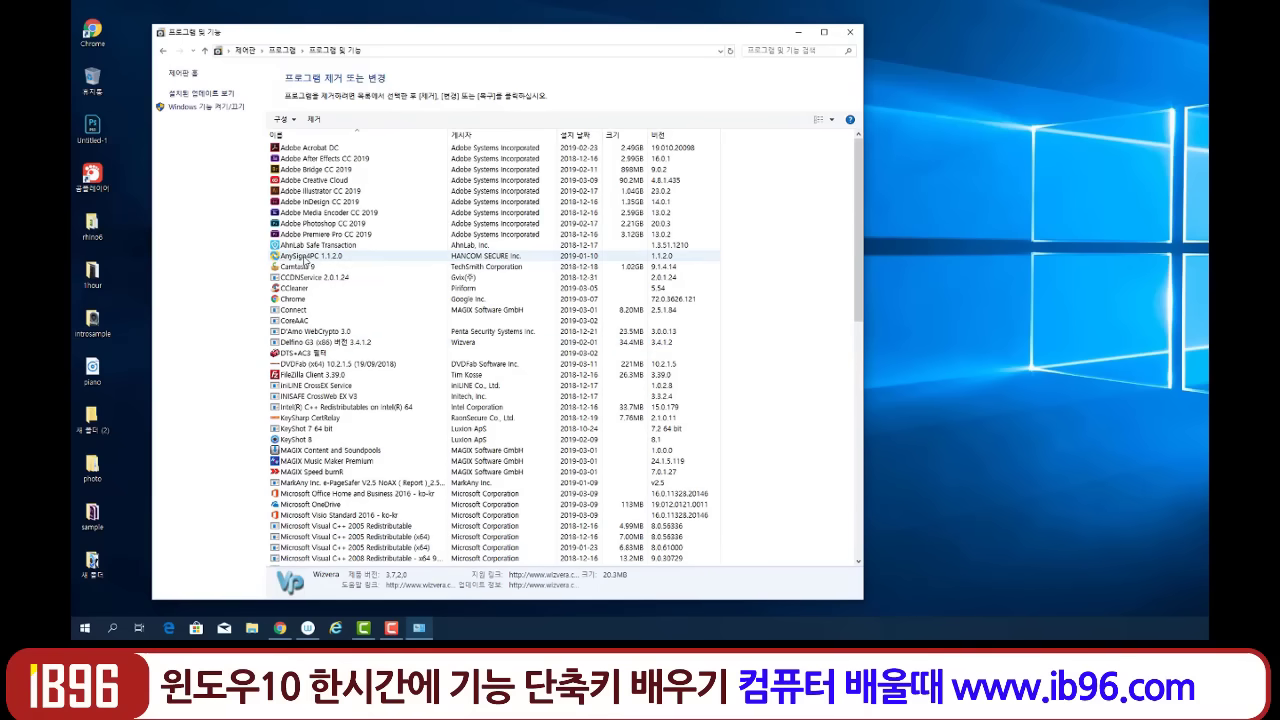
Select AnySign4PC, AhnLab Safe Transaction and DVDFab in turn and show the removal option (제거) for AhnLab Safe Transaction.
{"action": "left_click", "coordinate": [306, 258]}
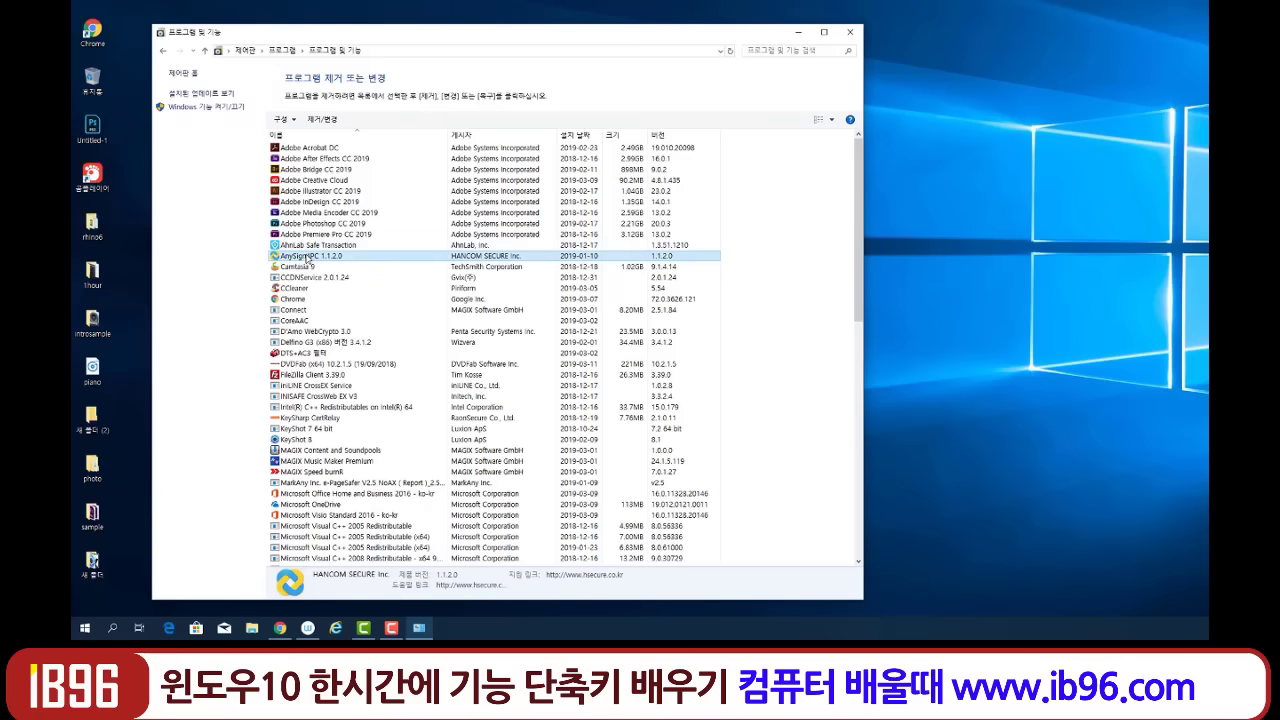
{"action": "key", "text": "Up"}
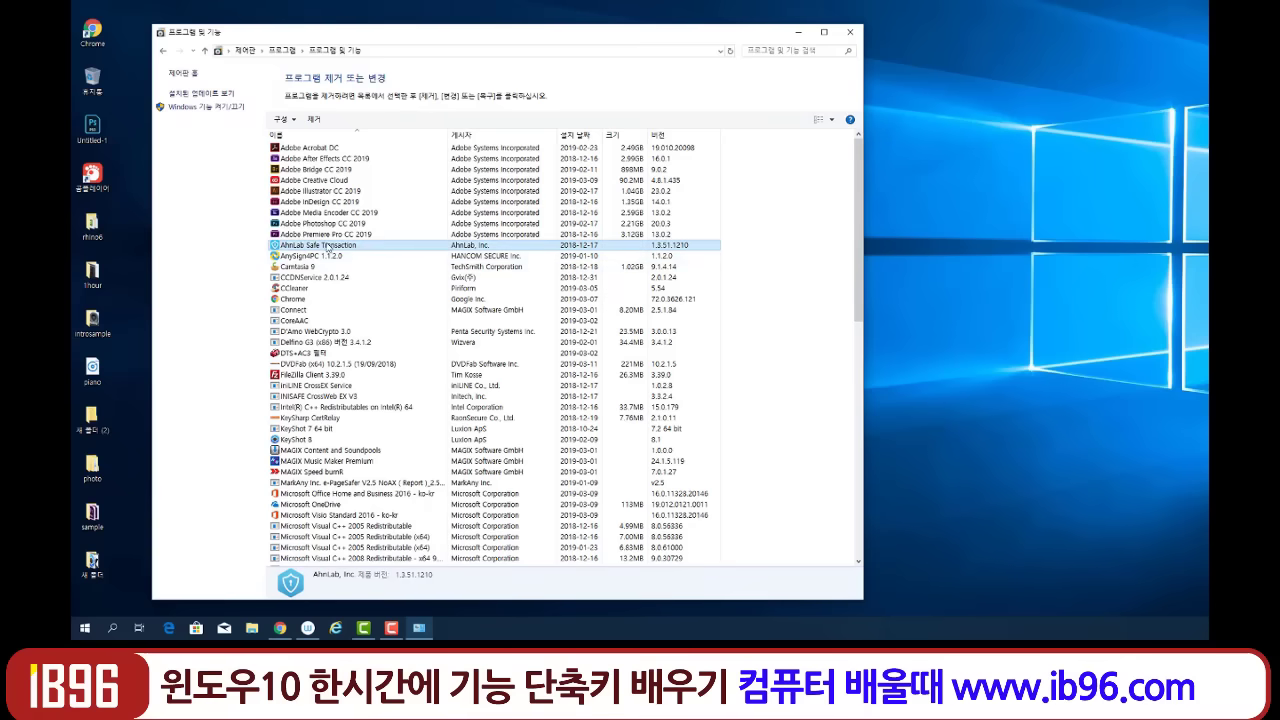
{"action": "left_click", "coordinate": [349, 363]}
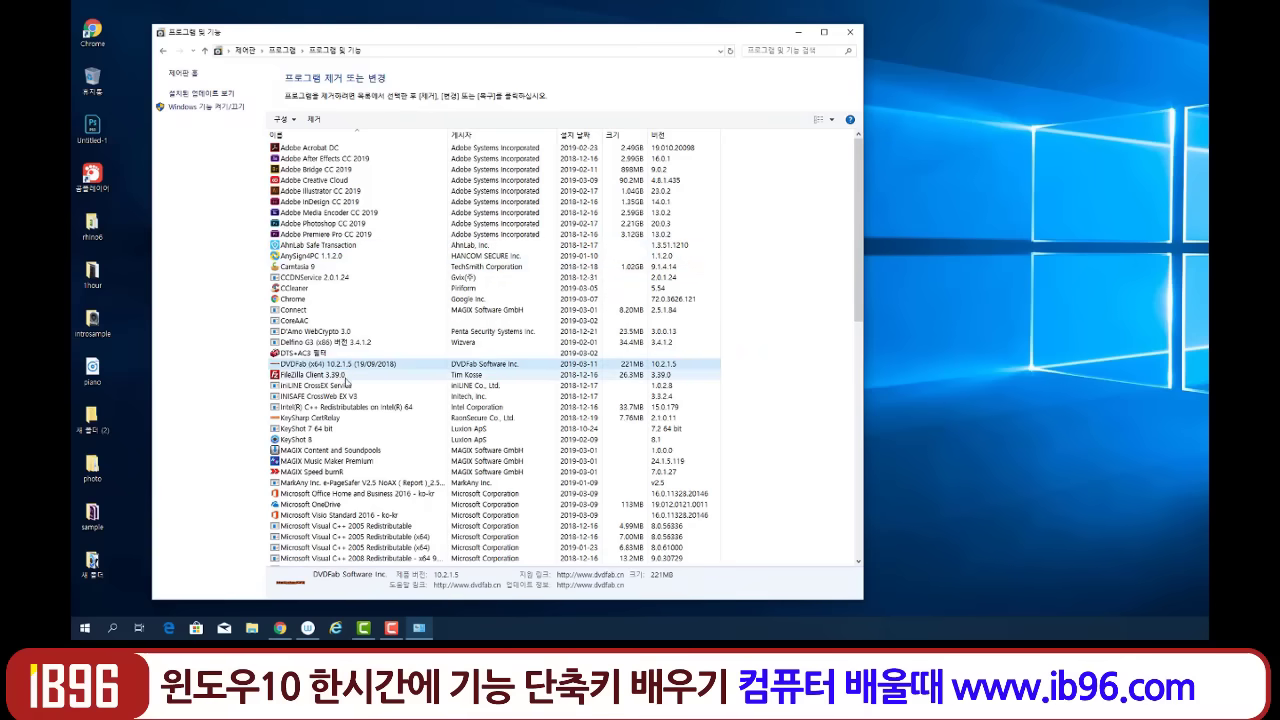
{"action": "left_click", "coordinate": [346, 259]}
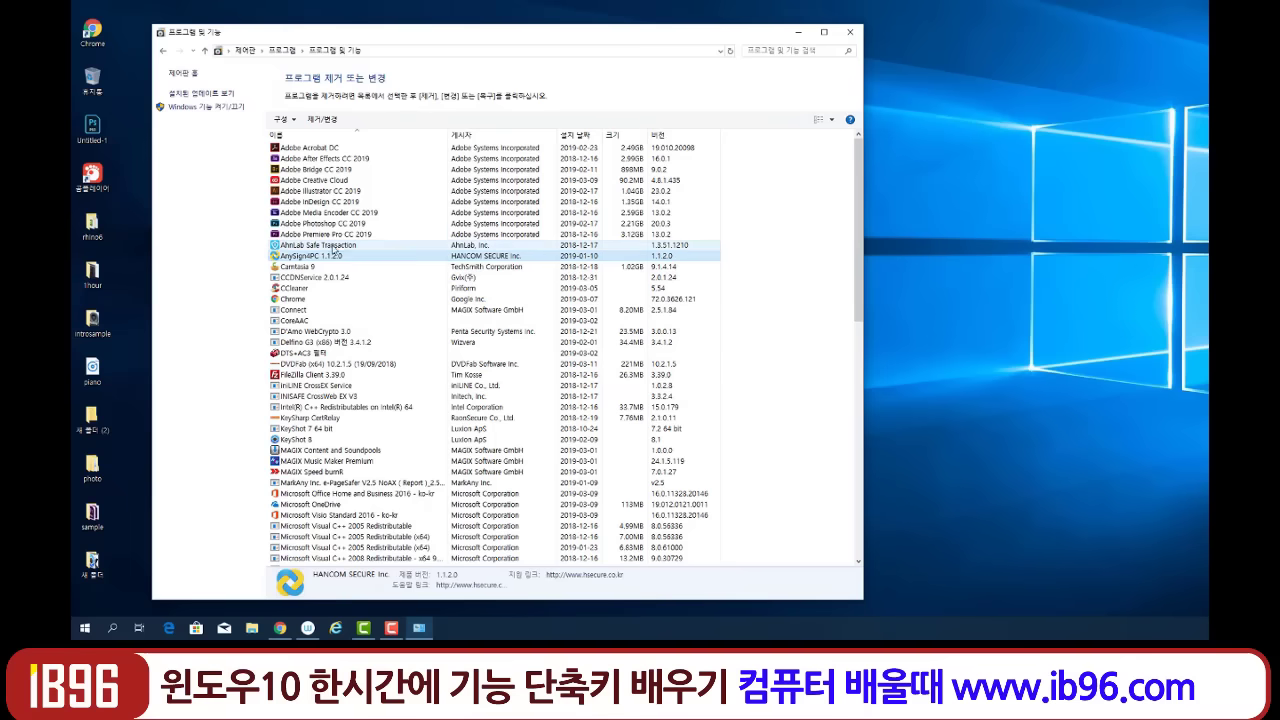
{"action": "key", "text": "Up"}
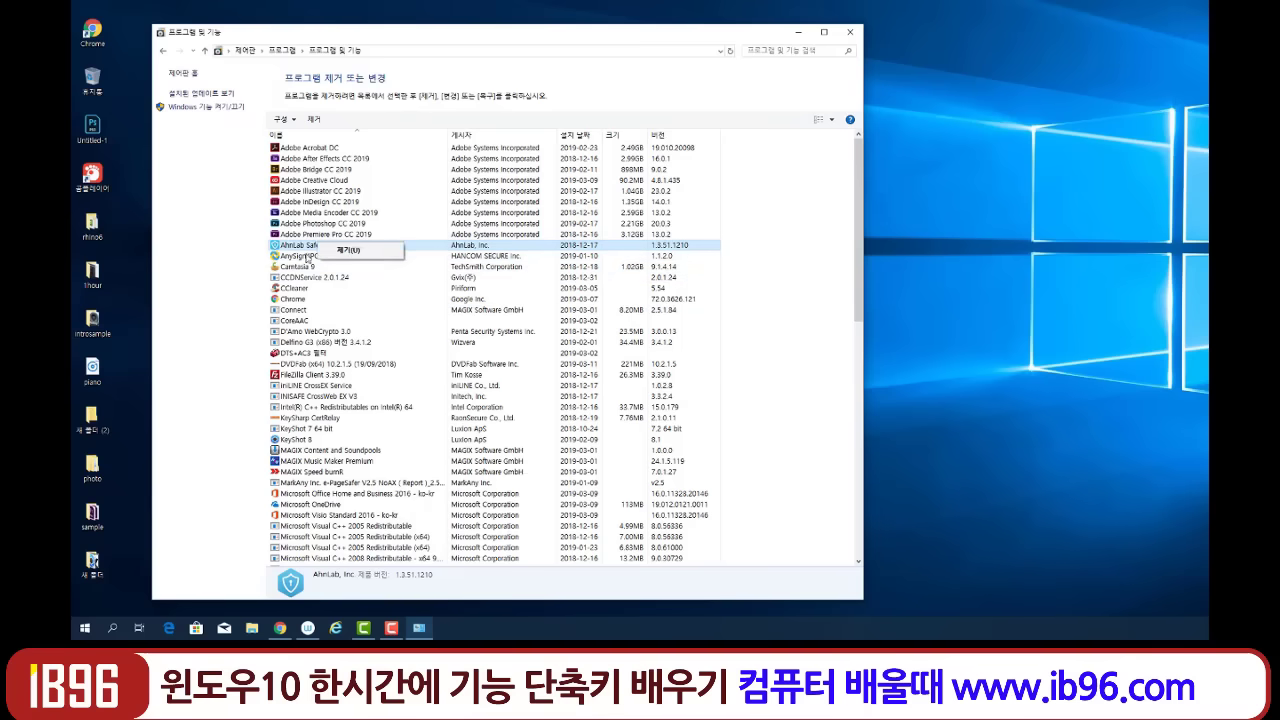
Dismiss the removal option and alternate between the AnySign4PC and AhnLab Safe Transaction entries, leaving AnySign4PC selected.
{"action": "left_click", "coordinate": [306, 255]}
{"action": "left_click", "coordinate": [308, 246]}
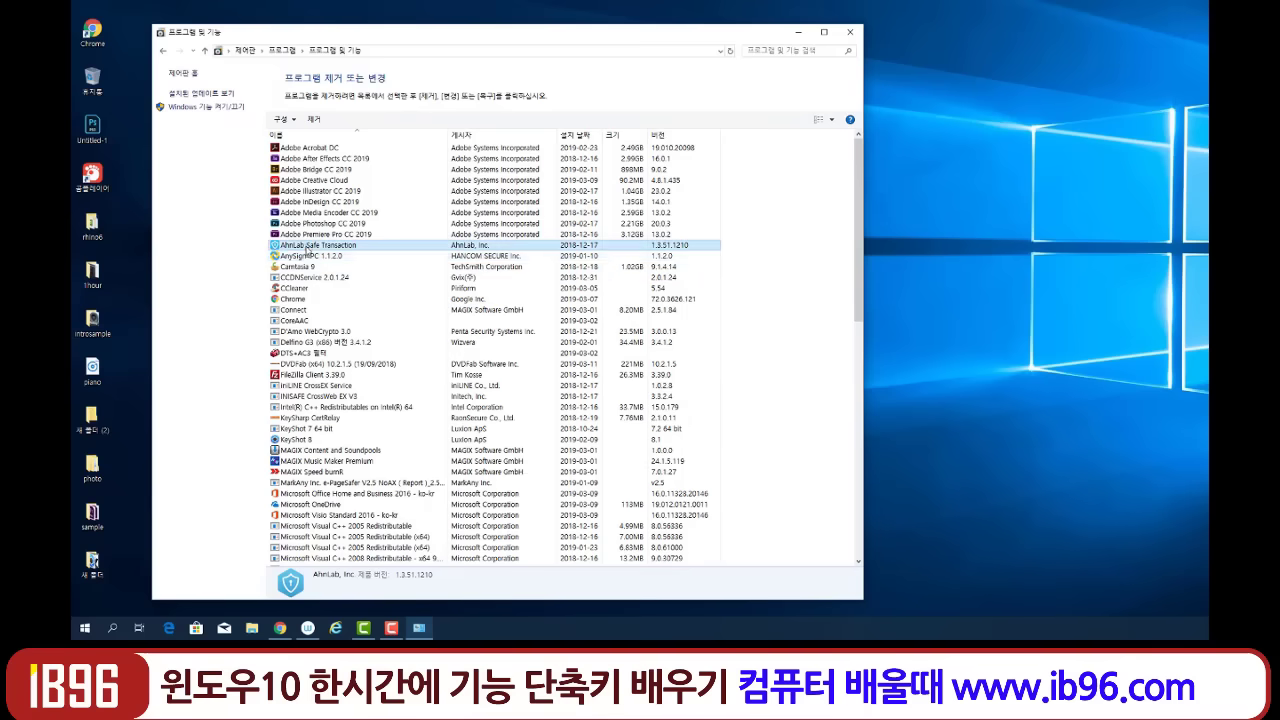
{"action": "left_click", "coordinate": [308, 256]}
{"action": "left_click", "coordinate": [308, 246]}
{"action": "left_click", "coordinate": [309, 257]}
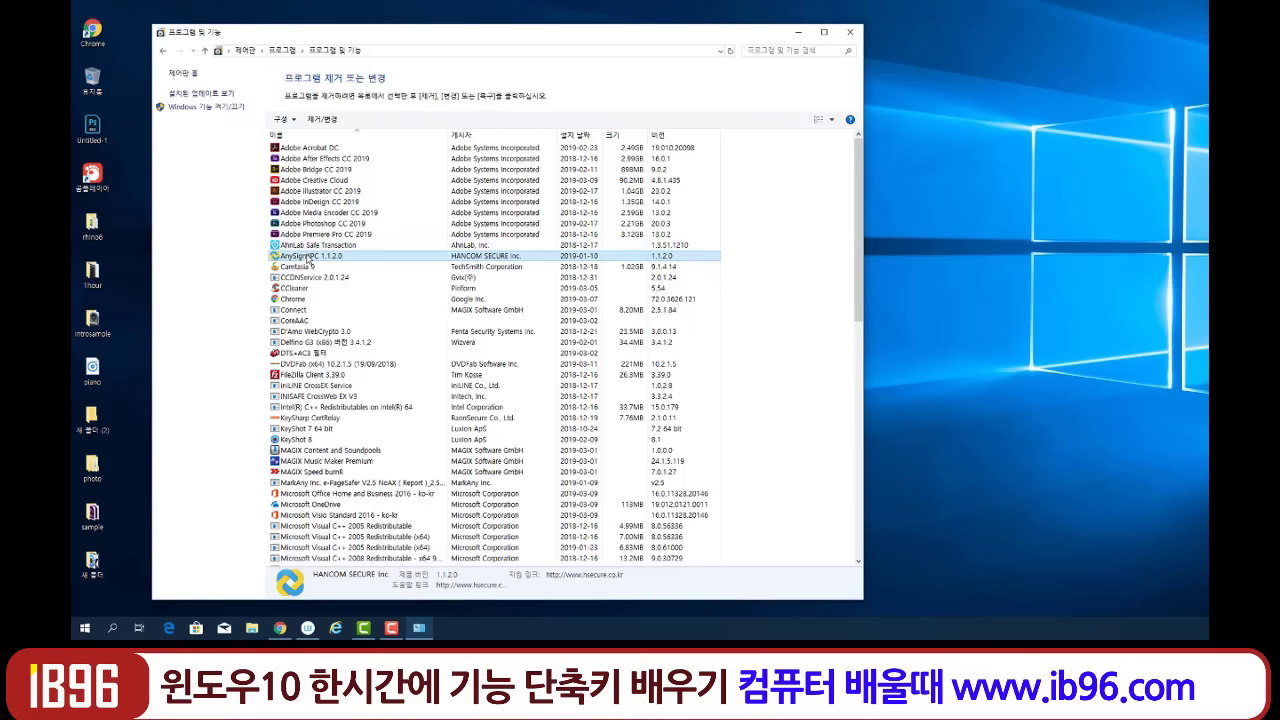
{"action": "left_click", "coordinate": [316, 246]}
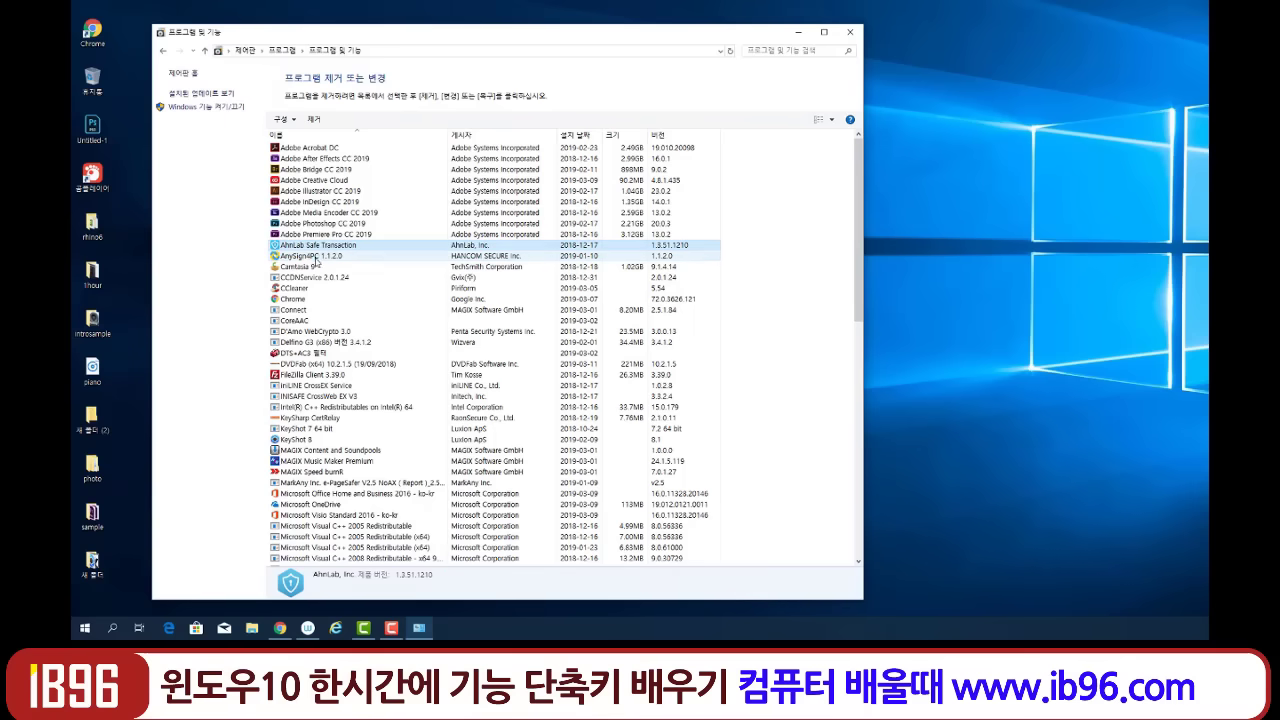
{"action": "left_click", "coordinate": [312, 258]}
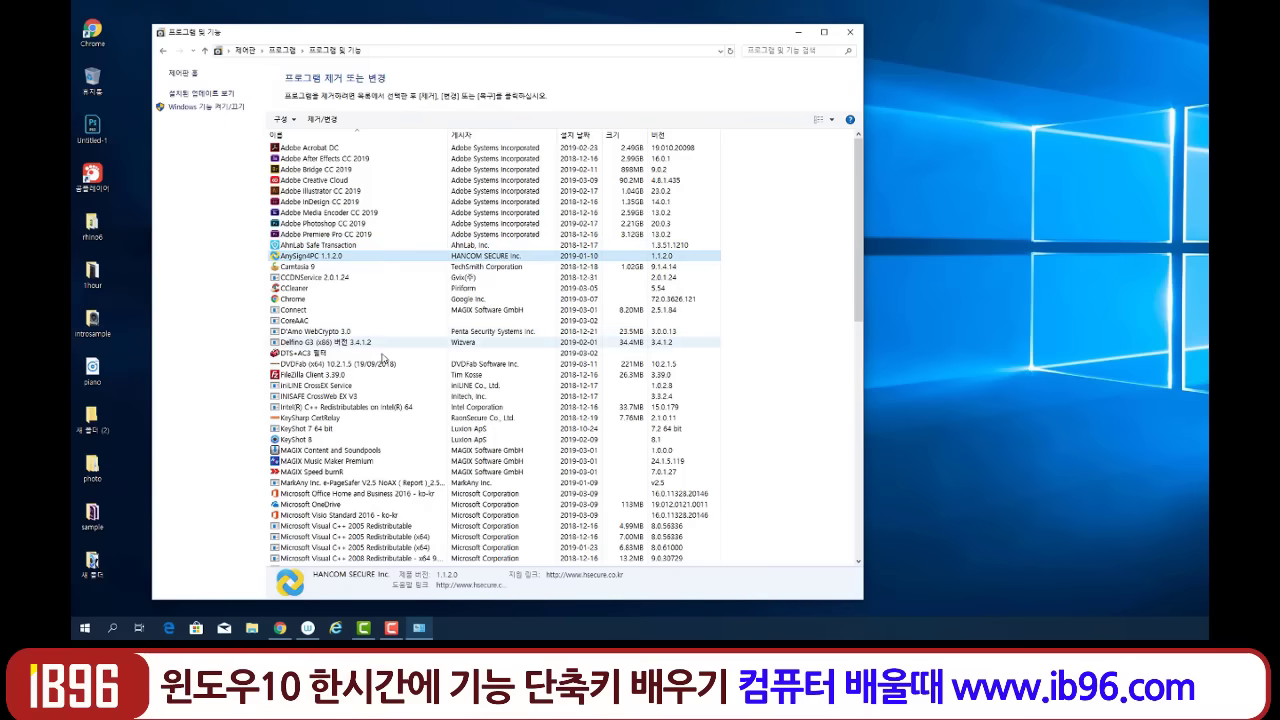
Review the installed programs down to the Microsoft Visual C++ and nProtect entries and return to the beginning of the list.
{"action": "scroll", "coordinate": [406, 367], "scroll_direction": "down", "scroll_amount": 2}
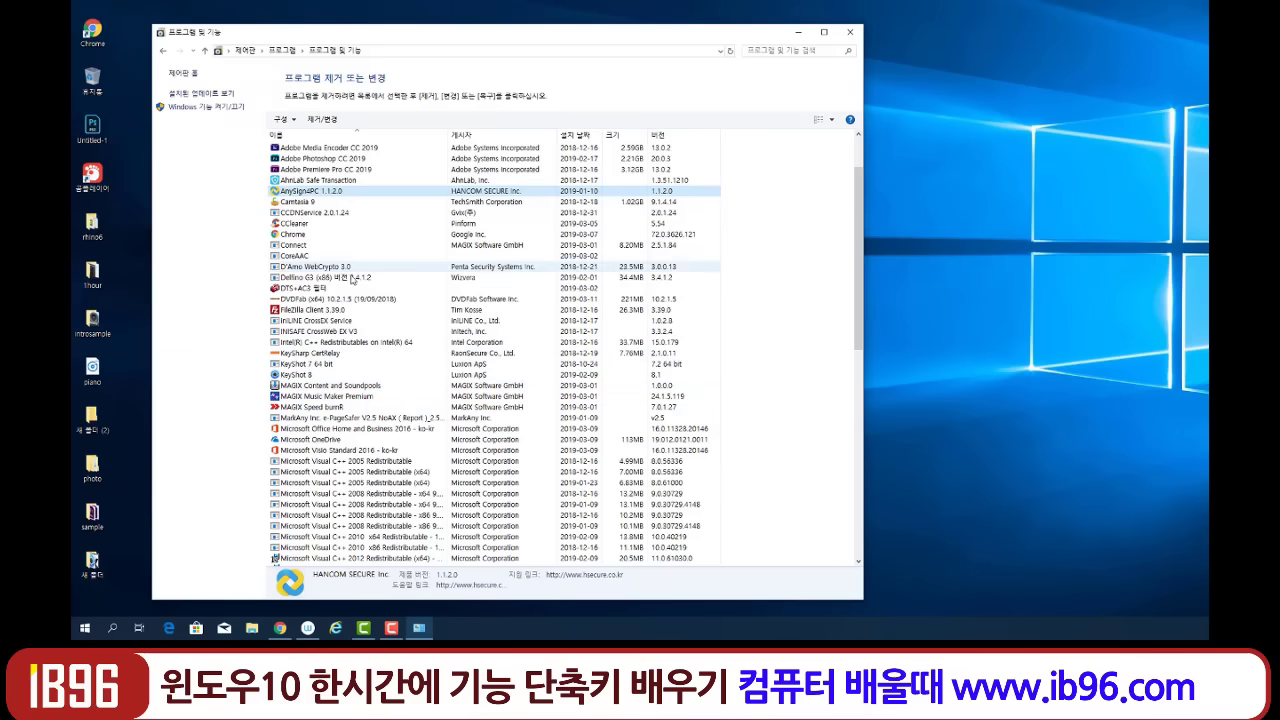
{"action": "scroll", "coordinate": [353, 272], "scroll_direction": "up", "scroll_amount": 2}
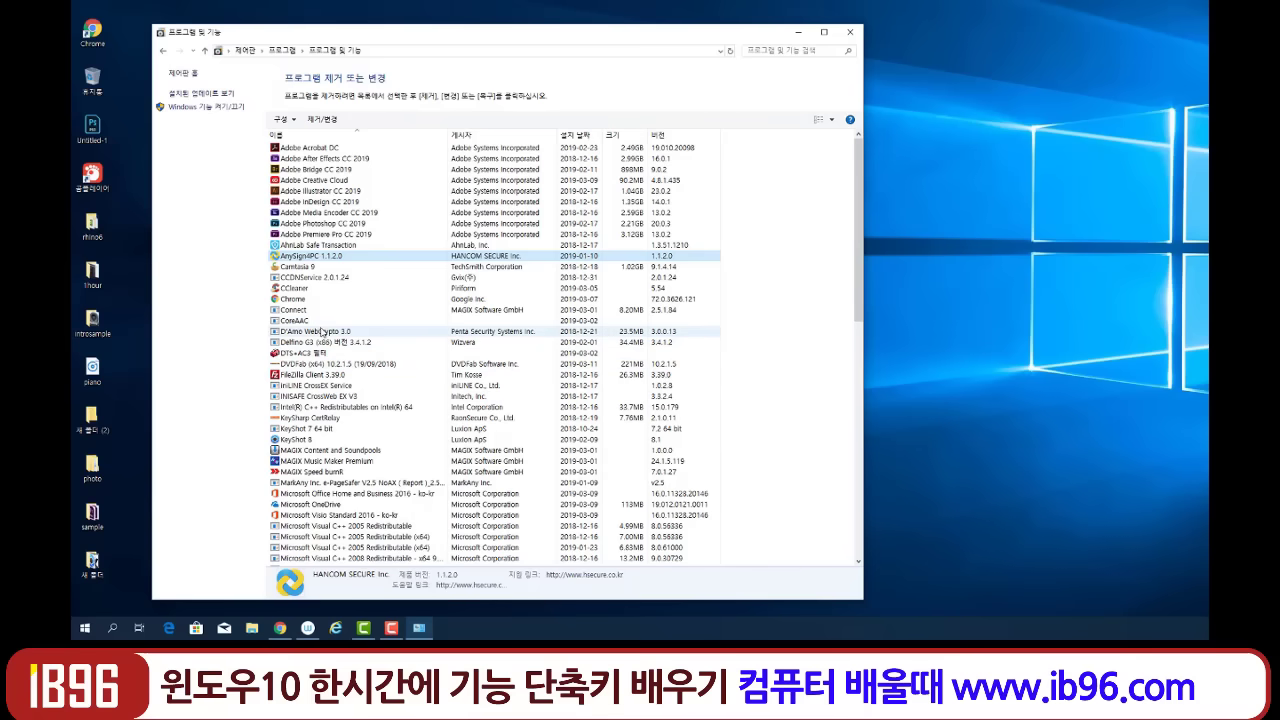
{"action": "scroll", "coordinate": [385, 376], "scroll_direction": "down", "scroll_amount": 3}
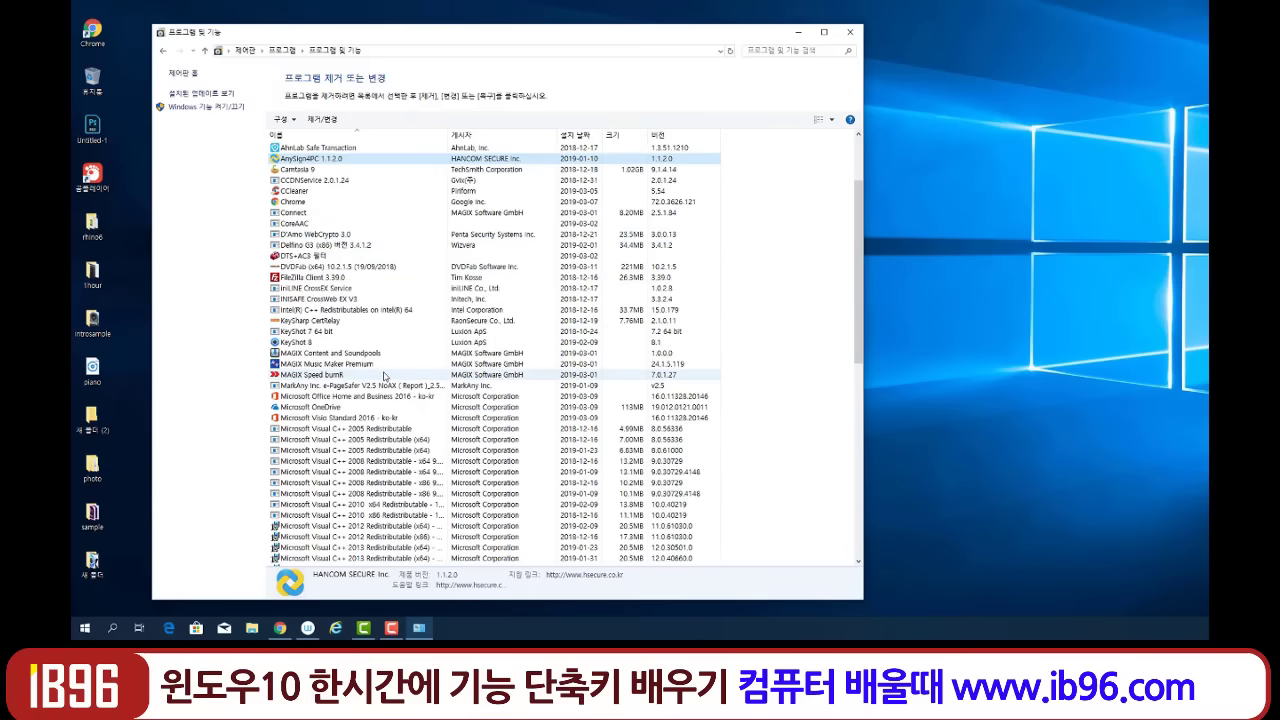
{"action": "scroll", "coordinate": [385, 376], "scroll_direction": "down", "scroll_amount": 4}
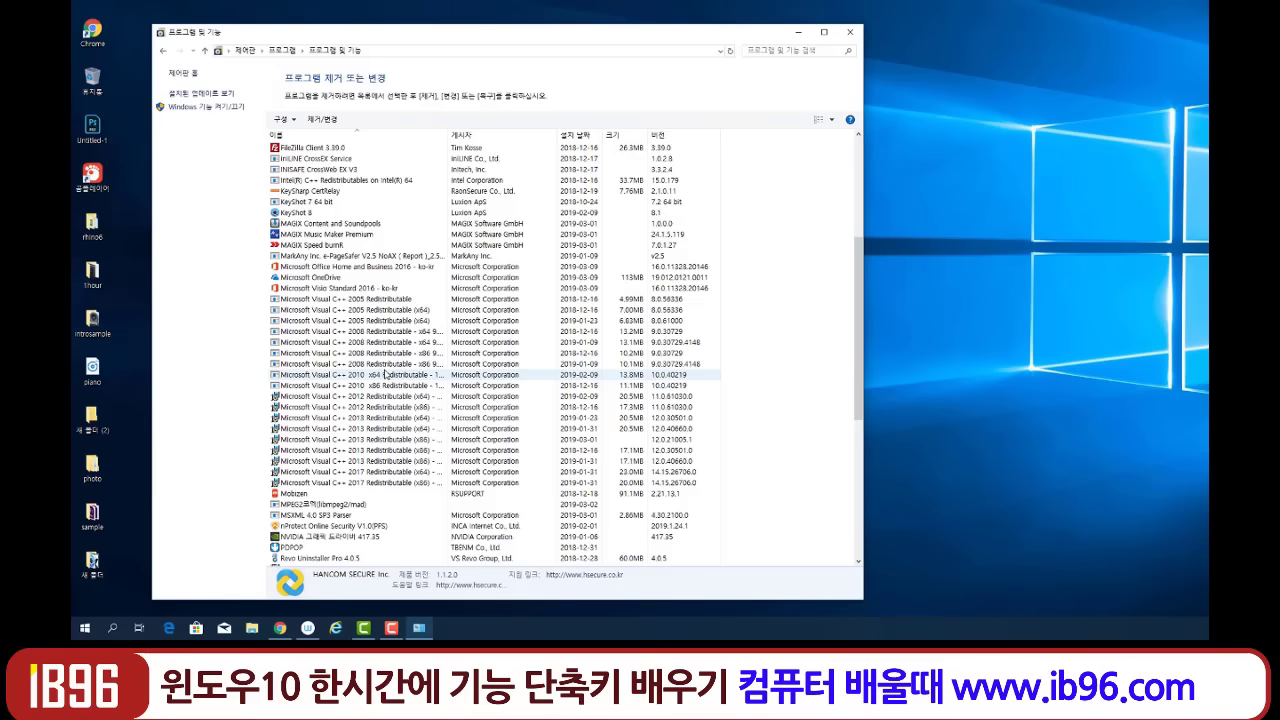
{"action": "scroll", "coordinate": [385, 376], "scroll_direction": "up", "scroll_amount": 7}
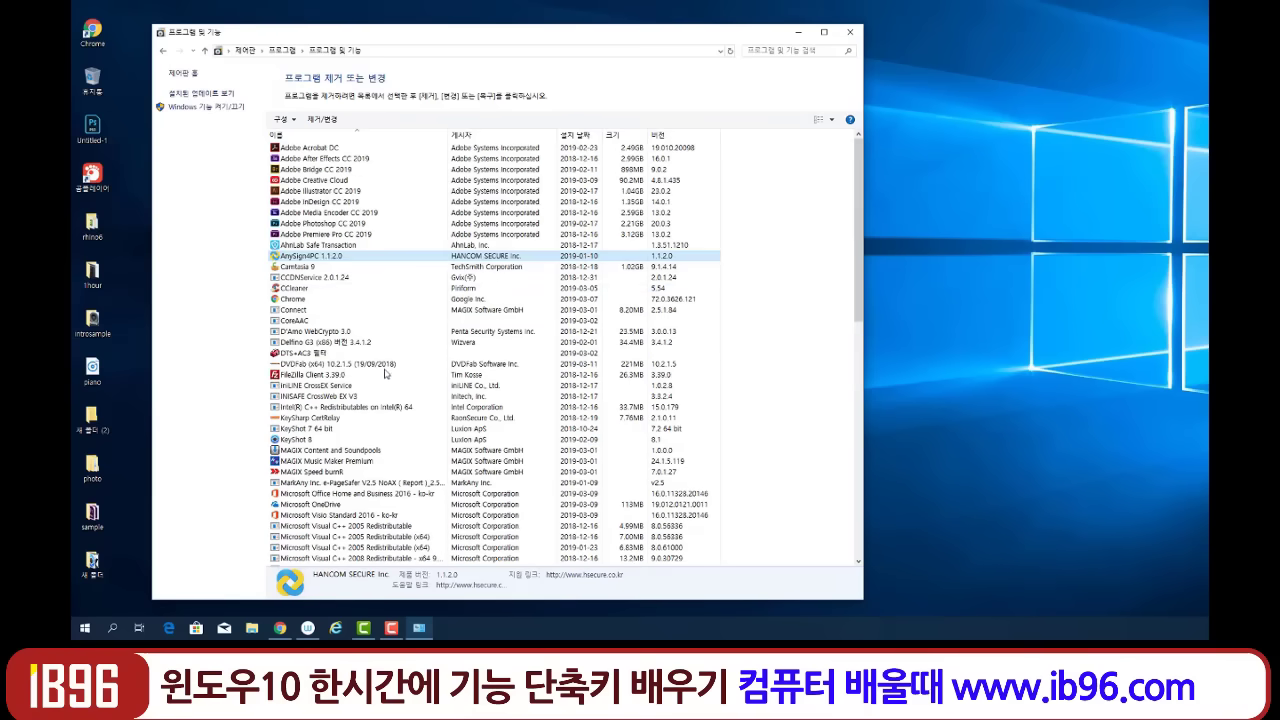
{"action": "scroll", "coordinate": [369, 331], "scroll_direction": "down", "scroll_amount": 6}
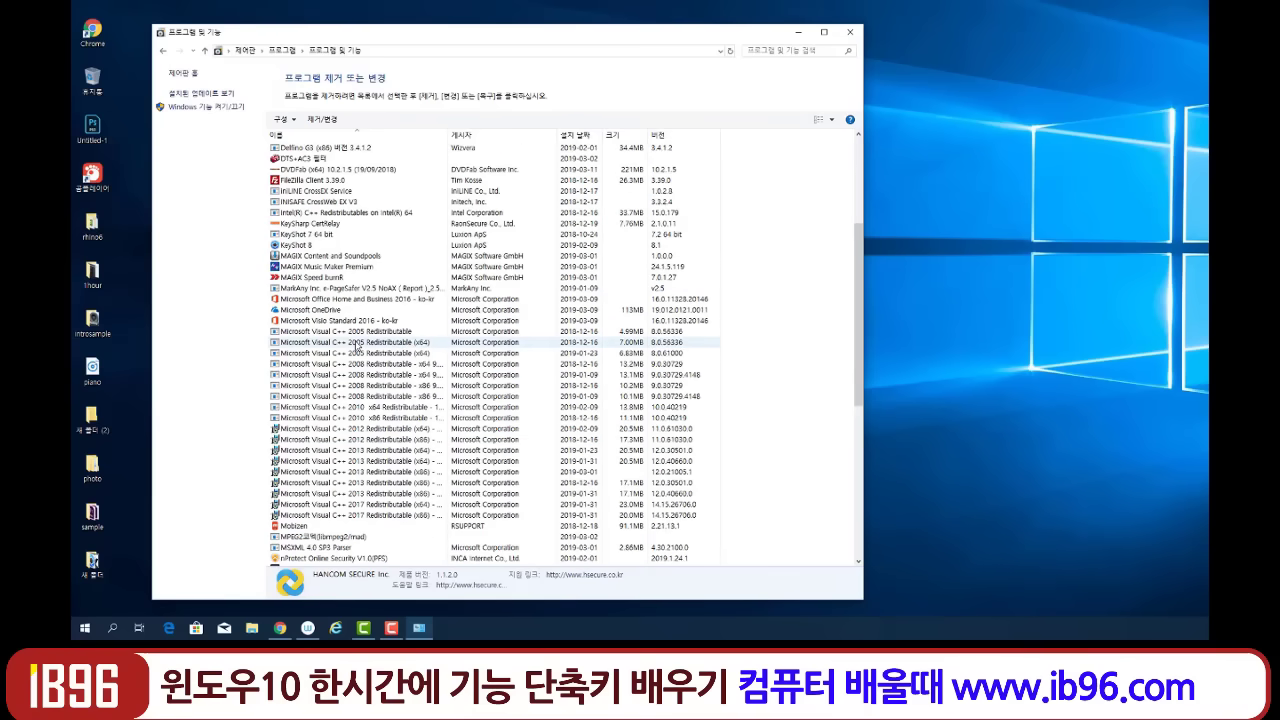
{"action": "scroll", "coordinate": [357, 346], "scroll_direction": "up", "scroll_amount": 6}
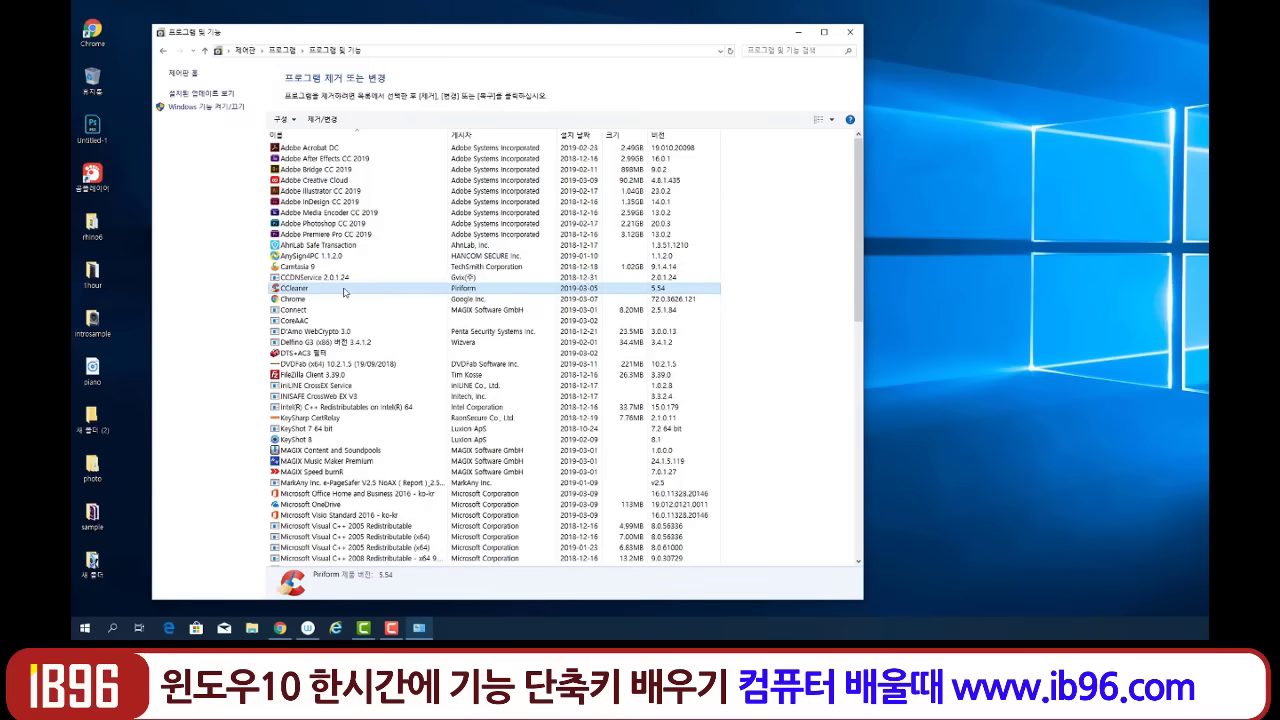
Uninstall CCleaner from the installed programs, completing its uninstall wizard through to the finish.
{"action": "right_click", "coordinate": [326, 293]}
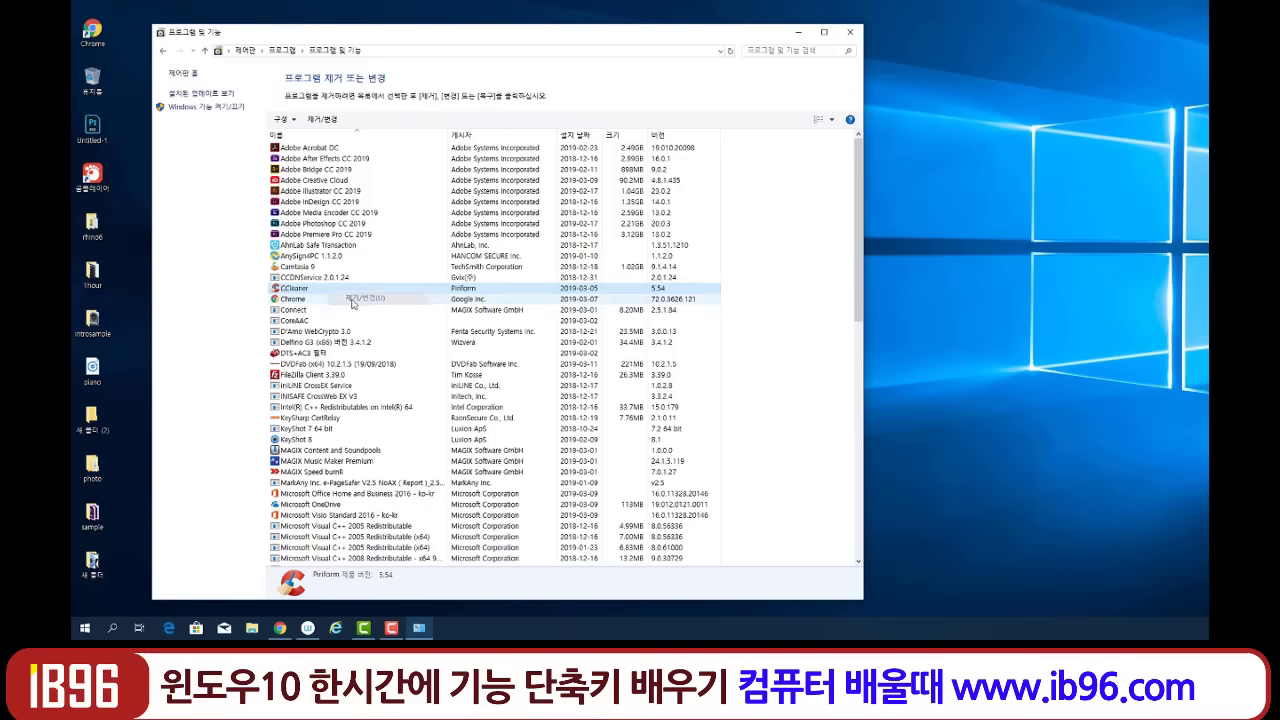
{"action": "left_click", "coordinate": [352, 302]}
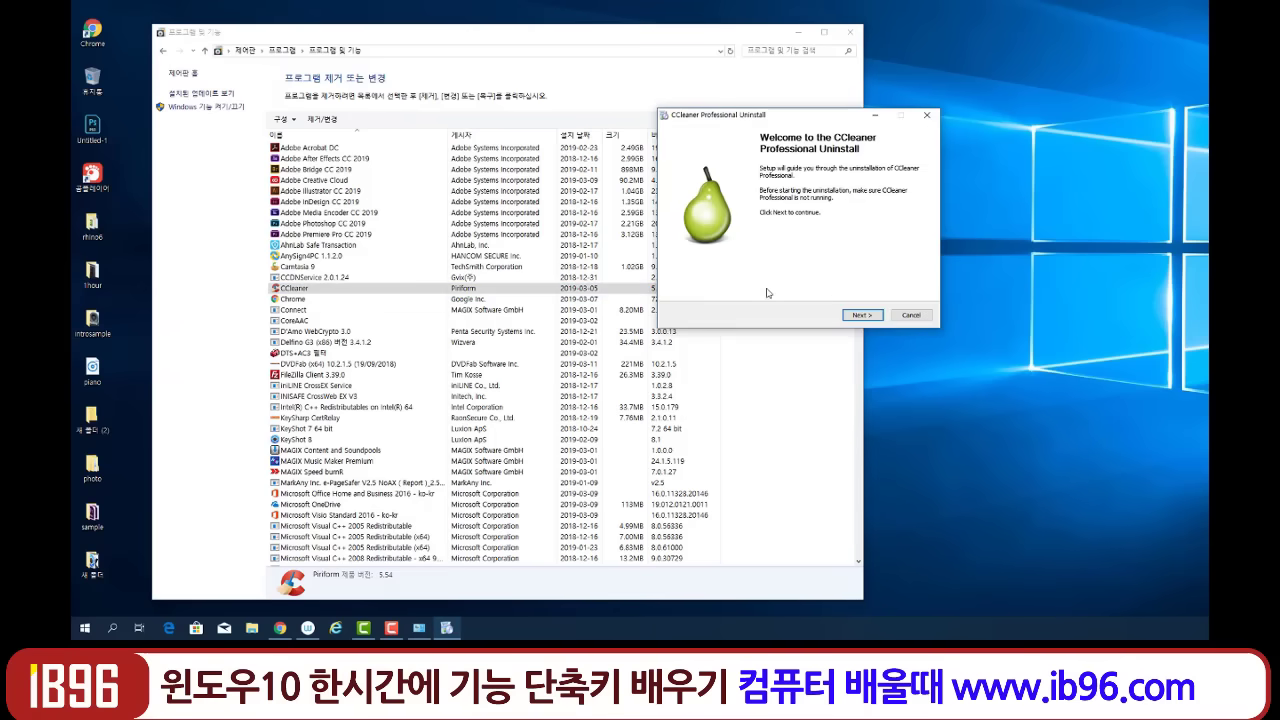
{"action": "left_click", "coordinate": [855, 316]}
{"action": "left_click", "coordinate": [852, 318]}
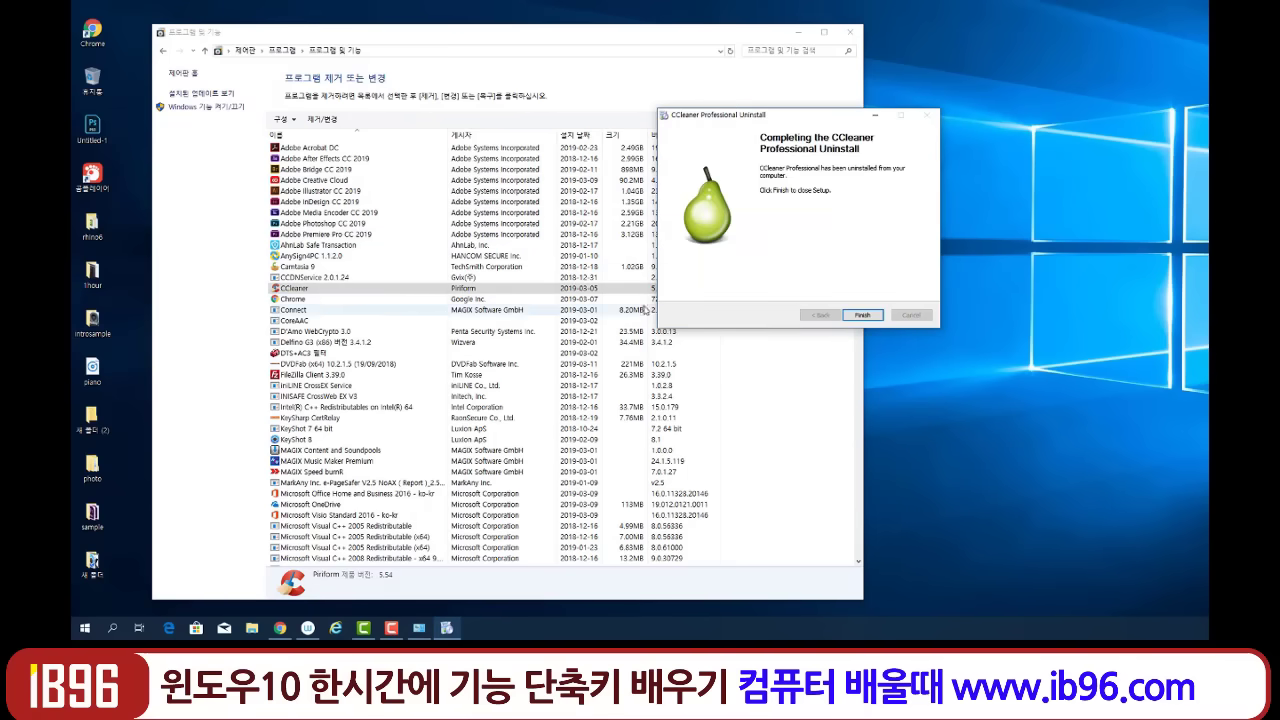
{"action": "left_click", "coordinate": [870, 316]}
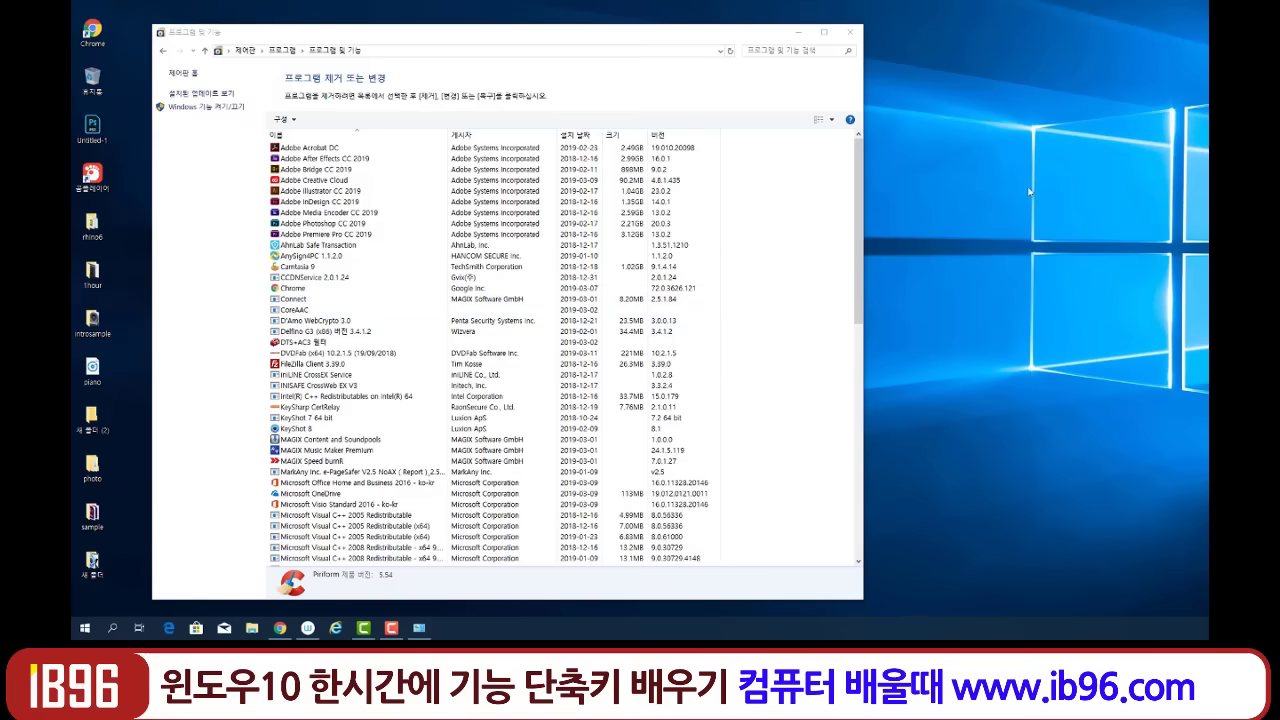
Open 시스템 및 보안 from the Control Panel home, view the computer's basic information under 시스템, and close the window.
{"action": "key", "text": "alt+Left"}
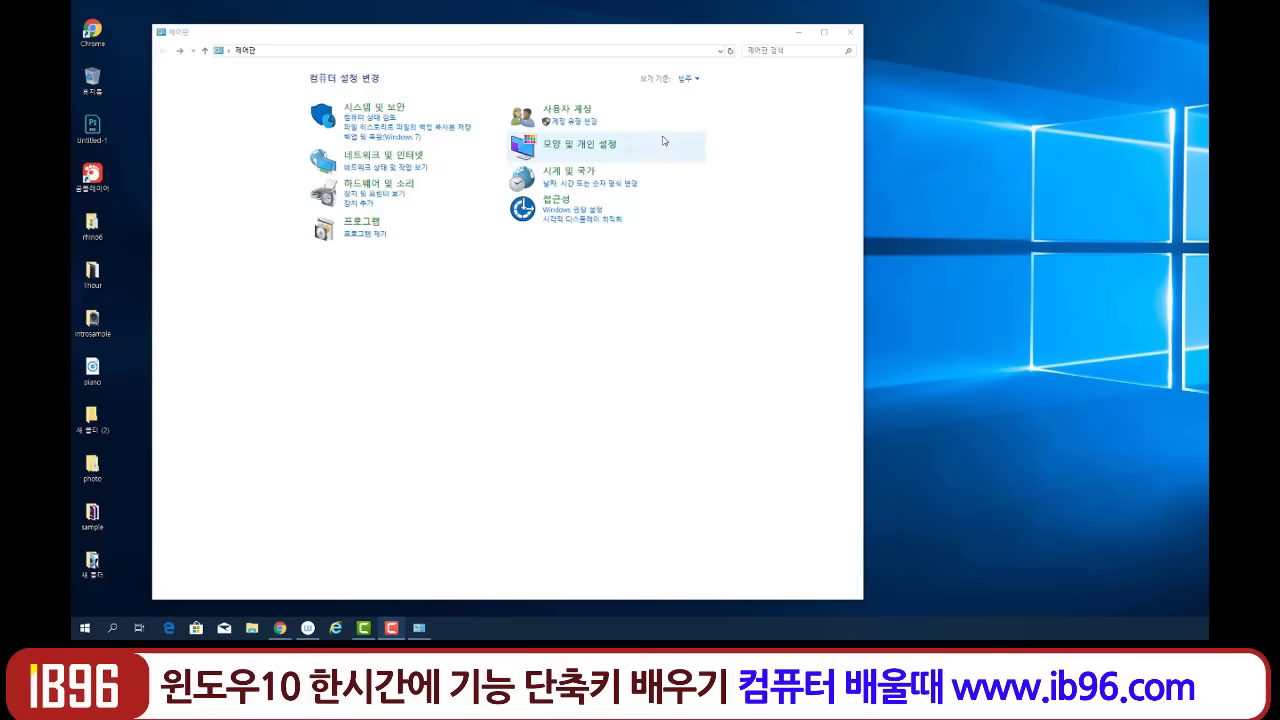
{"action": "left_click", "coordinate": [354, 112]}
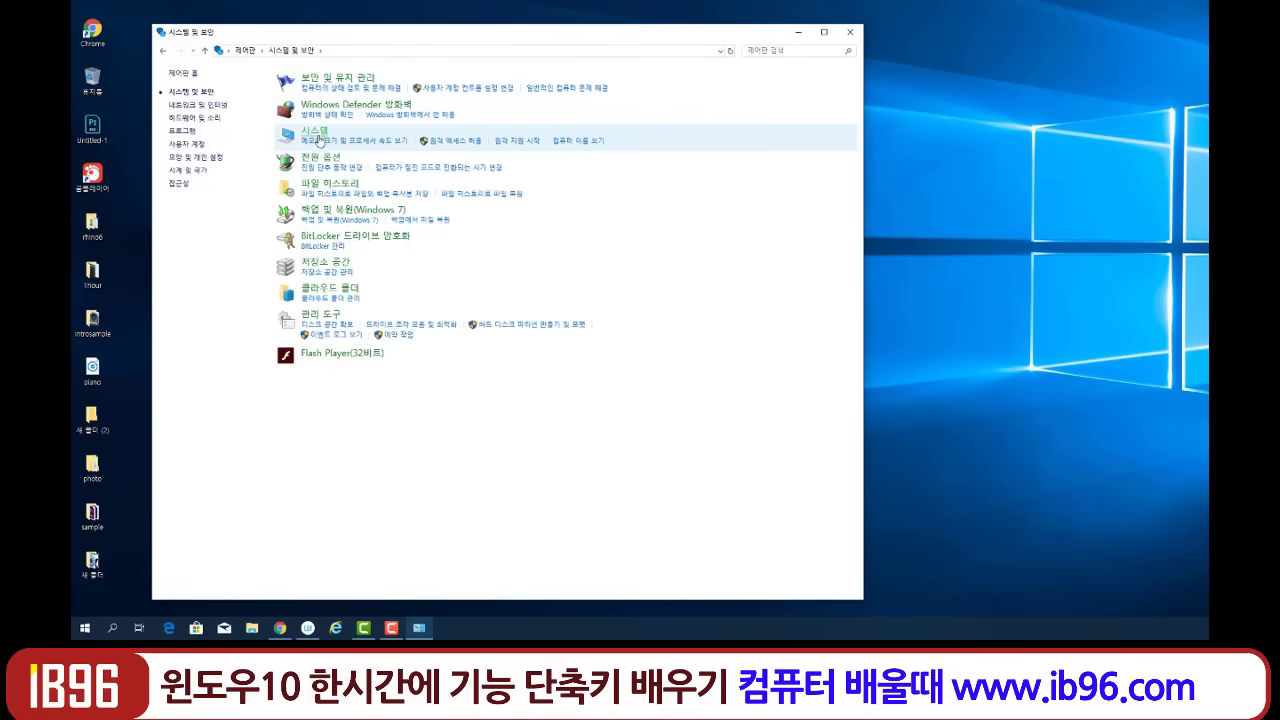
{"action": "key", "text": "super"}
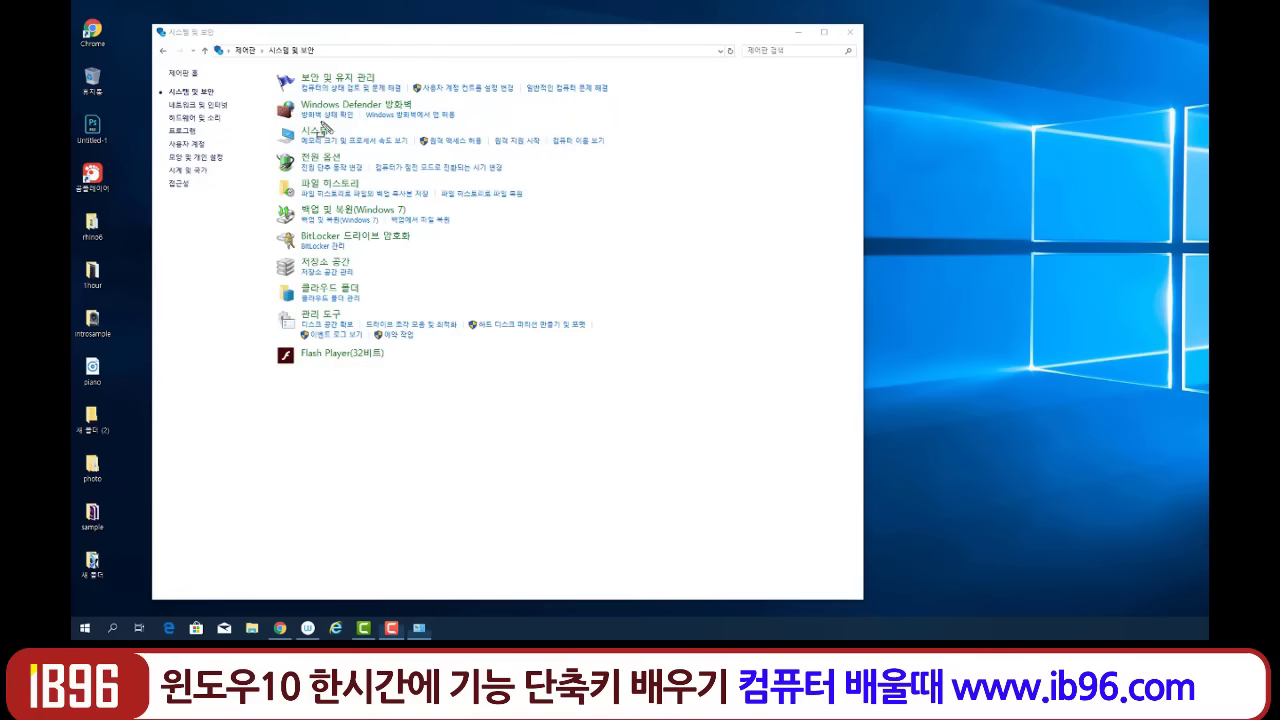
{"action": "left_click_drag", "start_coordinate": [316, 128], "coordinate": [414, 152]}
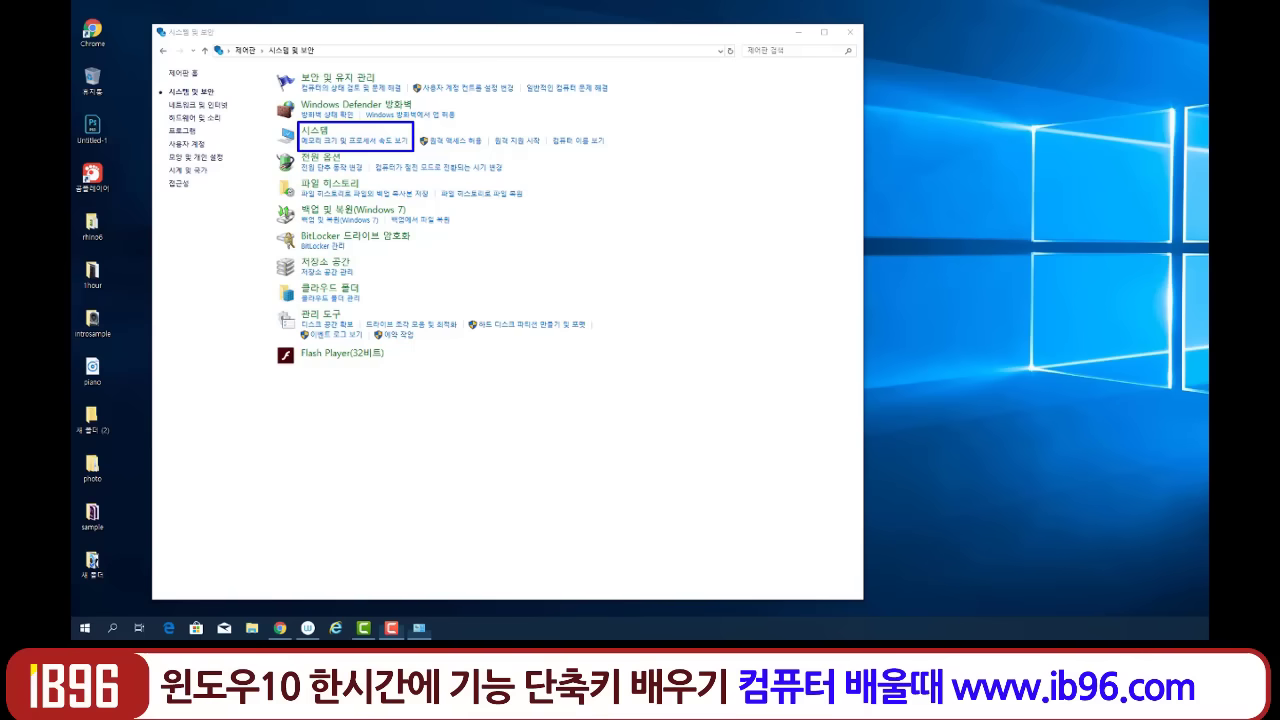
{"action": "key", "text": "Escape"}
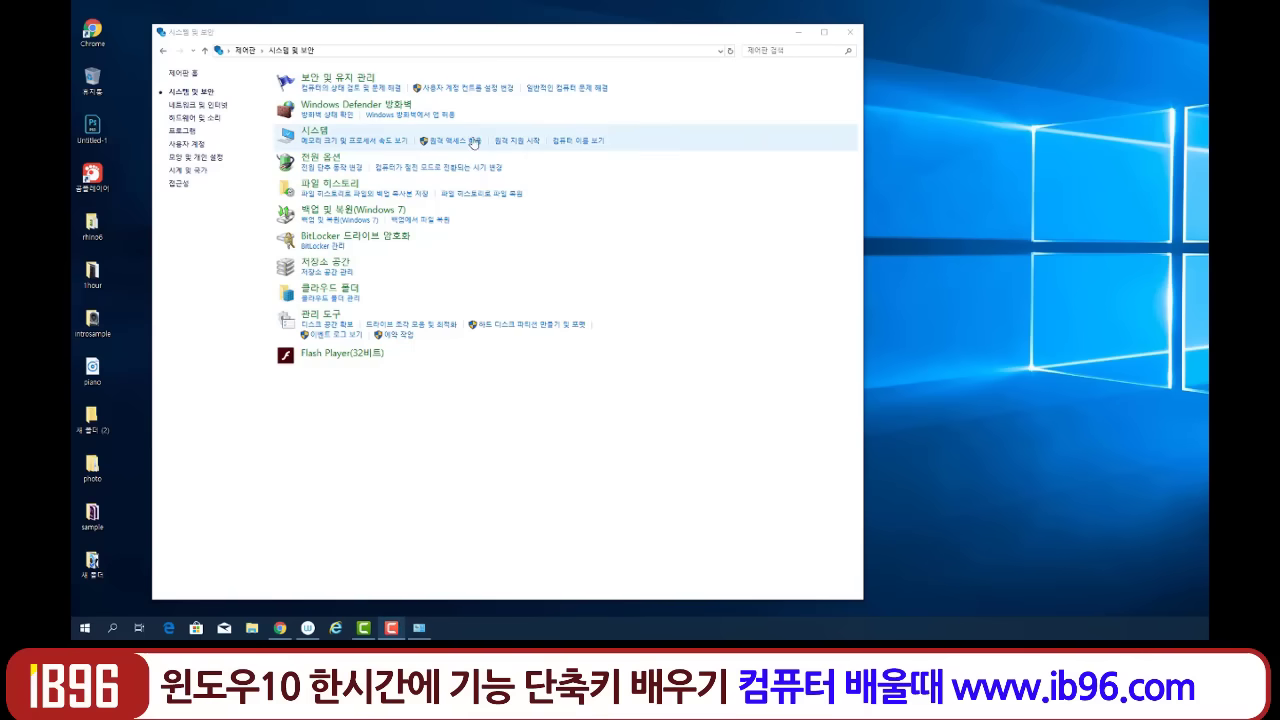
{"action": "left_click", "coordinate": [362, 146]}
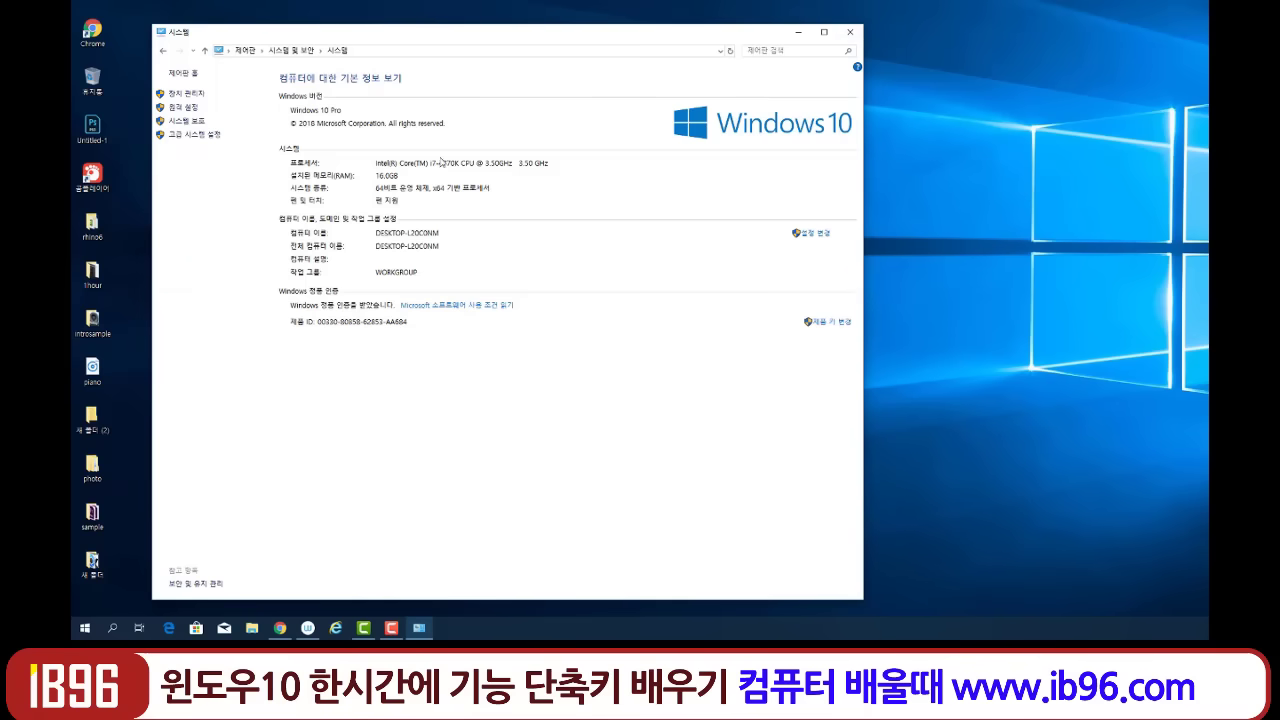
{"action": "key", "text": "alt+F4"}
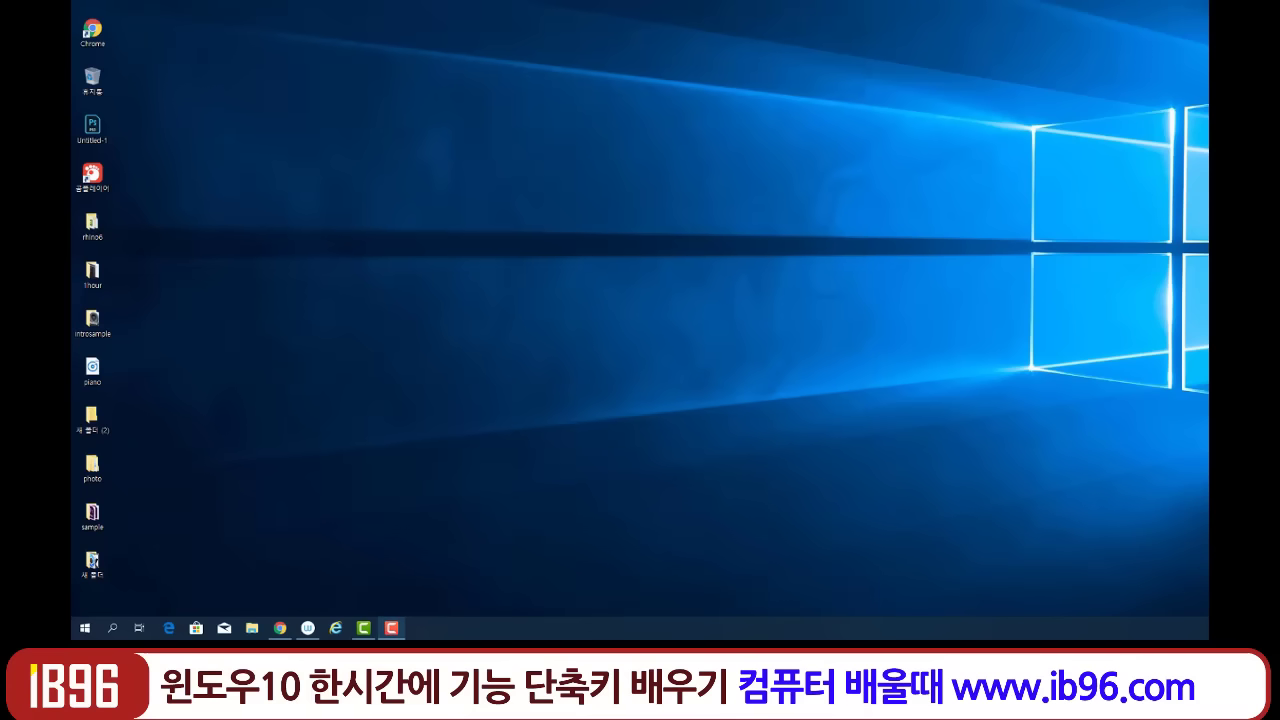
Reopen the Control Panel, outline the 시스템 및 보안 category temporarily, and open that category.
{"action": "key", "text": "super+x"}
{"action": "key", "text": "p"}
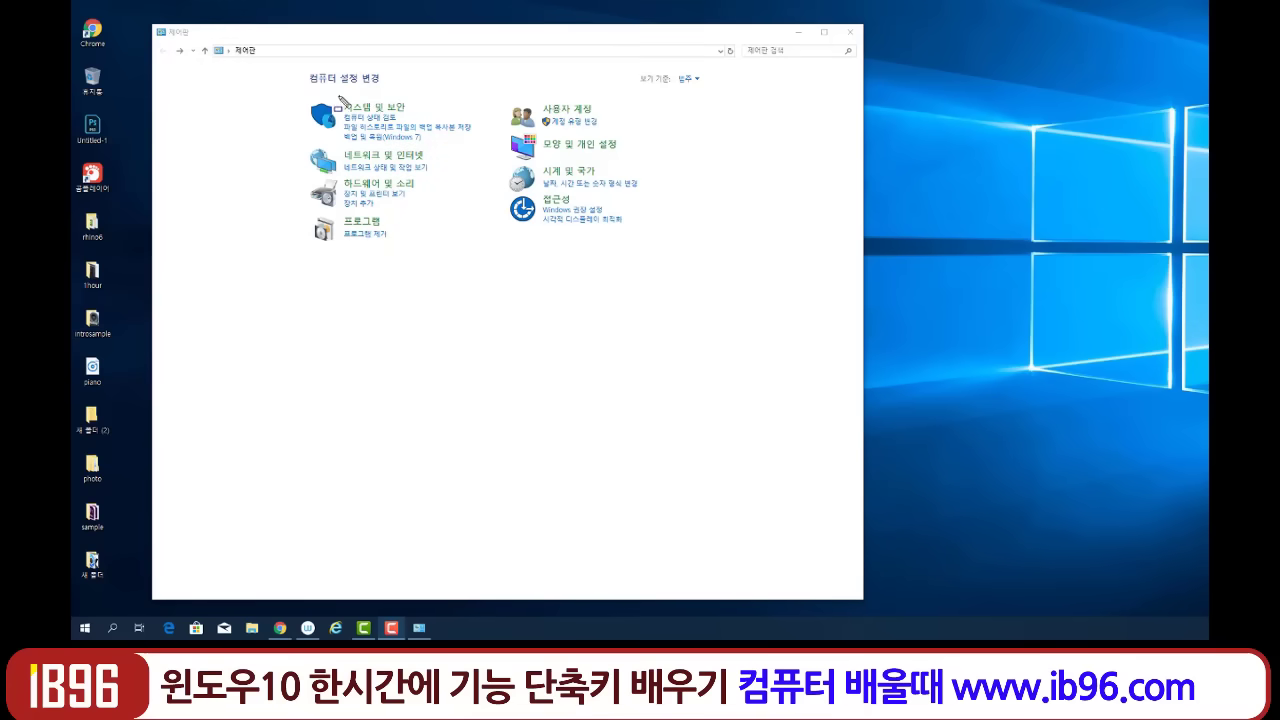
{"action": "left_click_drag", "start_coordinate": [467, 150], "coordinate": [485, 146]}
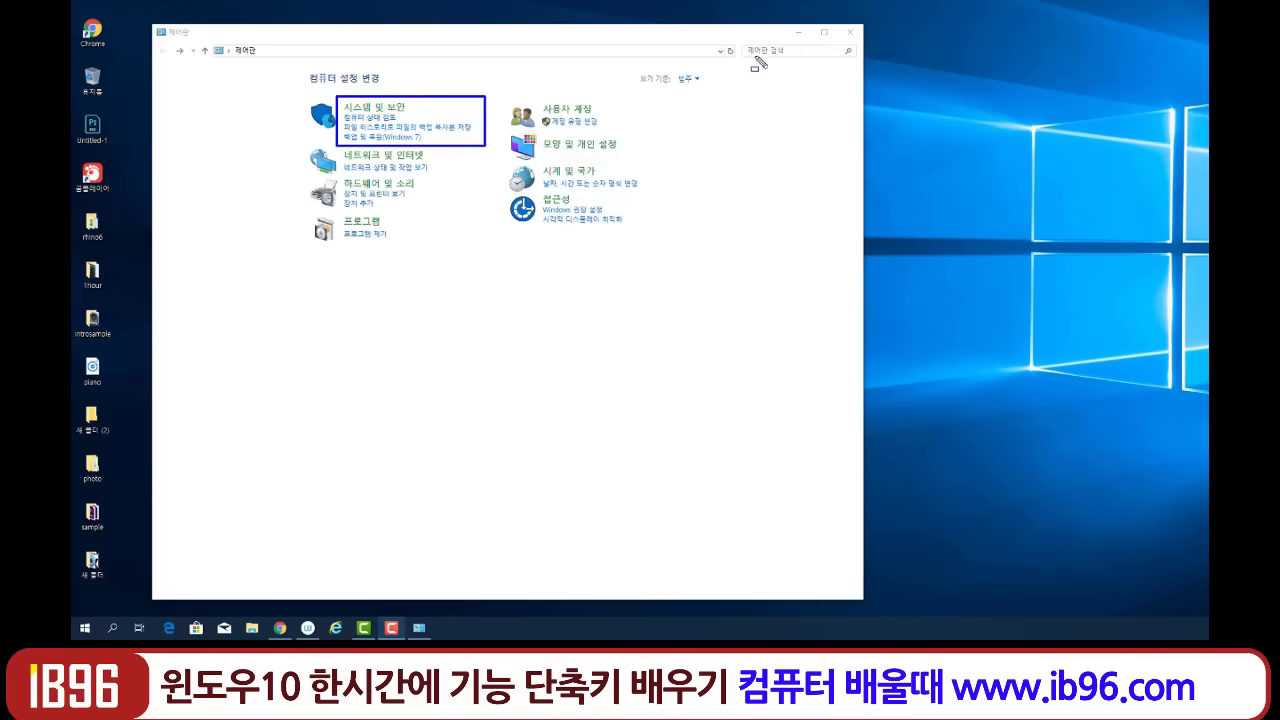
{"action": "key", "text": "Escape"}
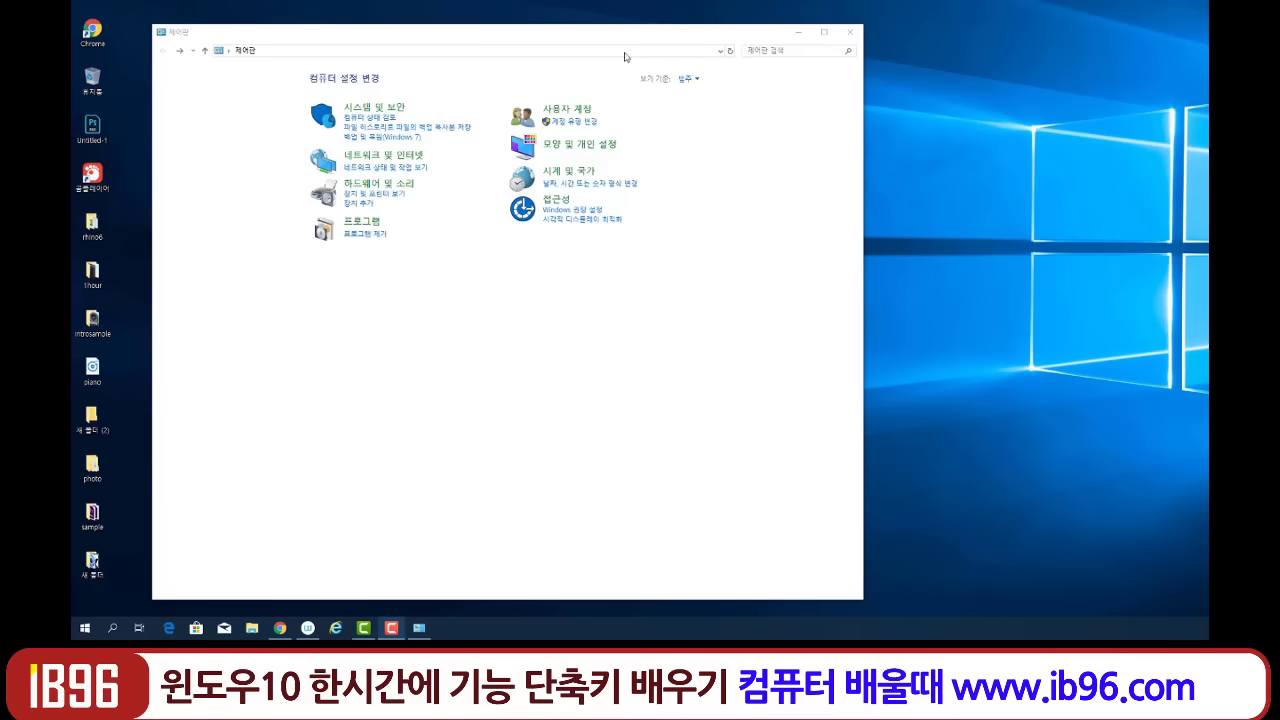
{"action": "left_click", "coordinate": [367, 110]}
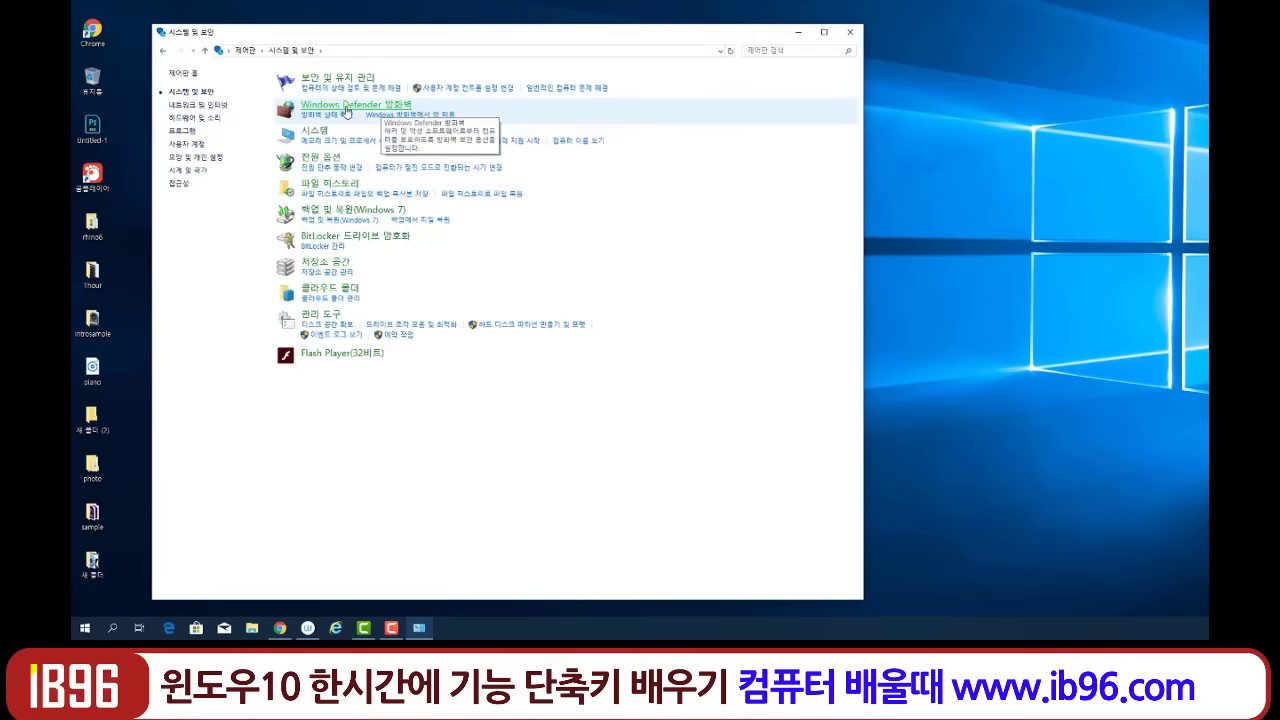
{"action": "left_click", "coordinate": [161, 51]}
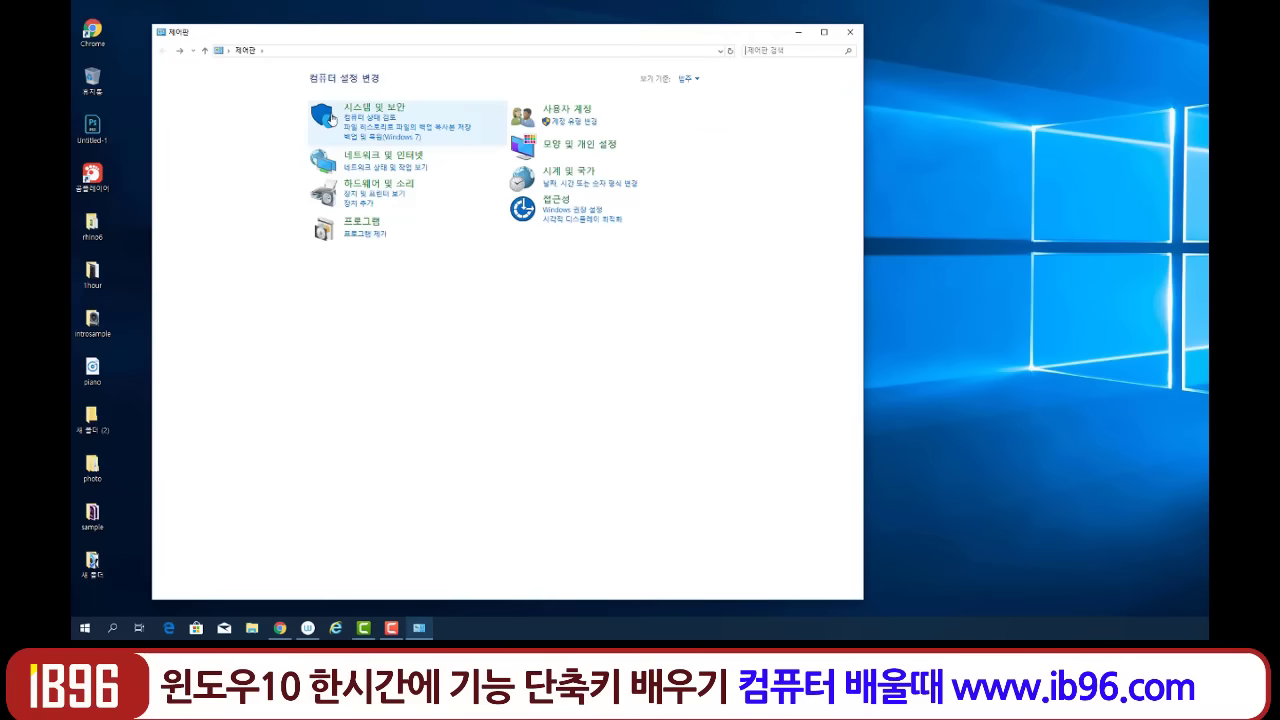
{"action": "left_click", "coordinate": [382, 113]}
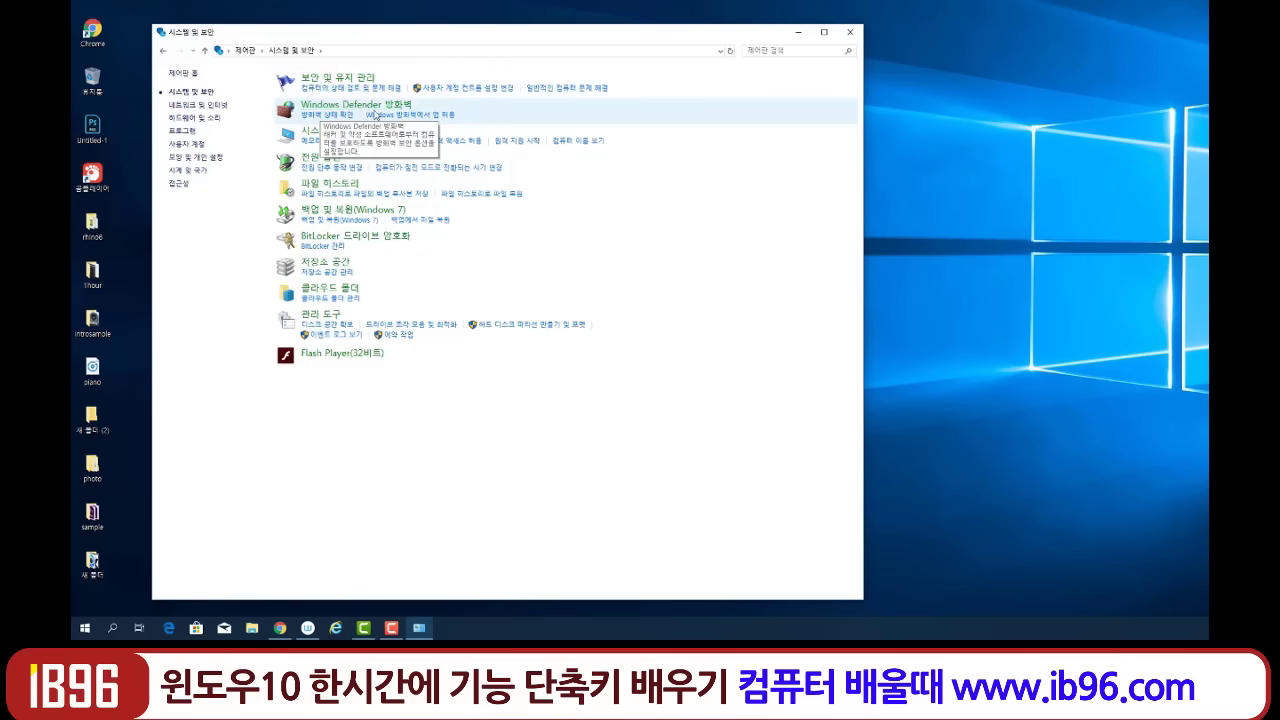
Outline the Windows Defender firewall entry in blue, handwrite Norton and 안랩 V3 in red beside it, and strike through the handwritten list.
{"action": "key", "text": "F9"}
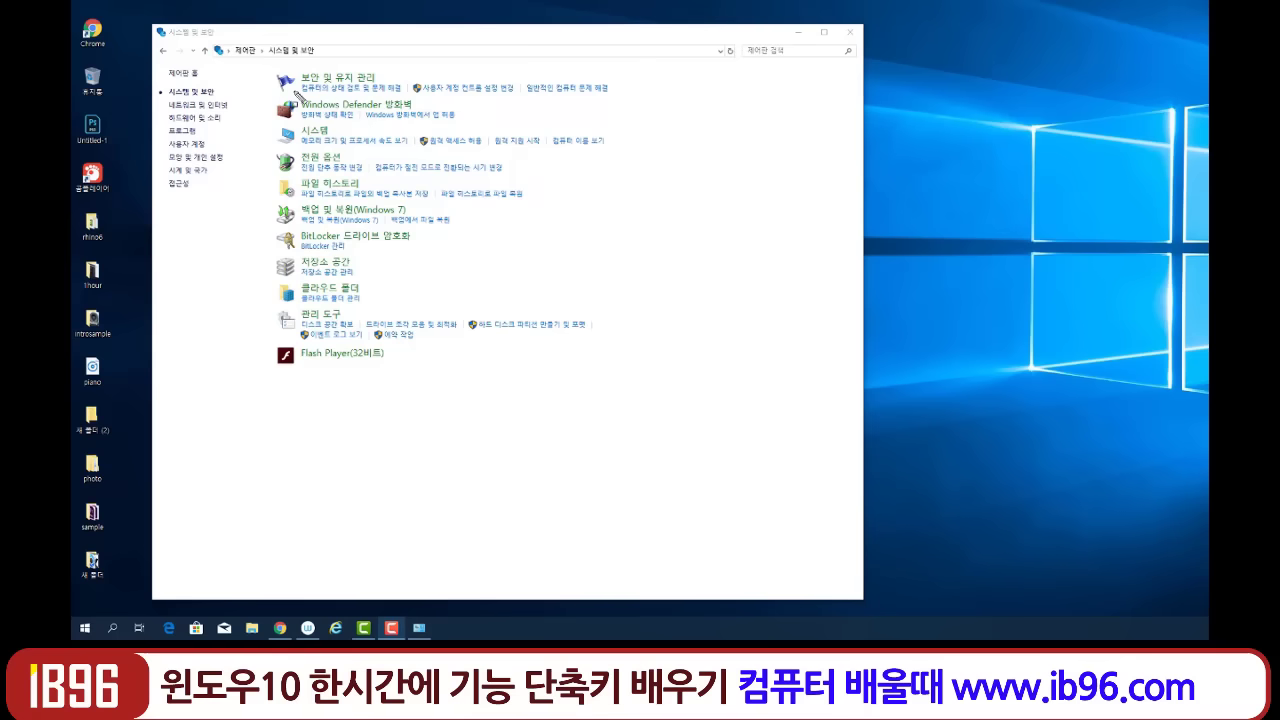
{"action": "left_click_drag", "start_coordinate": [292, 92], "coordinate": [422, 110]}
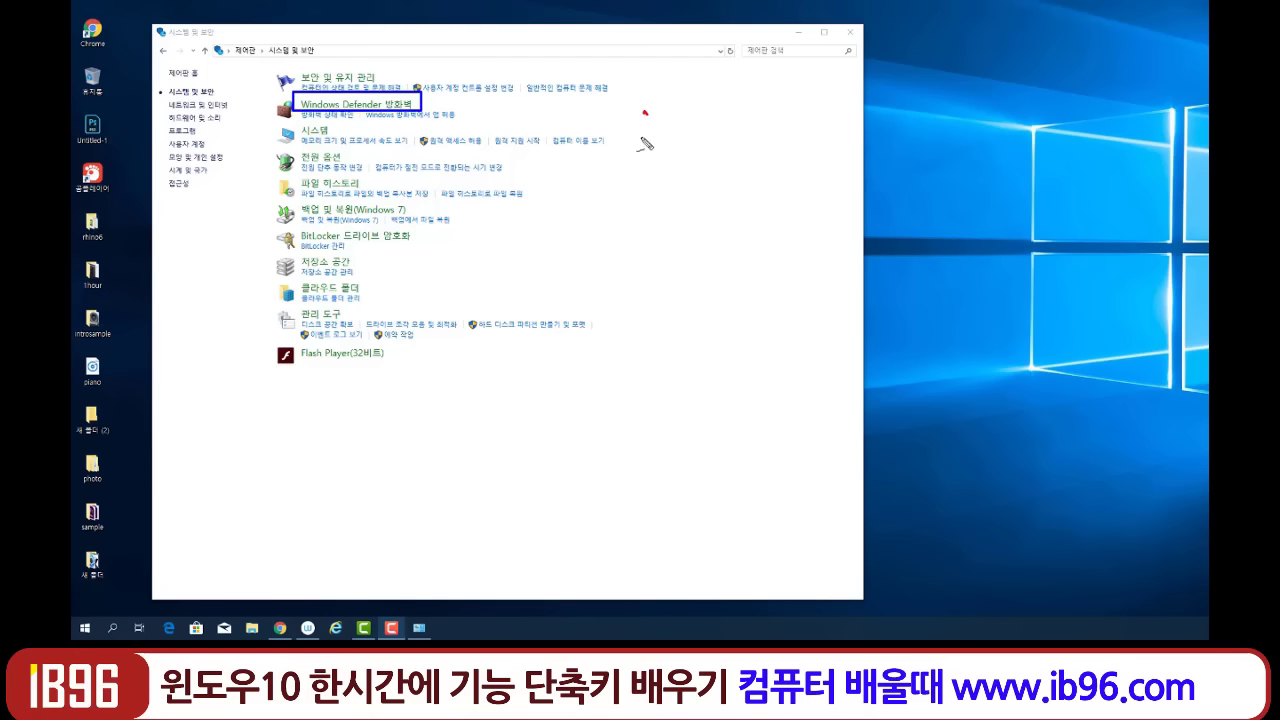
{"action": "mouse_move", "coordinate": [642, 139]}
{"action": "left_mouse_down"}
{"action": "mouse_move", "coordinate": [690, 119]}
{"action": "mouse_move", "coordinate": [772, 124]}
{"action": "left_mouse_up"}
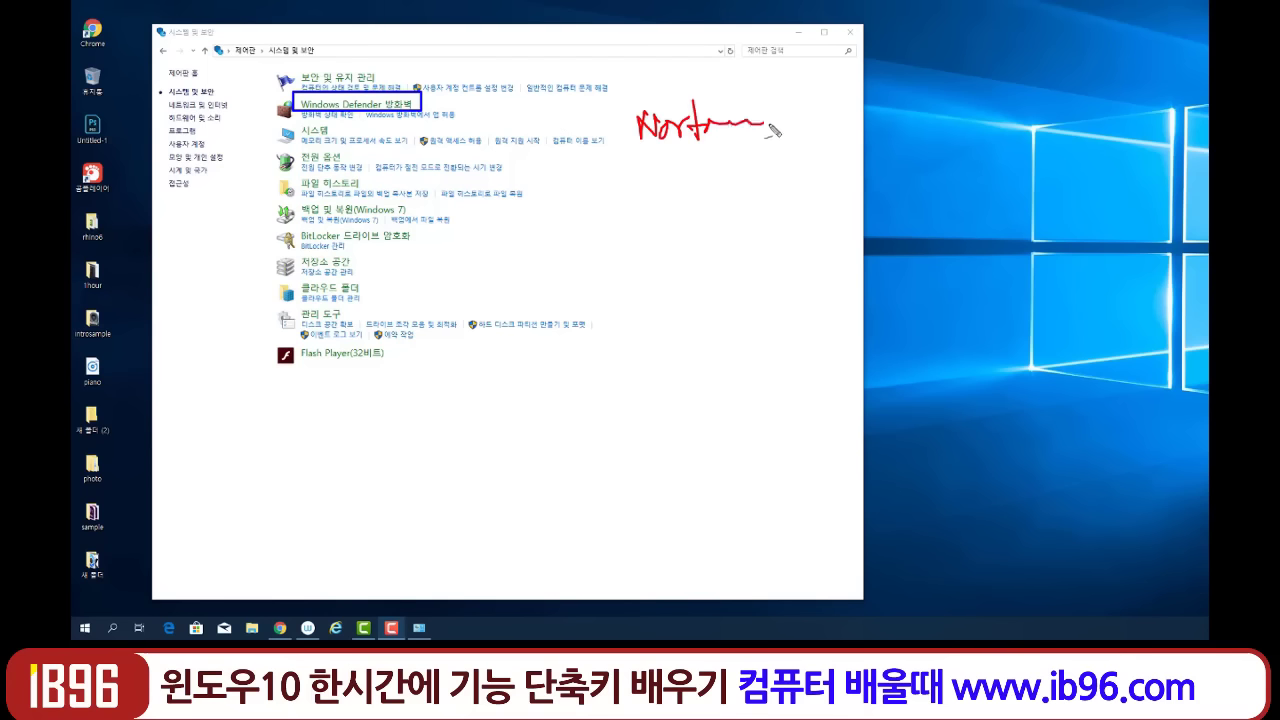
{"action": "mouse_move", "coordinate": [663, 175]}
{"action": "left_mouse_down"}
{"action": "mouse_move", "coordinate": [658, 188]}
{"action": "mouse_move", "coordinate": [700, 180]}
{"action": "mouse_move", "coordinate": [737, 209]}
{"action": "mouse_move", "coordinate": [772, 208]}
{"action": "left_mouse_up"}
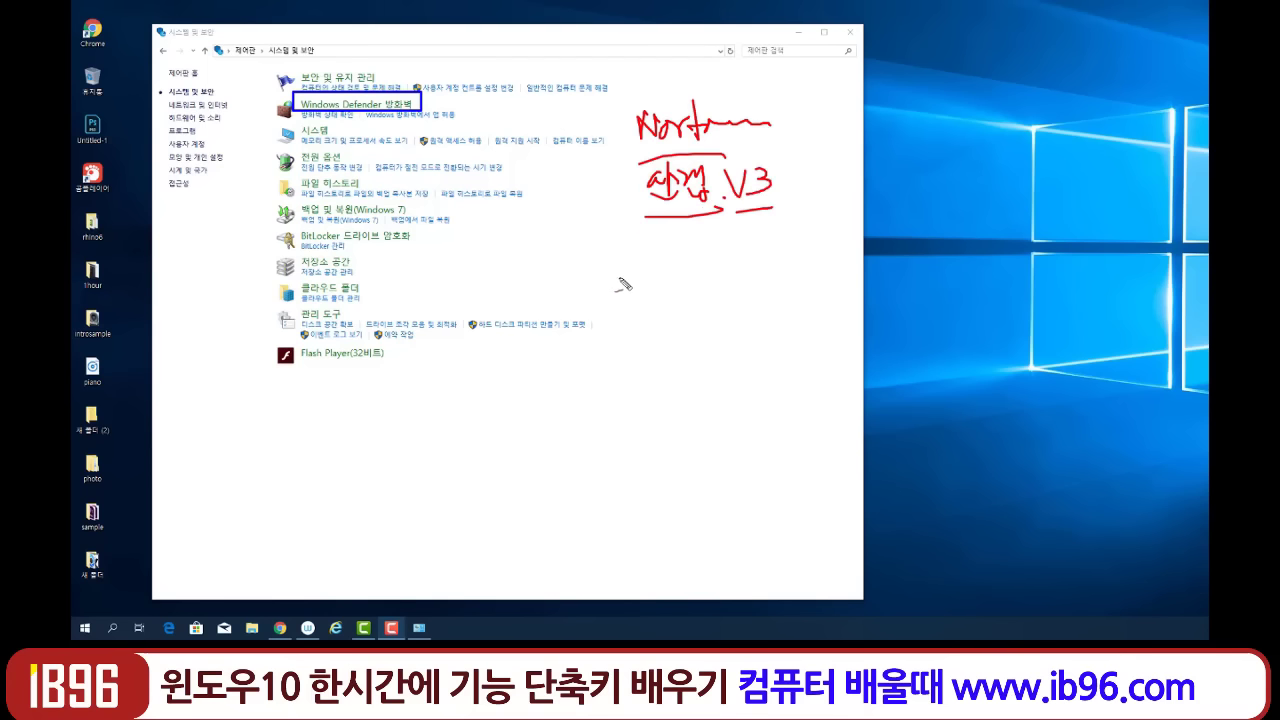
{"action": "mouse_move", "coordinate": [662, 252]}
{"action": "left_mouse_down"}
{"action": "mouse_move", "coordinate": [684, 259]}
{"action": "mouse_move", "coordinate": [690, 292]}
{"action": "mouse_move", "coordinate": [730, 312]}
{"action": "mouse_move", "coordinate": [718, 364]}
{"action": "mouse_move", "coordinate": [735, 377]}
{"action": "left_mouse_up"}
{"action": "mouse_move", "coordinate": [638, 124]}
{"action": "left_mouse_down"}
{"action": "mouse_move", "coordinate": [628, 195]}
{"action": "mouse_move", "coordinate": [666, 376]}
{"action": "left_mouse_up"}
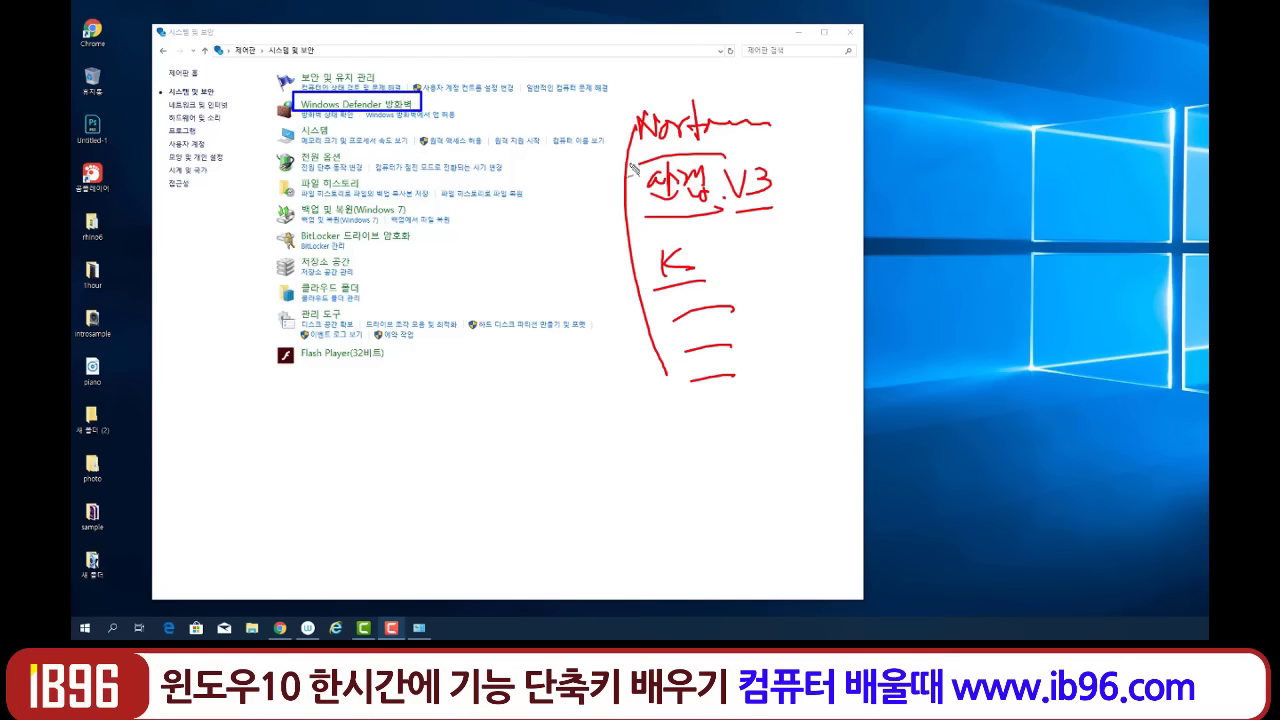
{"action": "left_click_drag", "start_coordinate": [670, 92], "coordinate": [734, 388]}
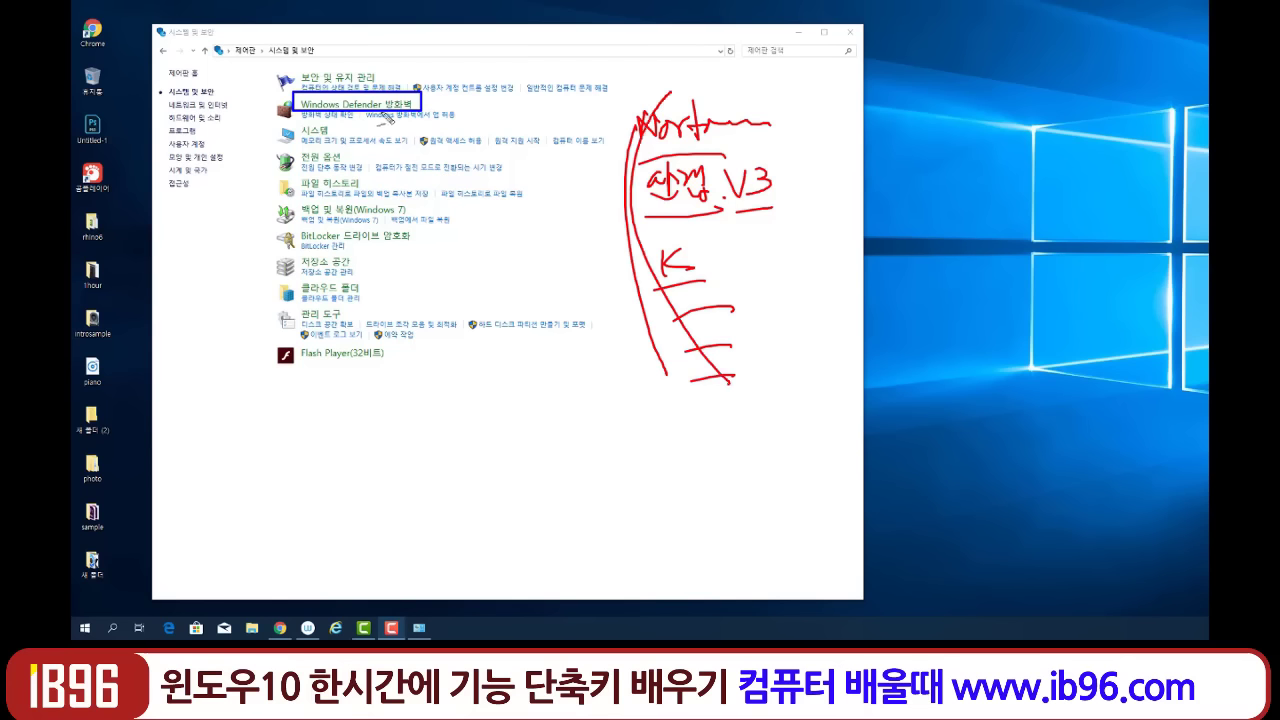
Draw red arrows pointing at the outlined Windows Defender firewall entry, underline it, and clear all the annotations.
{"action": "left_click_drag", "start_coordinate": [418, 100], "coordinate": [450, 87]}
{"action": "mouse_move", "coordinate": [440, 108]}
{"action": "left_mouse_down"}
{"action": "mouse_move", "coordinate": [418, 106]}
{"action": "mouse_move", "coordinate": [455, 94]}
{"action": "mouse_move", "coordinate": [463, 108]}
{"action": "mouse_move", "coordinate": [412, 100]}
{"action": "mouse_move", "coordinate": [452, 100]}
{"action": "mouse_move", "coordinate": [420, 116]}
{"action": "mouse_move", "coordinate": [430, 112]}
{"action": "left_mouse_up"}
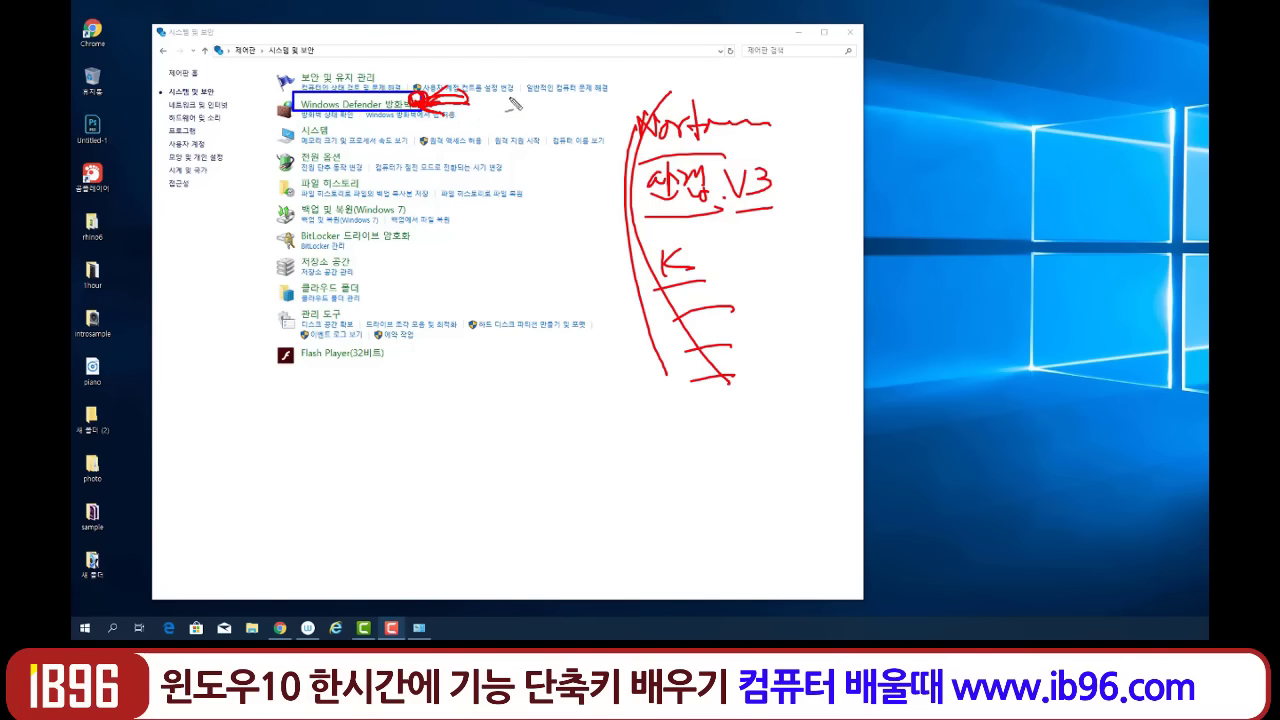
{"action": "mouse_move", "coordinate": [505, 66]}
{"action": "left_mouse_down"}
{"action": "mouse_move", "coordinate": [488, 60]}
{"action": "mouse_move", "coordinate": [426, 94]}
{"action": "left_mouse_up"}
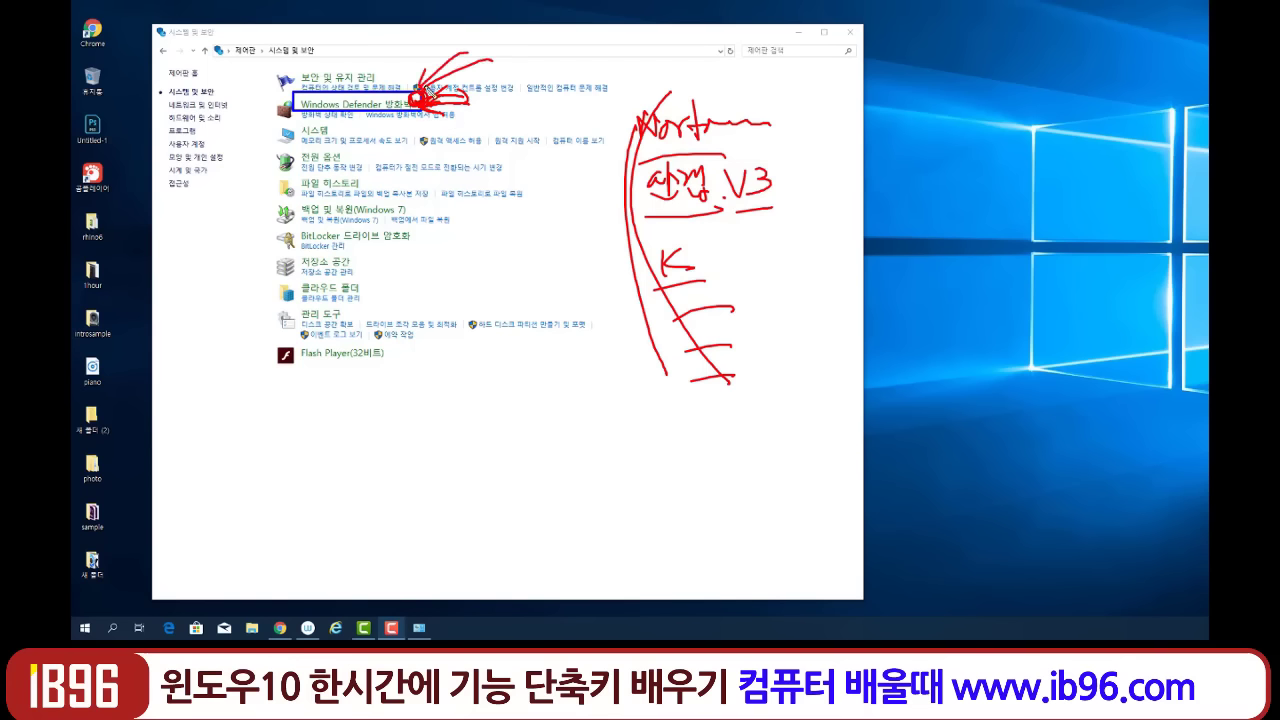
{"action": "mouse_move", "coordinate": [495, 66]}
{"action": "left_mouse_down"}
{"action": "mouse_move", "coordinate": [446, 95]}
{"action": "mouse_move", "coordinate": [379, 93]}
{"action": "left_mouse_up"}
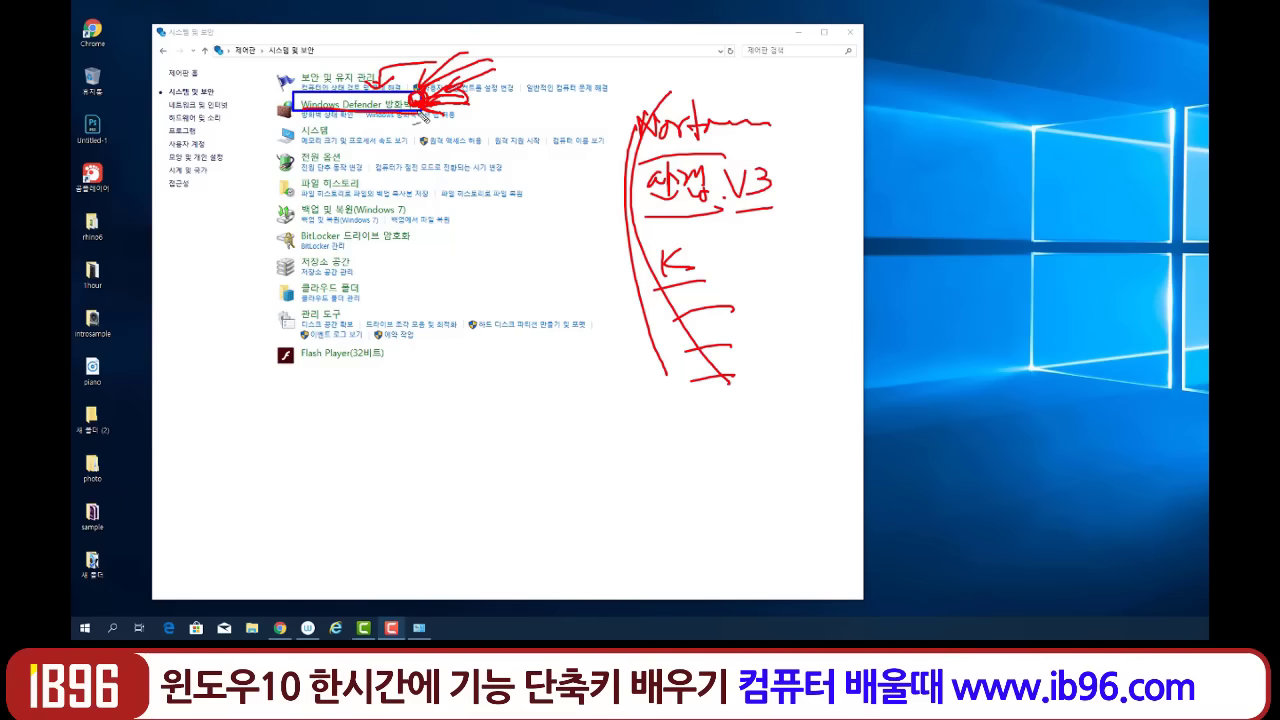
{"action": "key", "text": "Escape"}
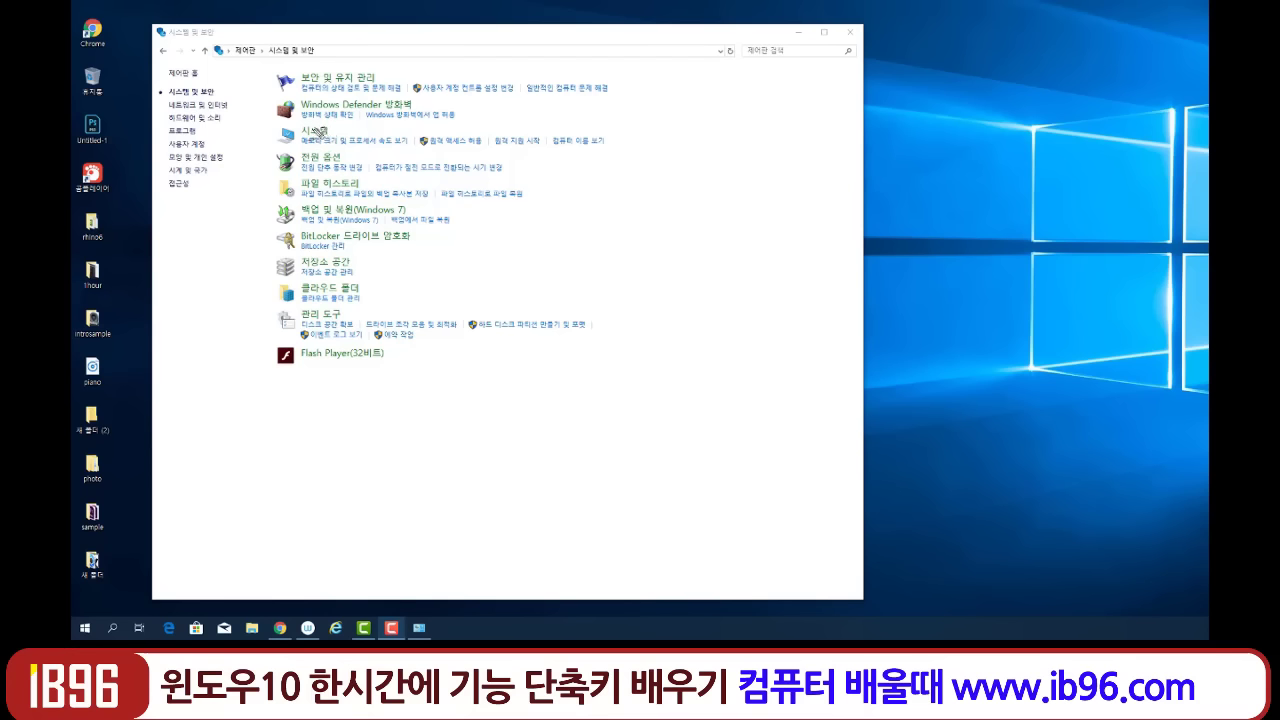
Open the Windows Defender firewall status and go to its 설정 사용자 지정 page for each network type.
{"action": "mouse_move", "coordinate": [297, 121]}
{"action": "left_mouse_down"}
{"action": "mouse_move", "coordinate": [363, 114]}
{"action": "mouse_move", "coordinate": [301, 108]}
{"action": "mouse_move", "coordinate": [298, 121]}
{"action": "left_mouse_up"}
{"action": "key", "text": "Escape"}
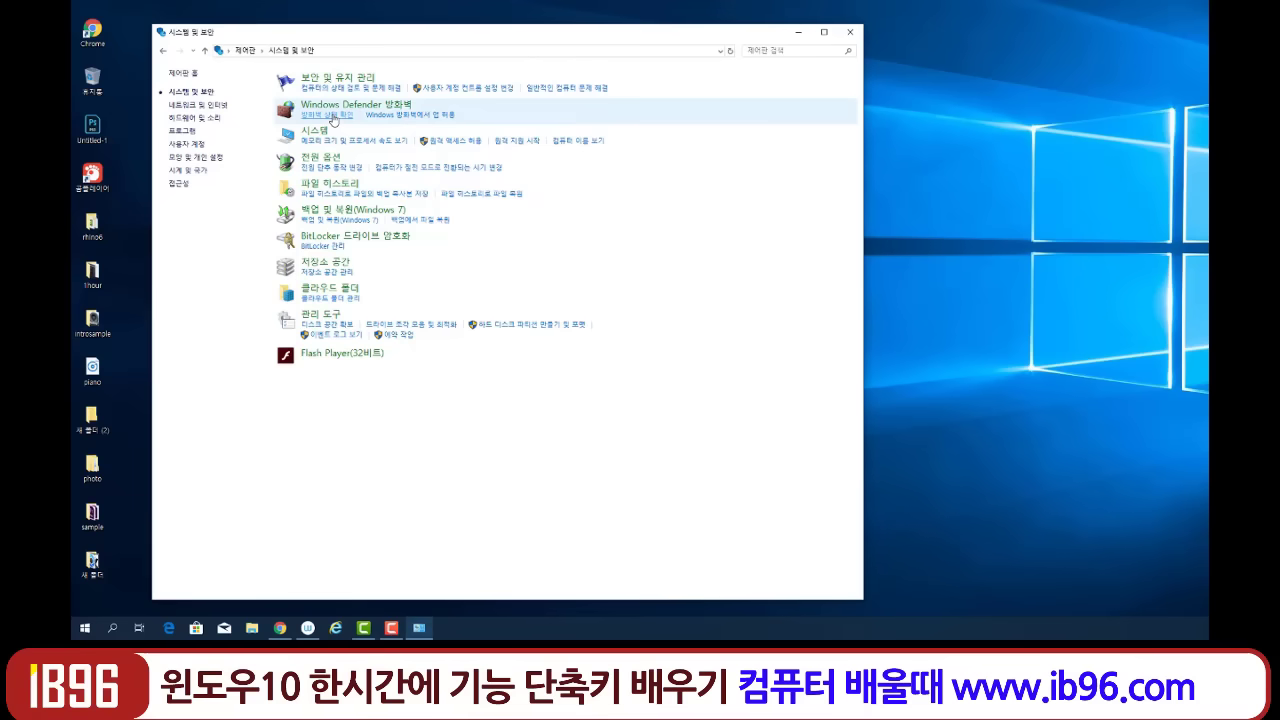
{"action": "left_click", "coordinate": [333, 115]}
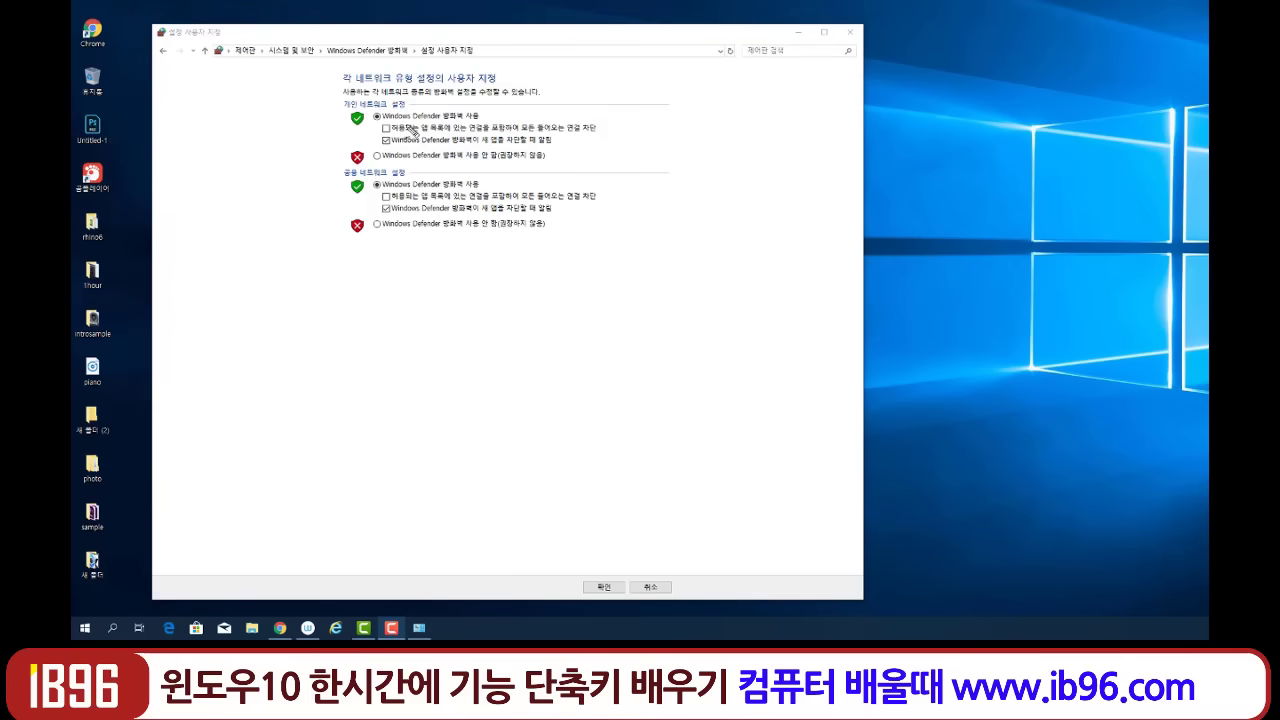
Circle and underline in red the Windows Defender firewall enable options for the private and public networks.
{"action": "left_click_drag", "start_coordinate": [383, 121], "coordinate": [479, 121]}
{"action": "mouse_move", "coordinate": [382, 124]}
{"action": "left_mouse_down"}
{"action": "mouse_move", "coordinate": [366, 129]}
{"action": "mouse_move", "coordinate": [386, 104]}
{"action": "left_mouse_up"}
{"action": "mouse_move", "coordinate": [344, 177]}
{"action": "left_mouse_down"}
{"action": "mouse_move", "coordinate": [482, 188]}
{"action": "mouse_move", "coordinate": [380, 205]}
{"action": "mouse_move", "coordinate": [366, 186]}
{"action": "mouse_move", "coordinate": [392, 190]}
{"action": "mouse_move", "coordinate": [386, 203]}
{"action": "left_mouse_up"}
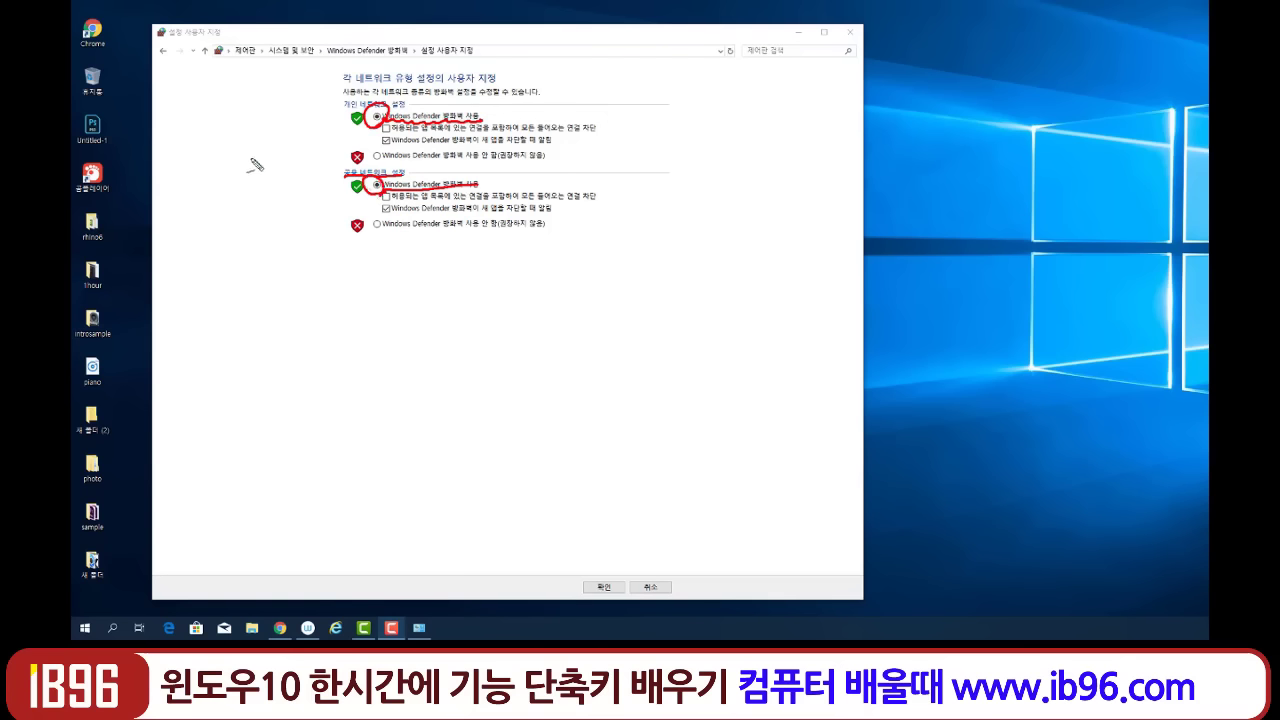
Sketch red arrows heading down to a barrier line beside the firewall settings and re-circle the two enable options.
{"action": "mouse_move", "coordinate": [252, 157]}
{"action": "left_mouse_down"}
{"action": "mouse_move", "coordinate": [271, 181]}
{"action": "mouse_move", "coordinate": [287, 146]}
{"action": "mouse_move", "coordinate": [241, 201]}
{"action": "mouse_move", "coordinate": [248, 190]}
{"action": "mouse_move", "coordinate": [212, 190]}
{"action": "mouse_move", "coordinate": [228, 240]}
{"action": "mouse_move", "coordinate": [235, 228]}
{"action": "left_mouse_up"}
{"action": "left_click_drag", "start_coordinate": [276, 201], "coordinate": [268, 232]}
{"action": "left_click_drag", "start_coordinate": [262, 224], "coordinate": [276, 222]}
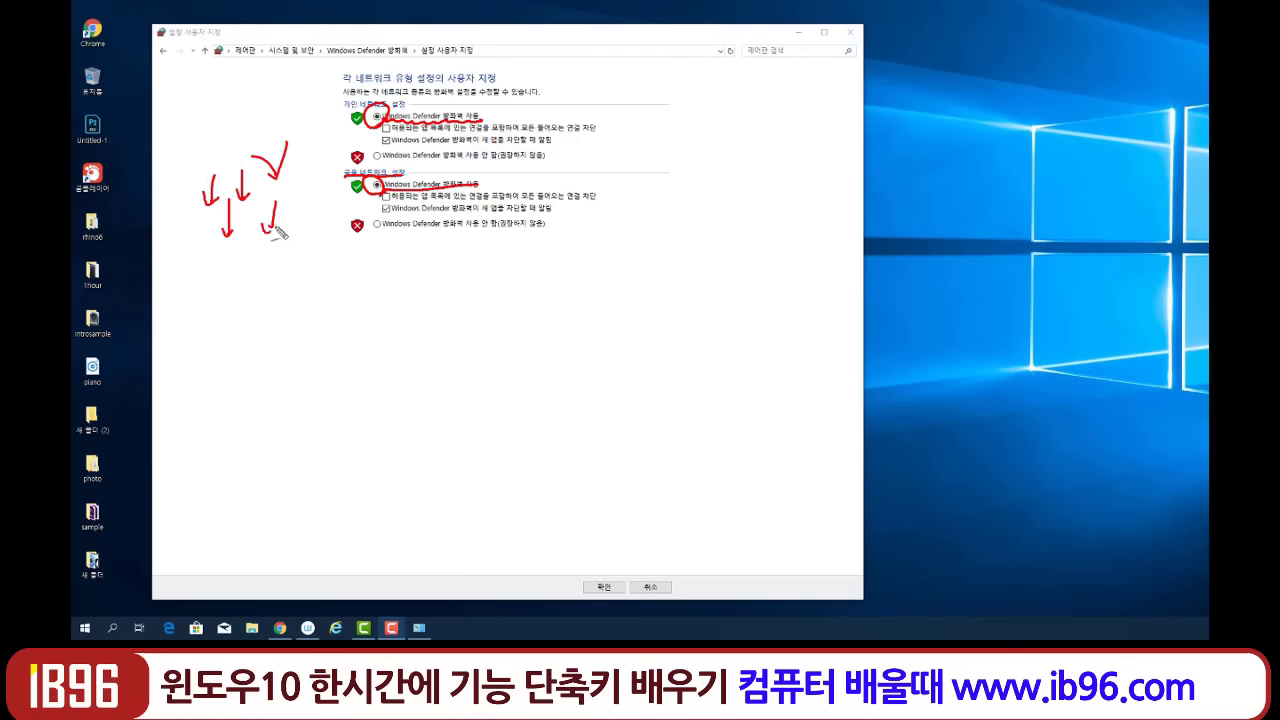
{"action": "mouse_move", "coordinate": [384, 128]}
{"action": "left_mouse_down"}
{"action": "mouse_move", "coordinate": [366, 110]}
{"action": "mouse_move", "coordinate": [386, 124]}
{"action": "left_mouse_up"}
{"action": "left_click_drag", "start_coordinate": [382, 190], "coordinate": [385, 196]}
{"action": "mouse_move", "coordinate": [208, 124]}
{"action": "left_mouse_down"}
{"action": "mouse_move", "coordinate": [252, 140]}
{"action": "mouse_move", "coordinate": [322, 88]}
{"action": "mouse_move", "coordinate": [271, 178]}
{"action": "left_mouse_up"}
{"action": "mouse_move", "coordinate": [278, 106]}
{"action": "left_mouse_down"}
{"action": "mouse_move", "coordinate": [272, 174]}
{"action": "mouse_move", "coordinate": [294, 178]}
{"action": "left_mouse_up"}
{"action": "left_click_drag", "start_coordinate": [320, 90], "coordinate": [296, 156]}
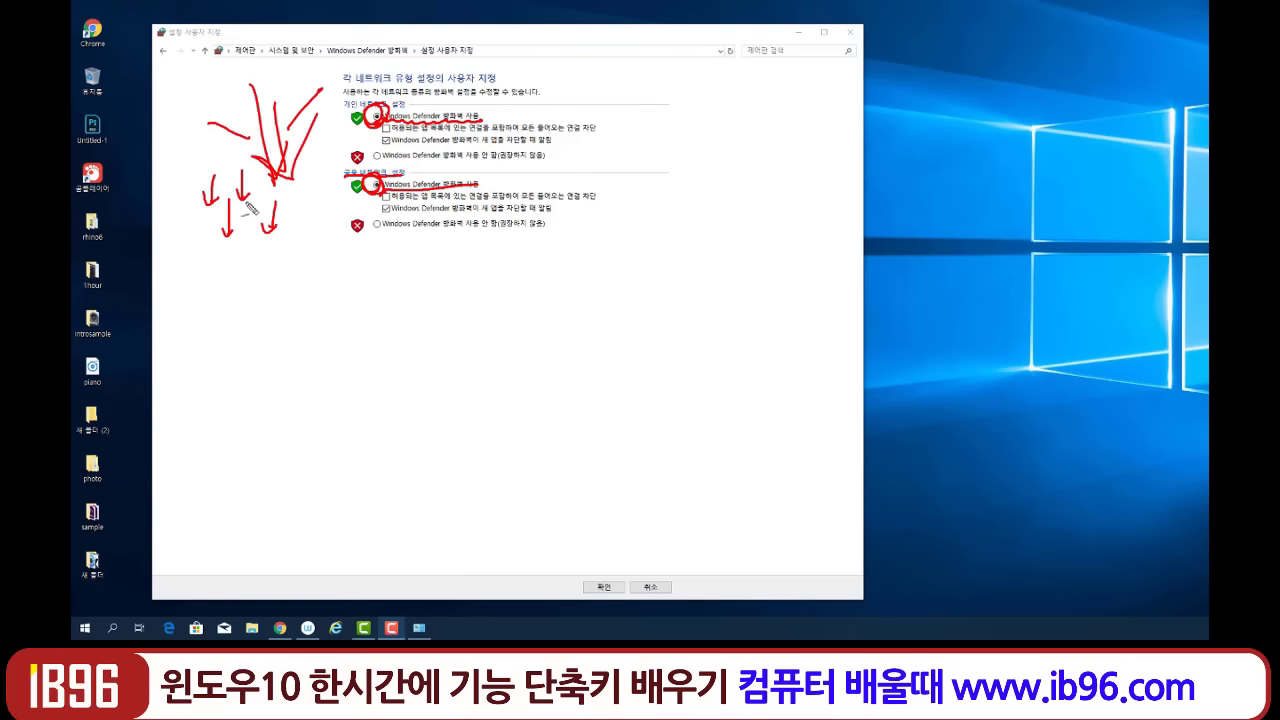
{"action": "left_click_drag", "start_coordinate": [246, 200], "coordinate": [326, 160]}
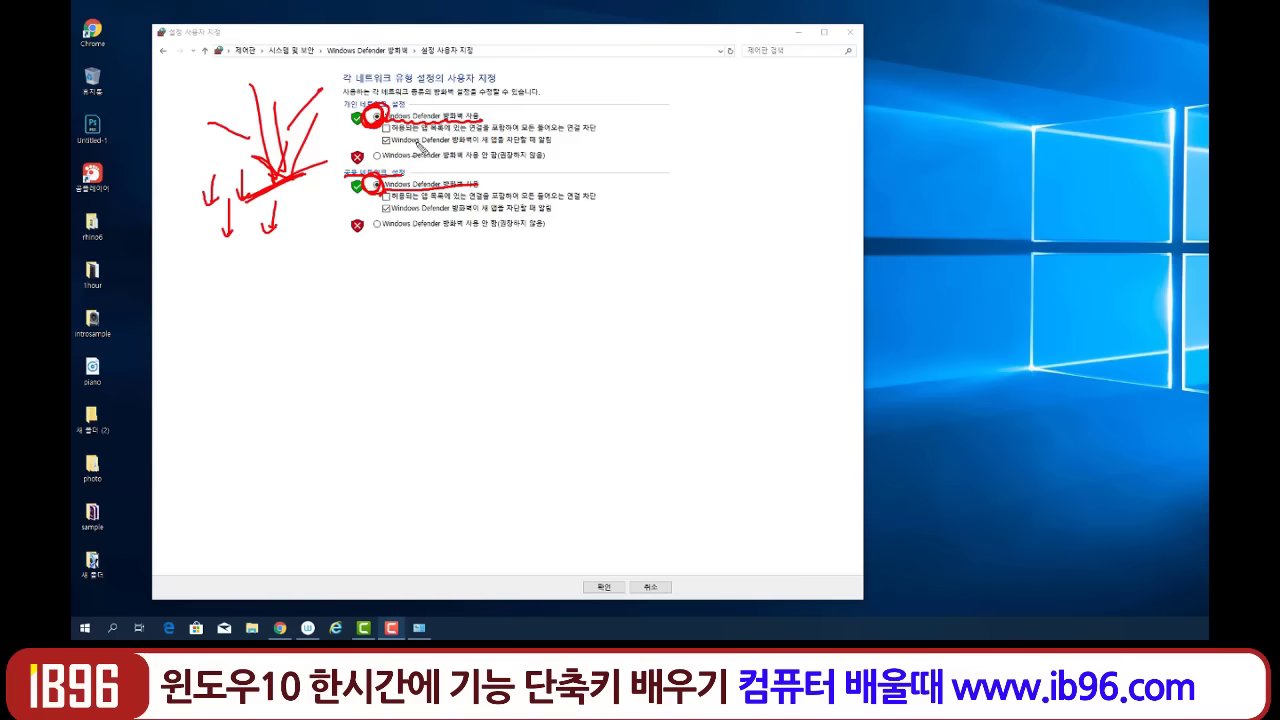
Mark in red the private network options for blocking all incoming connections and for notifying when a new app is blocked.
{"action": "mouse_move", "coordinate": [399, 131]}
{"action": "left_mouse_down"}
{"action": "mouse_move", "coordinate": [606, 134]}
{"action": "mouse_move", "coordinate": [603, 122]}
{"action": "mouse_move", "coordinate": [530, 118]}
{"action": "left_mouse_up"}
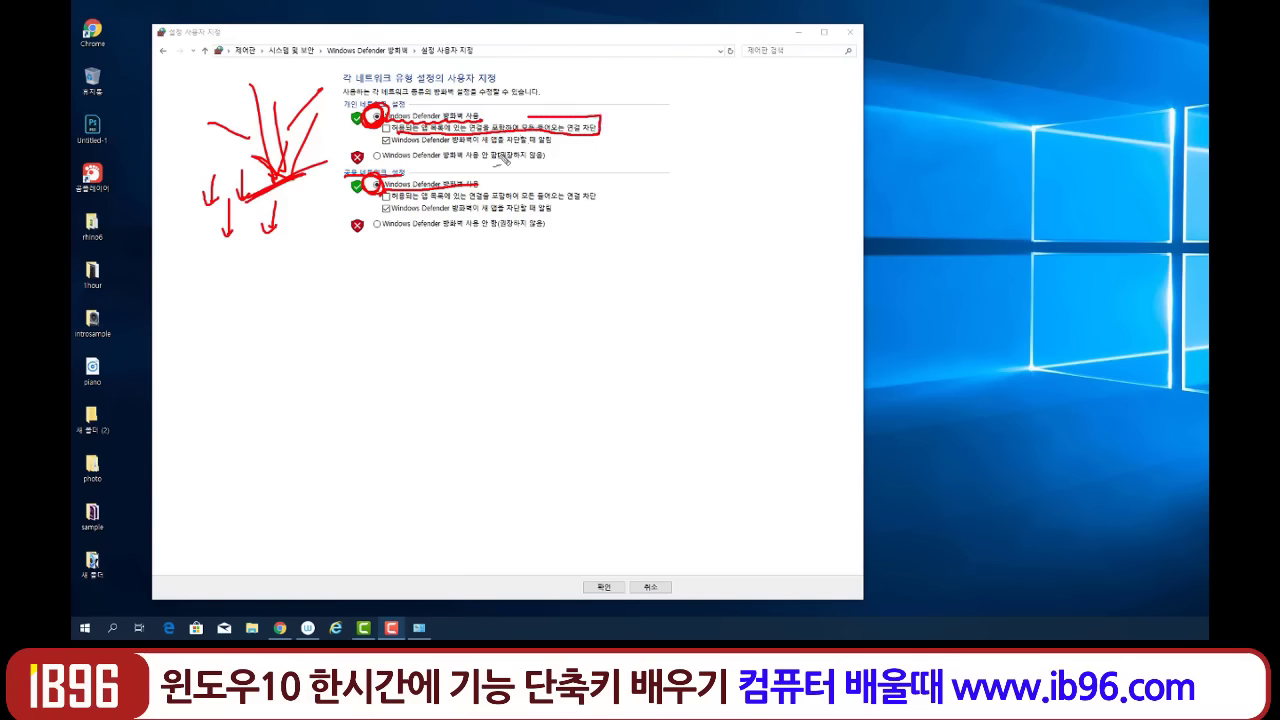
{"action": "left_click_drag", "start_coordinate": [418, 147], "coordinate": [553, 139]}
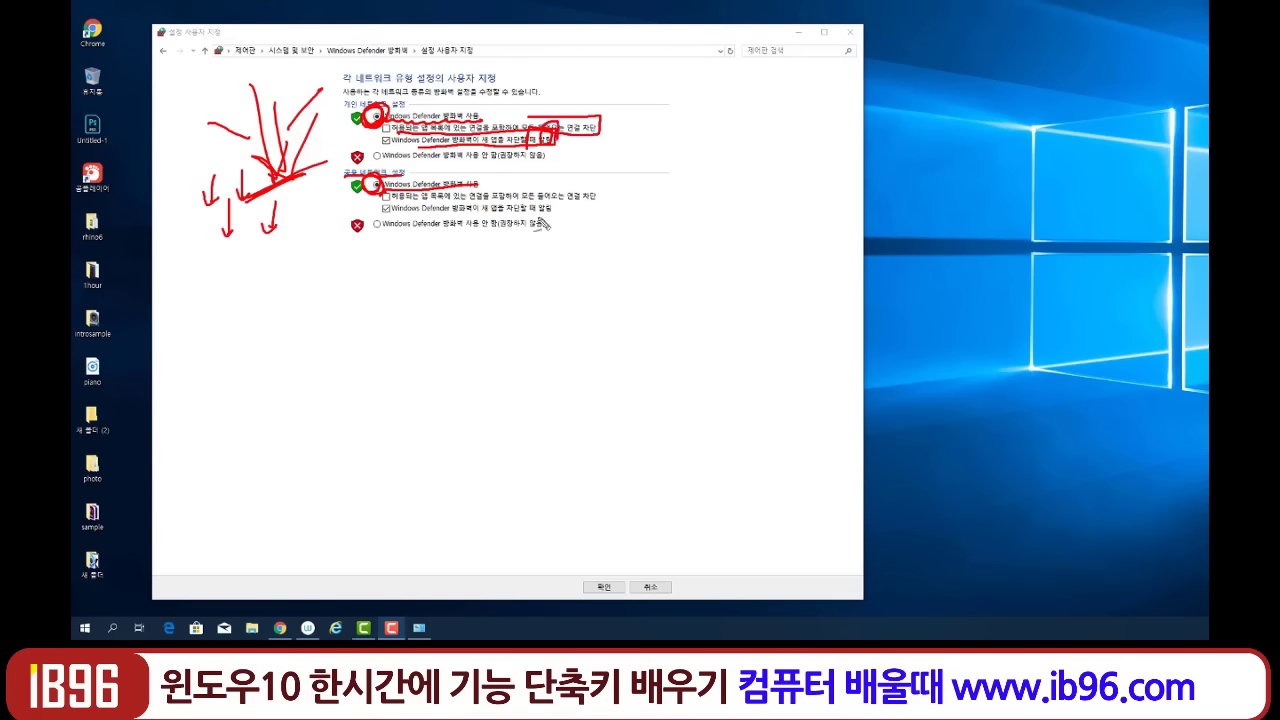
Mark in red the public network's blocked-app notification option and both options for turning the firewall off, and clear all the drawings.
{"action": "mouse_move", "coordinate": [534, 214]}
{"action": "left_mouse_down"}
{"action": "mouse_move", "coordinate": [562, 220]}
{"action": "mouse_move", "coordinate": [540, 202]}
{"action": "mouse_move", "coordinate": [543, 216]}
{"action": "left_mouse_up"}
{"action": "mouse_move", "coordinate": [318, 142]}
{"action": "left_mouse_down"}
{"action": "mouse_move", "coordinate": [312, 212]}
{"action": "mouse_move", "coordinate": [324, 197]}
{"action": "left_mouse_up"}
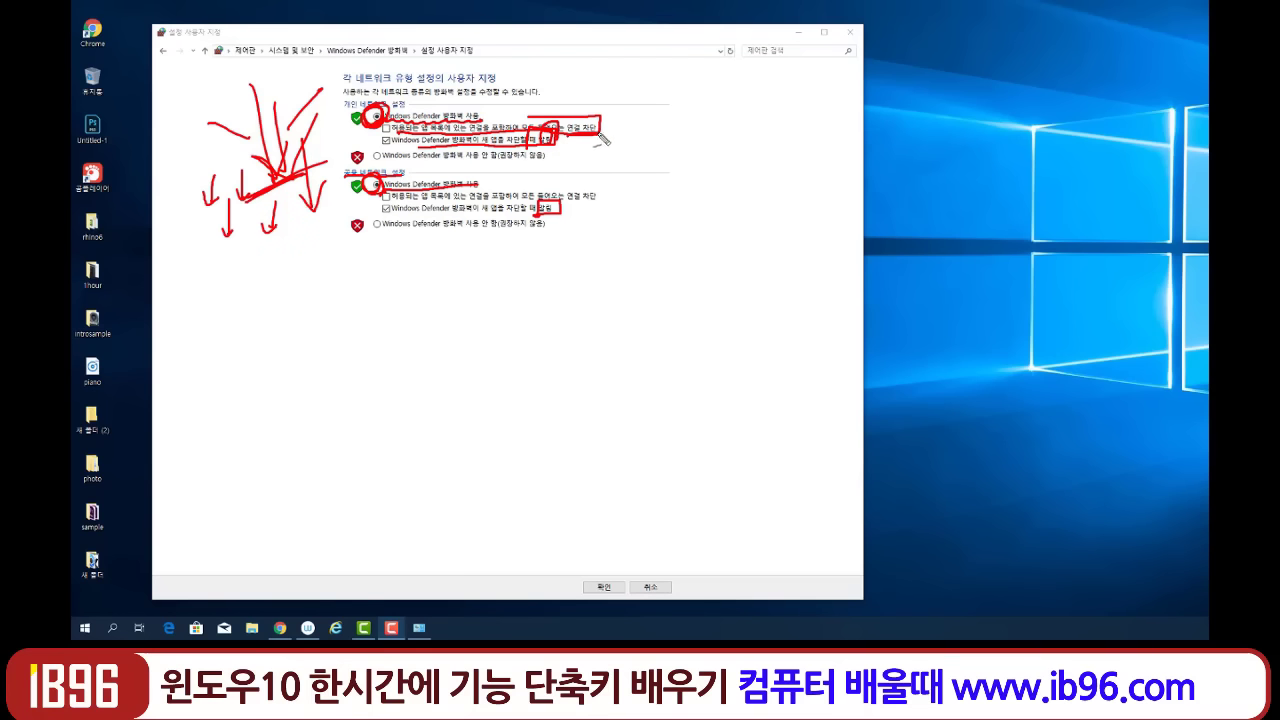
{"action": "mouse_move", "coordinate": [398, 160]}
{"action": "left_mouse_down"}
{"action": "mouse_move", "coordinate": [378, 132]}
{"action": "mouse_move", "coordinate": [402, 152]}
{"action": "left_mouse_up"}
{"action": "mouse_move", "coordinate": [398, 222]}
{"action": "left_mouse_down"}
{"action": "mouse_move", "coordinate": [378, 206]}
{"action": "mouse_move", "coordinate": [394, 200]}
{"action": "left_mouse_up"}
{"action": "key", "text": "Escape"}
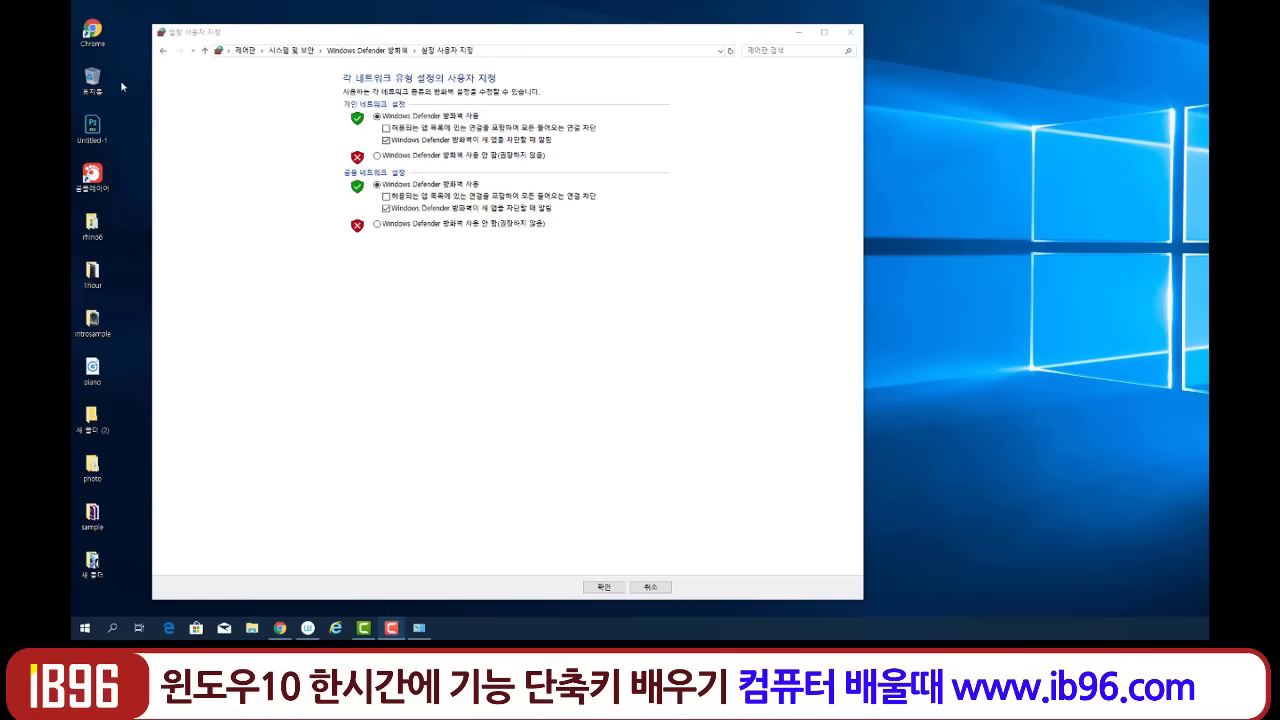
Open the list of apps allowed through Windows Defender 방화벽 and mark in red the entries from 3D Builder to AhnLab Safe Transaction.
{"action": "left_click", "coordinate": [161, 50]}
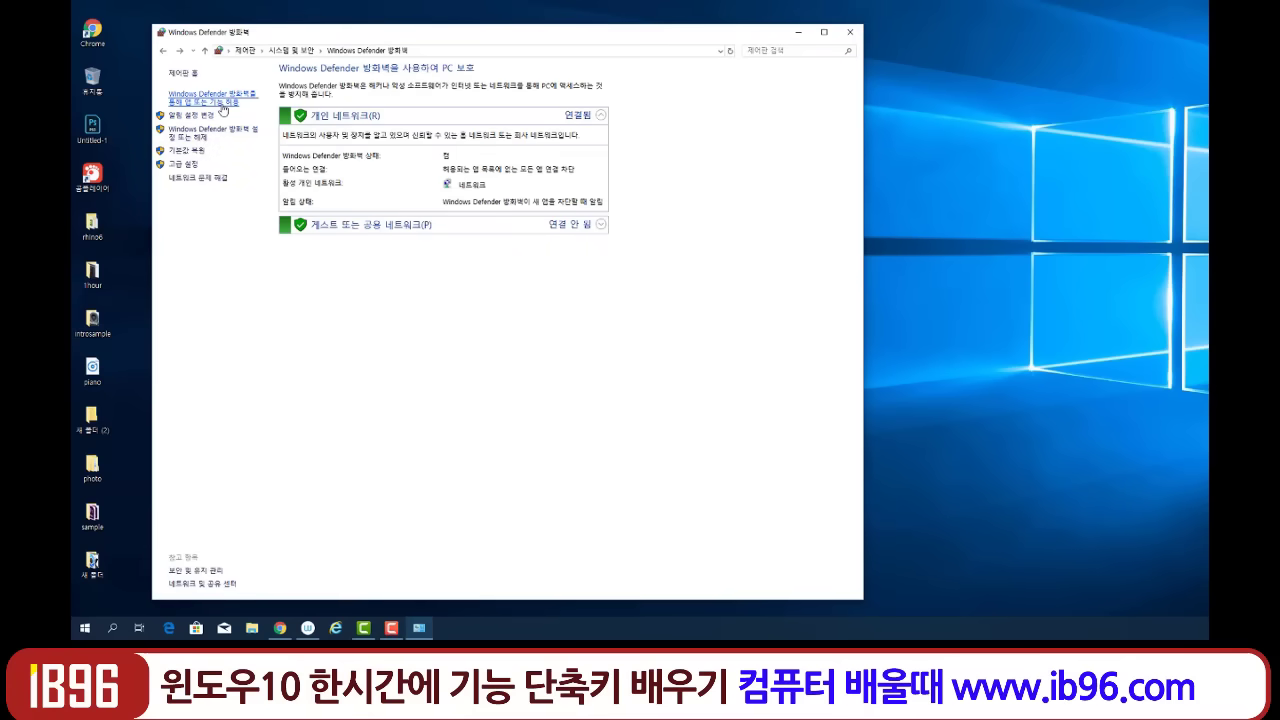
{"action": "left_click", "coordinate": [221, 104]}
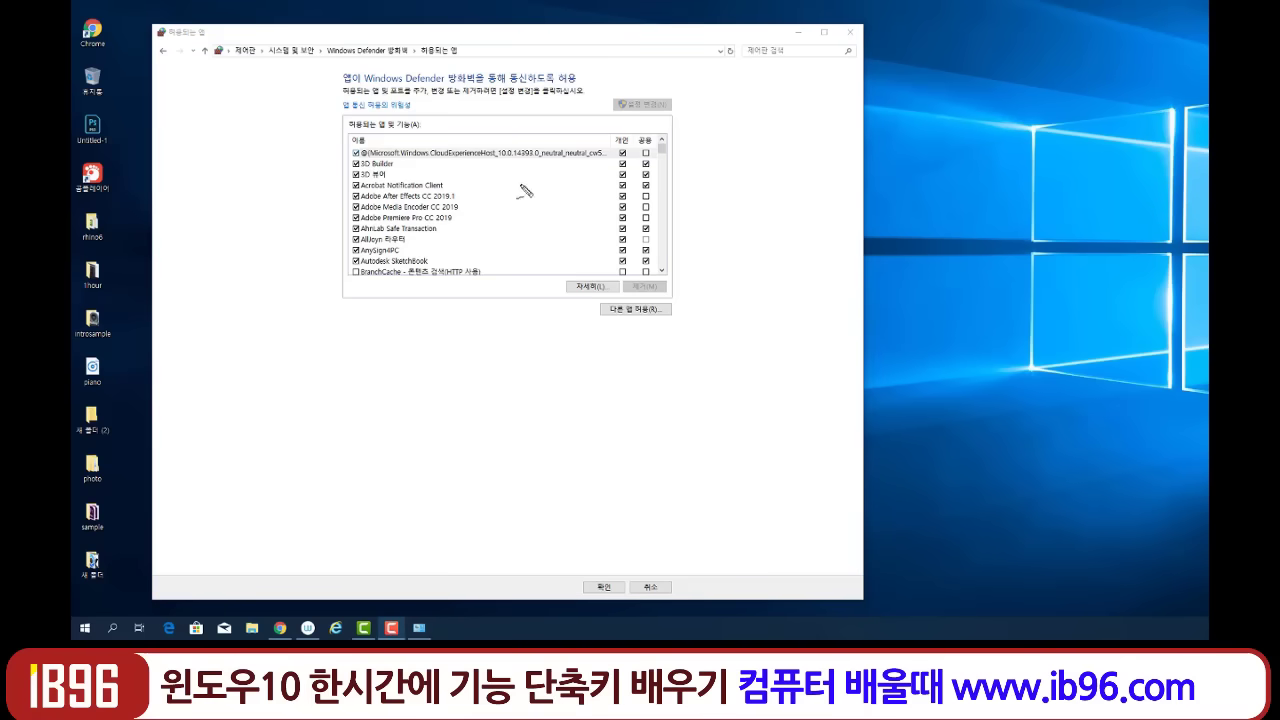
{"action": "mouse_move", "coordinate": [399, 155]}
{"action": "left_mouse_down"}
{"action": "mouse_move", "coordinate": [431, 155]}
{"action": "mouse_move", "coordinate": [388, 157]}
{"action": "mouse_move", "coordinate": [394, 172]}
{"action": "left_mouse_up"}
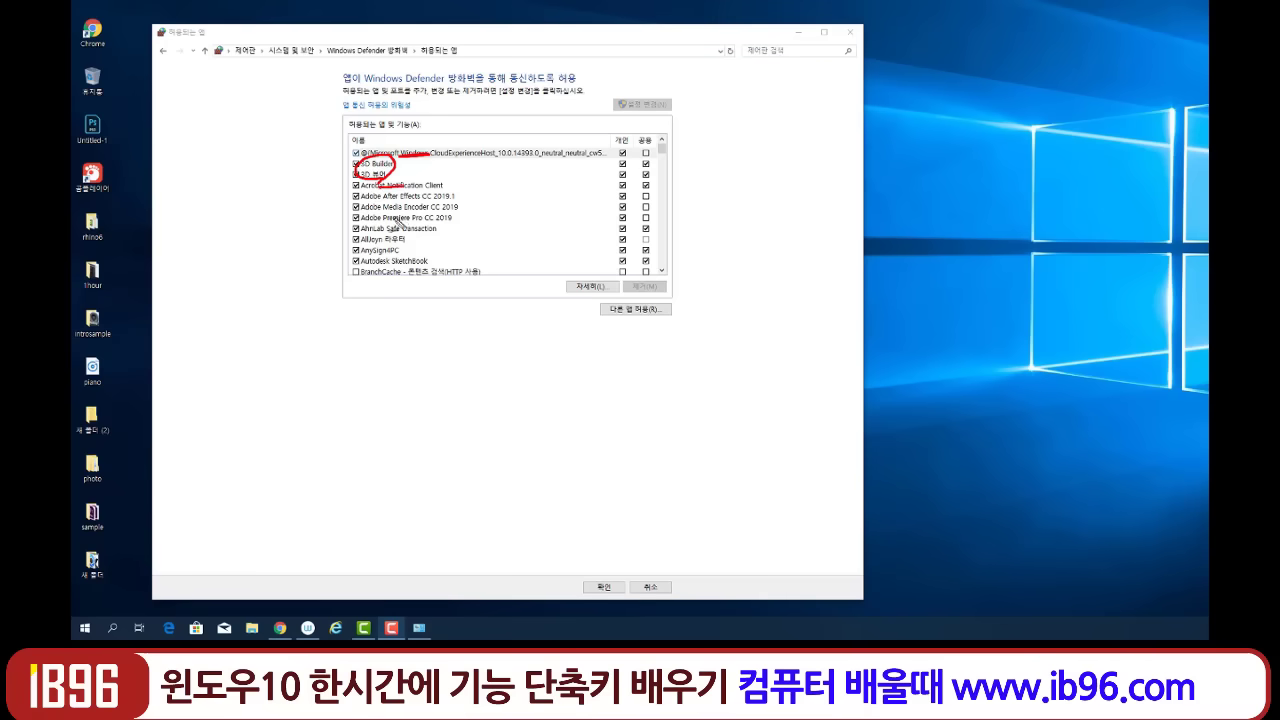
{"action": "left_click_drag", "start_coordinate": [371, 222], "coordinate": [408, 222]}
{"action": "mouse_move", "coordinate": [383, 178]}
{"action": "left_mouse_down"}
{"action": "mouse_move", "coordinate": [361, 224]}
{"action": "mouse_move", "coordinate": [430, 238]}
{"action": "left_mouse_up"}
Sketch a red diagram of boxes and barrier lines linked to the allowed apps, cross out the marked entries, and clear the drawings.
{"action": "mouse_move", "coordinate": [348, 234]}
{"action": "left_mouse_down"}
{"action": "mouse_move", "coordinate": [256, 213]}
{"action": "mouse_move", "coordinate": [266, 242]}
{"action": "left_mouse_up"}
{"action": "mouse_move", "coordinate": [262, 174]}
{"action": "left_mouse_down"}
{"action": "mouse_move", "coordinate": [268, 240]}
{"action": "mouse_move", "coordinate": [178, 180]}
{"action": "mouse_move", "coordinate": [168, 112]}
{"action": "mouse_move", "coordinate": [186, 130]}
{"action": "mouse_move", "coordinate": [235, 58]}
{"action": "left_mouse_up"}
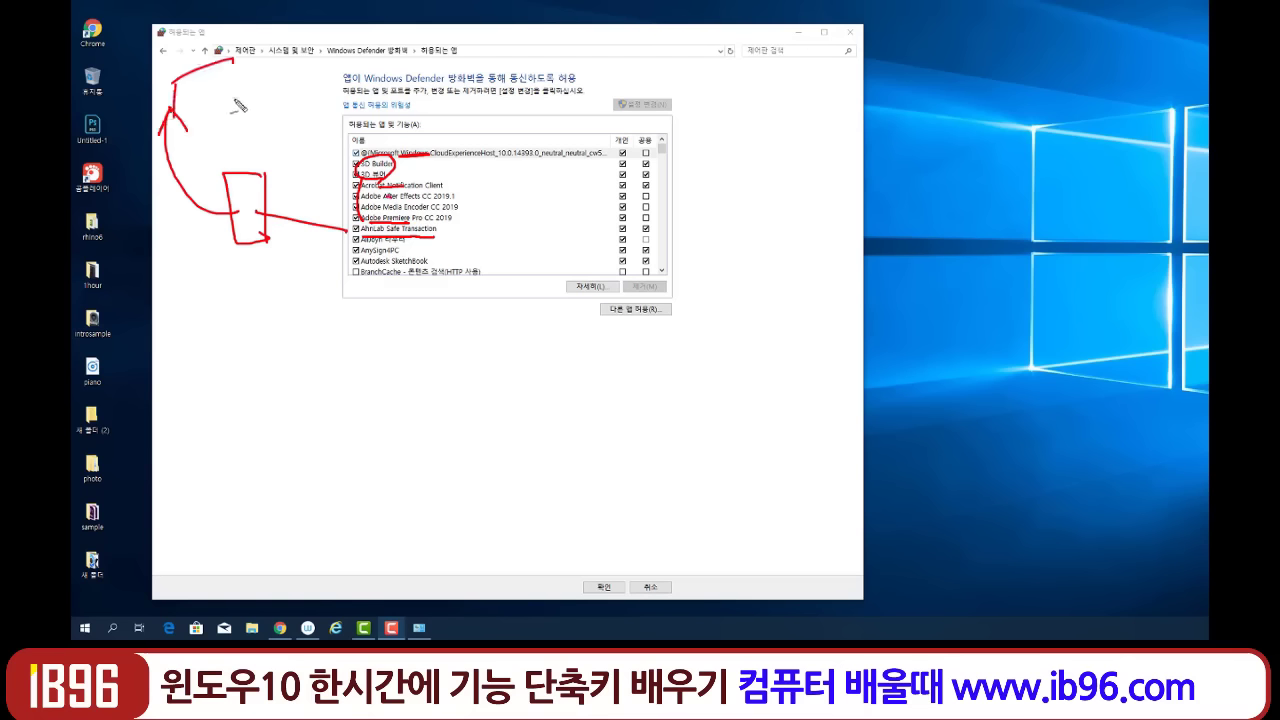
{"action": "left_click_drag", "start_coordinate": [238, 106], "coordinate": [175, 130]}
{"action": "mouse_move", "coordinate": [262, 220]}
{"action": "left_mouse_down"}
{"action": "mouse_move", "coordinate": [230, 207]}
{"action": "mouse_move", "coordinate": [292, 205]}
{"action": "mouse_move", "coordinate": [225, 195]}
{"action": "mouse_move", "coordinate": [287, 207]}
{"action": "mouse_move", "coordinate": [268, 210]}
{"action": "left_mouse_up"}
{"action": "left_click_drag", "start_coordinate": [278, 156], "coordinate": [238, 312]}
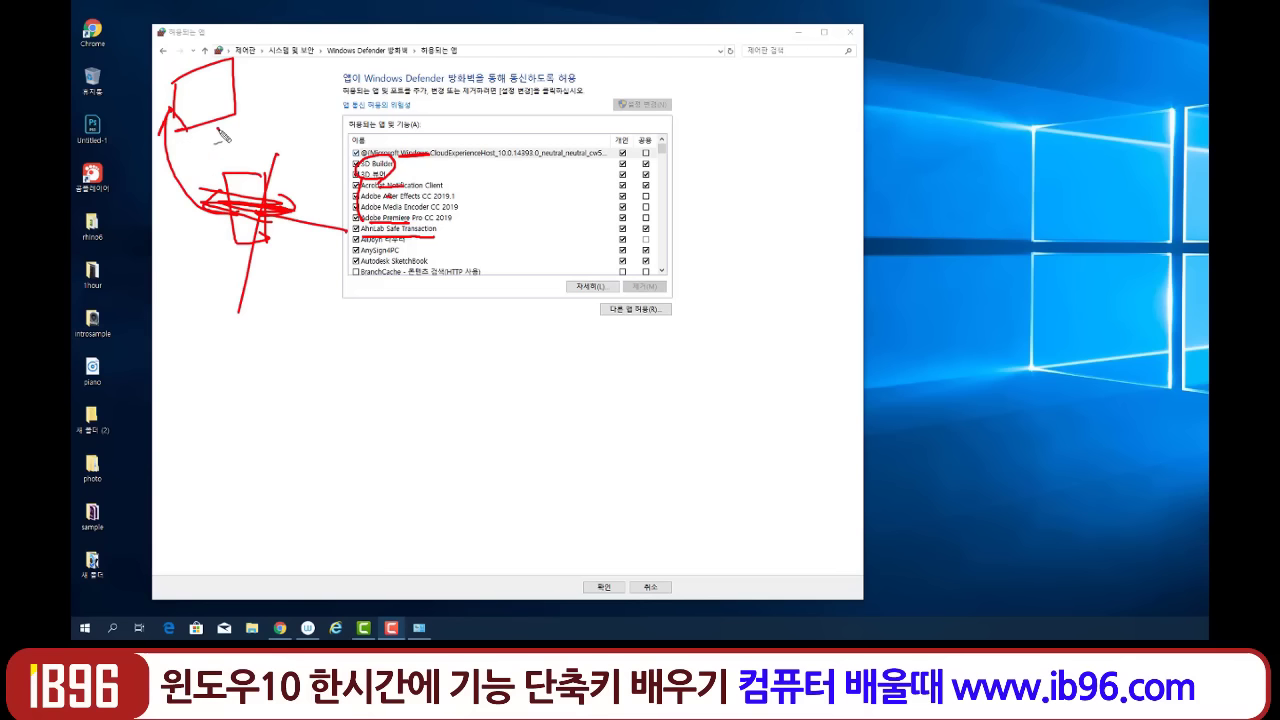
{"action": "left_click_drag", "start_coordinate": [220, 130], "coordinate": [204, 338]}
{"action": "mouse_move", "coordinate": [395, 215]}
{"action": "left_mouse_down"}
{"action": "mouse_move", "coordinate": [393, 177]}
{"action": "mouse_move", "coordinate": [425, 182]}
{"action": "mouse_move", "coordinate": [442, 236]}
{"action": "mouse_move", "coordinate": [432, 228]}
{"action": "left_mouse_up"}
{"action": "mouse_move", "coordinate": [385, 188]}
{"action": "left_mouse_down"}
{"action": "mouse_move", "coordinate": [372, 162]}
{"action": "mouse_move", "coordinate": [428, 240]}
{"action": "mouse_move", "coordinate": [381, 238]}
{"action": "left_mouse_up"}
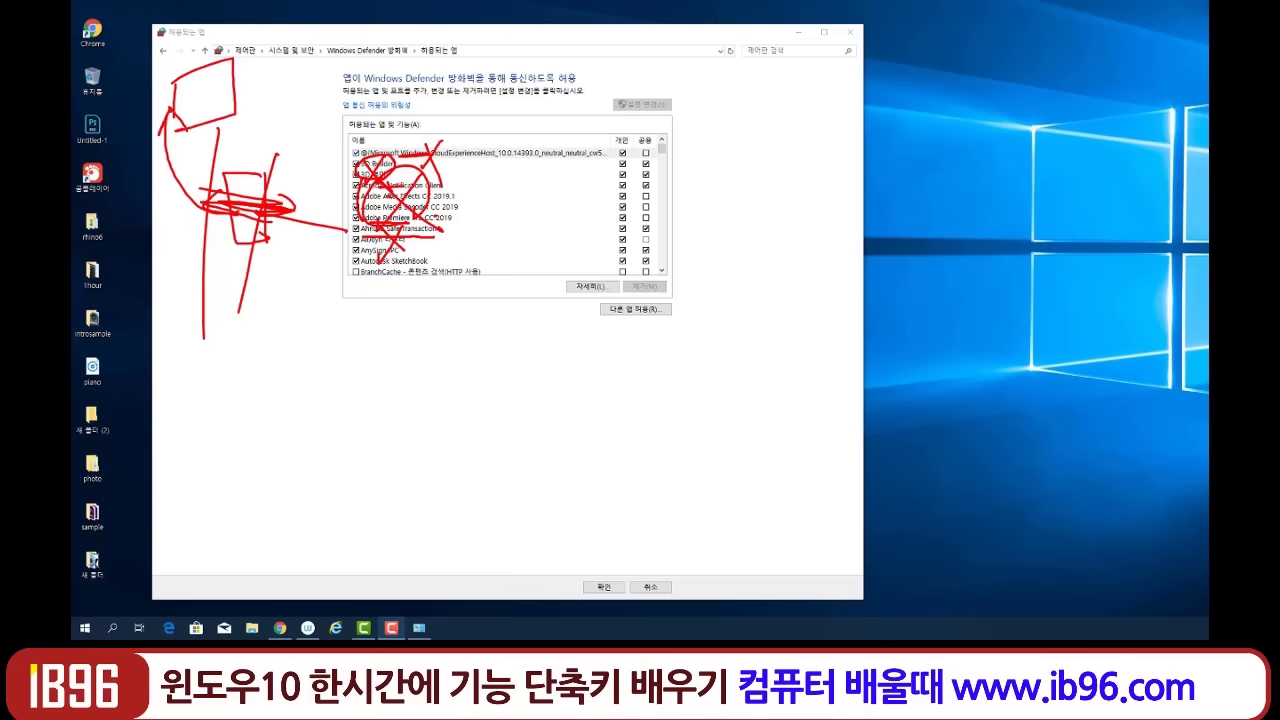
{"action": "key", "text": "Escape"}
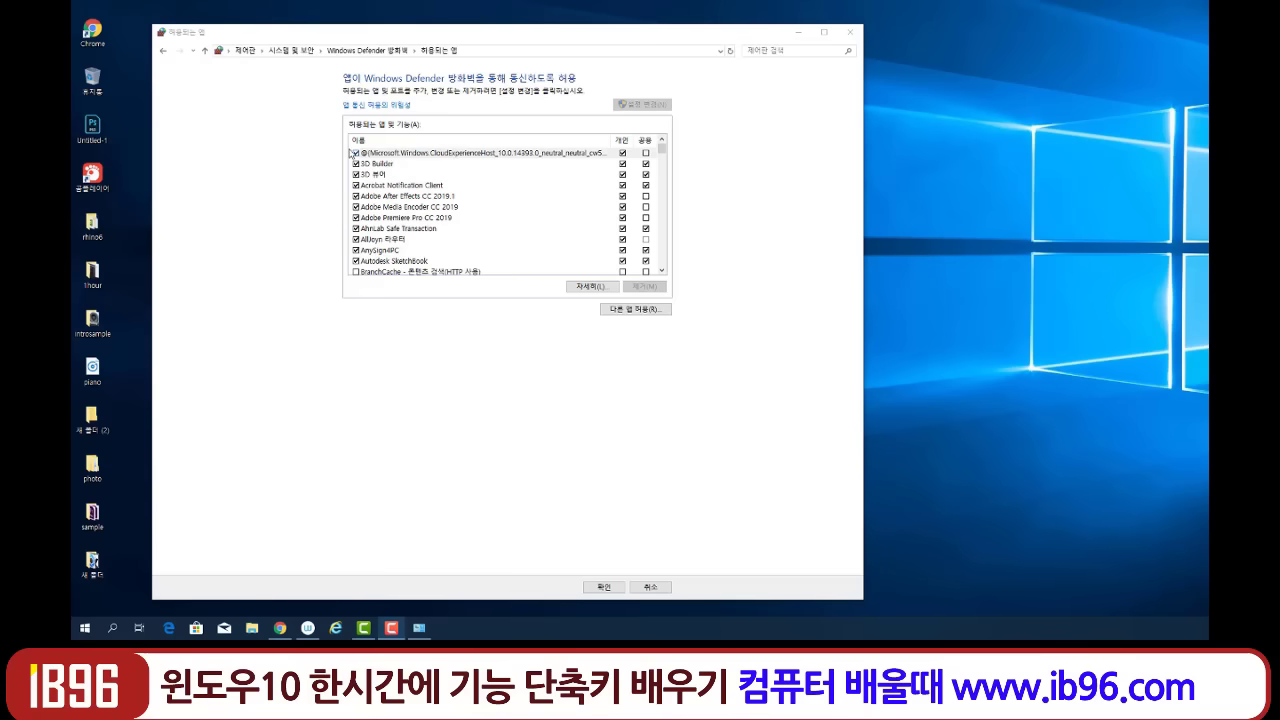
Reopen the allowed apps list from the firewall page and browse its entries down to the Xbox apps.
{"action": "left_click", "coordinate": [163, 51]}
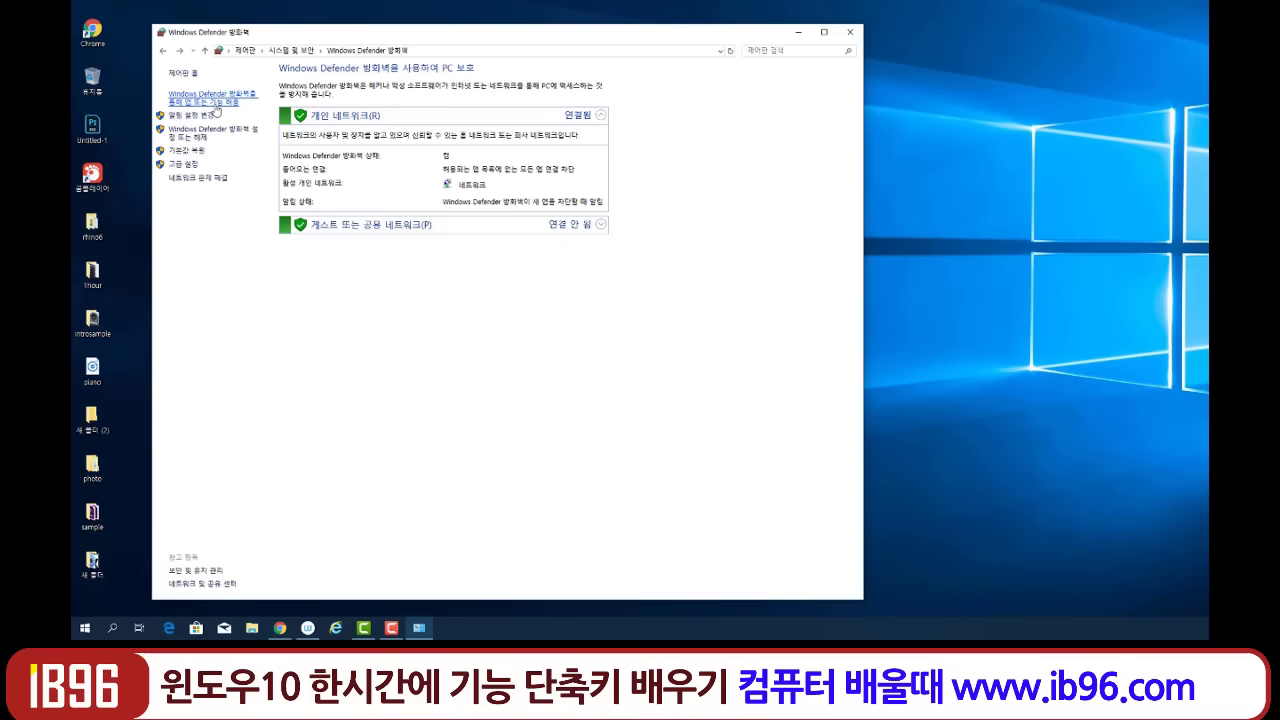
{"action": "left_click", "coordinate": [216, 103]}
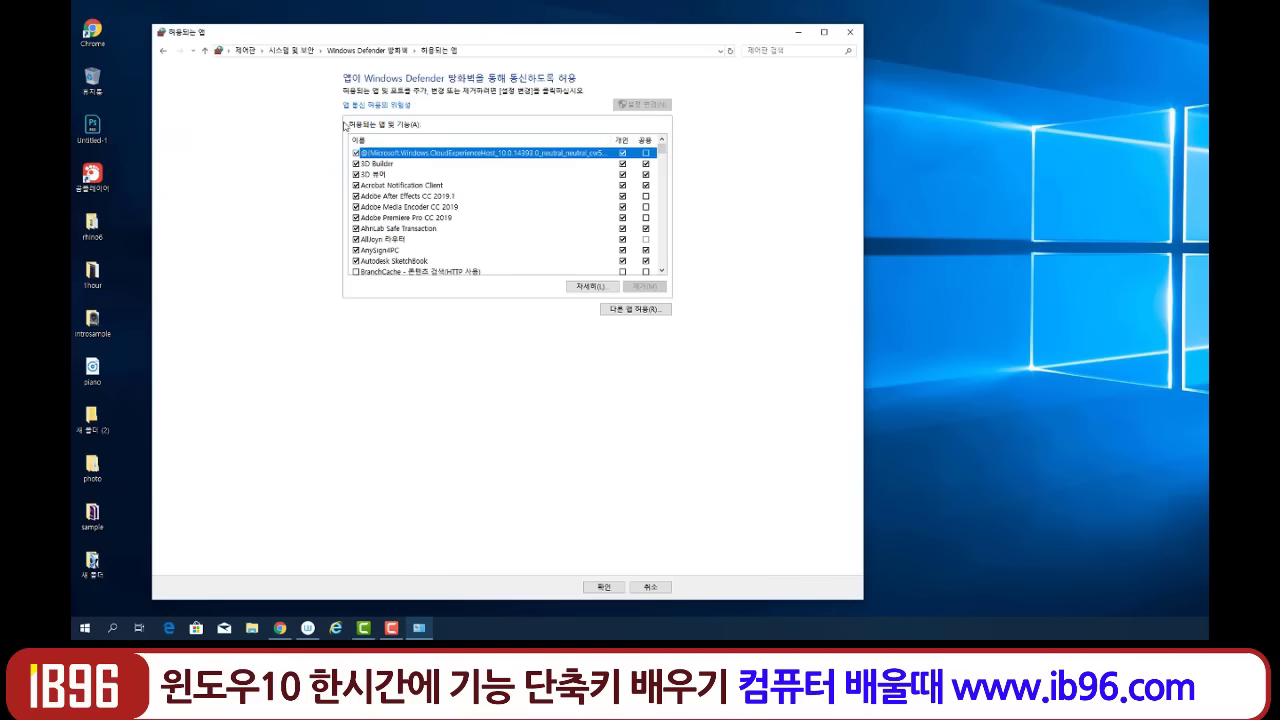
{"action": "scroll", "coordinate": [471, 245], "scroll_direction": "down", "scroll_amount": 5}
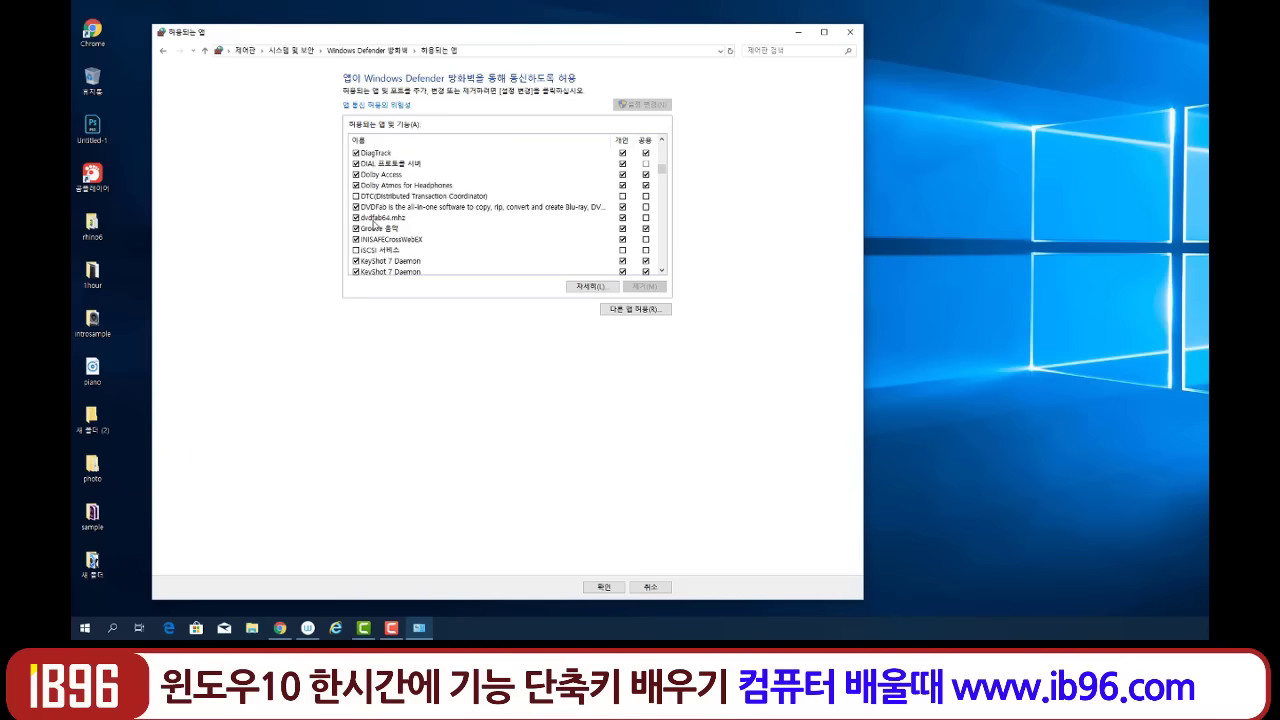
{"action": "scroll", "coordinate": [382, 250], "scroll_direction": "down", "scroll_amount": 2}
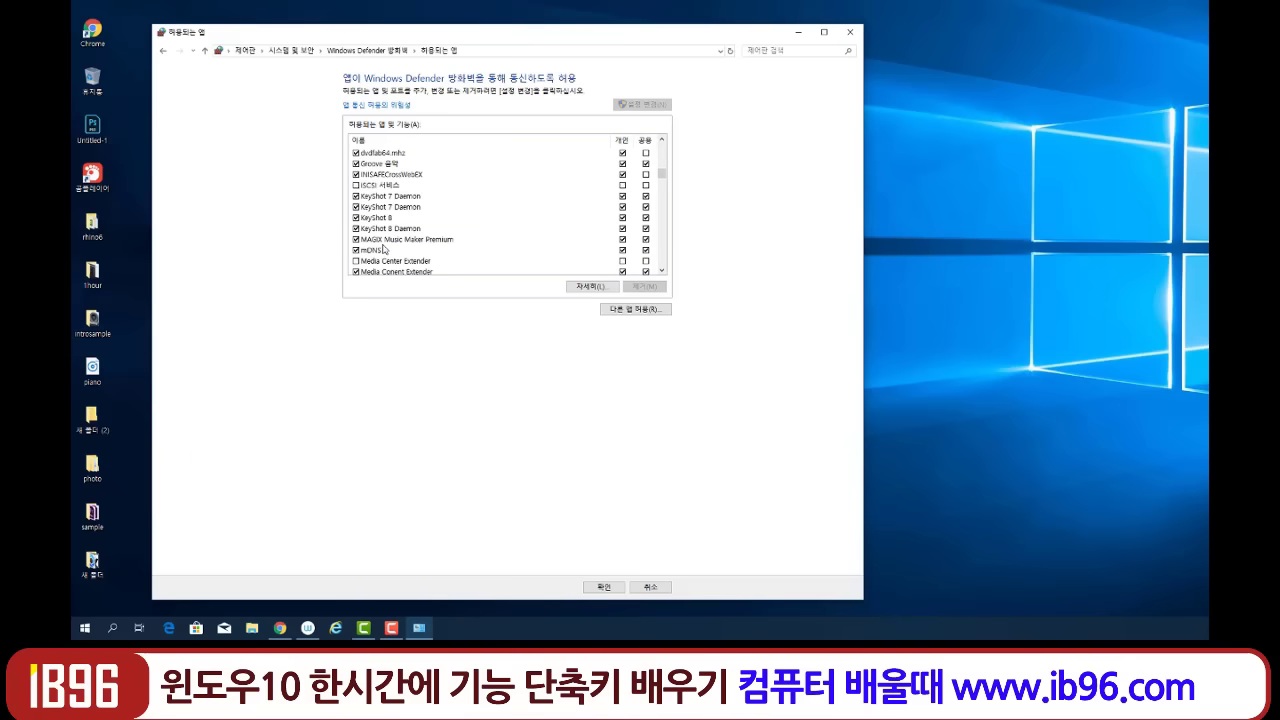
{"action": "scroll", "coordinate": [382, 250], "scroll_direction": "down", "scroll_amount": 2}
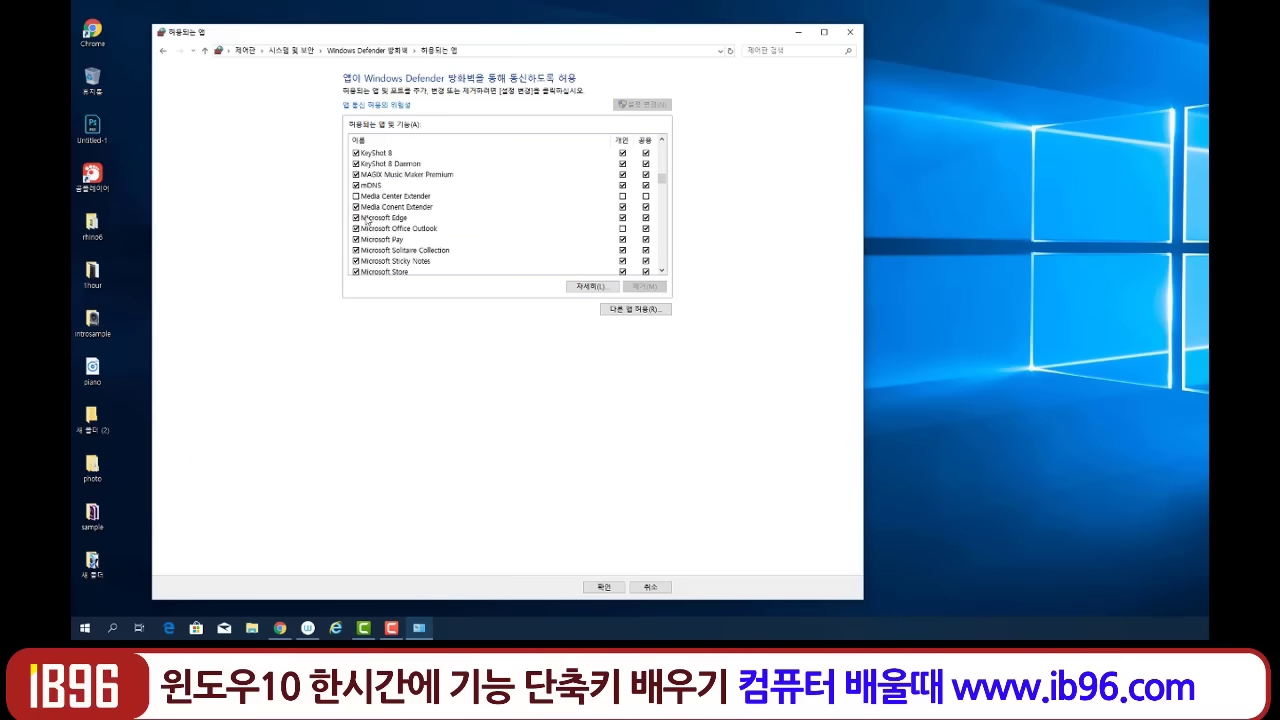
{"action": "scroll", "coordinate": [378, 243], "scroll_direction": "down", "scroll_amount": 3}
{"action": "scroll", "coordinate": [385, 214], "scroll_direction": "down", "scroll_amount": 4}
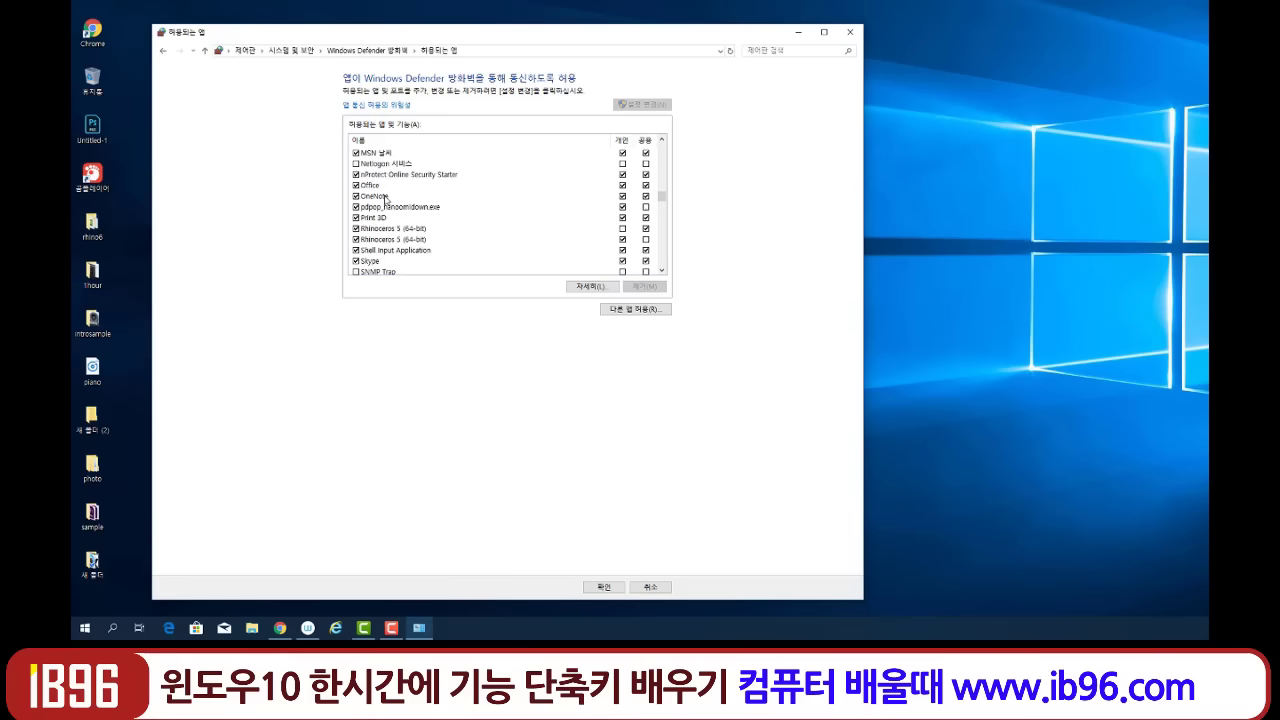
{"action": "scroll", "coordinate": [381, 194], "scroll_direction": "down", "scroll_amount": 15}
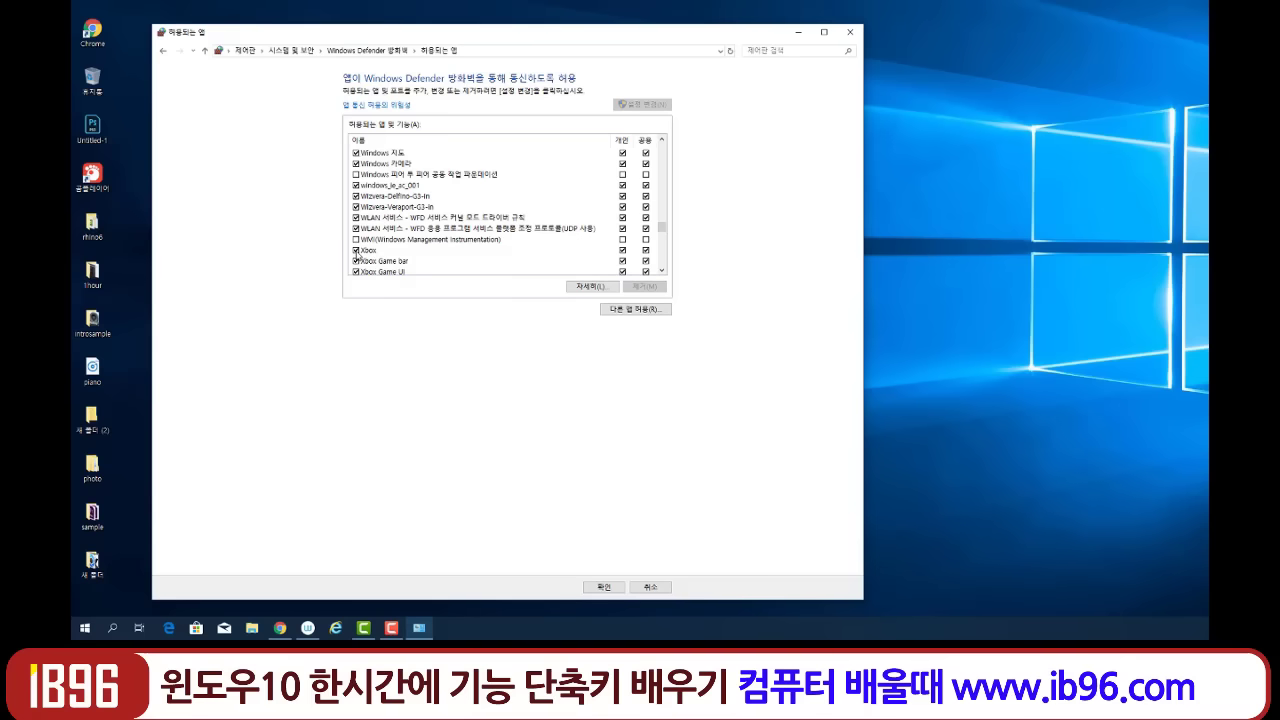
Disallow Xbox, Xbox Game bar, Xbox Game UI, Xbox gaming overlay, Xbox TCUI and Xbox Identity Provider in the allowed apps list.
{"action": "left_click", "coordinate": [356, 250]}
{"action": "left_click", "coordinate": [357, 262]}
{"action": "left_click", "coordinate": [356, 271]}
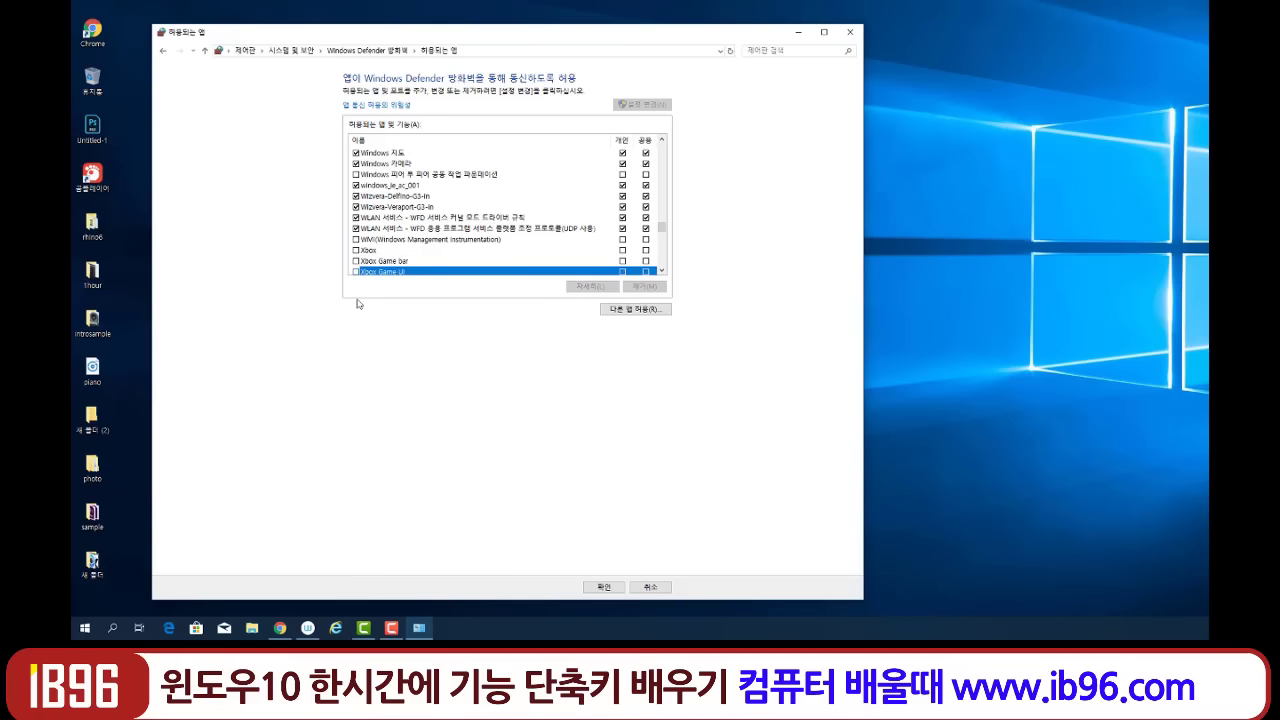
{"action": "left_click", "coordinate": [356, 271]}
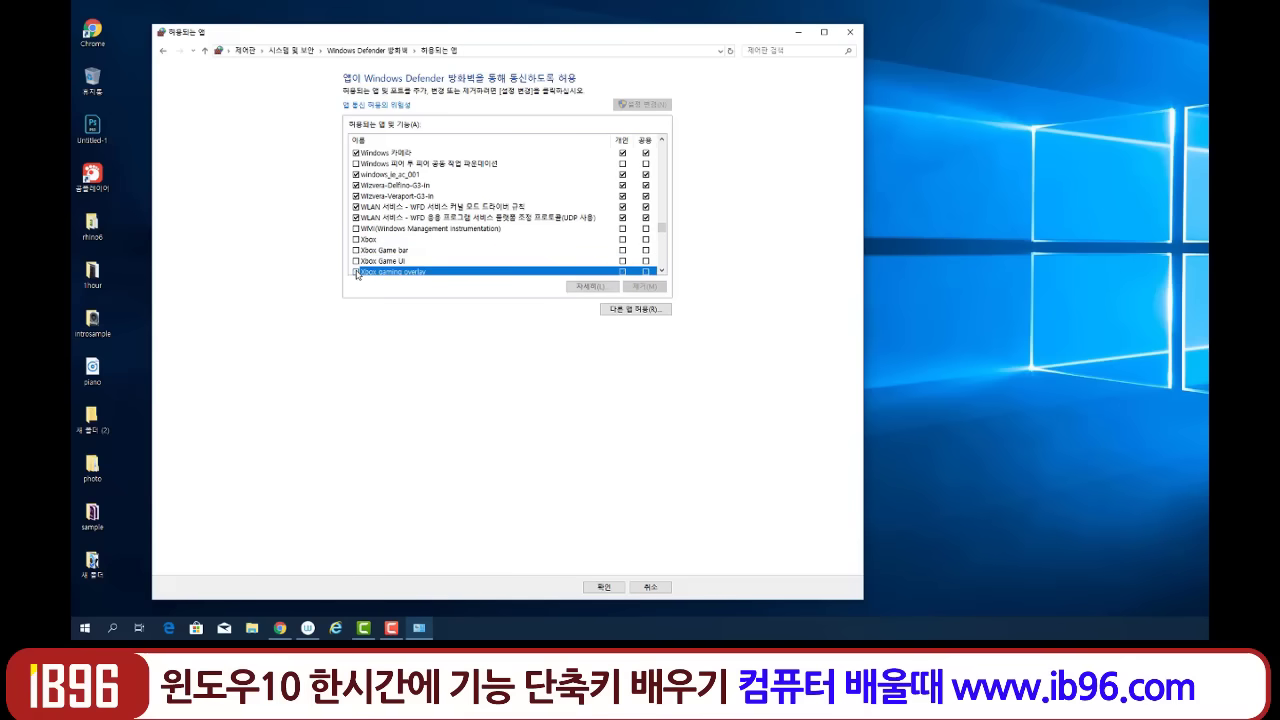
{"action": "scroll", "coordinate": [418, 258], "scroll_direction": "down", "scroll_amount": 2}
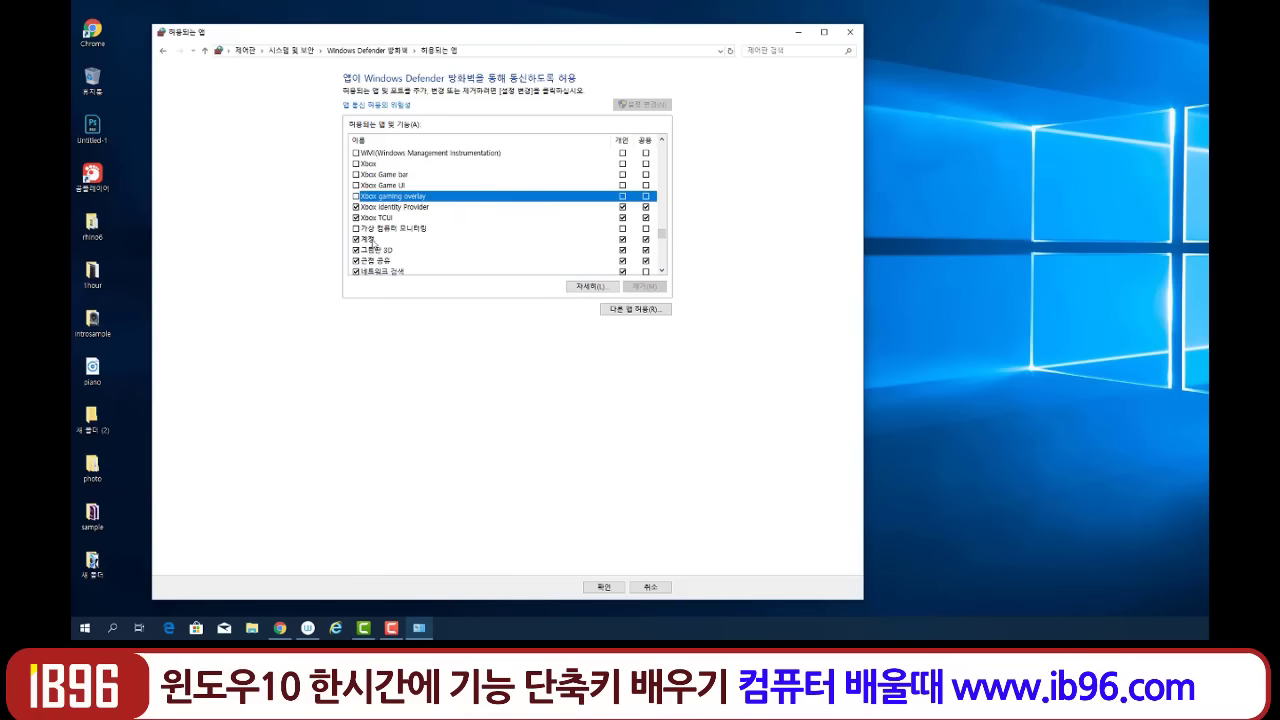
{"action": "left_click", "coordinate": [356, 218]}
{"action": "left_click", "coordinate": [356, 207]}
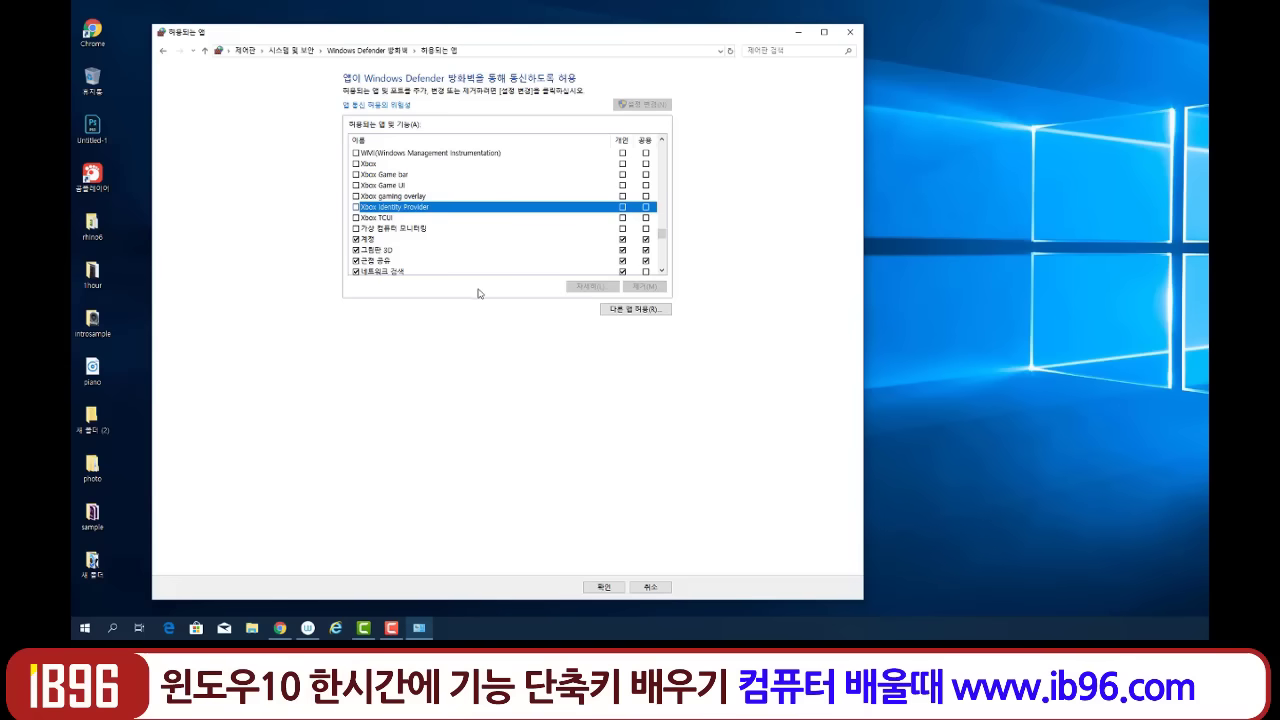
Disallow the games 드래곤 매니아 레전드 and 마치 오브 엠파이어스: 군주의 전쟁 in the allowed apps list and browse the other entries.
{"action": "left_click_drag", "start_coordinate": [662, 235], "coordinate": [665, 244]}
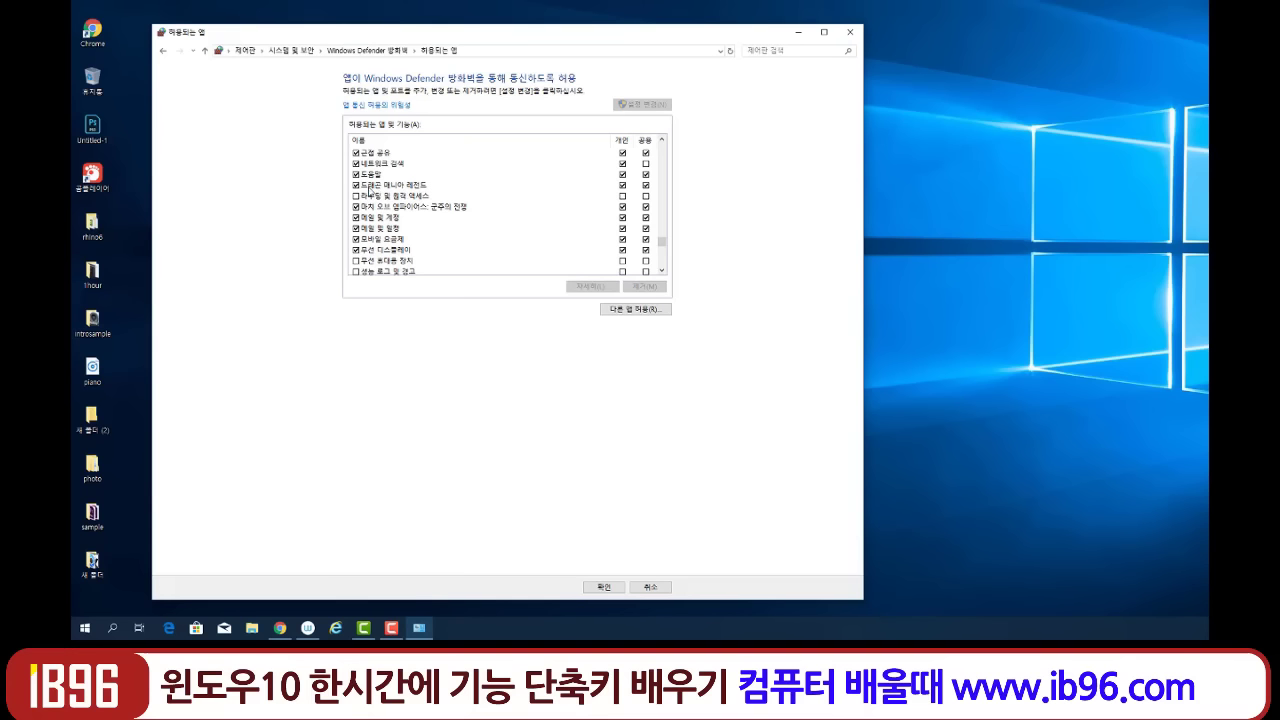
{"action": "left_click", "coordinate": [359, 187]}
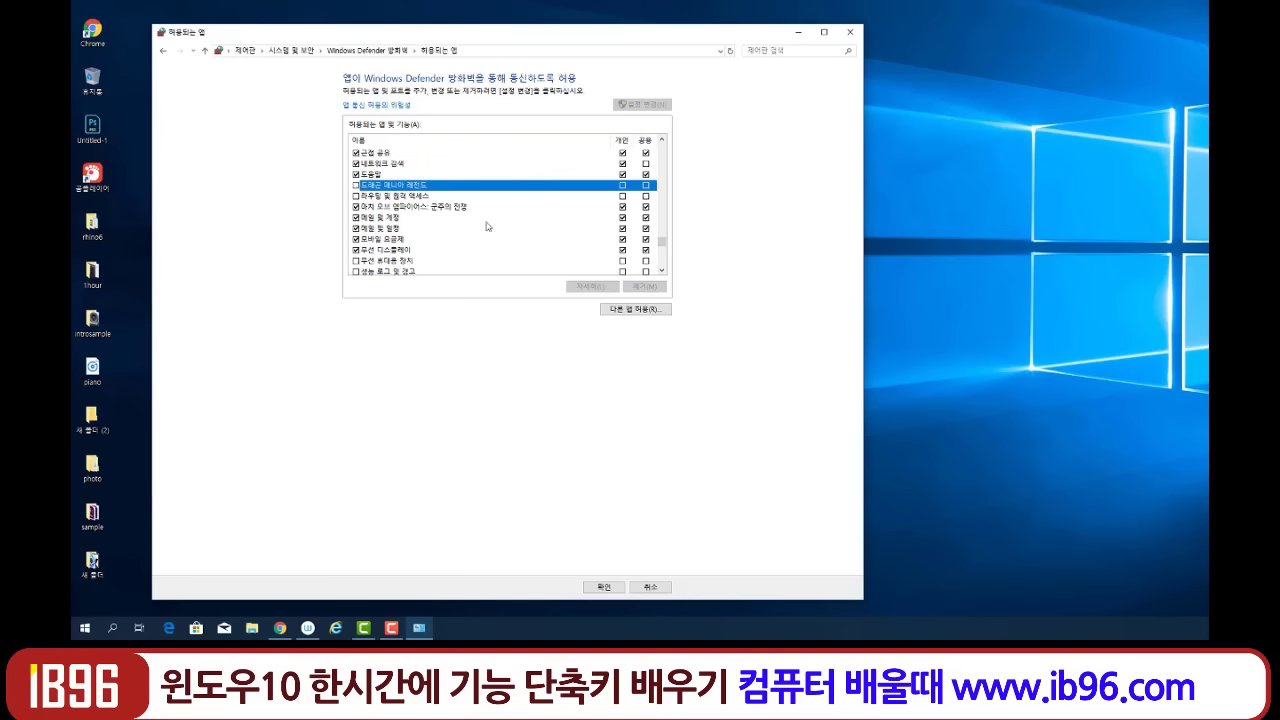
{"action": "left_click", "coordinate": [357, 207]}
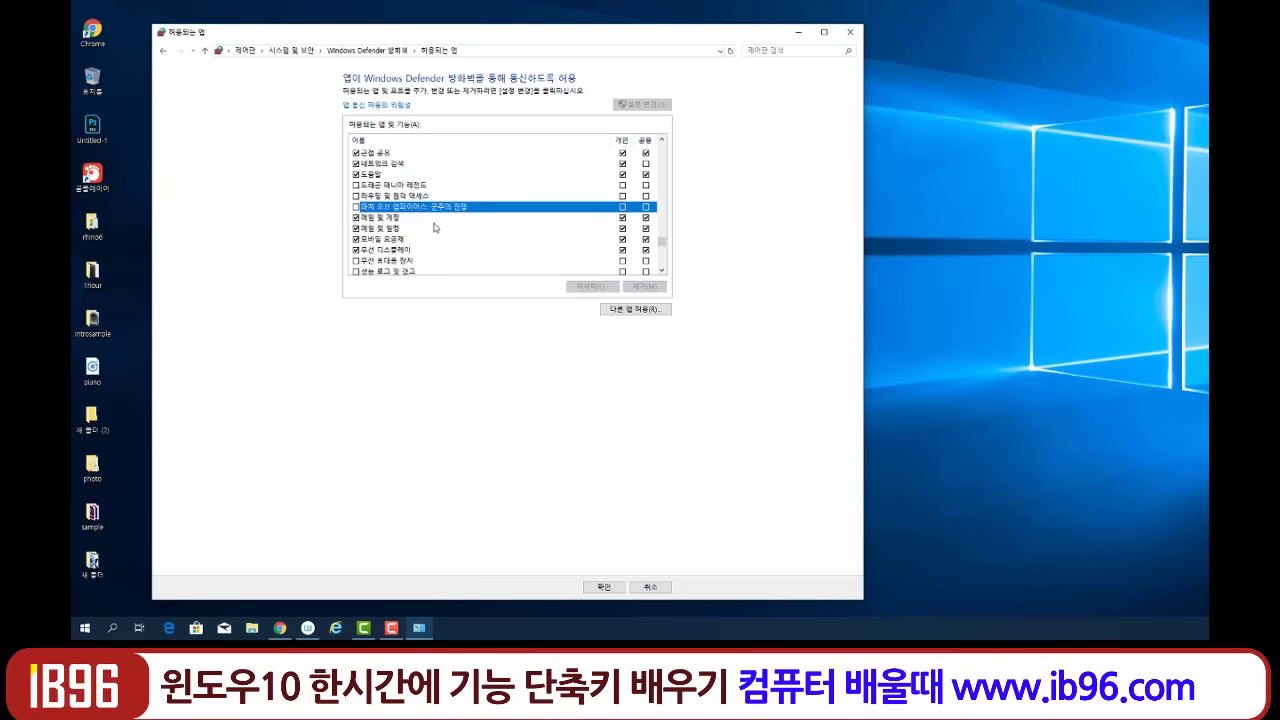
{"action": "scroll", "coordinate": [436, 232], "scroll_direction": "down", "scroll_amount": 2}
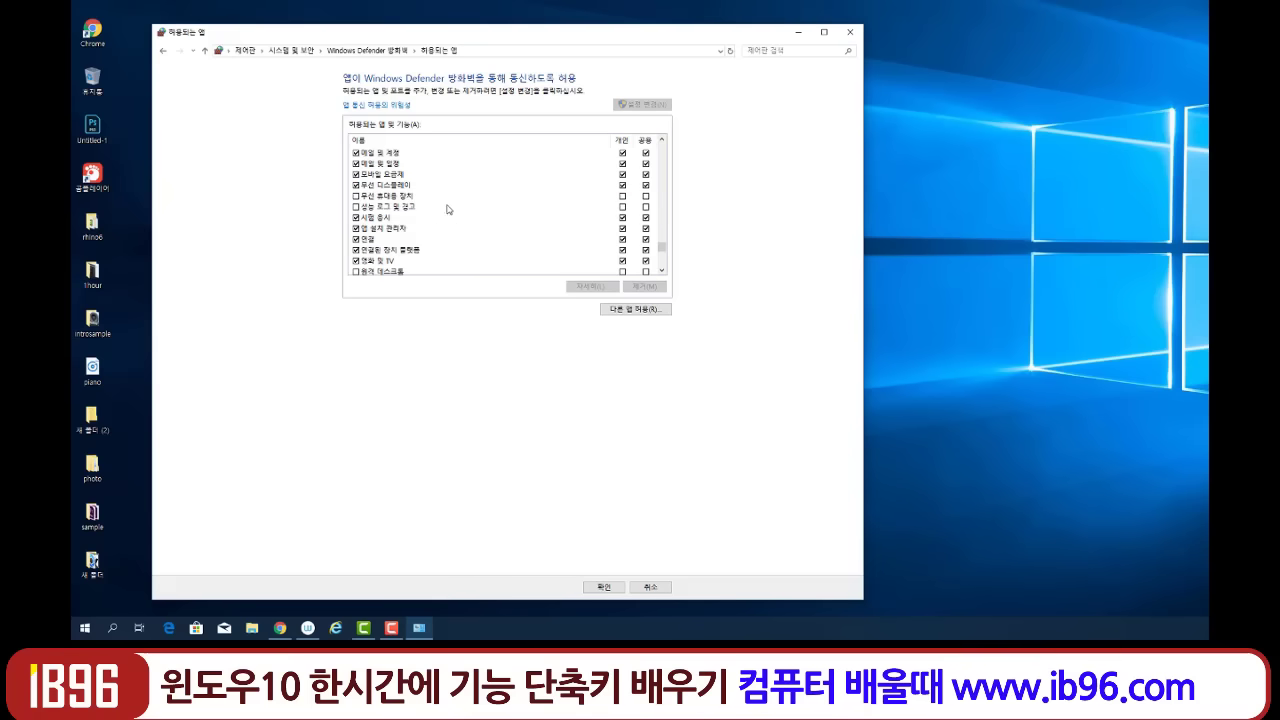
{"action": "scroll", "coordinate": [450, 224], "scroll_direction": "up", "scroll_amount": 1}
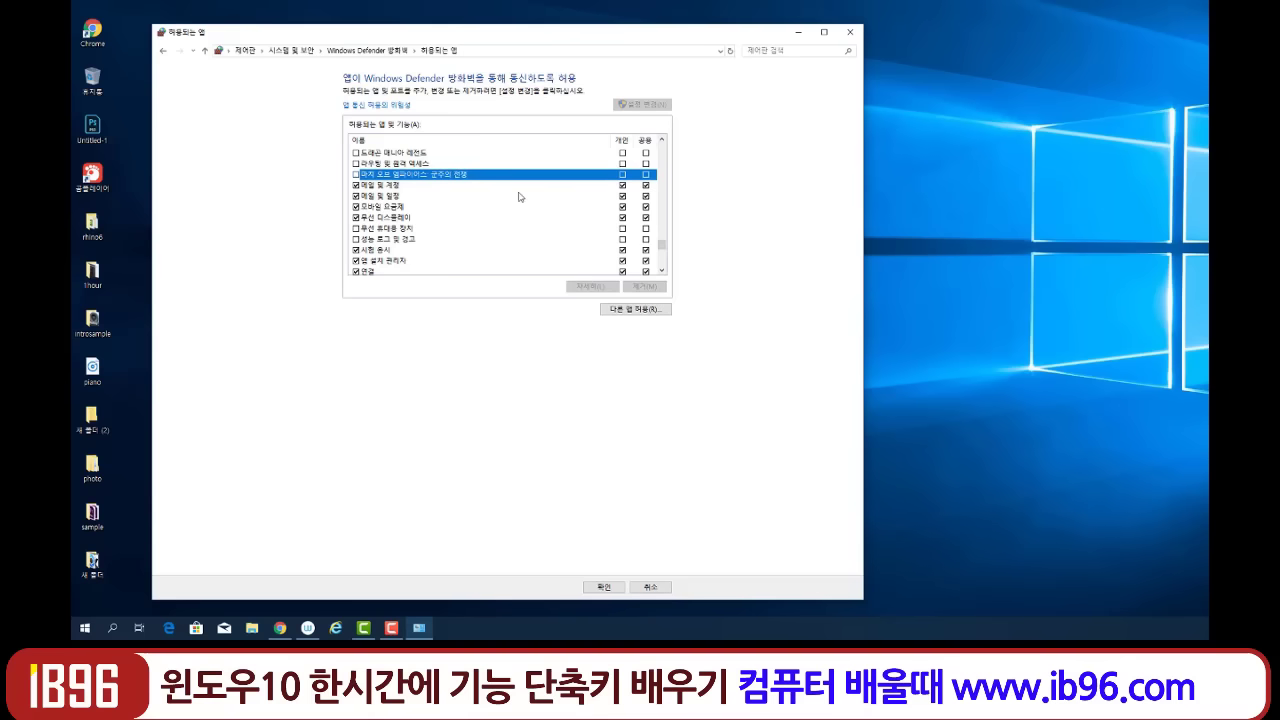
{"action": "scroll", "coordinate": [519, 197], "scroll_direction": "up", "scroll_amount": 2}
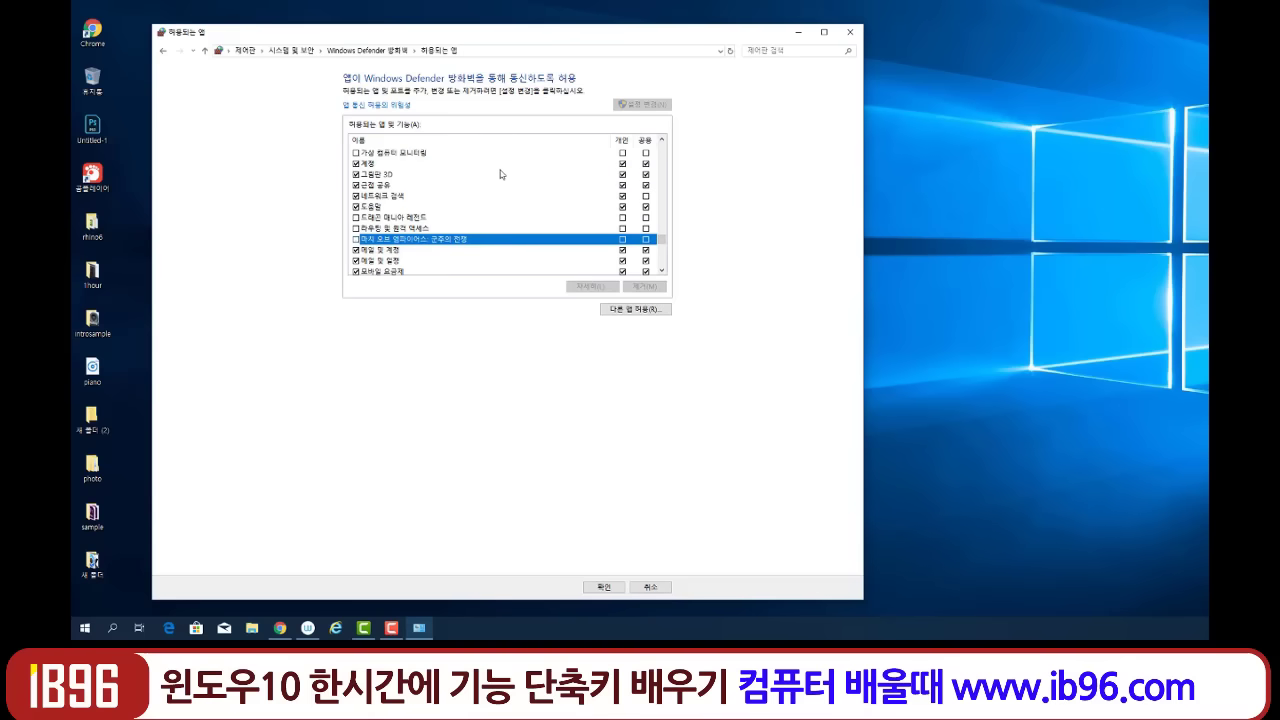
{"action": "scroll", "coordinate": [428, 182], "scroll_direction": "down", "scroll_amount": 10}
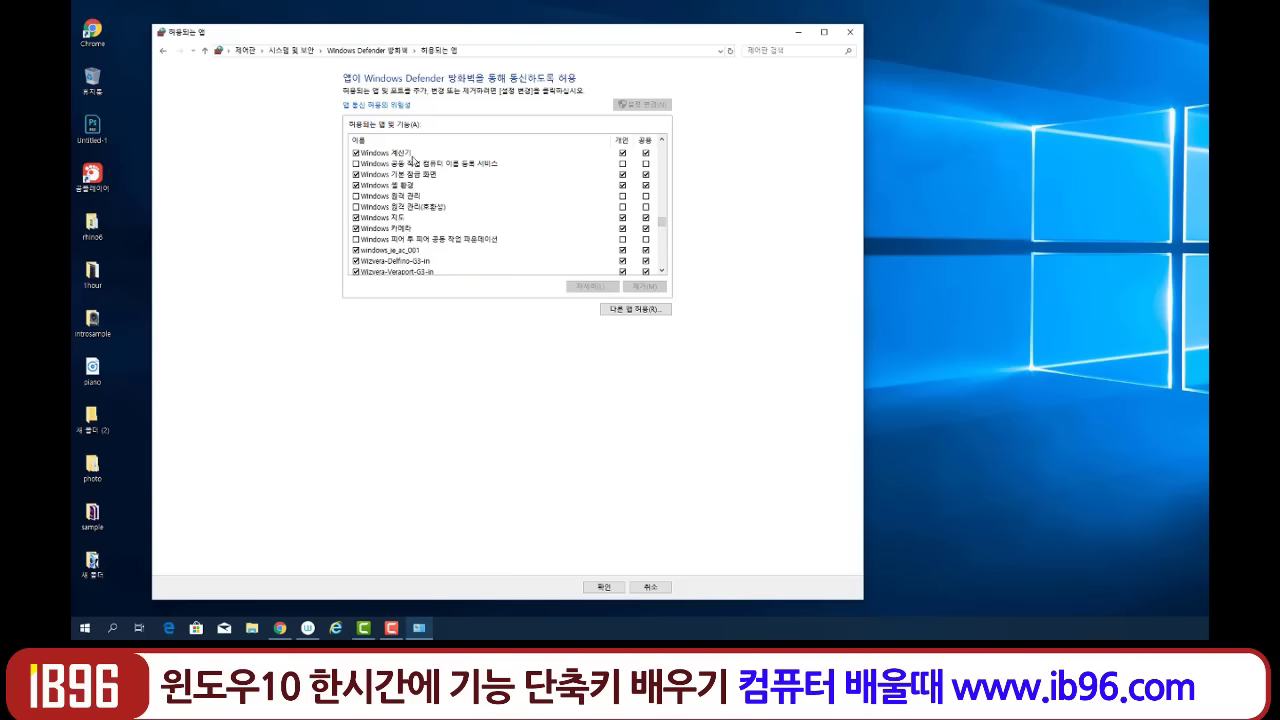
{"action": "scroll", "coordinate": [418, 230], "scroll_direction": "up", "scroll_amount": 8}
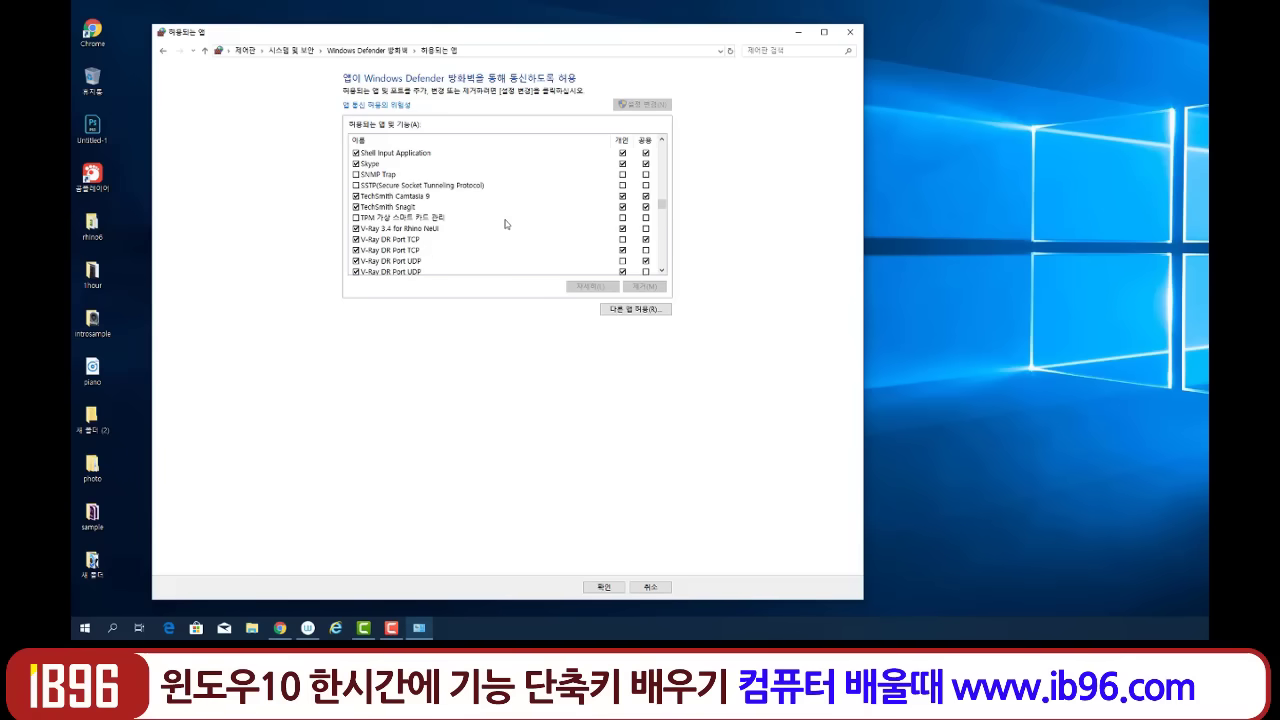
Leave the allowed apps list without saving, return to the 시스템 및 보안 category, and frame its 관리 도구 section with a blue rectangle.
{"action": "left_click", "coordinate": [162, 51]}
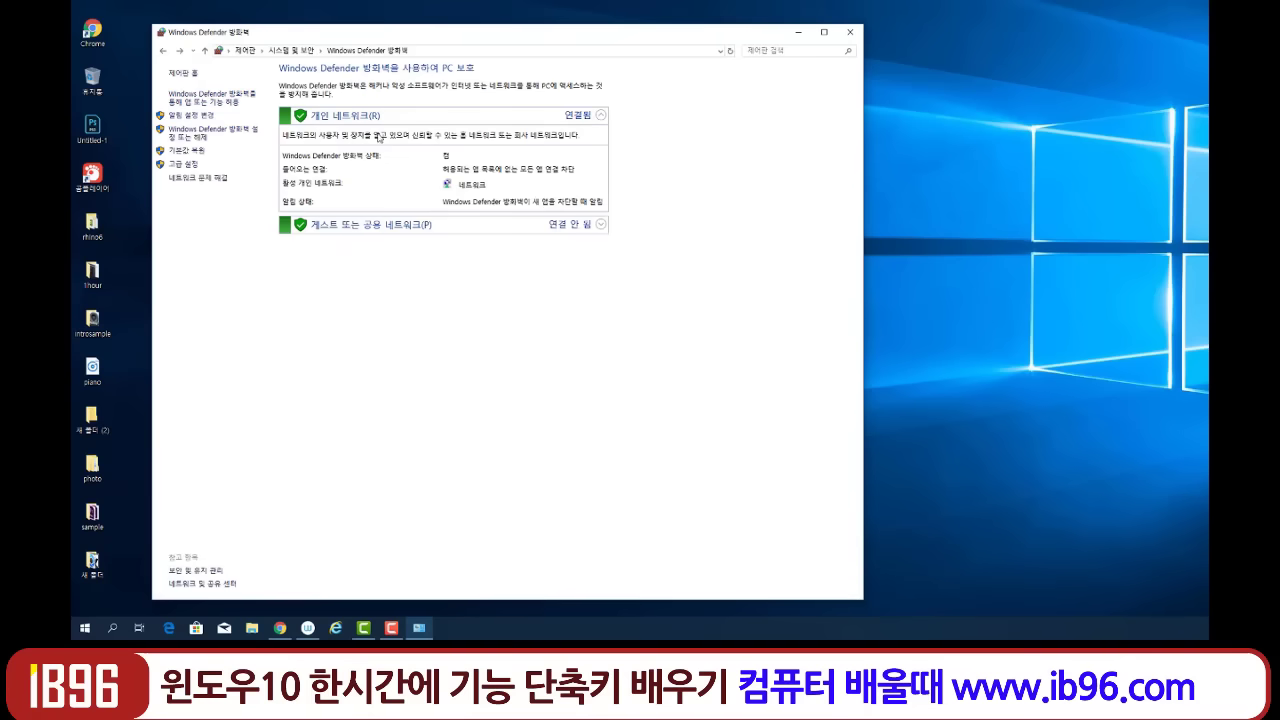
{"action": "key", "text": "alt+Left"}
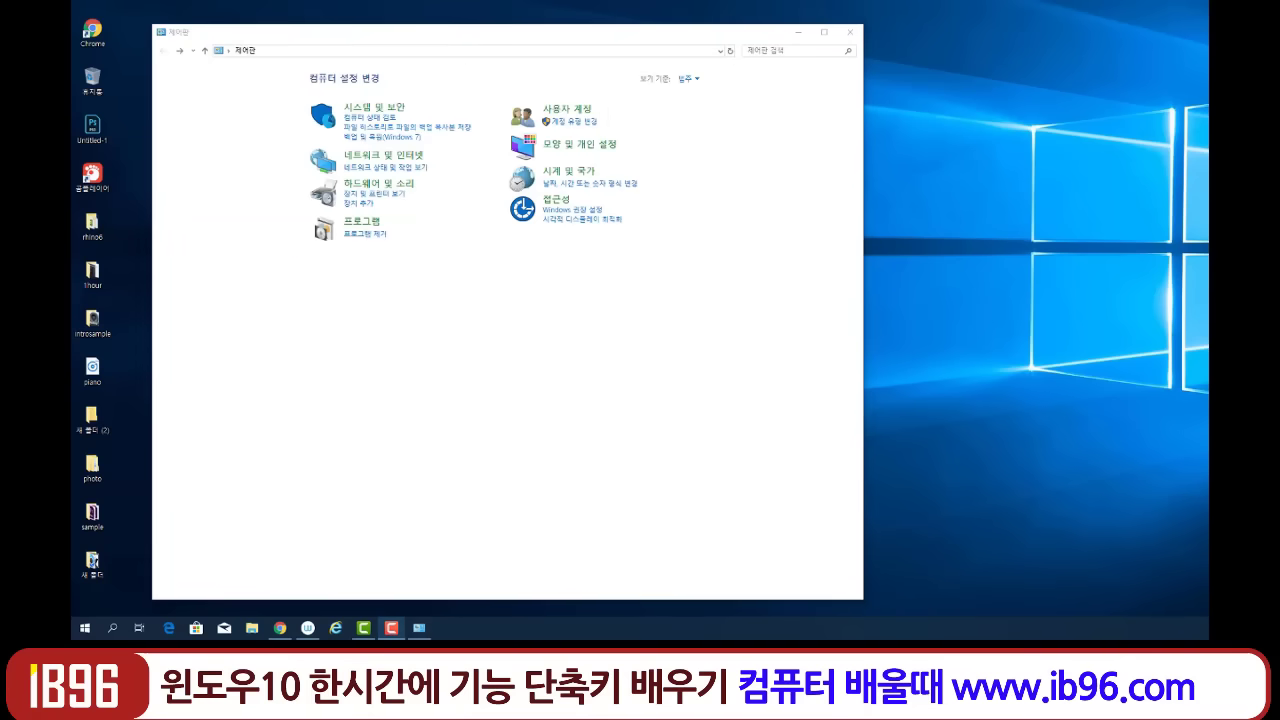
{"action": "left_click", "coordinate": [362, 110]}
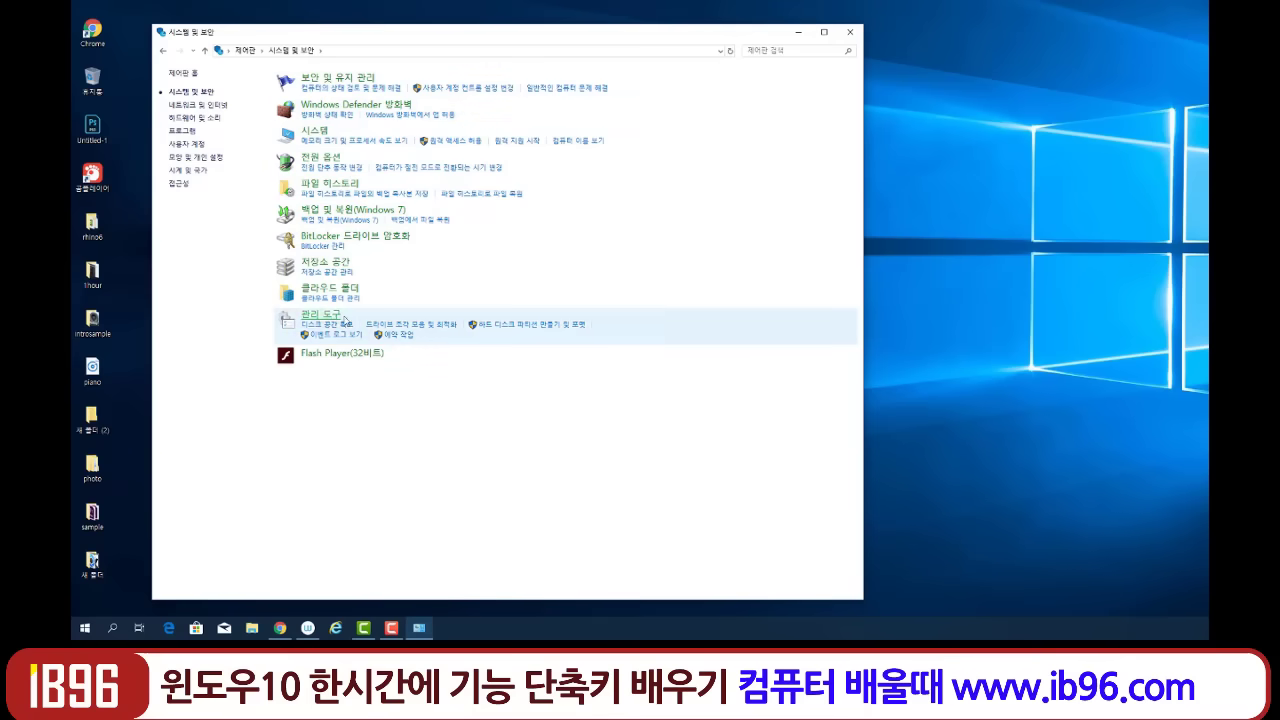
{"action": "key", "text": "alt+Tab"}
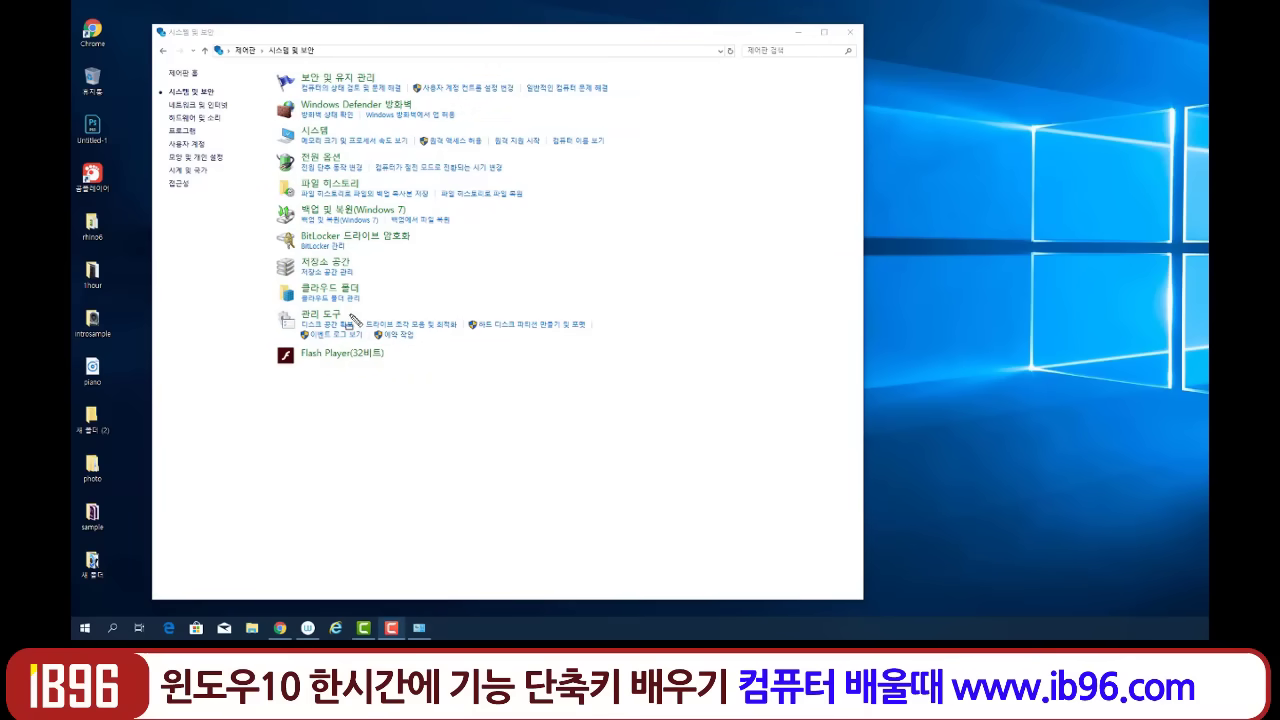
{"action": "left_click_drag", "start_coordinate": [297, 307], "coordinate": [596, 342]}
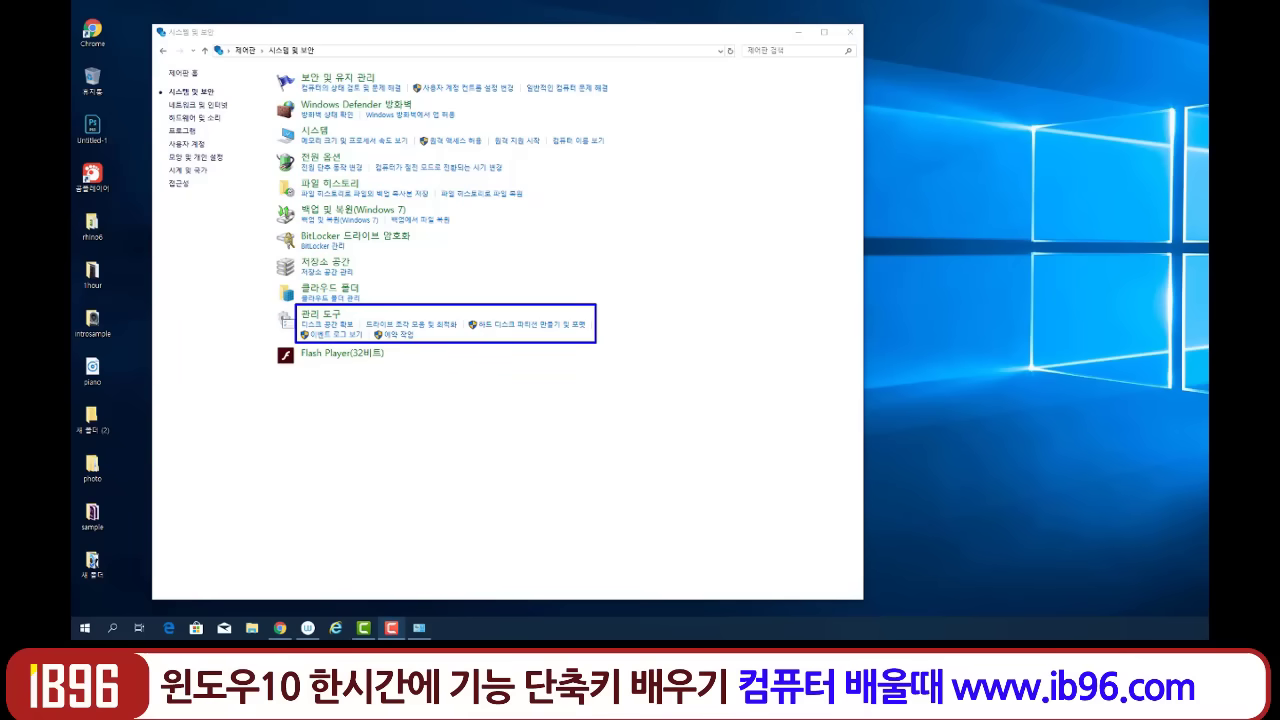
Move the 시스템 및 보안 window away from the desktop icons and sketch a tall red box with small scattered shapes over the desktop.
{"action": "left_click_drag", "start_coordinate": [494, 40], "coordinate": [690, 48]}
{"action": "key", "text": "ctrl+2"}
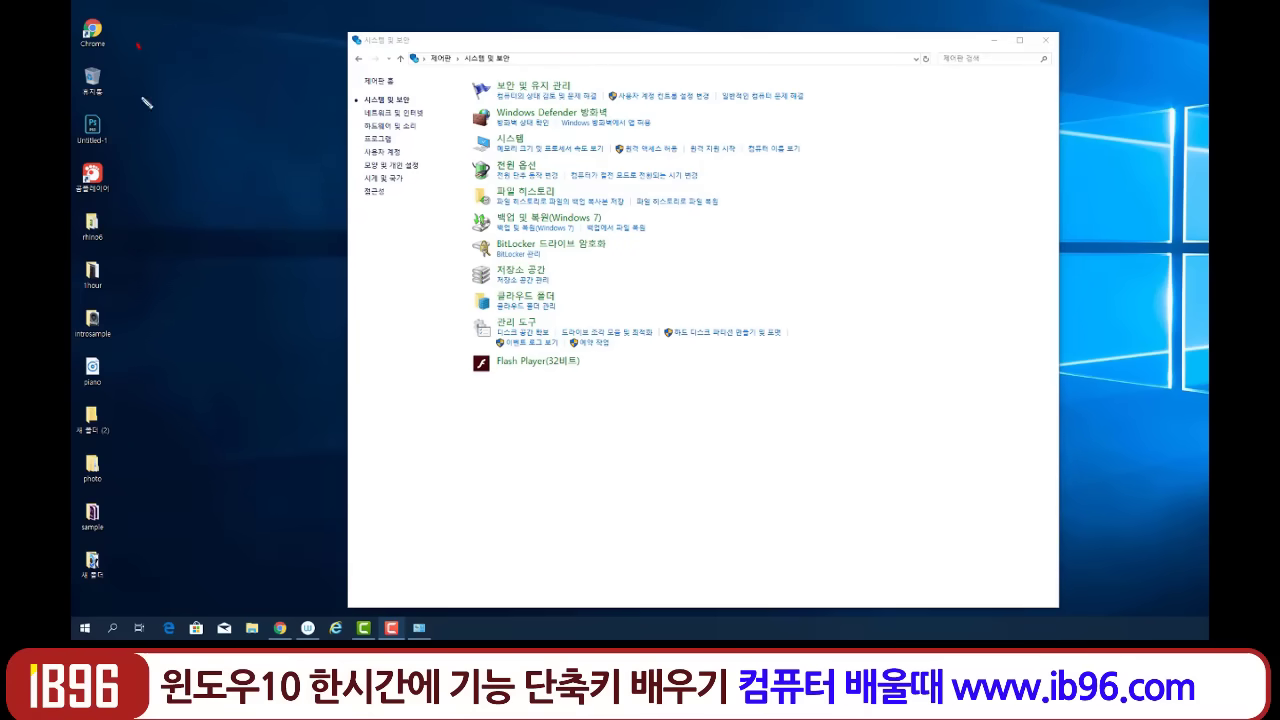
{"action": "left_click_drag", "start_coordinate": [138, 46], "coordinate": [173, 532]}
{"action": "mouse_move", "coordinate": [127, 69]}
{"action": "left_mouse_down"}
{"action": "mouse_move", "coordinate": [213, 58]}
{"action": "mouse_move", "coordinate": [300, 470]}
{"action": "mouse_move", "coordinate": [152, 528]}
{"action": "left_mouse_up"}
{"action": "left_click_drag", "start_coordinate": [145, 108], "coordinate": [141, 262]}
{"action": "left_click_drag", "start_coordinate": [141, 306], "coordinate": [162, 368]}
{"action": "left_click_drag", "start_coordinate": [152, 416], "coordinate": [190, 525]}
{"action": "left_click_drag", "start_coordinate": [231, 458], "coordinate": [235, 479]}
{"action": "left_click_drag", "start_coordinate": [213, 320], "coordinate": [224, 360]}
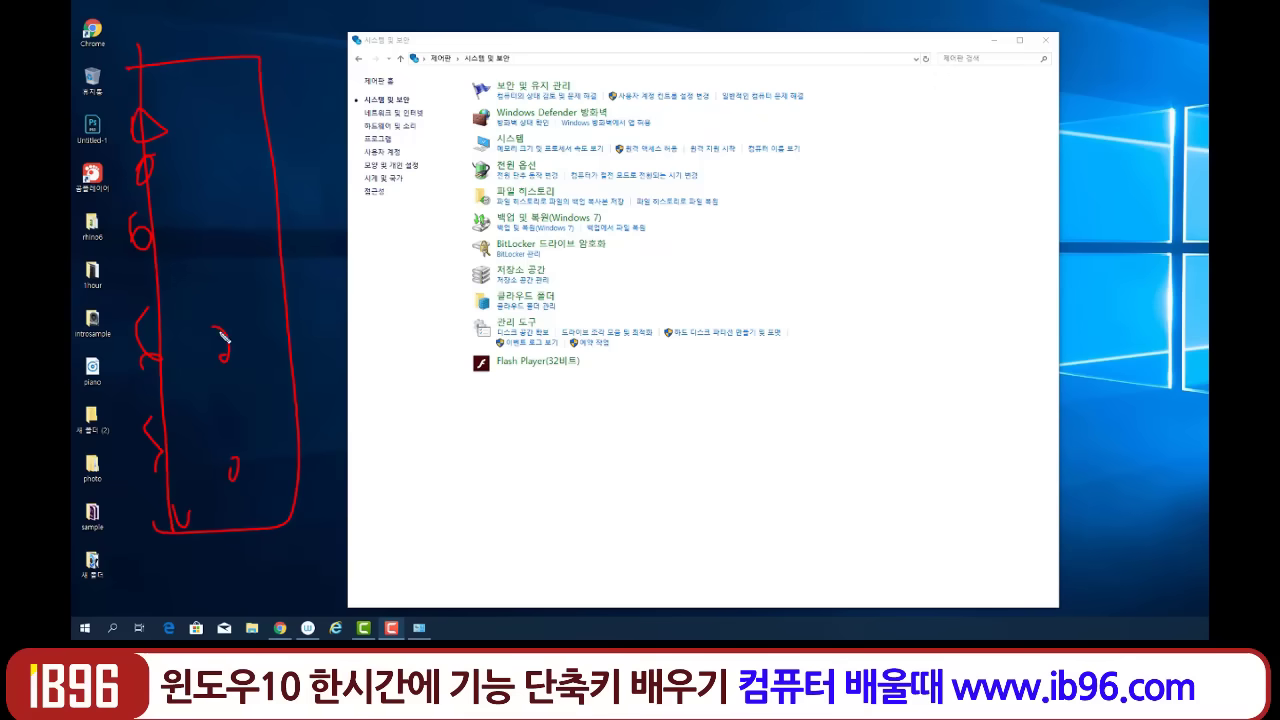
{"action": "left_click_drag", "start_coordinate": [211, 268], "coordinate": [215, 290]}
{"action": "left_click_drag", "start_coordinate": [208, 233], "coordinate": [214, 262]}
{"action": "left_click_drag", "start_coordinate": [207, 178], "coordinate": [215, 221]}
{"action": "left_click_drag", "start_coordinate": [207, 110], "coordinate": [220, 155]}
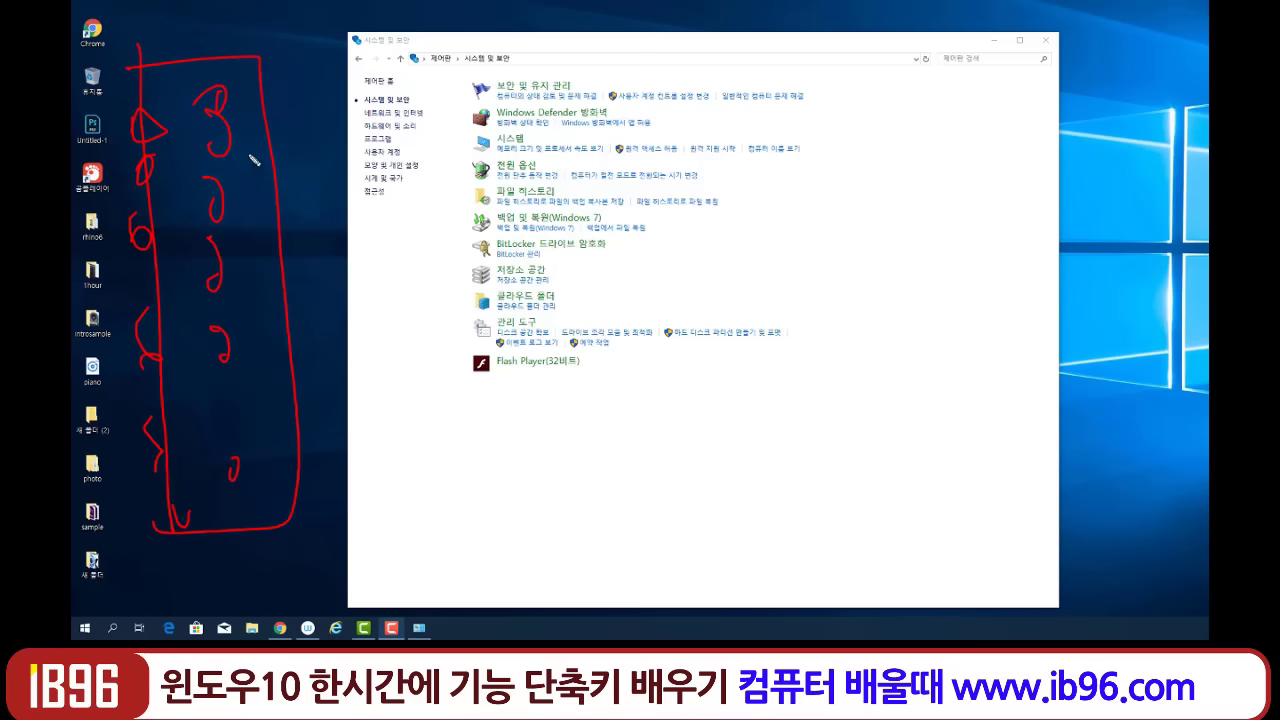
Circle the groups of sketched shapes in red to show them being gathered, and clear the annotations.
{"action": "mouse_move", "coordinate": [217, 87]}
{"action": "left_mouse_down"}
{"action": "mouse_move", "coordinate": [192, 185]}
{"action": "mouse_move", "coordinate": [186, 300]}
{"action": "left_mouse_up"}
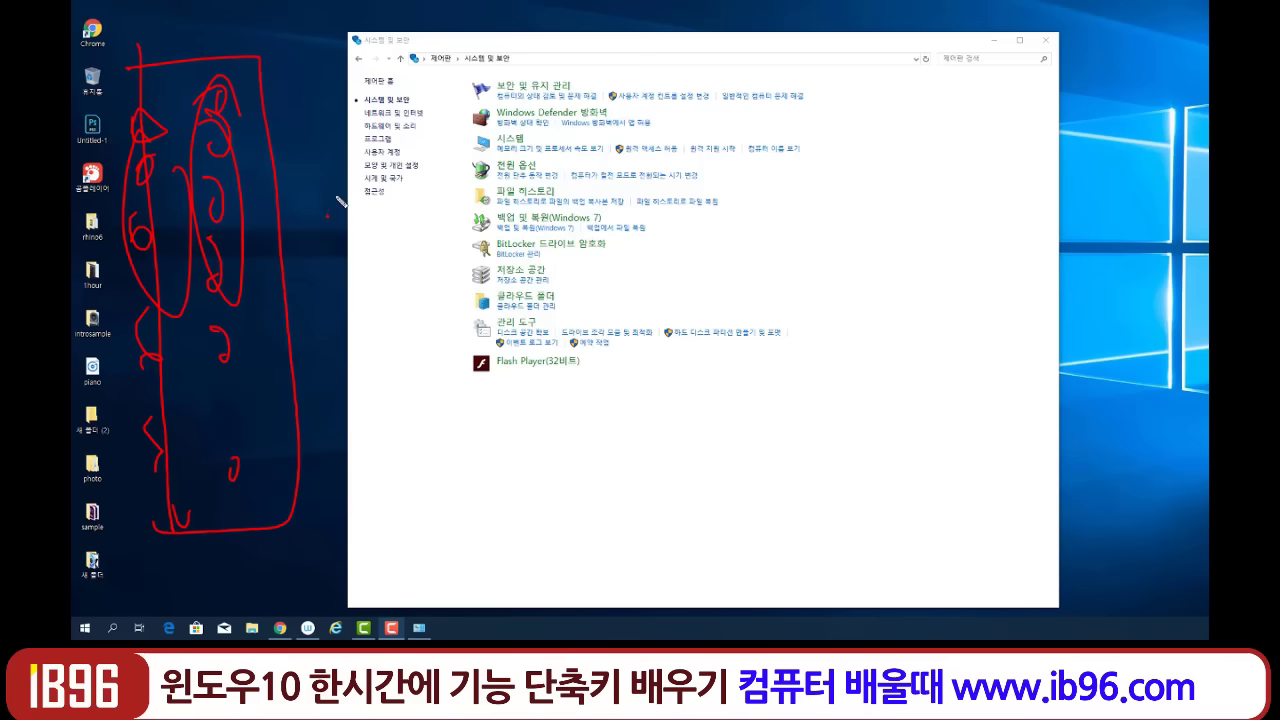
{"action": "left_click_drag", "start_coordinate": [330, 214], "coordinate": [352, 180]}
{"action": "left_click_drag", "start_coordinate": [220, 180], "coordinate": [214, 214]}
{"action": "mouse_move", "coordinate": [142, 28]}
{"action": "left_mouse_down"}
{"action": "mouse_move", "coordinate": [650, 21]}
{"action": "mouse_move", "coordinate": [657, 434]}
{"action": "mouse_move", "coordinate": [272, 488]}
{"action": "left_mouse_up"}
{"action": "key", "text": "Escape"}
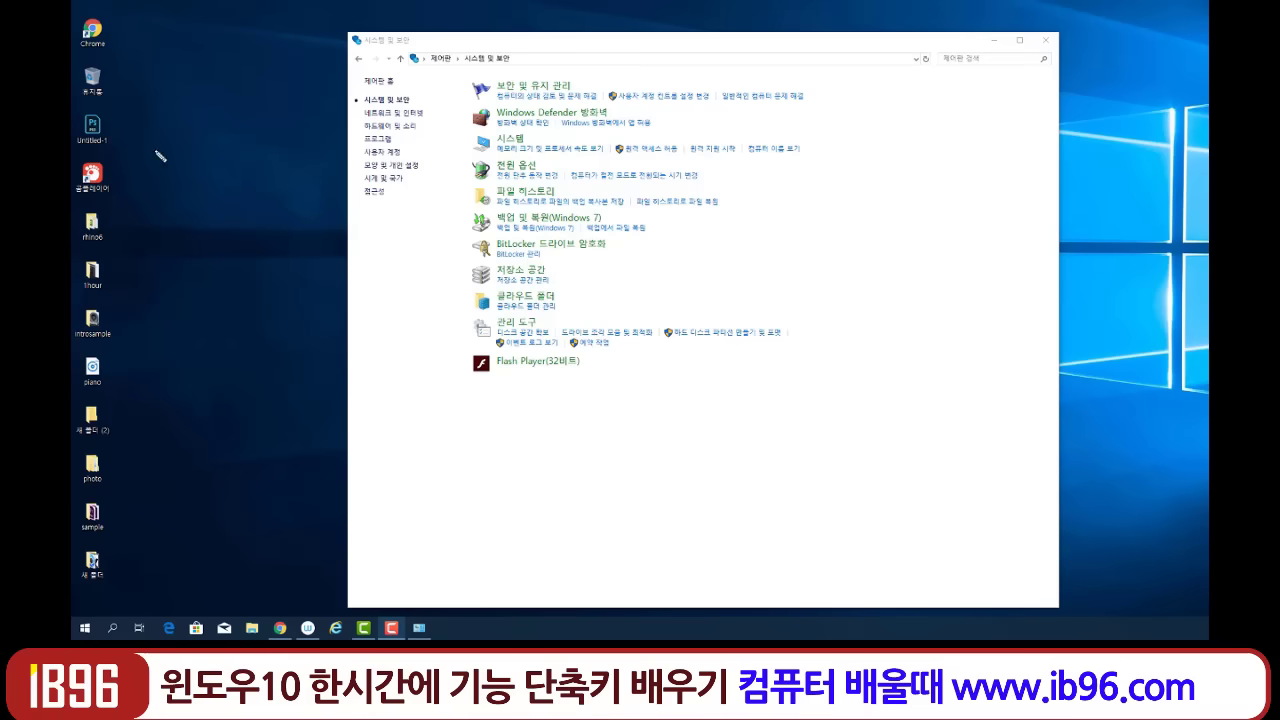
Outline the column of desktop icons in red, add a curved arrow, and circle the 새 폴더 (2) and photo folders.
{"action": "left_click_drag", "start_coordinate": [172, 114], "coordinate": [236, 120]}
{"action": "mouse_move", "coordinate": [82, 50]}
{"action": "left_mouse_down"}
{"action": "mouse_move", "coordinate": [112, 76]}
{"action": "mouse_move", "coordinate": [122, 376]}
{"action": "mouse_move", "coordinate": [104, 230]}
{"action": "left_mouse_up"}
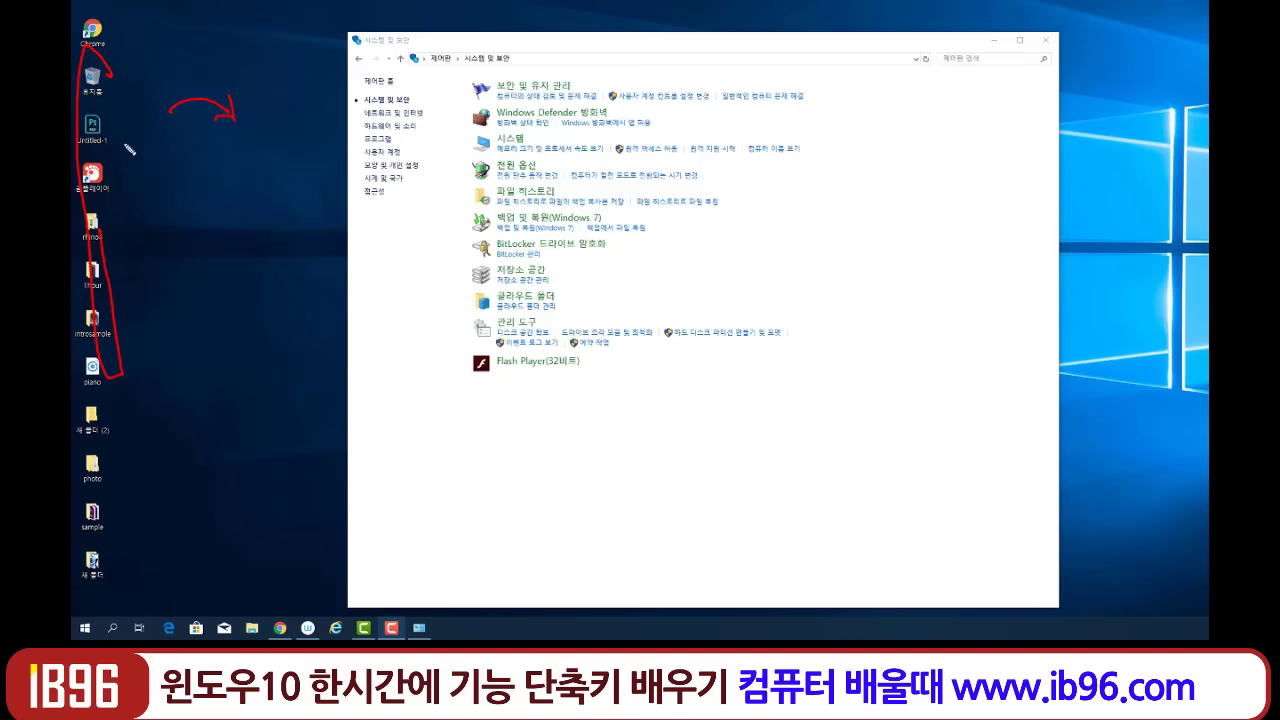
{"action": "left_click", "coordinate": [112, 110]}
{"action": "left_click", "coordinate": [120, 111]}
{"action": "mouse_move", "coordinate": [118, 412]}
{"action": "left_mouse_down"}
{"action": "mouse_move", "coordinate": [100, 436]}
{"action": "mouse_move", "coordinate": [86, 409]}
{"action": "mouse_move", "coordinate": [104, 465]}
{"action": "left_mouse_up"}
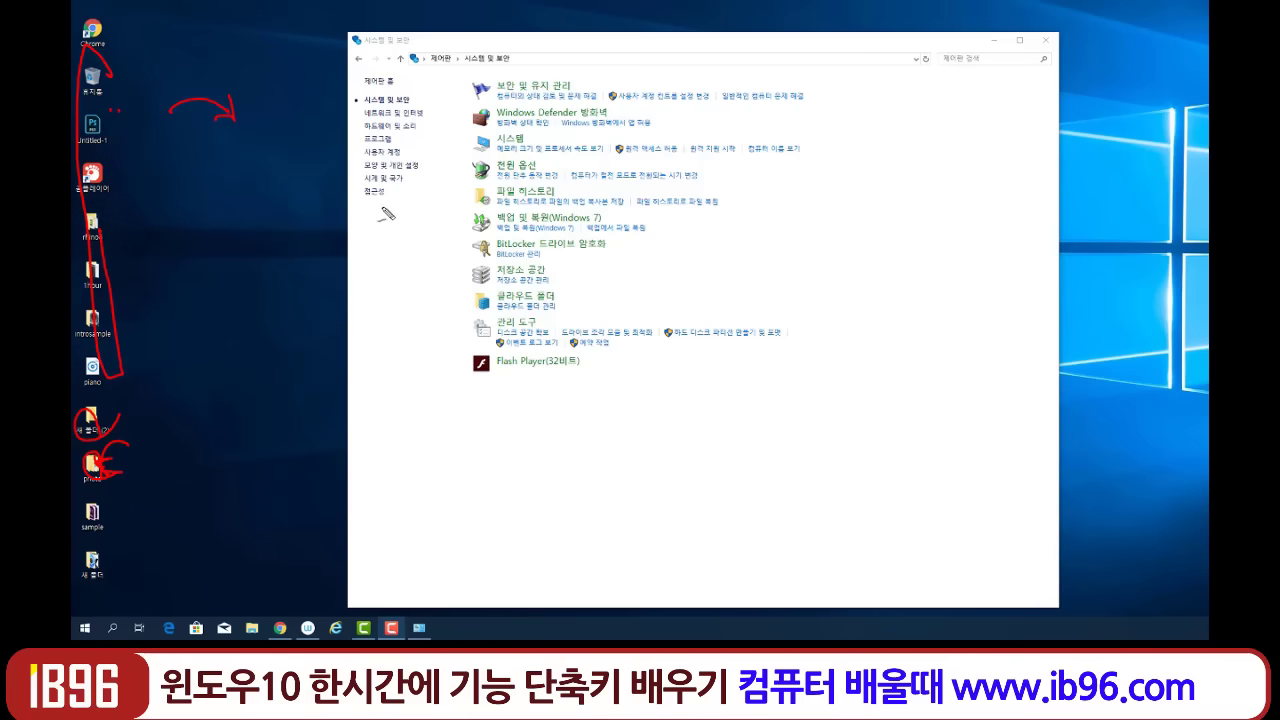
Write the drive letters C and D in red on the desktop, circle C, add circles around the letters, and clear the annotations.
{"action": "mouse_move", "coordinate": [242, 203]}
{"action": "left_mouse_down"}
{"action": "mouse_move", "coordinate": [241, 253]}
{"action": "mouse_move", "coordinate": [260, 212]}
{"action": "mouse_move", "coordinate": [277, 234]}
{"action": "left_mouse_up"}
{"action": "left_click", "coordinate": [241, 272]}
{"action": "left_click", "coordinate": [300, 205]}
{"action": "left_click", "coordinate": [301, 216]}
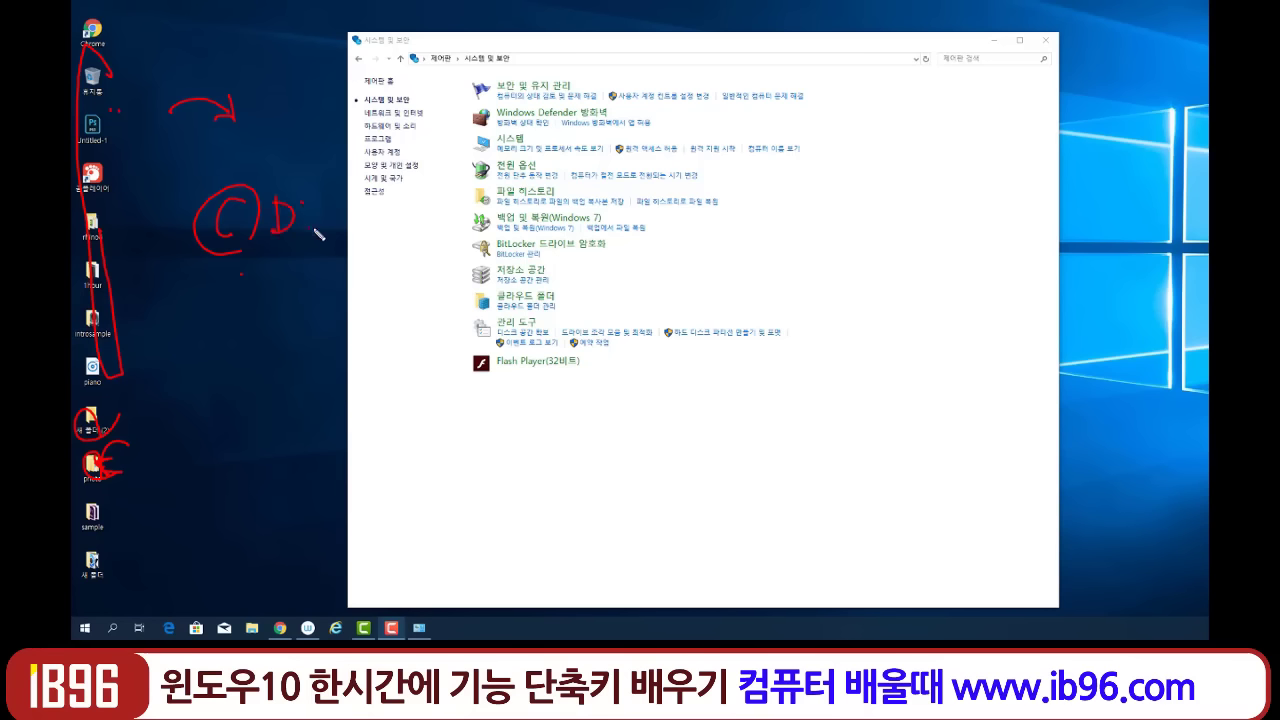
{"action": "mouse_move", "coordinate": [350, 170]}
{"action": "left_mouse_down"}
{"action": "mouse_move", "coordinate": [370, 228]}
{"action": "mouse_move", "coordinate": [335, 225]}
{"action": "mouse_move", "coordinate": [380, 192]}
{"action": "left_mouse_up"}
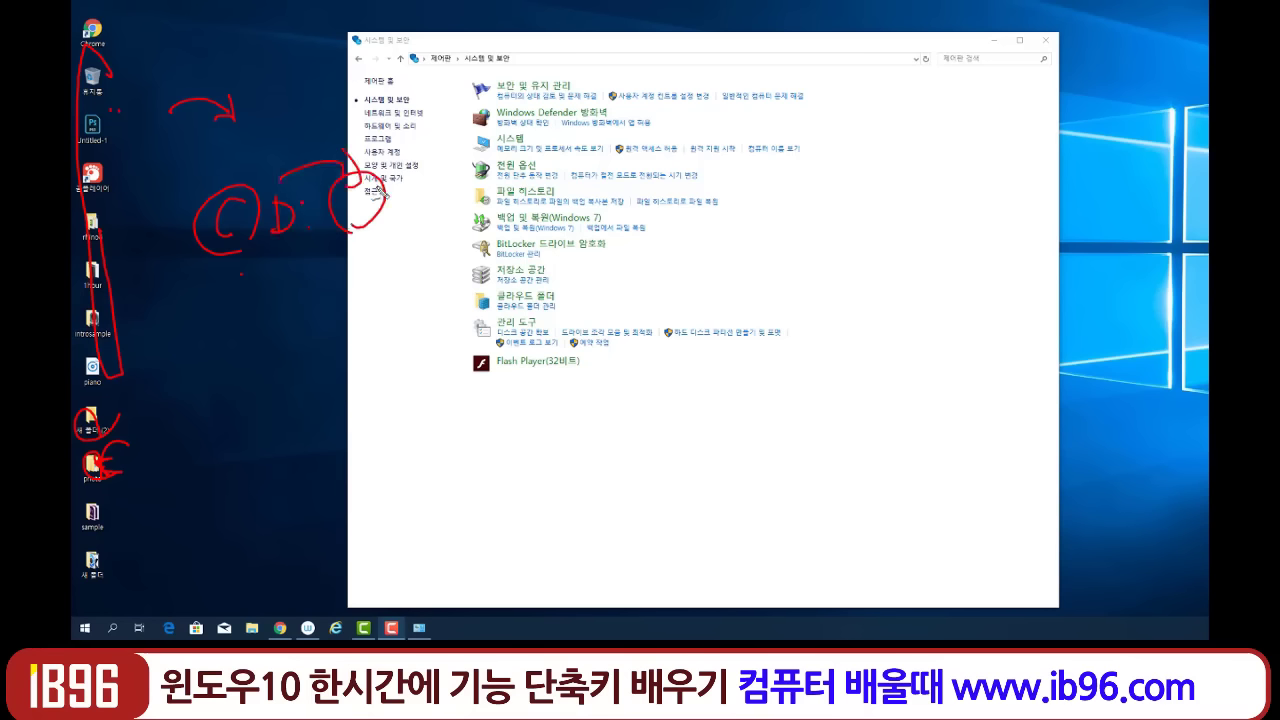
{"action": "mouse_move", "coordinate": [198, 124]}
{"action": "left_mouse_down"}
{"action": "mouse_move", "coordinate": [200, 178]}
{"action": "mouse_move", "coordinate": [198, 128]}
{"action": "left_mouse_up"}
{"action": "left_click_drag", "start_coordinate": [186, 208], "coordinate": [183, 246]}
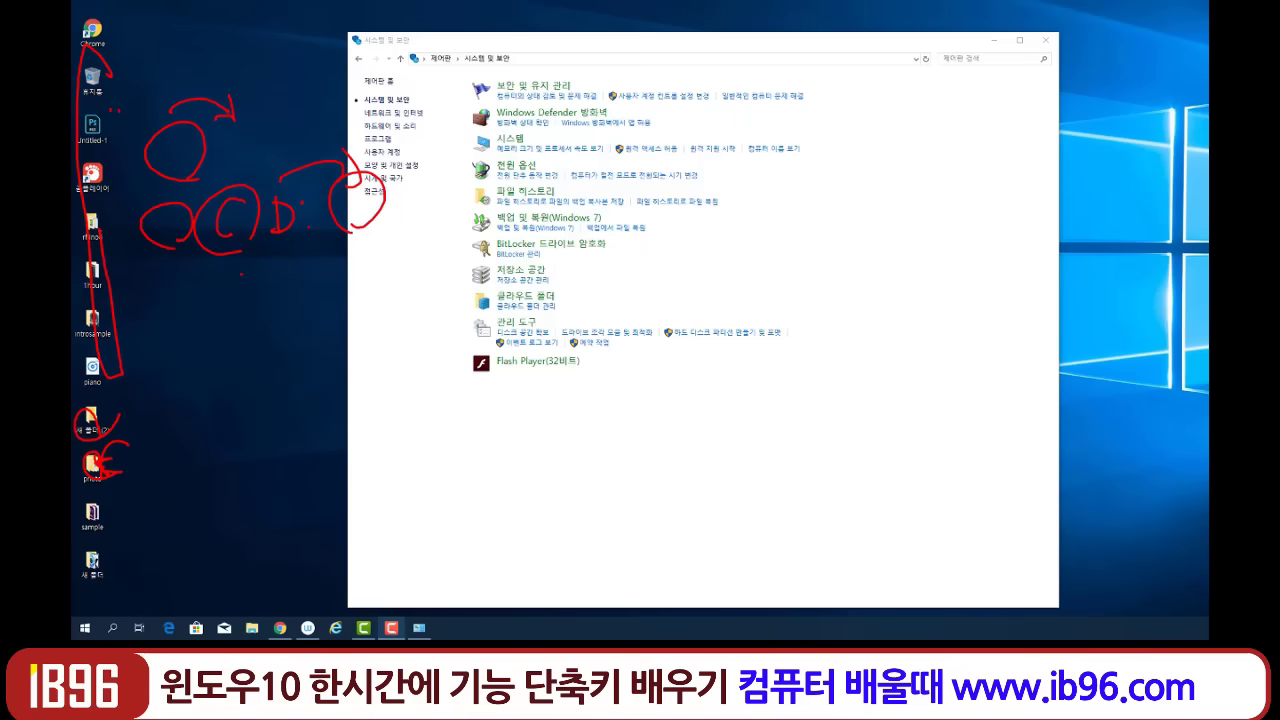
{"action": "key", "text": "Escape"}
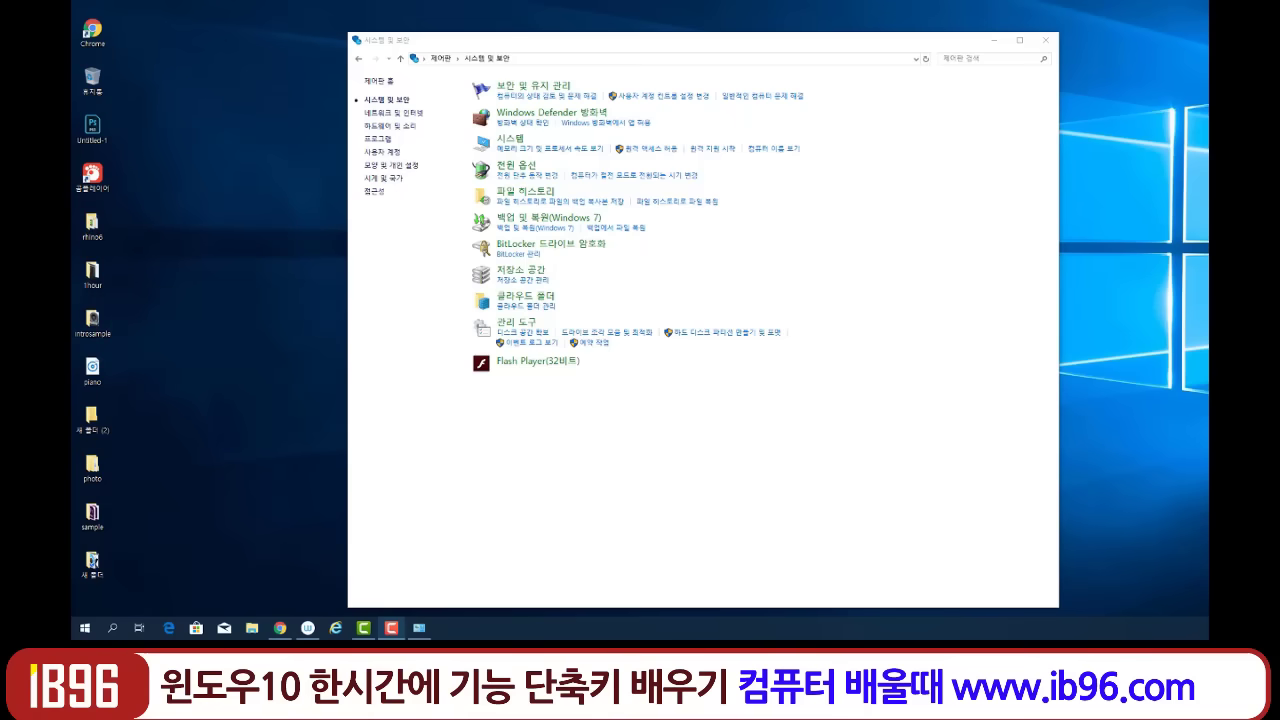
Open 디스크 공간 확보 under 관리 도구 and move its drive selection dialog away from the middle of the category list.
{"action": "left_click", "coordinate": [537, 334]}
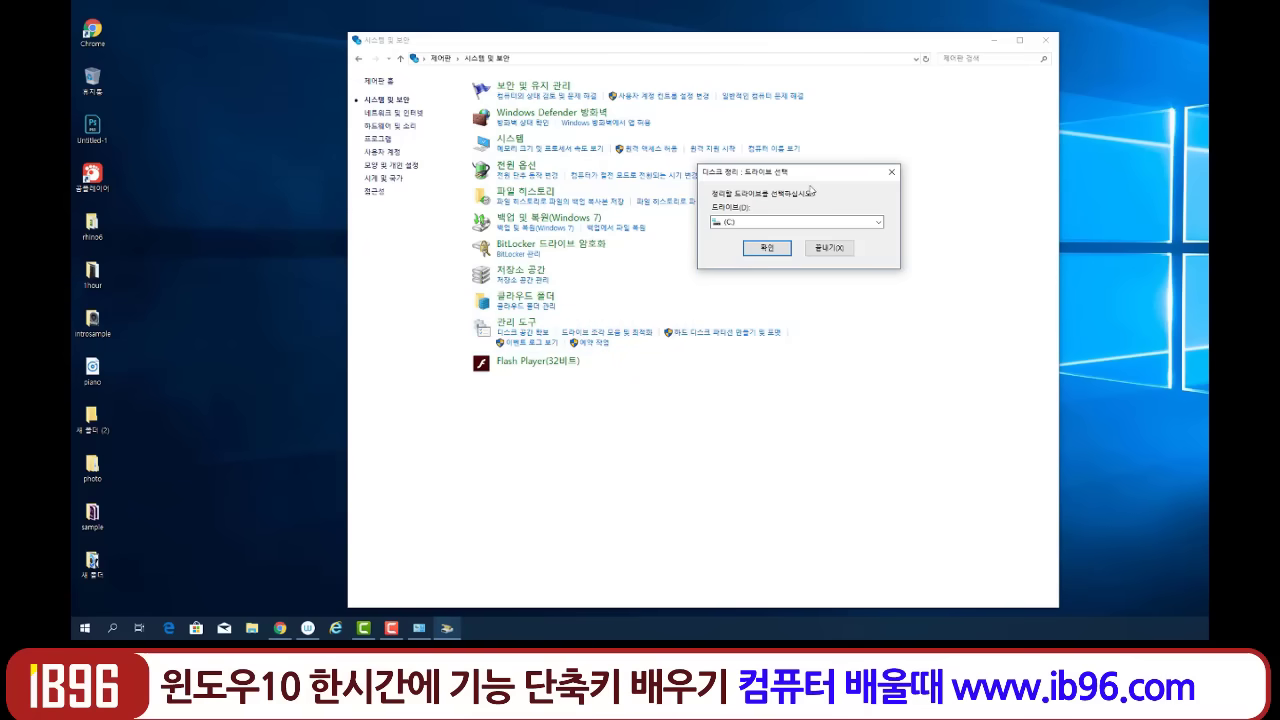
{"action": "left_click_drag", "start_coordinate": [818, 177], "coordinate": [446, 106]}
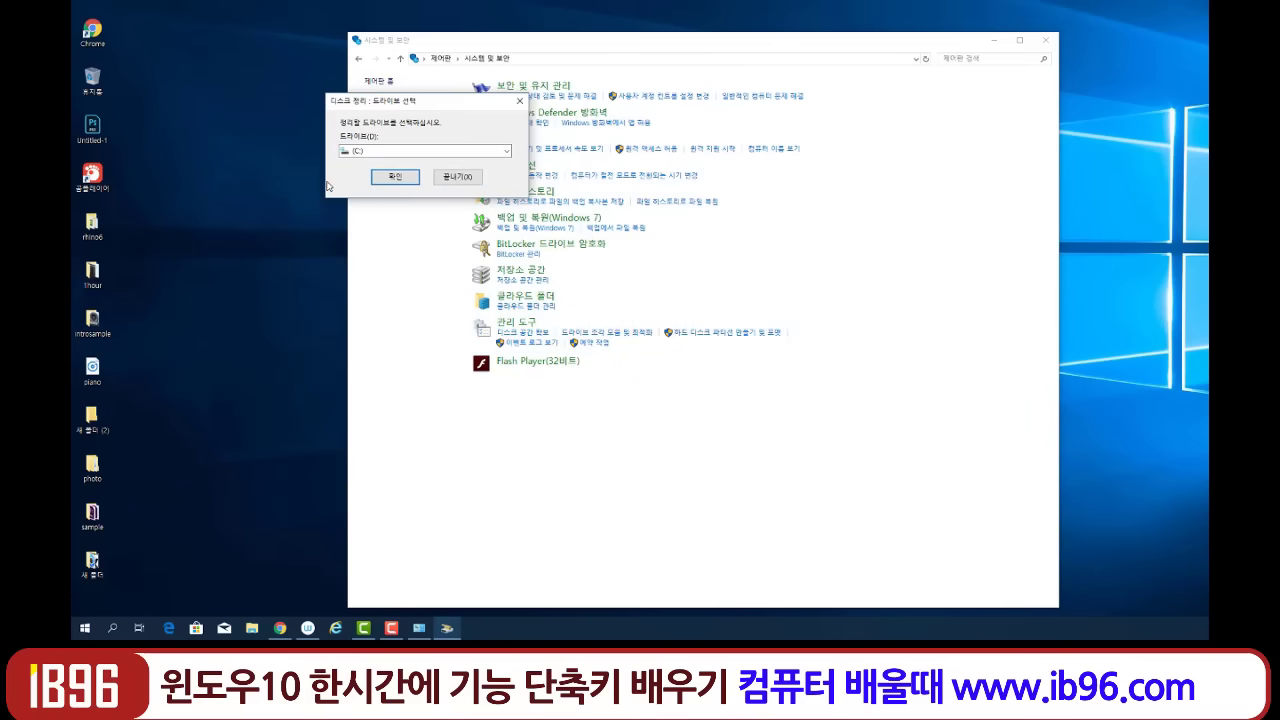
Draw a cyan disk outline over the 시스템 및 보안 window with a red arm, dashed red rings and scribbled data blocks.
{"action": "key", "text": "ctrl+2"}
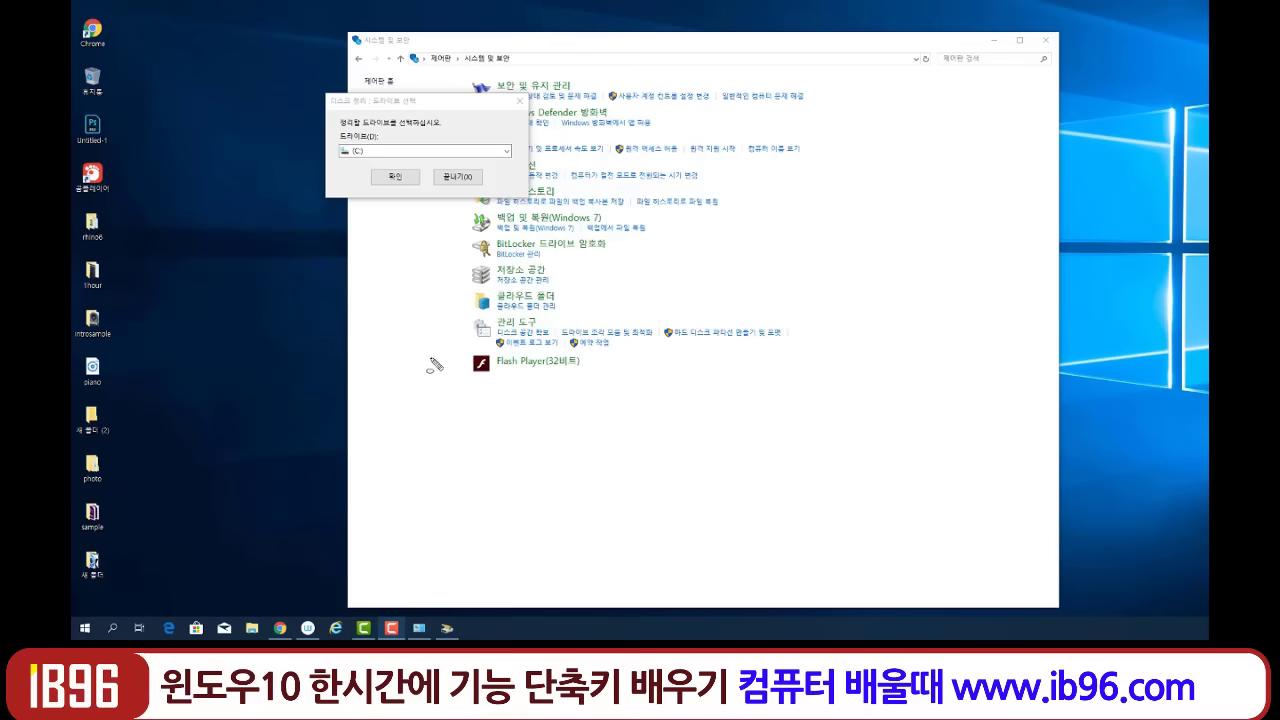
{"action": "mouse_move", "coordinate": [752, 174]}
{"action": "left_mouse_down"}
{"action": "mouse_move", "coordinate": [923, 352]}
{"action": "mouse_move", "coordinate": [923, 334]}
{"action": "left_mouse_up"}
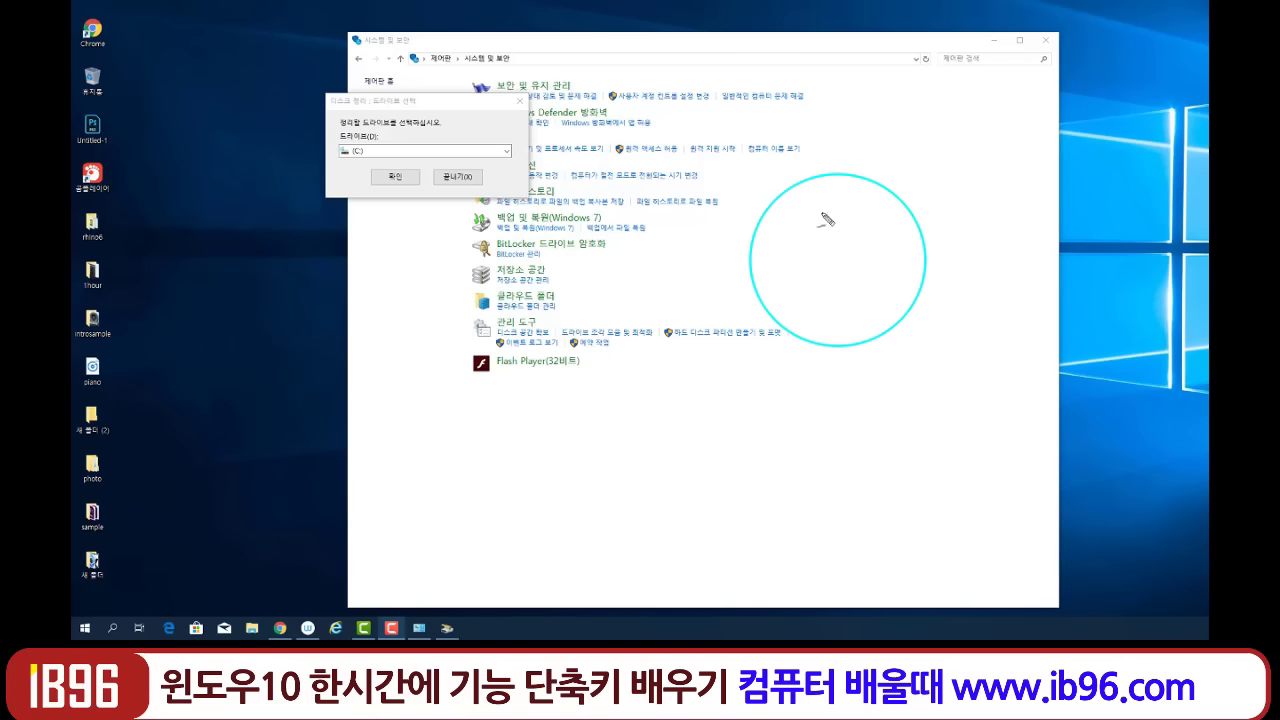
{"action": "mouse_move", "coordinate": [893, 157]}
{"action": "left_mouse_down"}
{"action": "mouse_move", "coordinate": [918, 212]}
{"action": "mouse_move", "coordinate": [892, 252]}
{"action": "left_mouse_up"}
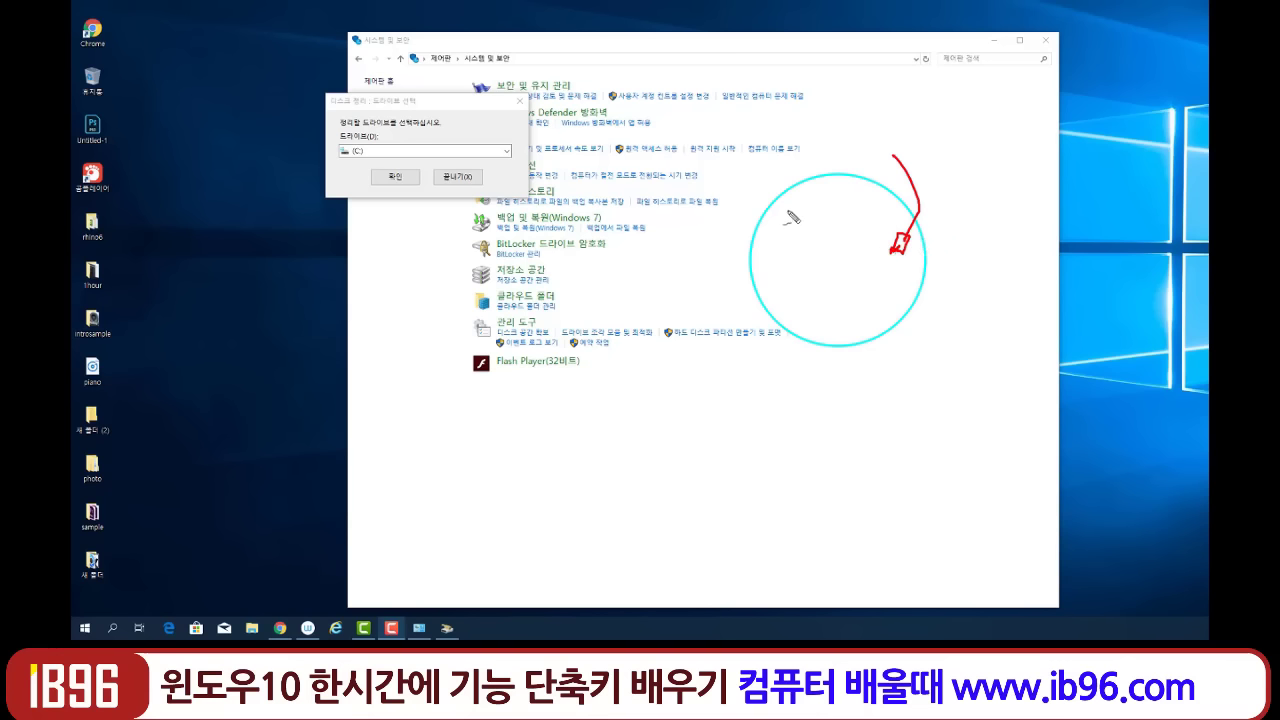
{"action": "mouse_move", "coordinate": [795, 213]}
{"action": "left_mouse_down"}
{"action": "mouse_move", "coordinate": [828, 193]}
{"action": "mouse_move", "coordinate": [894, 214]}
{"action": "mouse_move", "coordinate": [898, 297]}
{"action": "mouse_move", "coordinate": [855, 337]}
{"action": "mouse_move", "coordinate": [786, 290]}
{"action": "mouse_move", "coordinate": [824, 224]}
{"action": "mouse_move", "coordinate": [886, 280]}
{"action": "mouse_move", "coordinate": [825, 278]}
{"action": "mouse_move", "coordinate": [872, 265]}
{"action": "mouse_move", "coordinate": [842, 282]}
{"action": "mouse_move", "coordinate": [853, 270]}
{"action": "left_mouse_up"}
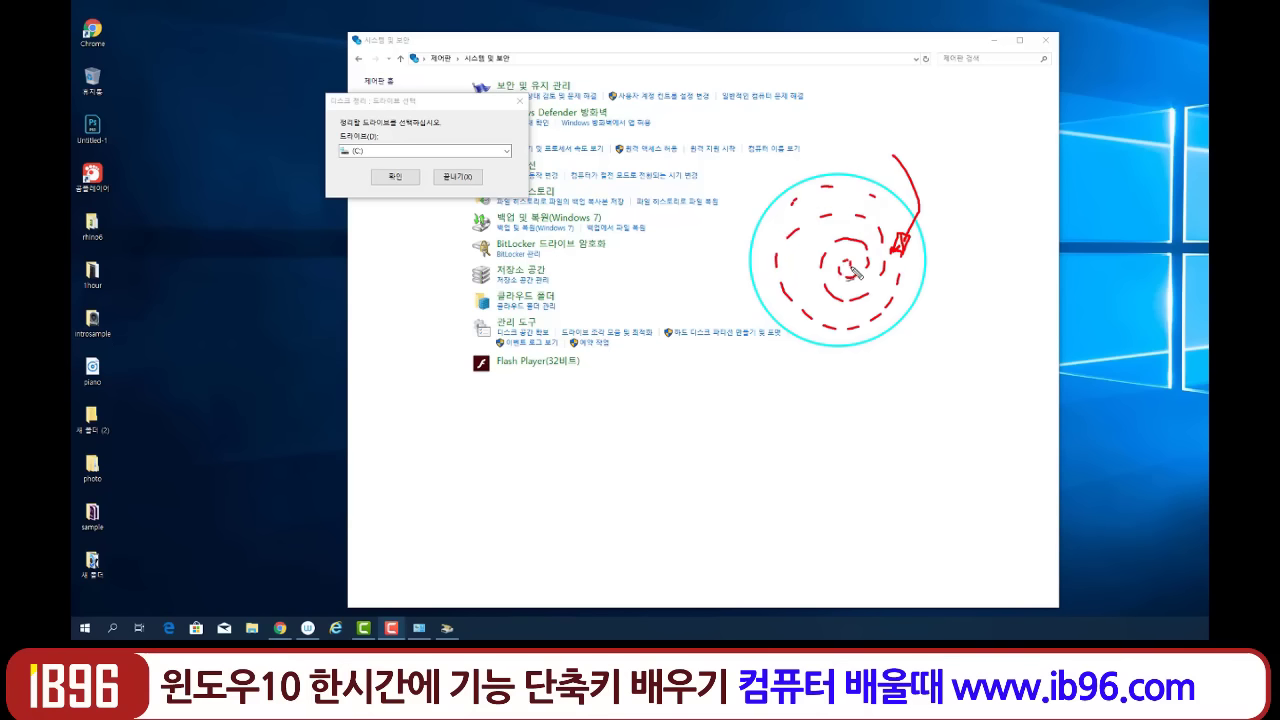
{"action": "mouse_move", "coordinate": [787, 241]}
{"action": "left_mouse_down"}
{"action": "mouse_move", "coordinate": [830, 215]}
{"action": "mouse_move", "coordinate": [810, 236]}
{"action": "mouse_move", "coordinate": [836, 228]}
{"action": "mouse_move", "coordinate": [815, 212]}
{"action": "mouse_move", "coordinate": [828, 234]}
{"action": "mouse_move", "coordinate": [880, 218]}
{"action": "mouse_move", "coordinate": [848, 222]}
{"action": "mouse_move", "coordinate": [880, 210]}
{"action": "mouse_move", "coordinate": [830, 206]}
{"action": "mouse_move", "coordinate": [878, 190]}
{"action": "mouse_move", "coordinate": [855, 181]}
{"action": "mouse_move", "coordinate": [820, 248]}
{"action": "mouse_move", "coordinate": [780, 254]}
{"action": "mouse_move", "coordinate": [797, 288]}
{"action": "mouse_move", "coordinate": [830, 231]}
{"action": "mouse_move", "coordinate": [818, 238]}
{"action": "mouse_move", "coordinate": [852, 240]}
{"action": "mouse_move", "coordinate": [803, 218]}
{"action": "left_mouse_up"}
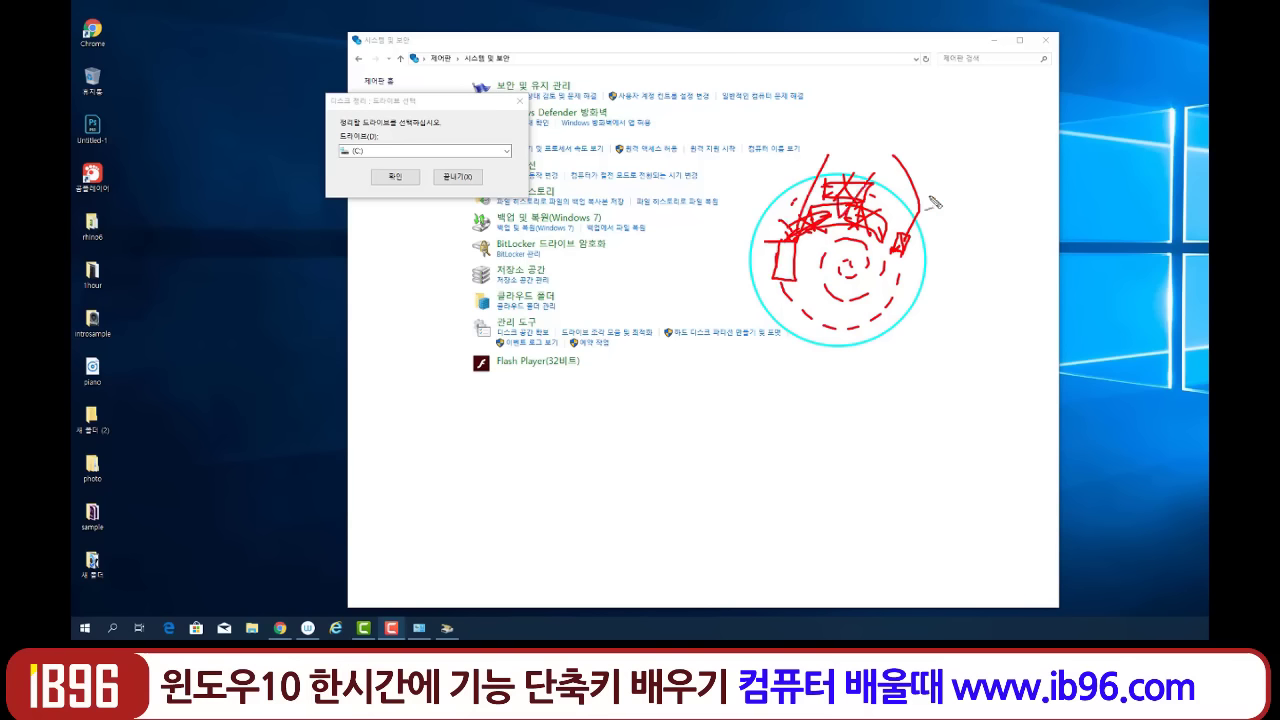
Add red marks and an outer arc around the disk diagram, and sketch two boxes with a circle between them beneath it.
{"action": "left_click_drag", "start_coordinate": [888, 232], "coordinate": [935, 211]}
{"action": "mouse_move", "coordinate": [906, 266]}
{"action": "left_mouse_down"}
{"action": "mouse_move", "coordinate": [918, 292]}
{"action": "mouse_move", "coordinate": [868, 332]}
{"action": "left_mouse_up"}
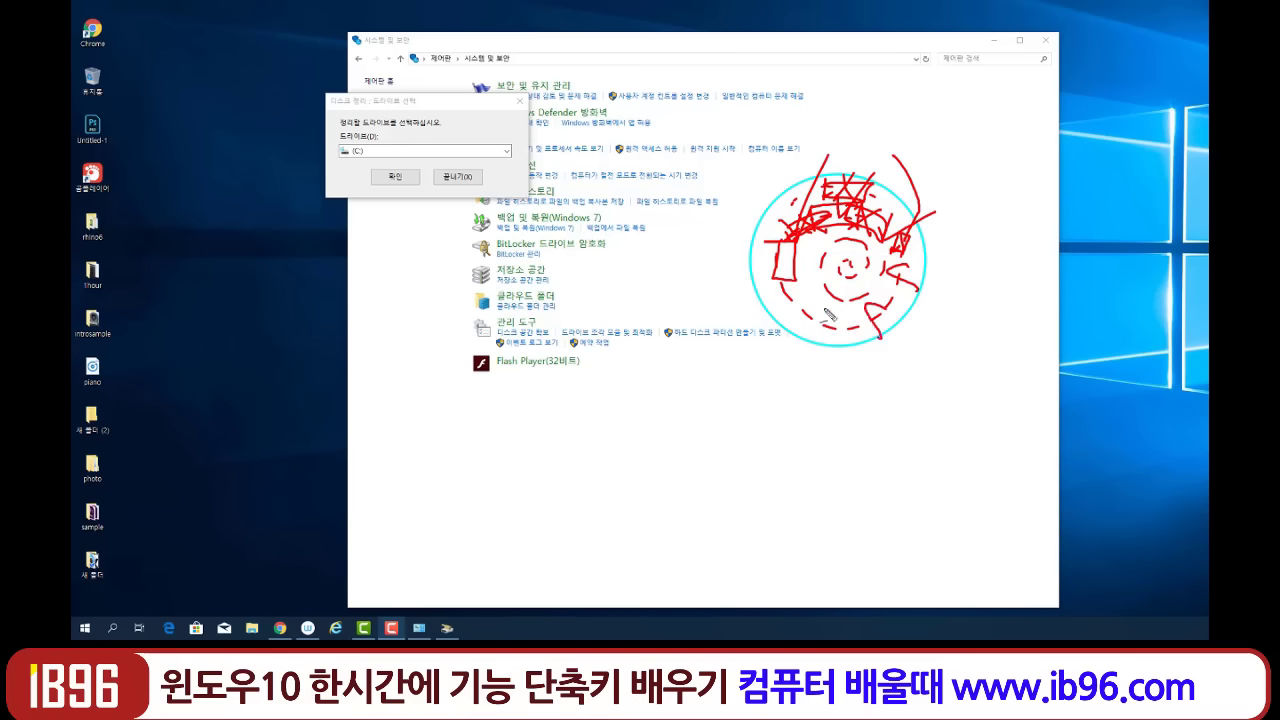
{"action": "mouse_move", "coordinate": [784, 338]}
{"action": "left_mouse_down"}
{"action": "mouse_move", "coordinate": [745, 290]}
{"action": "mouse_move", "coordinate": [905, 342]}
{"action": "left_mouse_up"}
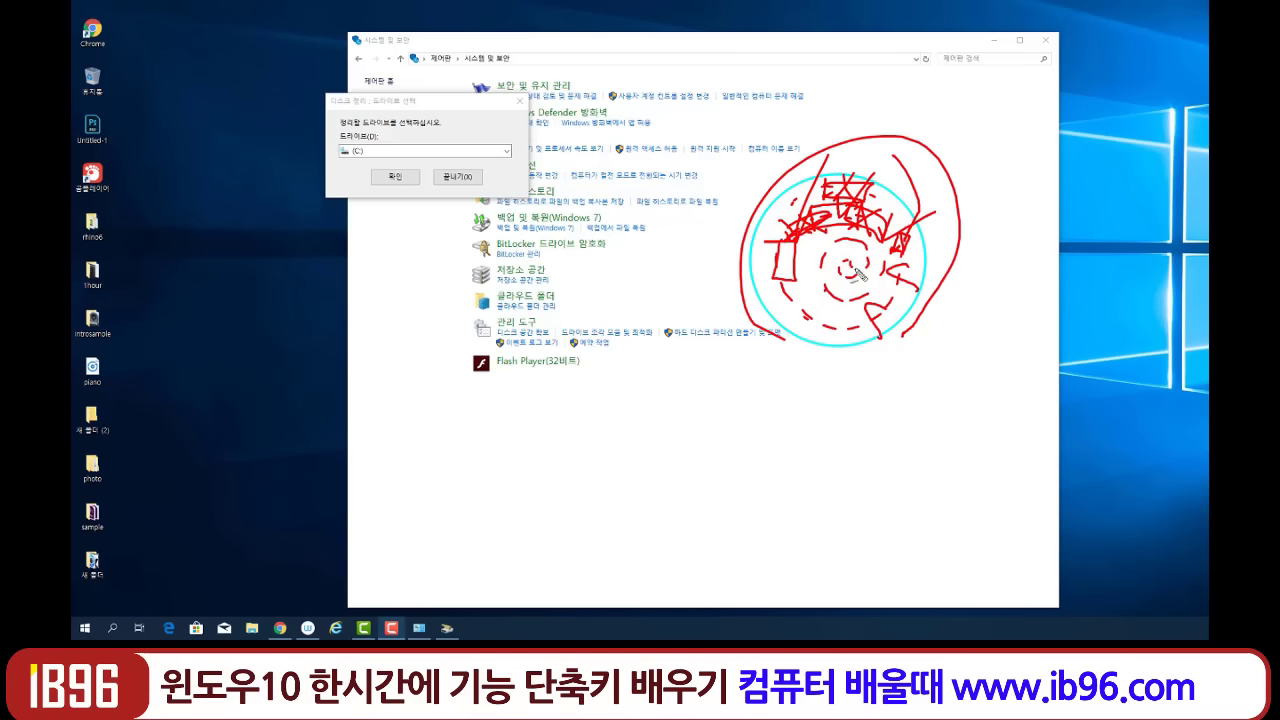
{"action": "left_click_drag", "start_coordinate": [812, 222], "coordinate": [790, 198]}
{"action": "mouse_move", "coordinate": [597, 405]}
{"action": "left_mouse_down"}
{"action": "mouse_move", "coordinate": [670, 368]}
{"action": "mouse_move", "coordinate": [596, 410]}
{"action": "mouse_move", "coordinate": [645, 435]}
{"action": "left_mouse_up"}
{"action": "mouse_move", "coordinate": [786, 376]}
{"action": "left_mouse_down"}
{"action": "mouse_move", "coordinate": [790, 430]}
{"action": "mouse_move", "coordinate": [752, 400]}
{"action": "mouse_move", "coordinate": [726, 411]}
{"action": "left_mouse_up"}
{"action": "left_click", "coordinate": [703, 410]}
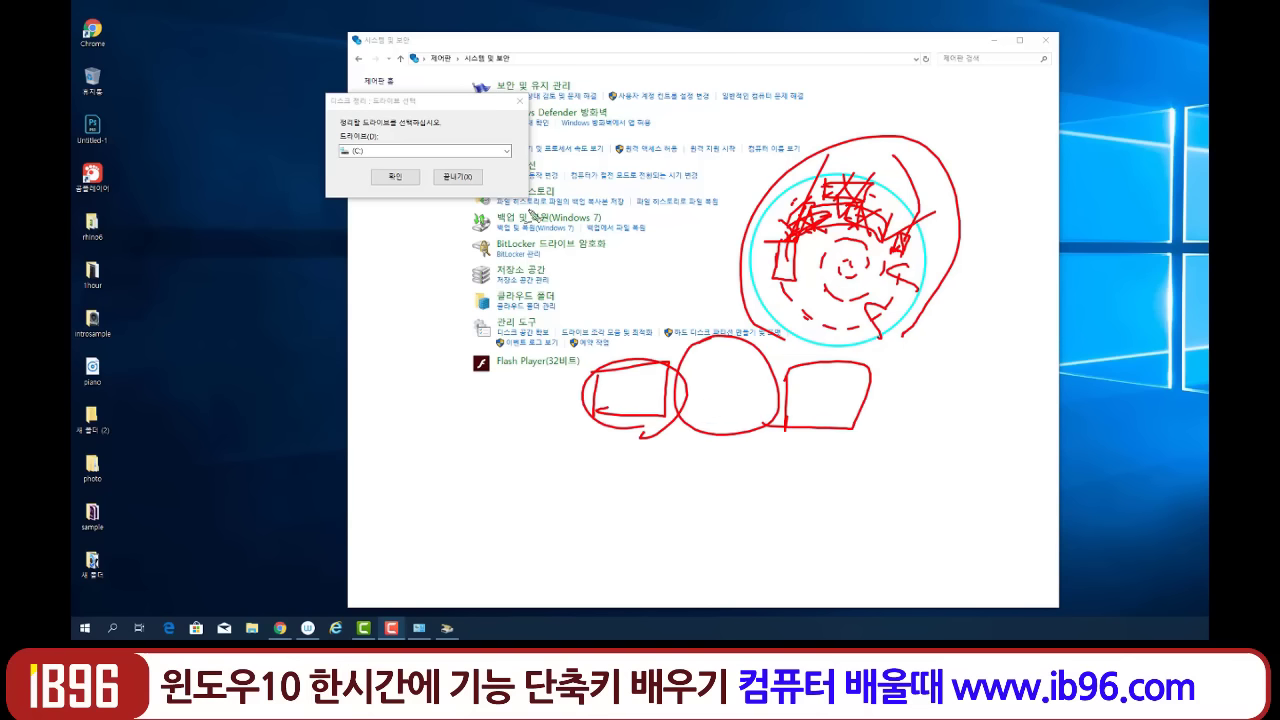
Mark the 디스크 정리 title, circle and underline the 확인 option in red, and clear the annotations.
{"action": "mouse_move", "coordinate": [322, 106]}
{"action": "left_mouse_down"}
{"action": "mouse_move", "coordinate": [378, 104]}
{"action": "mouse_move", "coordinate": [332, 84]}
{"action": "mouse_move", "coordinate": [320, 108]}
{"action": "left_mouse_up"}
{"action": "mouse_move", "coordinate": [418, 202]}
{"action": "left_mouse_down"}
{"action": "mouse_move", "coordinate": [410, 150]}
{"action": "mouse_move", "coordinate": [435, 159]}
{"action": "left_mouse_up"}
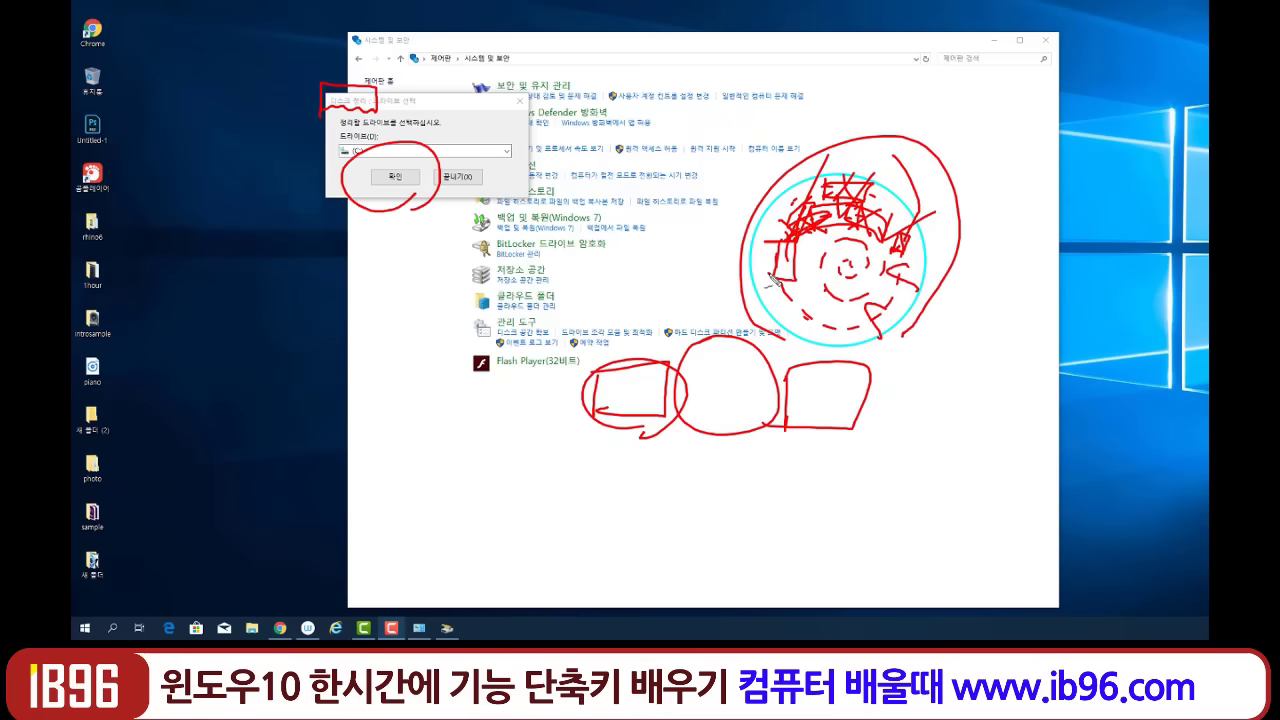
{"action": "mouse_move", "coordinate": [768, 277]}
{"action": "left_mouse_down"}
{"action": "mouse_move", "coordinate": [780, 258]}
{"action": "mouse_move", "coordinate": [770, 276]}
{"action": "left_mouse_up"}
{"action": "left_click_drag", "start_coordinate": [364, 206], "coordinate": [462, 200]}
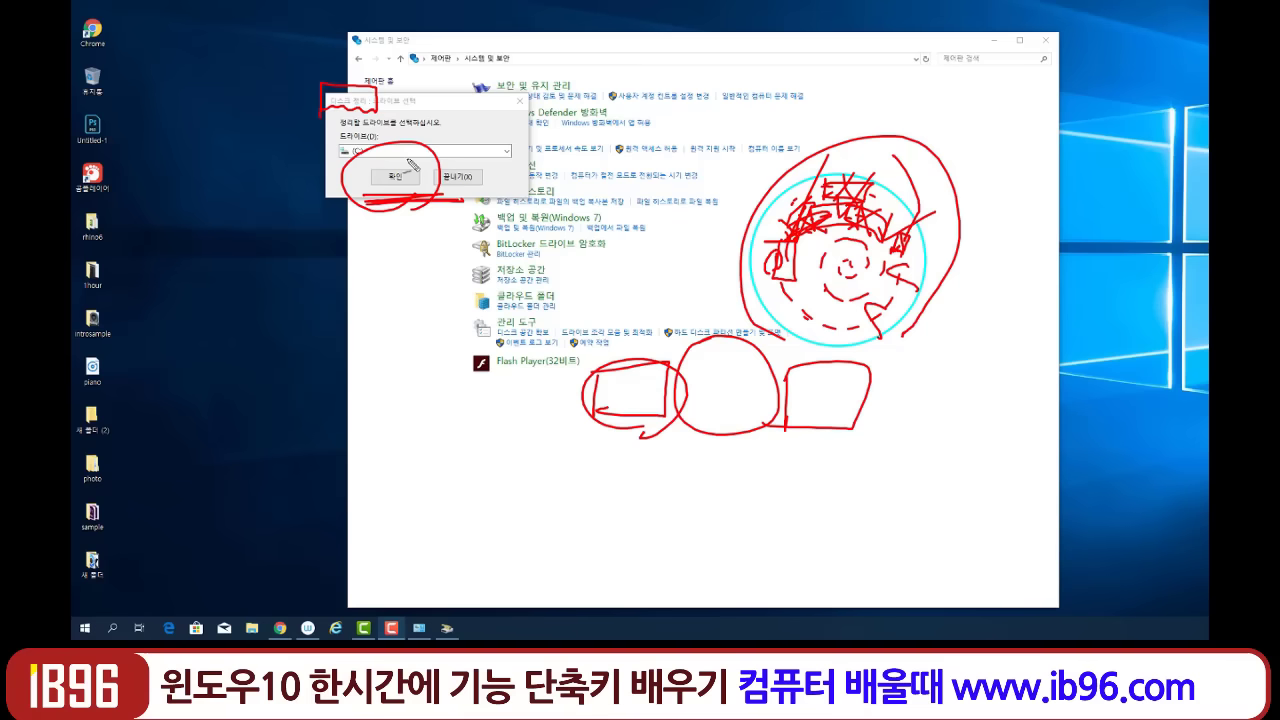
{"action": "key", "text": "Escape"}
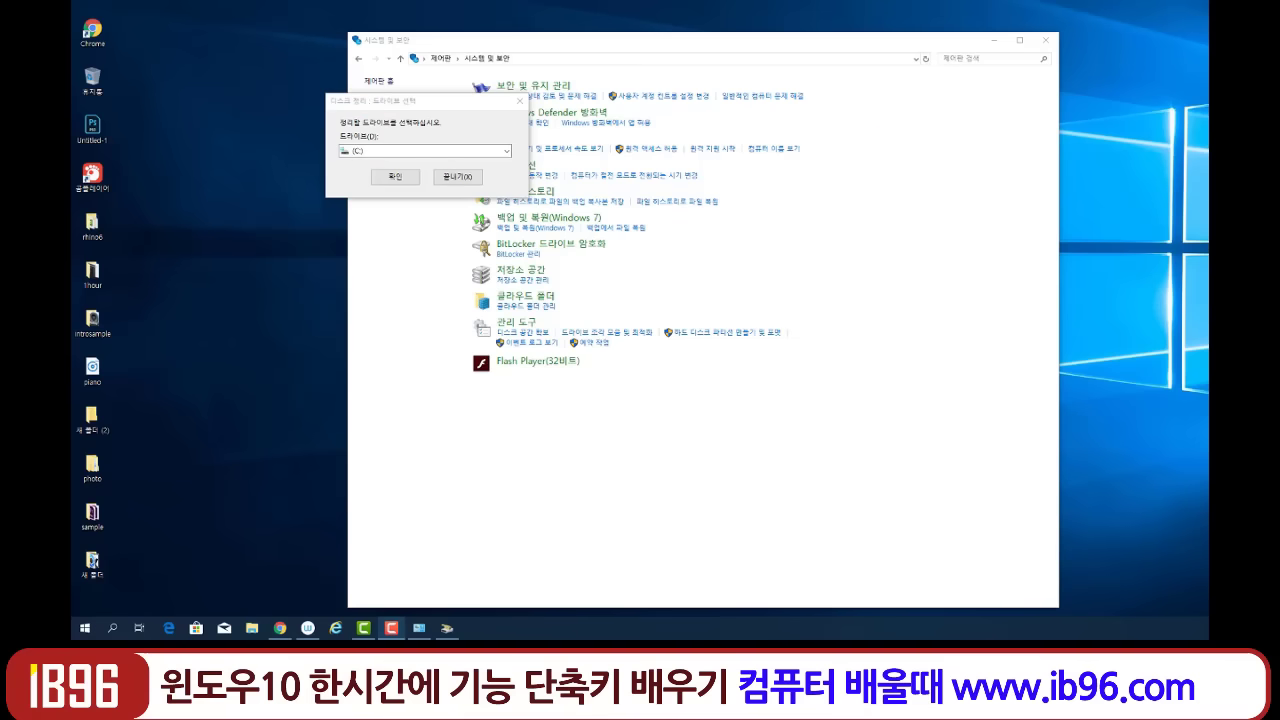
Scan drive C: with 디스크 정리, examine 임시 인터넷 파일 and the other deletable file categories, and cancel without cleaning.
{"action": "left_click", "coordinate": [383, 183]}
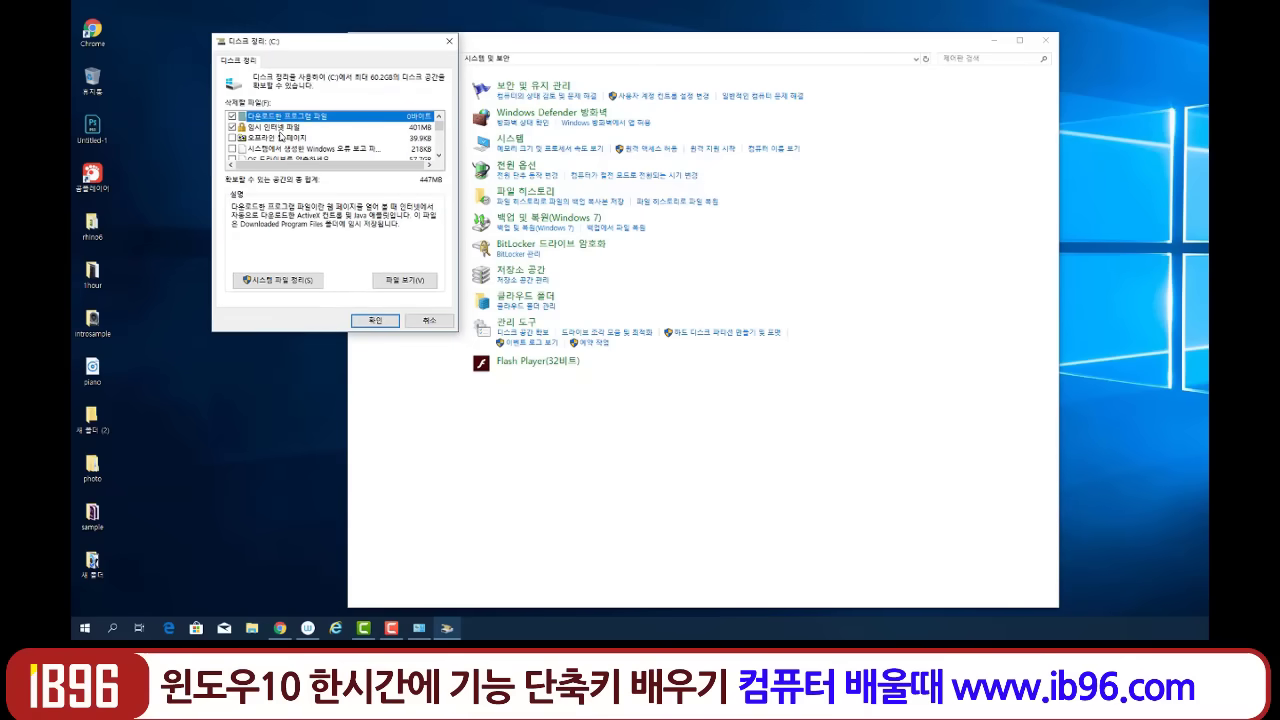
{"action": "left_click", "coordinate": [283, 128]}
{"action": "scroll", "coordinate": [323, 145], "scroll_direction": "down", "scroll_amount": 1}
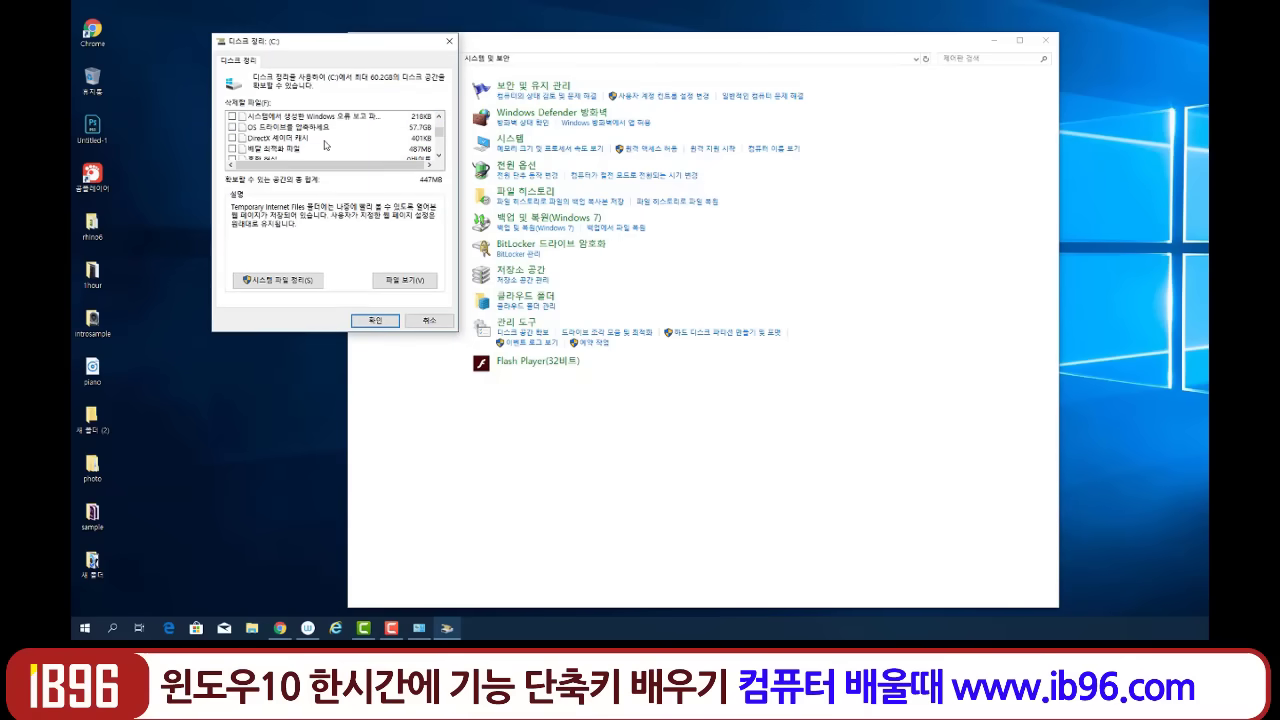
{"action": "scroll", "coordinate": [312, 132], "scroll_direction": "down", "scroll_amount": 2}
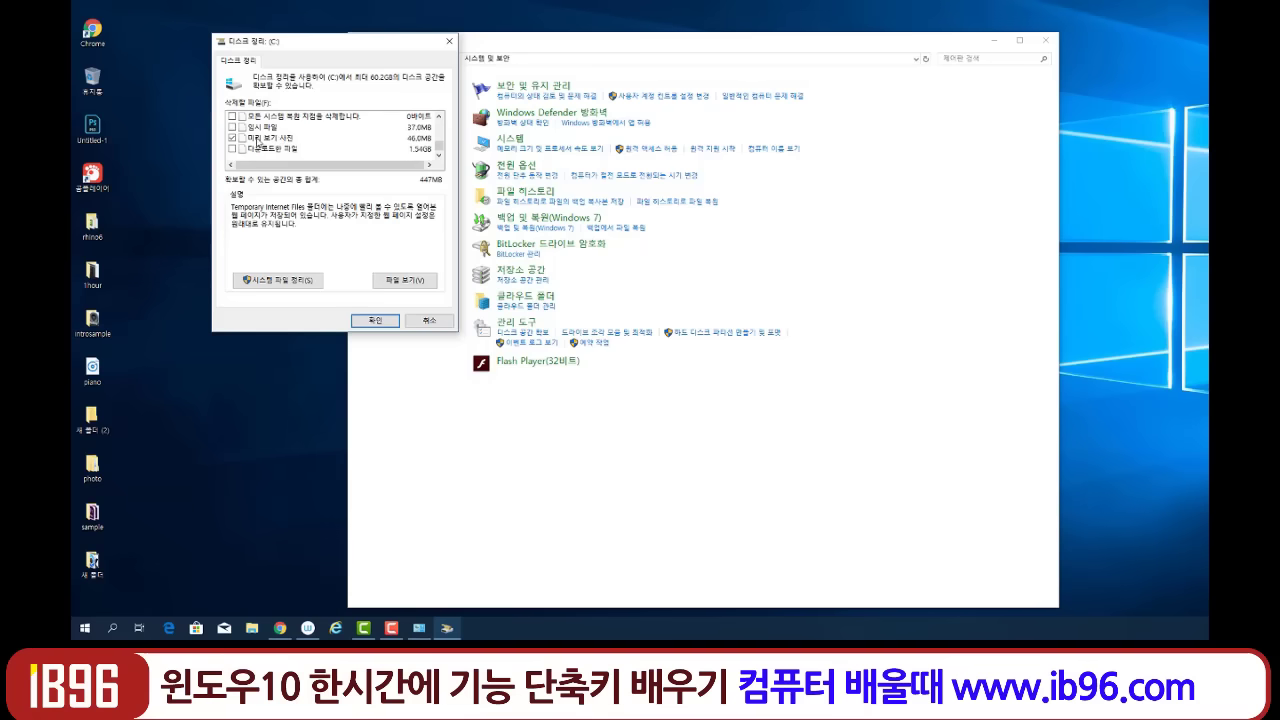
{"action": "scroll", "coordinate": [316, 148], "scroll_direction": "up", "scroll_amount": 3}
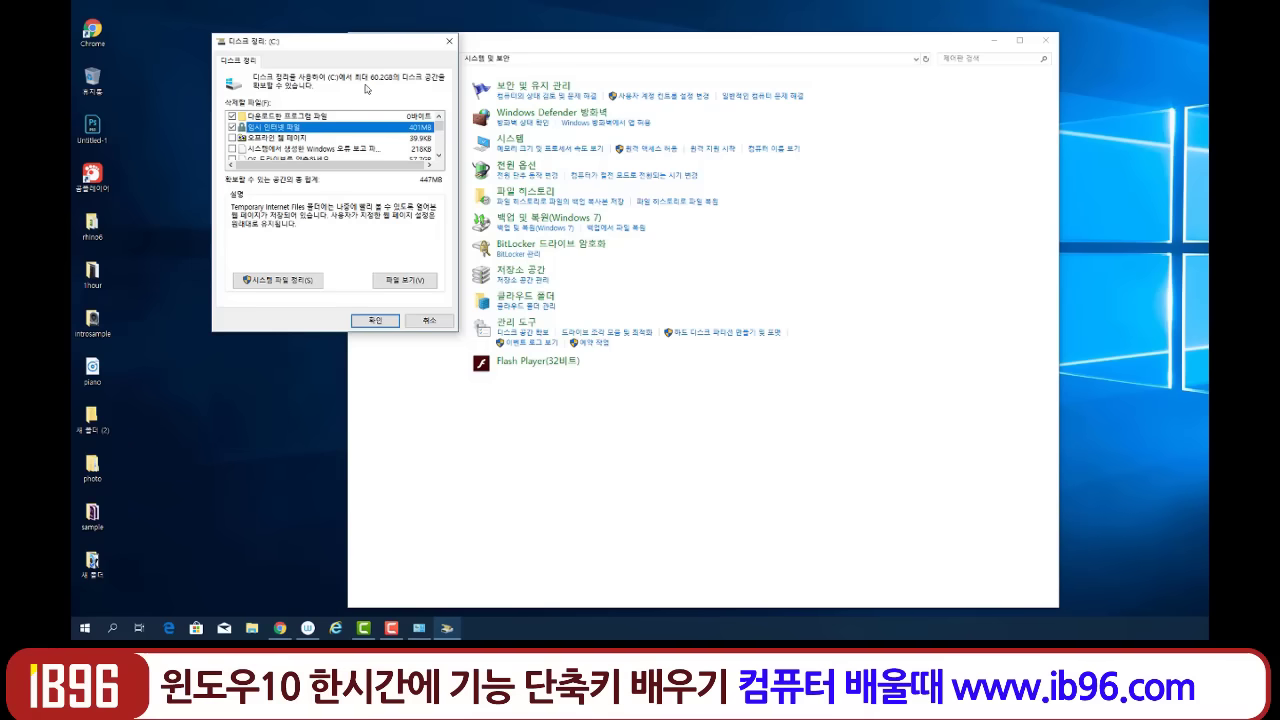
{"action": "scroll", "coordinate": [320, 132], "scroll_direction": "down", "scroll_amount": 3}
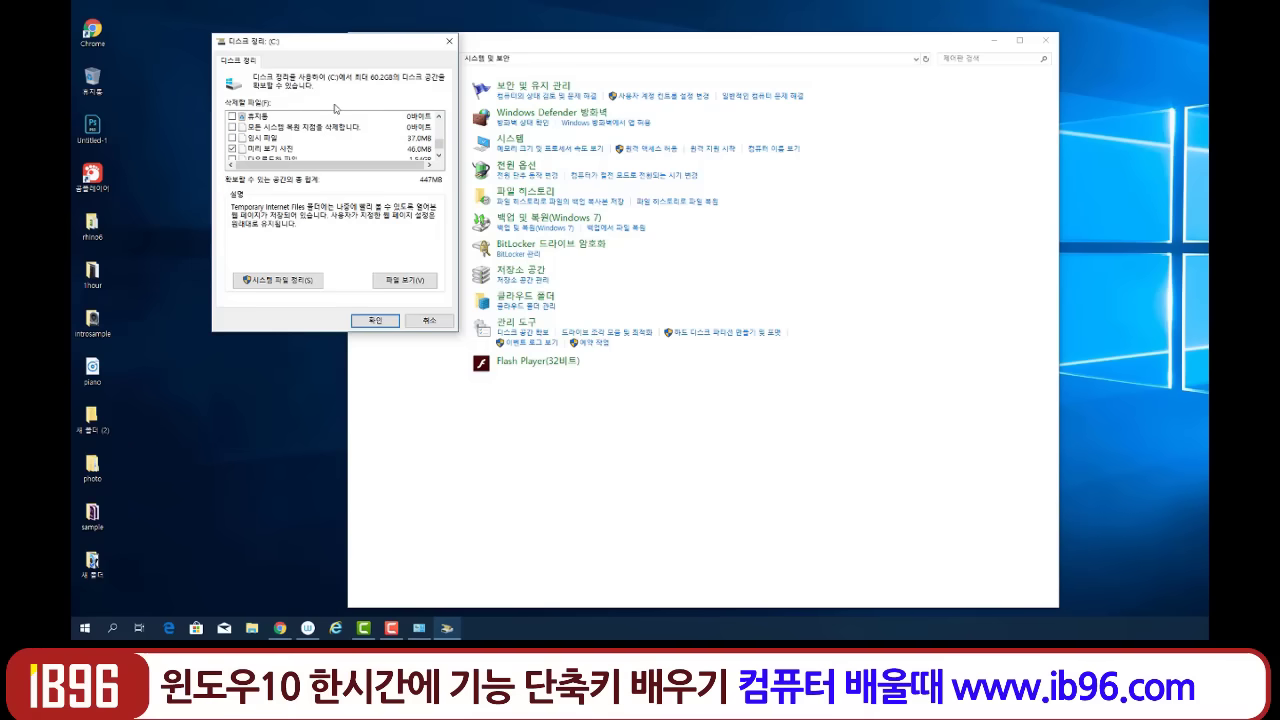
{"action": "left_click", "coordinate": [430, 321]}
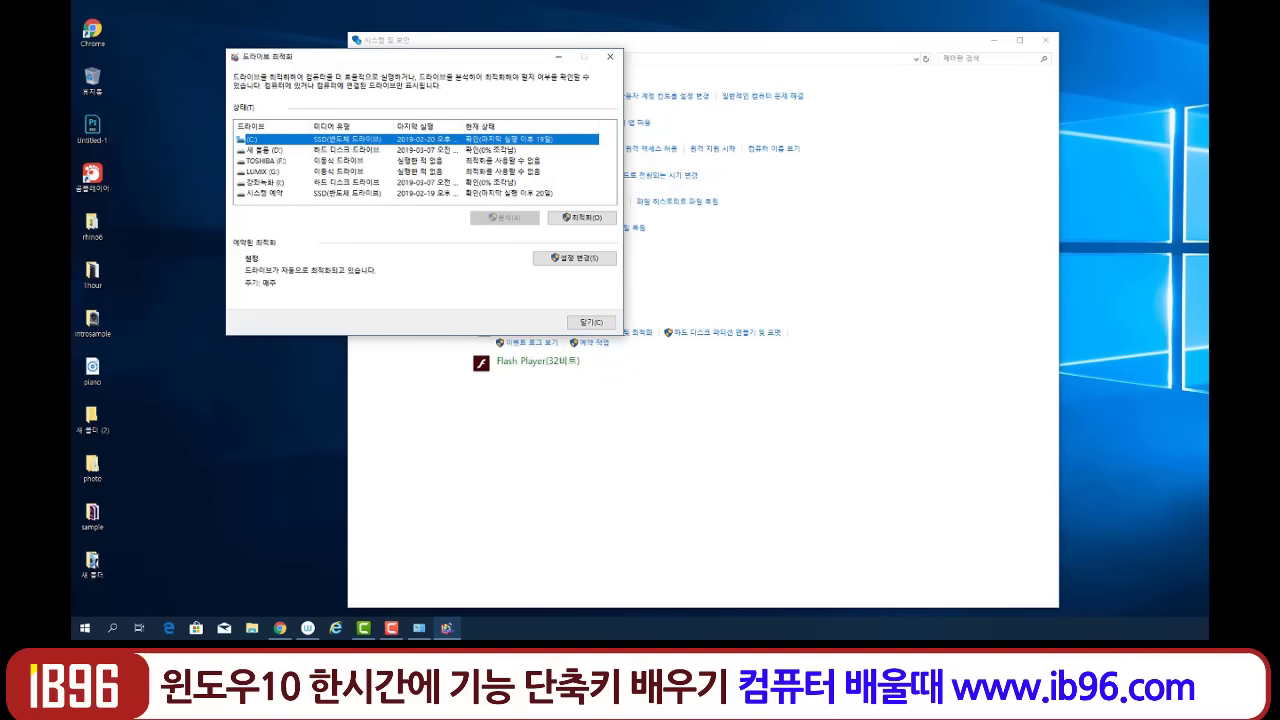
Sketch red blocks beside the 드라이브 최적화 window, with curved arrows moving scattered pieces into single blocks.
{"action": "key", "text": "alt+Tab"}
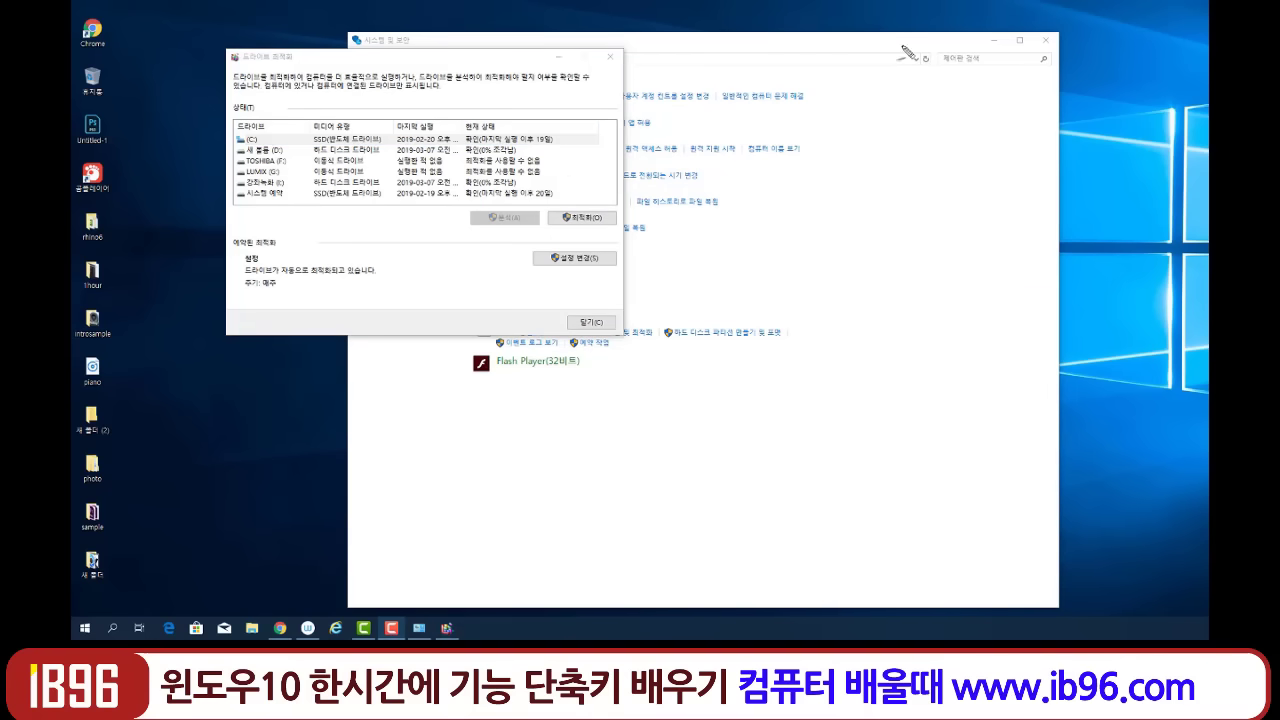
{"action": "mouse_move", "coordinate": [729, 232]}
{"action": "left_mouse_down"}
{"action": "mouse_move", "coordinate": [778, 198]}
{"action": "mouse_move", "coordinate": [730, 218]}
{"action": "left_mouse_up"}
{"action": "mouse_move", "coordinate": [848, 215]}
{"action": "left_mouse_down"}
{"action": "mouse_move", "coordinate": [903, 180]}
{"action": "mouse_move", "coordinate": [850, 215]}
{"action": "left_mouse_up"}
{"action": "mouse_move", "coordinate": [957, 210]}
{"action": "left_mouse_down"}
{"action": "mouse_move", "coordinate": [1006, 168]}
{"action": "mouse_move", "coordinate": [950, 208]}
{"action": "left_mouse_up"}
{"action": "mouse_move", "coordinate": [658, 305]}
{"action": "left_mouse_down"}
{"action": "mouse_move", "coordinate": [660, 293]}
{"action": "mouse_move", "coordinate": [752, 299]}
{"action": "mouse_move", "coordinate": [762, 318]}
{"action": "mouse_move", "coordinate": [690, 290]}
{"action": "mouse_move", "coordinate": [690, 238]}
{"action": "mouse_move", "coordinate": [645, 305]}
{"action": "mouse_move", "coordinate": [668, 310]}
{"action": "left_mouse_up"}
{"action": "mouse_move", "coordinate": [808, 263]}
{"action": "left_mouse_down"}
{"action": "mouse_move", "coordinate": [843, 264]}
{"action": "mouse_move", "coordinate": [845, 282]}
{"action": "left_mouse_up"}
{"action": "mouse_move", "coordinate": [910, 272]}
{"action": "left_mouse_down"}
{"action": "mouse_move", "coordinate": [930, 266]}
{"action": "mouse_move", "coordinate": [966, 288]}
{"action": "left_mouse_up"}
{"action": "mouse_move", "coordinate": [869, 298]}
{"action": "left_mouse_down"}
{"action": "mouse_move", "coordinate": [871, 328]}
{"action": "mouse_move", "coordinate": [940, 290]}
{"action": "left_mouse_up"}
{"action": "left_click_drag", "start_coordinate": [932, 292], "coordinate": [872, 327]}
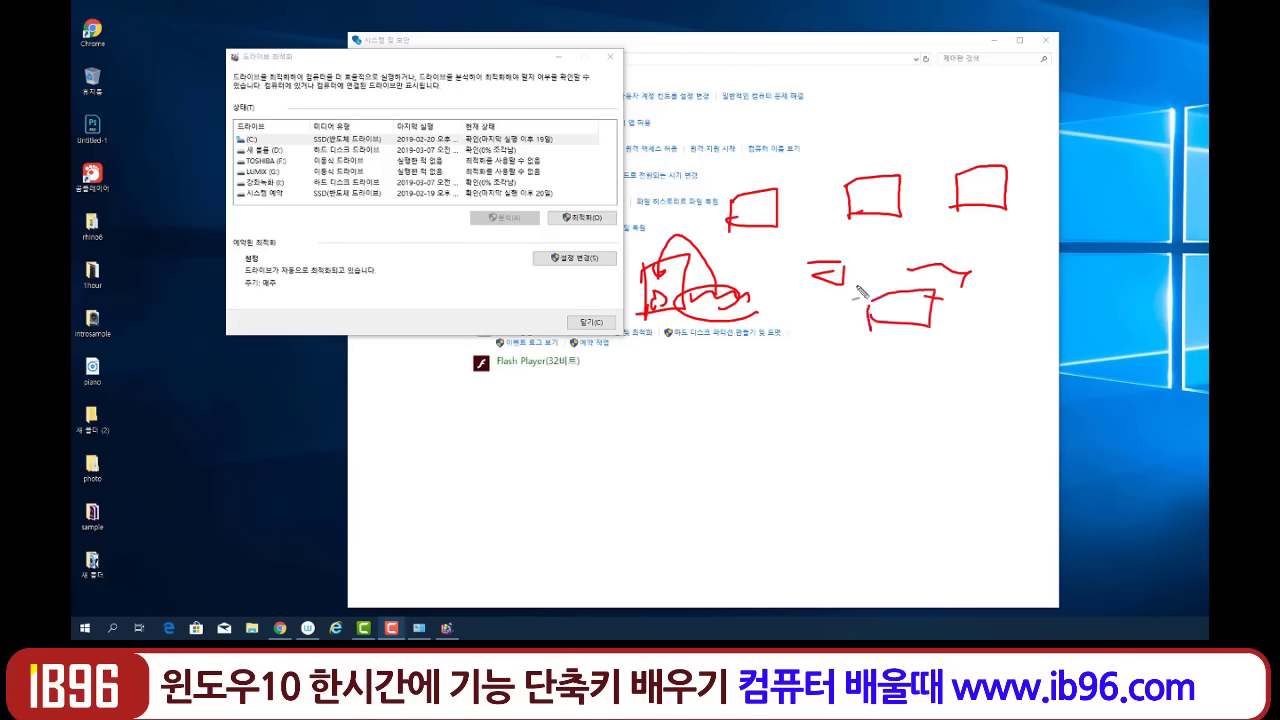
{"action": "mouse_move", "coordinate": [825, 272]}
{"action": "left_mouse_down"}
{"action": "mouse_move", "coordinate": [888, 292]}
{"action": "mouse_move", "coordinate": [940, 268]}
{"action": "mouse_move", "coordinate": [902, 296]}
{"action": "mouse_move", "coordinate": [915, 285]}
{"action": "left_mouse_up"}
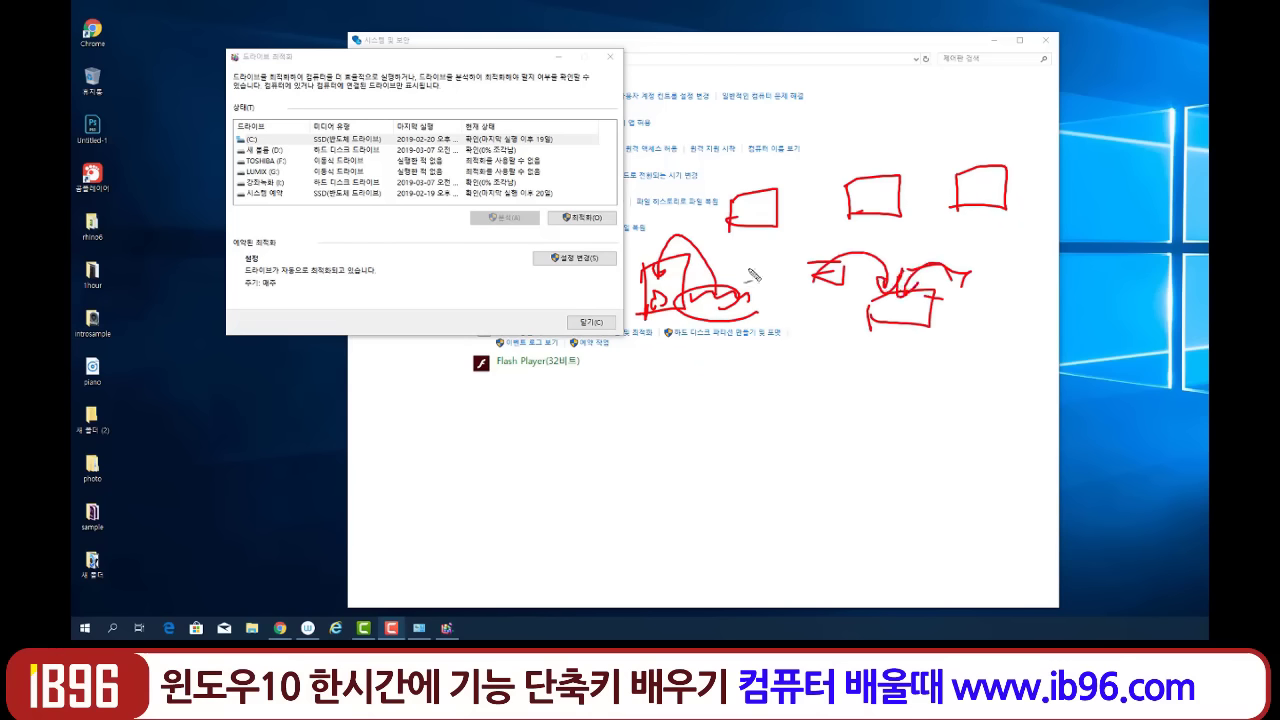
Sketch a large red frame holding four small blocks below the earlier diagrams, and put dots in two of the blocks.
{"action": "left_click_drag", "start_coordinate": [632, 384], "coordinate": [618, 505]}
{"action": "mouse_move", "coordinate": [630, 355]}
{"action": "left_mouse_down"}
{"action": "mouse_move", "coordinate": [836, 358]}
{"action": "mouse_move", "coordinate": [660, 506]}
{"action": "mouse_move", "coordinate": [616, 492]}
{"action": "mouse_move", "coordinate": [650, 408]}
{"action": "left_mouse_up"}
{"action": "mouse_move", "coordinate": [652, 363]}
{"action": "left_mouse_down"}
{"action": "mouse_move", "coordinate": [714, 406]}
{"action": "mouse_move", "coordinate": [640, 406]}
{"action": "left_mouse_up"}
{"action": "left_click_drag", "start_coordinate": [768, 366], "coordinate": [768, 408]}
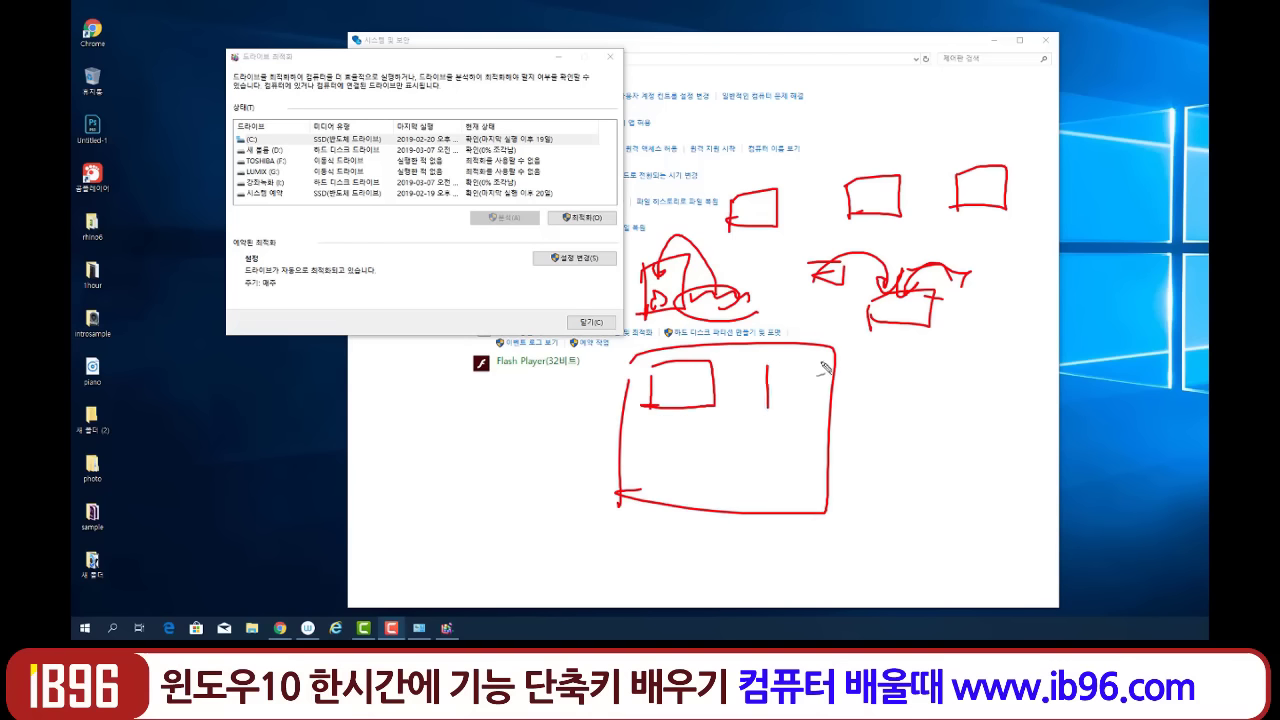
{"action": "mouse_move", "coordinate": [822, 368]}
{"action": "left_mouse_down"}
{"action": "mouse_move", "coordinate": [768, 408]}
{"action": "mouse_move", "coordinate": [756, 486]}
{"action": "left_mouse_up"}
{"action": "left_click_drag", "start_coordinate": [756, 432], "coordinate": [822, 486]}
{"action": "left_click_drag", "start_coordinate": [790, 468], "coordinate": [737, 471]}
{"action": "mouse_move", "coordinate": [655, 425]}
{"action": "left_mouse_down"}
{"action": "mouse_move", "coordinate": [658, 445]}
{"action": "mouse_move", "coordinate": [712, 427]}
{"action": "left_mouse_up"}
{"action": "left_click_drag", "start_coordinate": [712, 427], "coordinate": [640, 468]}
{"action": "left_click_drag", "start_coordinate": [688, 386], "coordinate": [686, 393]}
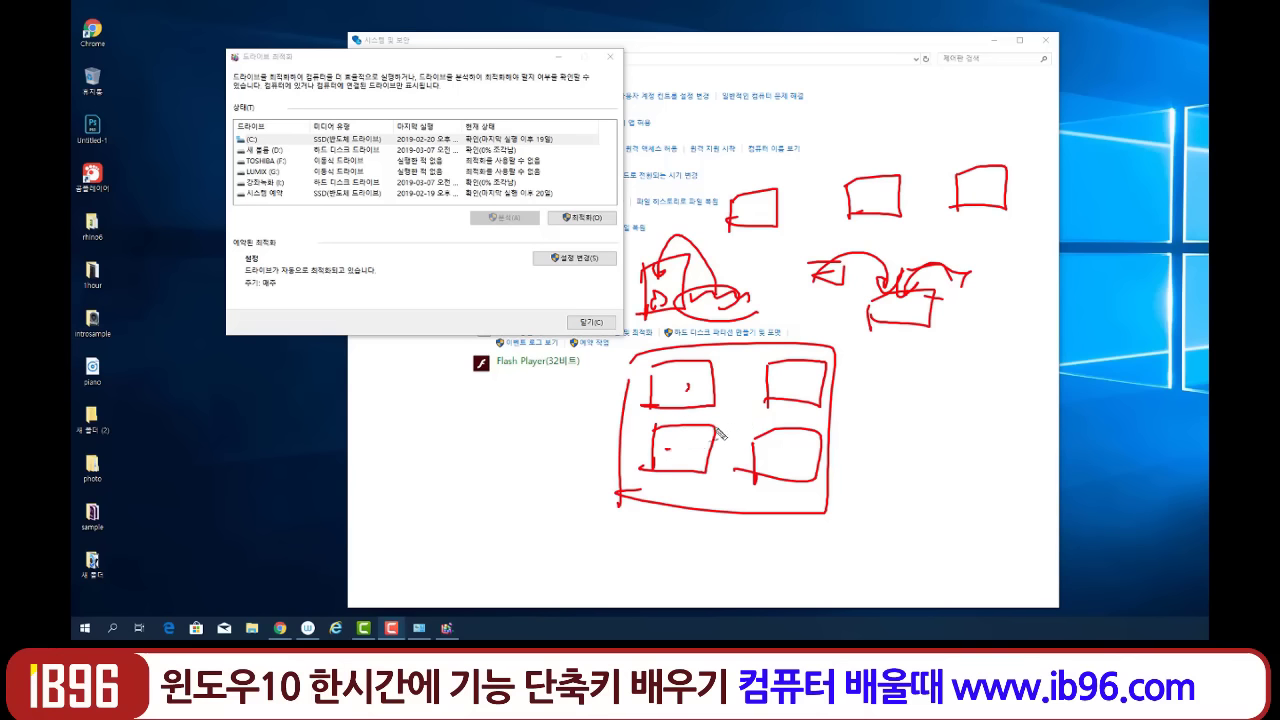
Sketch a linking shape between the four scattered blocks, and a second red frame beside them with adjoining blocks packed into one corner.
{"action": "mouse_move", "coordinate": [714, 407]}
{"action": "left_mouse_down"}
{"action": "mouse_move", "coordinate": [750, 432]}
{"action": "mouse_move", "coordinate": [740, 422]}
{"action": "left_mouse_up"}
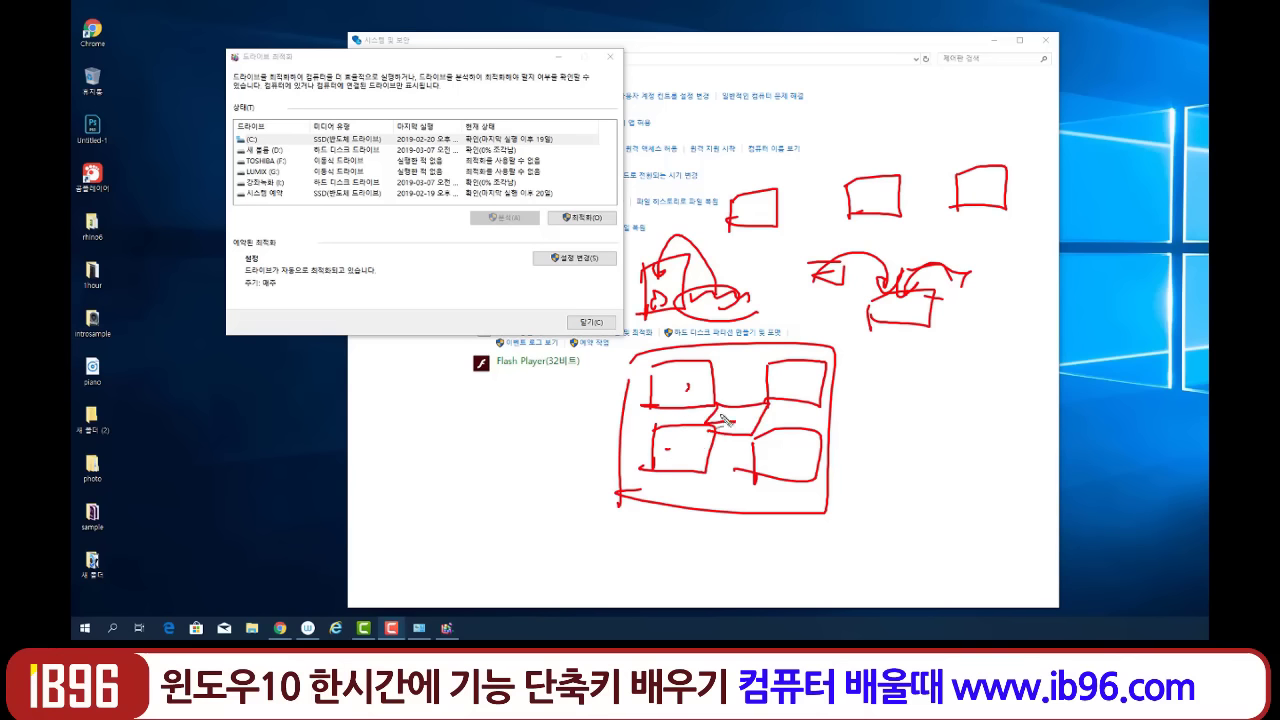
{"action": "left_click", "coordinate": [781, 393]}
{"action": "mouse_move", "coordinate": [870, 352]}
{"action": "left_mouse_down"}
{"action": "mouse_move", "coordinate": [861, 524]}
{"action": "mouse_move", "coordinate": [1035, 368]}
{"action": "mouse_move", "coordinate": [935, 505]}
{"action": "mouse_move", "coordinate": [858, 497]}
{"action": "left_mouse_up"}
{"action": "mouse_move", "coordinate": [920, 345]}
{"action": "left_mouse_down"}
{"action": "mouse_move", "coordinate": [878, 398]}
{"action": "mouse_move", "coordinate": [962, 336]}
{"action": "left_mouse_up"}
{"action": "mouse_move", "coordinate": [964, 392]}
{"action": "left_mouse_down"}
{"action": "mouse_move", "coordinate": [1000, 378]}
{"action": "mouse_move", "coordinate": [998, 340]}
{"action": "left_mouse_up"}
{"action": "mouse_move", "coordinate": [920, 398]}
{"action": "left_mouse_down"}
{"action": "mouse_move", "coordinate": [922, 448]}
{"action": "mouse_move", "coordinate": [862, 447]}
{"action": "left_mouse_up"}
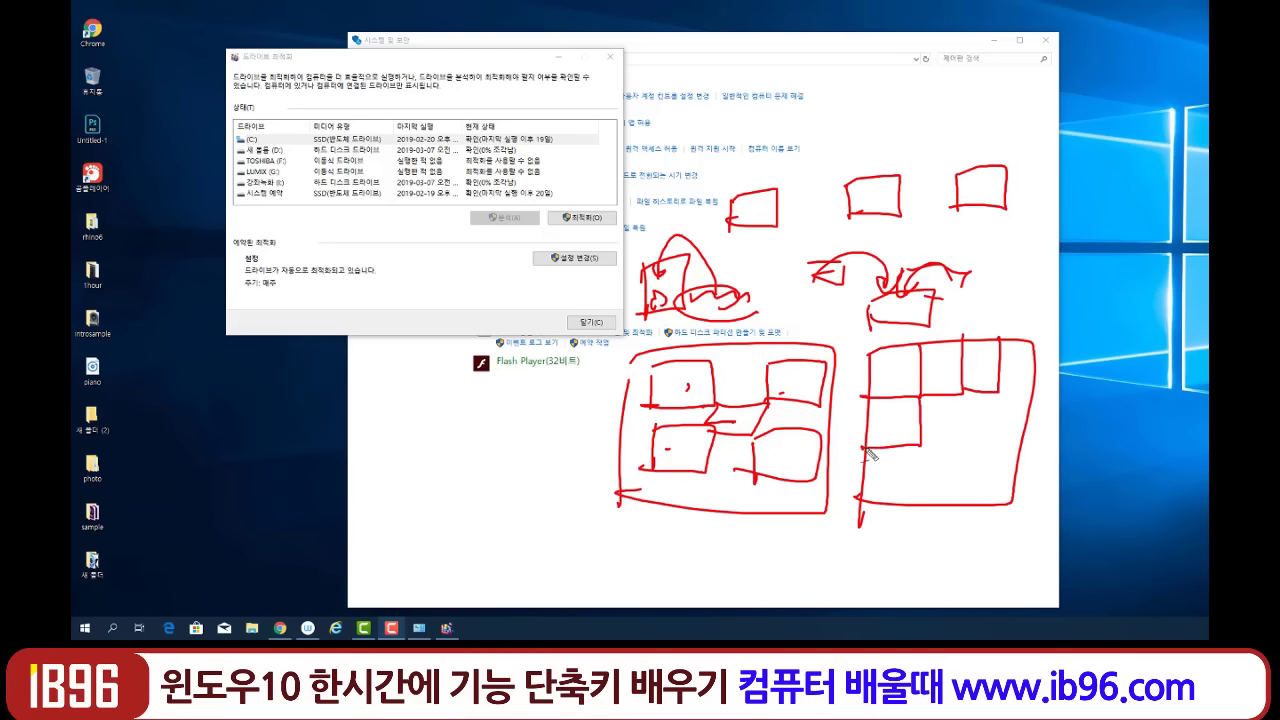
{"action": "left_click_drag", "start_coordinate": [922, 396], "coordinate": [1000, 390]}
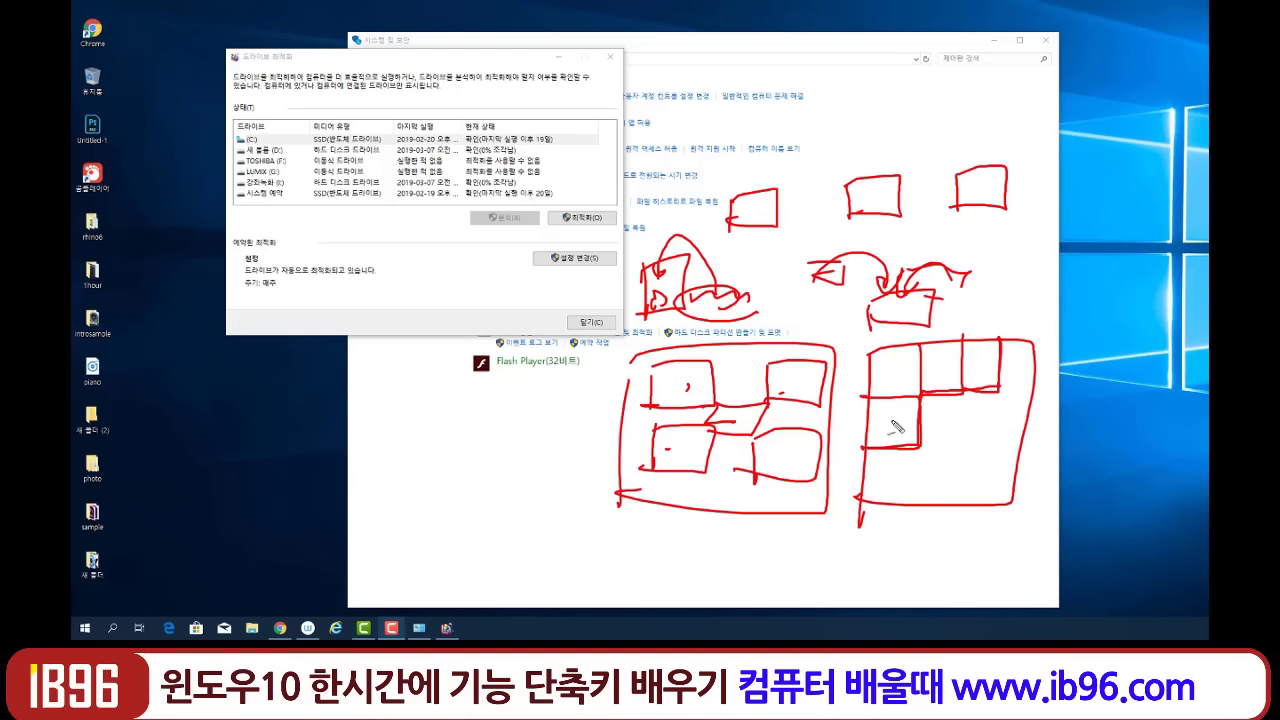
{"action": "mouse_move", "coordinate": [928, 445]}
{"action": "left_mouse_down"}
{"action": "mouse_move", "coordinate": [1004, 410]}
{"action": "mouse_move", "coordinate": [993, 414]}
{"action": "left_mouse_up"}
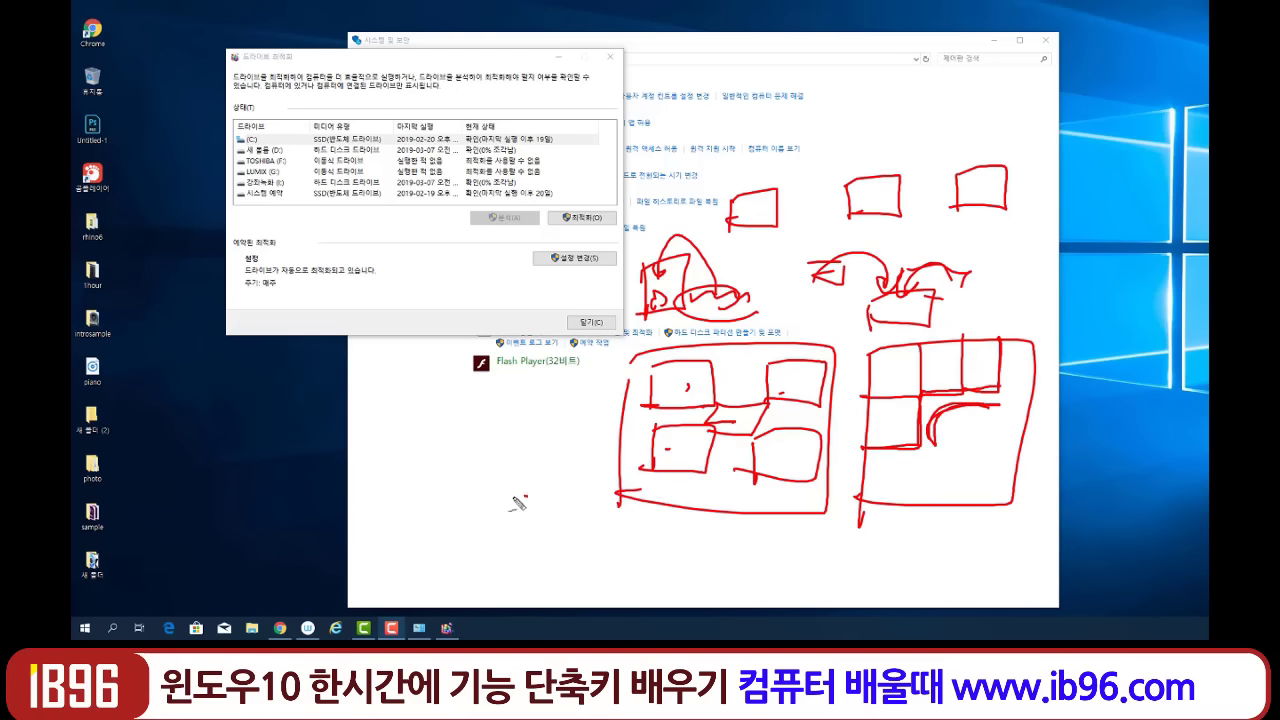
Sketch a red disc with inner circles and a shaded edge below the Flash Player entry, and clear all the annotations.
{"action": "mouse_move", "coordinate": [527, 495]}
{"action": "left_mouse_down"}
{"action": "mouse_move", "coordinate": [589, 420]}
{"action": "mouse_move", "coordinate": [512, 496]}
{"action": "left_mouse_up"}
{"action": "mouse_move", "coordinate": [556, 471]}
{"action": "left_mouse_down"}
{"action": "mouse_move", "coordinate": [572, 420]}
{"action": "mouse_move", "coordinate": [566, 466]}
{"action": "mouse_move", "coordinate": [578, 428]}
{"action": "mouse_move", "coordinate": [580, 455]}
{"action": "left_mouse_up"}
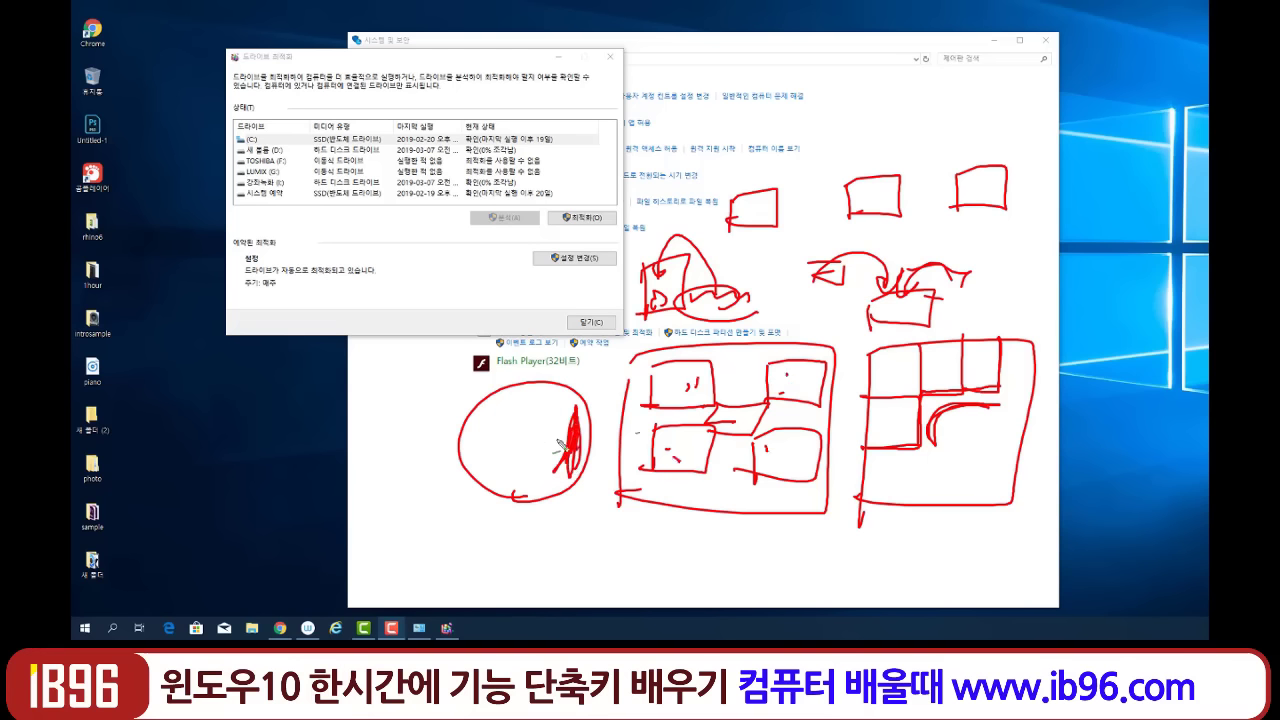
{"action": "left_click_drag", "start_coordinate": [568, 405], "coordinate": [480, 436]}
{"action": "mouse_move", "coordinate": [508, 484]}
{"action": "left_mouse_down"}
{"action": "mouse_move", "coordinate": [560, 378]}
{"action": "mouse_move", "coordinate": [572, 430]}
{"action": "left_mouse_up"}
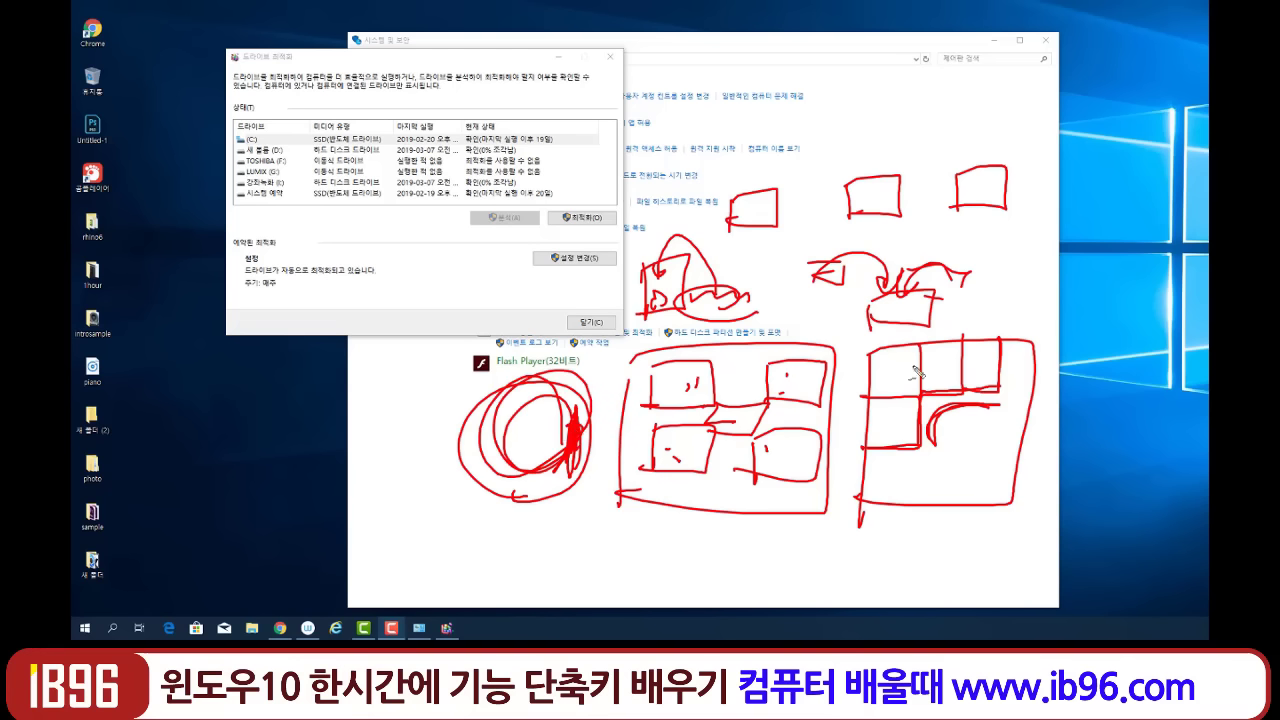
{"action": "left_click_drag", "start_coordinate": [888, 432], "coordinate": [893, 386]}
{"action": "key", "text": "Escape"}
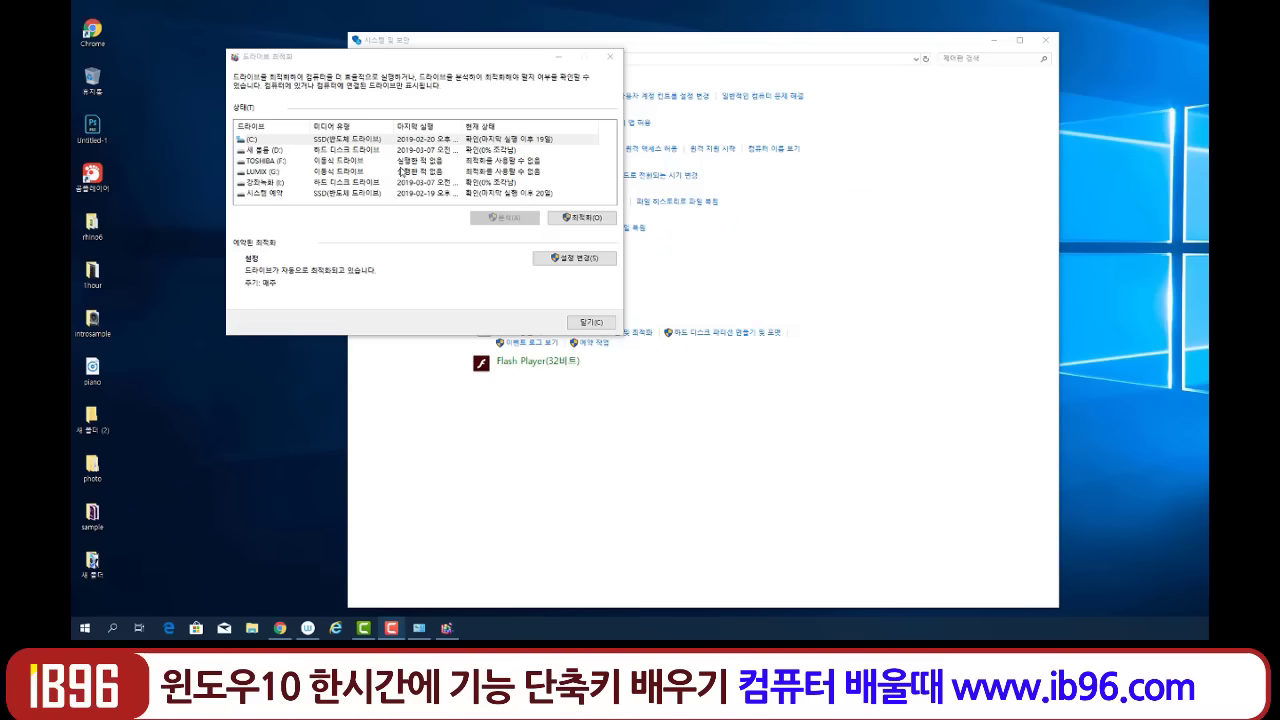
Select drive (C:) in the 드라이브 최적화 list, and close both that window and Control Panel without optimizing.
{"action": "left_click", "coordinate": [257, 140]}
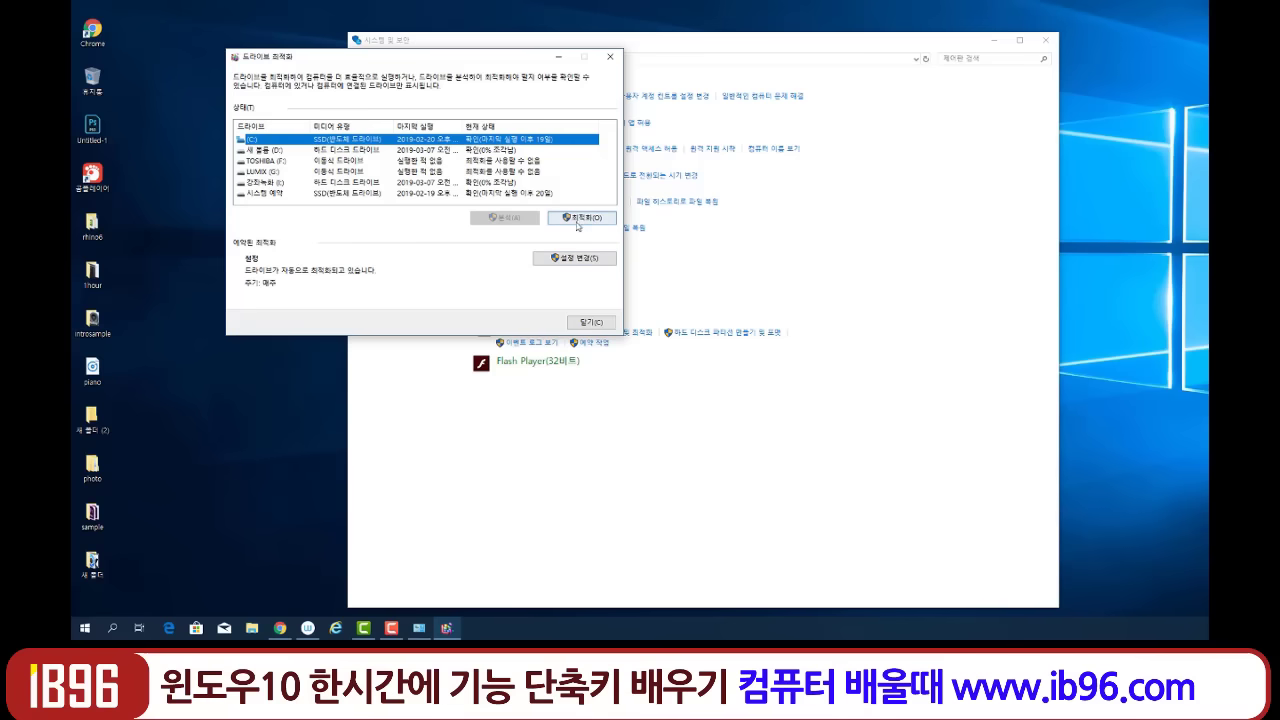
{"action": "left_click", "coordinate": [594, 323]}
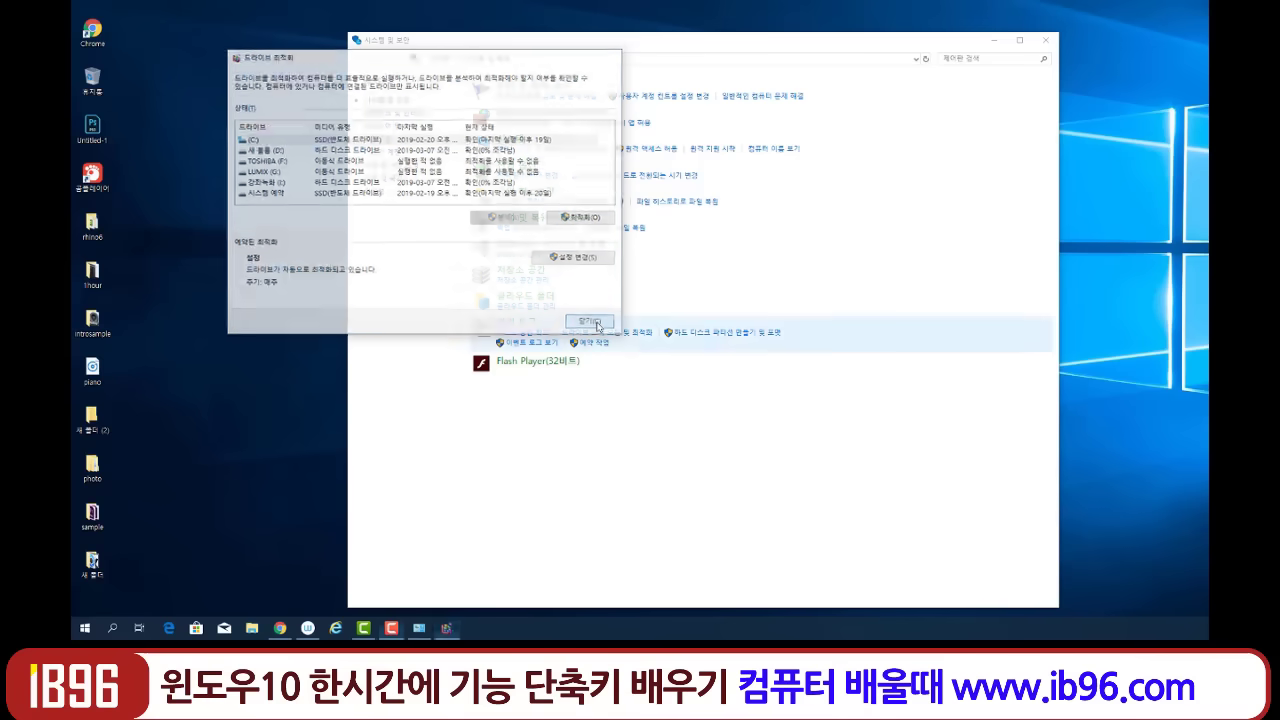
{"action": "key", "text": "alt+F4"}
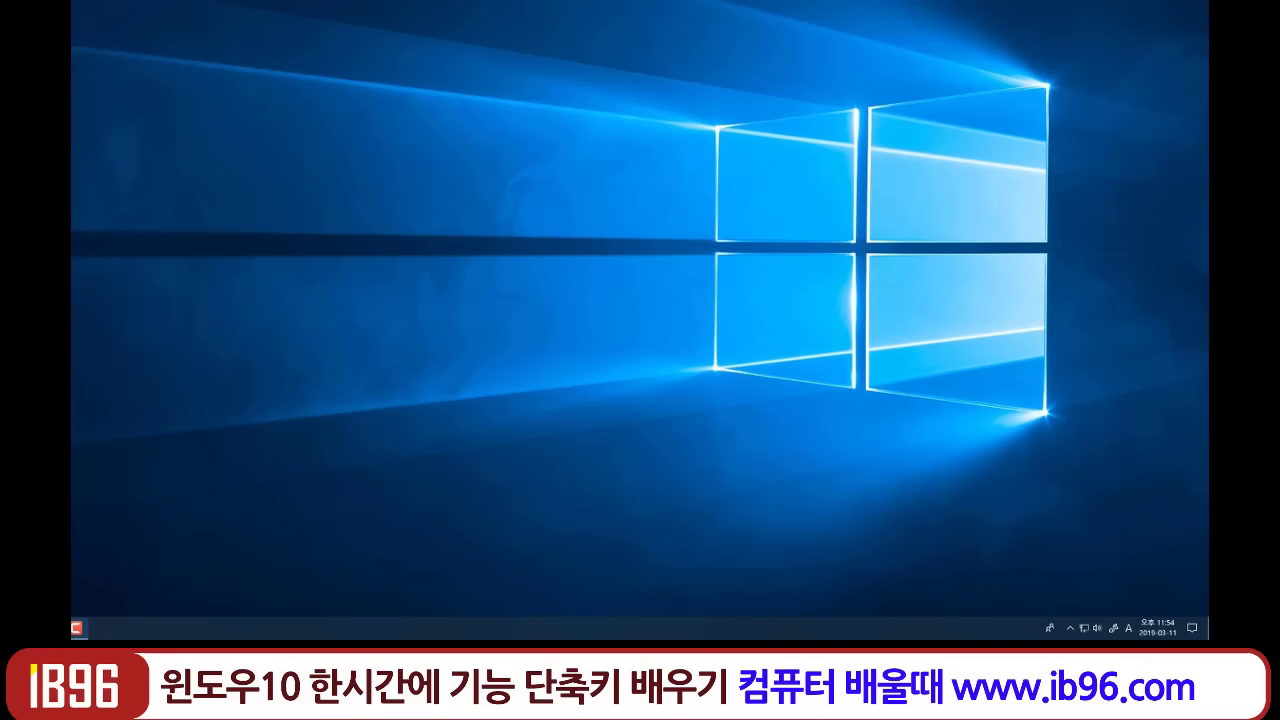
Examine the wired 네트워크 connection status and the available Wi-Fi networks in the taskbar's network list, and close the list.
{"action": "left_click", "coordinate": [1089, 630]}
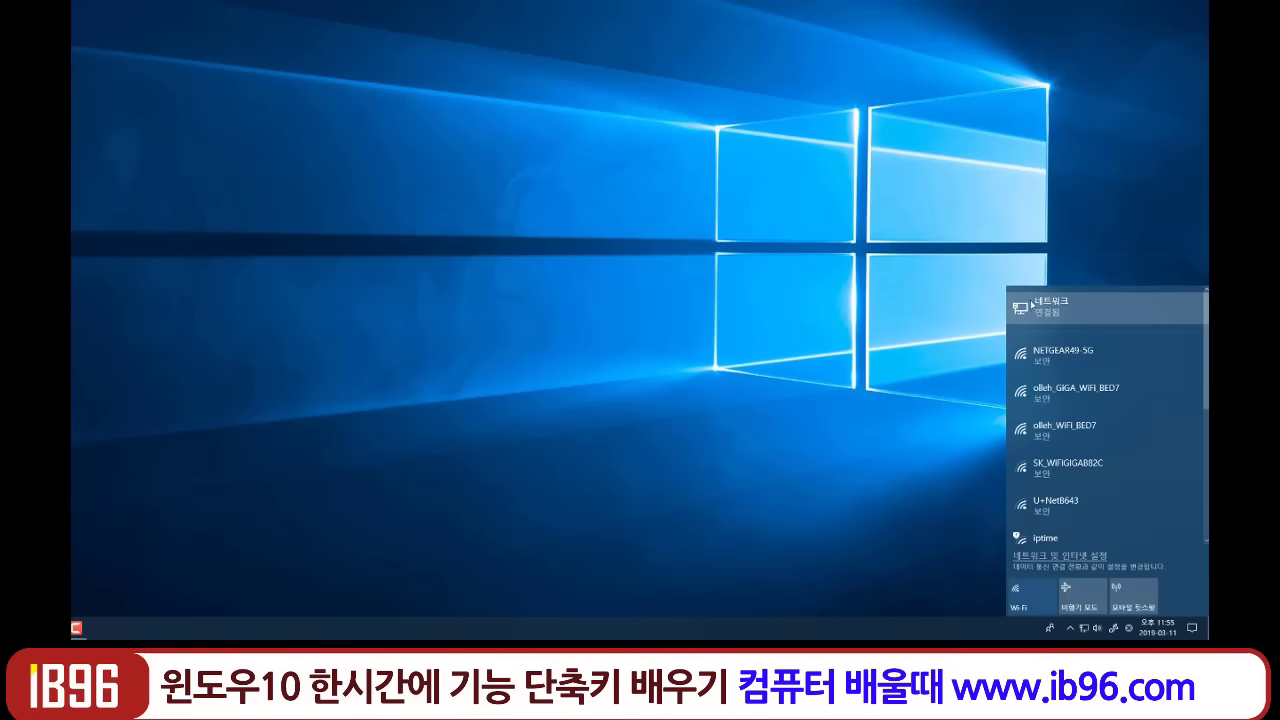
{"action": "left_click", "coordinate": [1040, 310]}
{"action": "left_click", "coordinate": [1050, 304]}
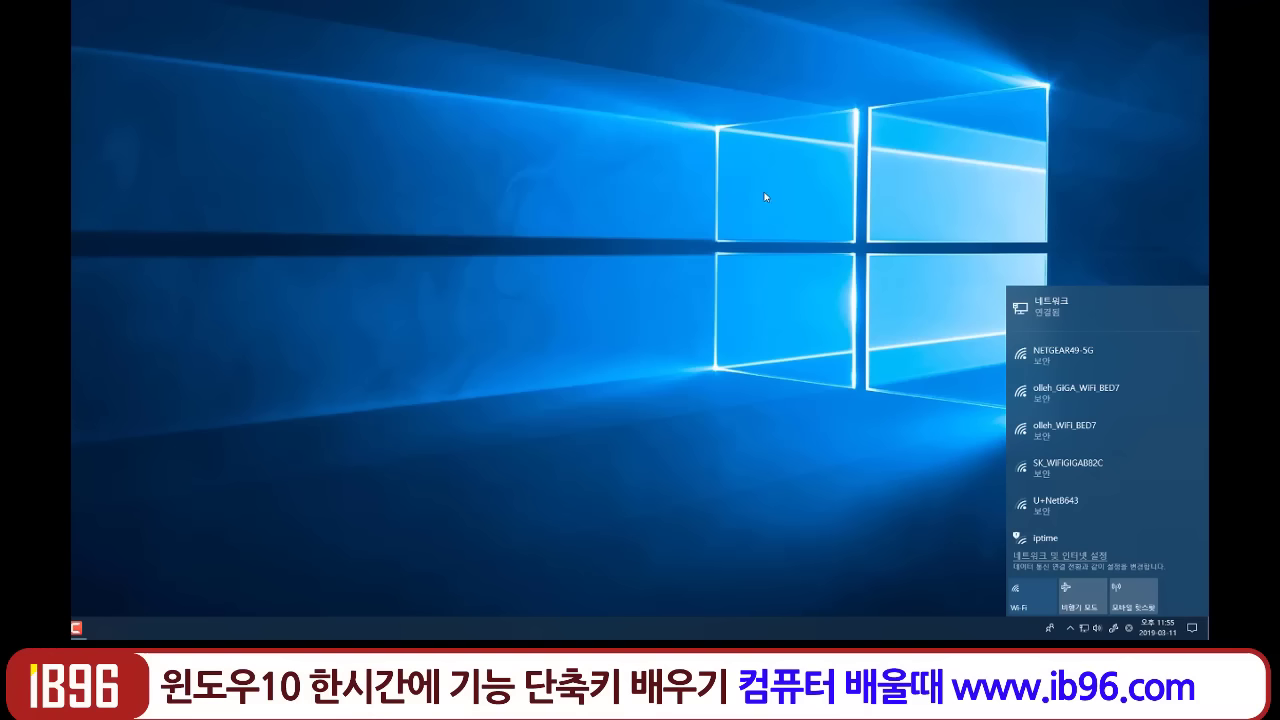
{"action": "left_click", "coordinate": [1014, 569]}
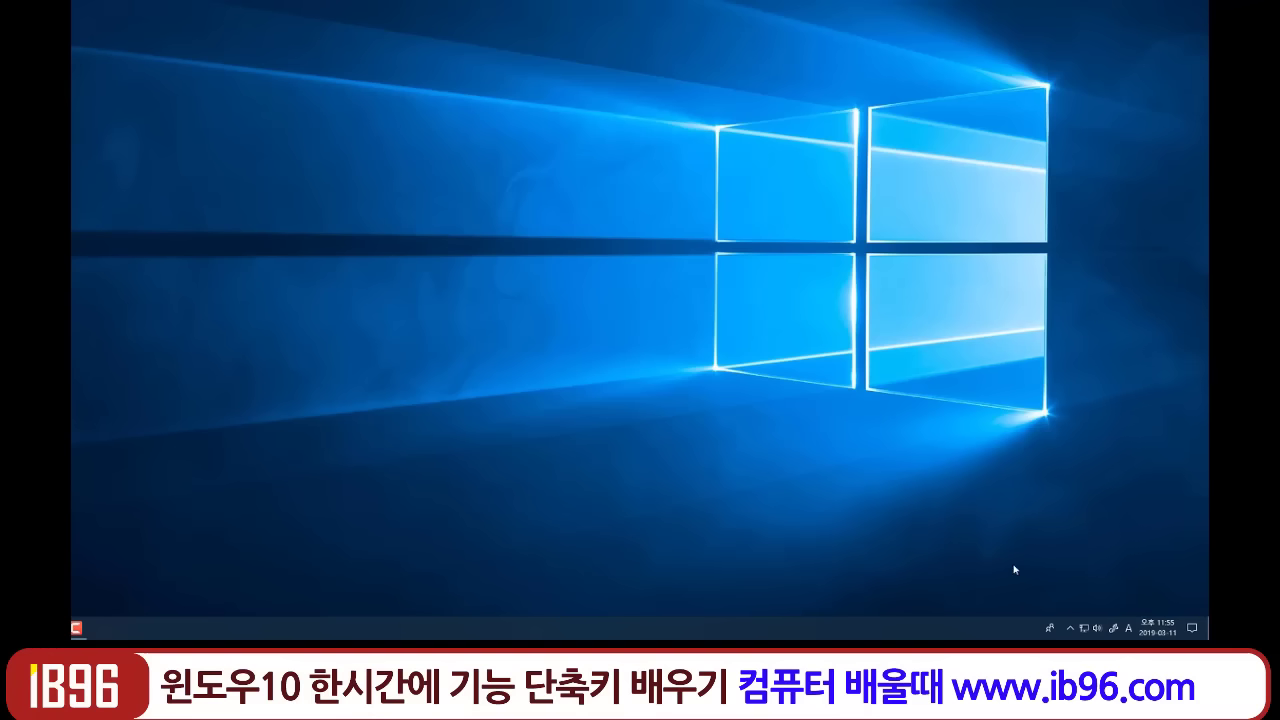
{"action": "left_click", "coordinate": [1085, 628]}
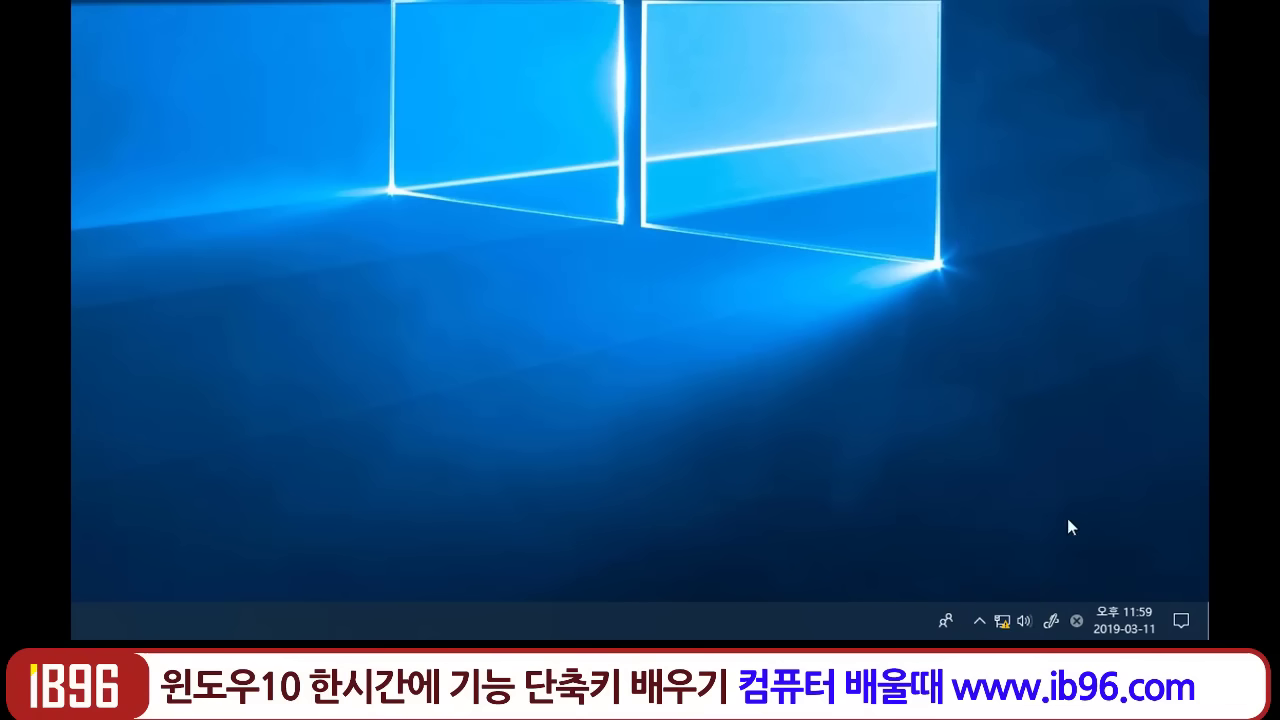
{"action": "left_click", "coordinate": [1003, 621]}
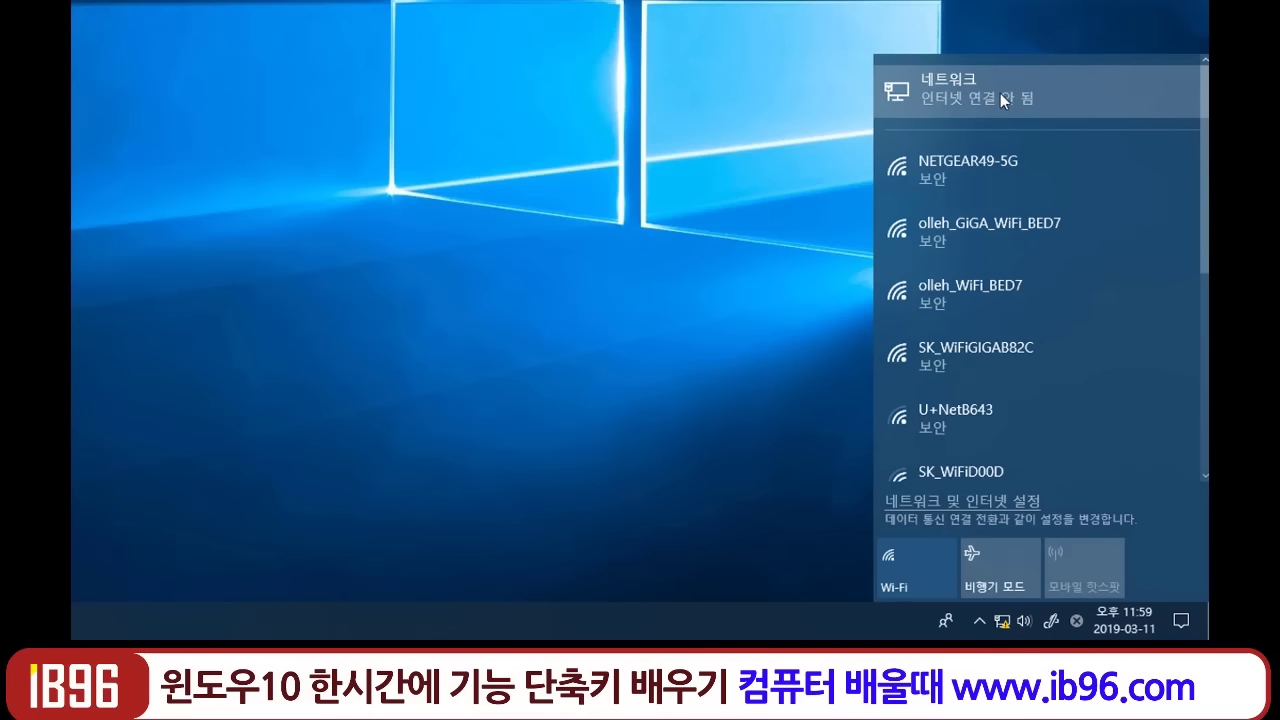
{"action": "left_click", "coordinate": [752, 153]}
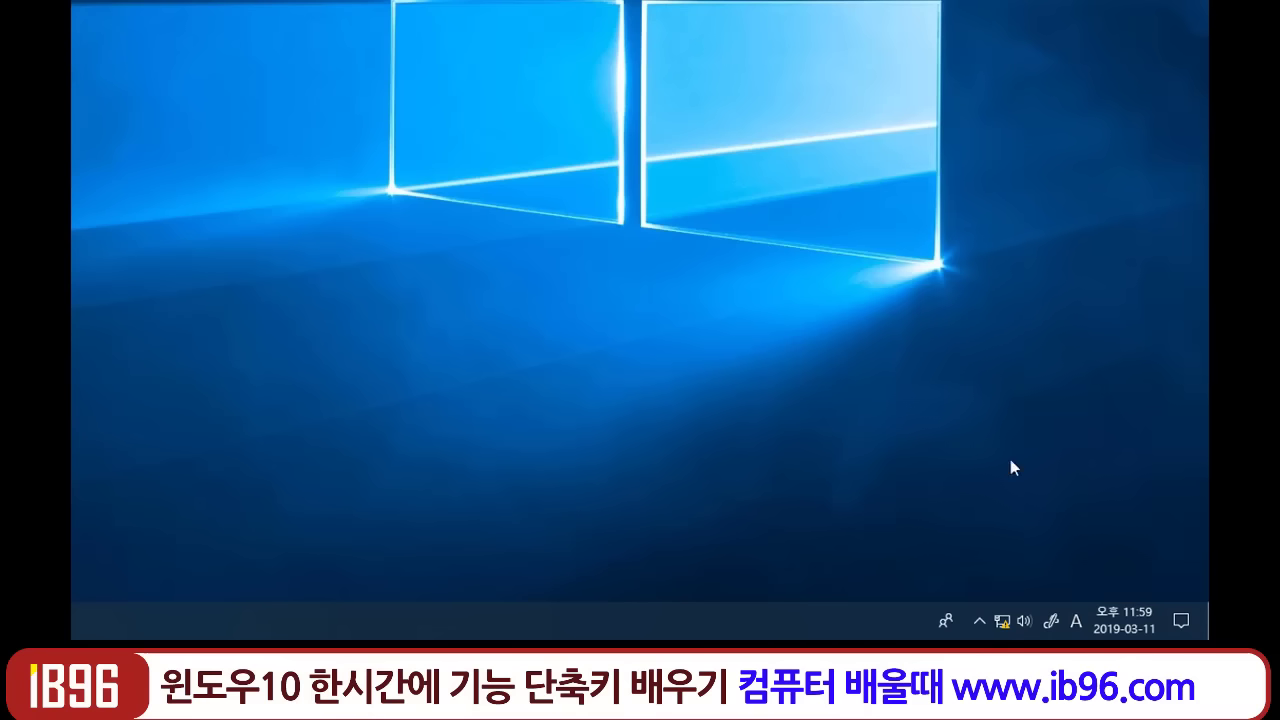
{"action": "left_click", "coordinate": [1003, 621]}
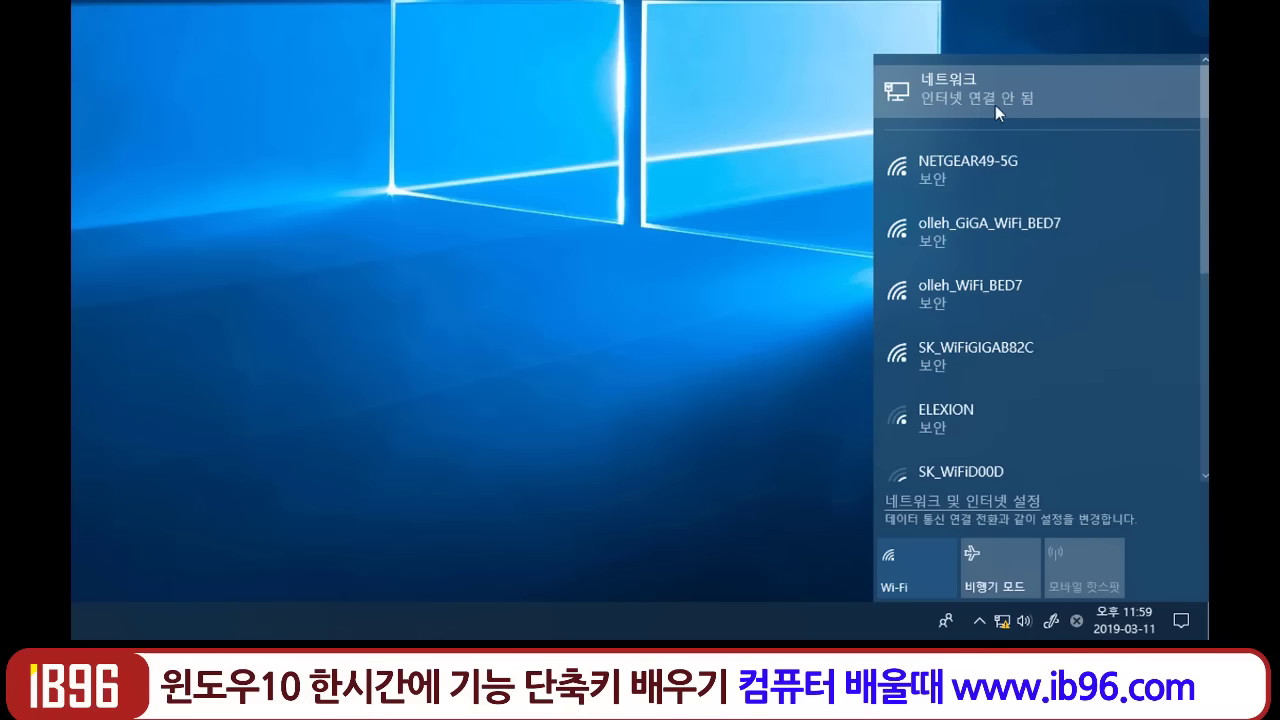
{"action": "left_click", "coordinate": [747, 131]}
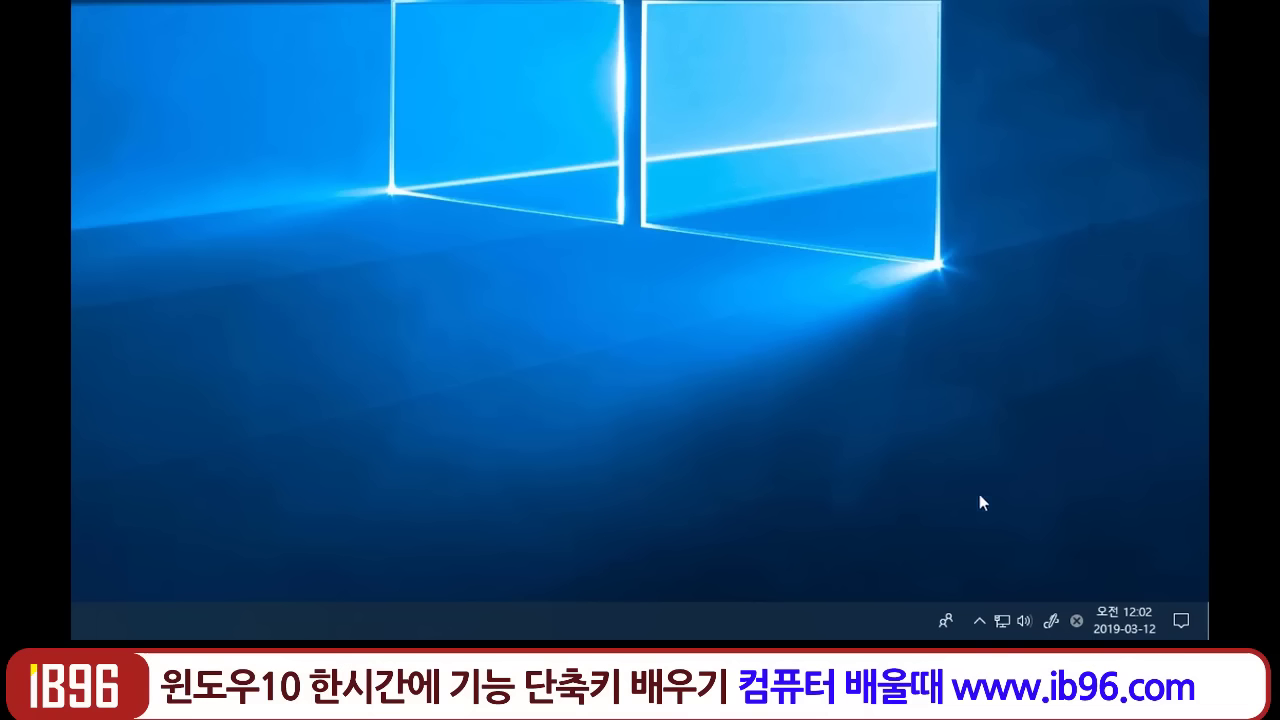
Reveal the hidden notification icons, open the Windows Defender security window from there, and close it.
{"action": "left_click", "coordinate": [978, 621]}
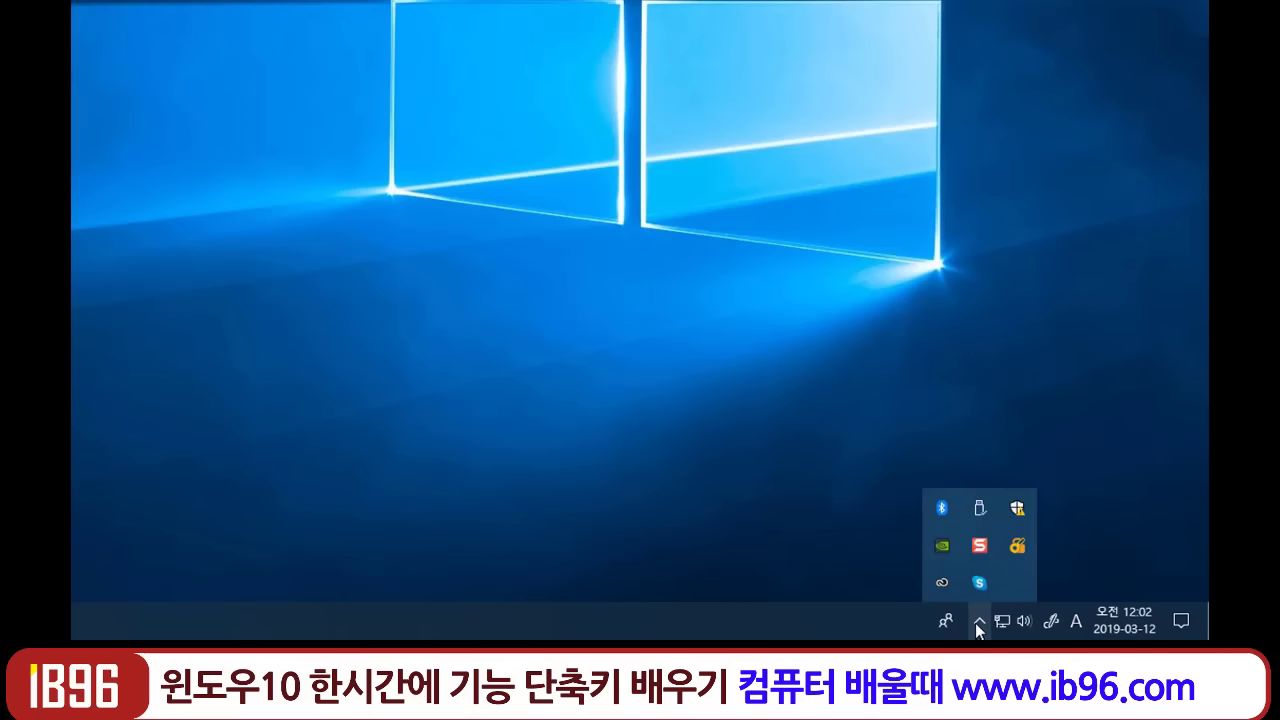
{"action": "left_click", "coordinate": [1018, 508]}
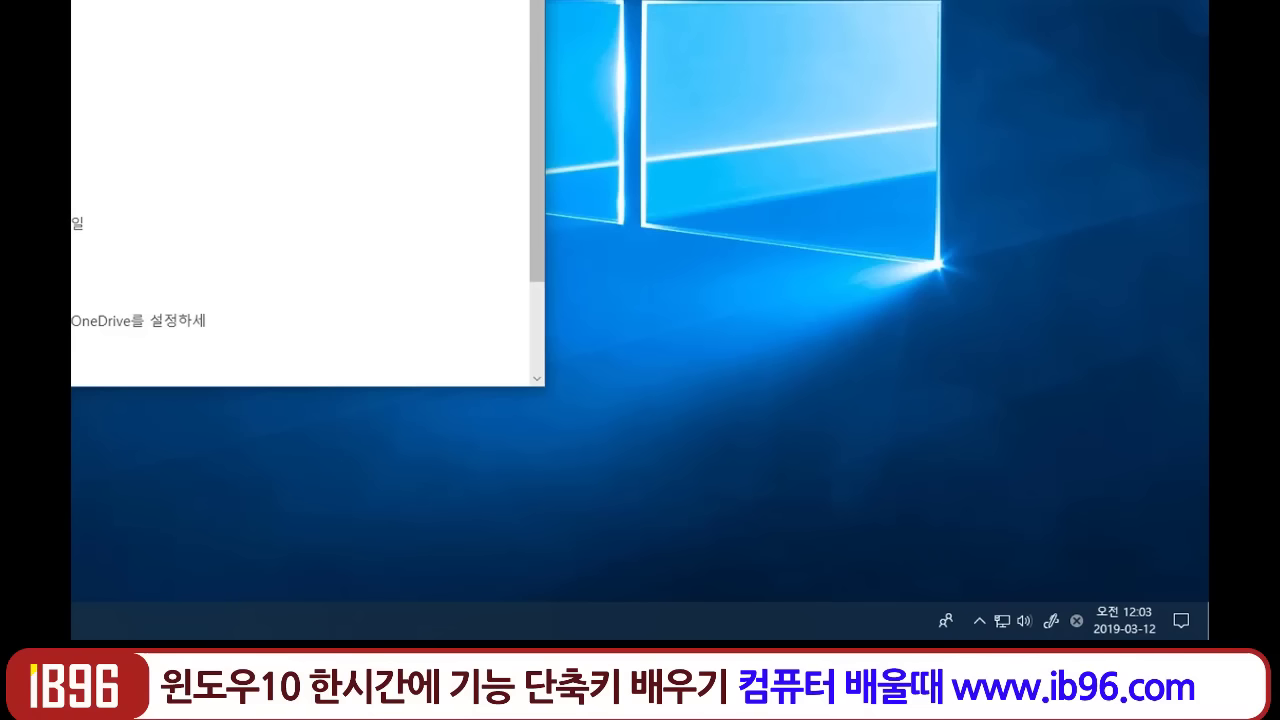
{"action": "key", "text": "Escape"}
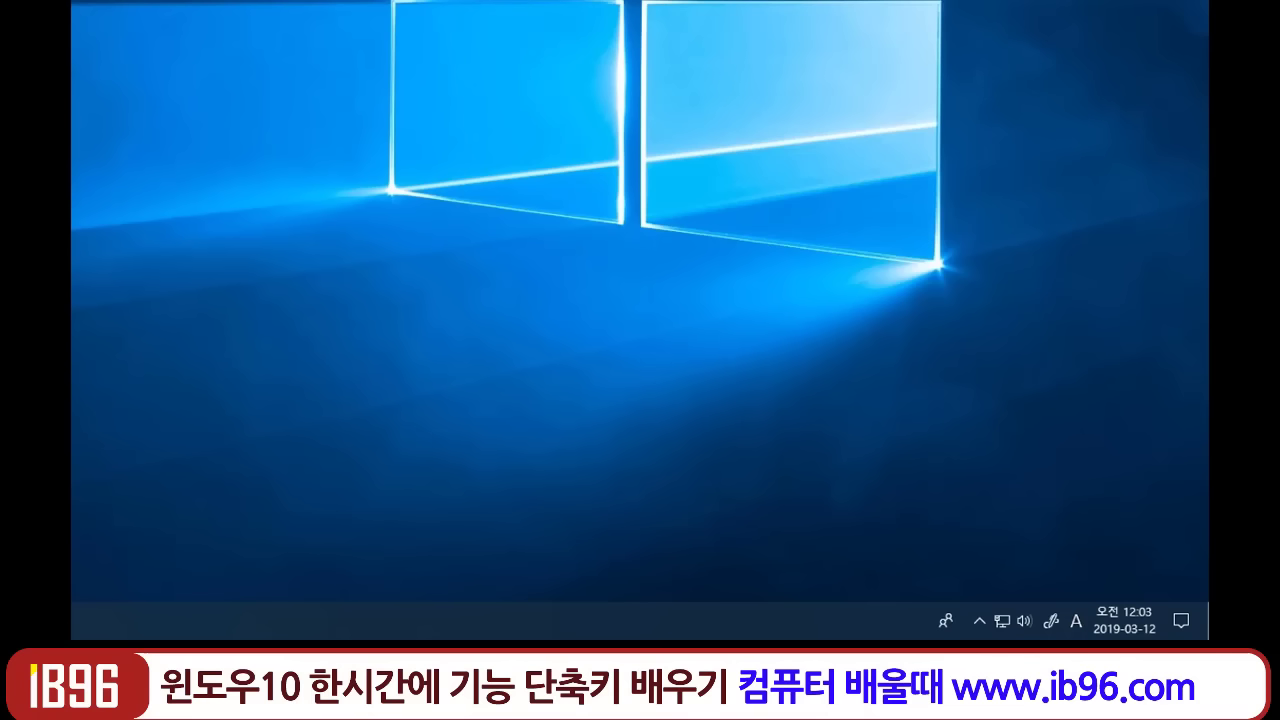
Open File Explorer, browse the contents of TOSHIBA (F:) and 바탕 화면, and display the drives under 내 PC.
{"action": "key", "text": "ctrl+super+Left"}
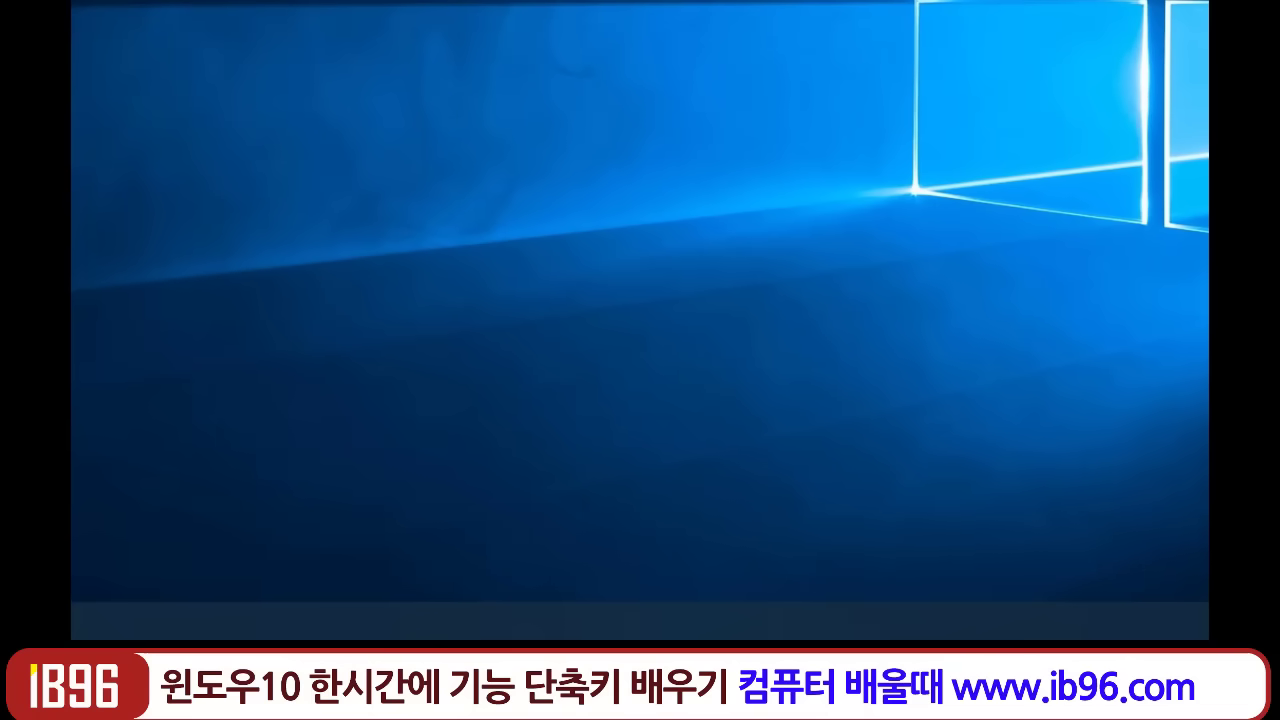
{"action": "key", "text": "ctrl+super+Right"}
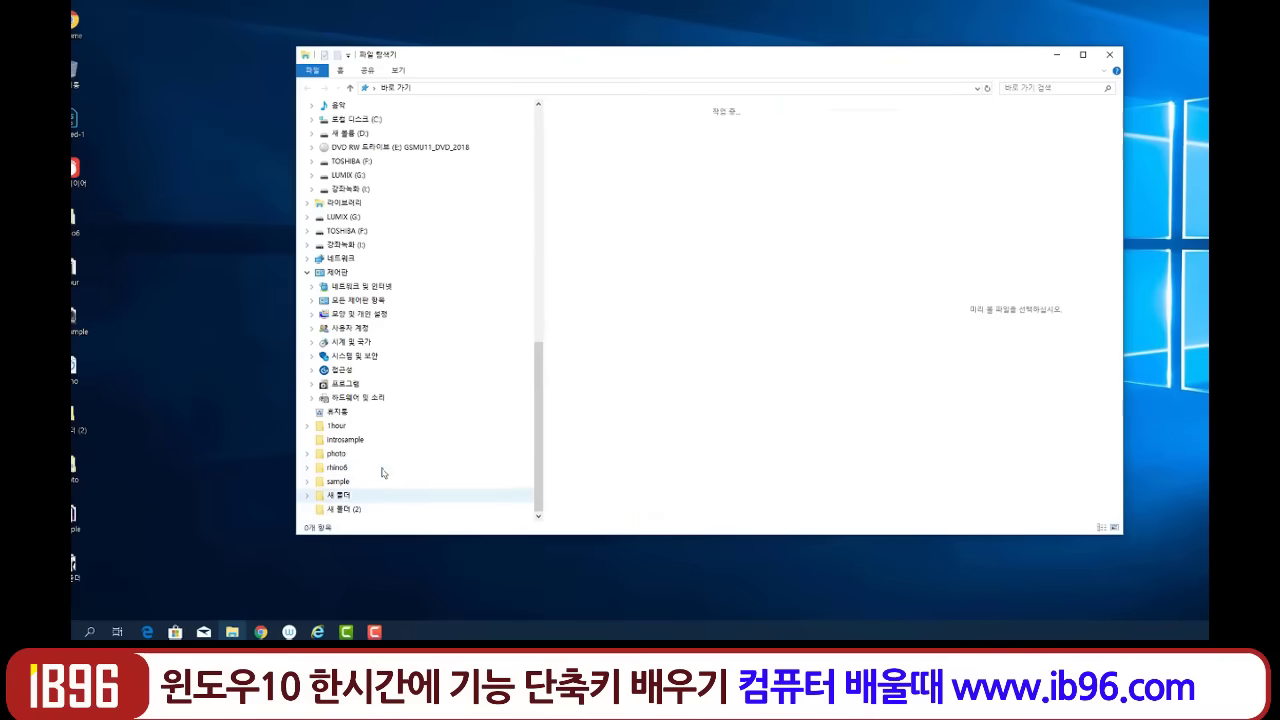
{"action": "scroll", "coordinate": [377, 341], "scroll_direction": "up", "scroll_amount": 2}
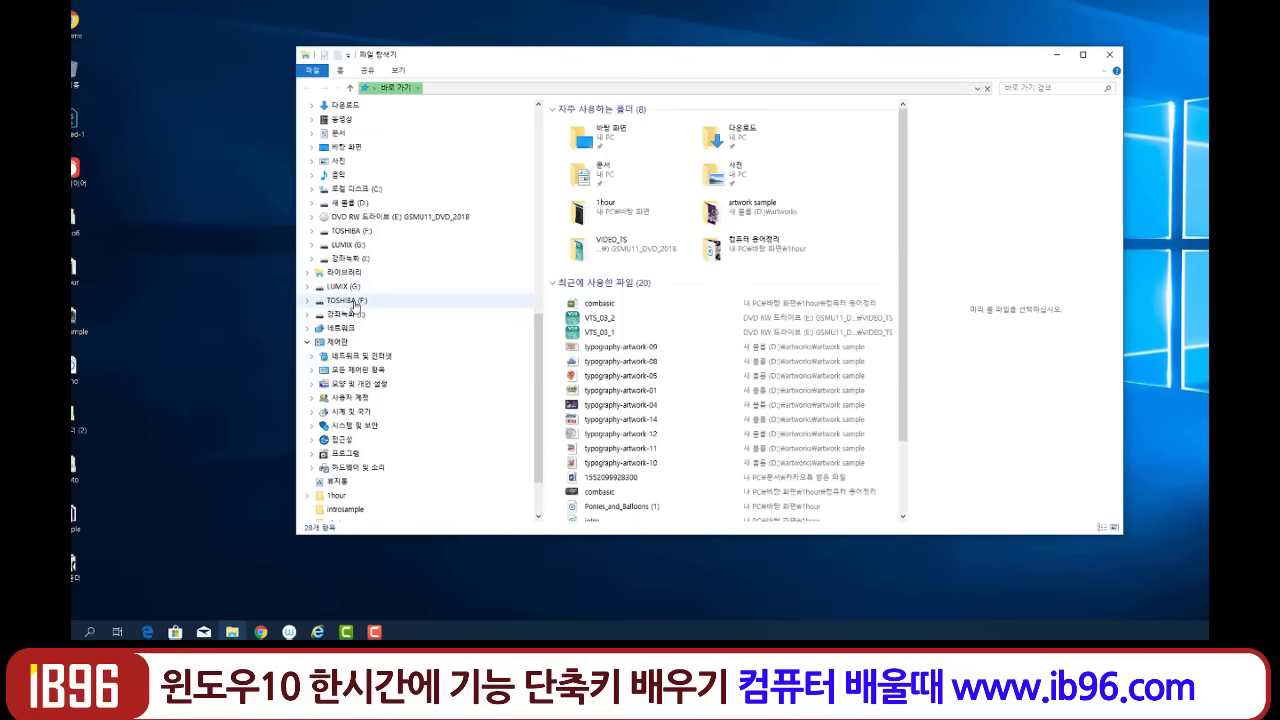
{"action": "left_click", "coordinate": [350, 302]}
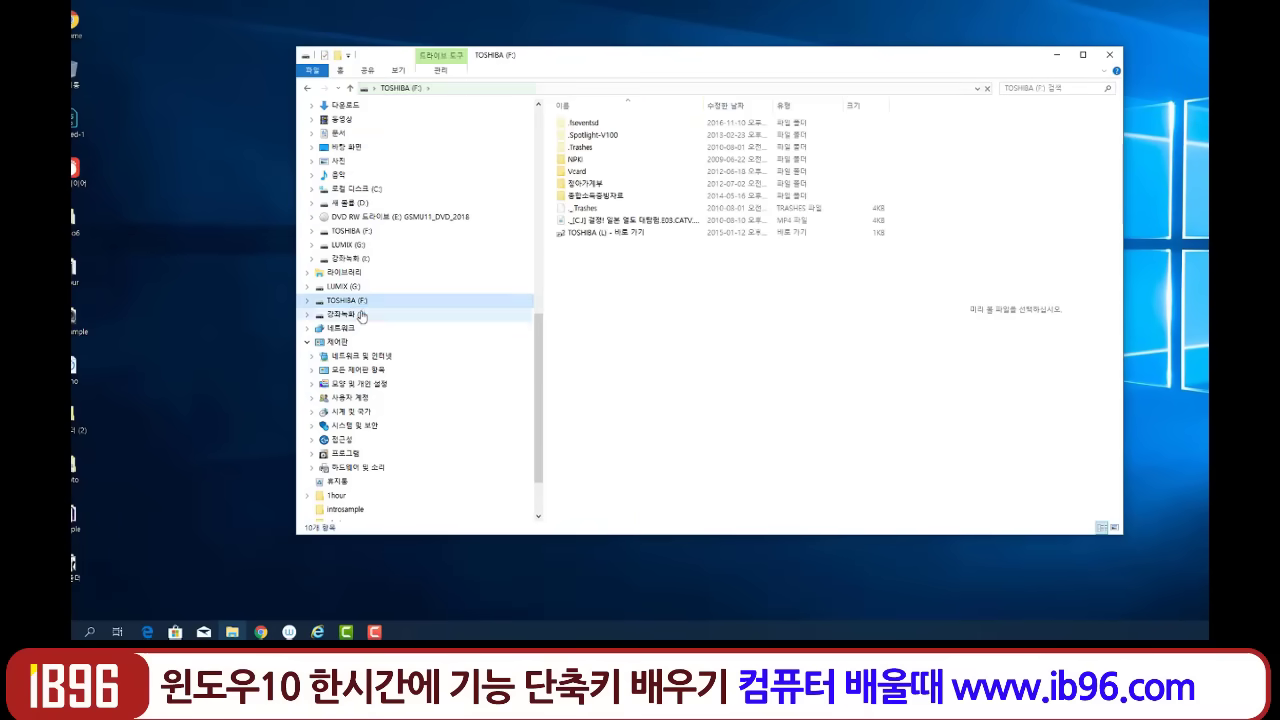
{"action": "left_click", "coordinate": [356, 189]}
{"action": "left_click", "coordinate": [347, 147]}
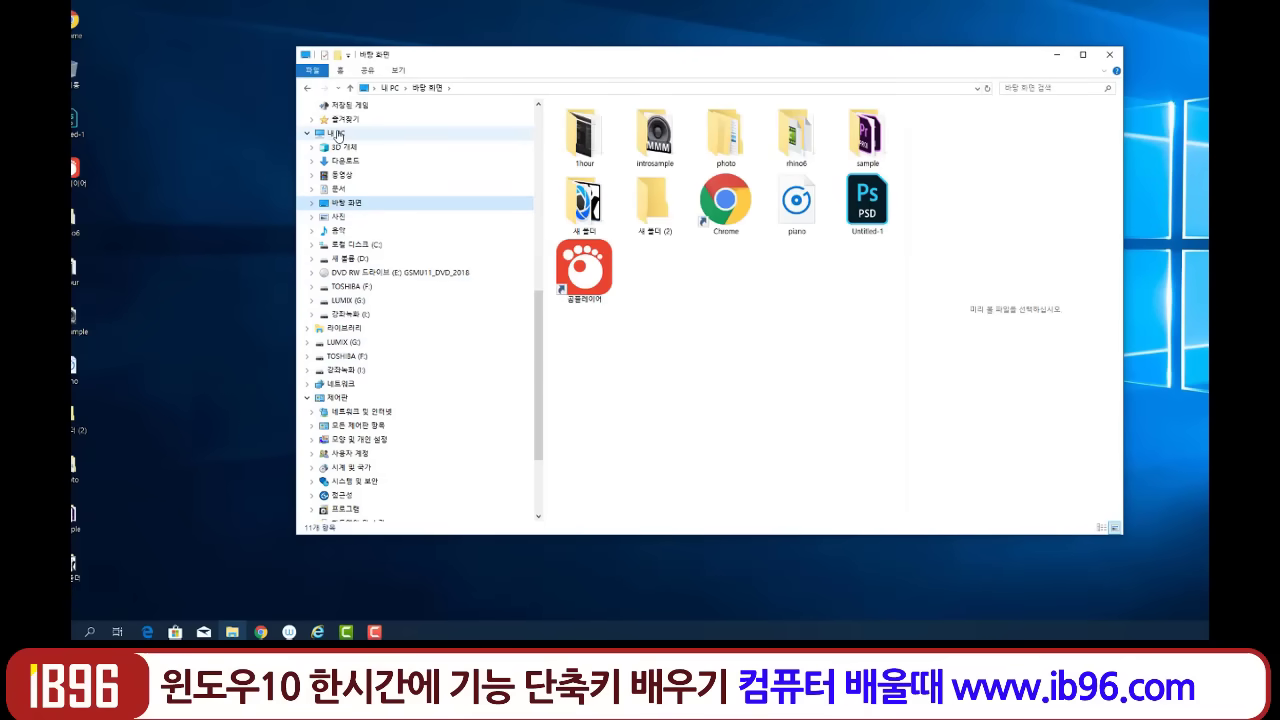
{"action": "left_click", "coordinate": [337, 134]}
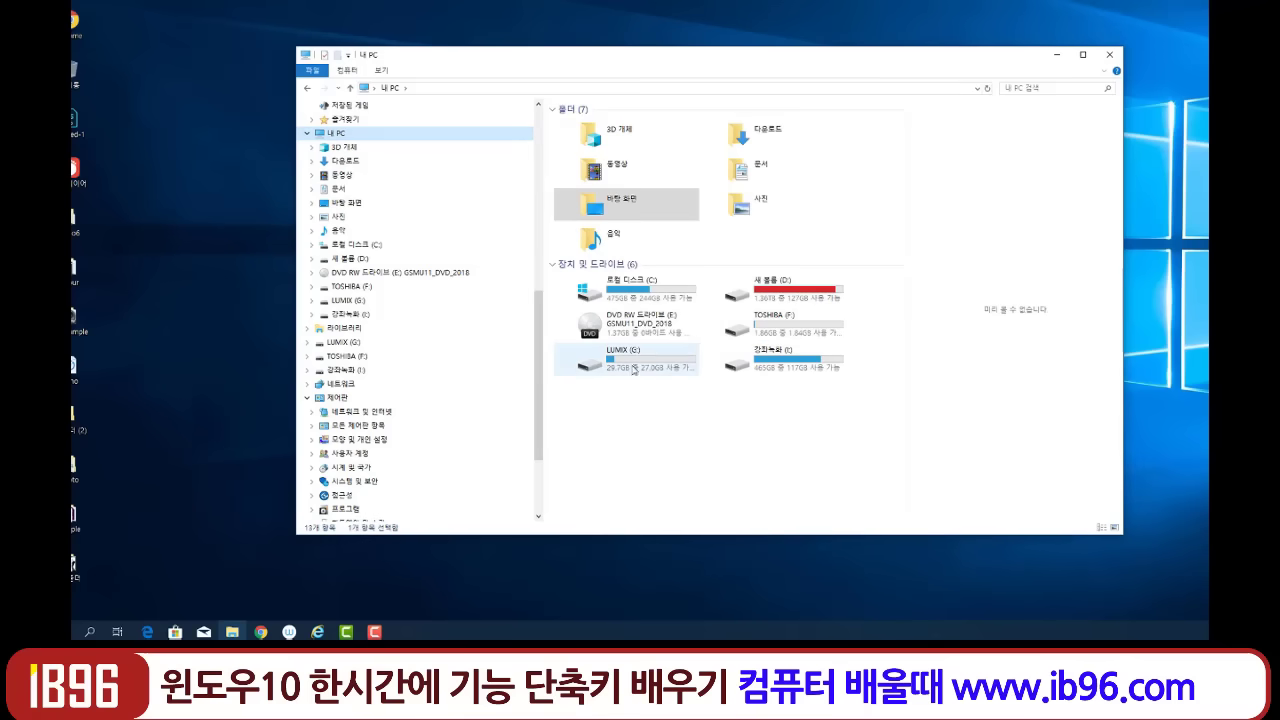
View the LUMIX (G:) drive's folders from both of its entries in the folder tree, comparing it with the 내 PC drive list.
{"action": "mouse_move", "coordinate": [636, 370]}
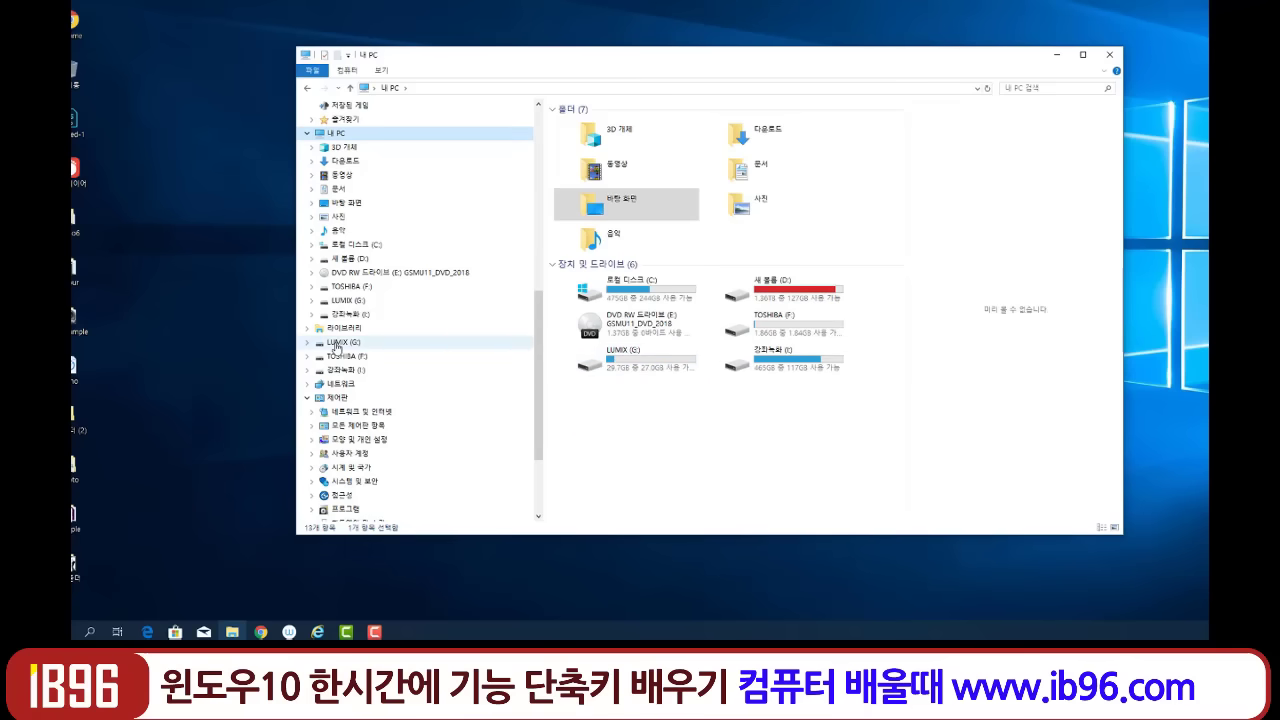
{"action": "left_click", "coordinate": [336, 344]}
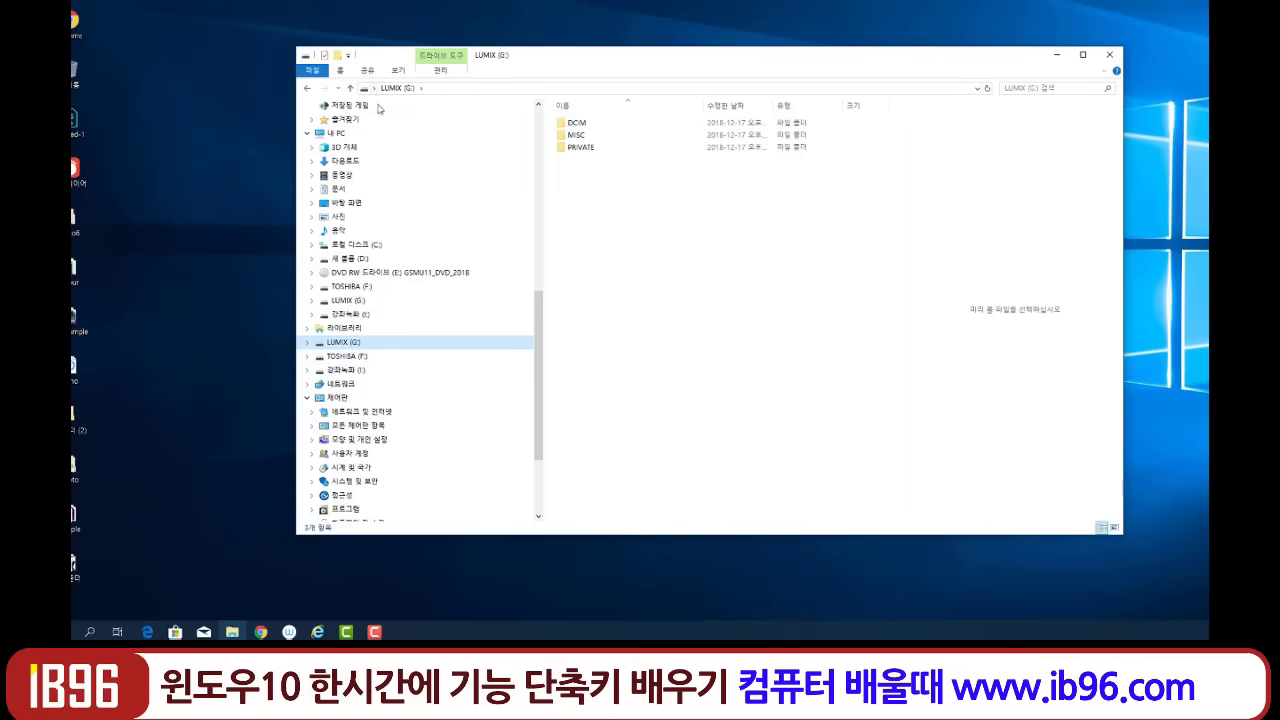
{"action": "left_click", "coordinate": [333, 134]}
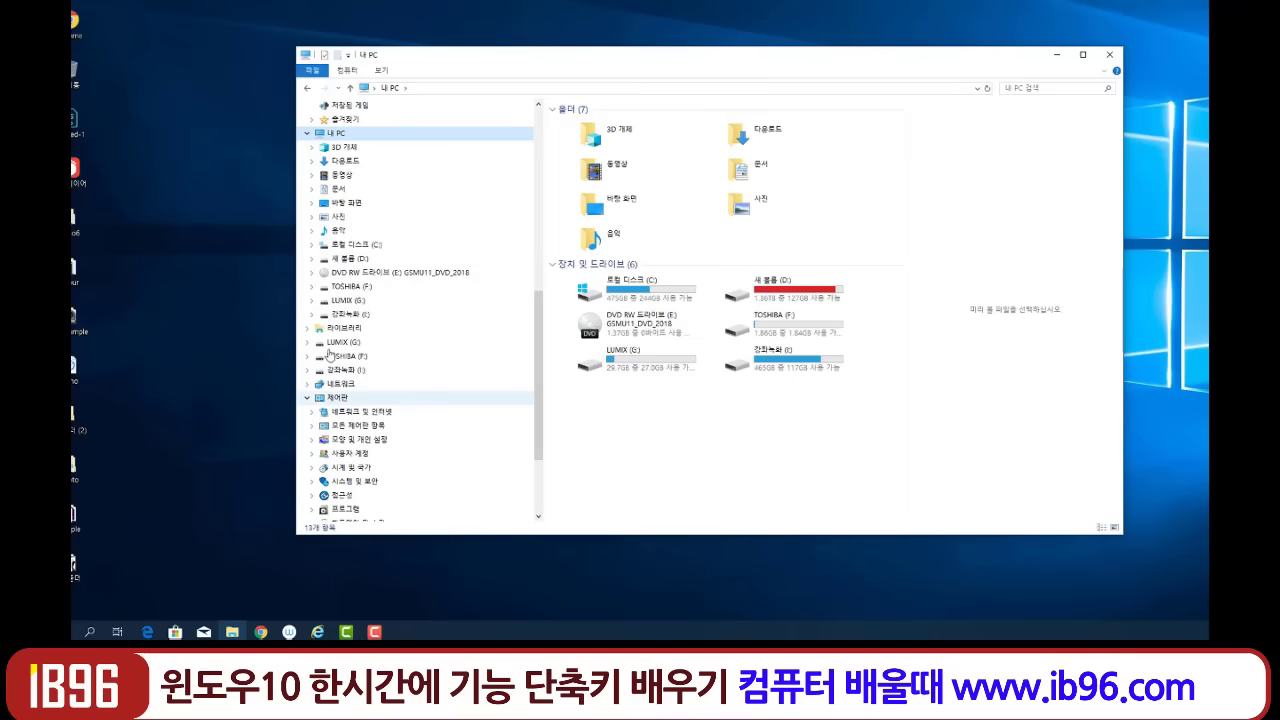
{"action": "left_click", "coordinate": [627, 368]}
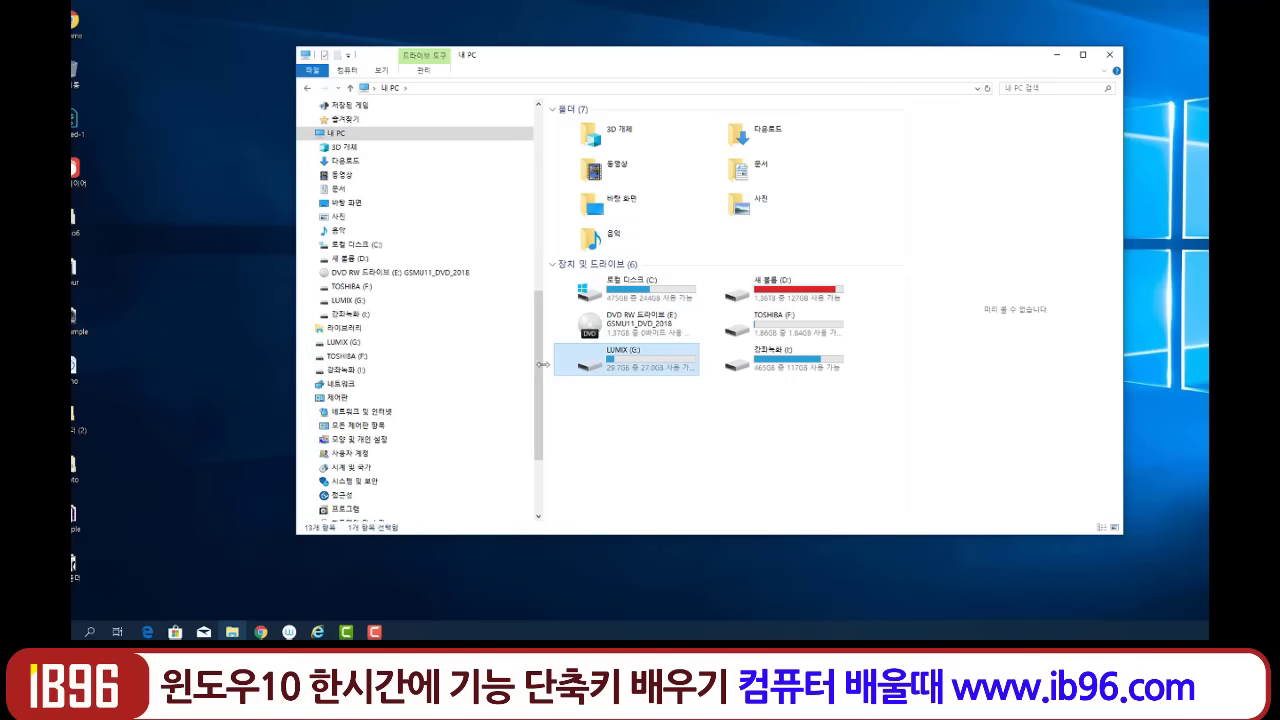
{"action": "left_click", "coordinate": [341, 302]}
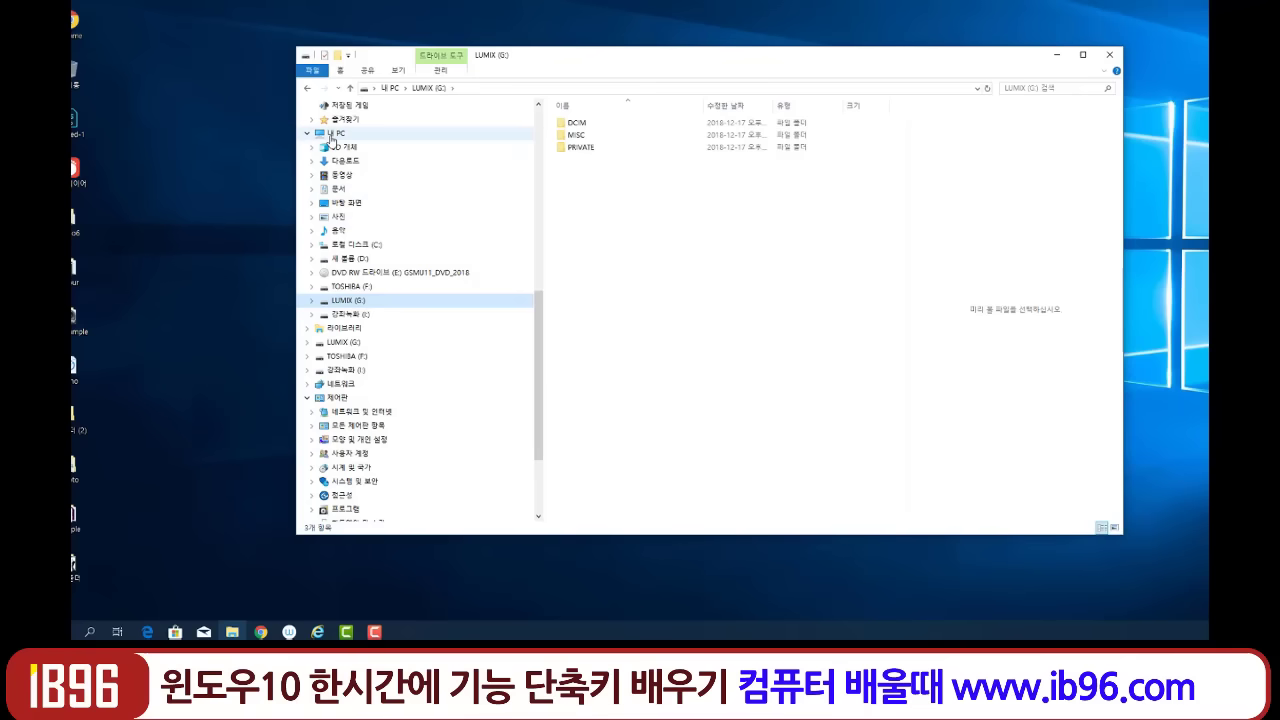
Return to 내 PC and scan the LUMIX (G:) drive with Windows Defender.
{"action": "left_click", "coordinate": [333, 136]}
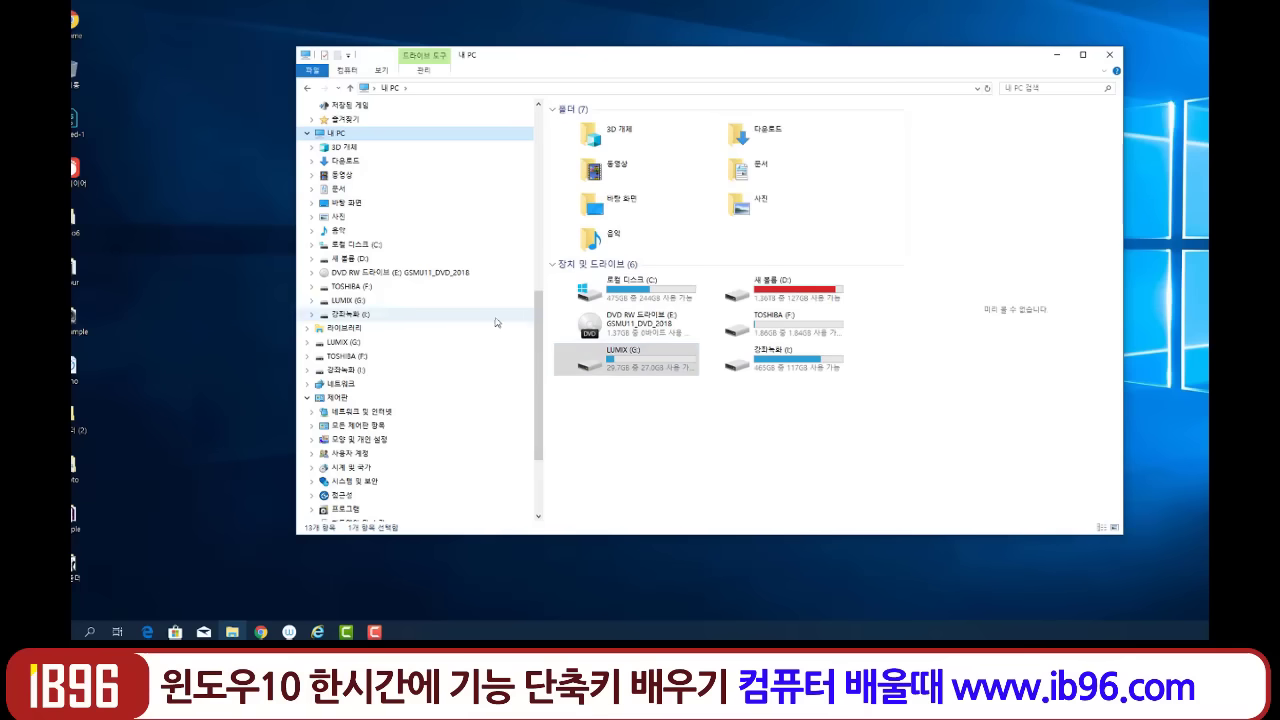
{"action": "right_click", "coordinate": [608, 360]}
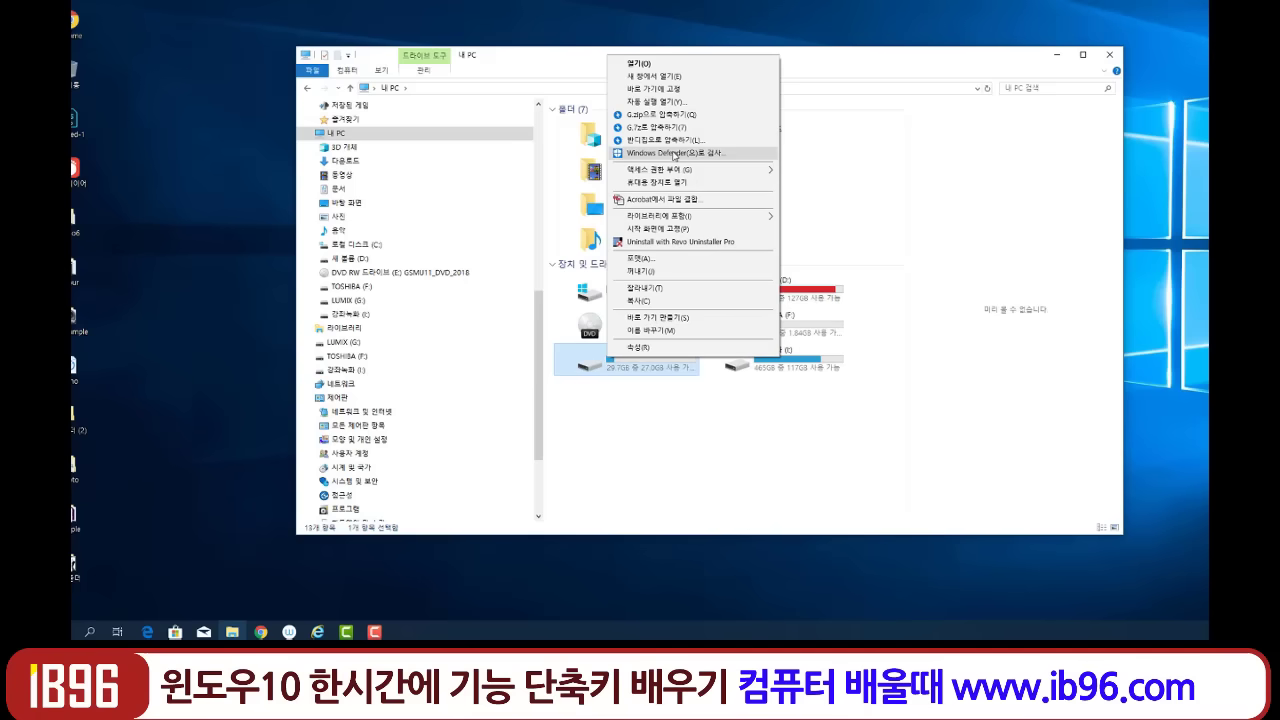
{"action": "left_click", "coordinate": [675, 156]}
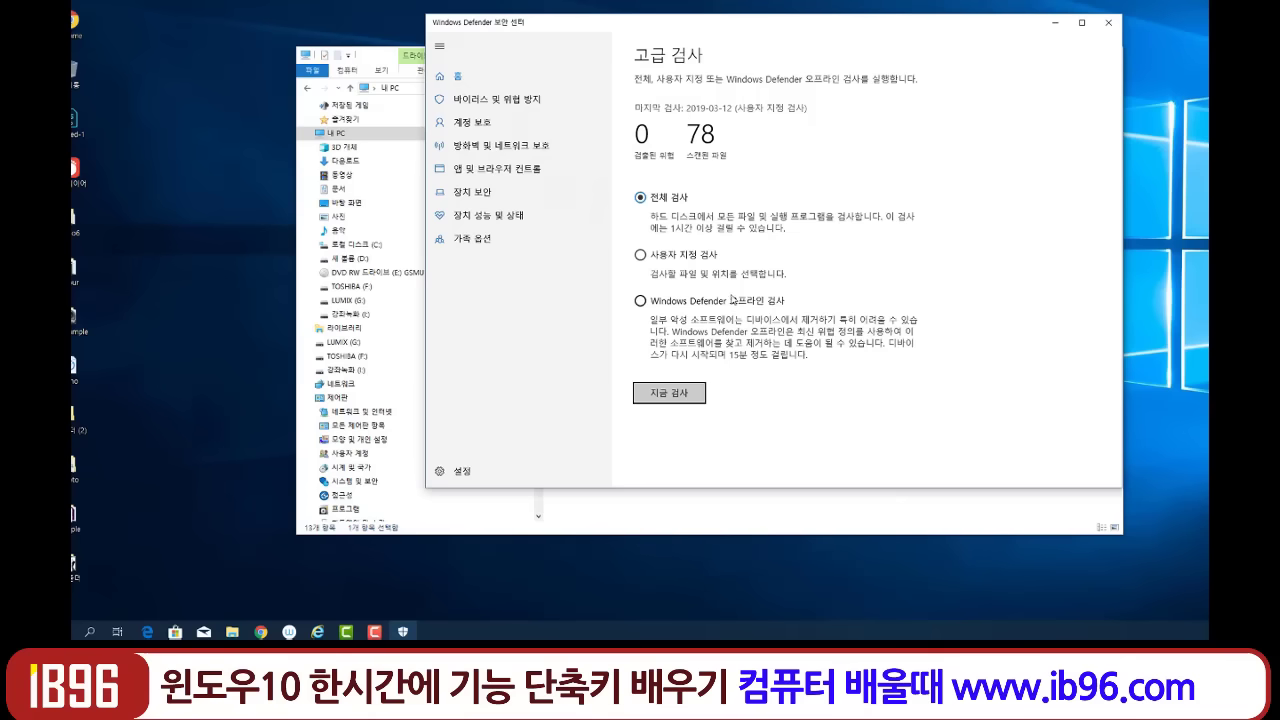
Close the Windows Defender scan results and scan the Untitled-1 file on the desktop with Windows Defender.
{"action": "left_click", "coordinate": [1108, 25]}
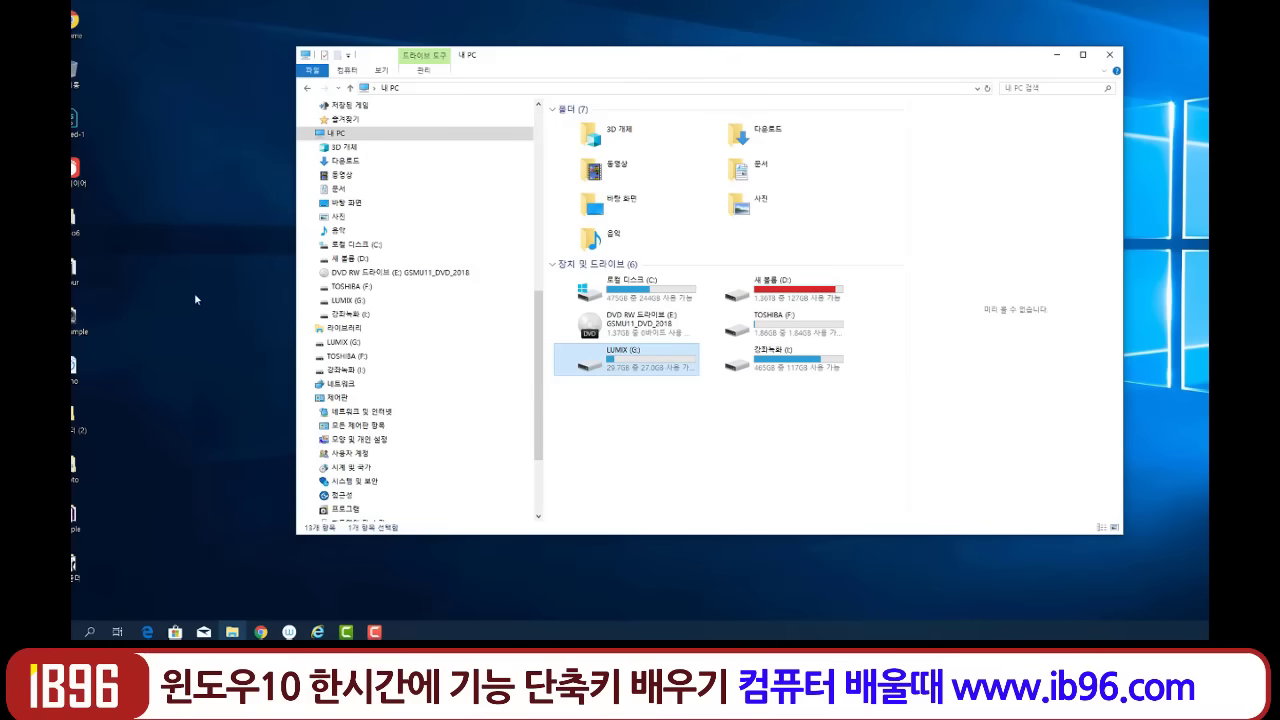
{"action": "left_click", "coordinate": [74, 126]}
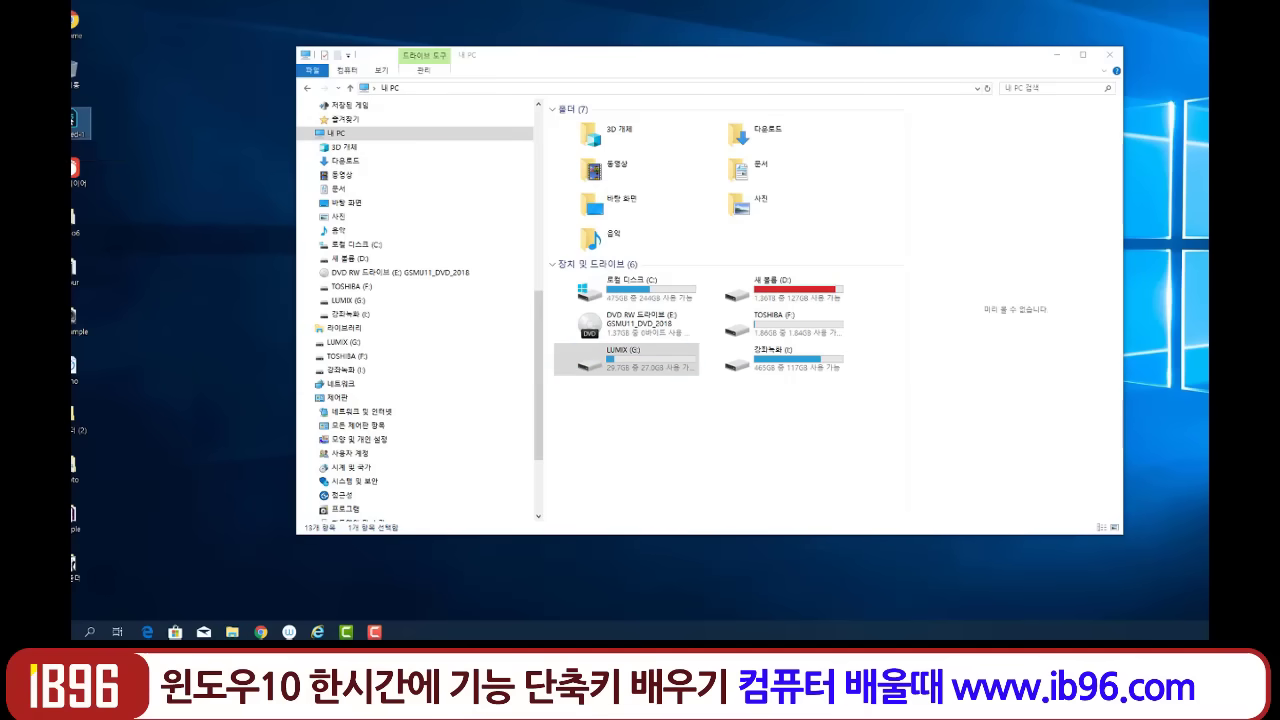
{"action": "right_click", "coordinate": [76, 120]}
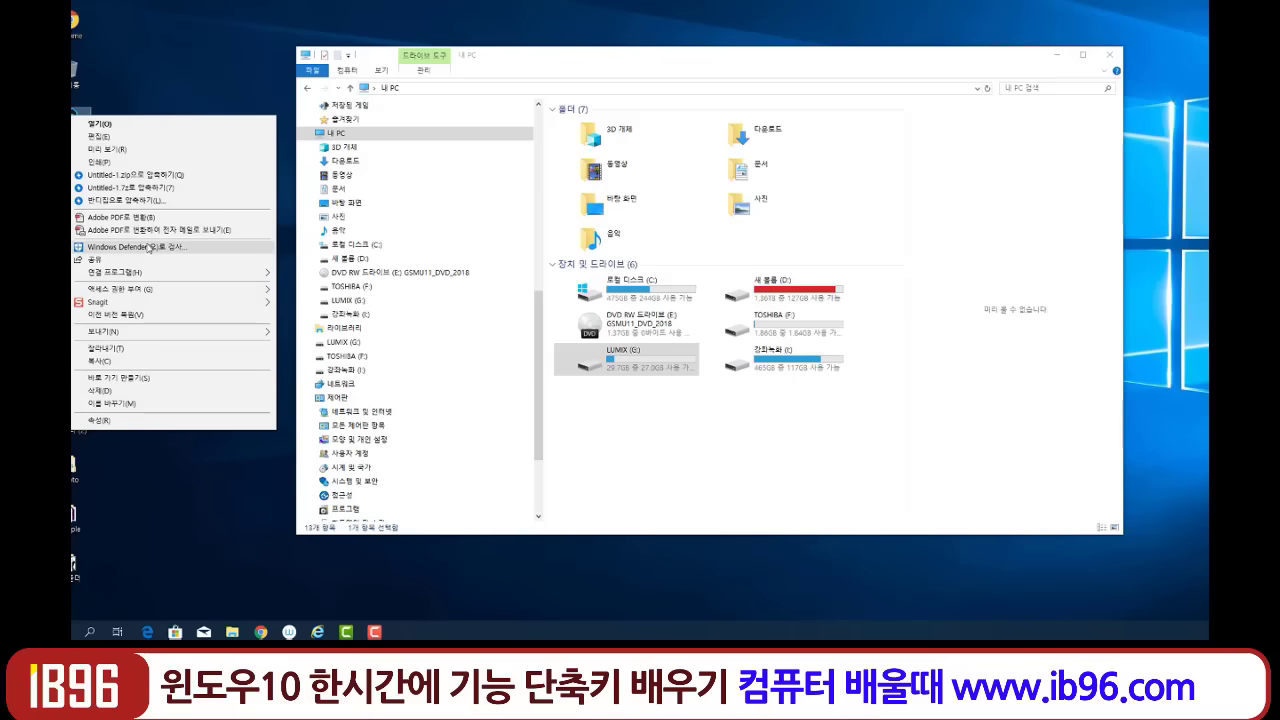
{"action": "left_click", "coordinate": [148, 247]}
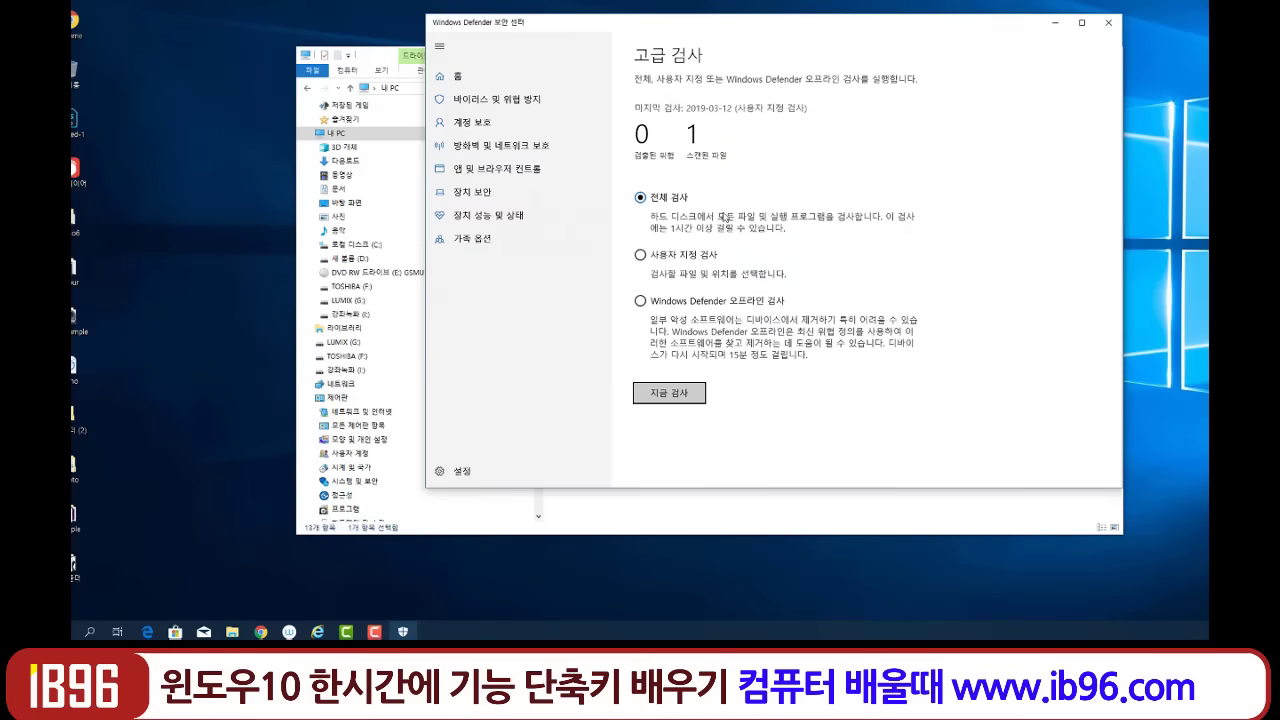
Start a full scan (전체 검사) in Windows Defender and cancel it while it runs.
{"action": "left_click", "coordinate": [681, 398]}
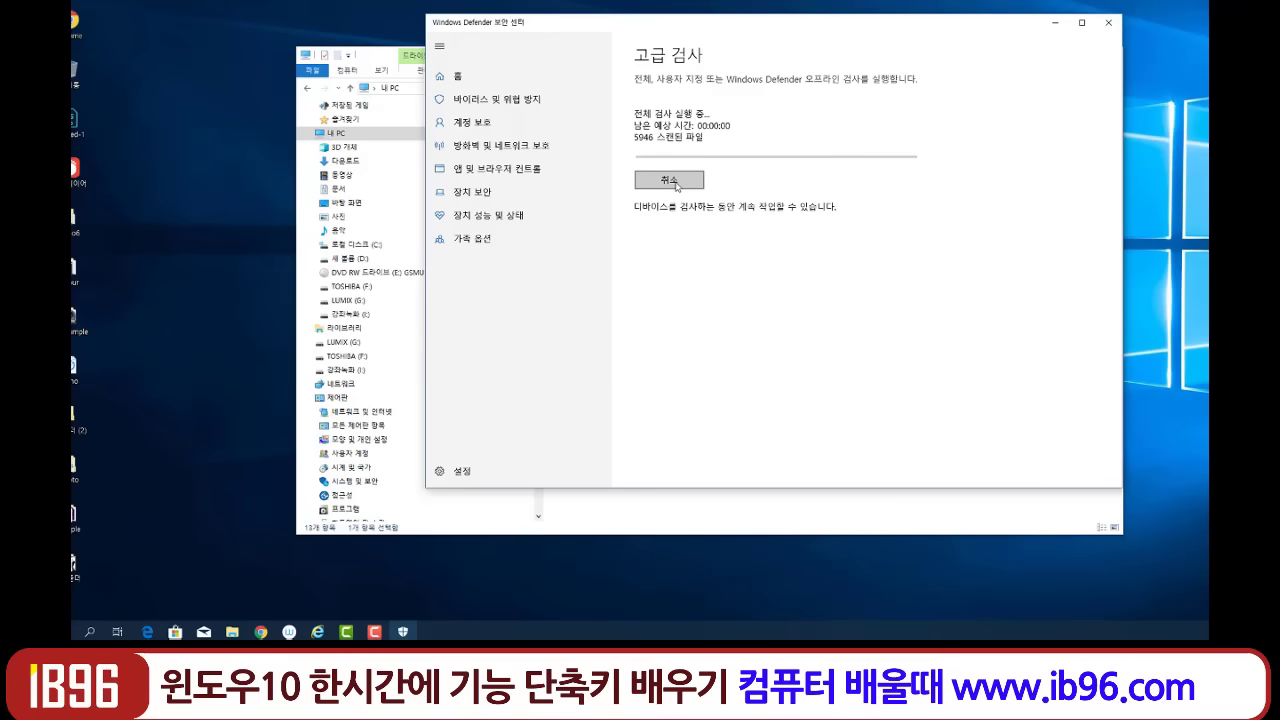
{"action": "left_click", "coordinate": [676, 185]}
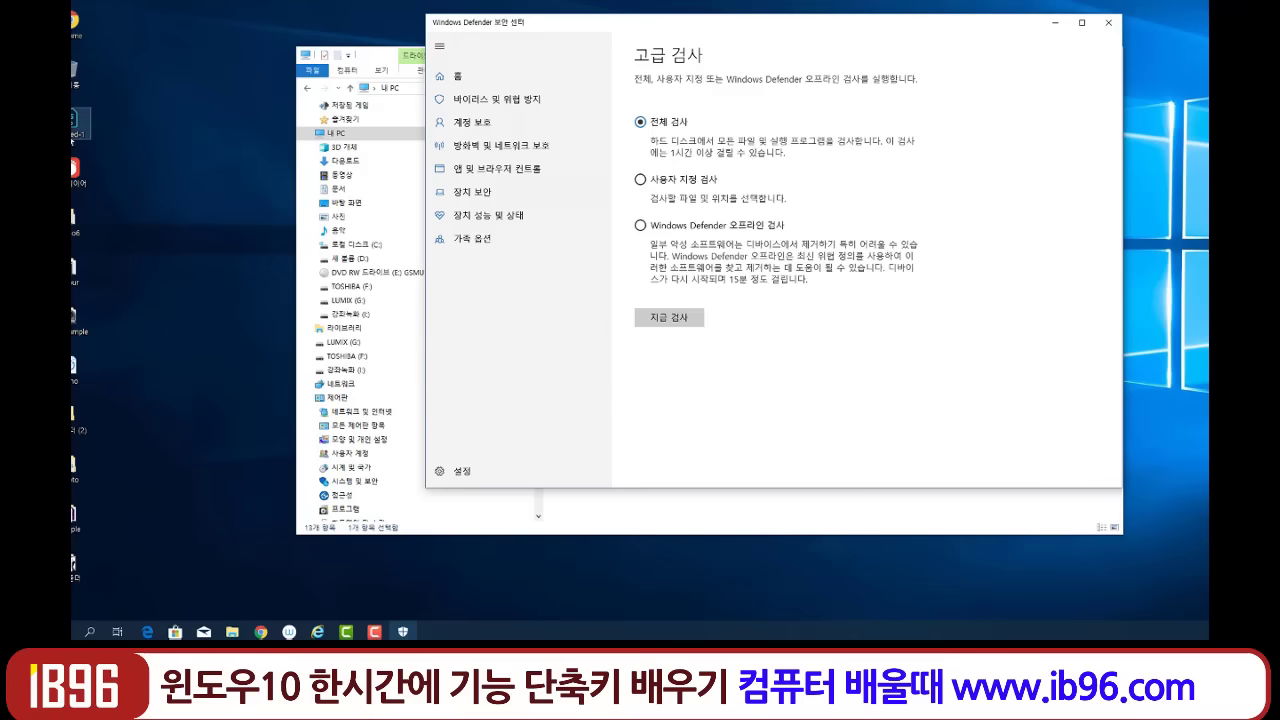
Clear the screen by closing Windows Defender, shifting the File Explorer window aside and showing the desktop.
{"action": "left_click", "coordinate": [1107, 23]}
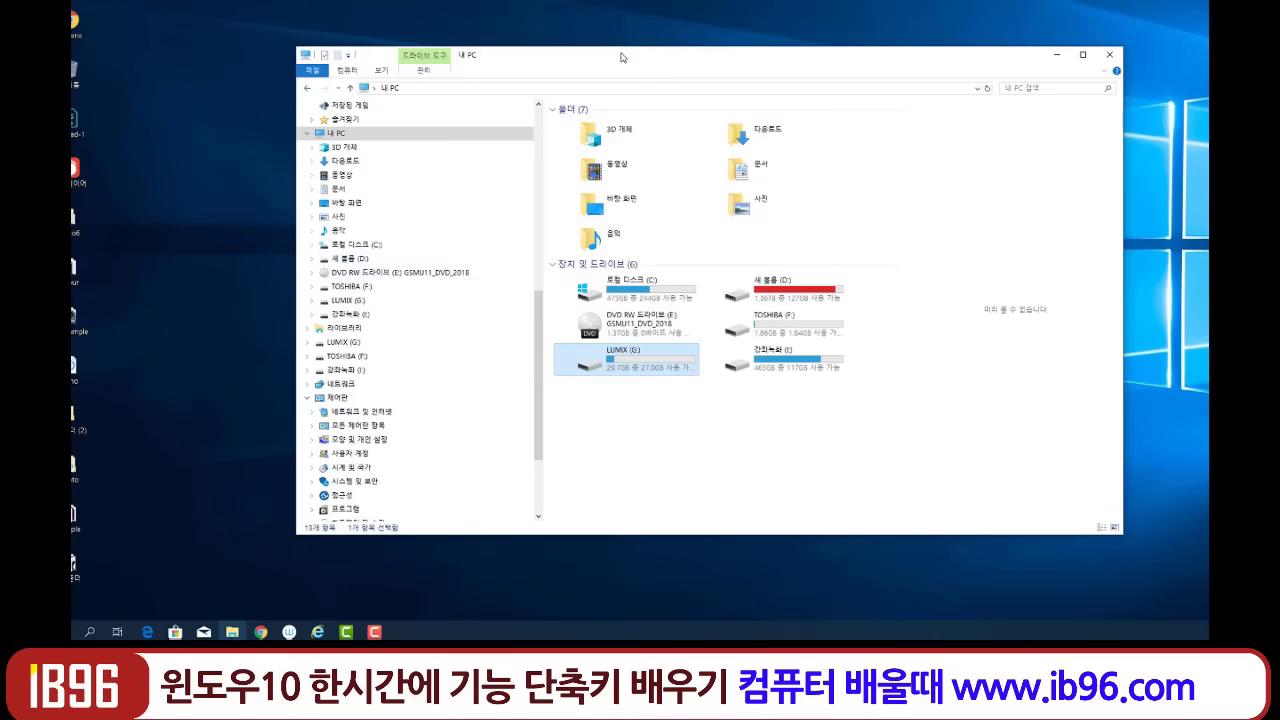
{"action": "left_click_drag", "start_coordinate": [622, 57], "coordinate": [506, 46]}
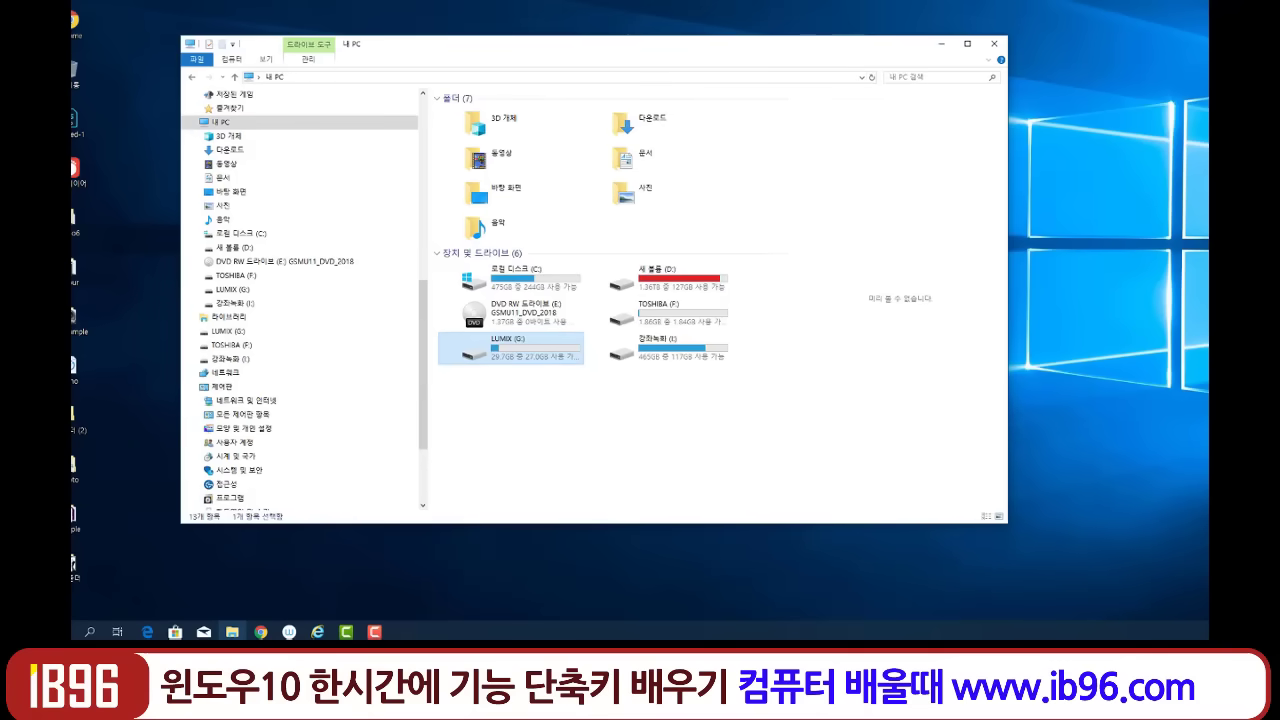
{"action": "key", "text": "super+d"}
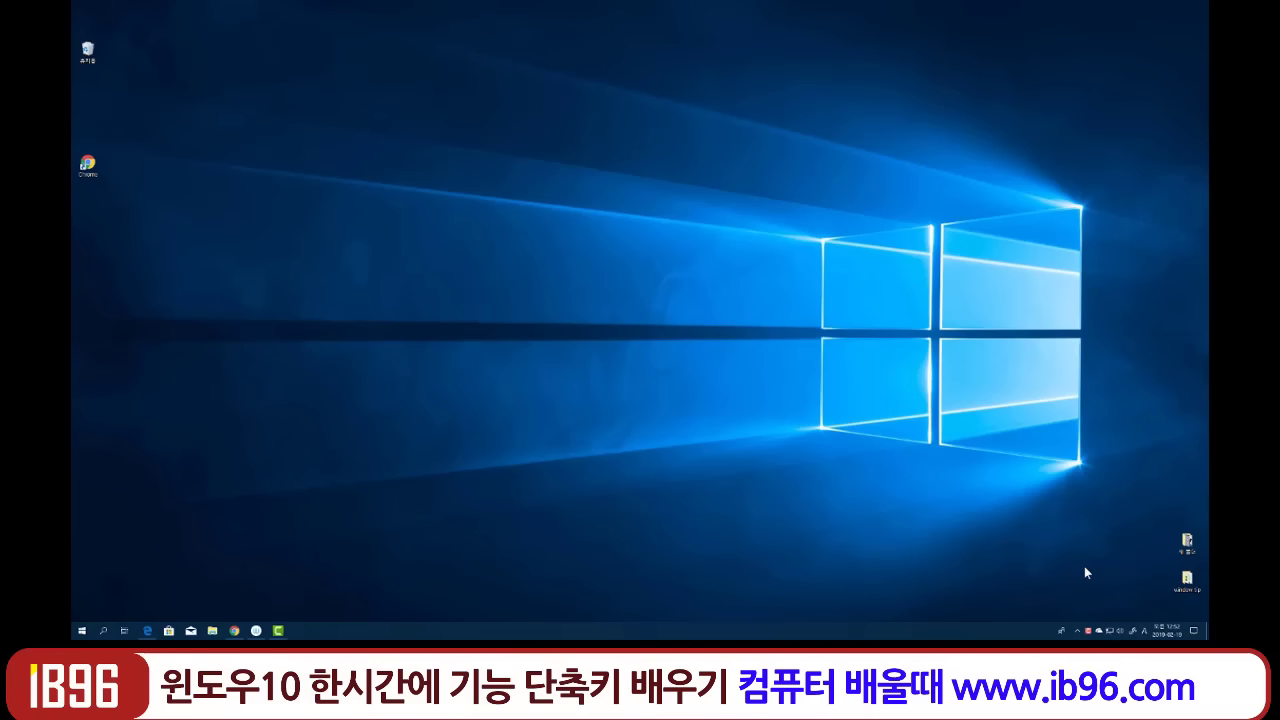
Search the Start menu for "캡" to locate 캡처 도구, and dismiss the search.
{"action": "left_click", "coordinate": [82, 630]}
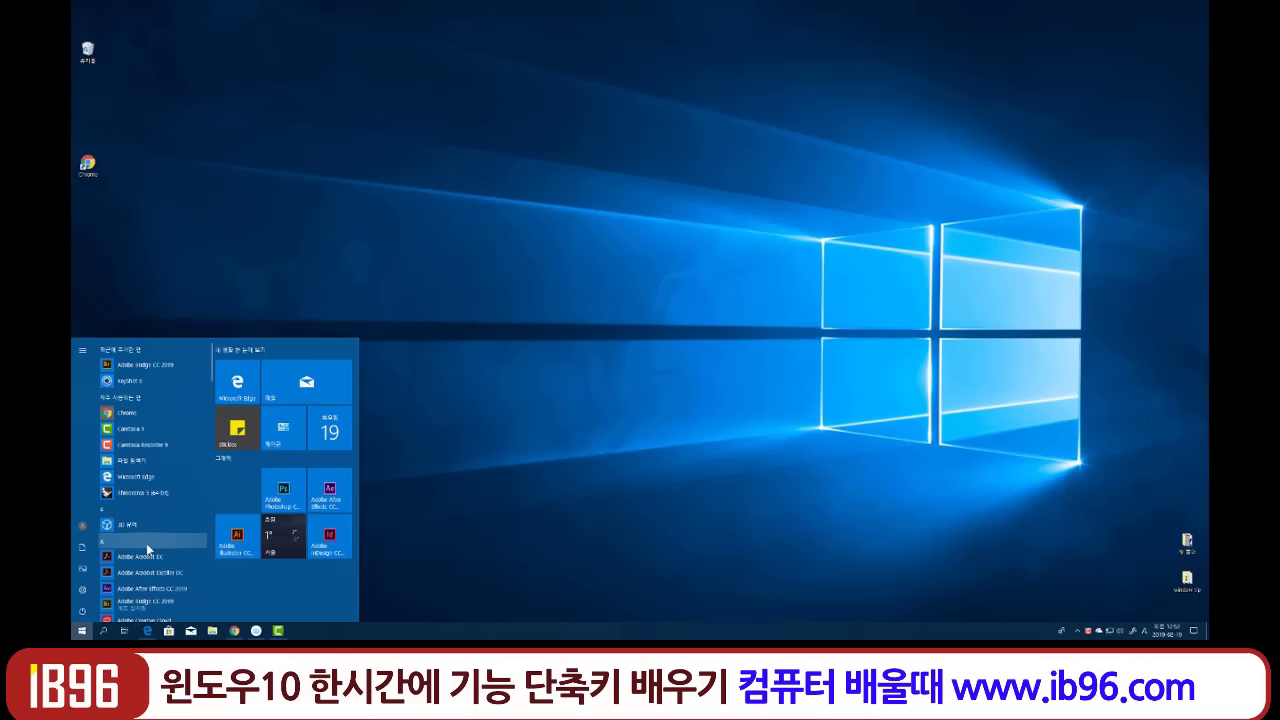
{"action": "type", "text": "캡"}
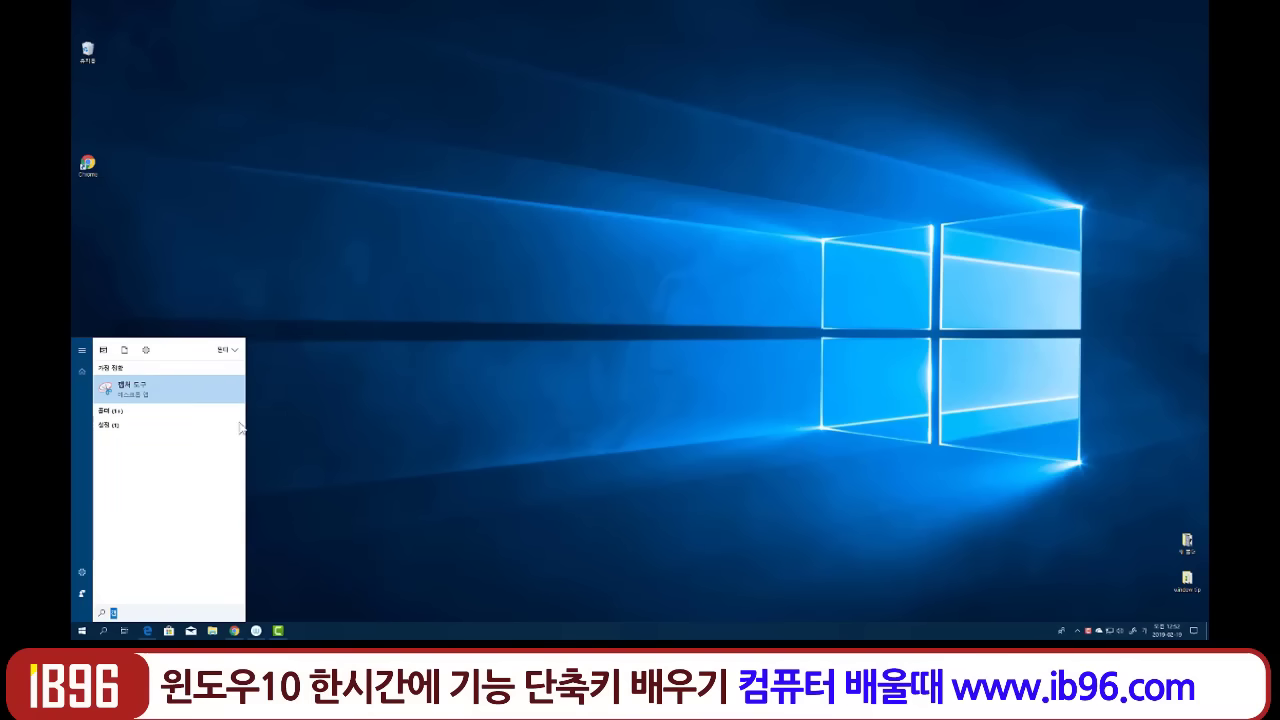
{"action": "left_click", "coordinate": [407, 454]}
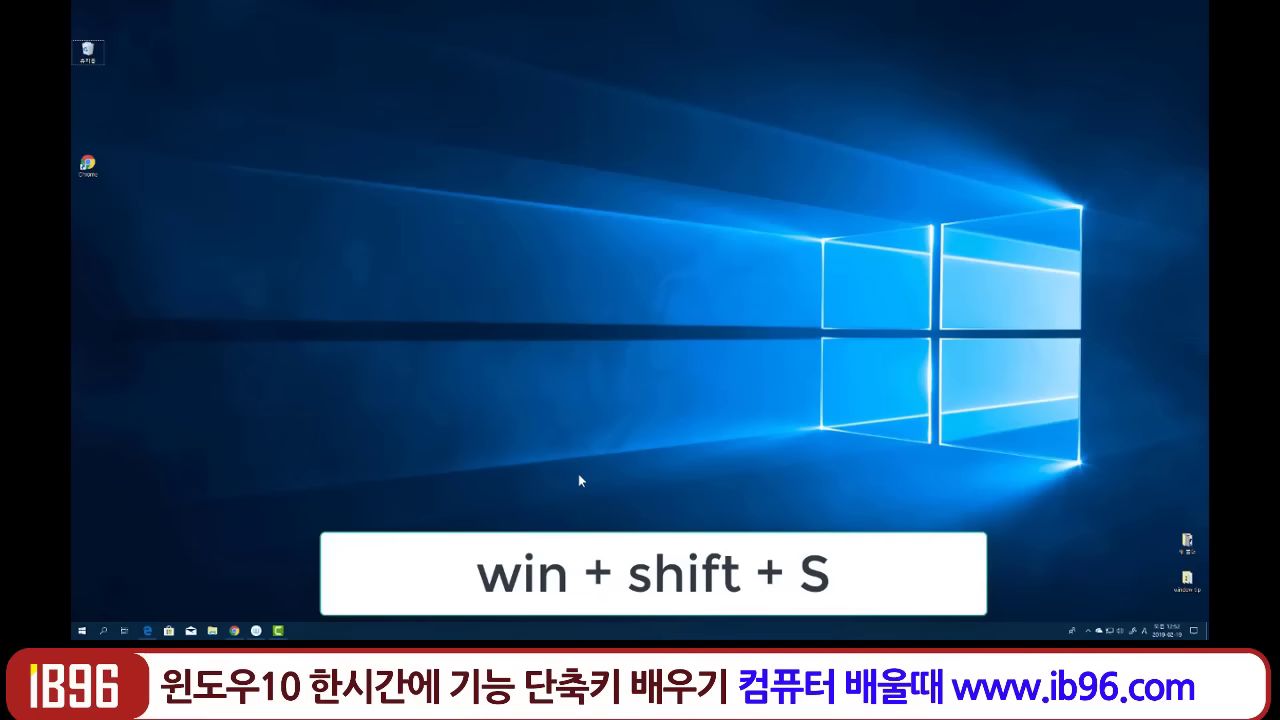
Capture a rectangular area of the desktop around the Chrome icon with the screen snipping function.
{"action": "key", "text": "super+shift+s"}
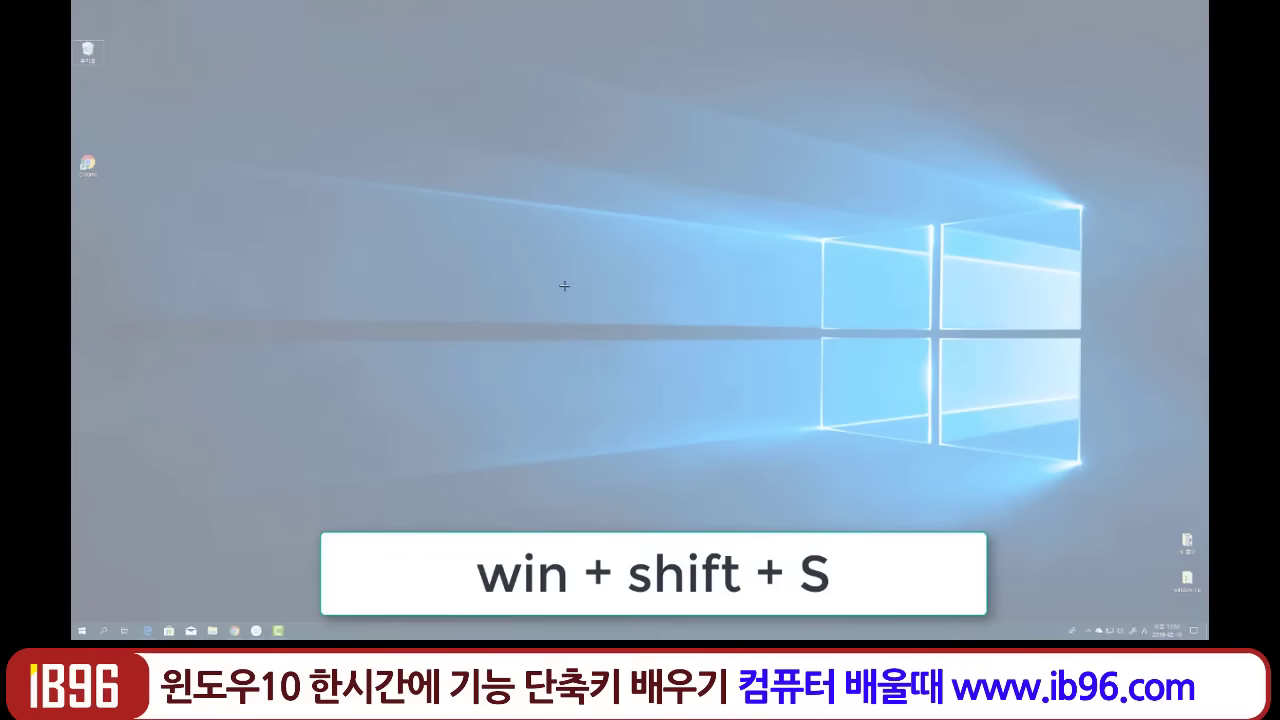
{"action": "left_click_drag", "start_coordinate": [413, 99], "coordinate": [72, 306]}
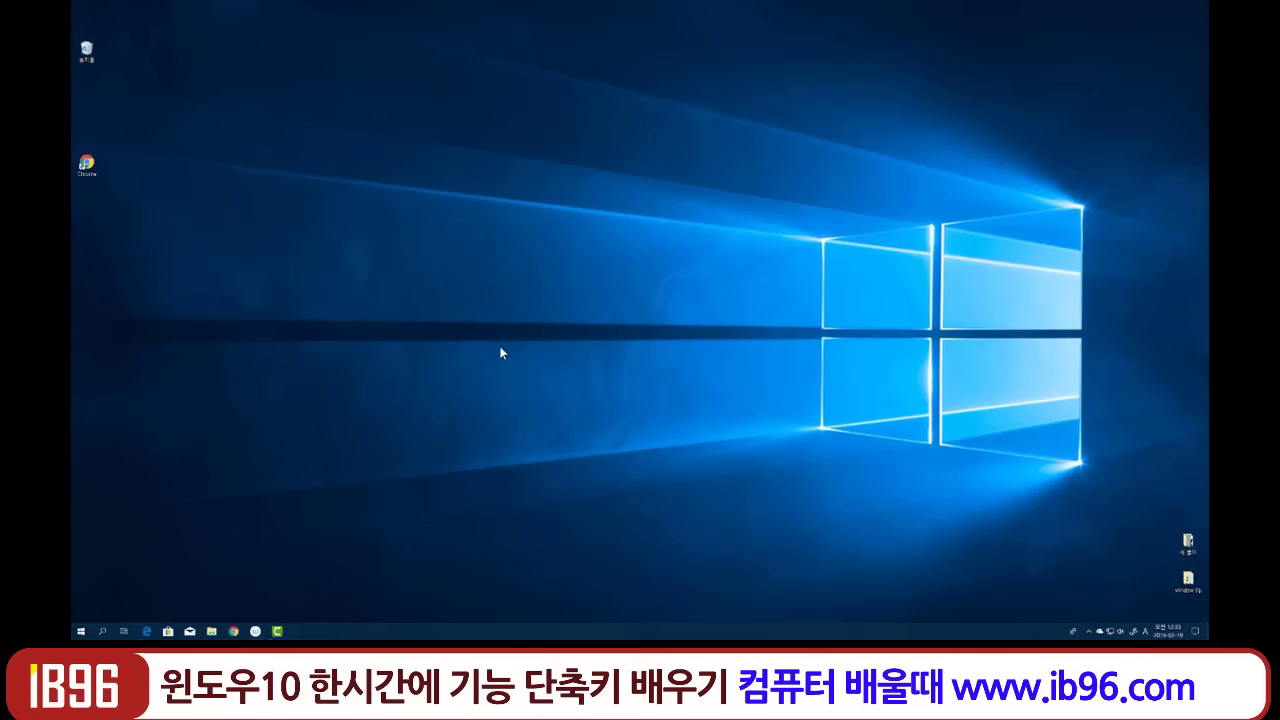
Magnify the desktop, create a new folder on it, and name the folder srds.
{"action": "key", "text": "super+plus"}
{"action": "right_click", "coordinate": [425, 211]}
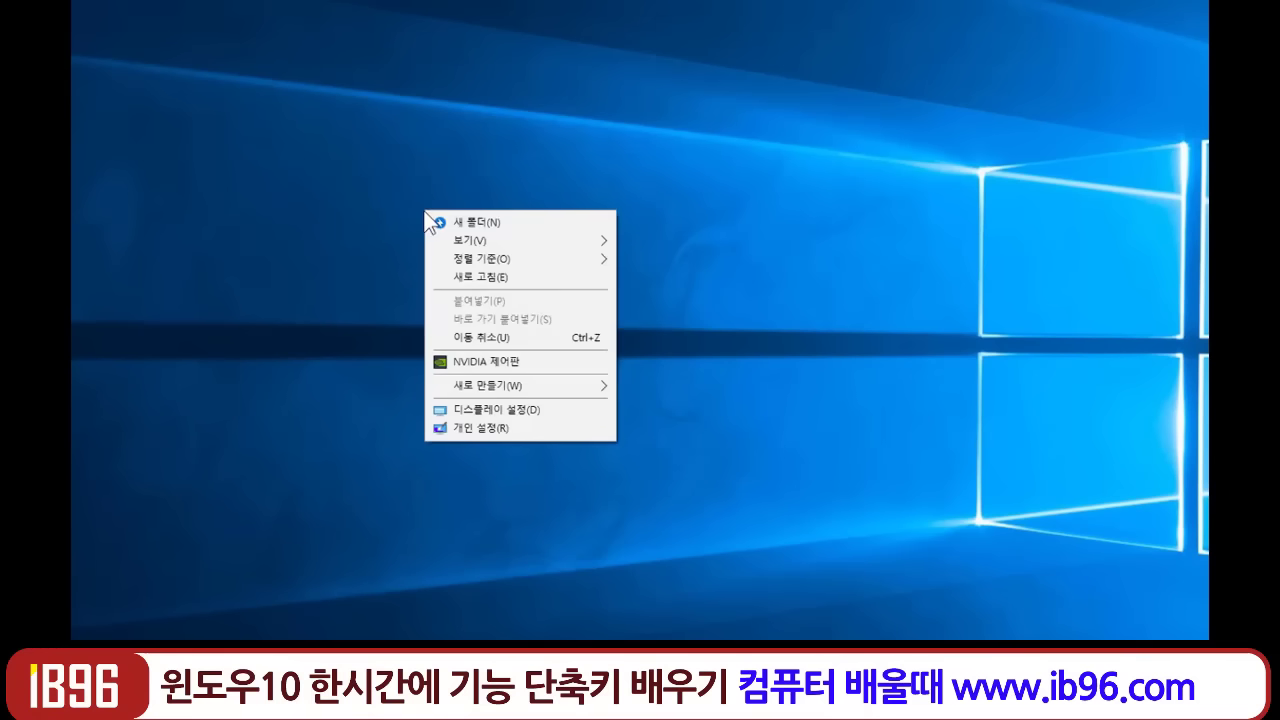
{"action": "left_click", "coordinate": [484, 221]}
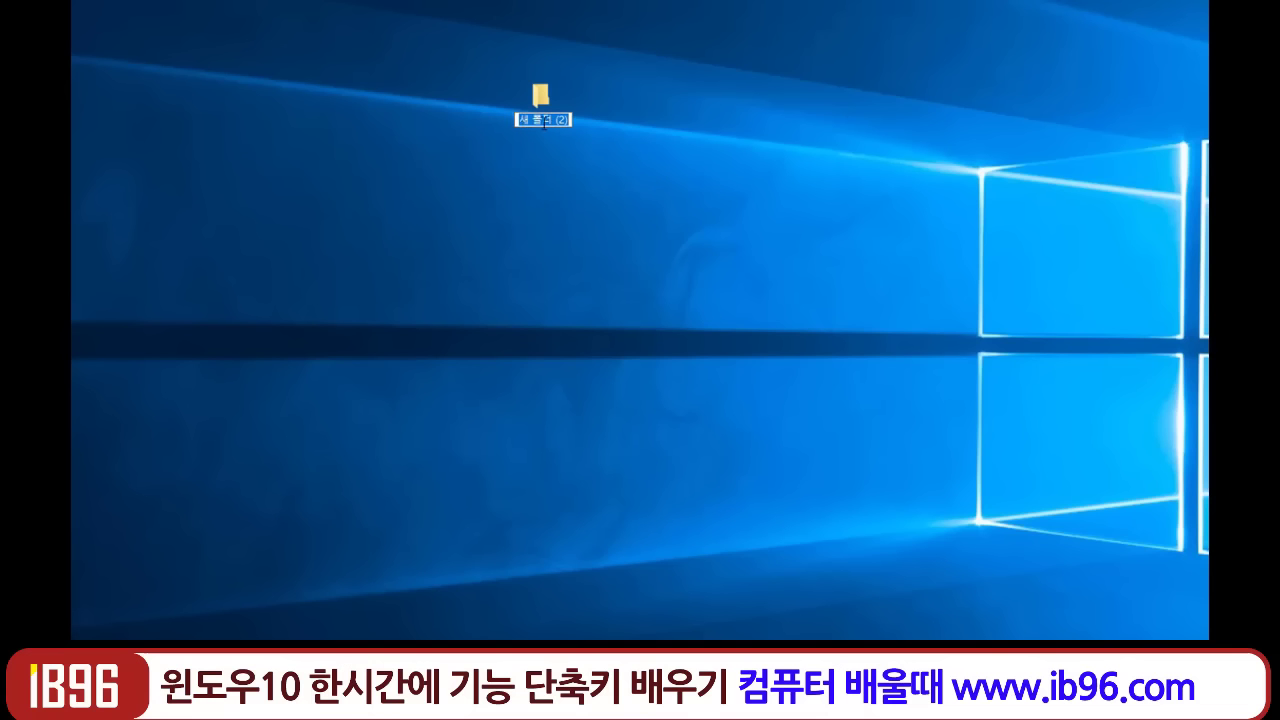
{"action": "type", "text": "sms"}
{"action": "key", "text": "Return"}
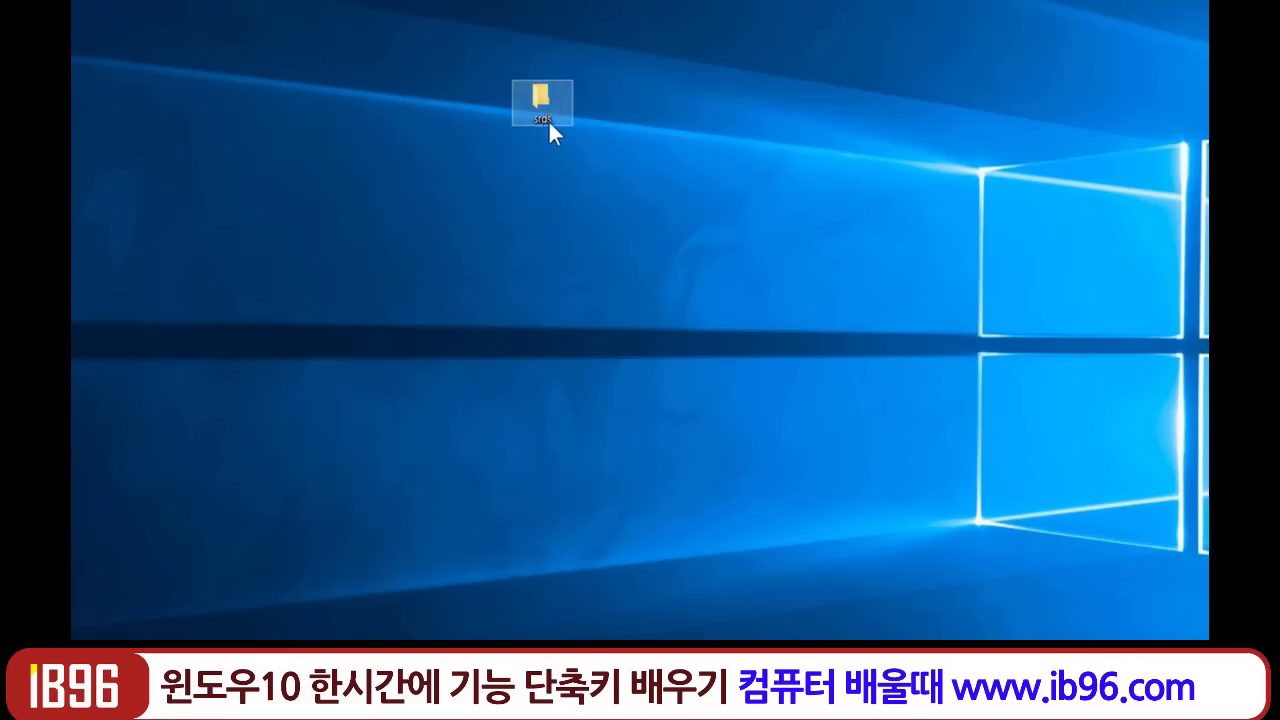
Open the srds folder's name for editing and exit the edit.
{"action": "mouse_move", "coordinate": [546, 115]}
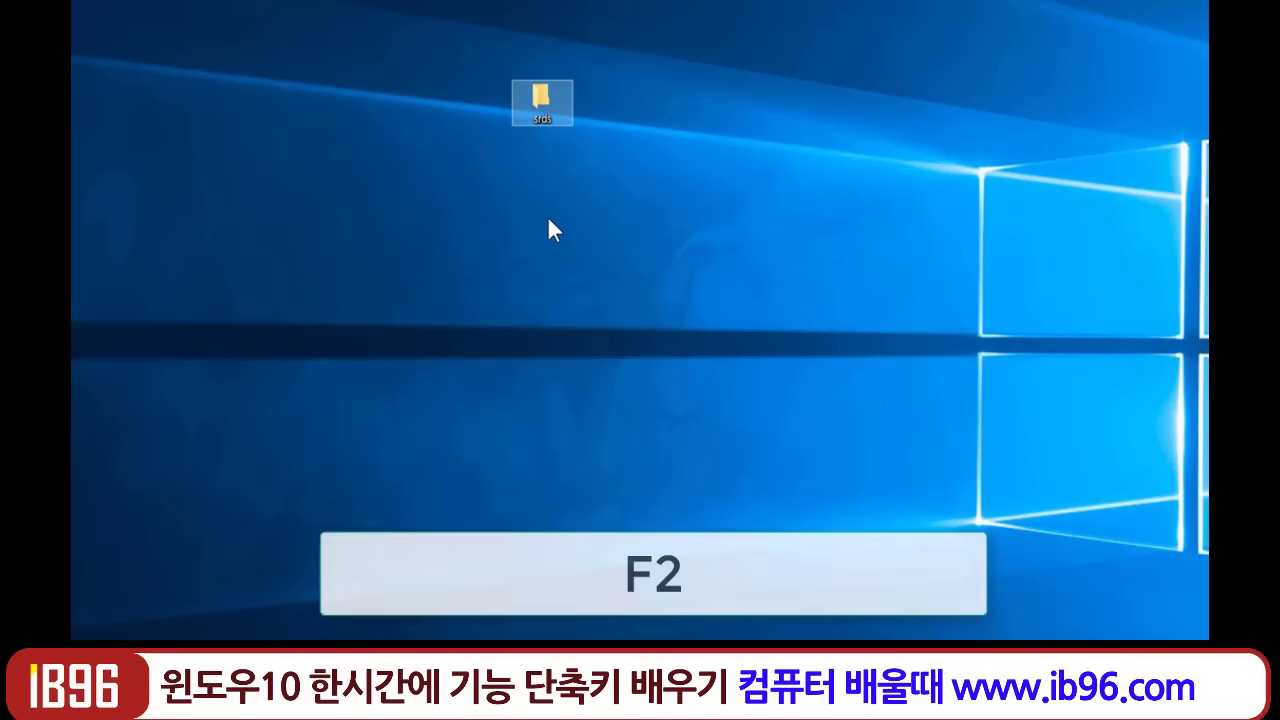
{"action": "key", "text": "F2"}
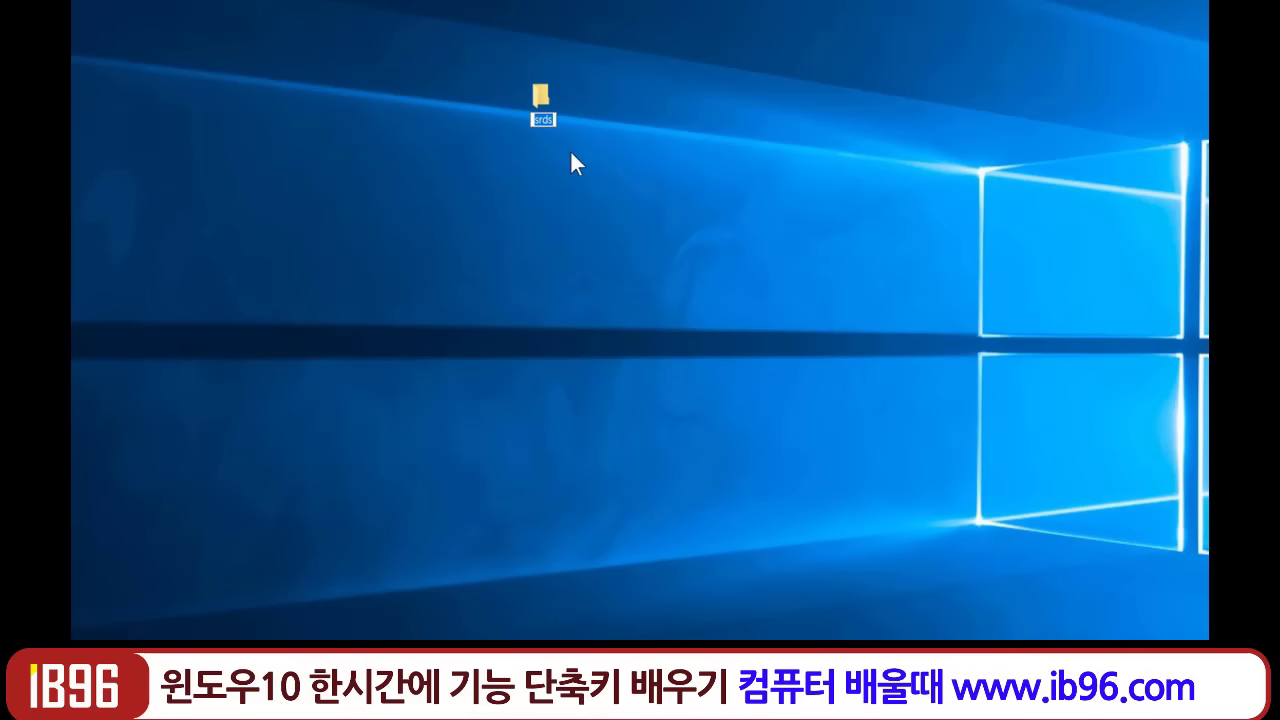
{"action": "key", "text": "Return"}
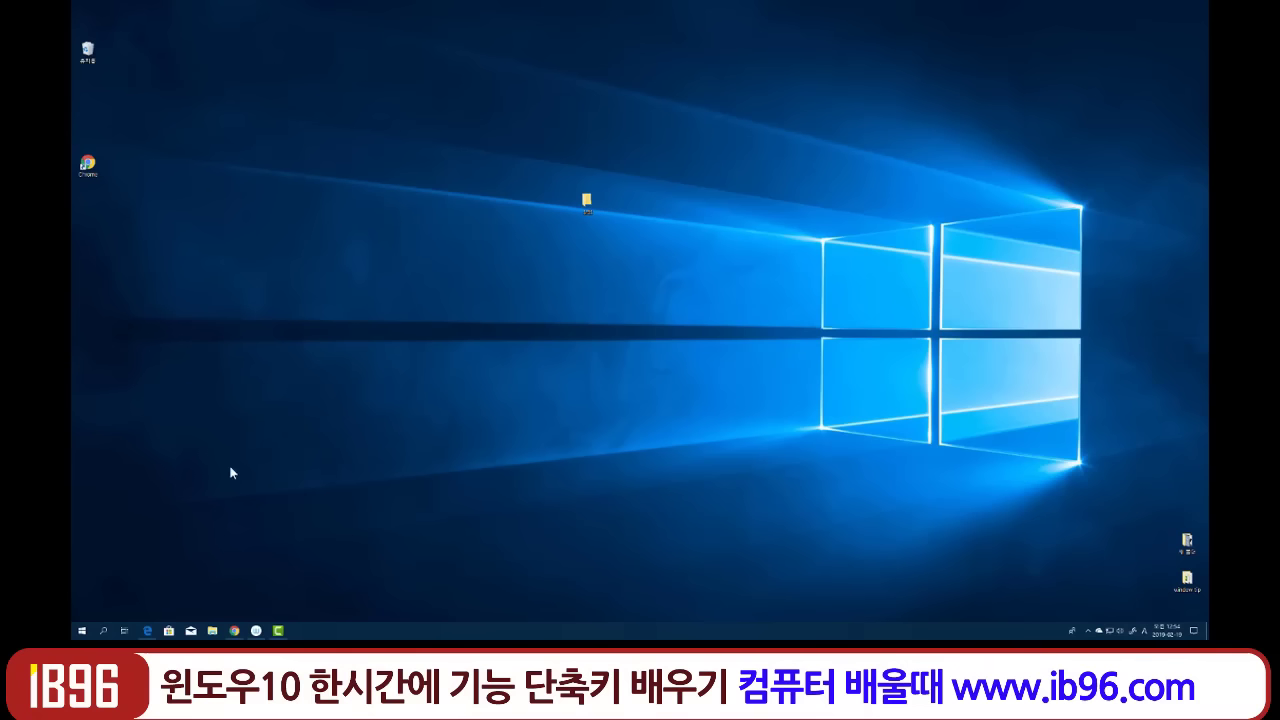
View the power options in the Start menu, dismiss them, and lock the computer.
{"action": "left_click", "coordinate": [84, 630]}
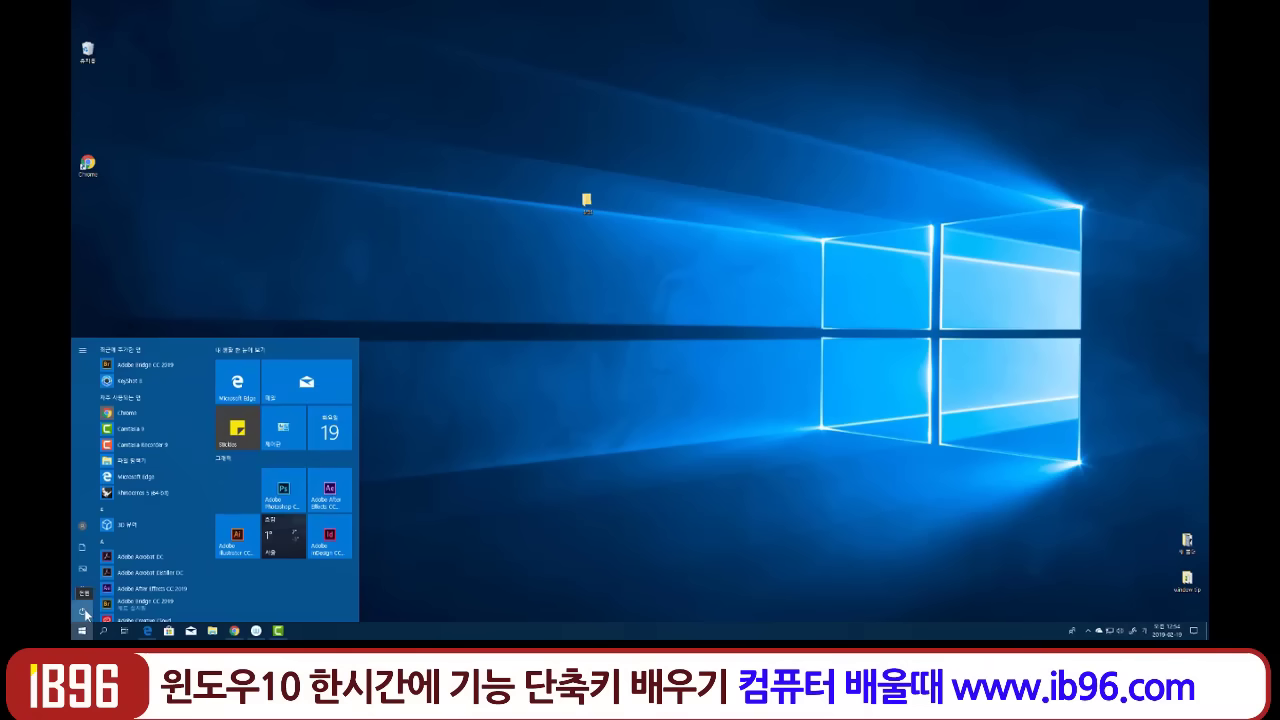
{"action": "left_click", "coordinate": [84, 612]}
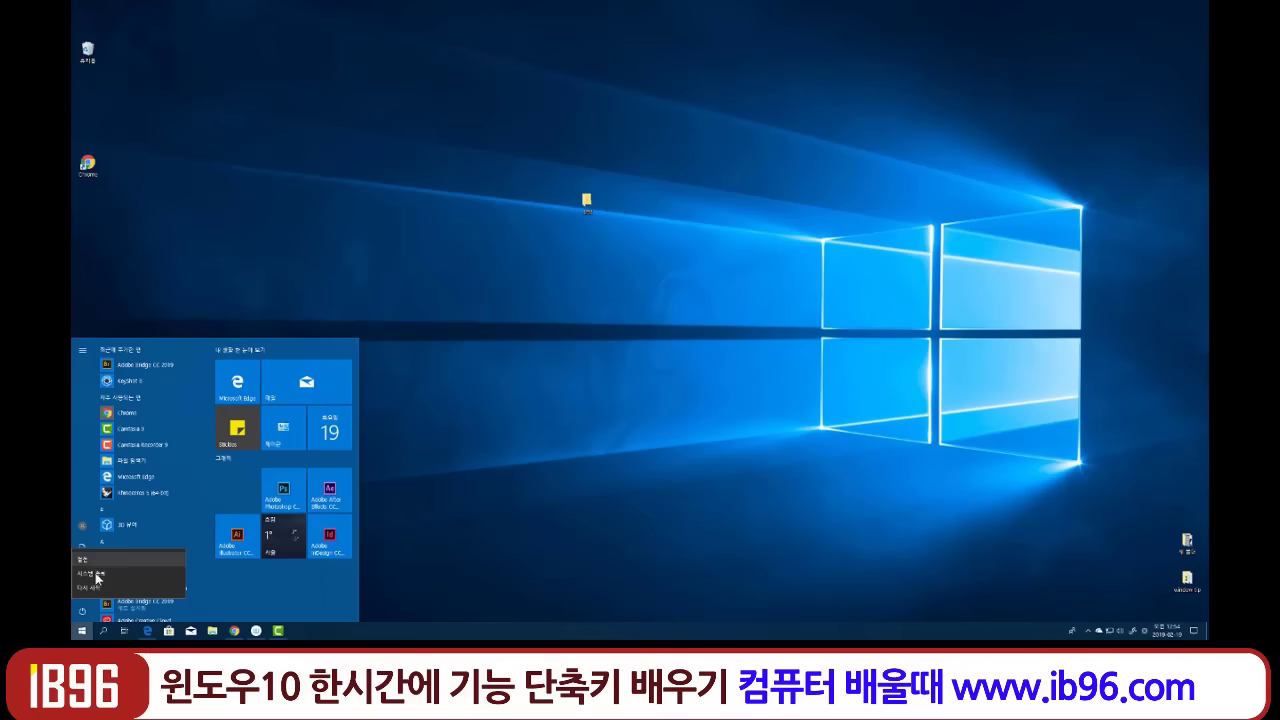
{"action": "left_click", "coordinate": [418, 553]}
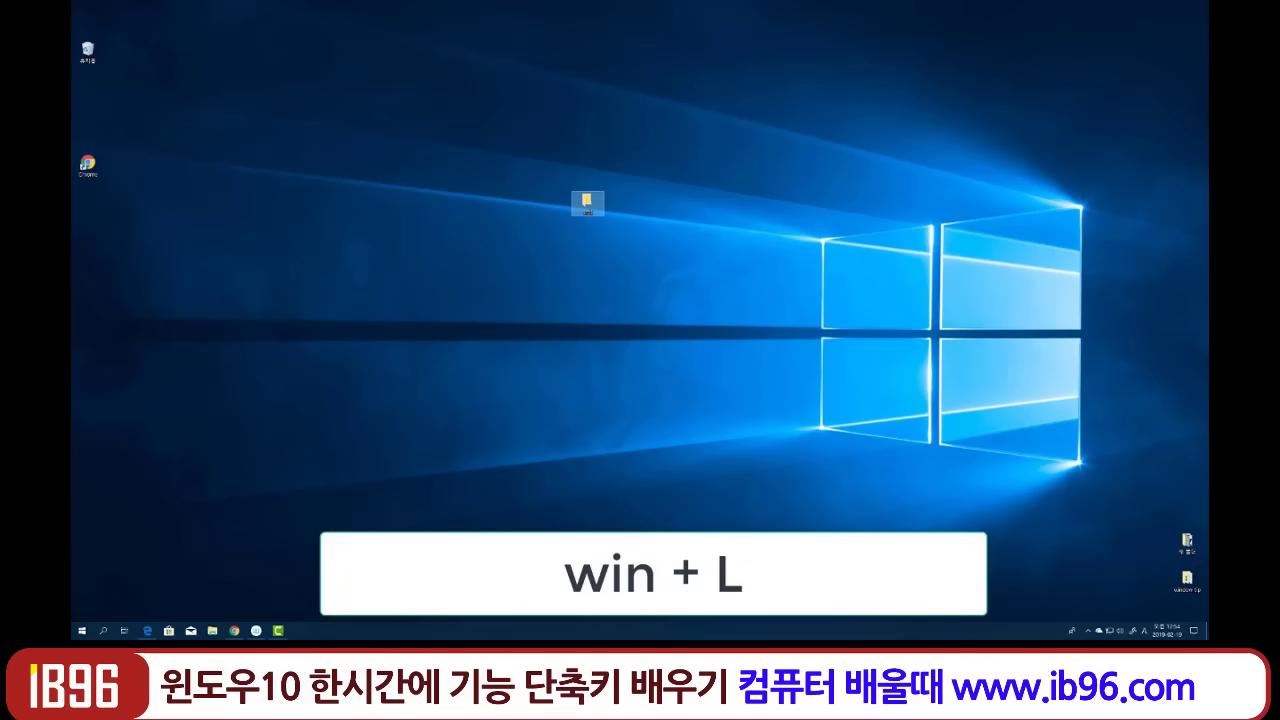
{"action": "key", "text": "super+l"}
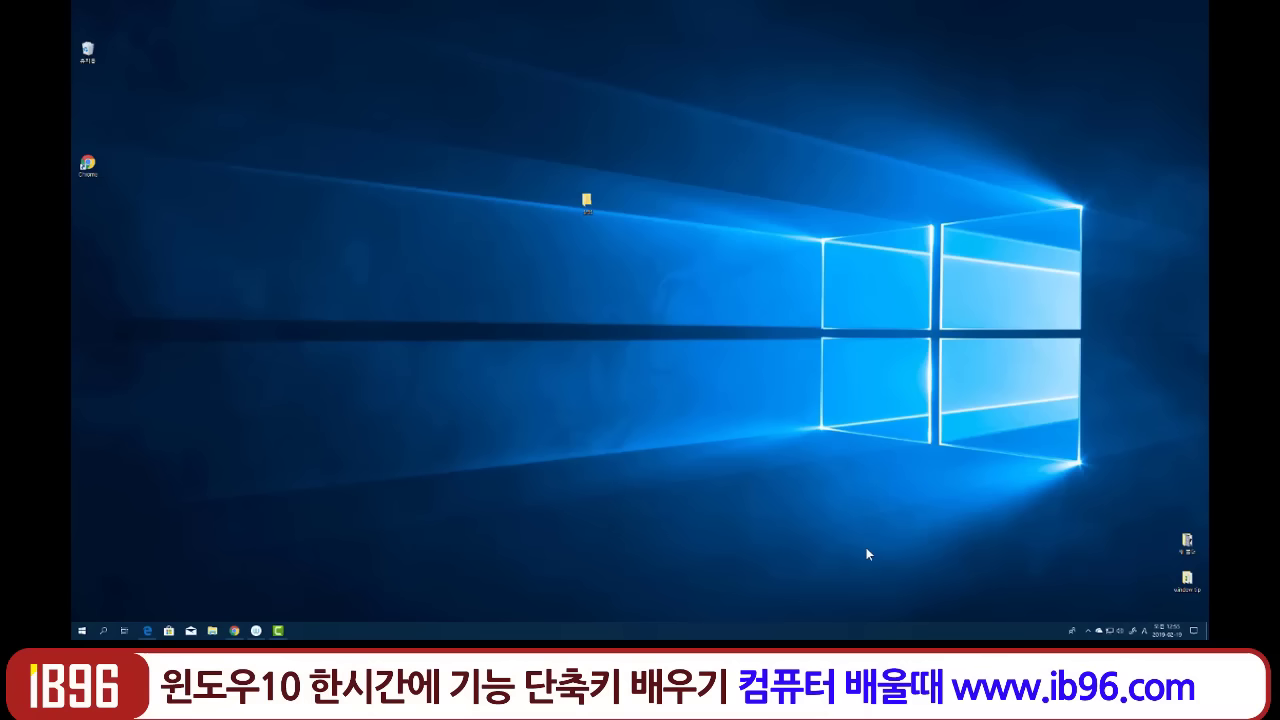
Bring up Chrome with the Naver home page, enlarge and reduce the page repeatedly, and return it to 100% zoom.
{"action": "key", "text": "super+5"}
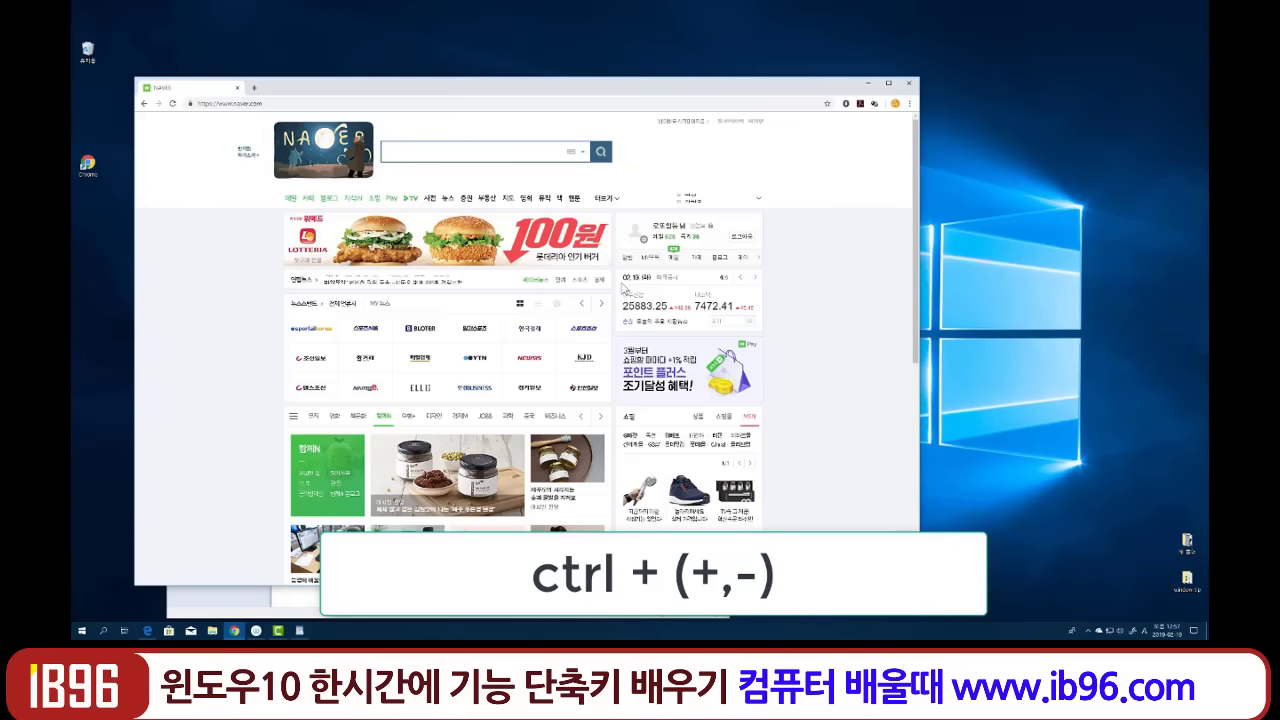
{"action": "key", "text": "ctrl+plus"}
{"action": "key", "text": "ctrl+plus"}
{"action": "key", "text": "ctrl+plus"}
{"action": "key", "text": "ctrl+plus"}
{"action": "key", "text": "ctrl+plus"}
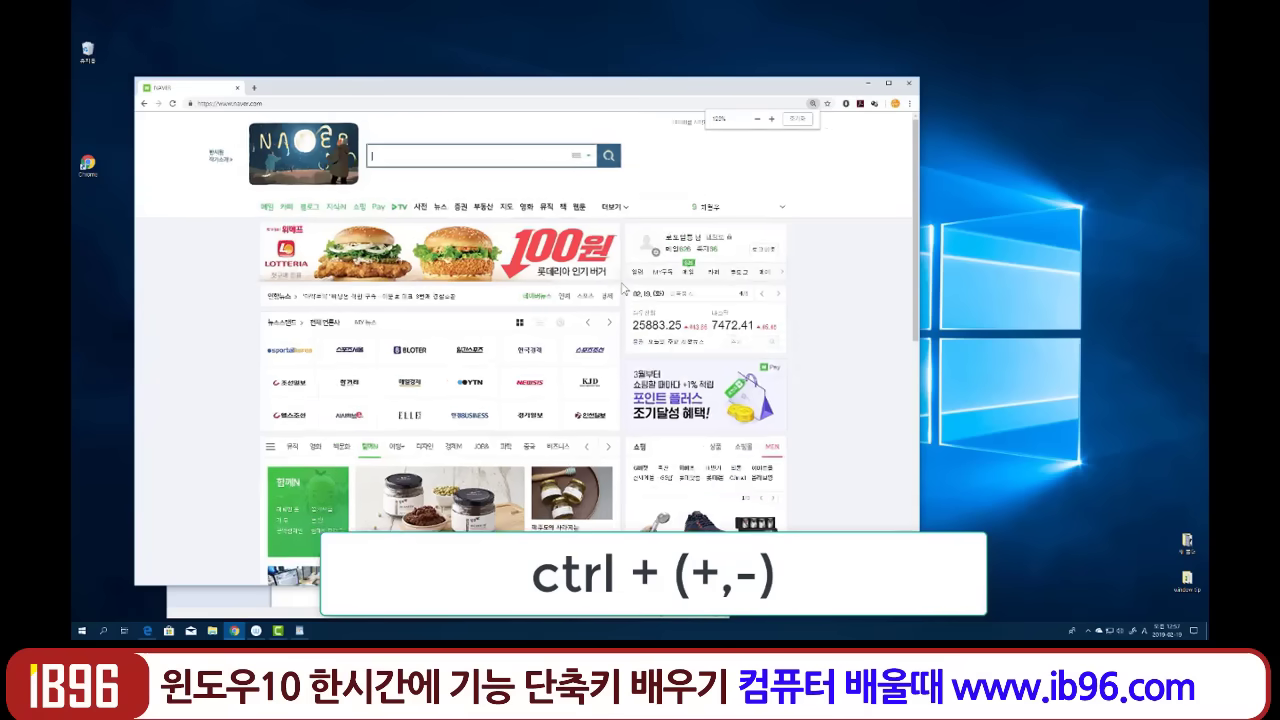
{"action": "key", "text": "ctrl+minus"}
{"action": "key", "text": "ctrl+minus"}
{"action": "key", "text": "ctrl+minus"}
{"action": "key", "text": "ctrl+minus"}
{"action": "key", "text": "ctrl+minus"}
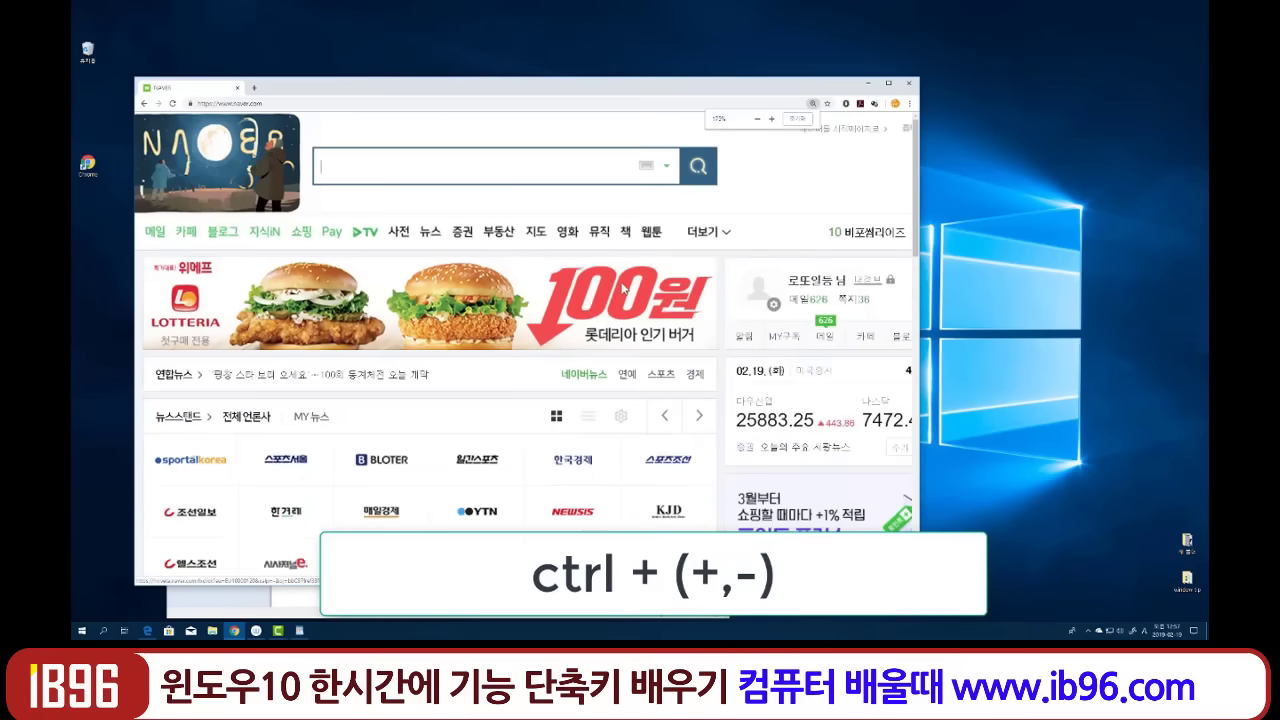
{"action": "key", "text": "ctrl+plus"}
{"action": "key", "text": "ctrl+plus"}
{"action": "key", "text": "ctrl+plus"}
{"action": "key", "text": "ctrl+plus"}
{"action": "key", "text": "ctrl+plus"}
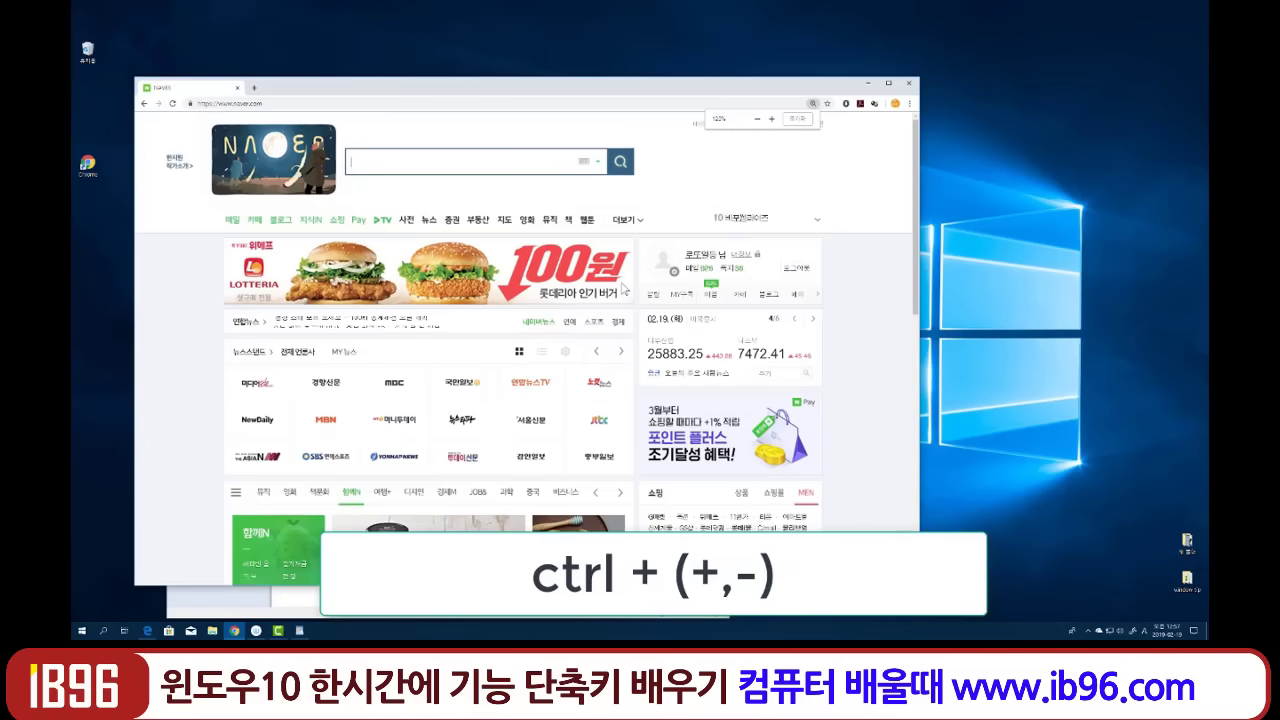
{"action": "key", "text": "ctrl+minus"}
{"action": "key", "text": "ctrl+minus"}
{"action": "key", "text": "ctrl+minus"}
{"action": "key", "text": "ctrl+minus"}
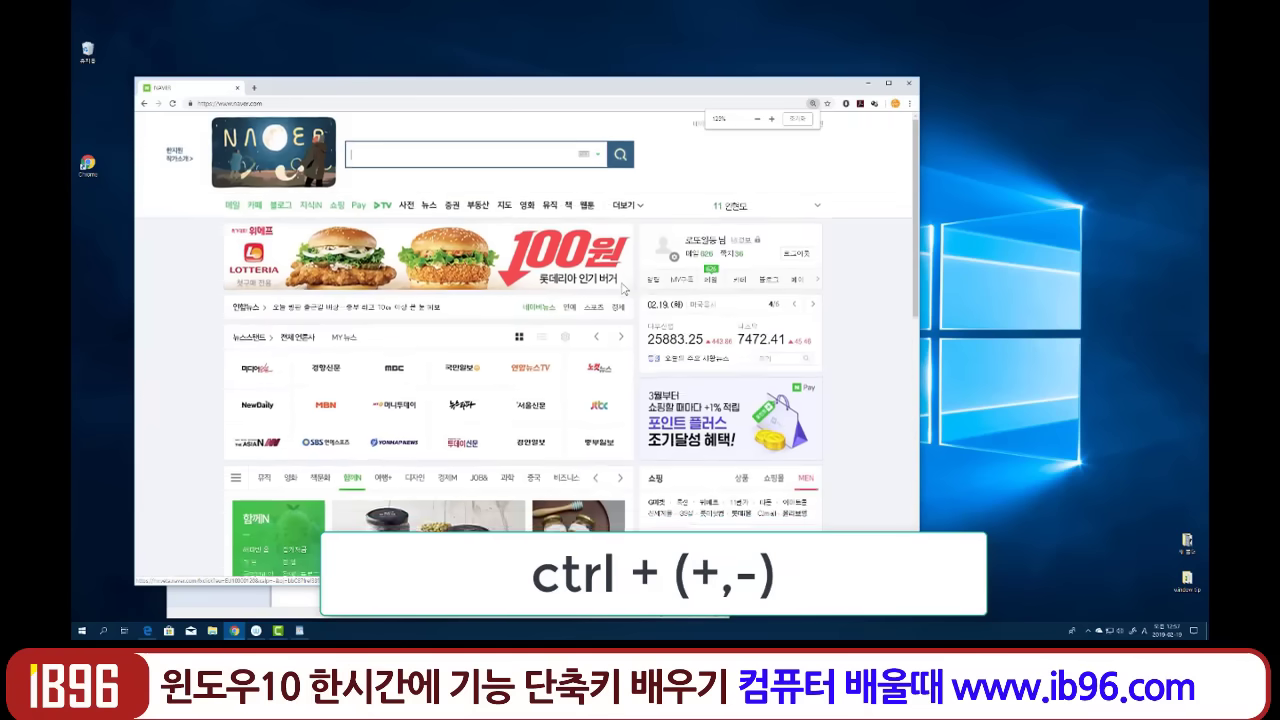
{"action": "key", "text": "ctrl+plus"}
{"action": "key", "text": "ctrl+plus"}
{"action": "key", "text": "ctrl+plus"}
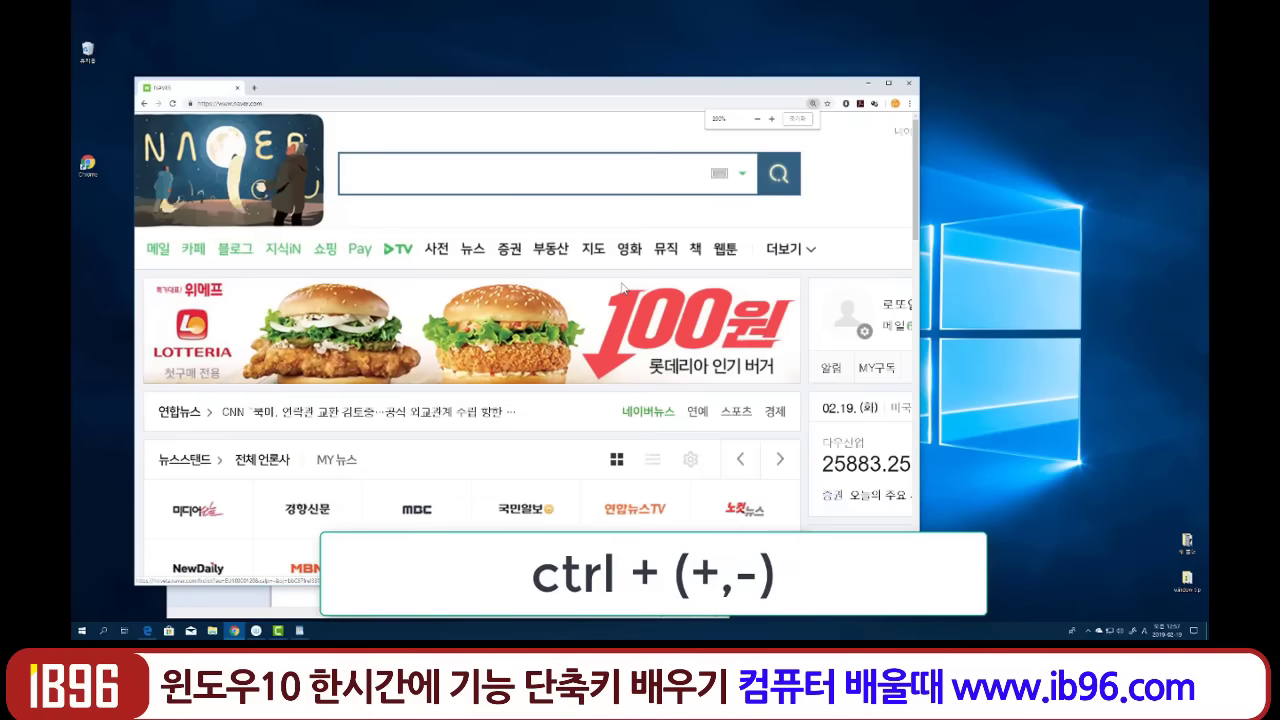
{"action": "key", "text": "ctrl+minus"}
{"action": "key", "text": "ctrl+minus"}
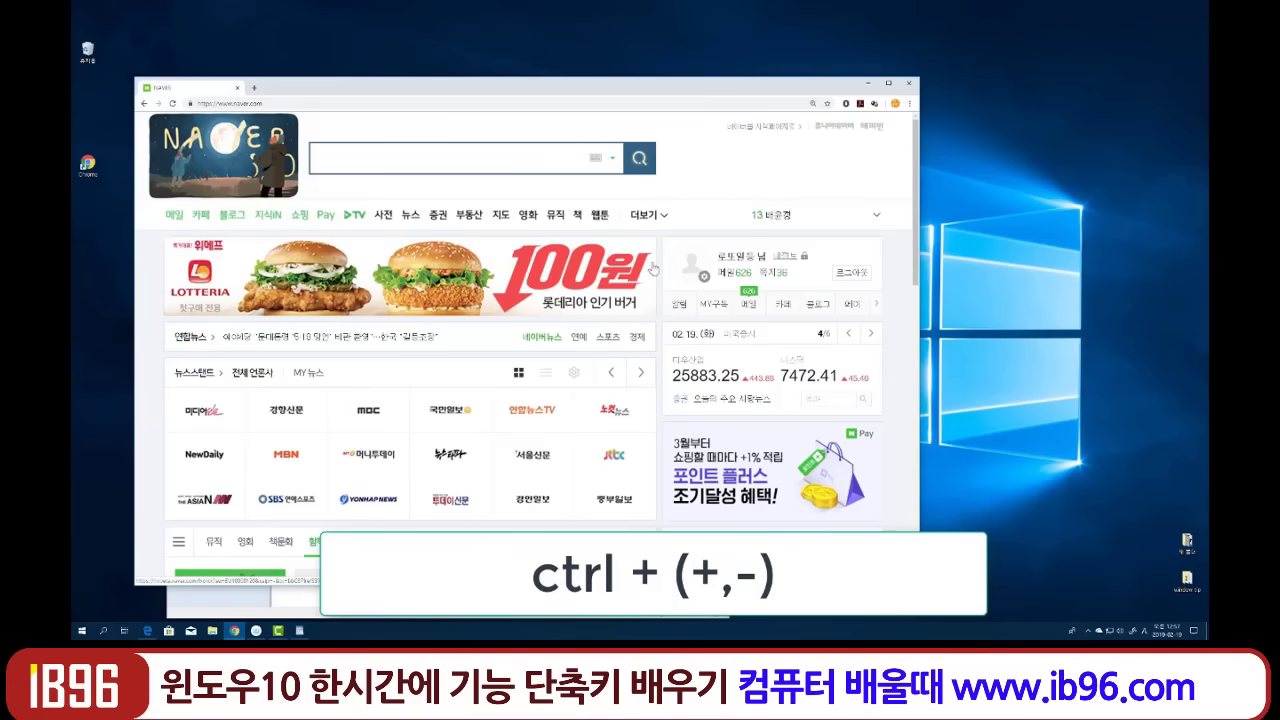
{"action": "key", "text": "ctrl+plus"}
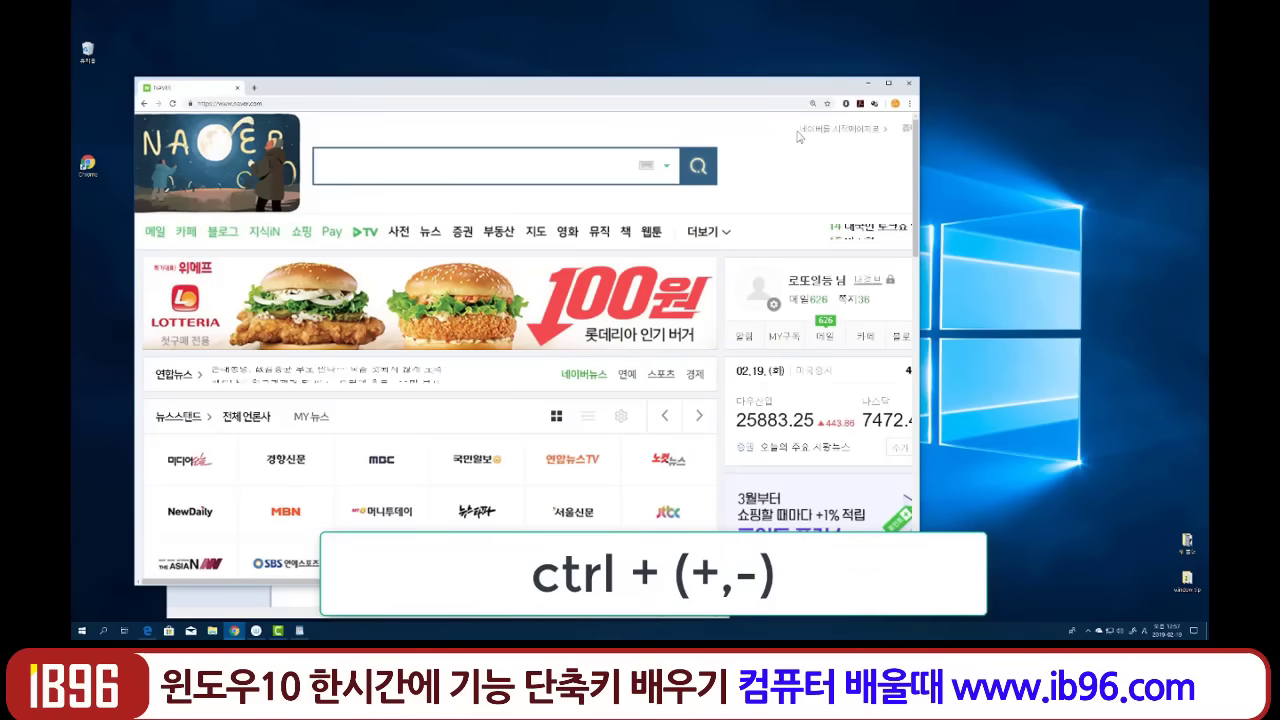
{"action": "key", "text": "ctrl+plus"}
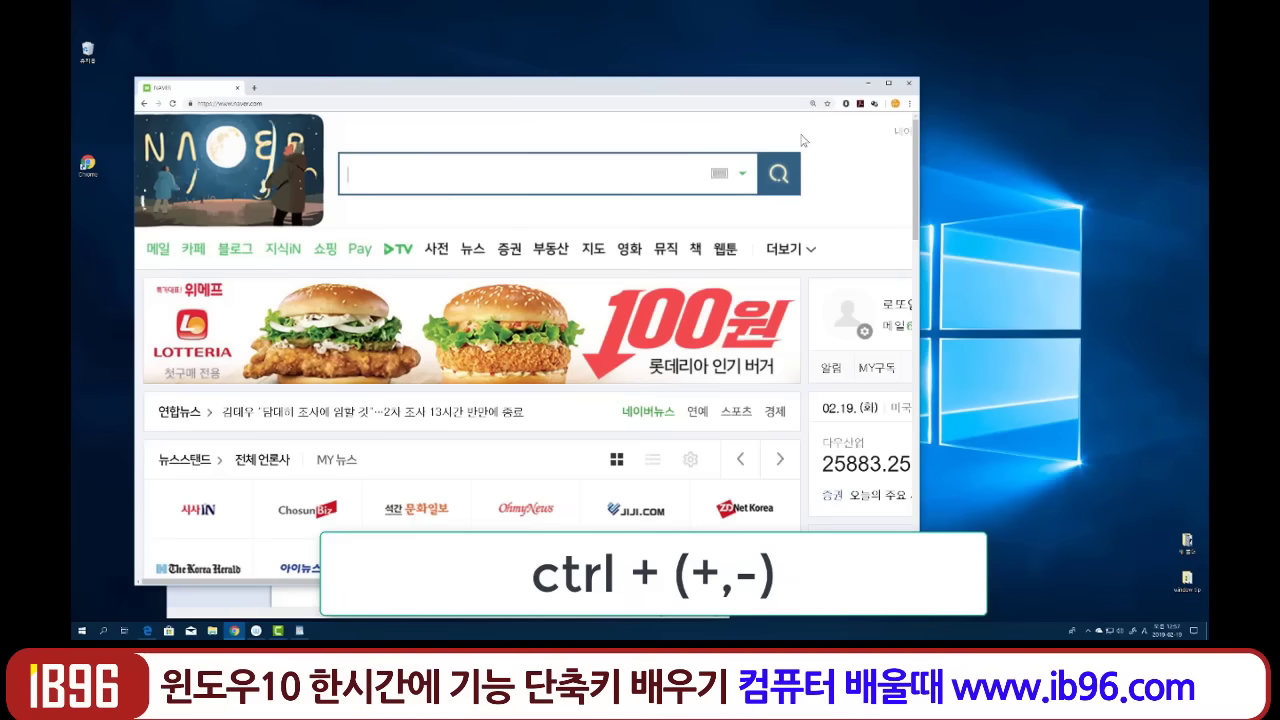
{"action": "key", "text": "ctrl+minus"}
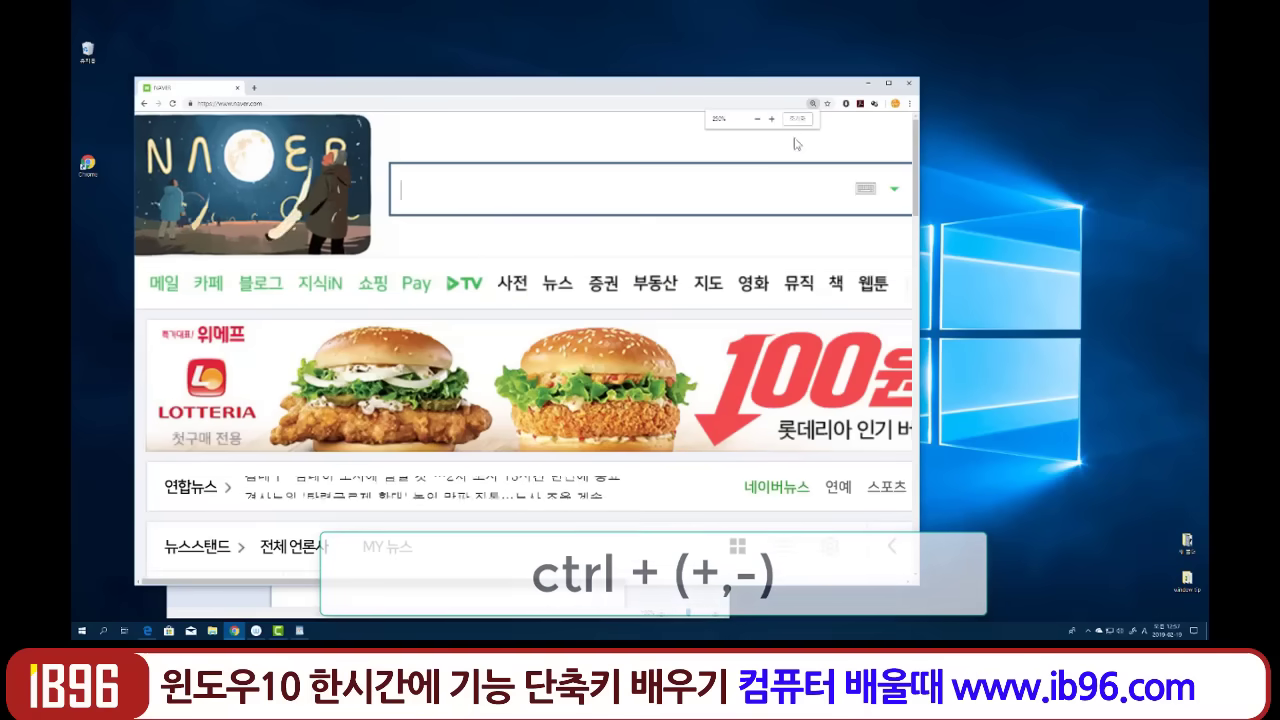
{"action": "key", "text": "ctrl+minus"}
{"action": "key", "text": "ctrl+minus"}
{"action": "key", "text": "ctrl+minus"}
{"action": "key", "text": "ctrl+minus"}
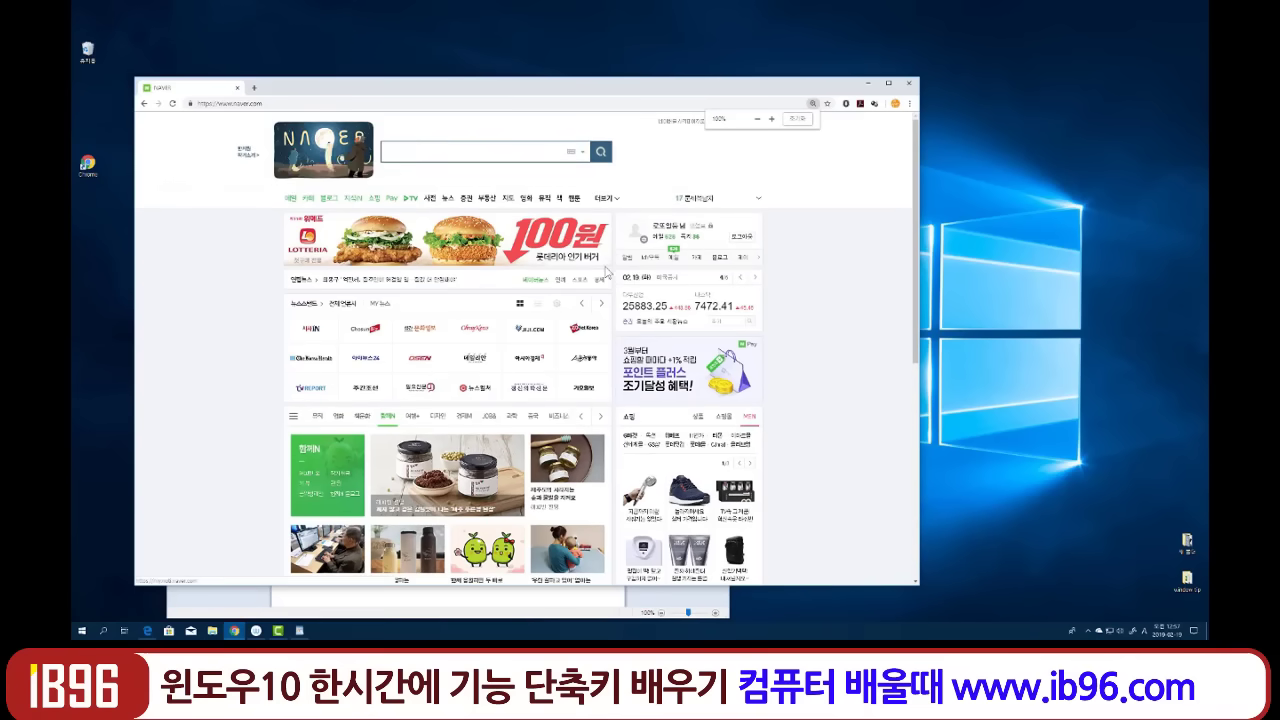
Enlarge and reduce the Naver page once more, and reset its zoom to the default 100%.
{"action": "key", "text": "ctrl+plus"}
{"action": "key", "text": "ctrl+plus"}
{"action": "key", "text": "ctrl+plus"}
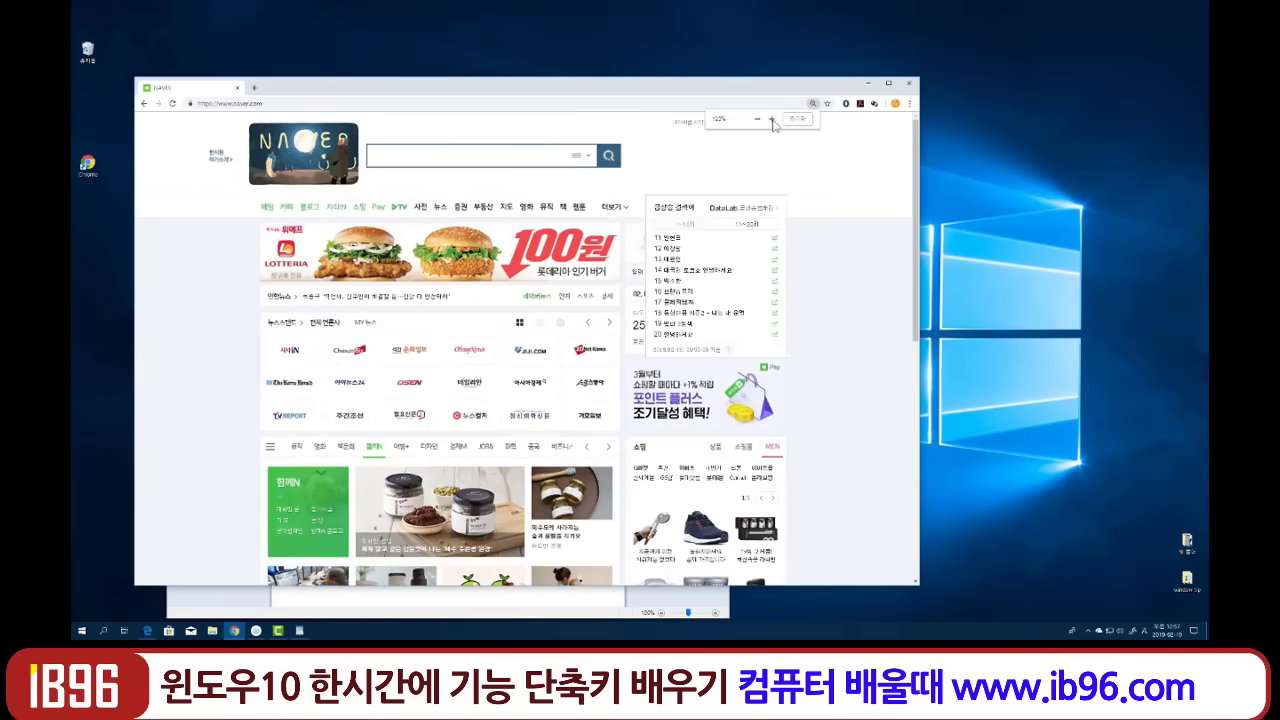
{"action": "key", "text": "ctrl+minus"}
{"action": "key", "text": "ctrl+minus"}
{"action": "key", "text": "ctrl+minus"}
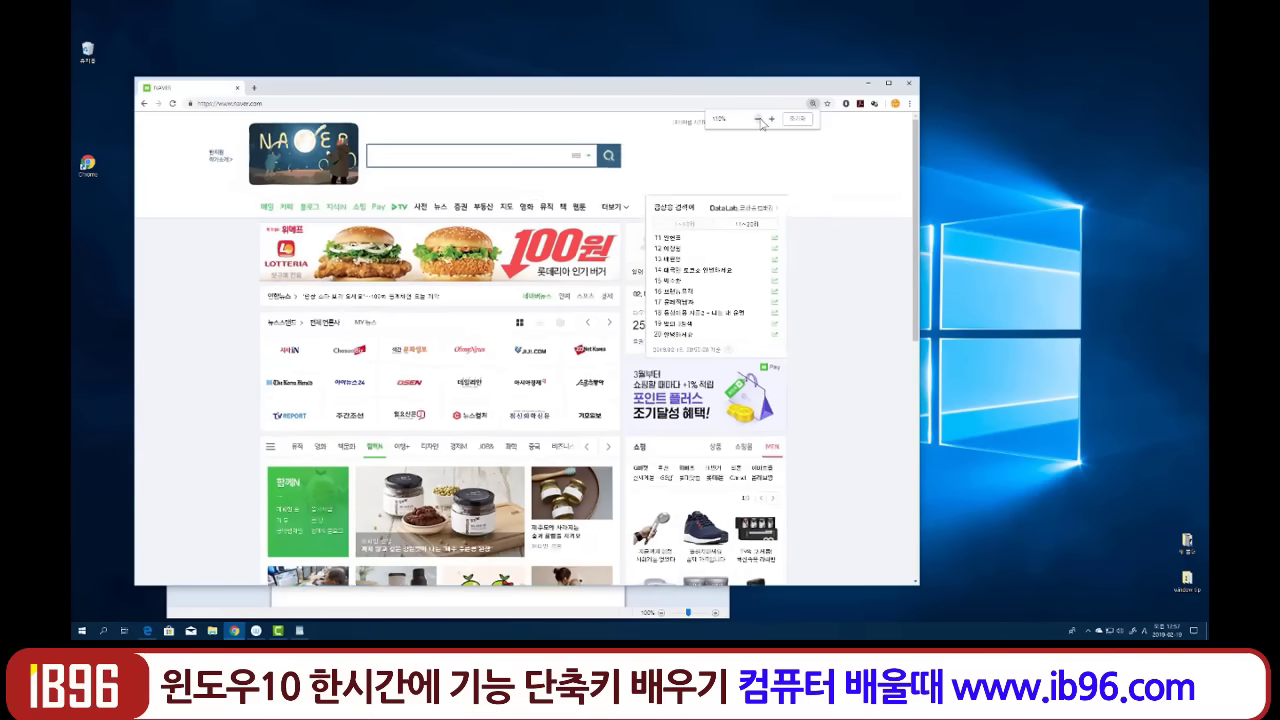
{"action": "left_click", "coordinate": [803, 122]}
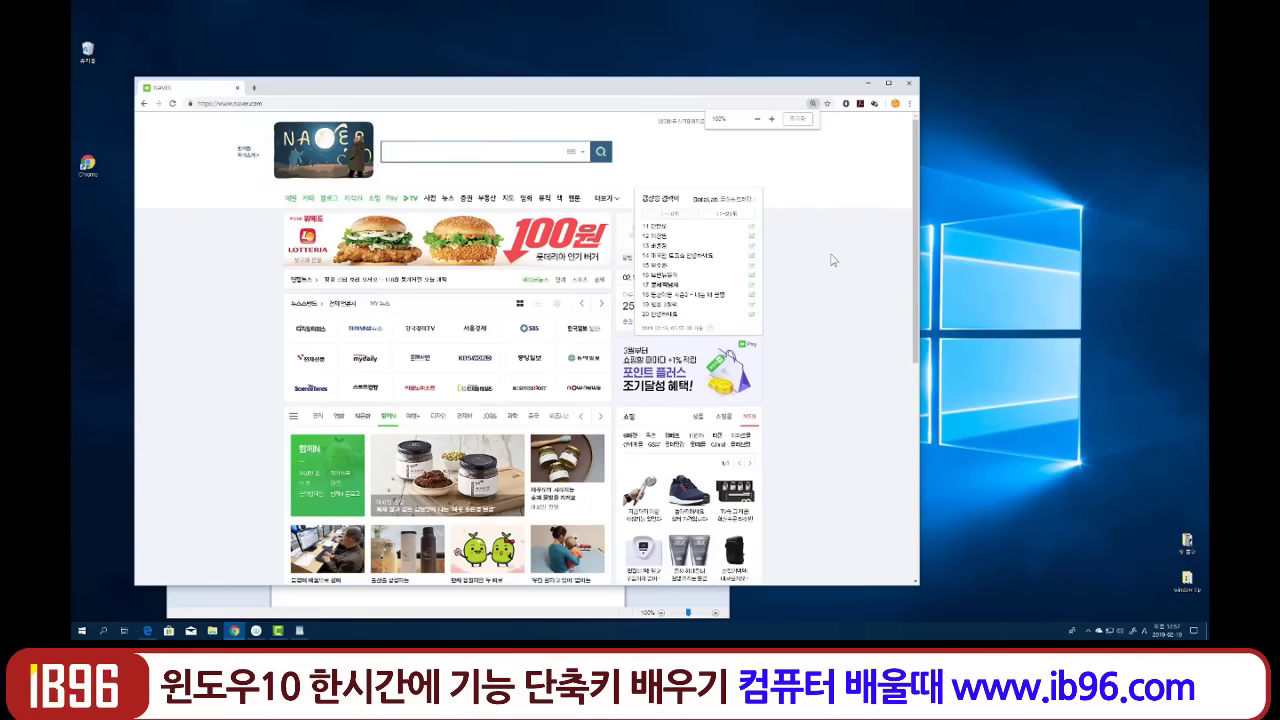